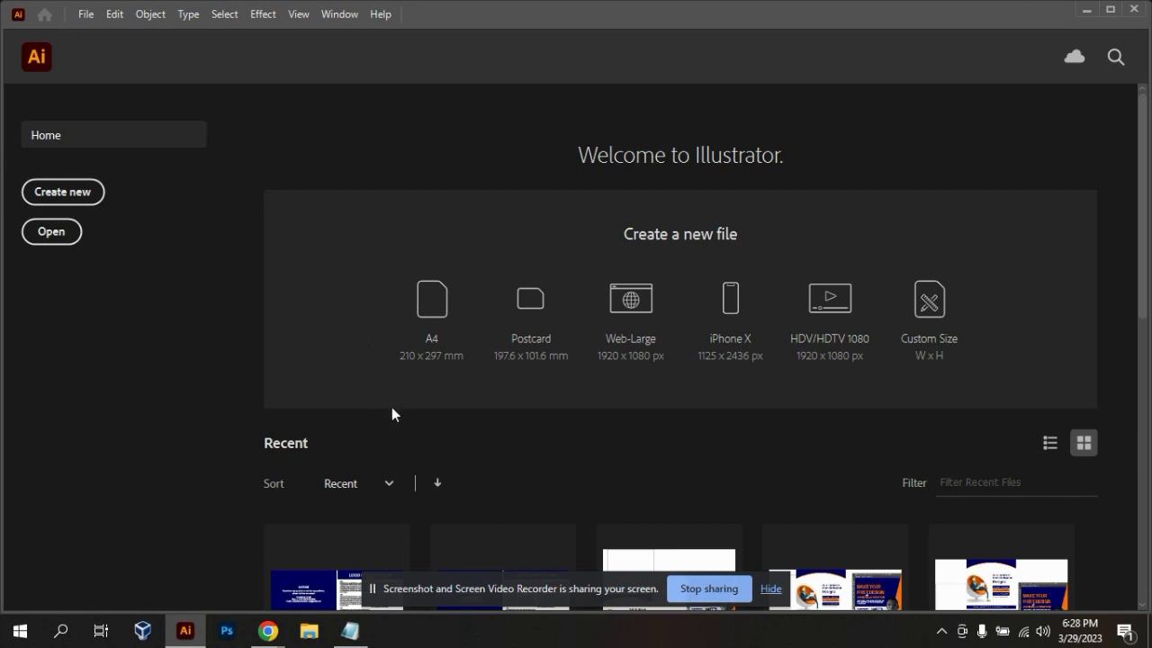
# - Switch to the Notepad brief and change the time zone in the Time line to WAT
pyautogui.click(350, 630)
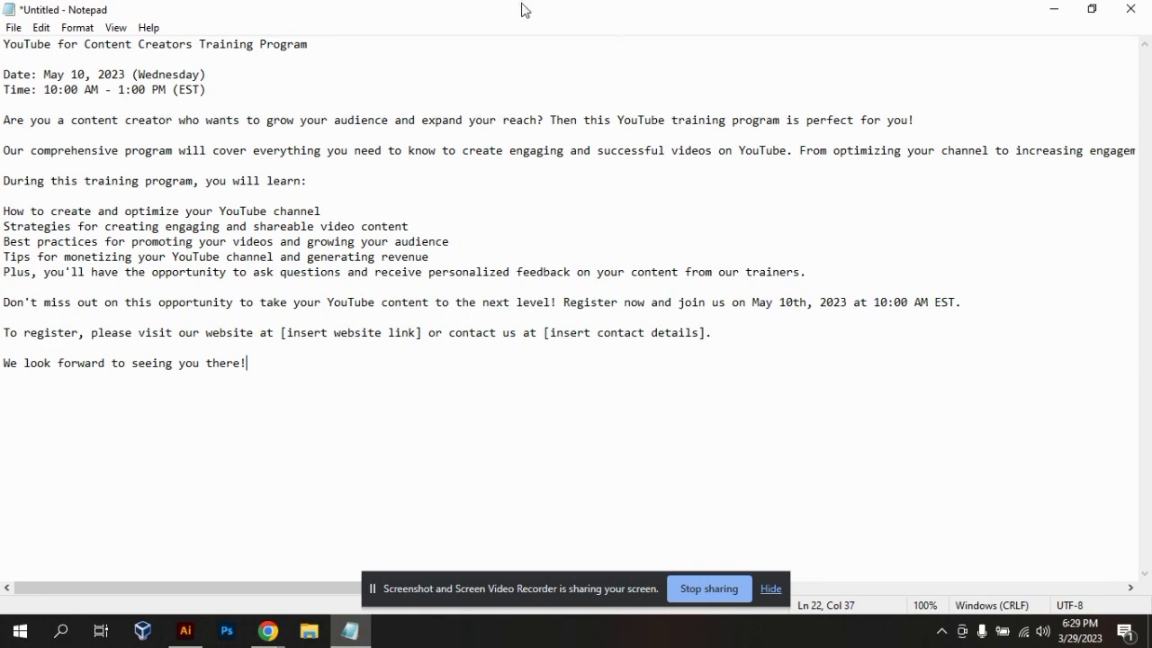
pyautogui.click(205, 90)
pyautogui.press('BackSpace')
pyautogui.press('BackSpace')
pyautogui.press('BackSpace')
pyautogui.press('BackSpace')
pyautogui.write('WAT')
pyautogui.click(284, 162)
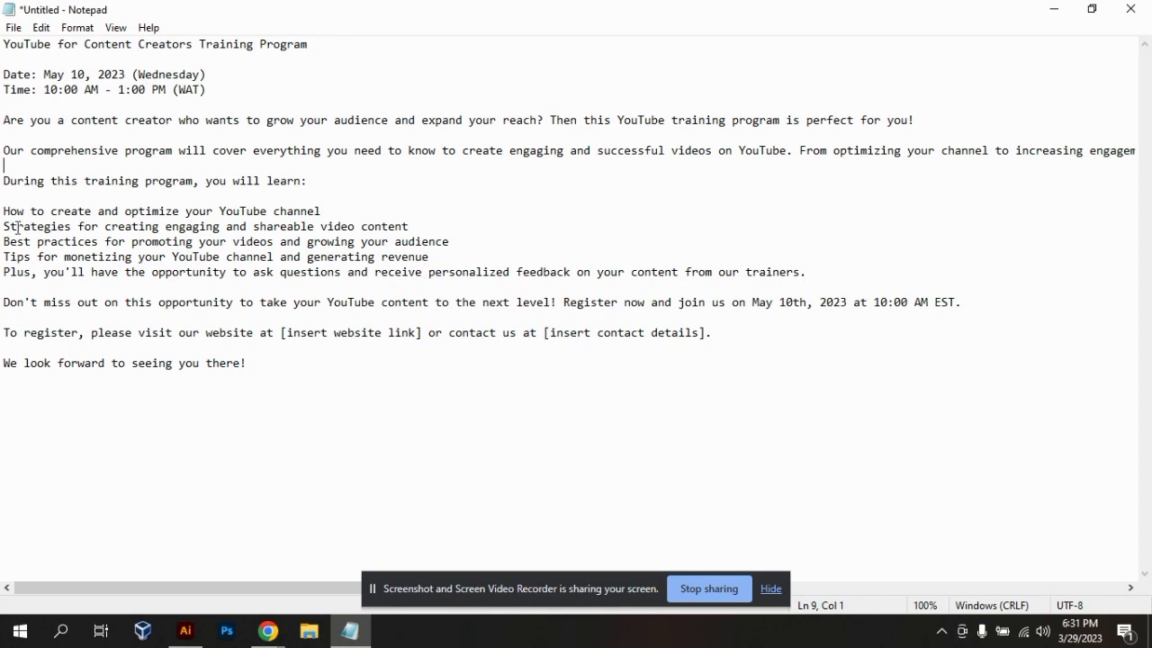
# - Review the brief's title and its list of what participants will learn
pyautogui.moveTo(3, 181); pyautogui.dragTo(831, 279)
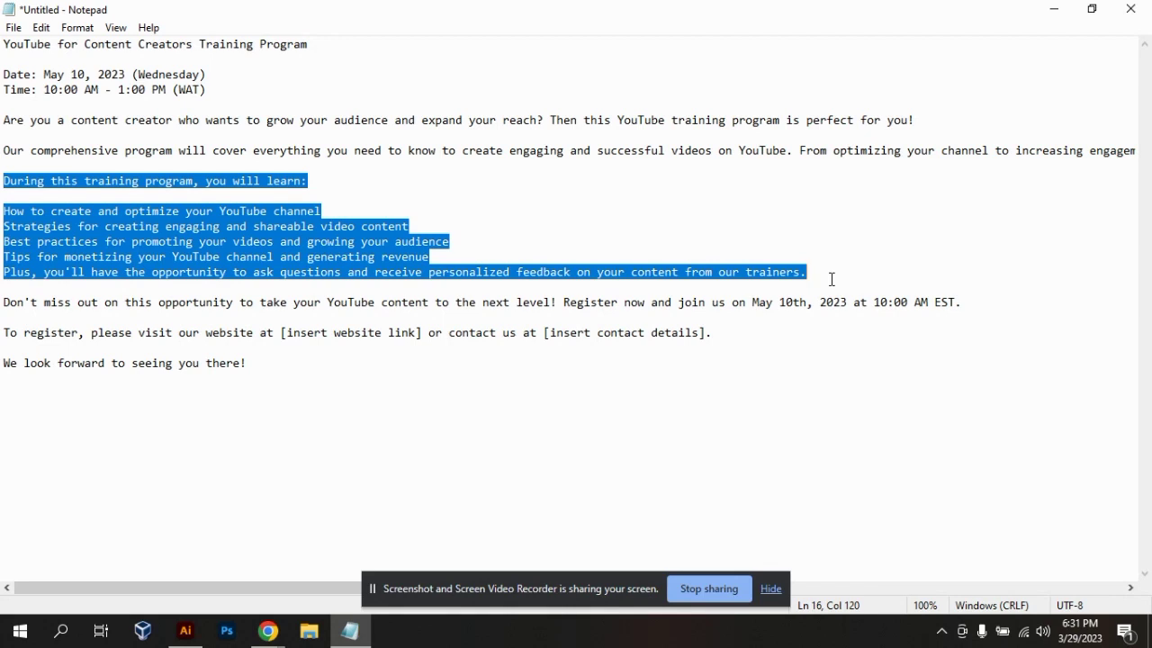
pyautogui.click(3, 44)
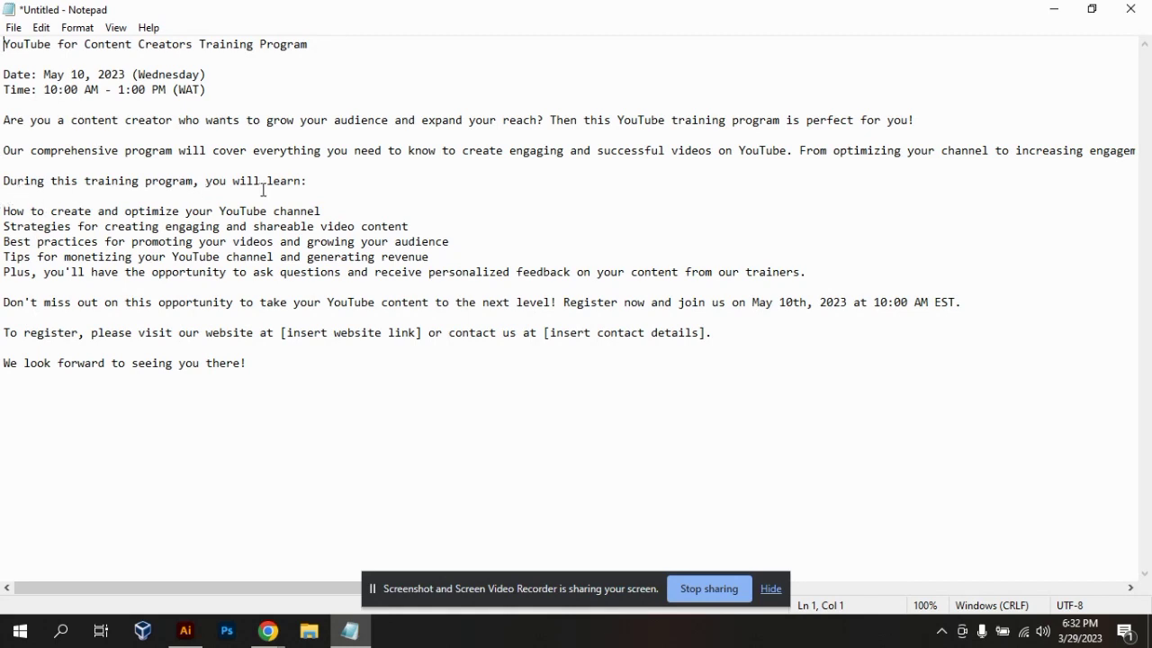
pyautogui.moveTo(213, 227); pyautogui.dragTo(314, 226)
pyautogui.moveTo(3, 211); pyautogui.dragTo(540, 286)
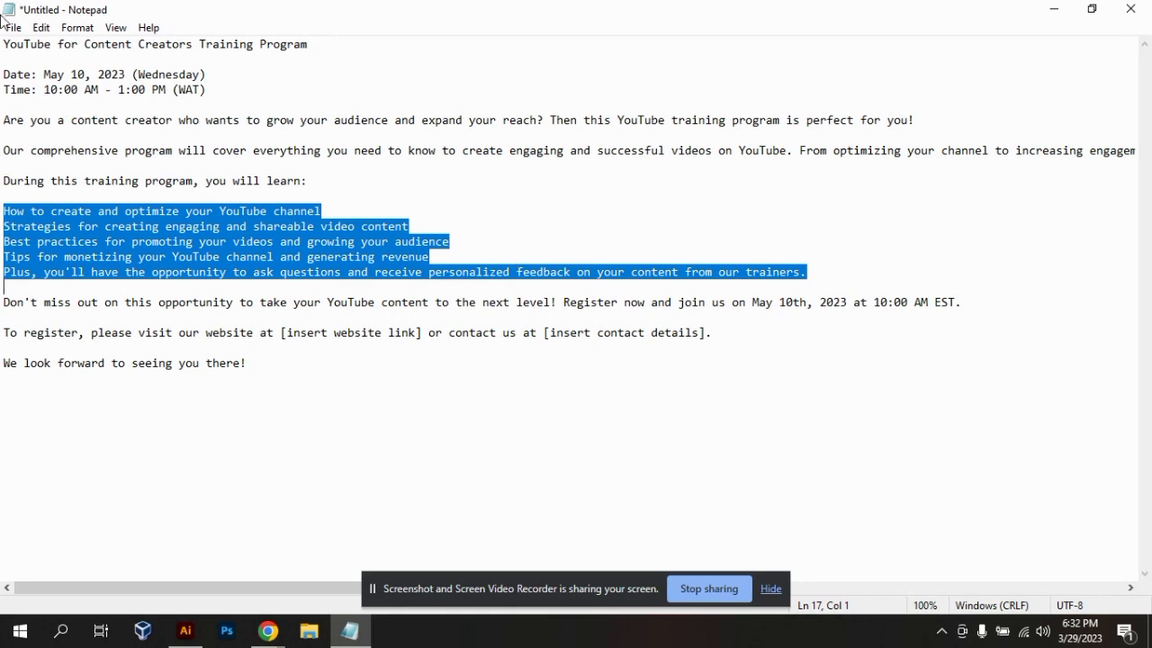
pyautogui.click(90, 45)
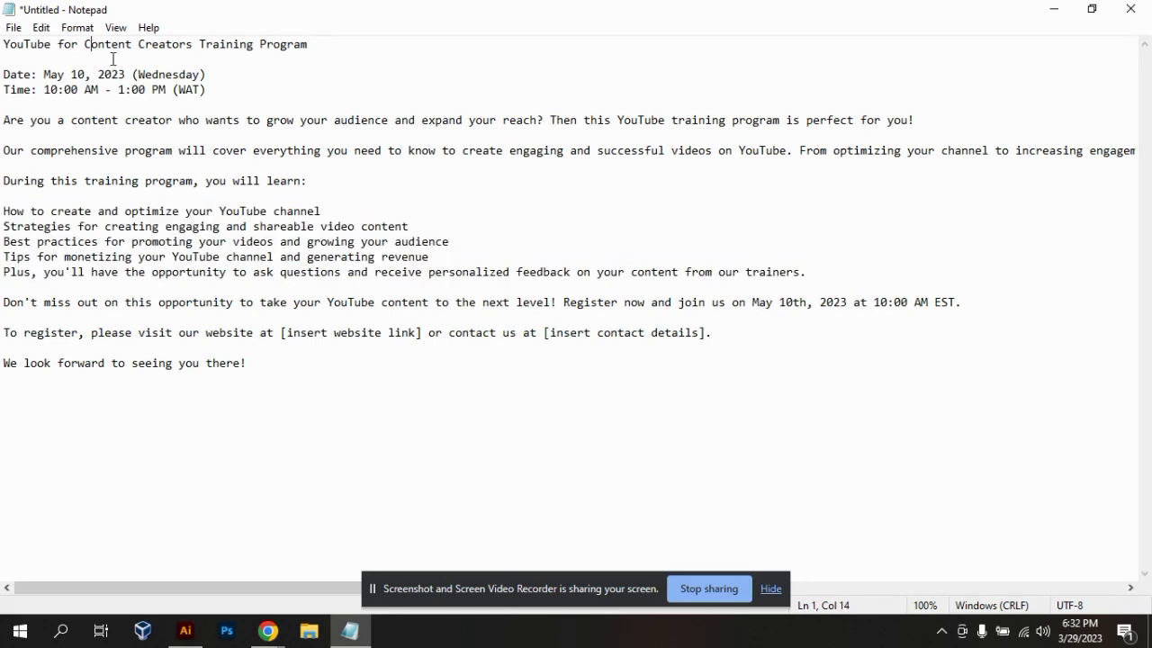
pyautogui.click(26, 221)
pyautogui.click(84, 106)
# - Copy "YouTube for Content Creators" from the title into a new paragraph below the closing line and label it as the main message
pyautogui.moveTo(2, 45); pyautogui.dragTo(194, 47)
pyautogui.hotkey('ctrl', 'c')
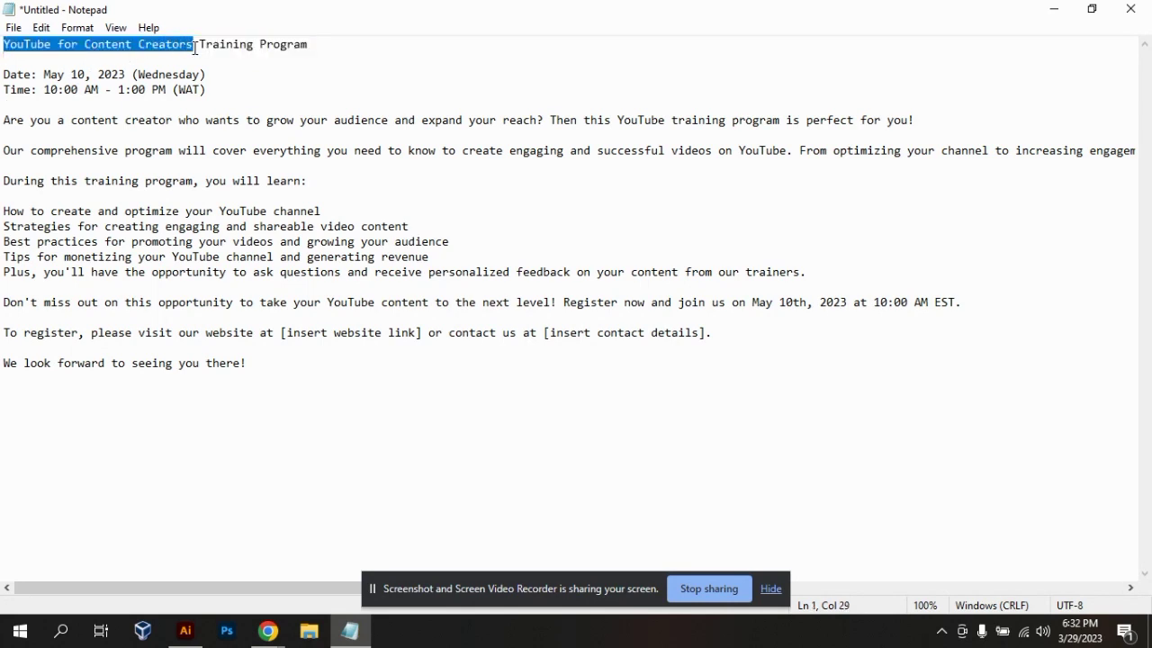
pyautogui.click(103, 451)
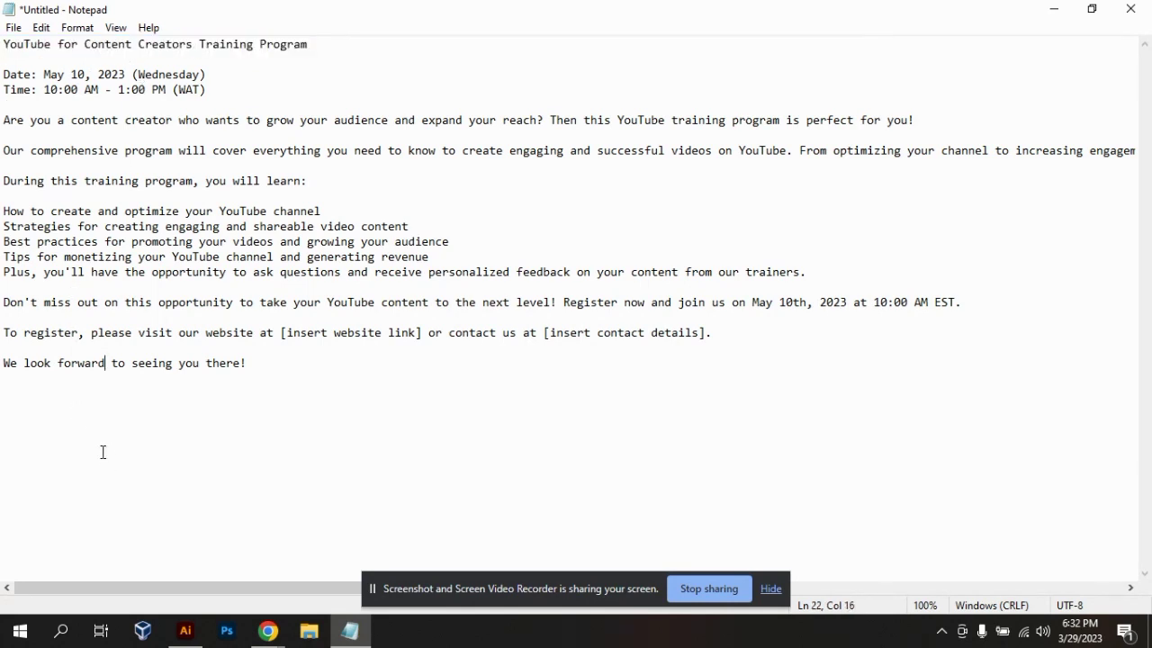
pyautogui.click(276, 358)
pyautogui.press('Return')
pyautogui.press('Return')
pyautogui.hotkey('ctrl', 'v')
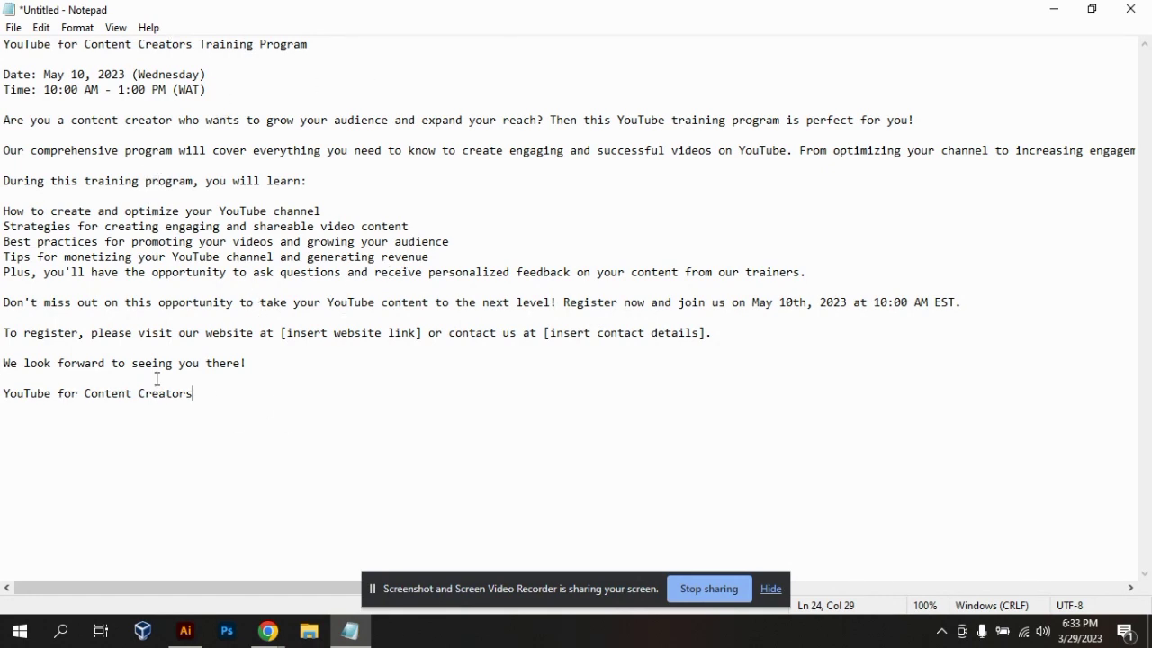
pyautogui.write('(main message0')
pyautogui.press('Return')
# - Copy the "During this training program, you will learn:" section with its full list below the main message line
pyautogui.moveTo(7, 183); pyautogui.dragTo(849, 271)
pyautogui.hotkey('ctrl', 'c')
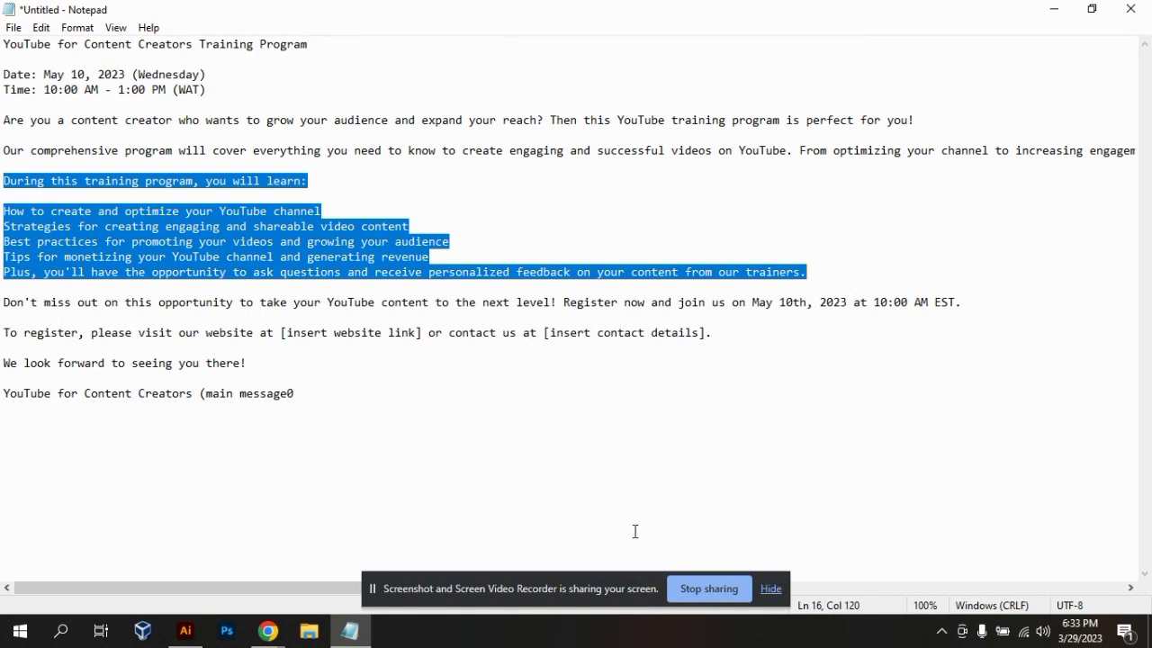
pyautogui.click(313, 398)
pyautogui.press('Return')
pyautogui.hotkey('ctrl', 'v')
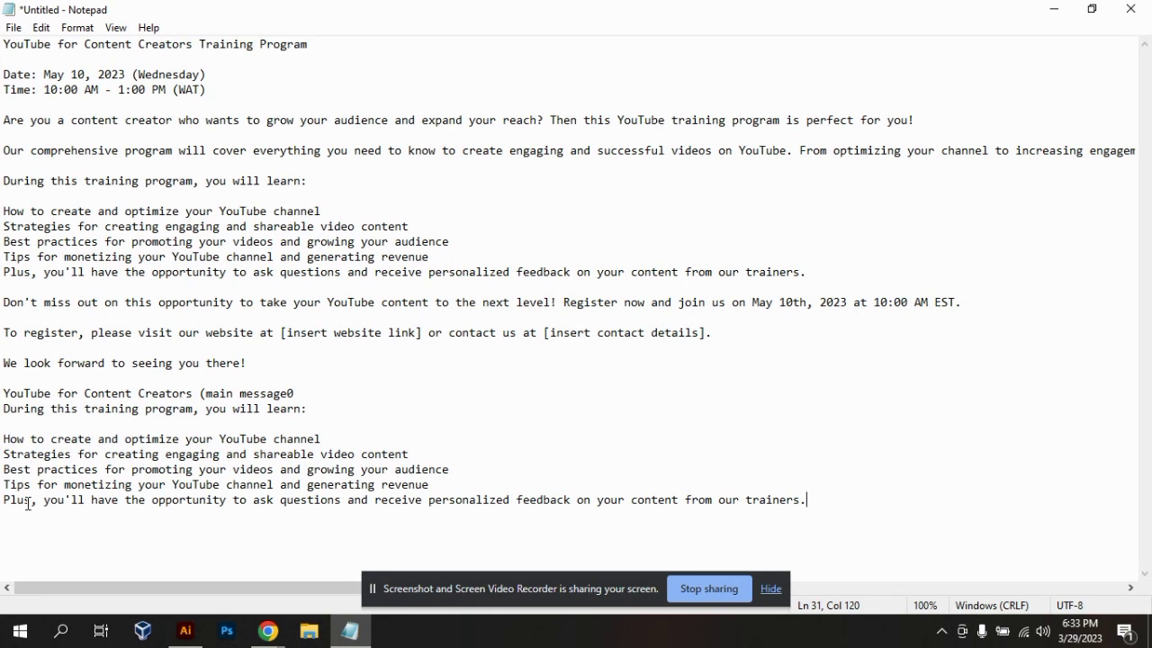
# - Replace the final "Plus, you'll have the opportunity" line of the copied list with "Question & Answer Session"
pyautogui.moveTo(4, 502); pyautogui.dragTo(82, 511)
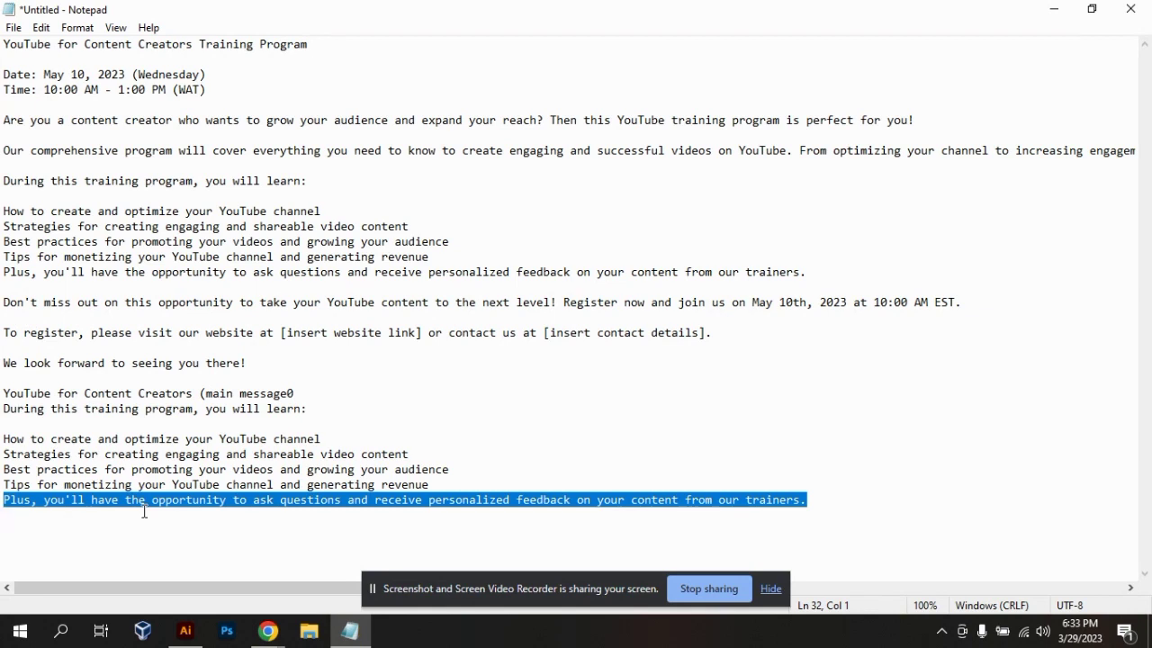
pyautogui.press('BackSpace')
pyautogui.write('Q')
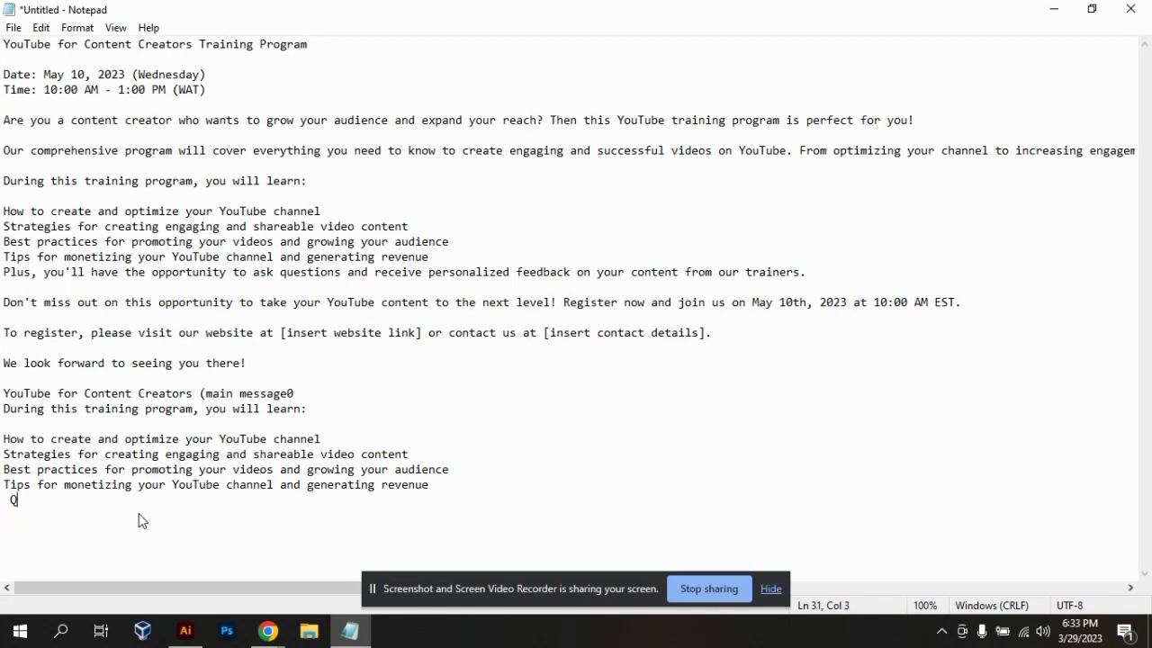
pyautogui.press('BackSpace')
pyautogui.press('BackSpace')
pyautogui.write('Question a')
pyautogui.press('BackSpace')
pyautogui.write('& Answer Session')
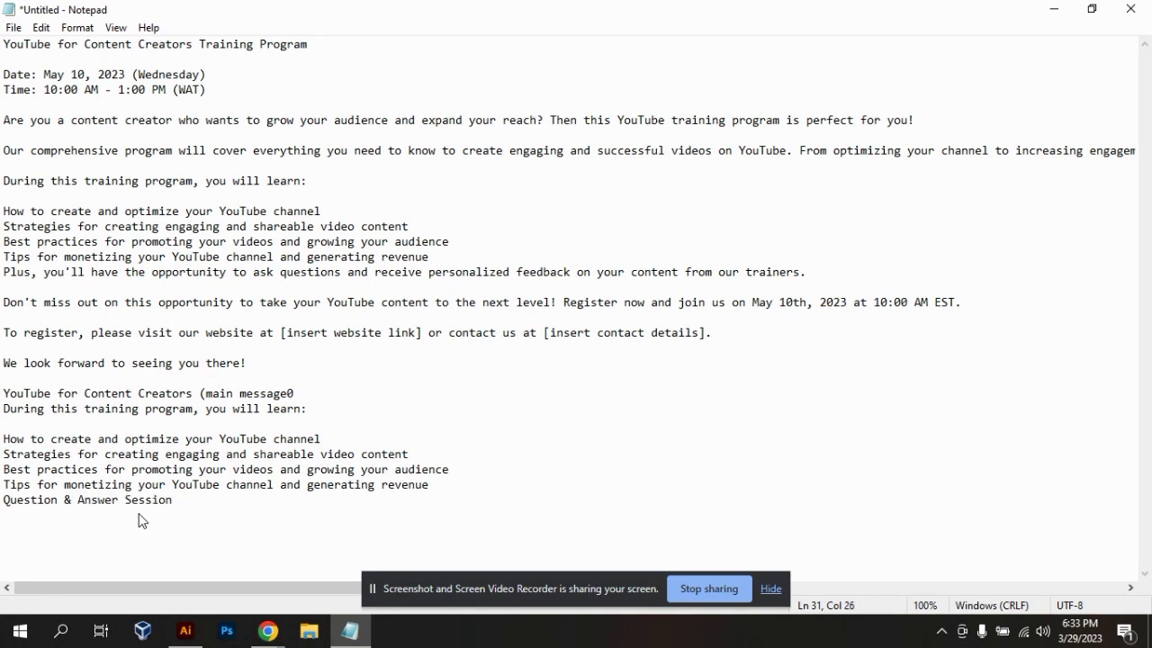
# - Copy the Date and Time lines below the copied list, separated from it by a blank line
pyautogui.press('Return')
pyautogui.moveTo(2, 72); pyautogui.dragTo(208, 89)
pyautogui.hotkey('ctrl', 'c')
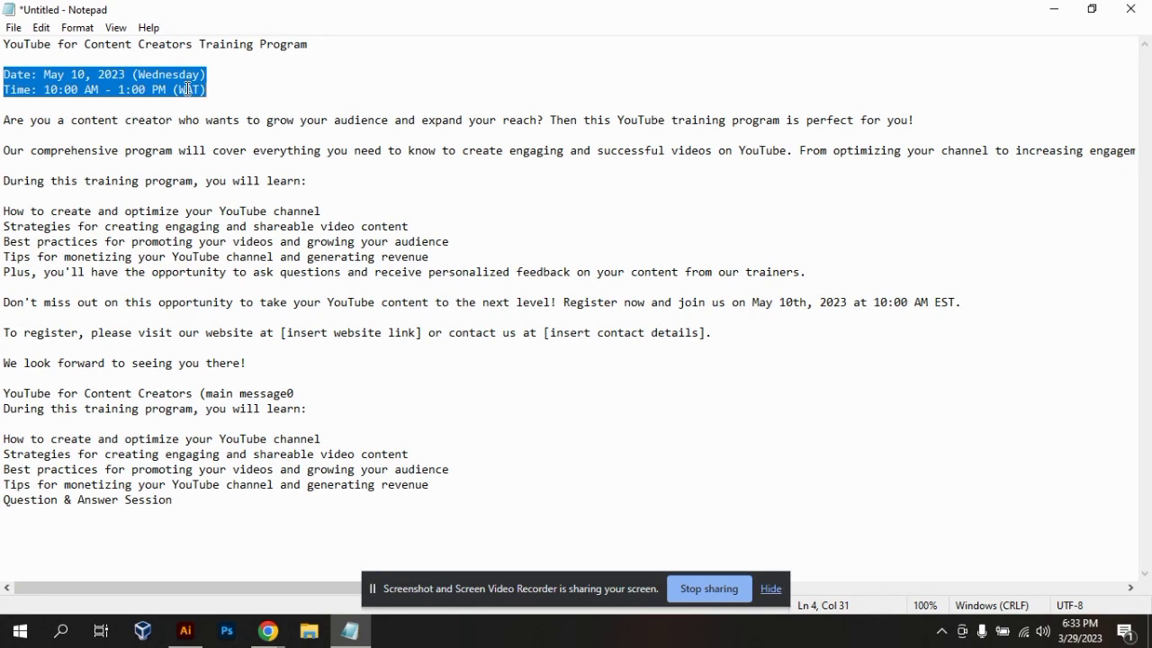
pyautogui.click(243, 502)
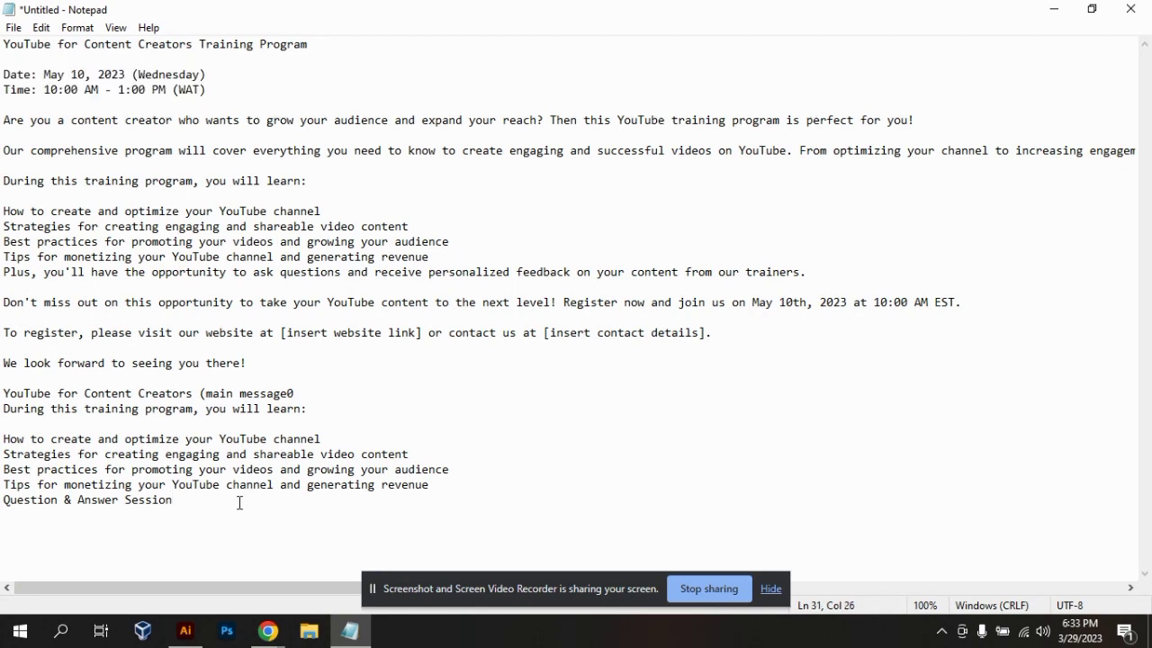
pyautogui.press('Return')
pyautogui.press('Return')
pyautogui.hotkey('ctrl', 'v')
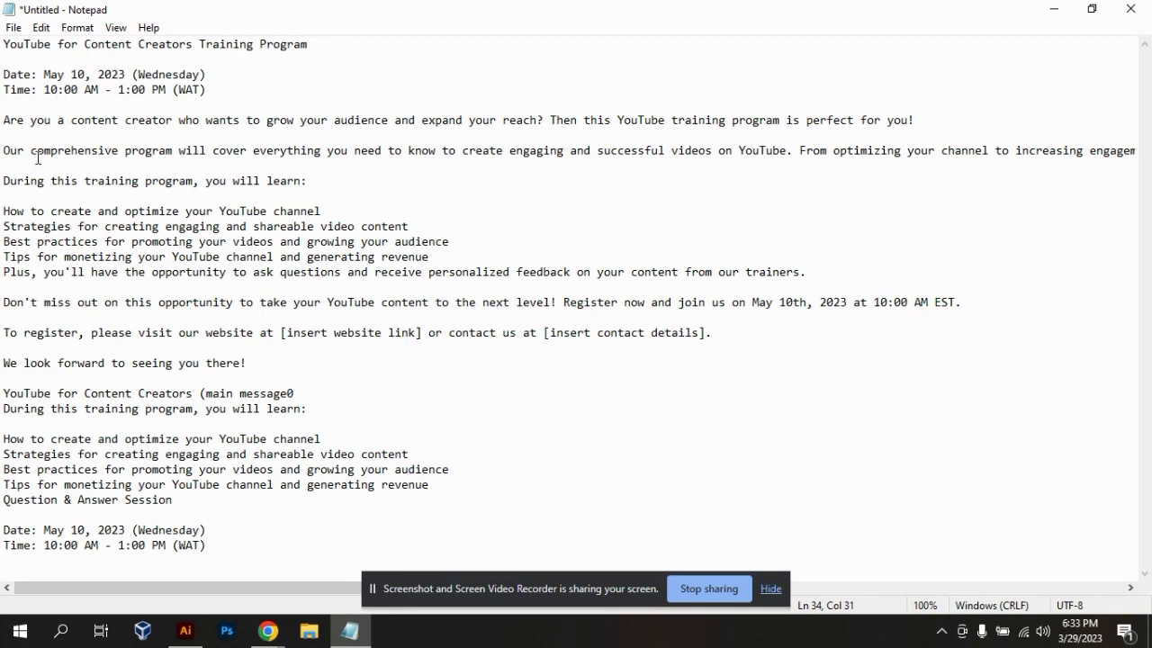
pyautogui.moveTo(5, 330); pyautogui.dragTo(636, 360)
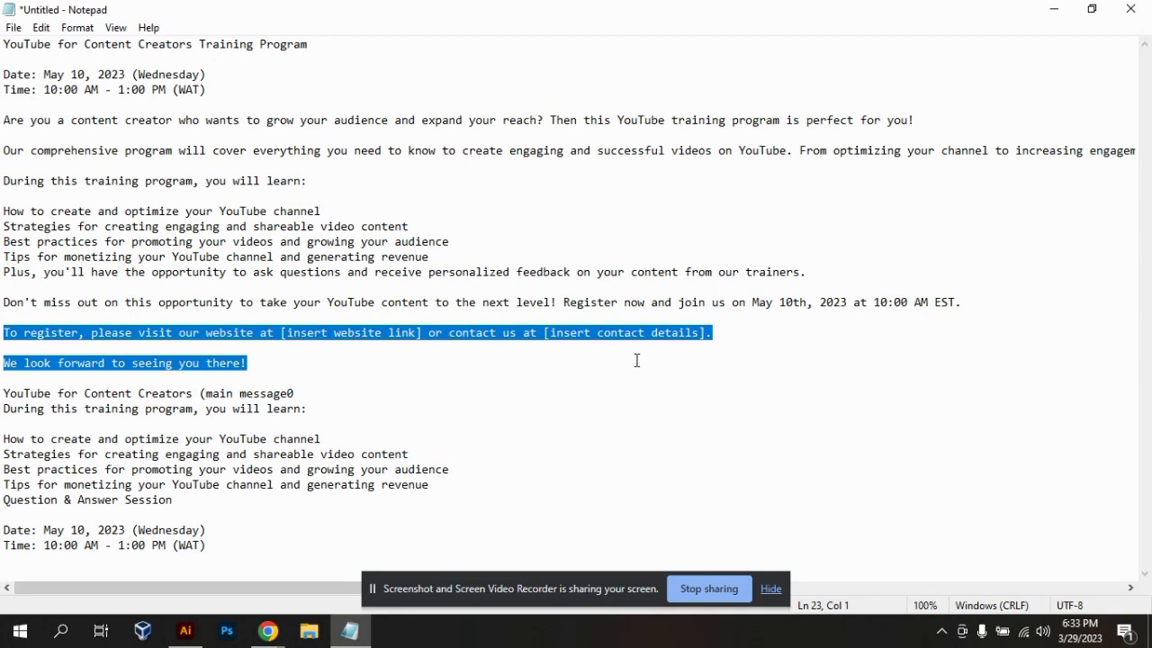
pyautogui.click(622, 382)
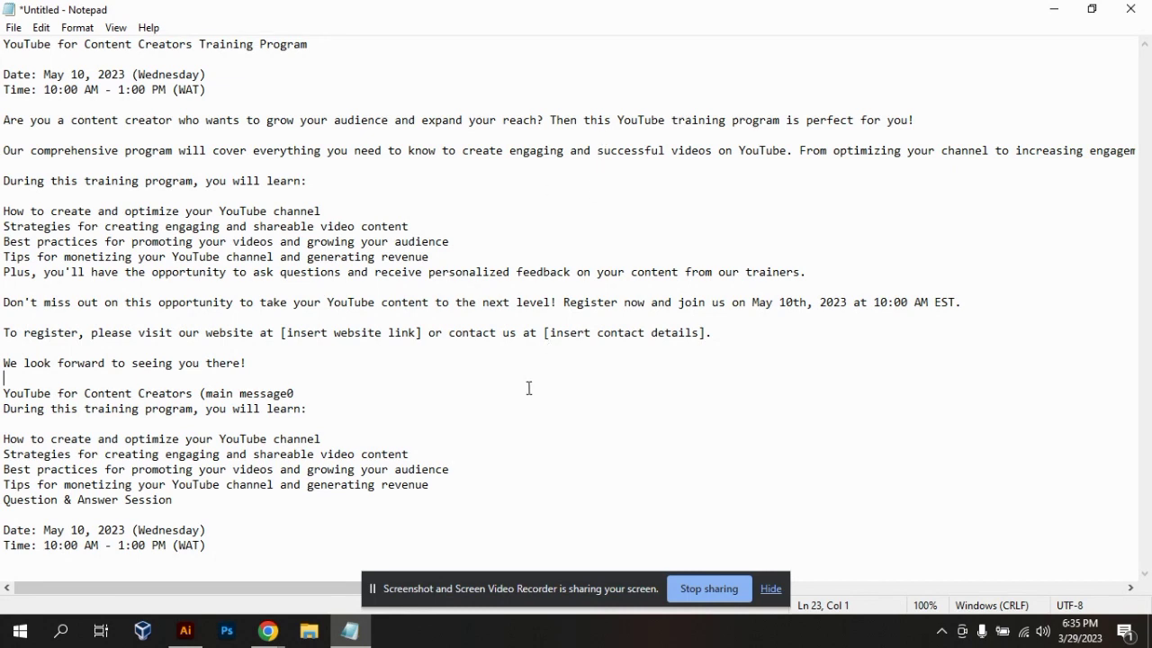
pyautogui.hscroll(1, 572, 343)
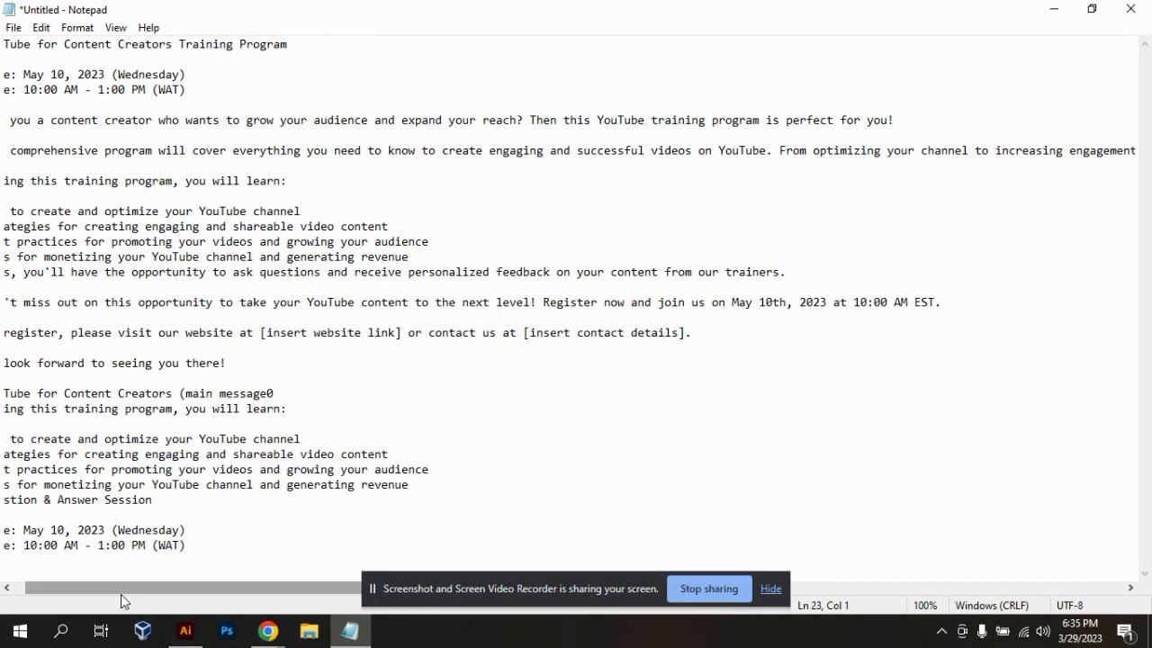
pyautogui.moveTo(125, 594); pyautogui.dragTo(17, 596)
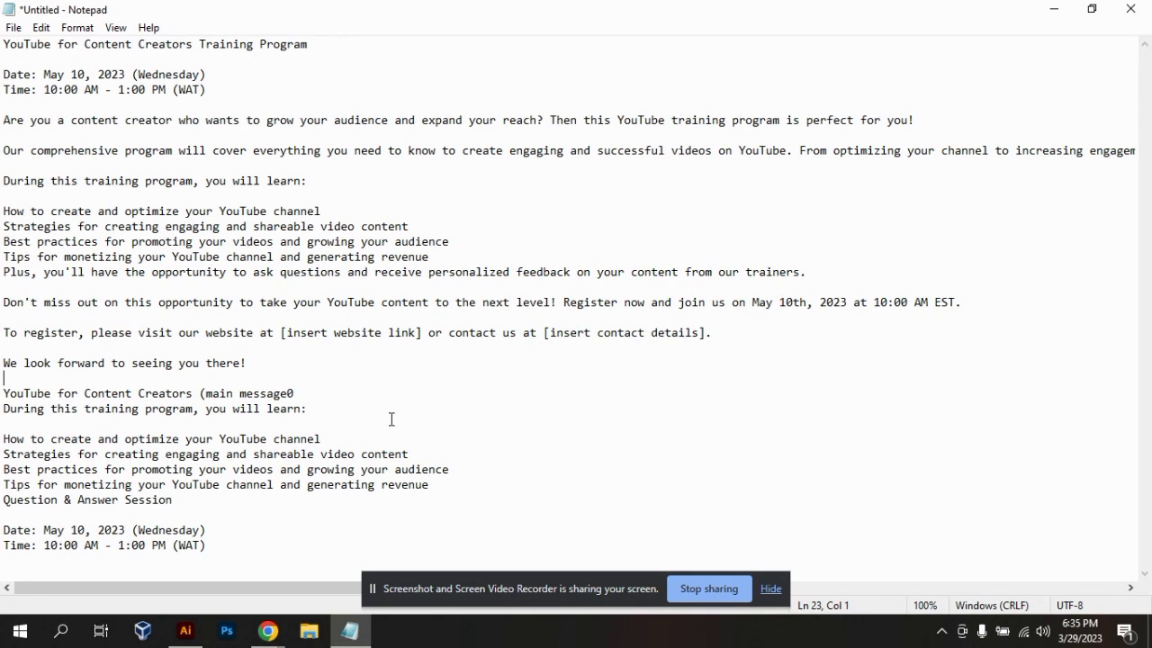
# - Correct the end of the main message label to a closing parenthesis, so it reads "(main message)"
pyautogui.click(295, 394)
pyautogui.press('BackSpace')
pyautogui.write(')')
# - Switch to Illustrator and create an 800 x 800 px RGB document at 300 ppi named "youtube flyer"
pyautogui.click(191, 636)
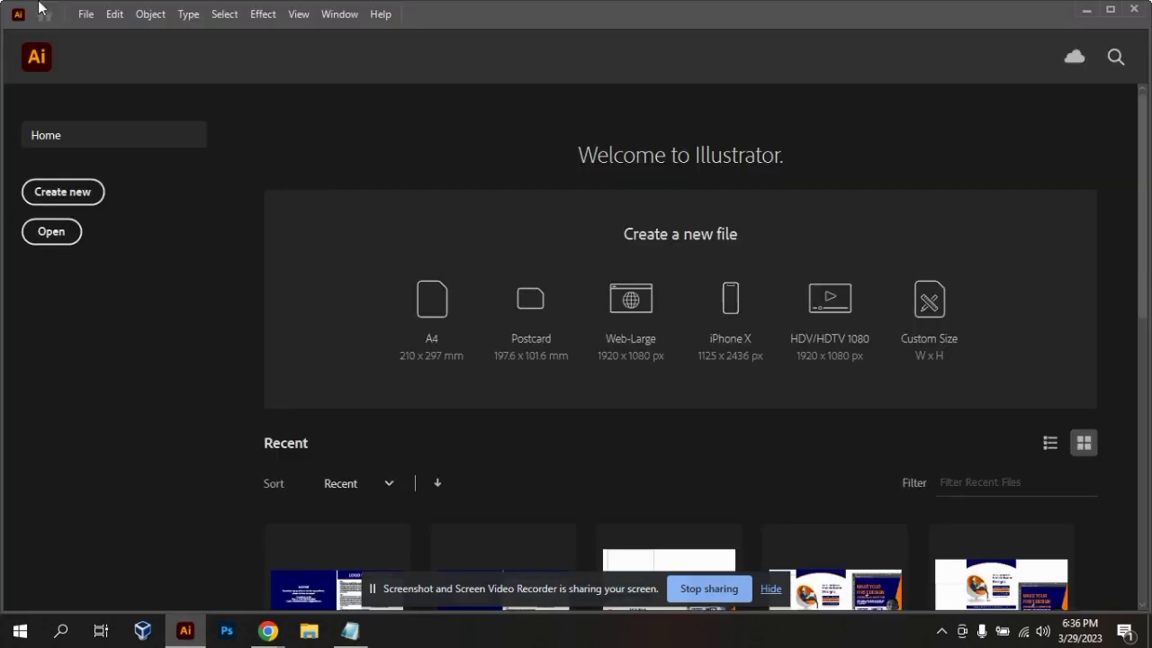
pyautogui.click(80, 16)
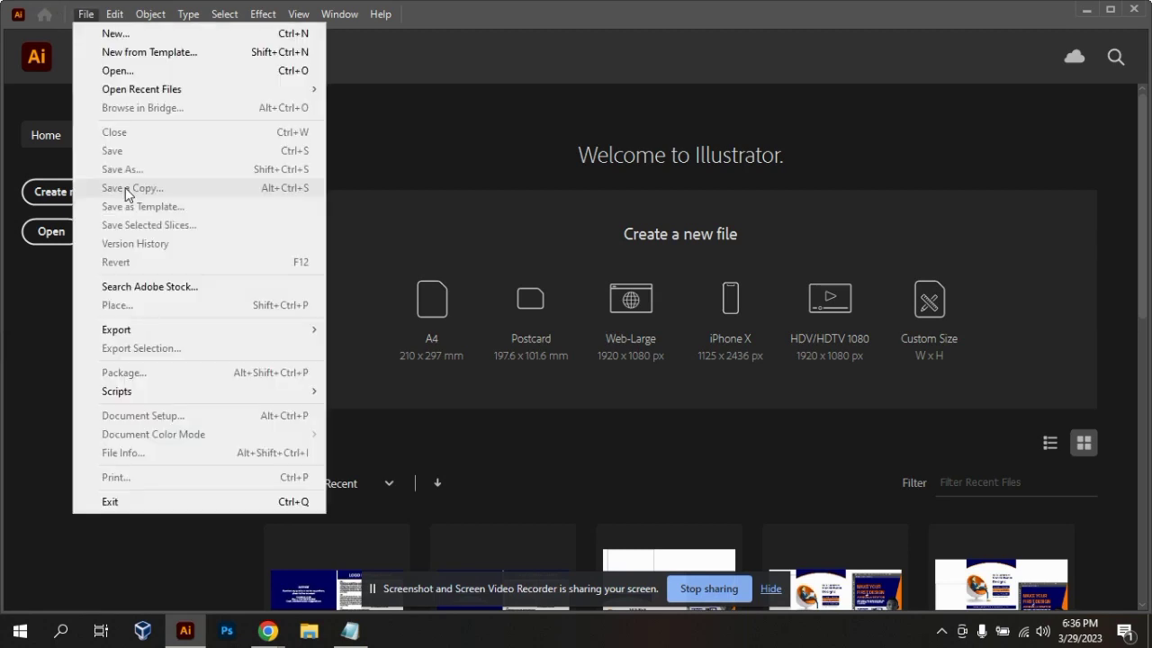
pyautogui.click(257, 35)
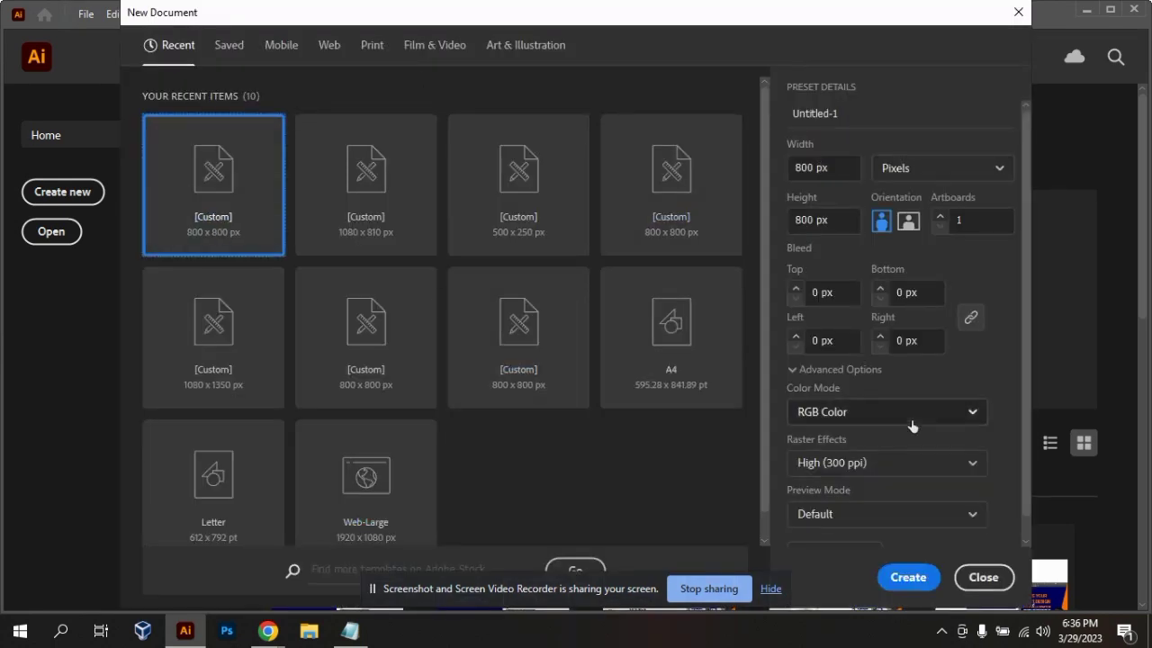
pyautogui.click(790, 113)
pyautogui.write('youtube fl')
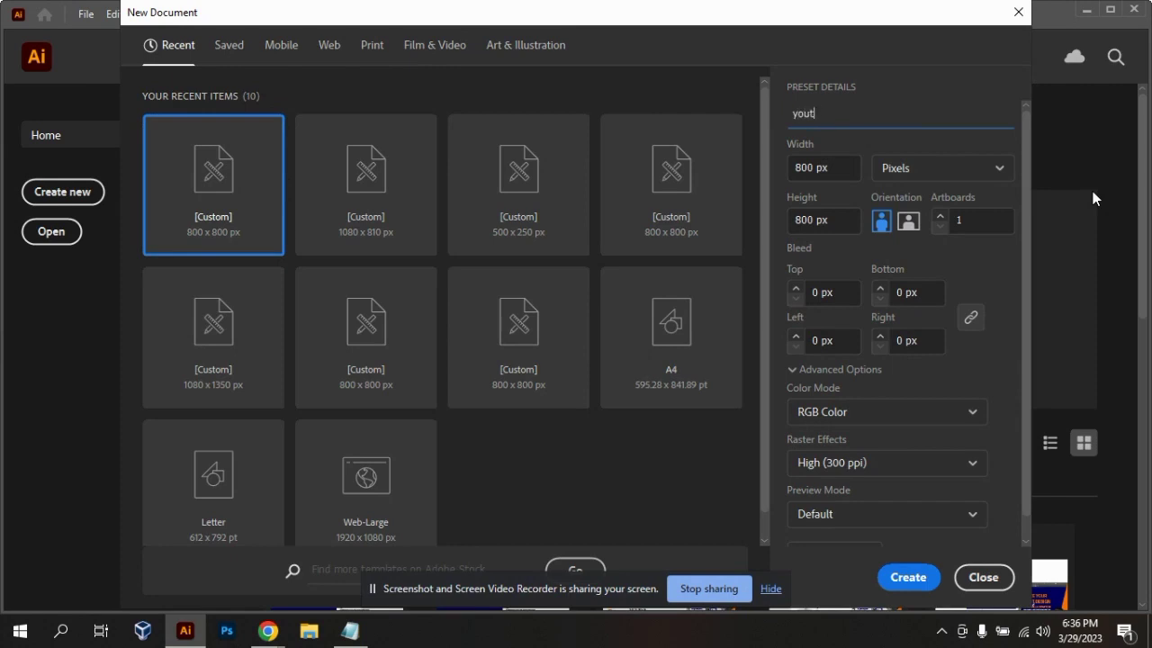
pyautogui.write('yer')
pyautogui.click(925, 580)
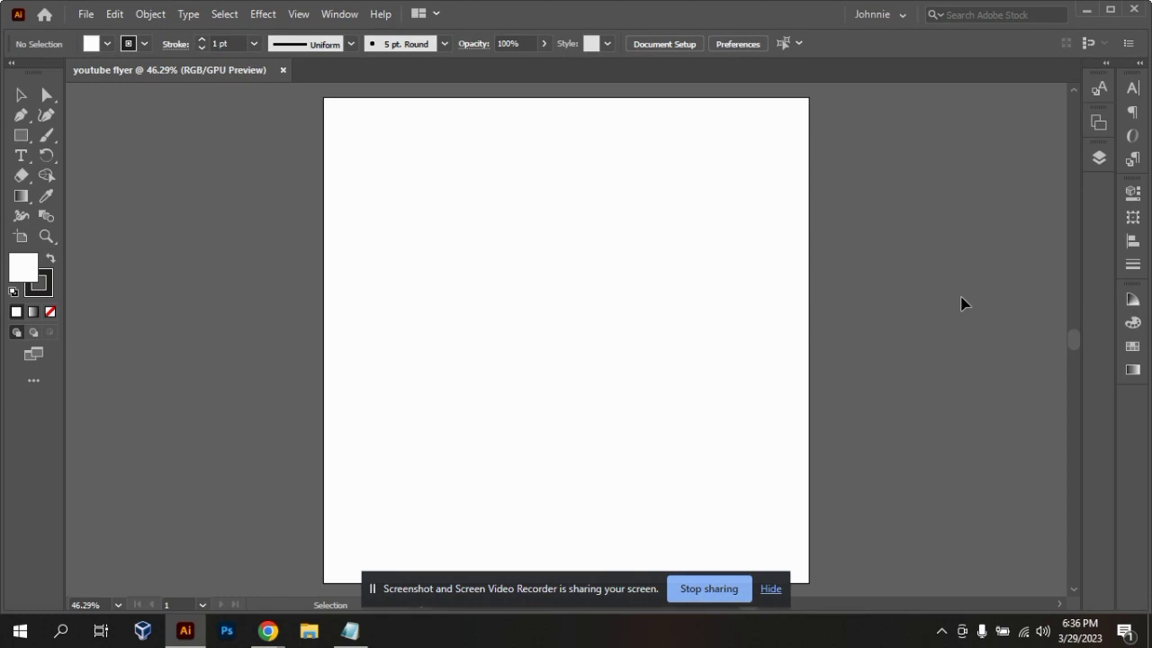
# - Place the downloaded Think Media phone screenshot from Chrome on the canvas to the right of the artboard
pyautogui.scroll(-1, 918, 213)
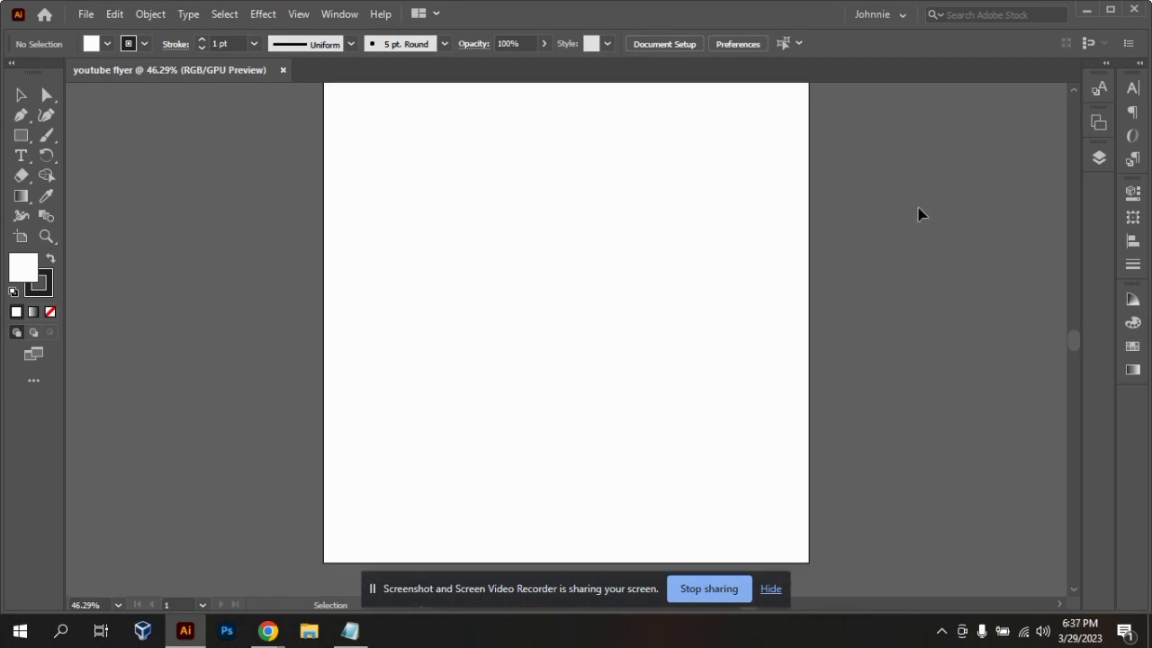
pyautogui.scroll(1, 922, 279)
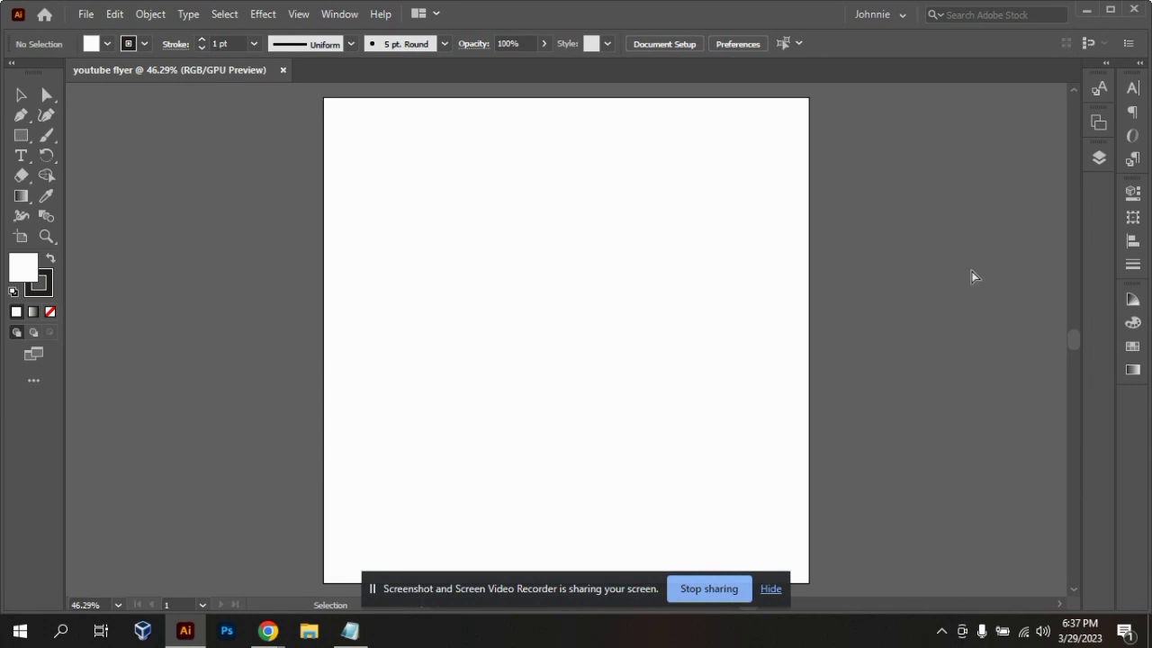
pyautogui.hotkey('ctrl', '-')
pyautogui.hotkey('ctrl', '-')
pyautogui.hotkey('ctrl', '-')
pyautogui.hotkey('ctrl', '+')
pyautogui.press('v')
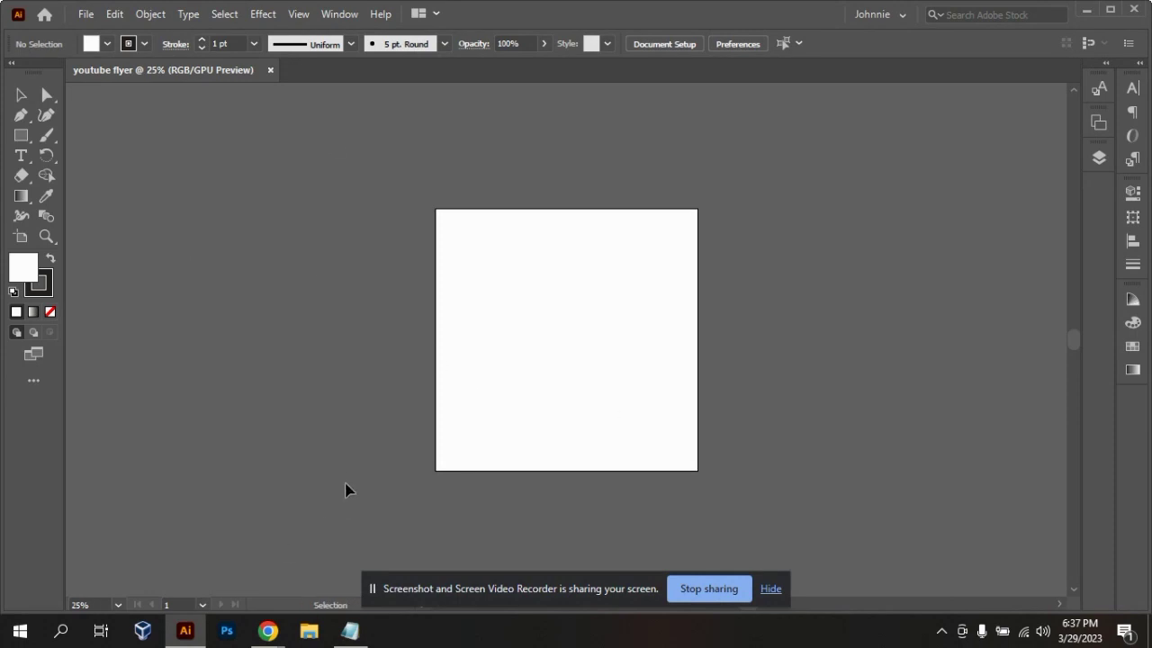
pyautogui.moveTo(264, 641)
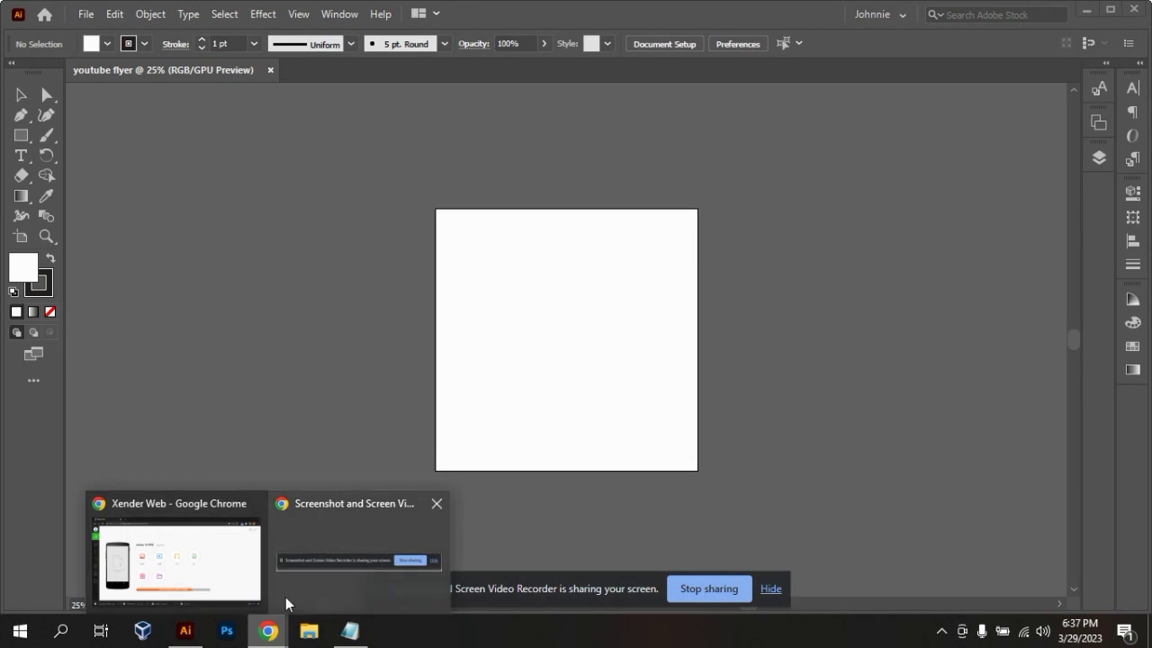
pyautogui.click(219, 614)
pyautogui.moveTo(162, 604); pyautogui.dragTo(350, 416)
pyautogui.moveTo(1088, 392); pyautogui.dragTo(965, 387)
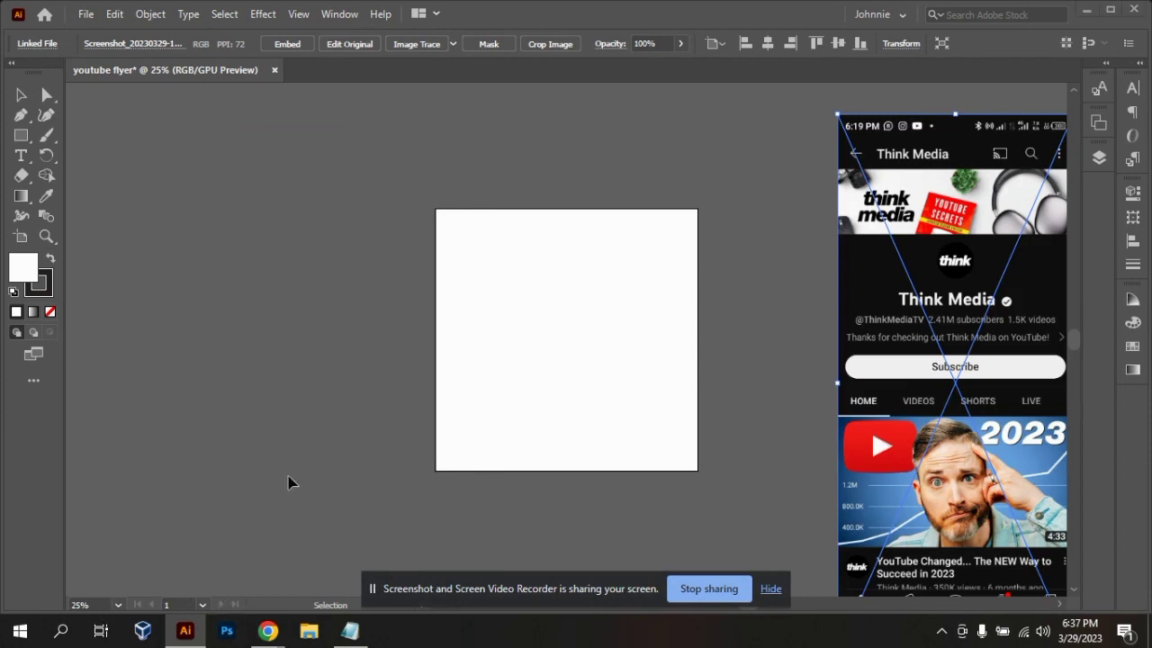
# - Place the images "30207719d4-removebg-preview" and "cc5" from the Downloads folder on the canvas to the left of the artboard
pyautogui.click(309, 629)
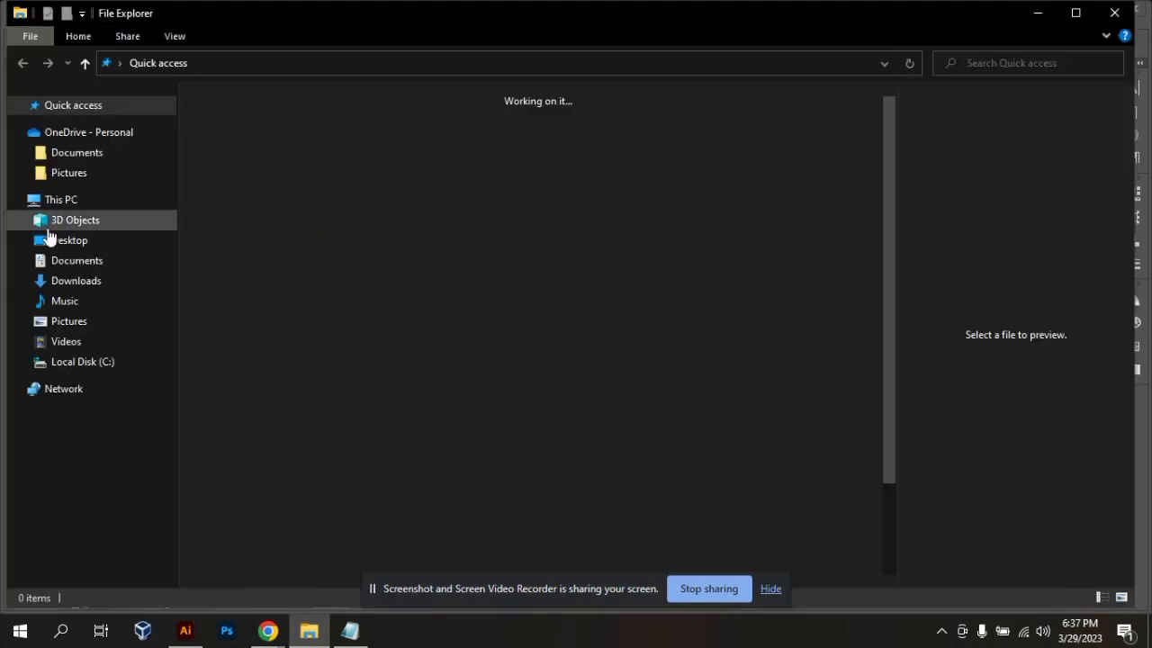
pyautogui.click(76, 281)
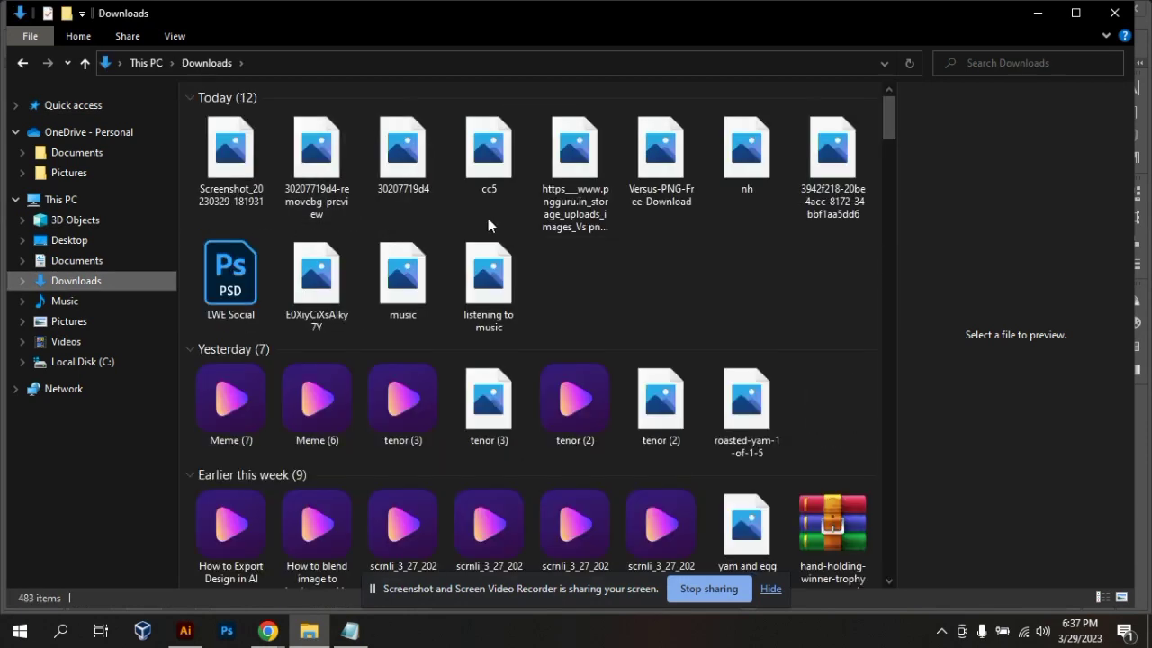
pyautogui.click(301, 198)
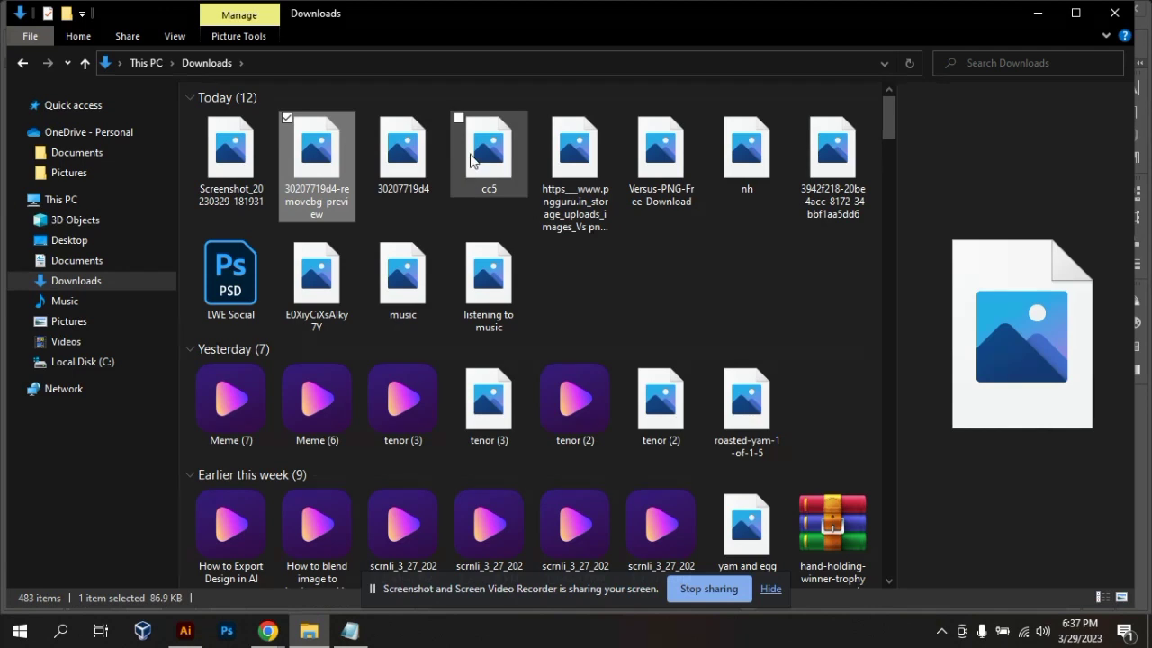
pyautogui.keyDown('ctrl'); pyautogui.click(484, 165); pyautogui.keyUp('ctrl')
pyautogui.moveTo(484, 165); pyautogui.dragTo(301, 399)
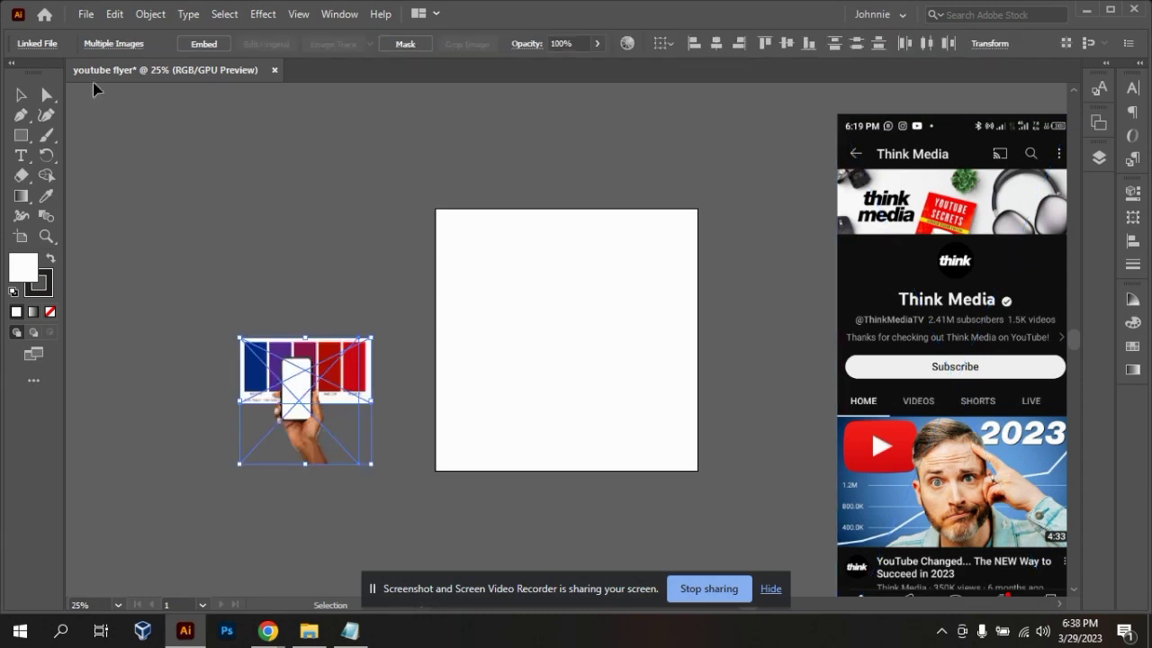
# - Separate the hand-held phone image from the colour palette image and enlarge the palette beside the artboard
pyautogui.click(264, 270)
pyautogui.moveTo(308, 439); pyautogui.dragTo(158, 243)
pyautogui.moveTo(282, 387); pyautogui.dragTo(252, 349)
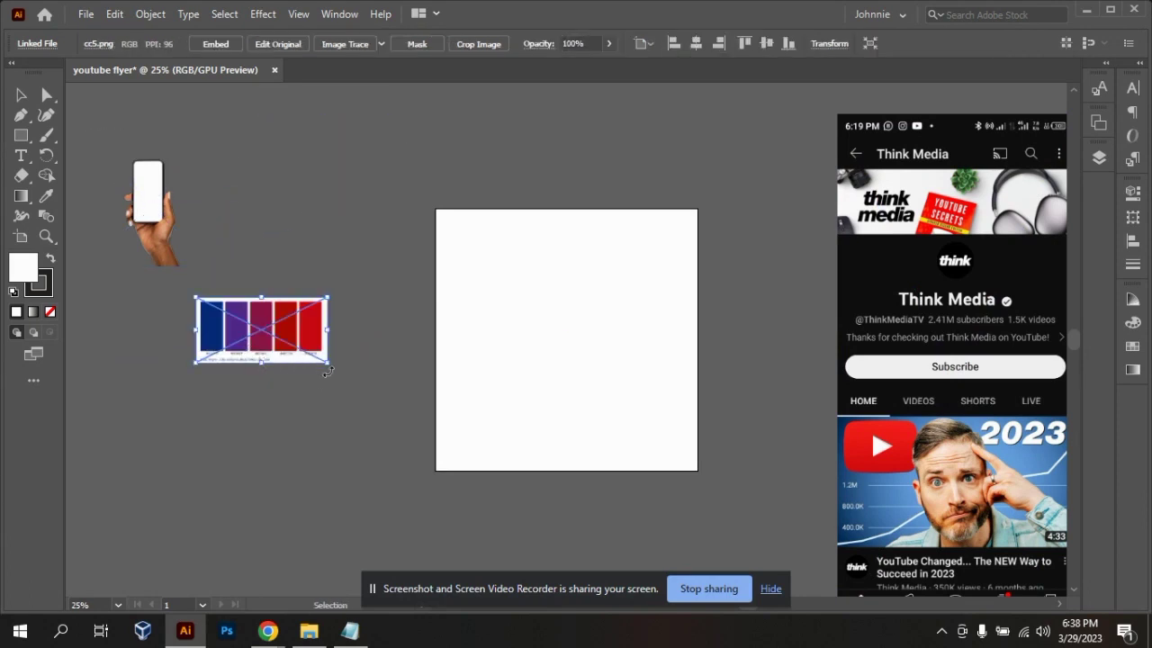
pyautogui.moveTo(327, 367); pyautogui.dragTo(428, 499)
pyautogui.moveTo(351, 349); pyautogui.dragTo(266, 333)
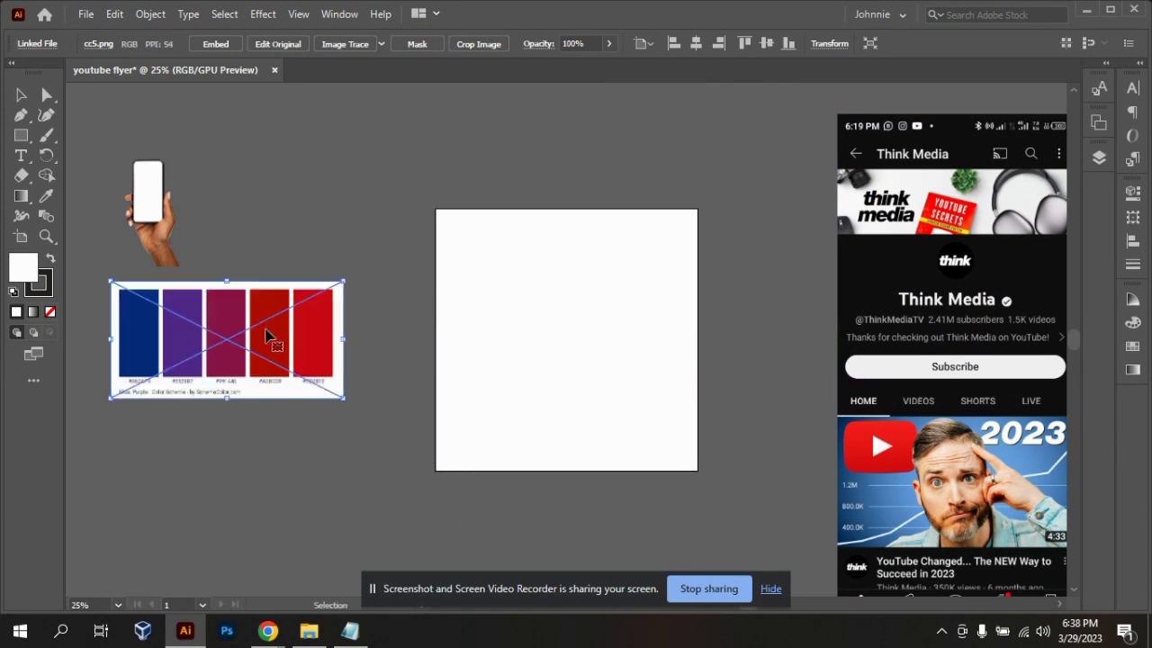
pyautogui.moveTo(343, 397); pyautogui.dragTo(400, 427)
# - Reposition the Think Media screenshot to the right of the artboard and centre the hand-held phone image above the colour palette
pyautogui.click(947, 396)
pyautogui.moveTo(946, 395); pyautogui.dragTo(884, 345)
pyautogui.moveTo(862, 394); pyautogui.dragTo(928, 434)
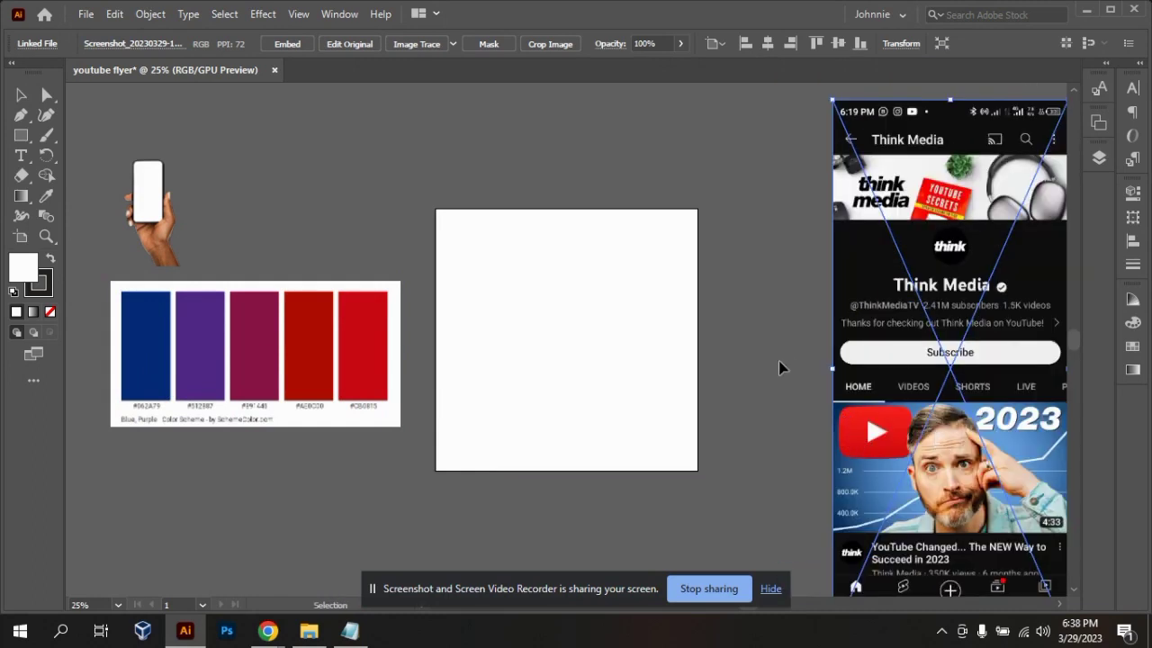
pyautogui.click(789, 290)
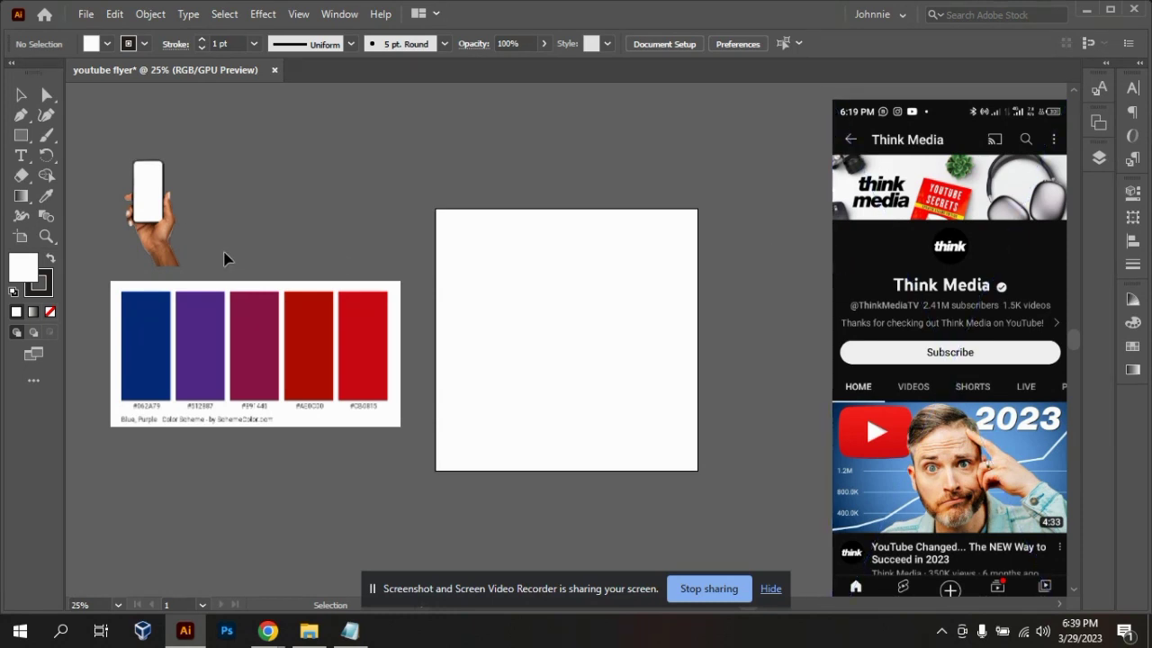
pyautogui.moveTo(154, 227); pyautogui.dragTo(252, 223)
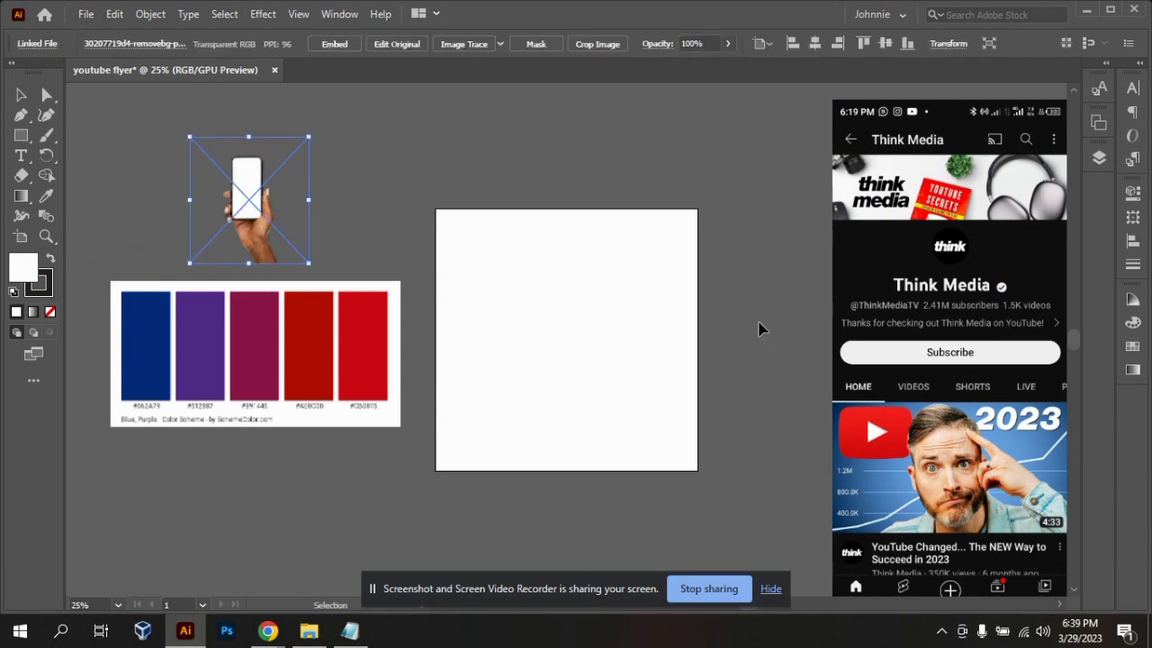
pyautogui.click(664, 304)
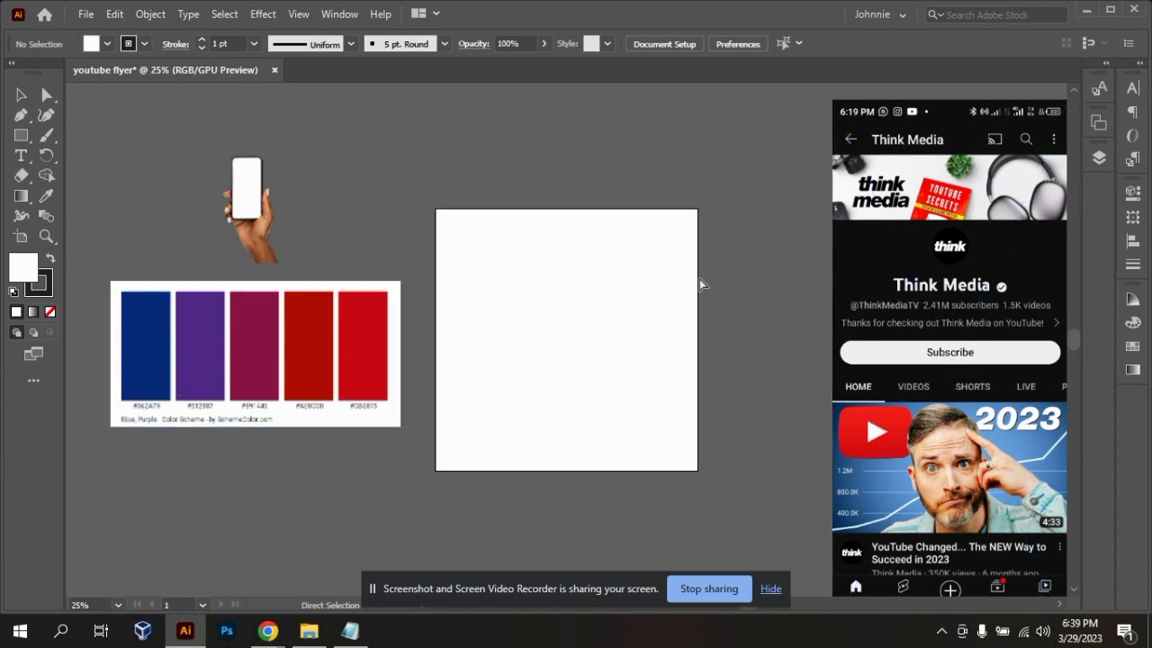
# - Show the rulers around the canvas
pyautogui.hotkey('ctrl', '=')
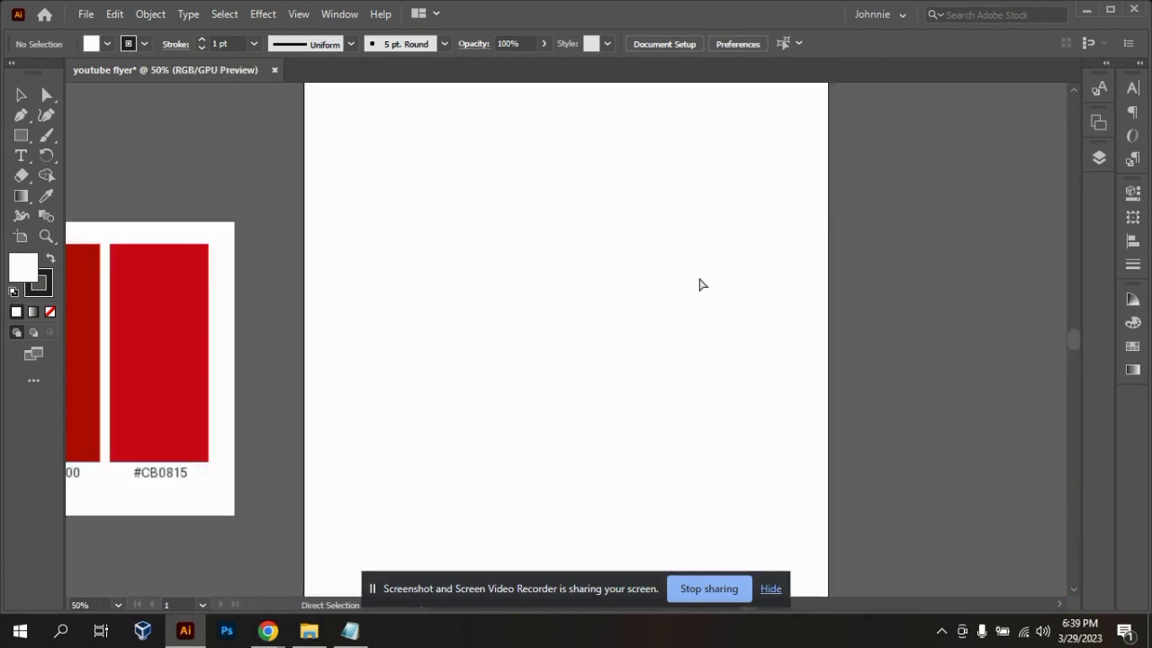
pyautogui.hotkey('ctrl', '-')
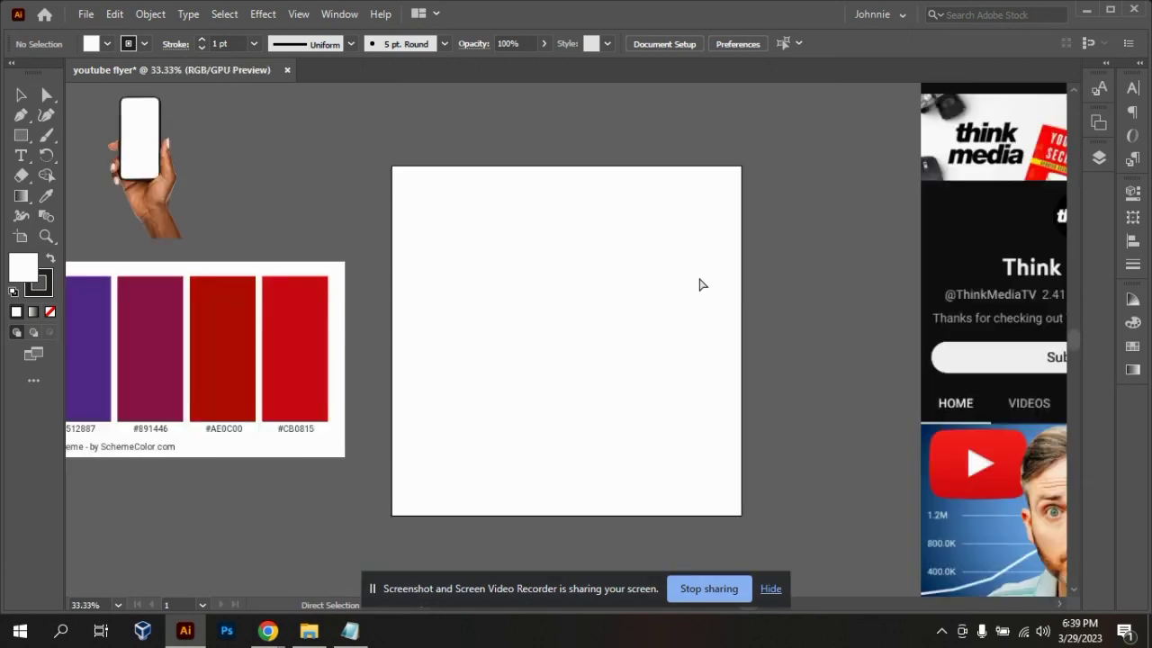
pyautogui.press('v')
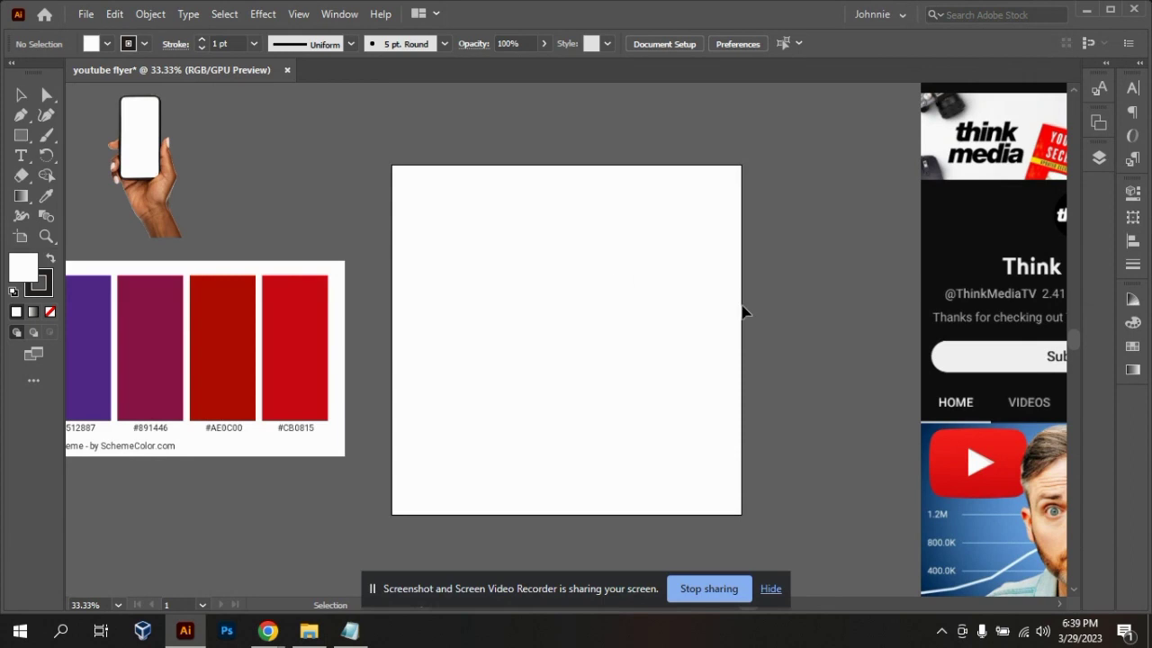
pyautogui.press('a')
pyautogui.press('v')
pyautogui.rightClick(570, 166)
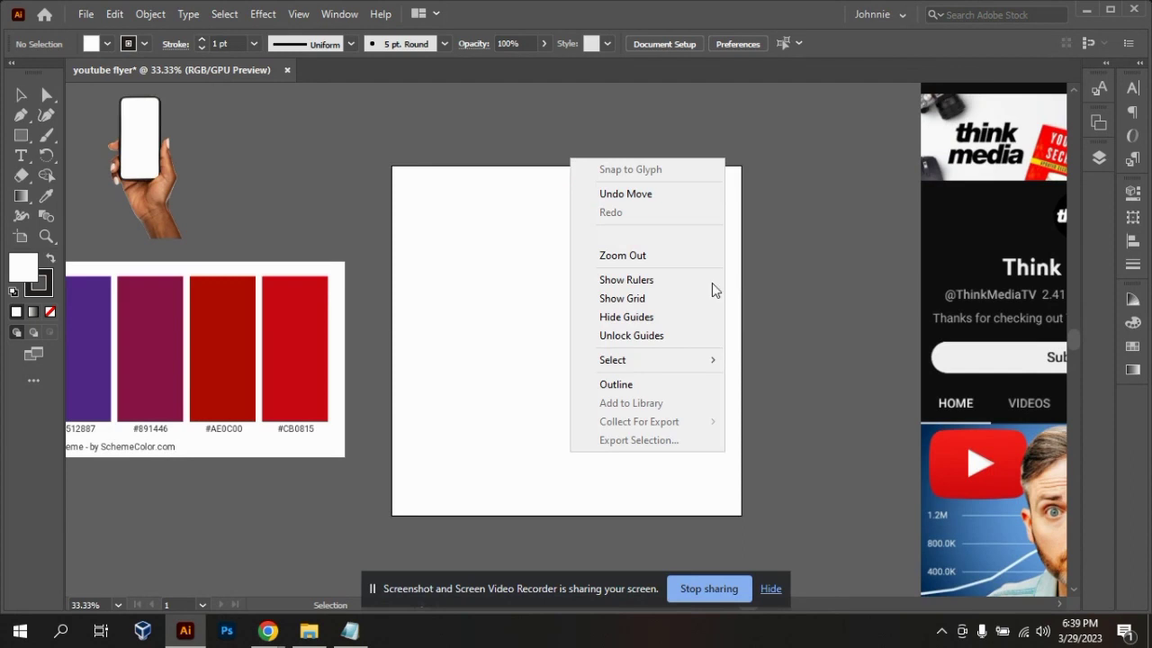
pyautogui.click(653, 280)
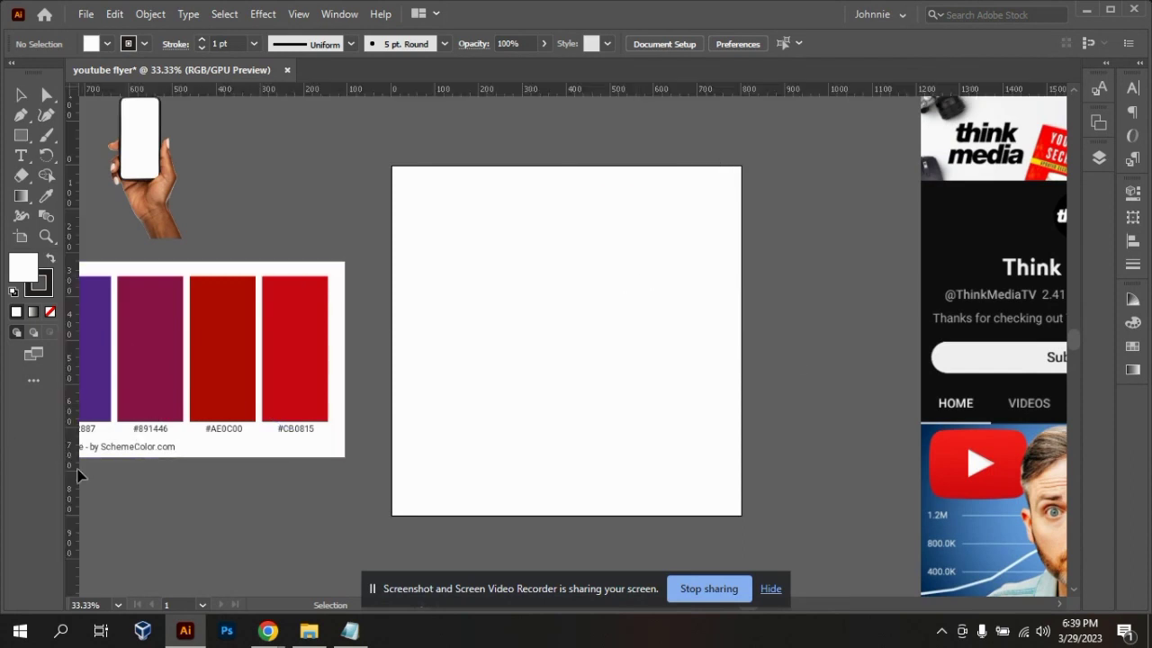
# - Add margin guides to the artboard: vertical ones at about 40 and 760 px, horizontal ones at about 60 and 735 px
pyautogui.moveTo(76, 525); pyautogui.dragTo(351, 500)
pyautogui.moveTo(459, 498); pyautogui.dragTo(416, 507)
pyautogui.moveTo(417, 507); pyautogui.dragTo(409, 522)
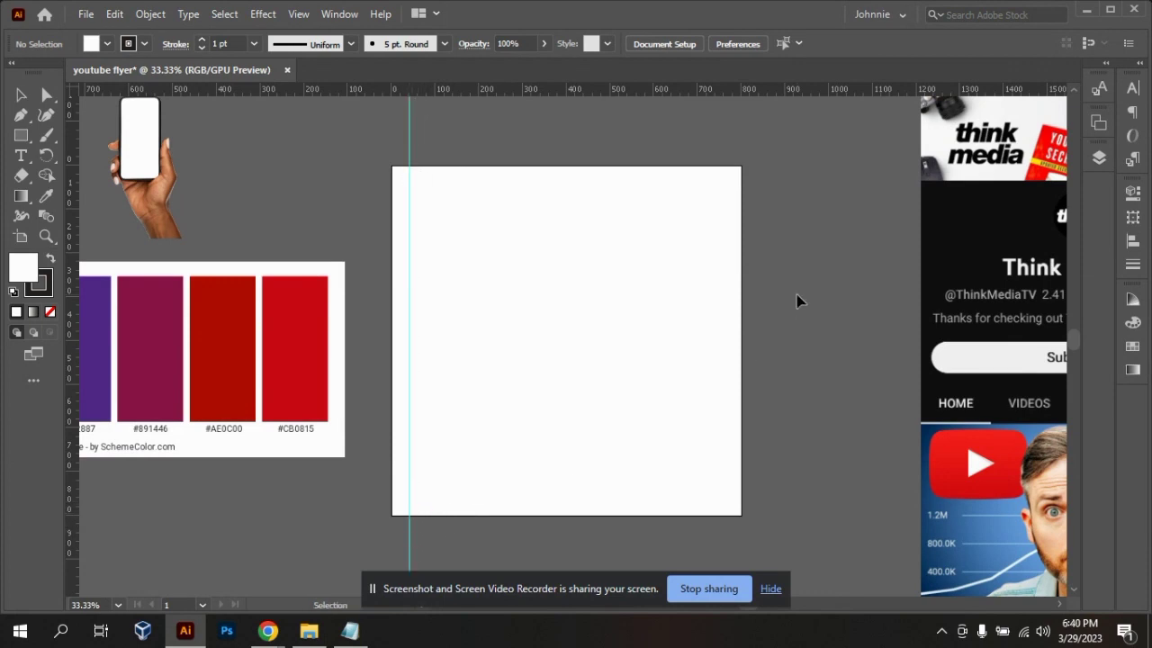
pyautogui.moveTo(73, 510); pyautogui.dragTo(724, 501)
pyautogui.moveTo(529, 83); pyautogui.dragTo(555, 192)
pyautogui.moveTo(567, 90); pyautogui.dragTo(601, 488)
# - Unlock the guides, shift the two vertical guides inward to about 60 and 740 px, and lock the guides again
pyautogui.rightClick(654, 343)
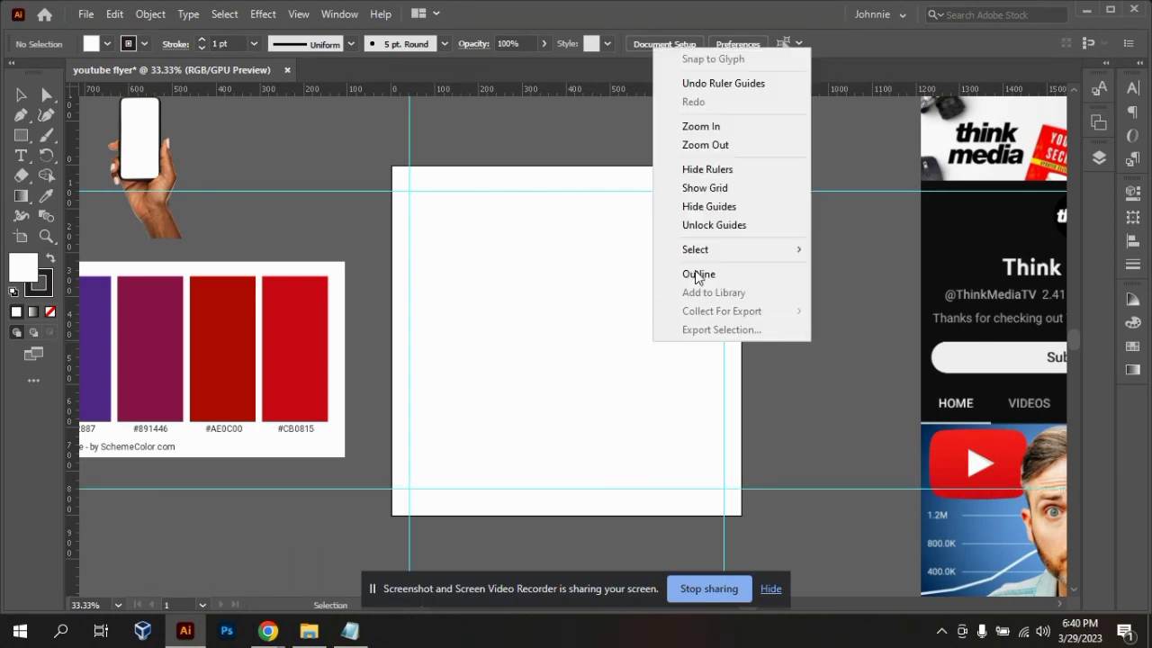
pyautogui.click(717, 225)
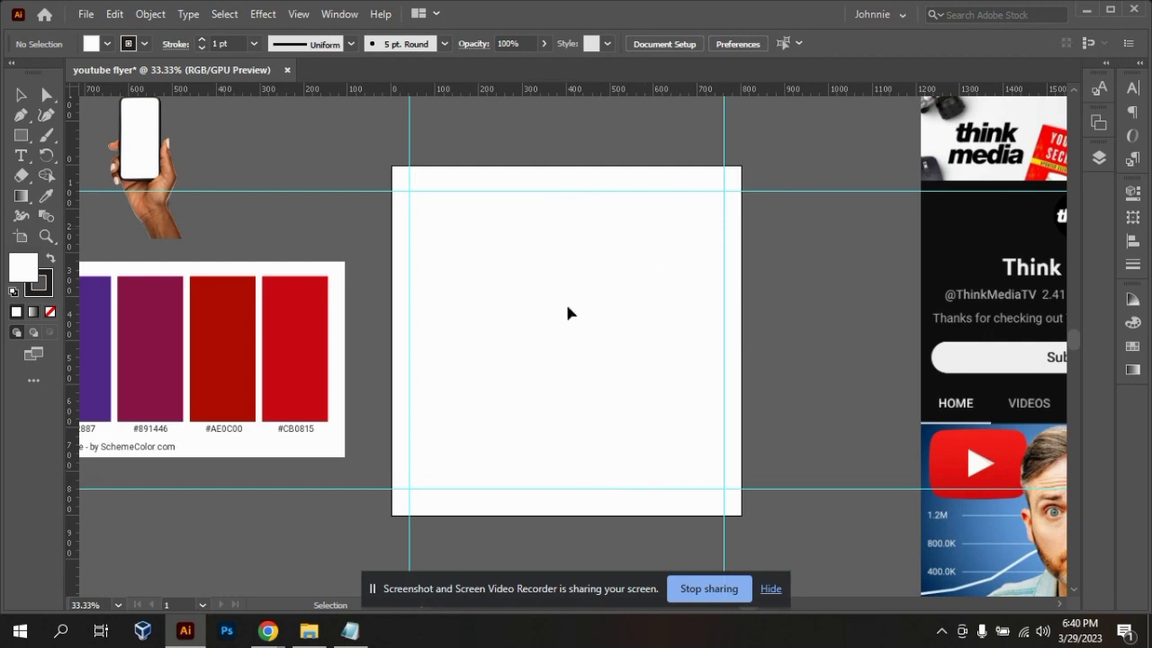
pyautogui.moveTo(406, 317); pyautogui.dragTo(417, 319)
pyautogui.moveTo(724, 260); pyautogui.dragTo(714, 261)
pyautogui.click(788, 255)
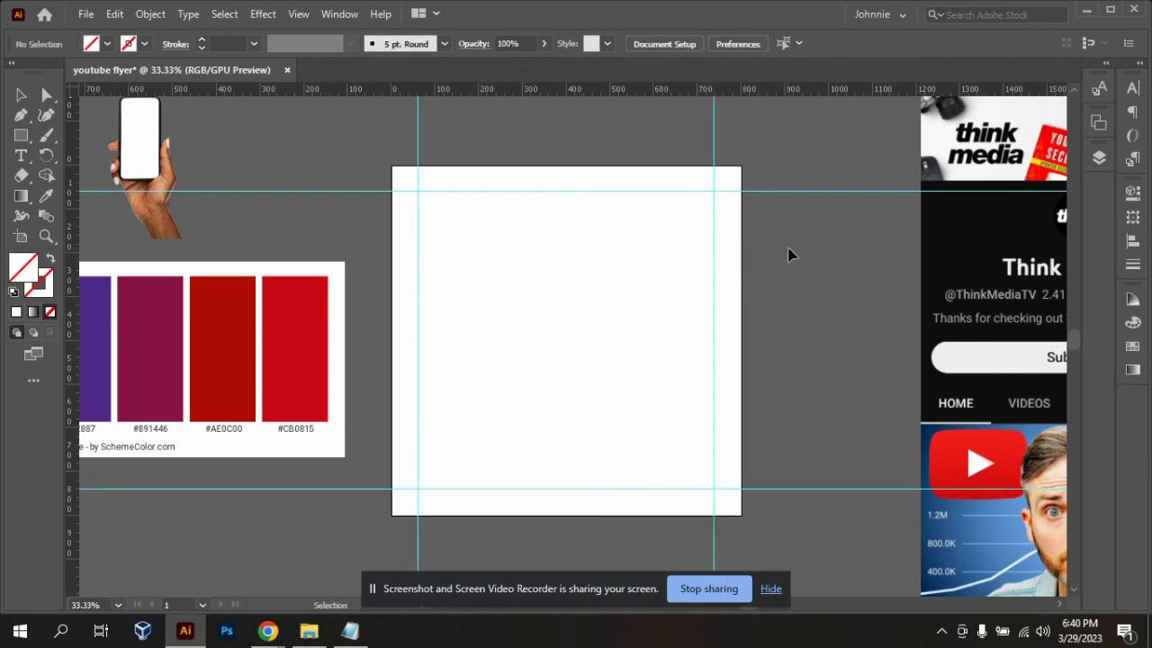
pyautogui.rightClick(663, 270)
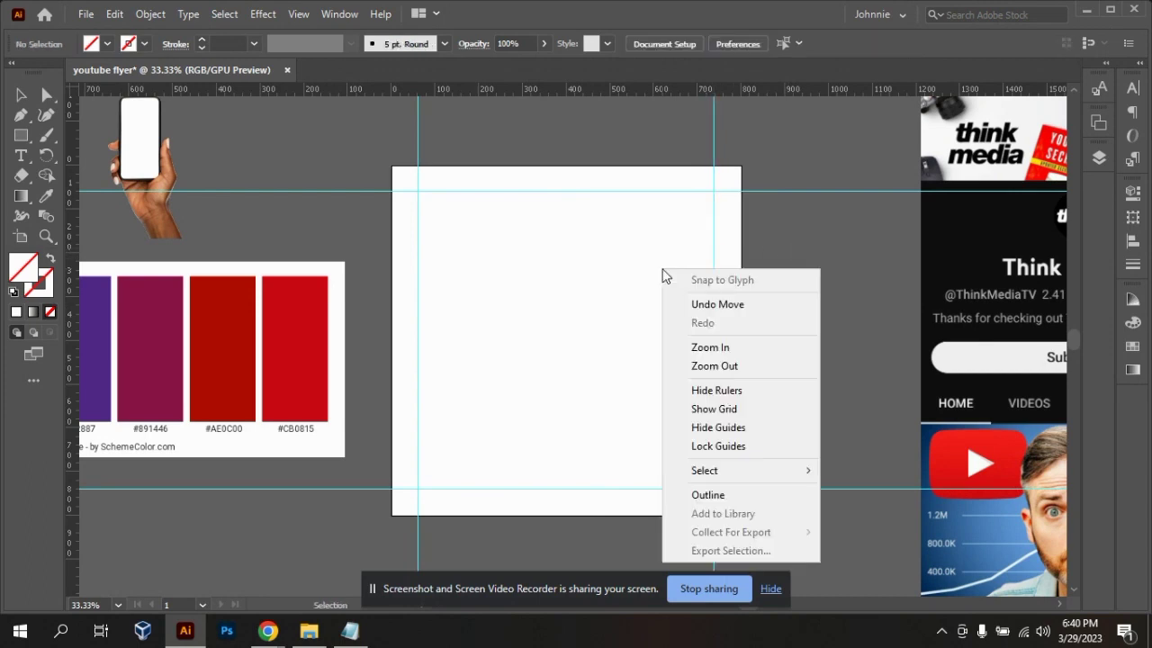
pyautogui.click(767, 445)
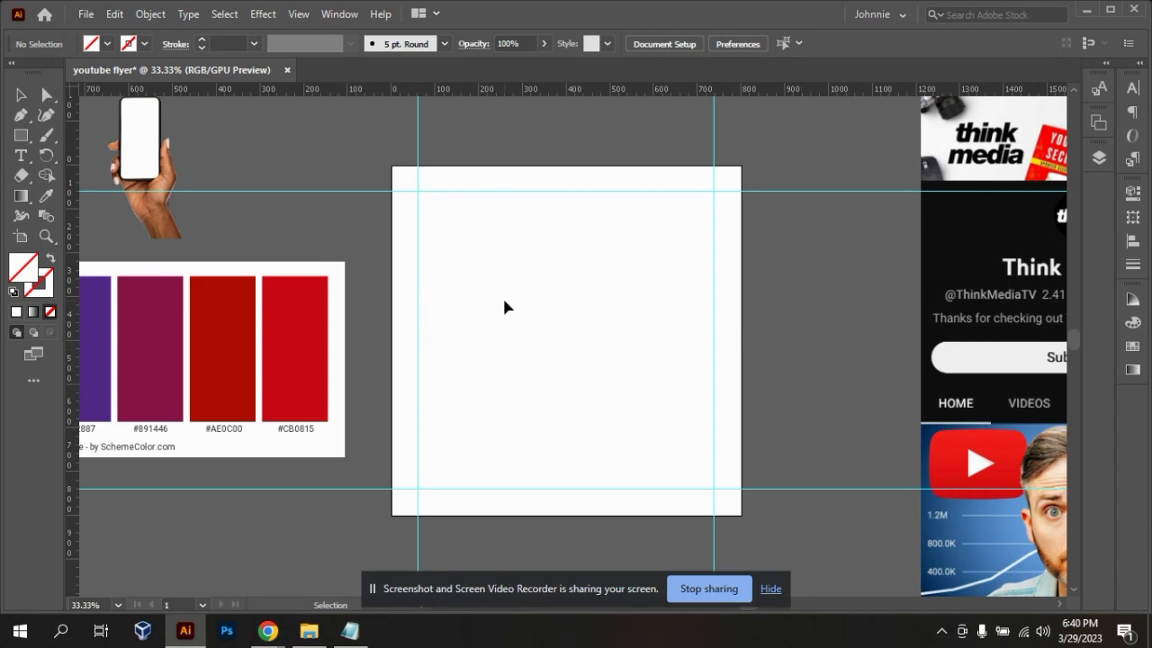
# - Move the hand-held phone image slightly closer to the artboard, above the colour palette
pyautogui.moveTo(171, 157); pyautogui.dragTo(184, 157)
pyautogui.moveTo(728, 150); pyautogui.dragTo(207, 180)
pyautogui.click(632, 246)
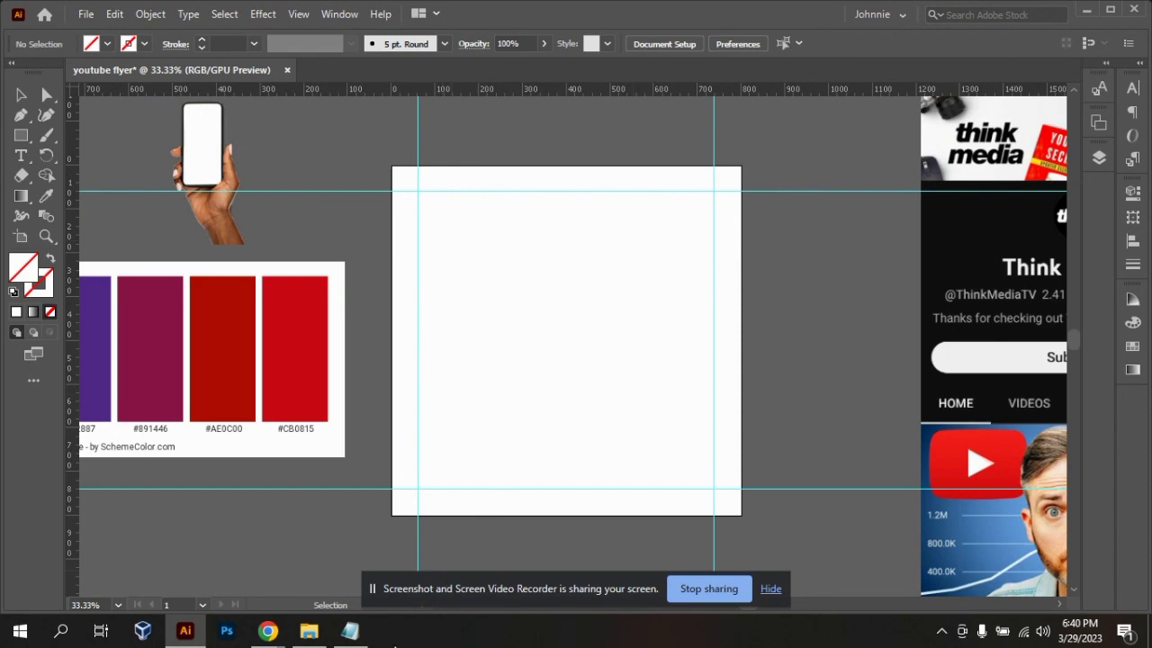
# - Review the condensed flyer copy in Notepad and return to Illustrator
pyautogui.click(350, 630)
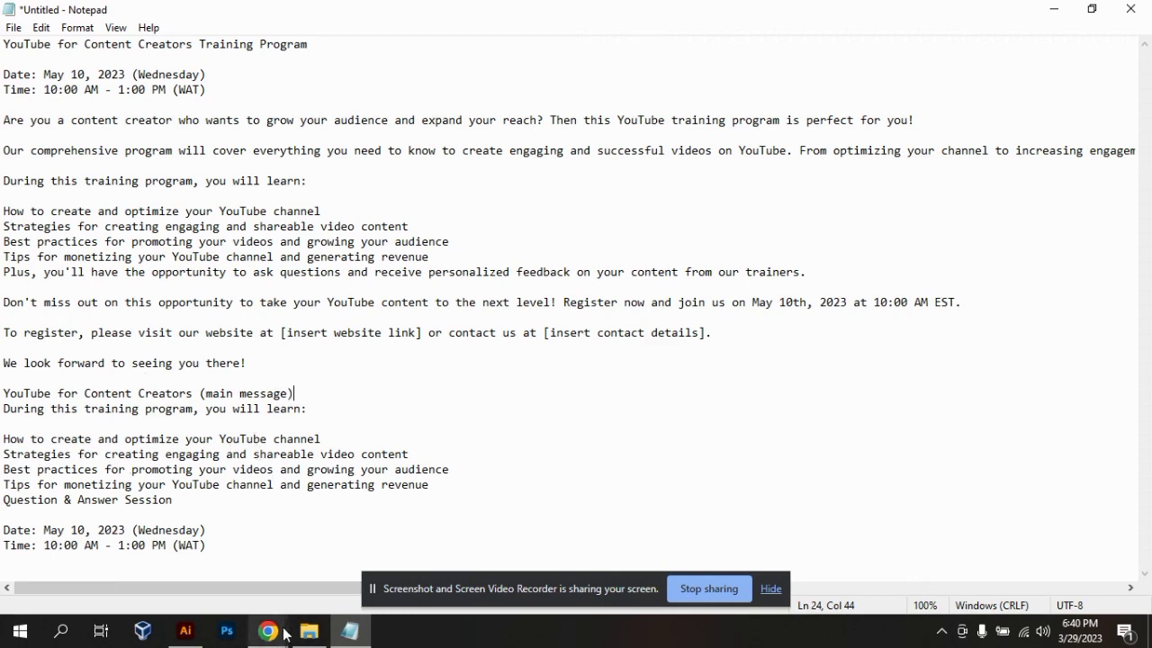
pyautogui.moveTo(270, 630)
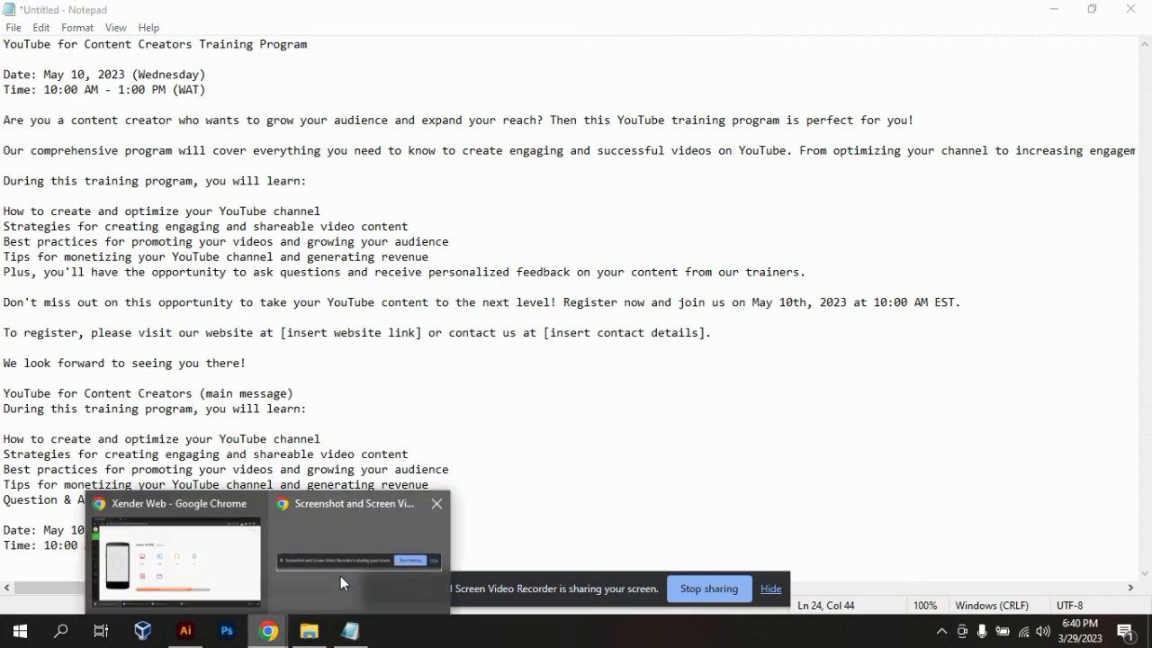
pyautogui.click(185, 629)
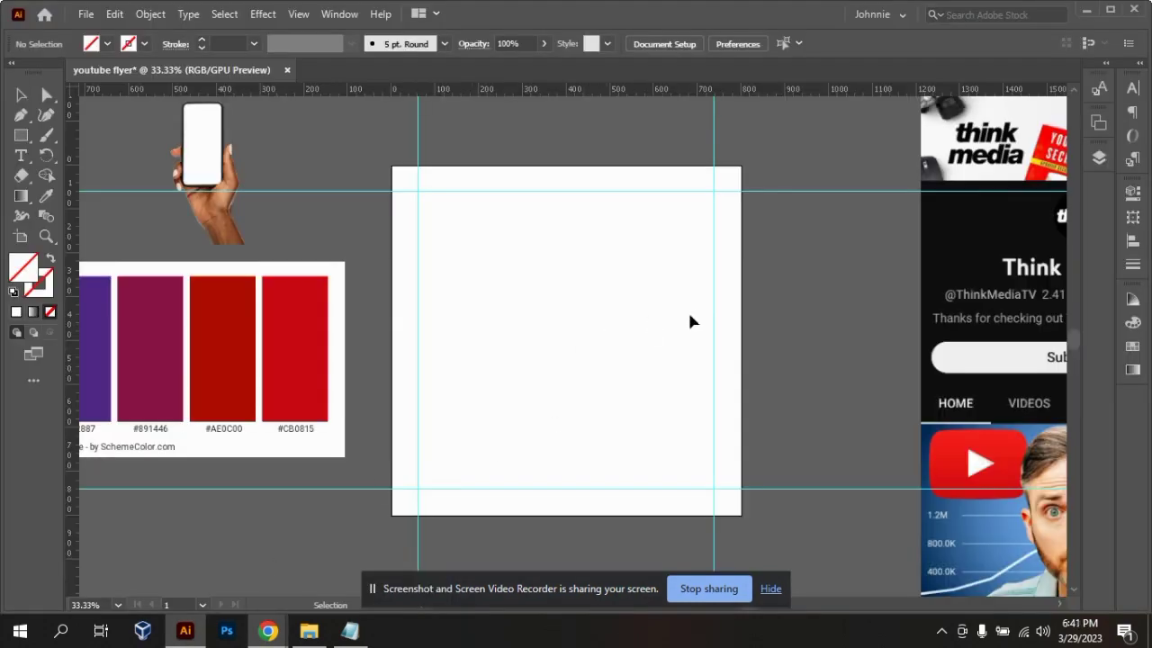
# - Place the hand-held phone image on the right half of the artboard and enlarge it proportionally to nearly the artboard's height
pyautogui.hotkey('ctrl', '-')
pyautogui.hotkey('ctrl', '-')
pyautogui.hotkey('ctrl', '-')
pyautogui.hotkey('ctrl', '=')
pyautogui.hotkey('ctrl', '=')
pyautogui.hotkey('ctrl', '=')
pyautogui.press('v')
pyautogui.scroll(-3, 733, 319)
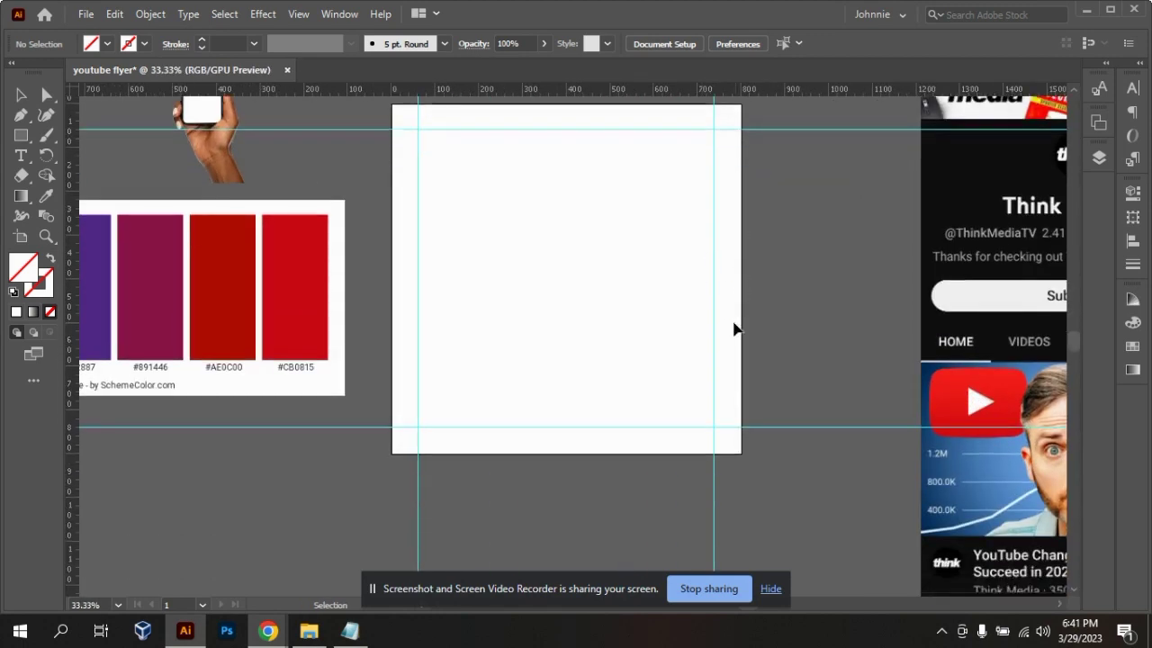
pyautogui.scroll(5, 734, 317)
pyautogui.moveTo(195, 186); pyautogui.dragTo(619, 351)
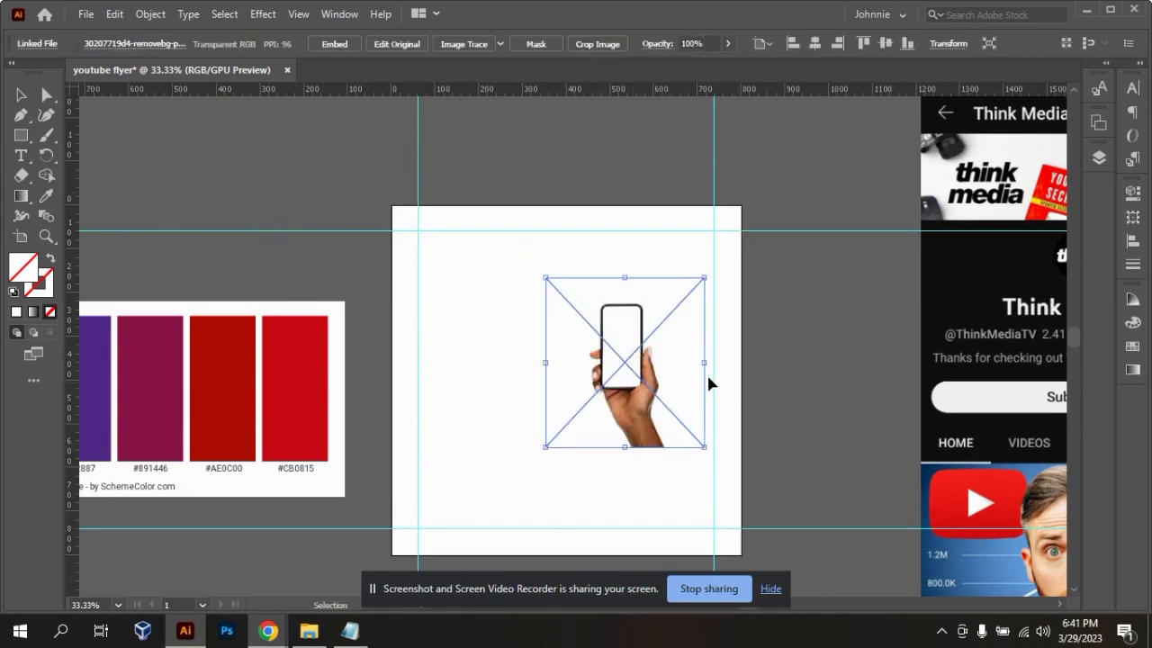
pyautogui.moveTo(707, 363); pyautogui.dragTo(806, 363)
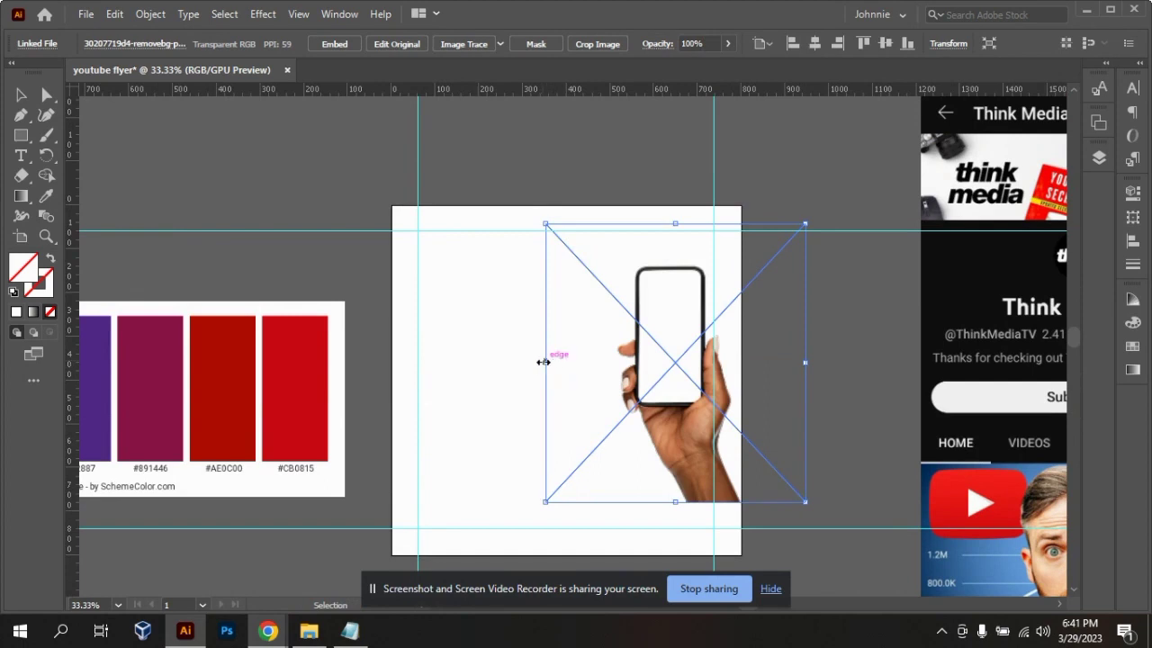
pyautogui.moveTo(547, 361); pyautogui.dragTo(489, 372)
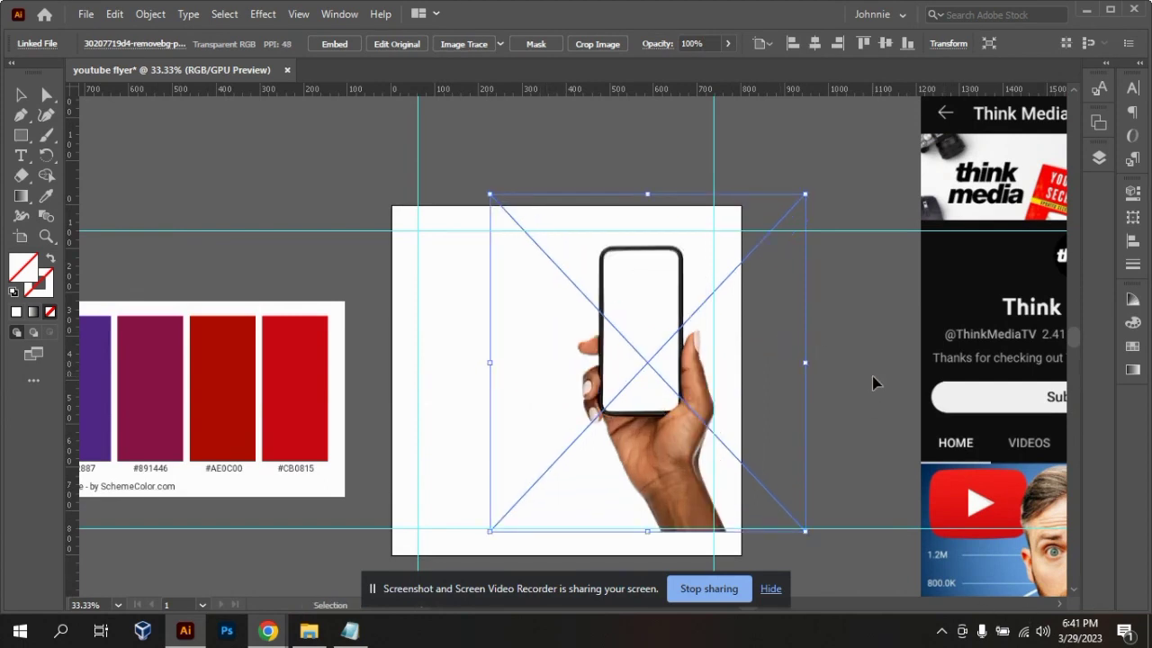
pyautogui.click(870, 404)
pyautogui.scroll(2, 870, 404)
pyautogui.scroll(-3, 870, 404)
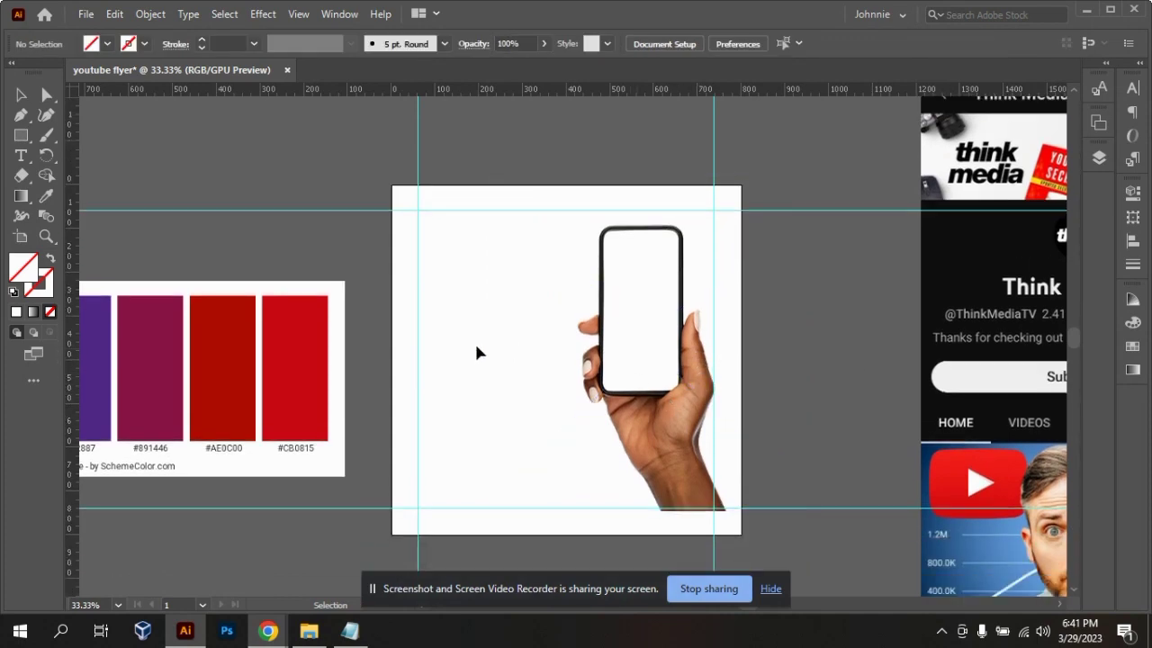
# - Examine the Think Media screenshot against the hand-held phone image on the artboard
pyautogui.click(654, 356)
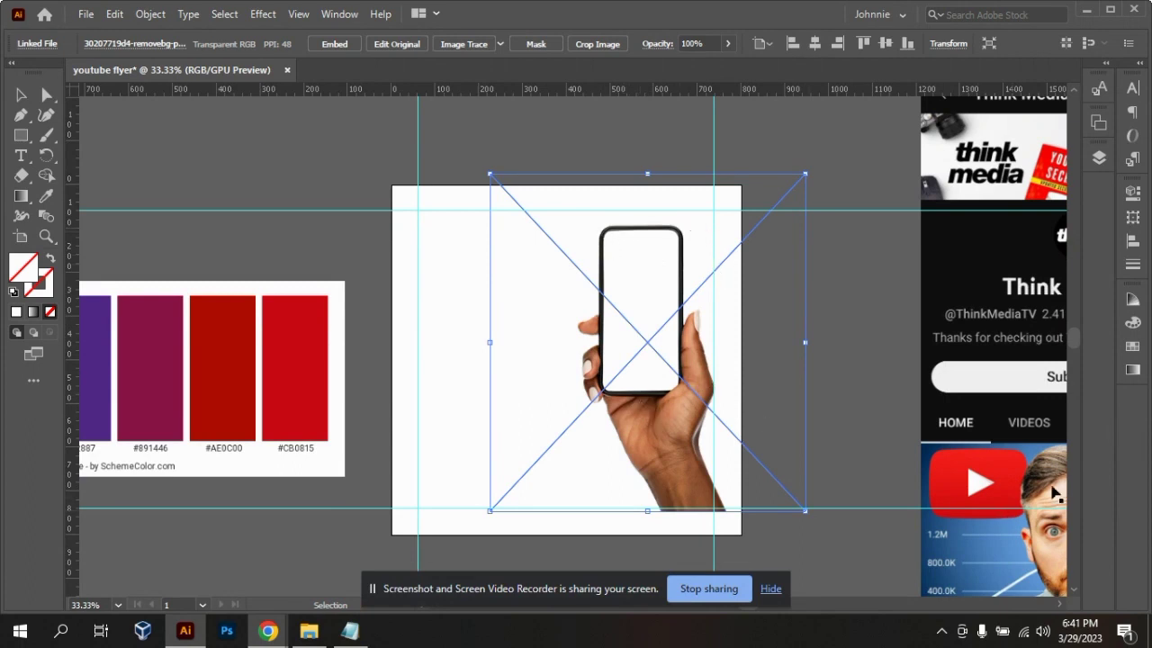
pyautogui.click(1017, 337)
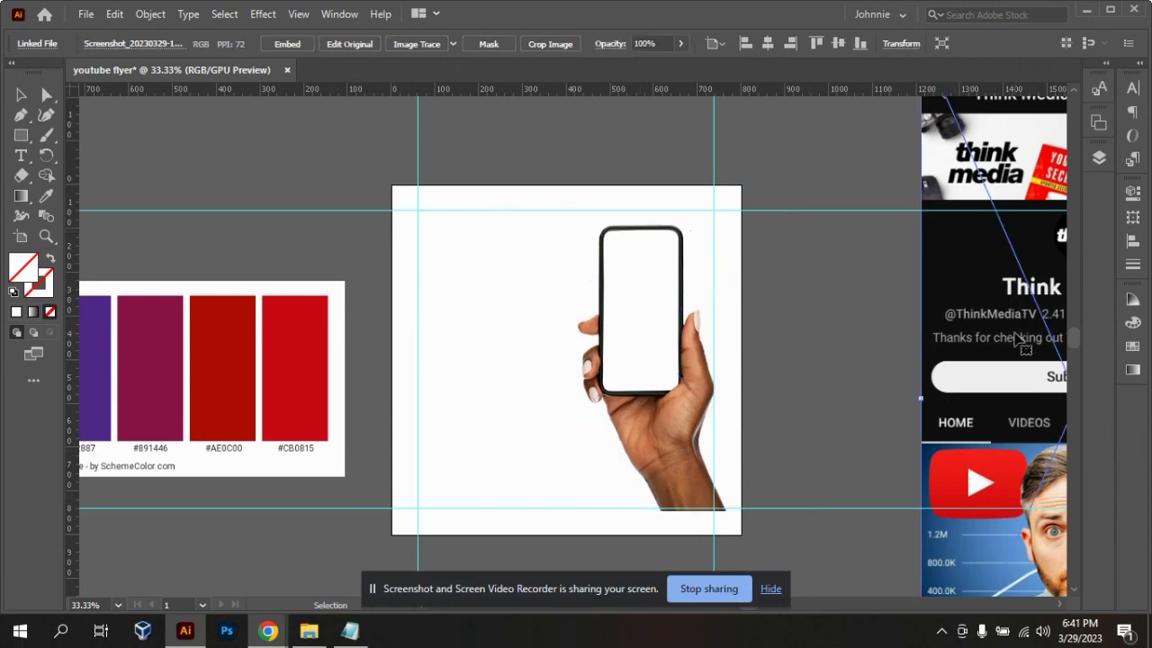
pyautogui.click(632, 349)
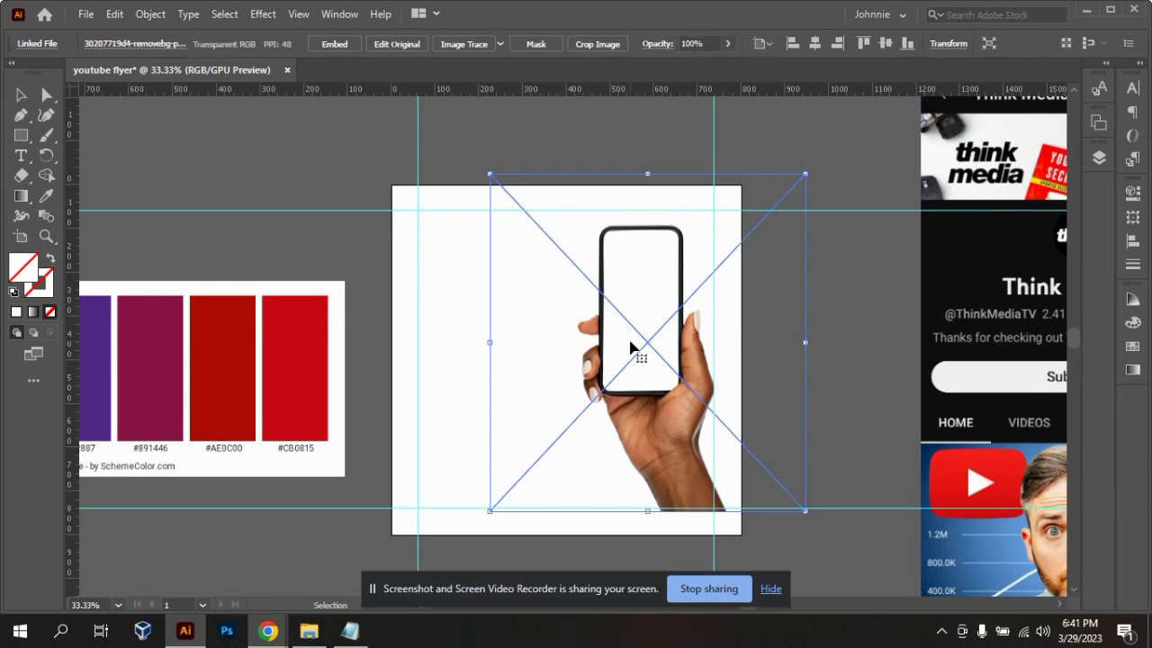
pyautogui.click(972, 328)
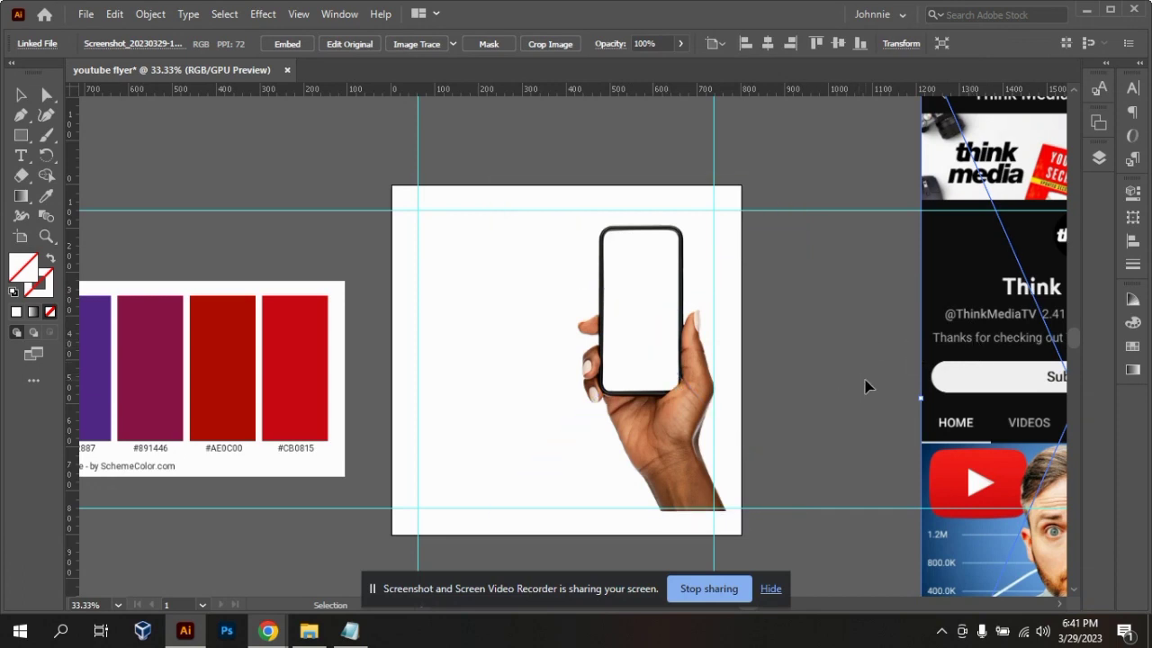
pyautogui.hotkey('ctrl', '+')
pyautogui.hotkey('ctrl', '+')
pyautogui.hotkey('ctrl', '-')
pyautogui.hotkey('ctrl', '-')
pyautogui.hotkey('ctrl', '-')
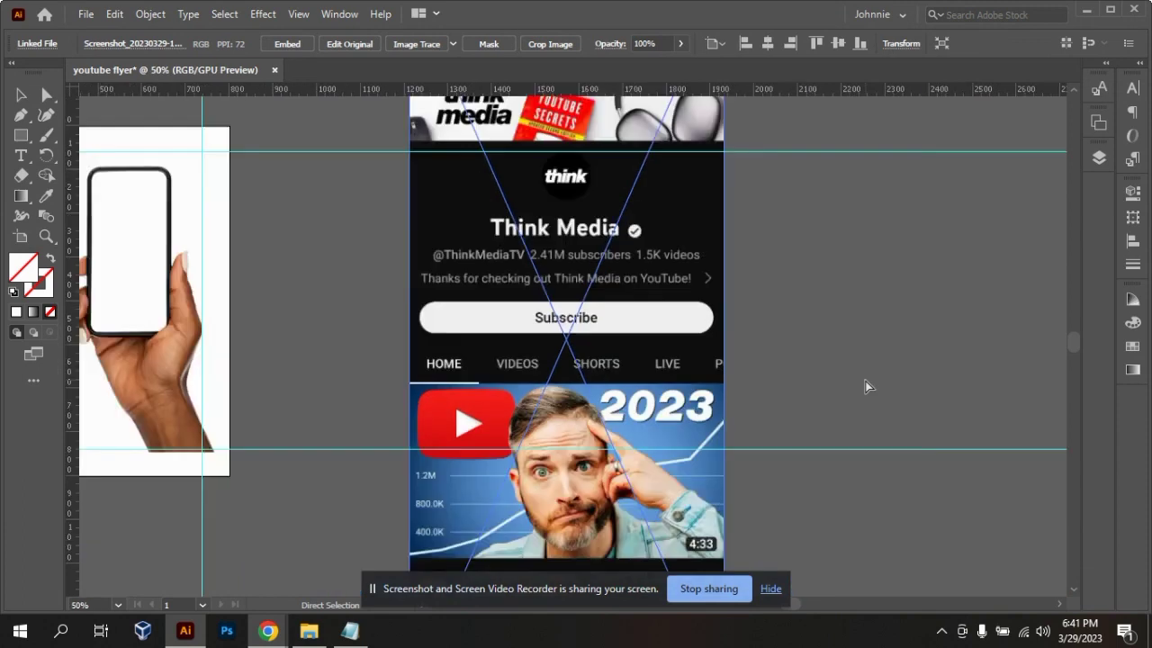
# - Start a Pen tool path at the phone screen's upper-right corner, running along its upper edge and around the upper-left corner
pyautogui.press('v')
pyautogui.click(281, 339)
pyautogui.hotkey('ctrl', '+')
pyautogui.hotkey('ctrl', '+')
pyautogui.hotkey('ctrl', '+')
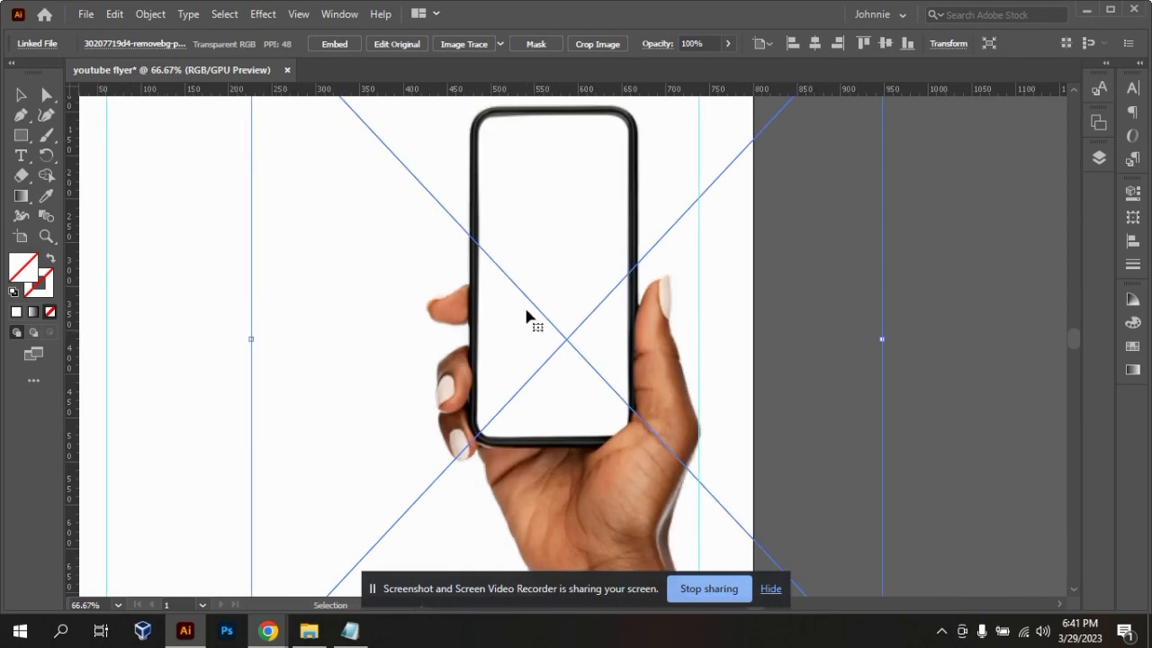
pyautogui.moveTo(1072, 341); pyautogui.dragTo(1072, 340)
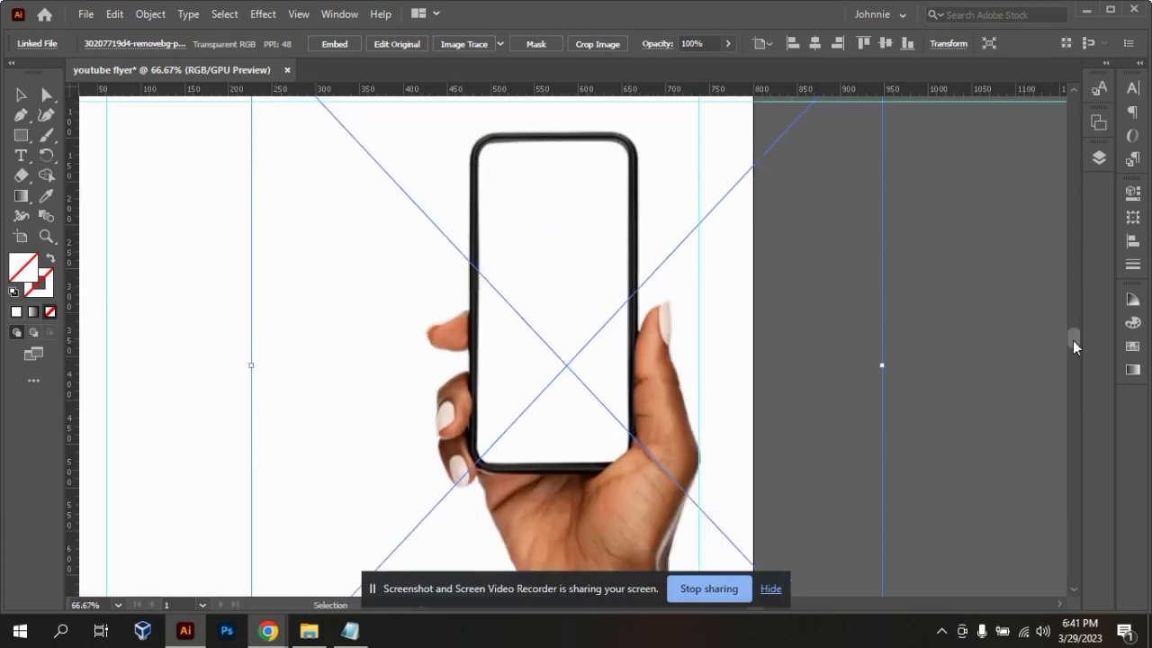
pyautogui.click(46, 114)
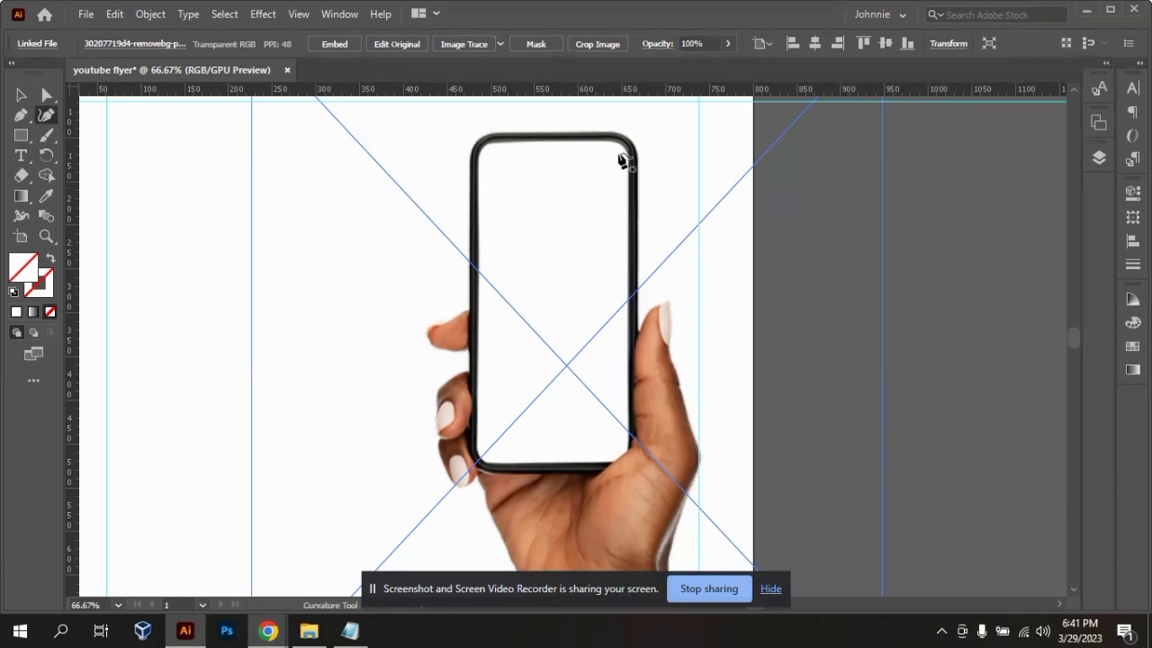
pyautogui.click(21, 118)
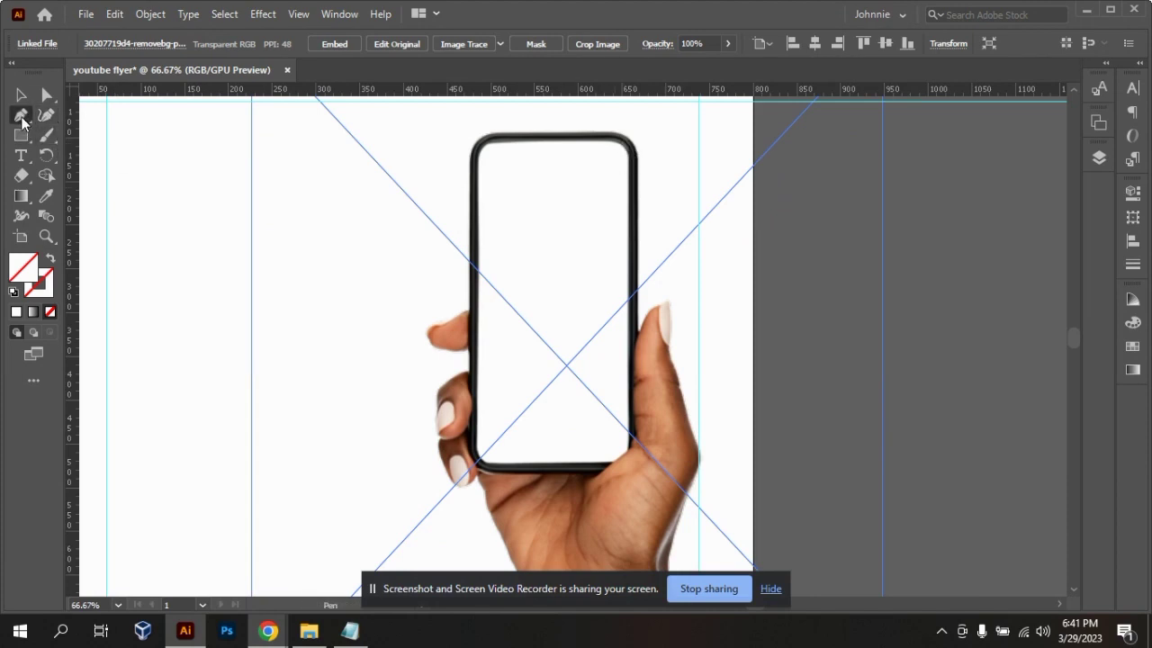
pyautogui.click(618, 149)
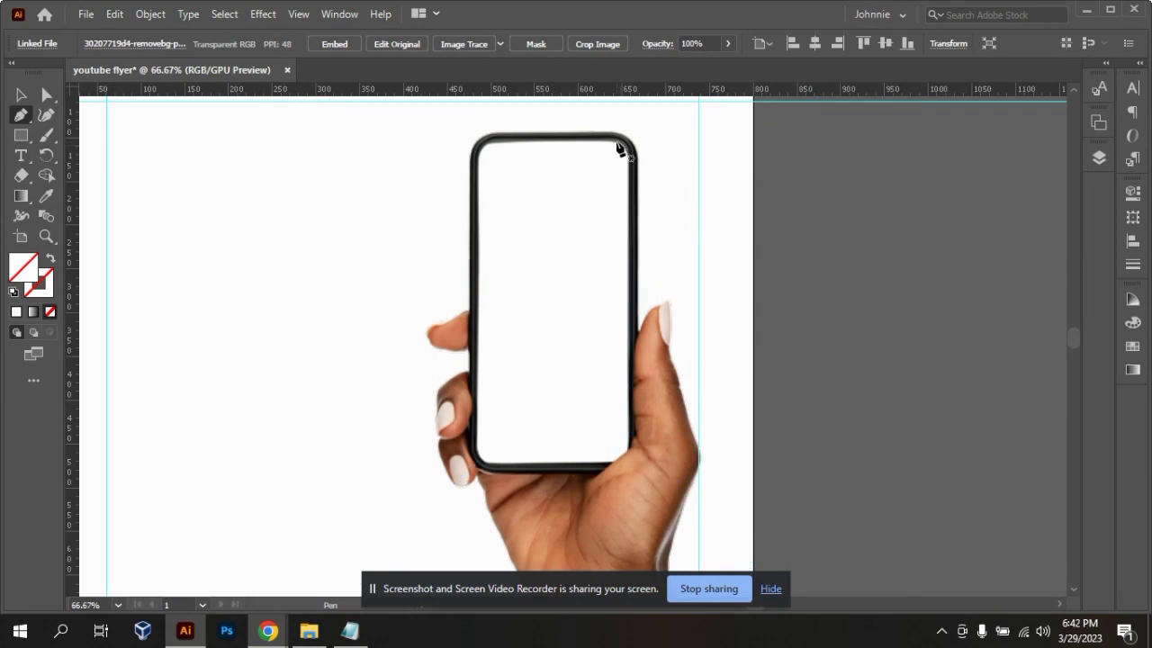
pyautogui.click(492, 147)
pyautogui.moveTo(491, 148); pyautogui.dragTo(479, 158)
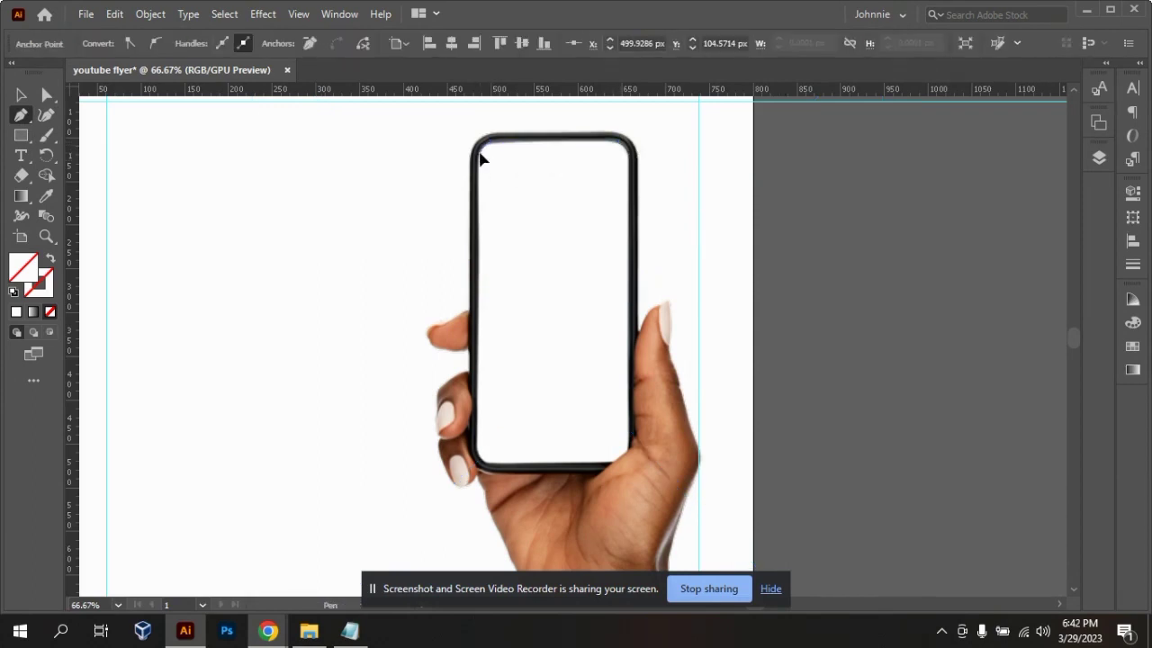
# - Continue the Pen path down the phone screen's left side, along its lower edge and the thumb, and close it at the upper-right corner
pyautogui.moveTo(480, 455); pyautogui.dragTo(477, 453)
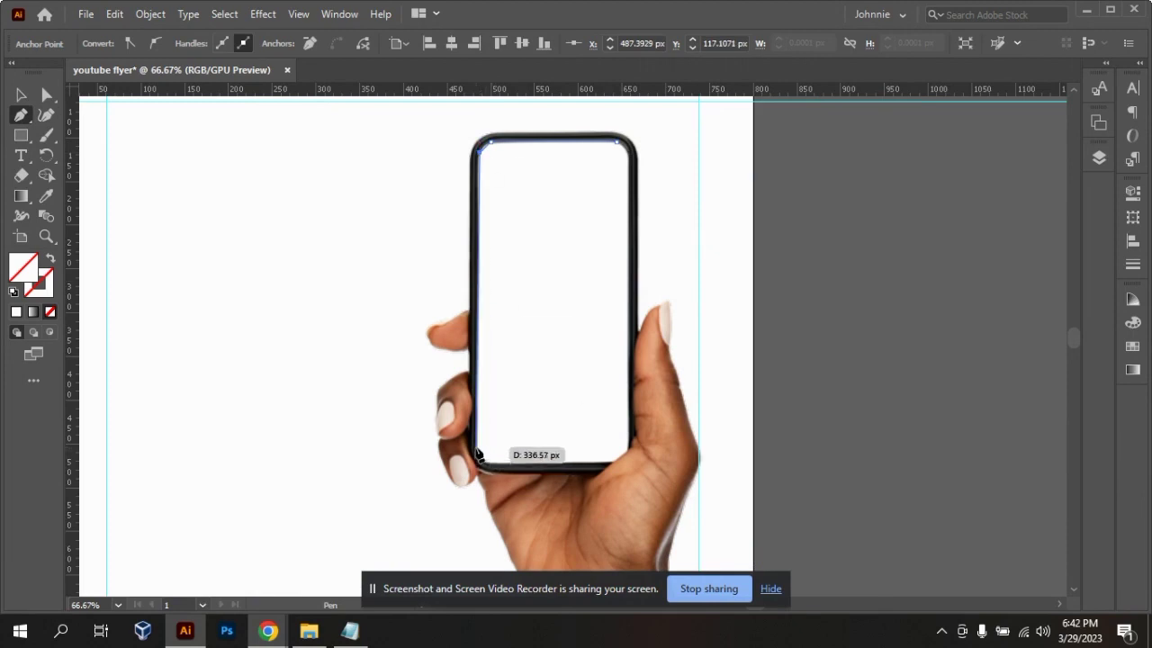
pyautogui.click(476, 448)
pyautogui.click(482, 459)
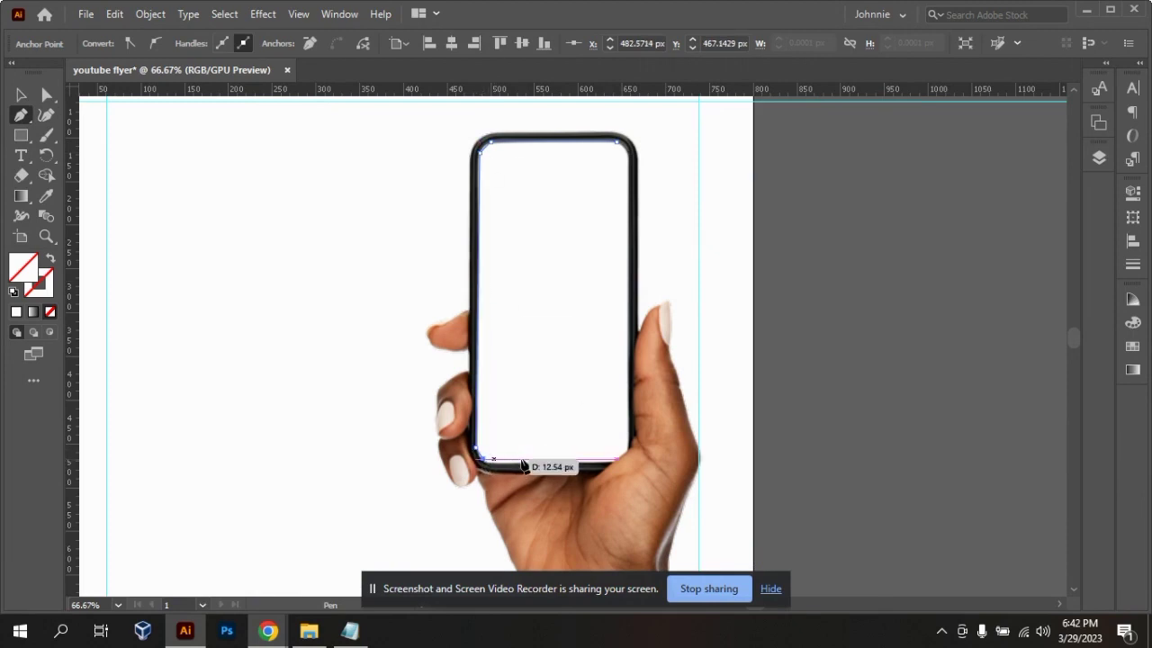
pyautogui.click(608, 463)
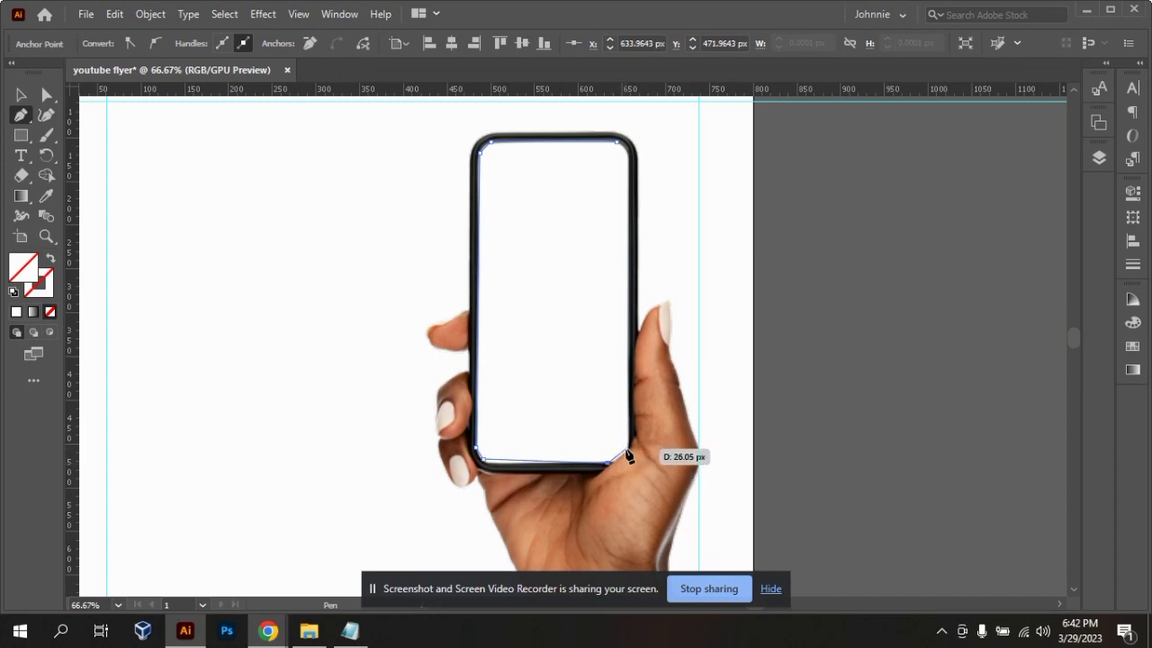
pyautogui.click(627, 457)
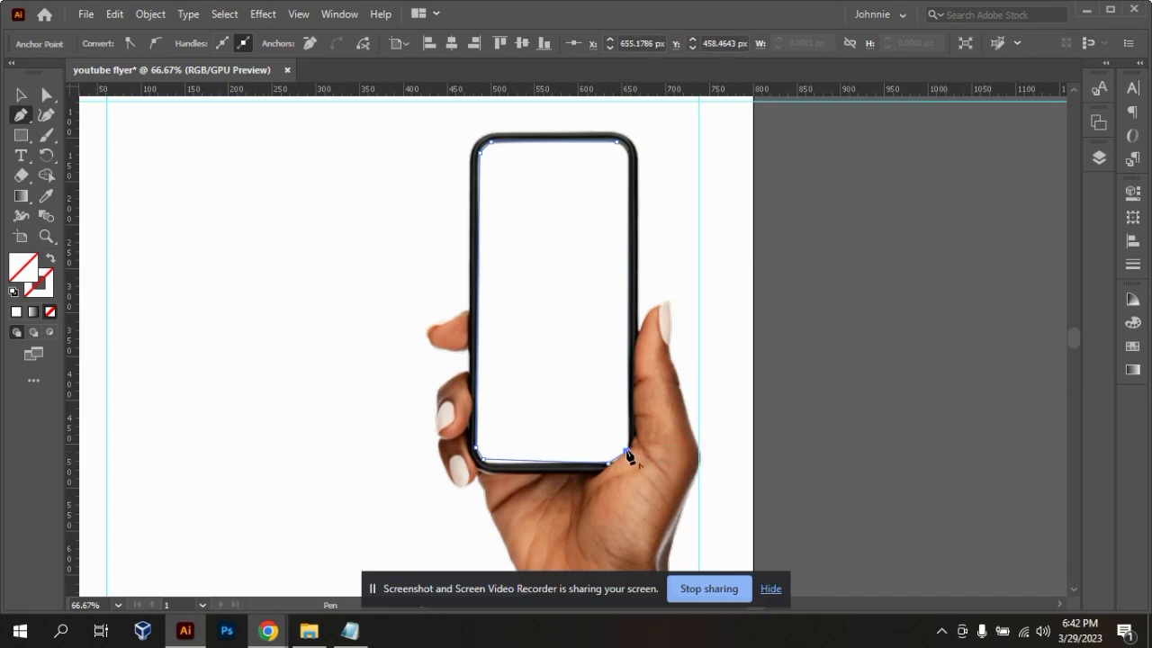
pyautogui.click(619, 142)
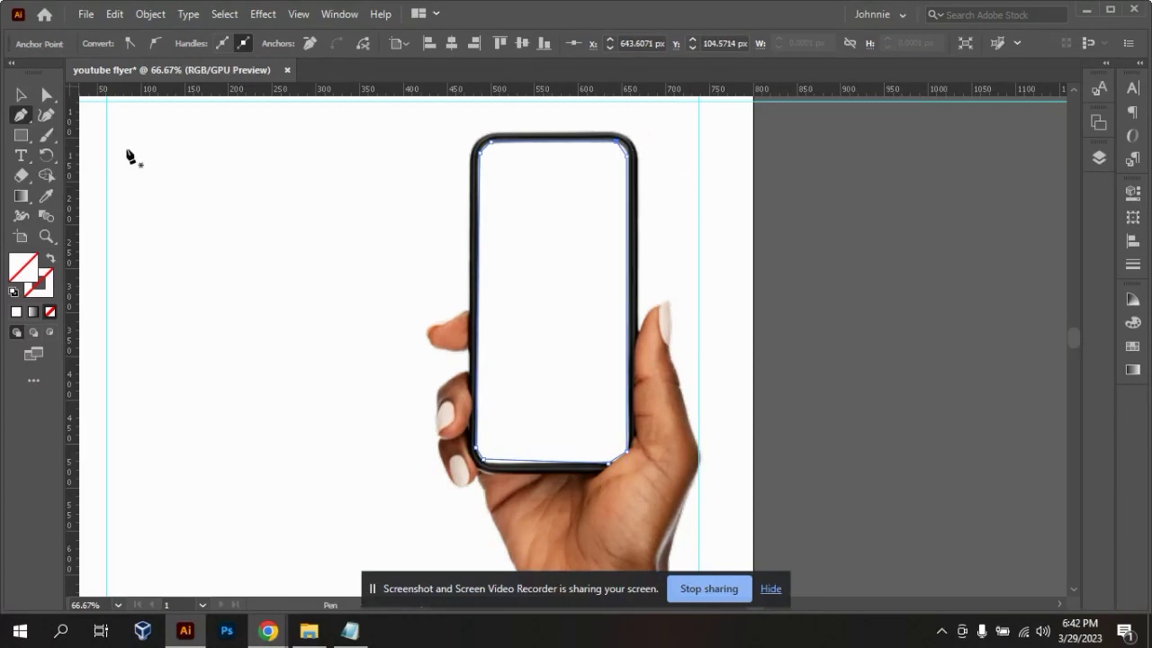
# - Fit the traced path's upper-right corner to the phone screen's rounded edge with the Curvature tool
pyautogui.click(22, 95)
pyautogui.click(509, 162)
pyautogui.scroll(2, 666, 253)
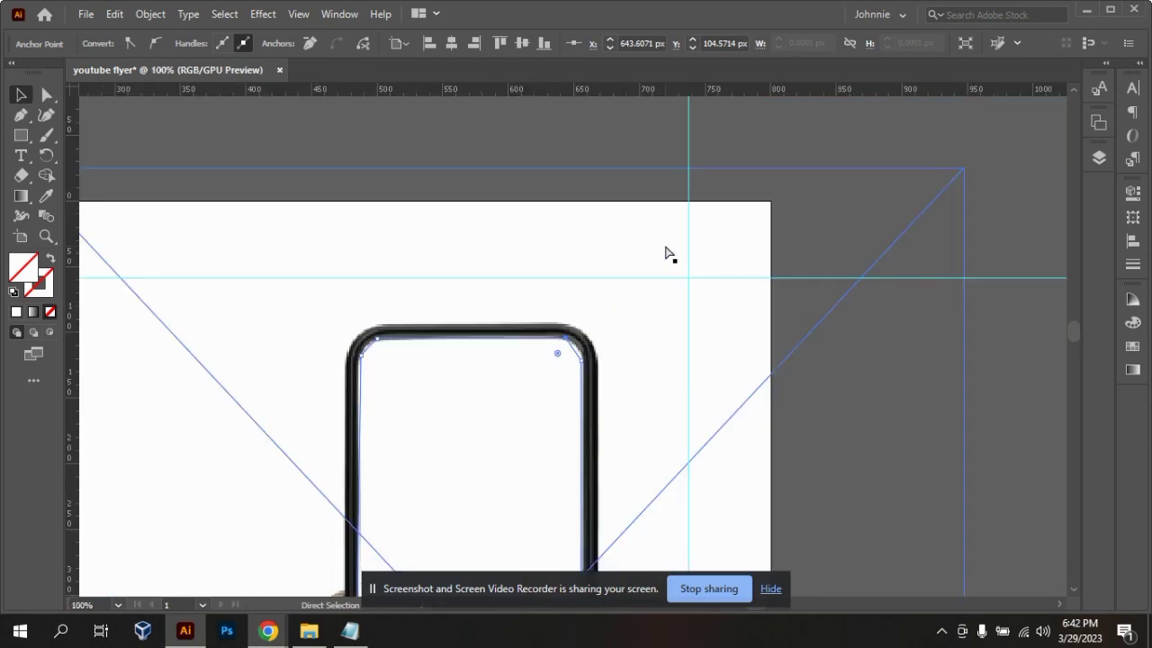
pyautogui.click(47, 115)
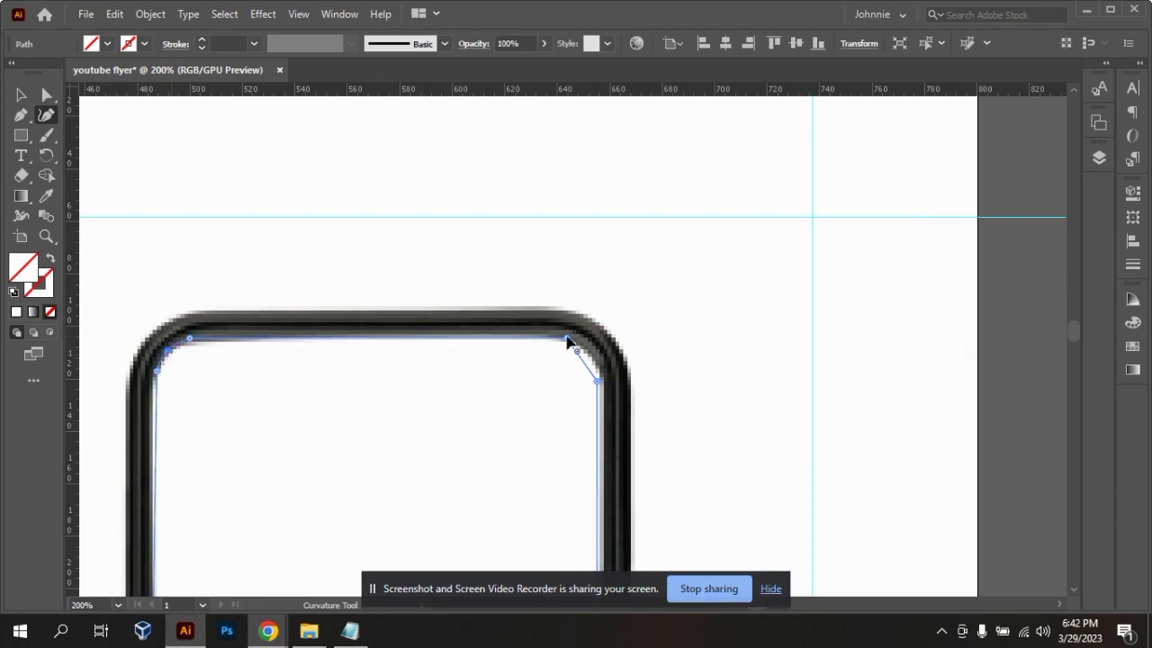
pyautogui.moveTo(585, 364); pyautogui.dragTo(603, 376)
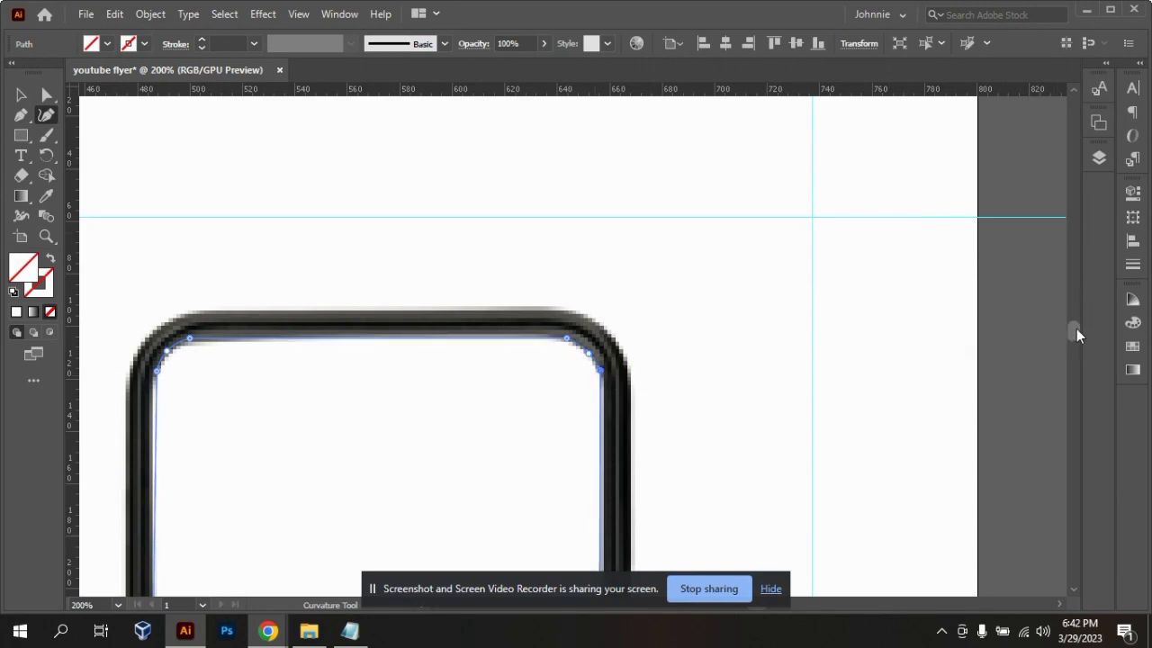
# - Fit the traced path's lower edge and lower-left corner to the phone screen by adding and moving anchor points
pyautogui.moveTo(1076, 329); pyautogui.dragTo(1077, 339)
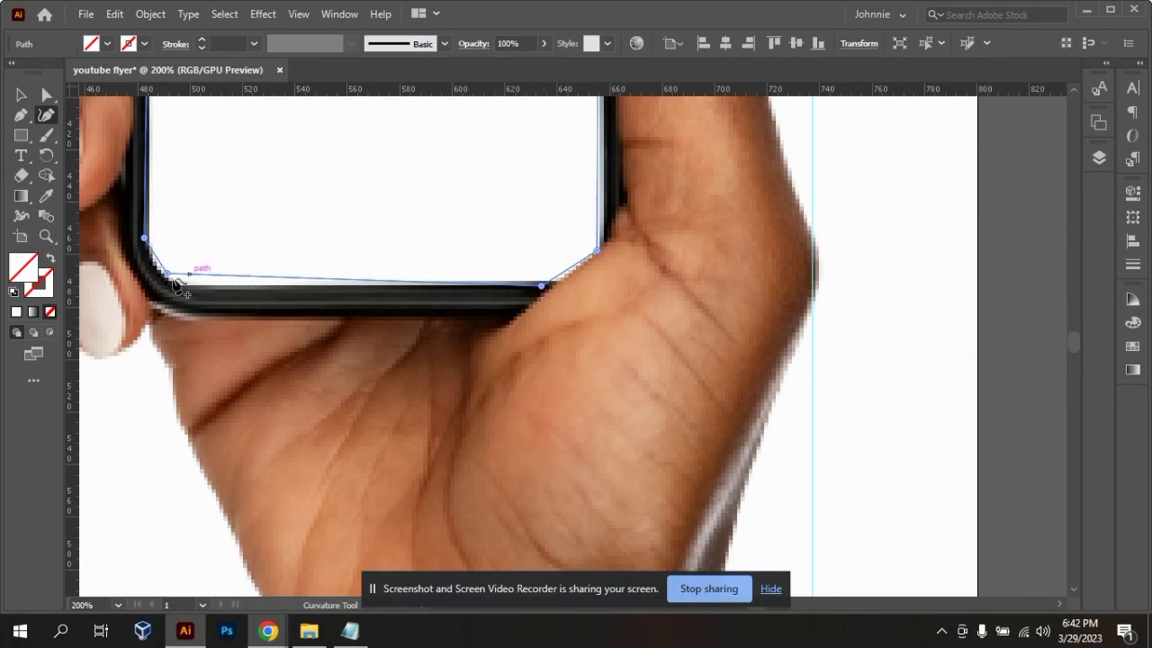
pyautogui.moveTo(167, 273); pyautogui.dragTo(172, 285)
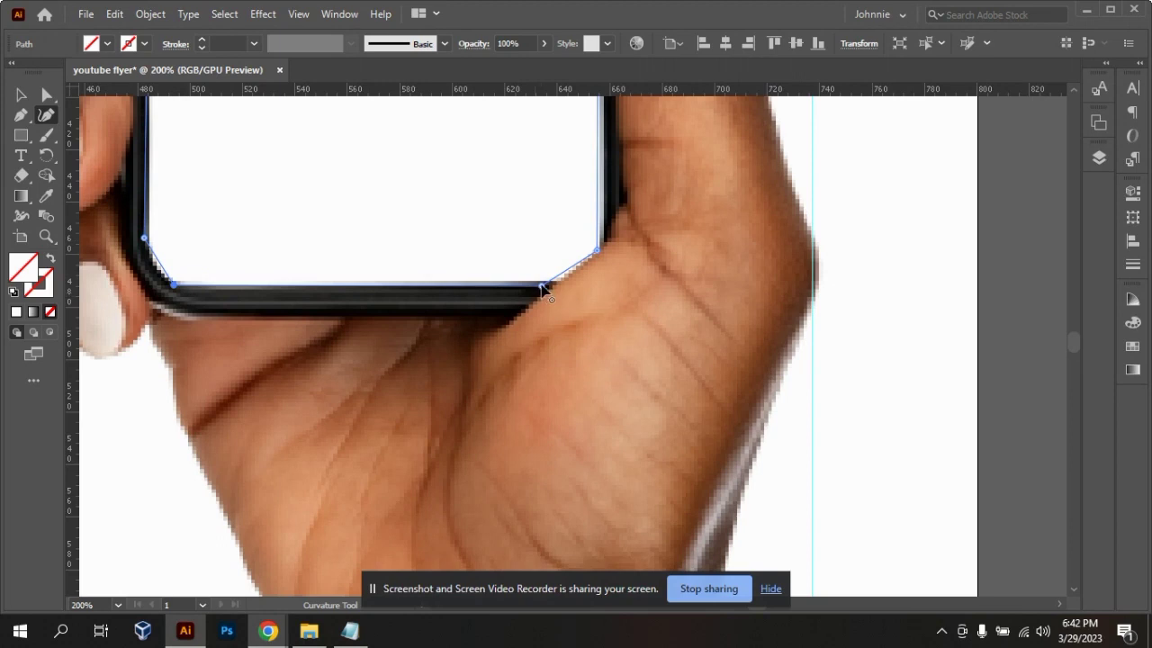
pyautogui.moveTo(547, 285); pyautogui.dragTo(558, 286)
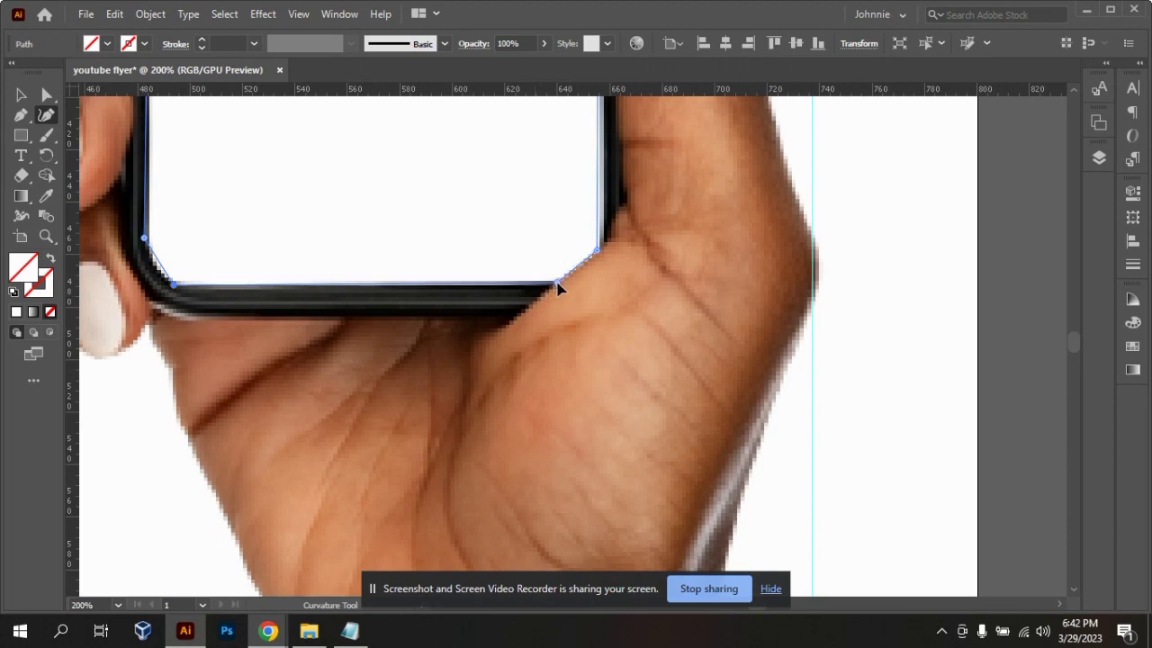
pyautogui.click(158, 261)
pyautogui.moveTo(160, 262); pyautogui.dragTo(155, 270)
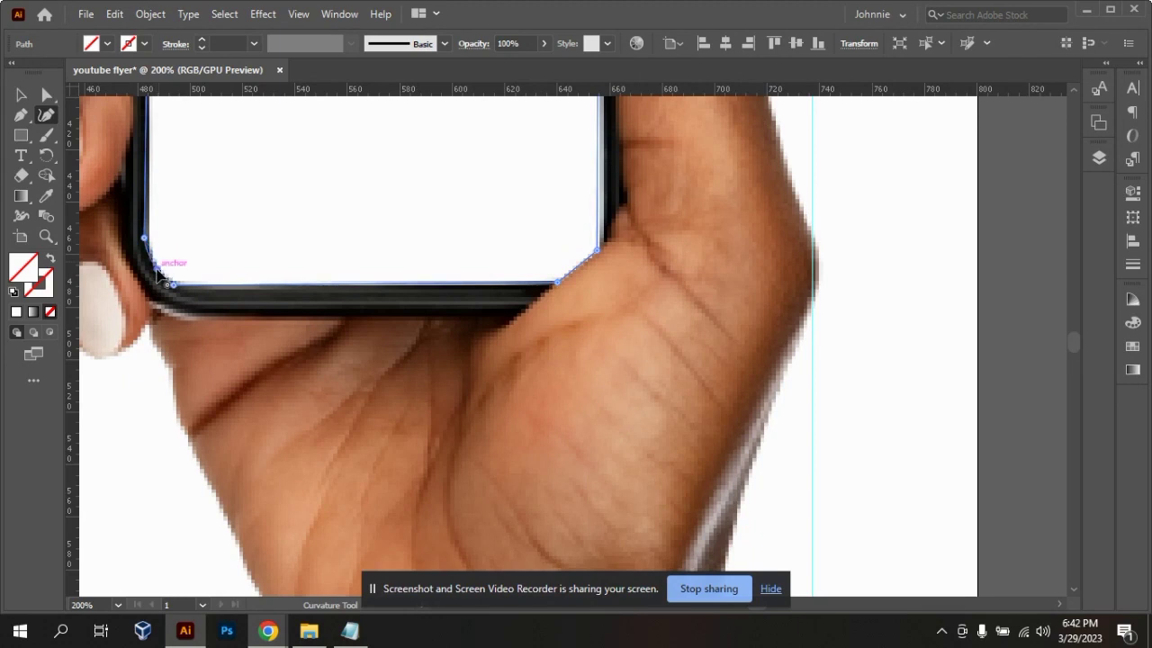
pyautogui.moveTo(147, 241); pyautogui.dragTo(150, 243)
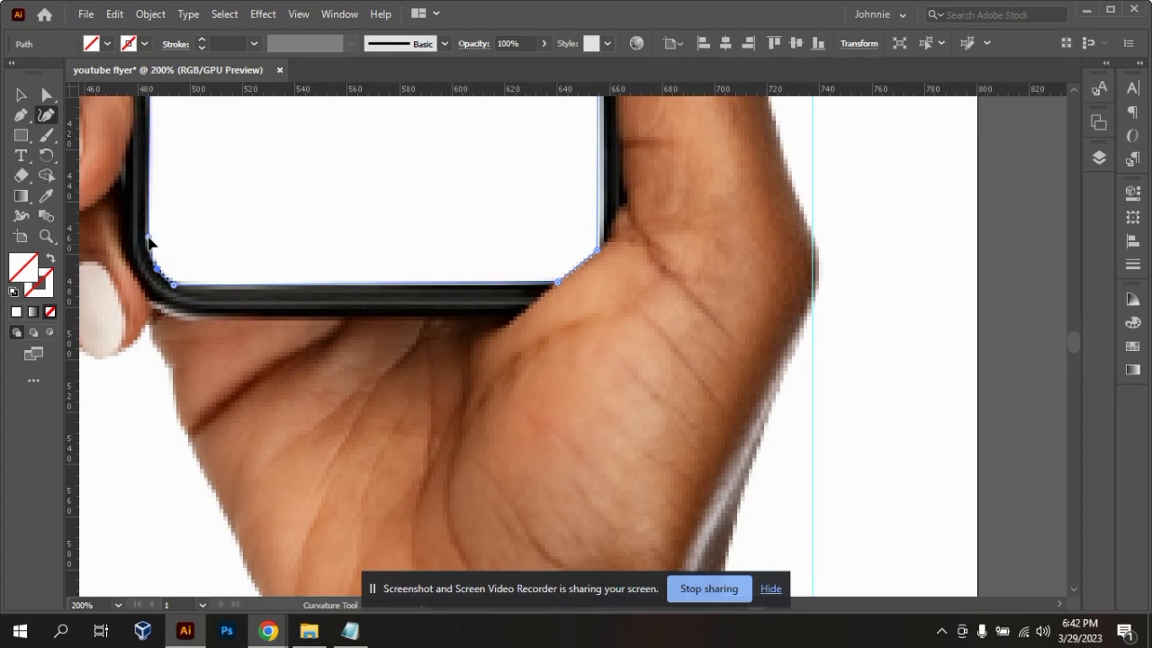
pyautogui.hotkey('ctrl', '-')
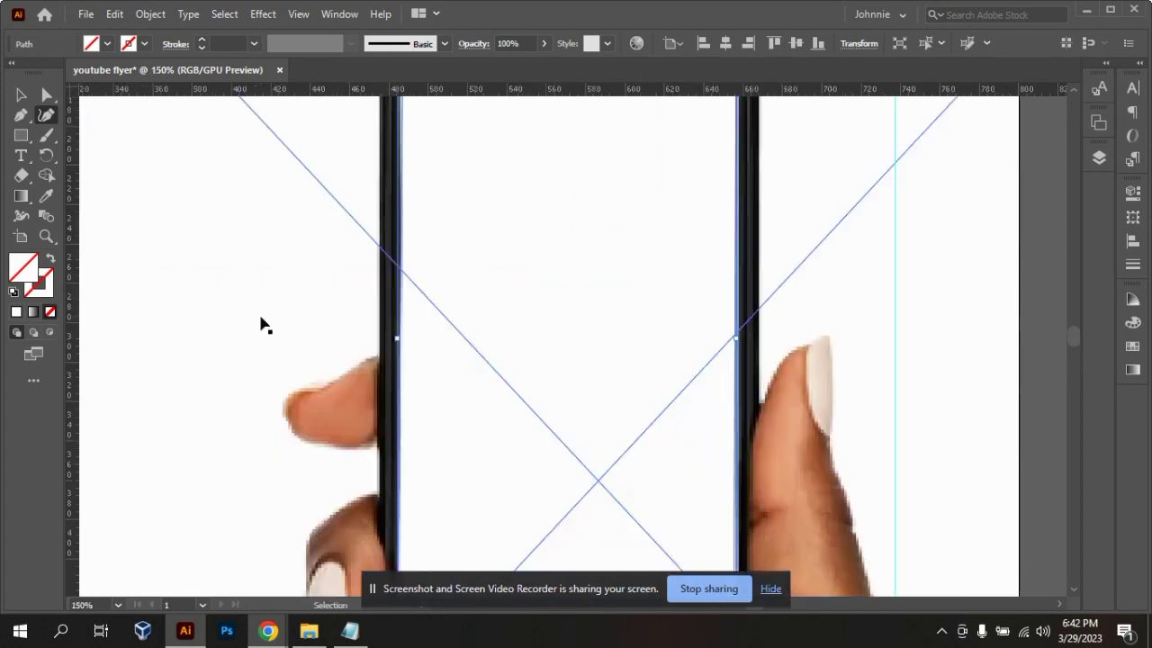
pyautogui.hotkey('ctrl', '-')
pyautogui.hotkey('ctrl', '-')
pyautogui.hotkey('ctrl', '-')
pyautogui.hotkey('ctrl', '-')
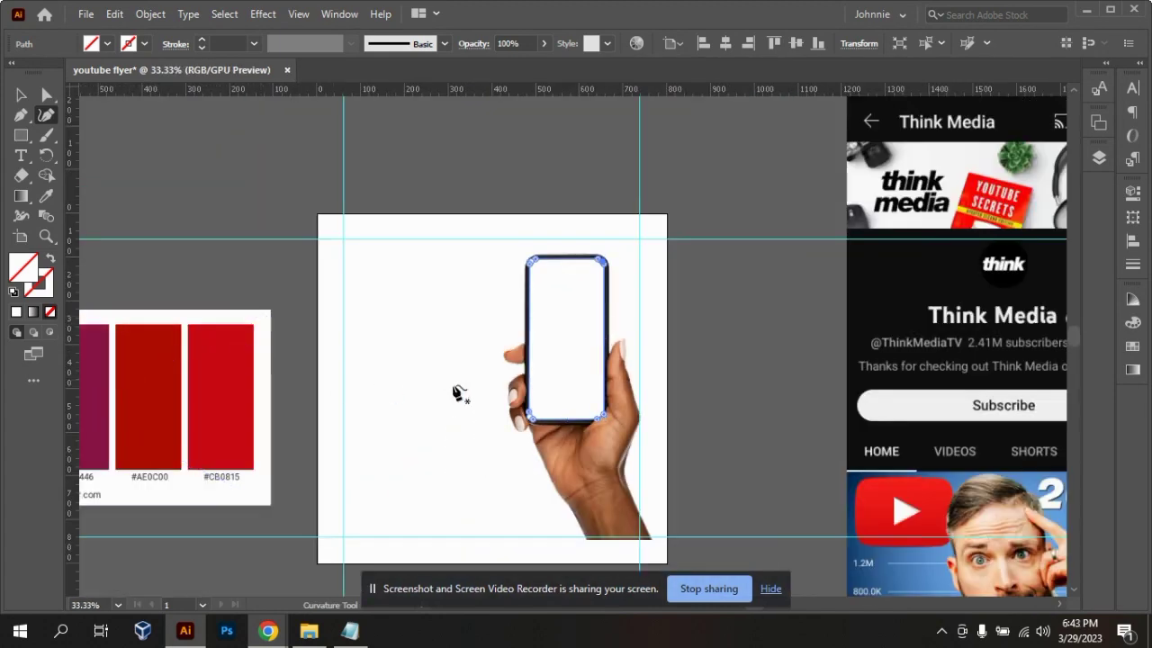
pyautogui.press('v')
pyautogui.click(466, 317)
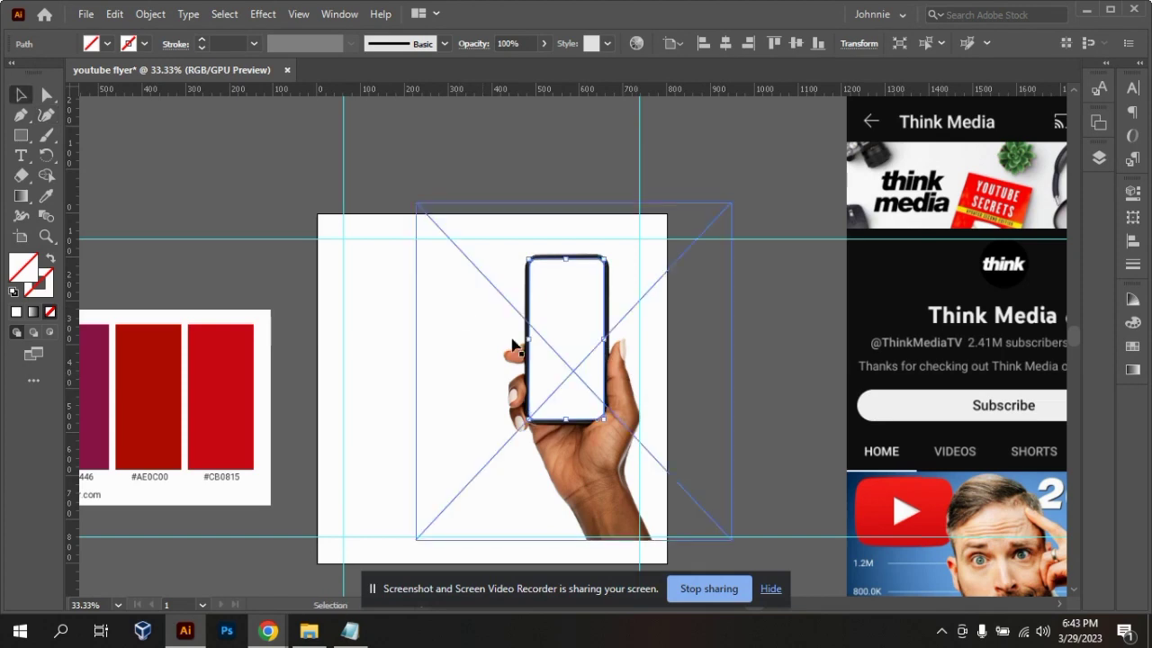
pyautogui.click(771, 357)
pyautogui.click(545, 311)
pyautogui.moveTo(585, 342); pyautogui.dragTo(381, 329)
pyautogui.hotkey('ctrl', 'z')
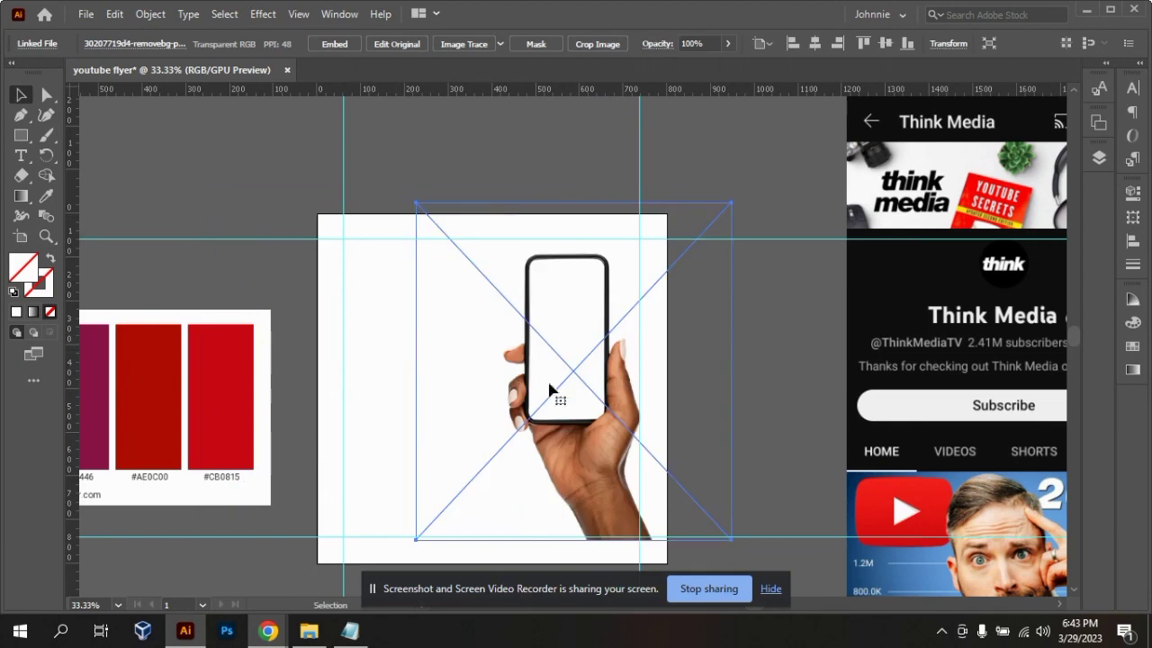
pyautogui.hotkey('ctrl', 'shift', 'a')
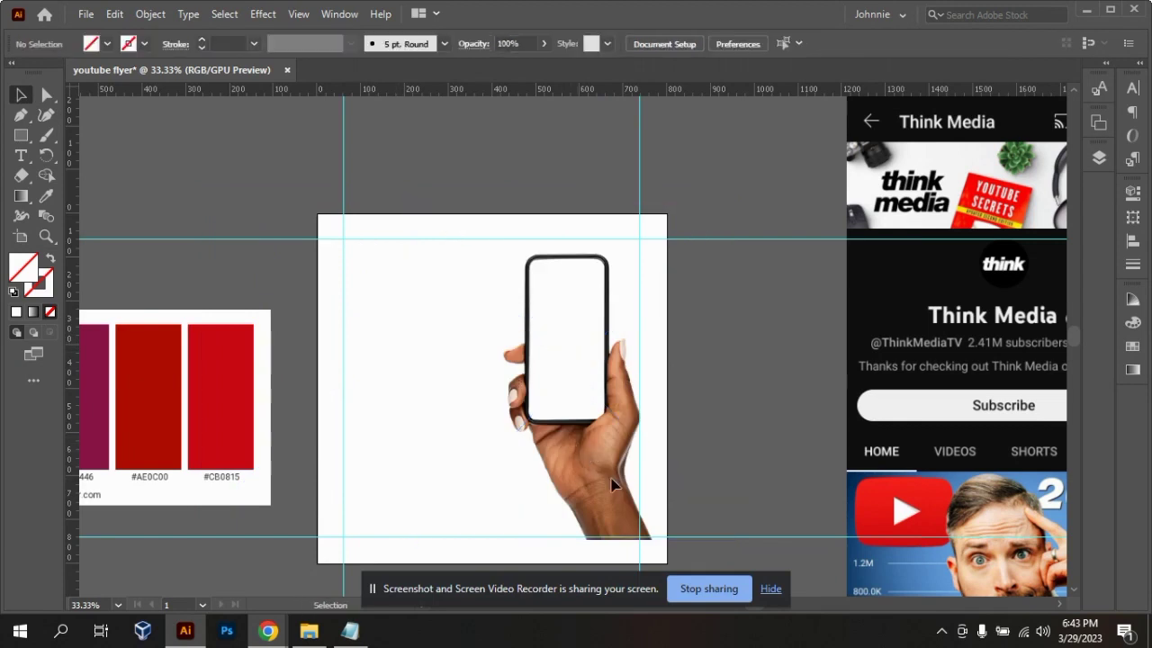
# - Fill the traced phone screen shape with the palette's dark red #AE0C00 using the Eyedropper
pyautogui.click(554, 346)
pyautogui.moveTo(553, 330); pyautogui.dragTo(360, 236)
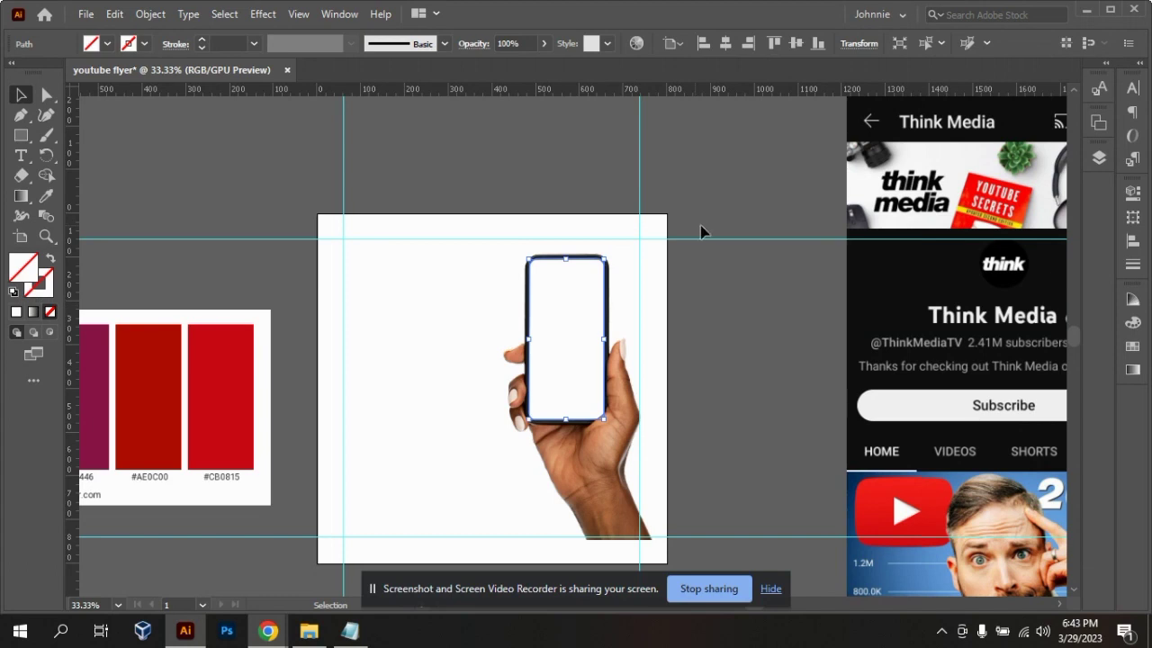
pyautogui.click(1132, 325)
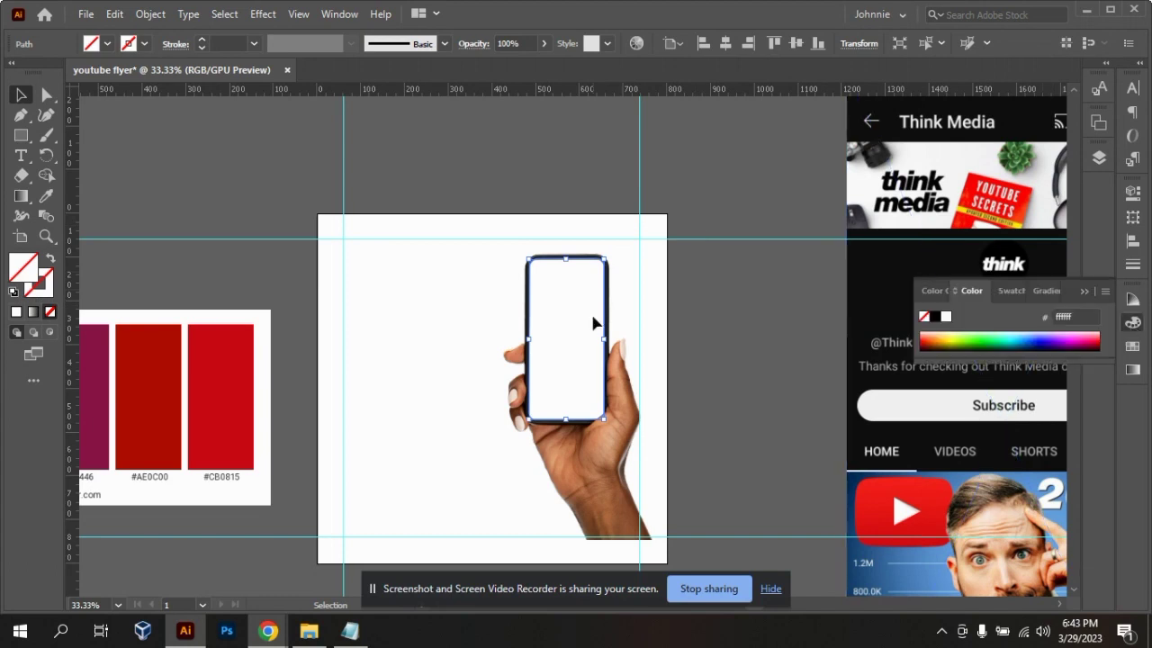
pyautogui.press('i')
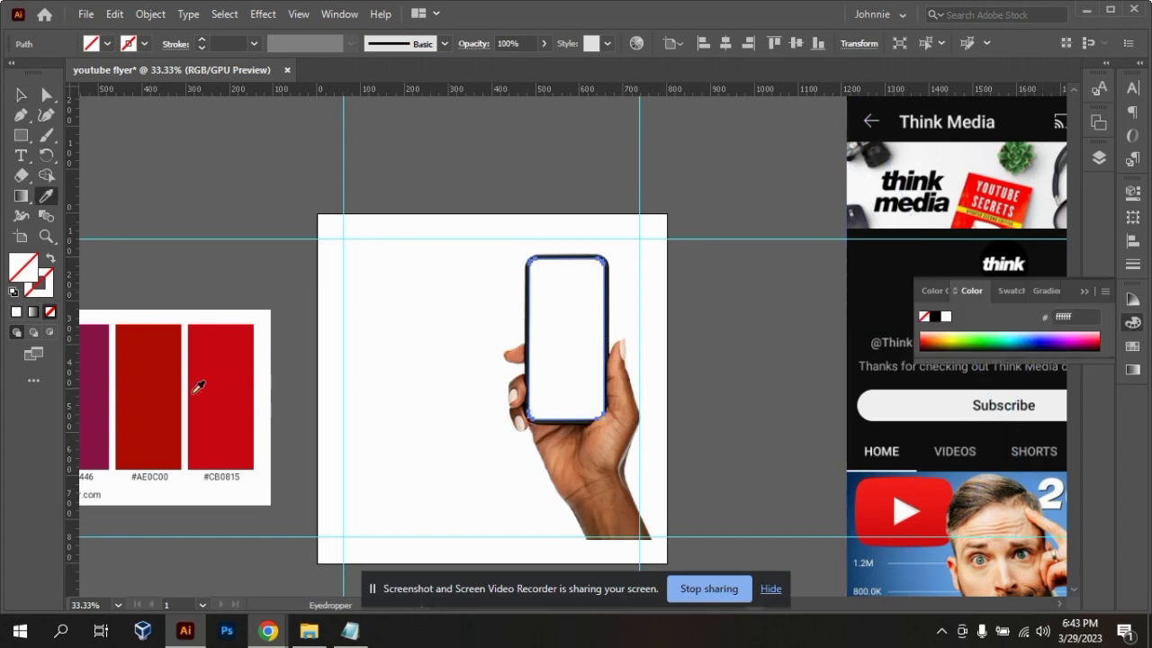
pyautogui.click(153, 392)
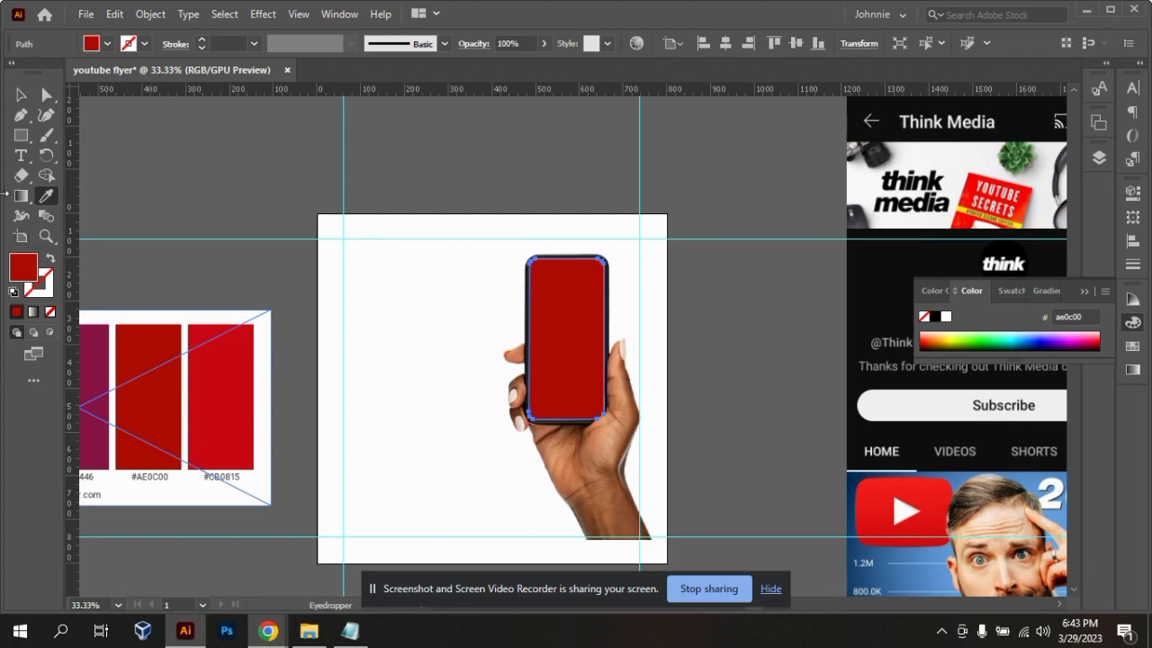
pyautogui.click(20, 94)
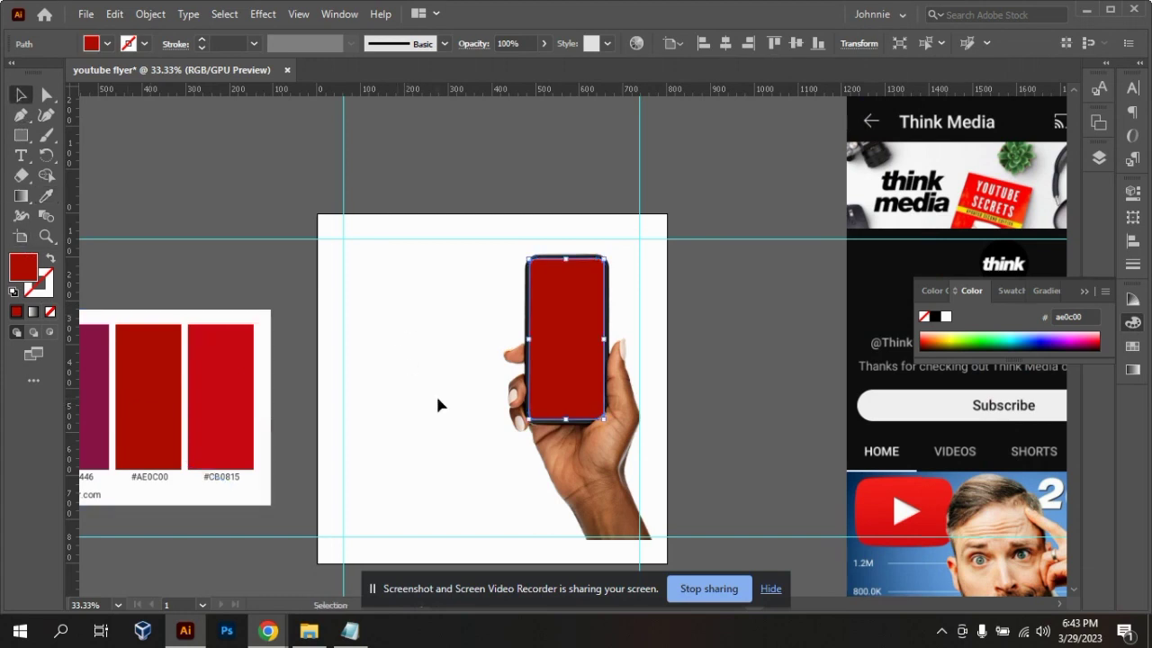
pyautogui.moveTo(590, 357); pyautogui.dragTo(477, 358)
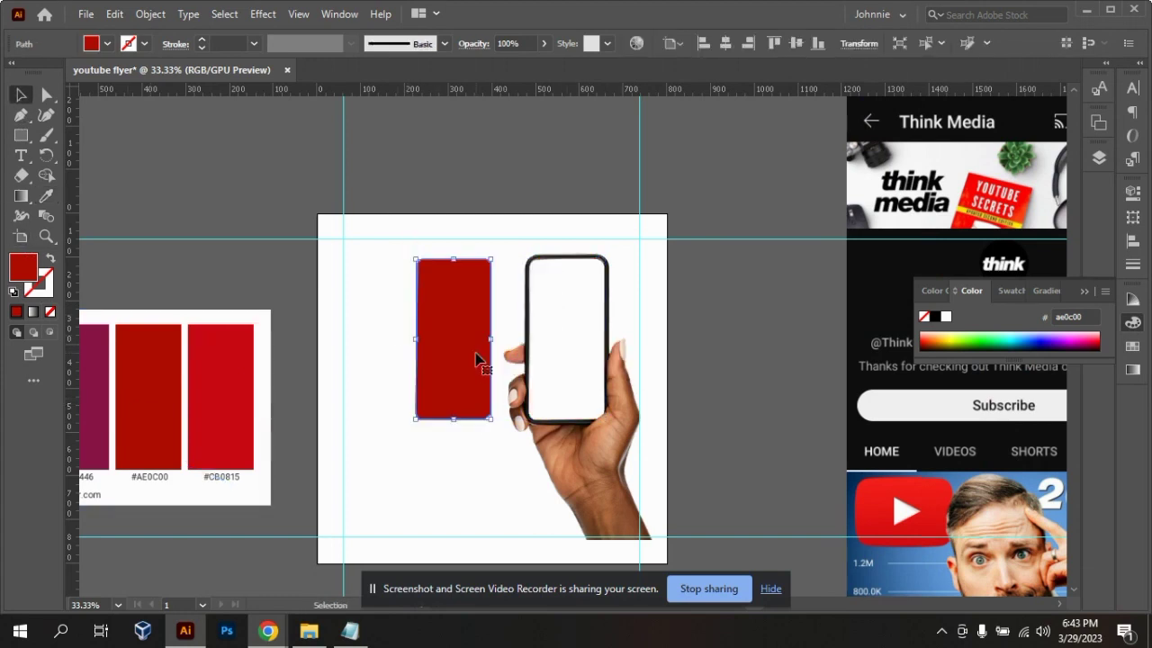
pyautogui.hotkey('ctrl', 'z')
pyautogui.click(723, 379)
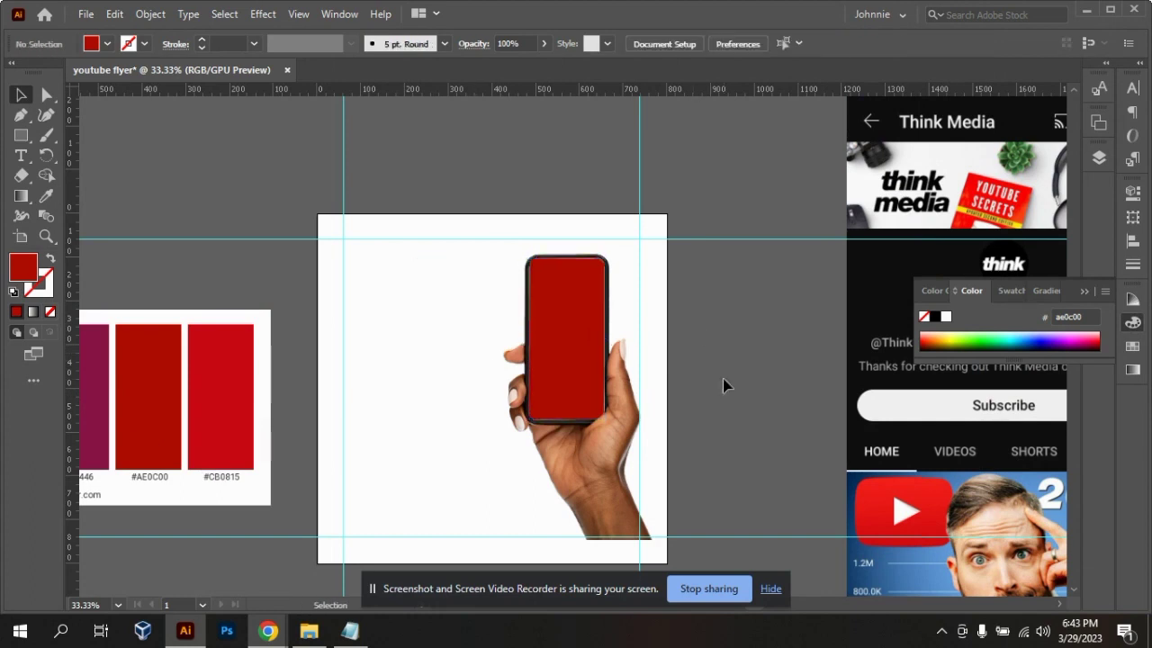
pyautogui.moveTo(555, 384); pyautogui.dragTo(331, 368)
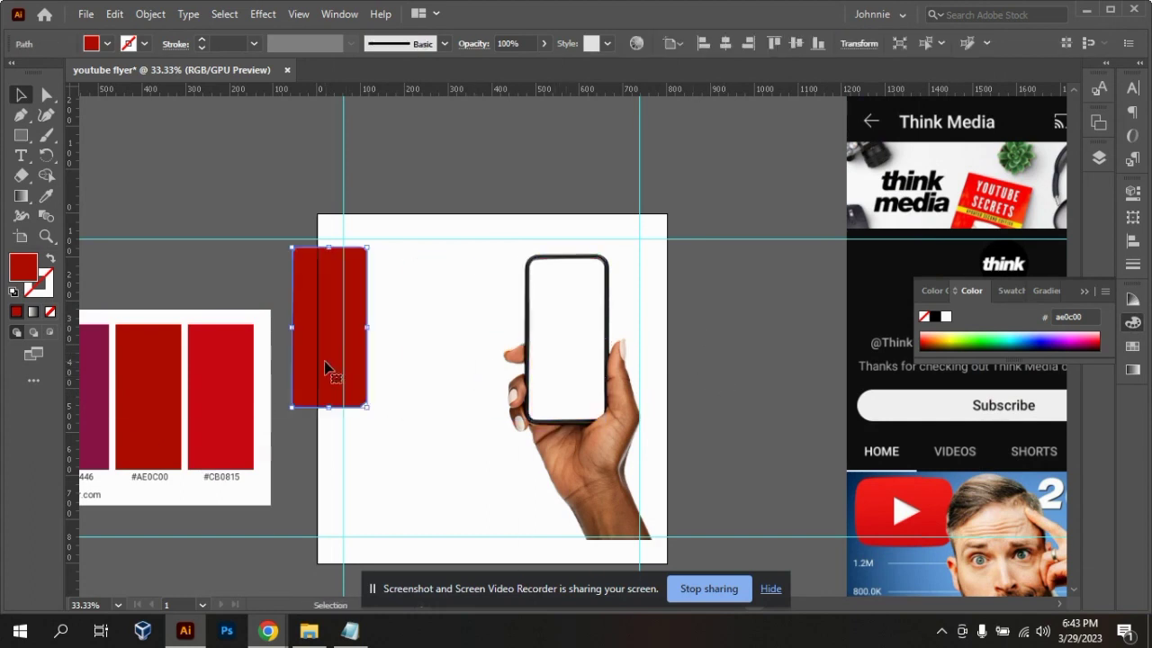
pyautogui.hotkey('ctrl', 'z')
pyautogui.click(738, 362)
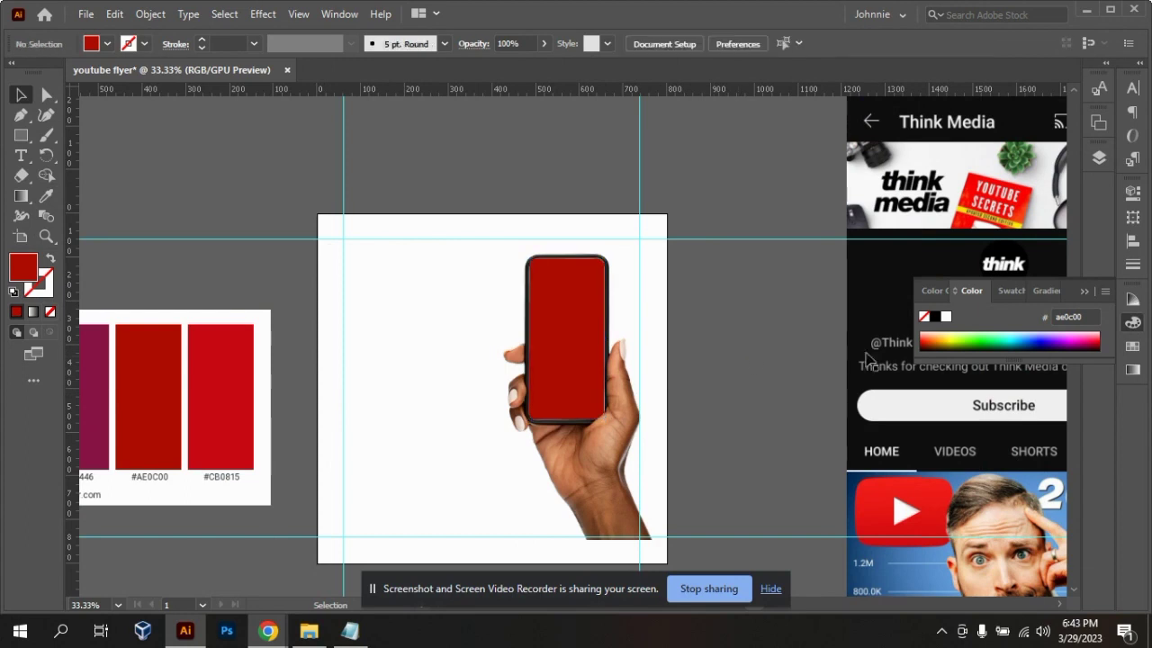
# - Move the red screen shape off the phone to the blank area on its left, slightly higher than the phone
pyautogui.moveTo(585, 364); pyautogui.dragTo(470, 348)
pyautogui.press('a')
pyautogui.hotkey('ctrl', '+')
pyautogui.hotkey('ctrl', '0')
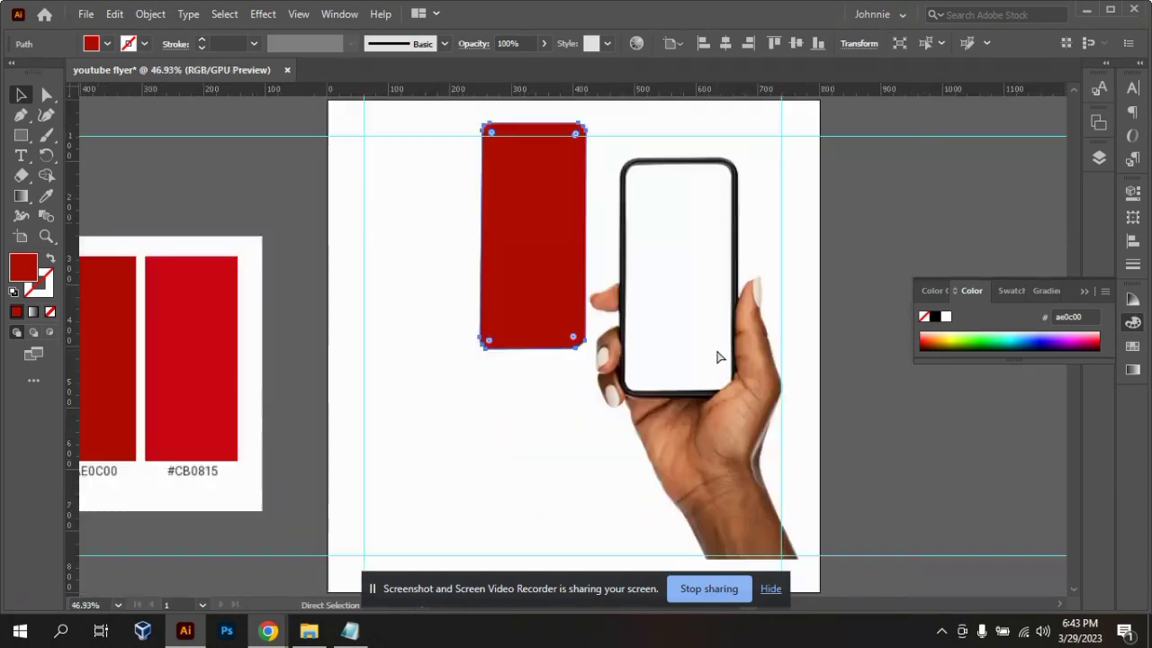
# - Scale down the Think Media screenshot and move it to the artboard's upper-left corner, beside the red shape
pyautogui.hotkey('ctrl', '-')
pyautogui.hotkey('ctrl', '-')
pyautogui.hotkey('ctrl', '-')
pyautogui.press('v')
pyautogui.click(856, 437)
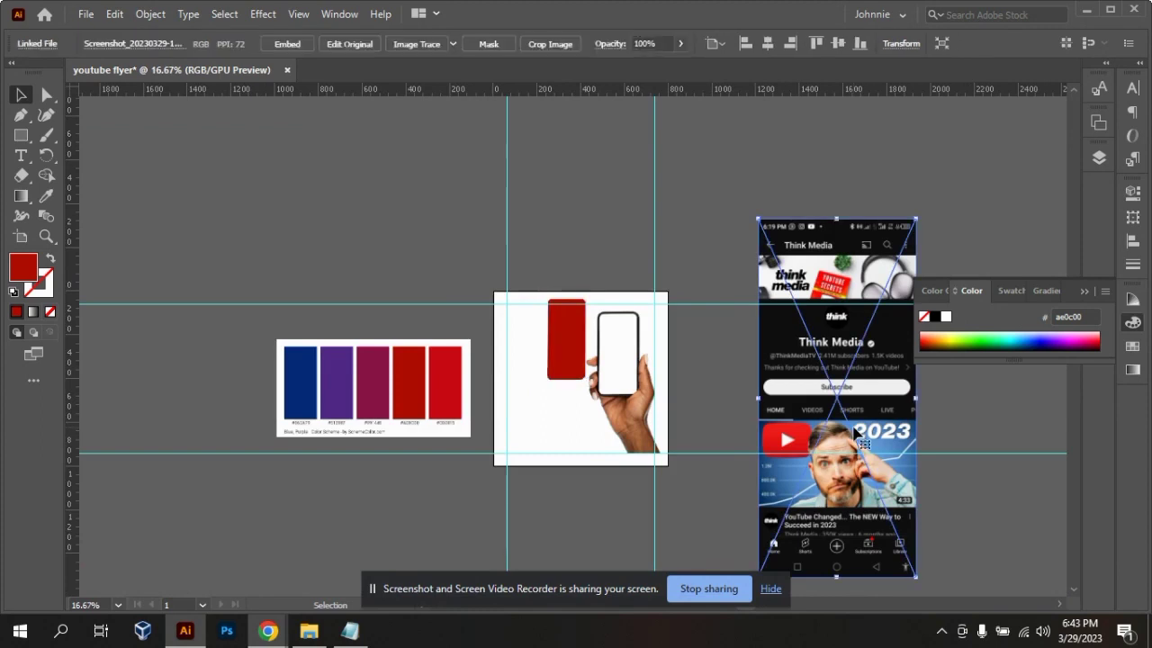
pyautogui.moveTo(838, 579); pyautogui.dragTo(534, 354)
pyautogui.click(959, 408)
# - Shrink the screenshot further and lay the red screen shape over it at the artboard's upper-left corner
pyautogui.hotkey('ctrl', '=')
pyautogui.hotkey('ctrl', '=')
pyautogui.hotkey('ctrl', '=')
pyautogui.hotkey('ctrl', '=')
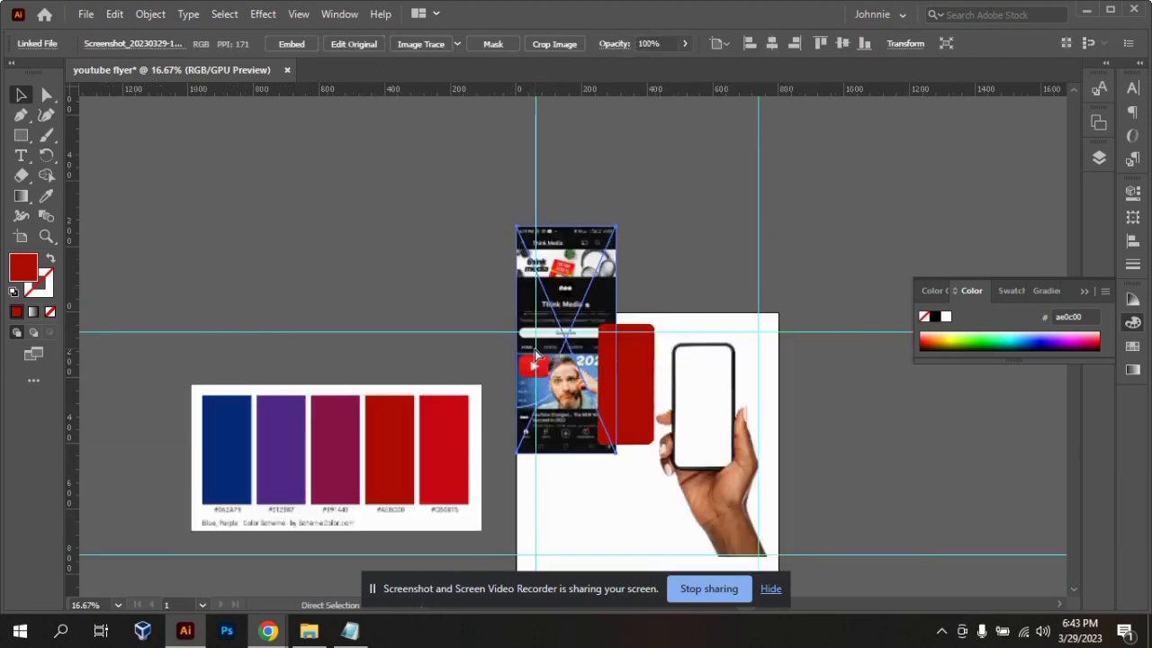
pyautogui.moveTo(435, 339); pyautogui.dragTo(676, 423)
pyautogui.click(861, 257)
pyautogui.moveTo(636, 312); pyautogui.dragTo(506, 230)
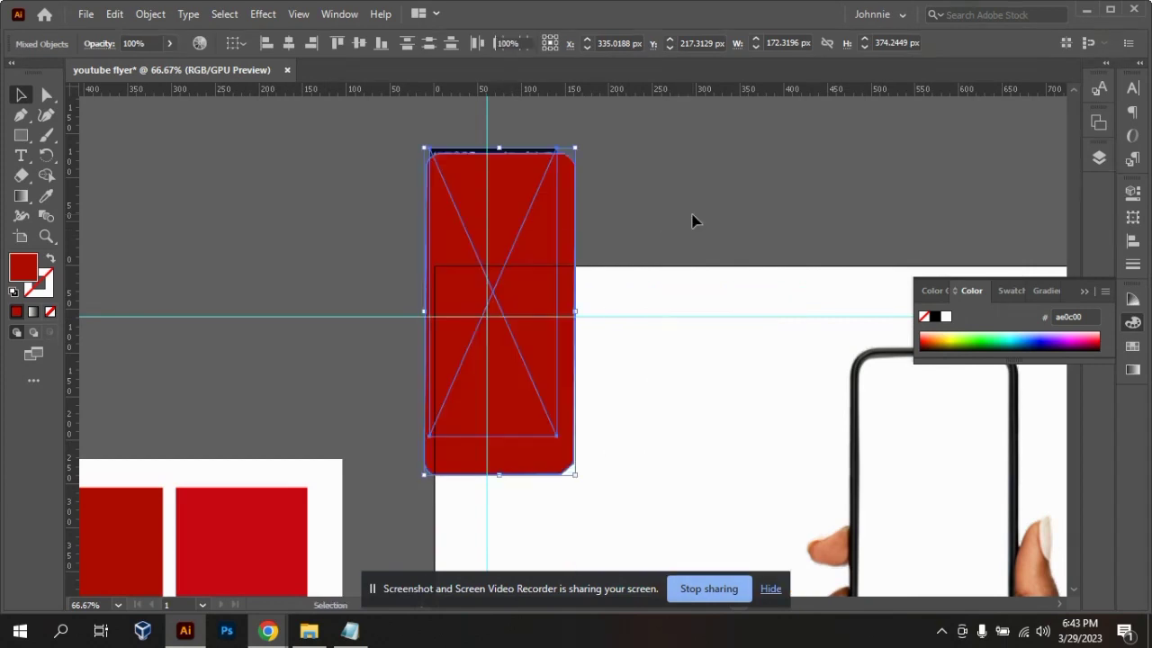
pyautogui.click(693, 221)
# - Enlarge the screenshot behind the red shape to about 172 x 393 px so it reaches past the shape's edges
pyautogui.click(544, 157)
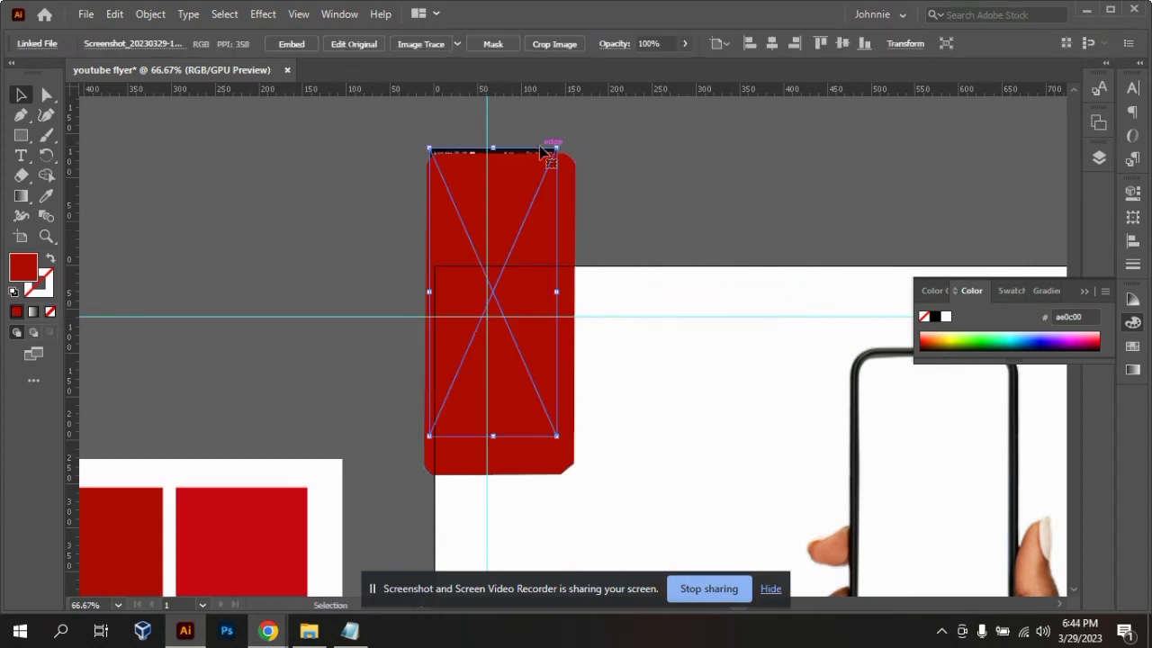
pyautogui.moveTo(556, 436); pyautogui.dragTo(597, 478)
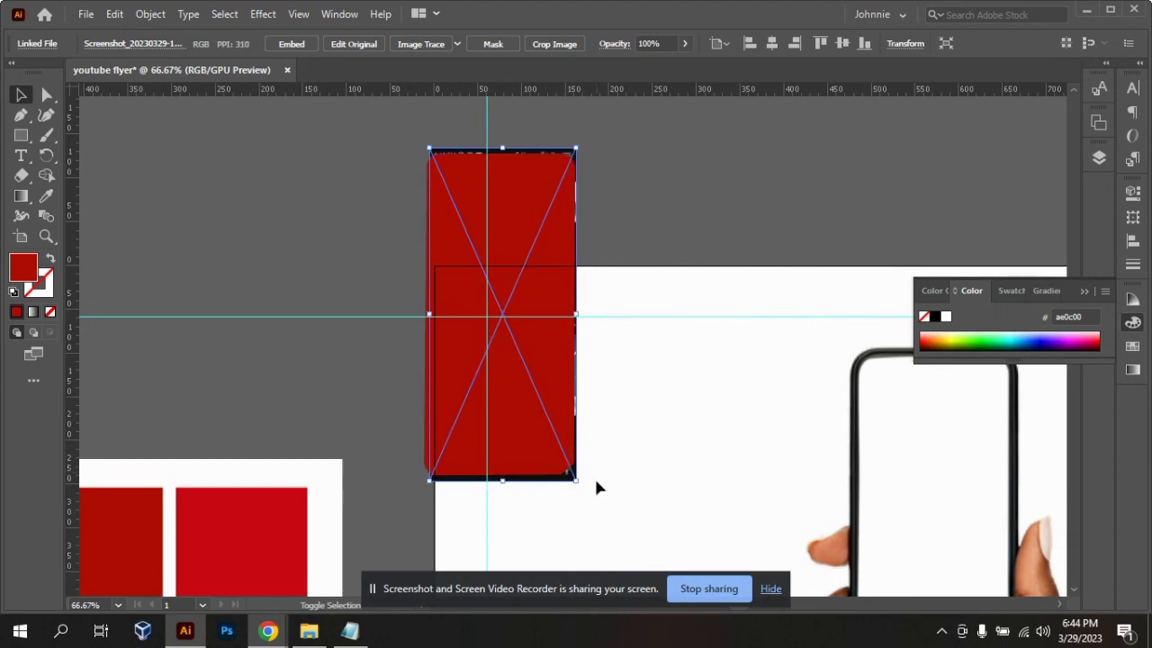
pyautogui.moveTo(429, 484); pyautogui.dragTo(415, 491)
pyautogui.click(685, 390)
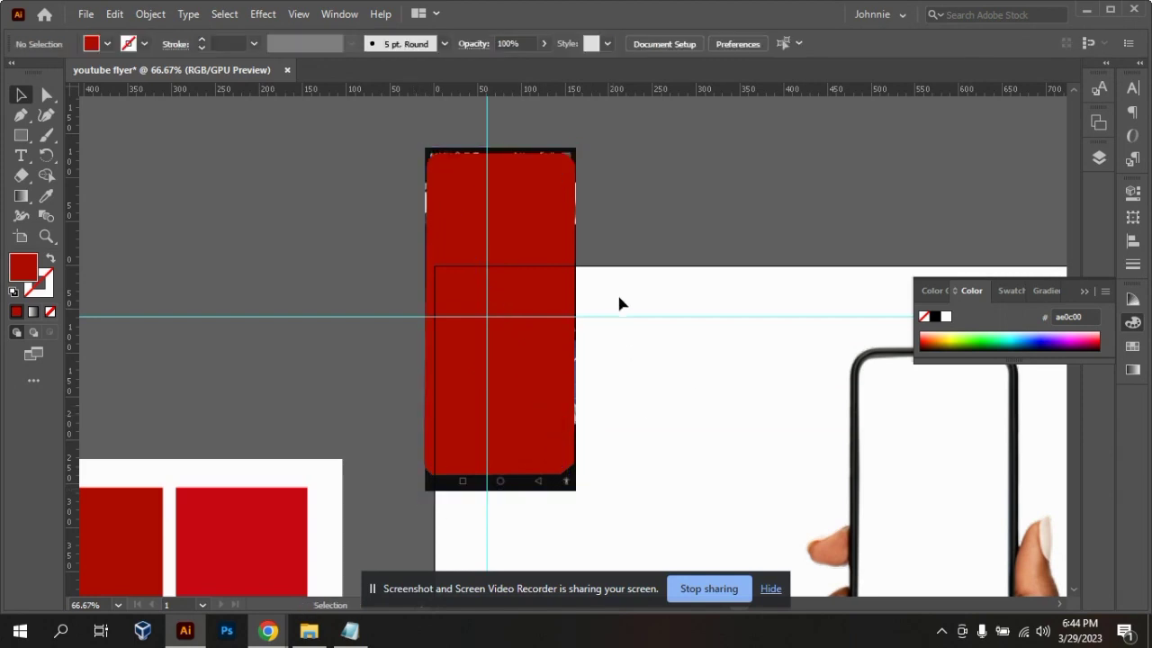
# - Make a clipping mask from the red screen shape and the Think Media screenshot behind it
pyautogui.click(566, 484)
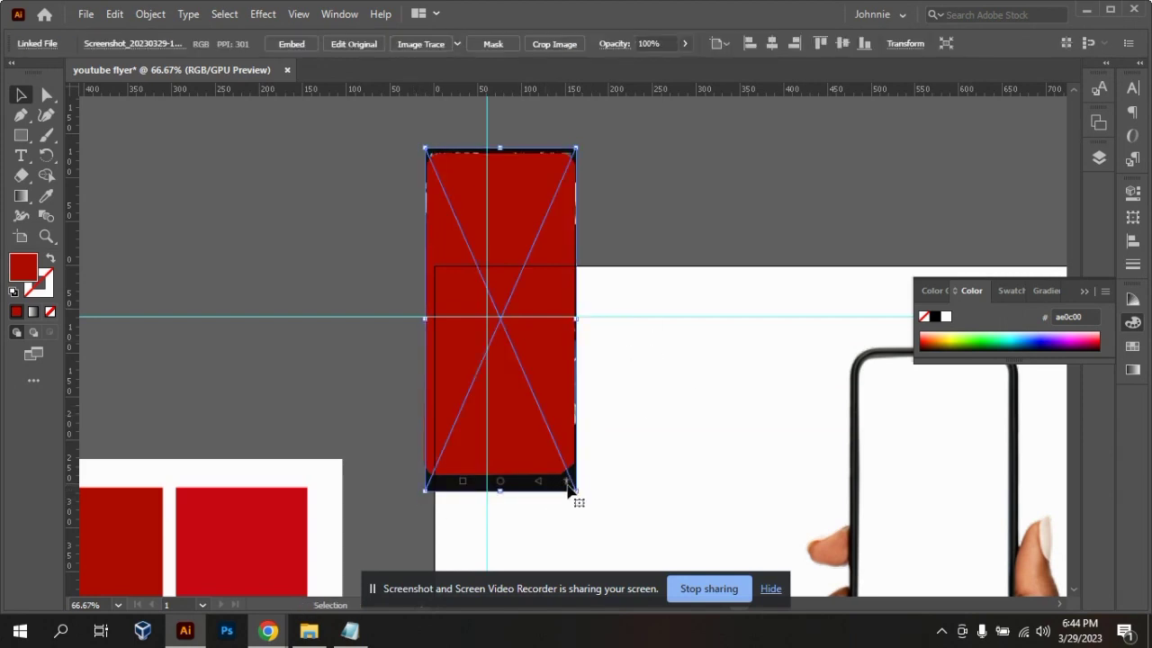
pyautogui.click(646, 443)
pyautogui.moveTo(603, 437); pyautogui.dragTo(432, 255)
pyautogui.rightClick(495, 274)
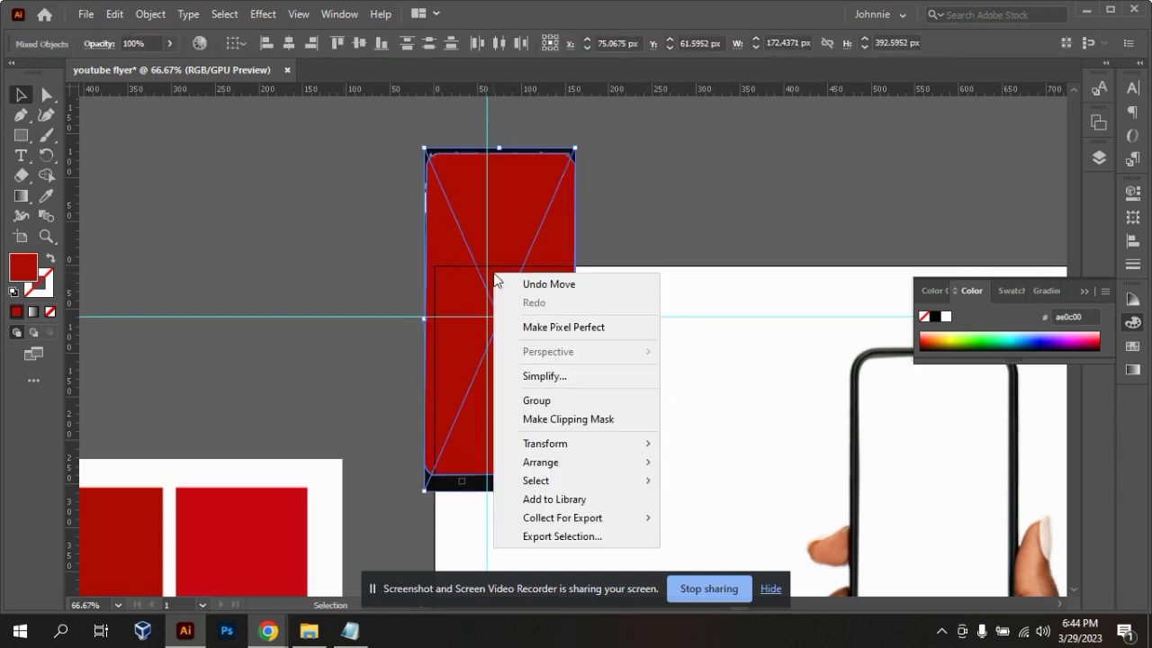
pyautogui.click(614, 419)
pyautogui.click(737, 382)
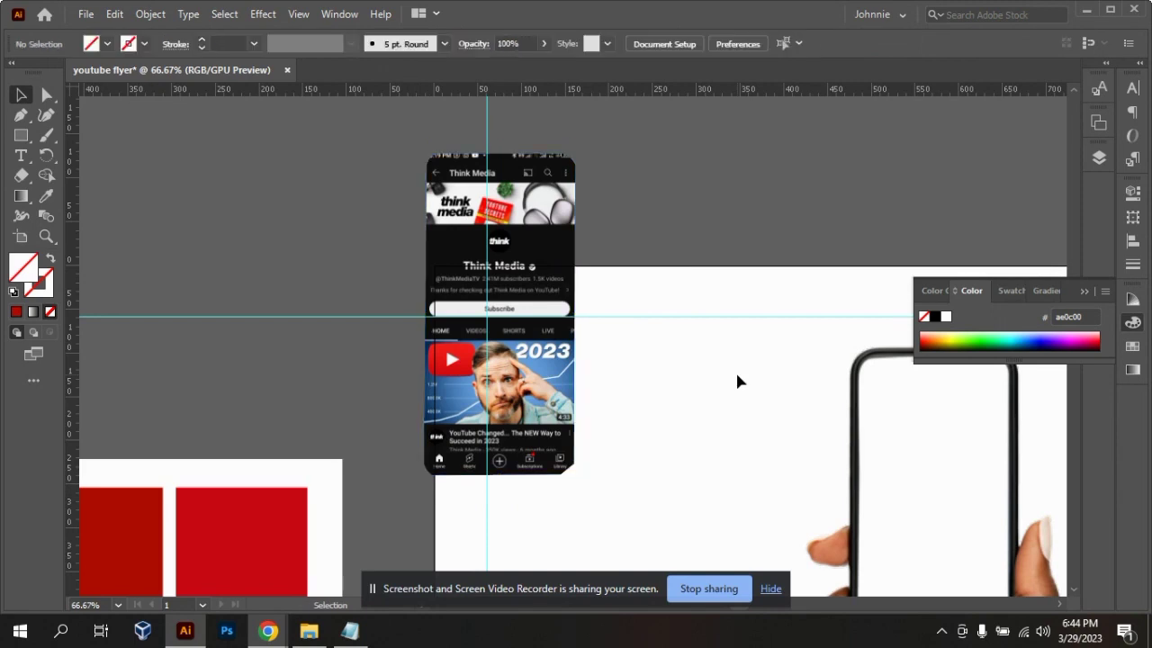
# - Isolate the clip group and shift the screenshot slightly upward inside the mask to hide its status bar
pyautogui.press('a')
pyautogui.hotkey('ctrl', '+')
pyautogui.hotkey('ctrl', '-')
pyautogui.hotkey('ctrl', '+')
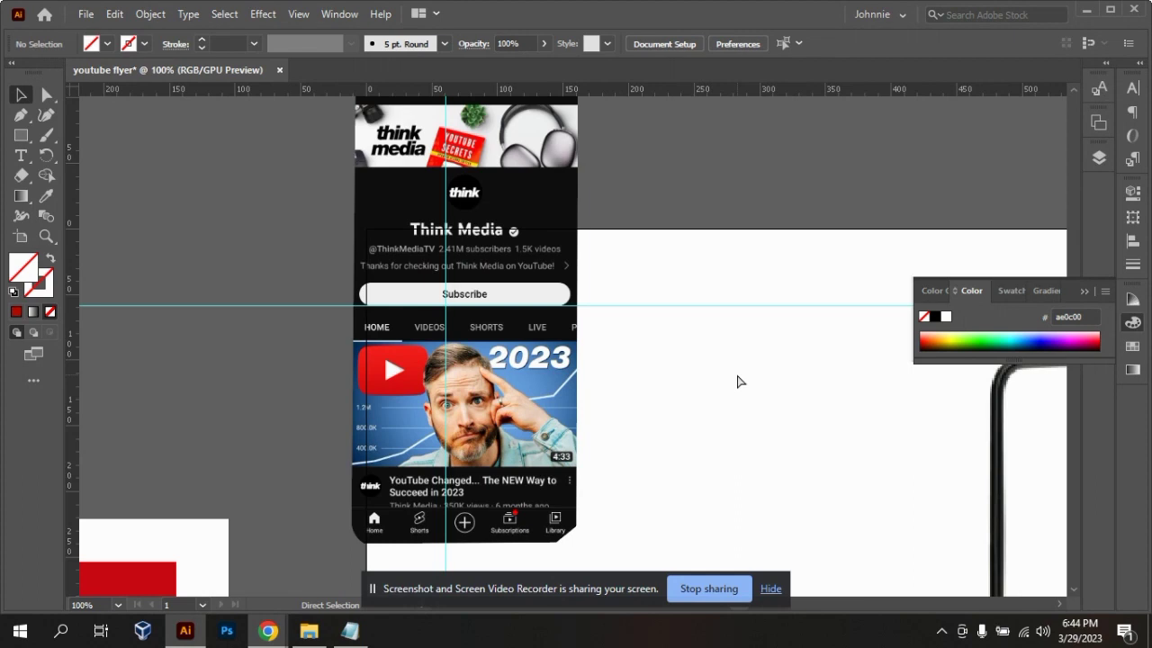
pyautogui.hotkey('ctrl', '-')
pyautogui.press('v')
pyautogui.click(465, 209)
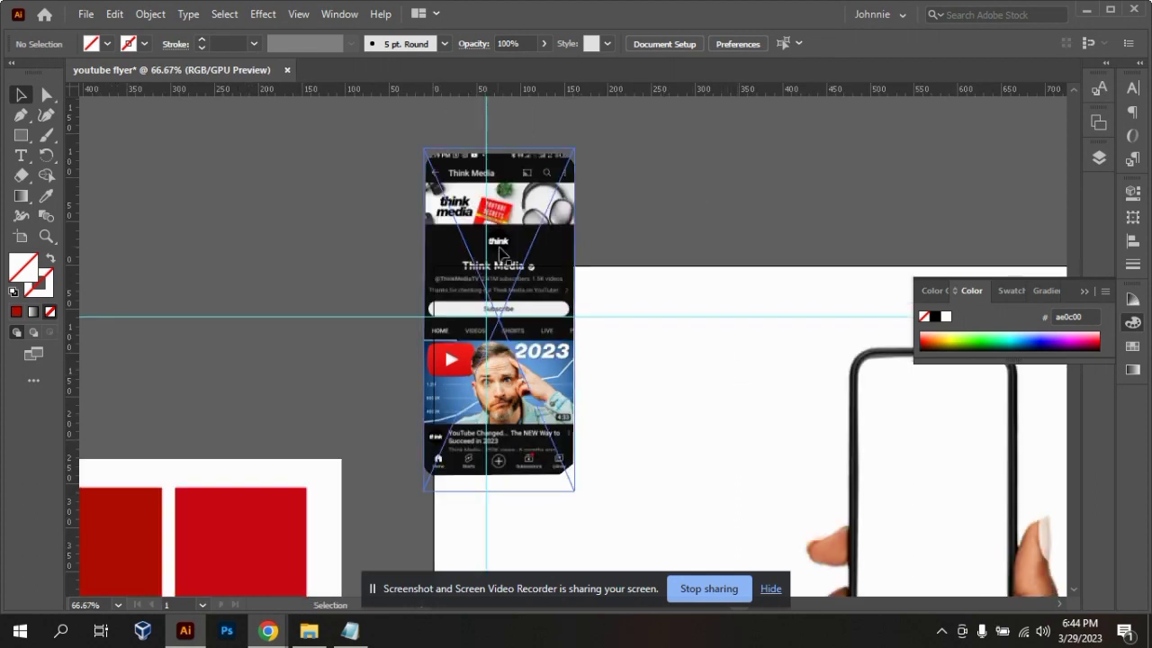
pyautogui.doubleClick(503, 255)
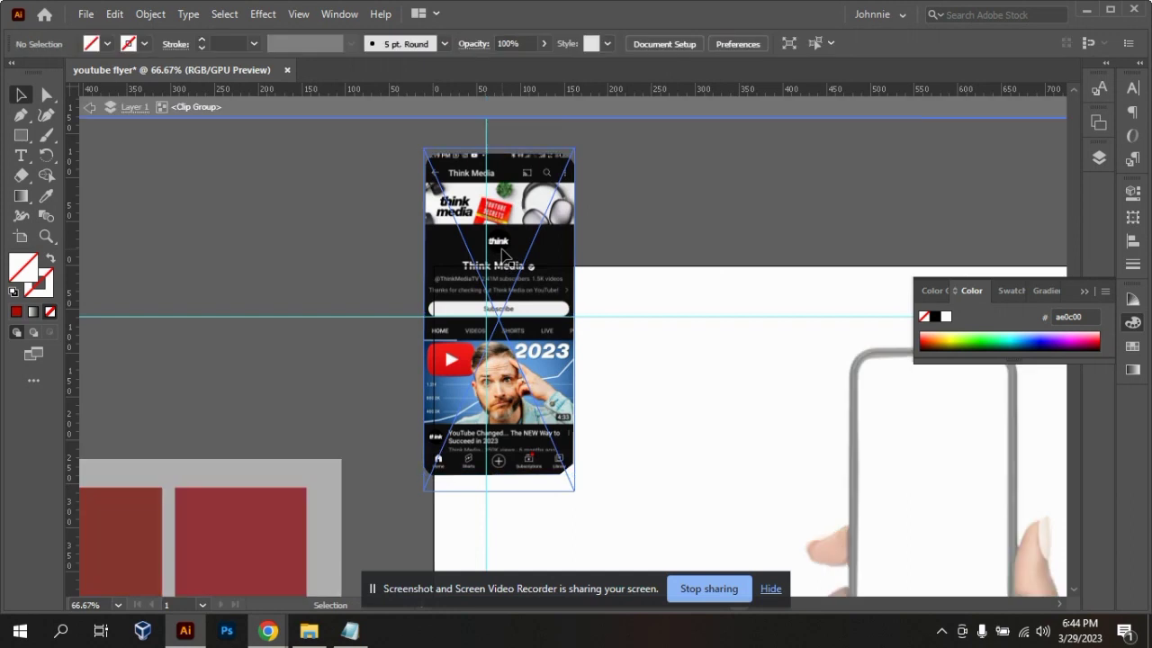
pyautogui.moveTo(514, 174); pyautogui.dragTo(509, 169)
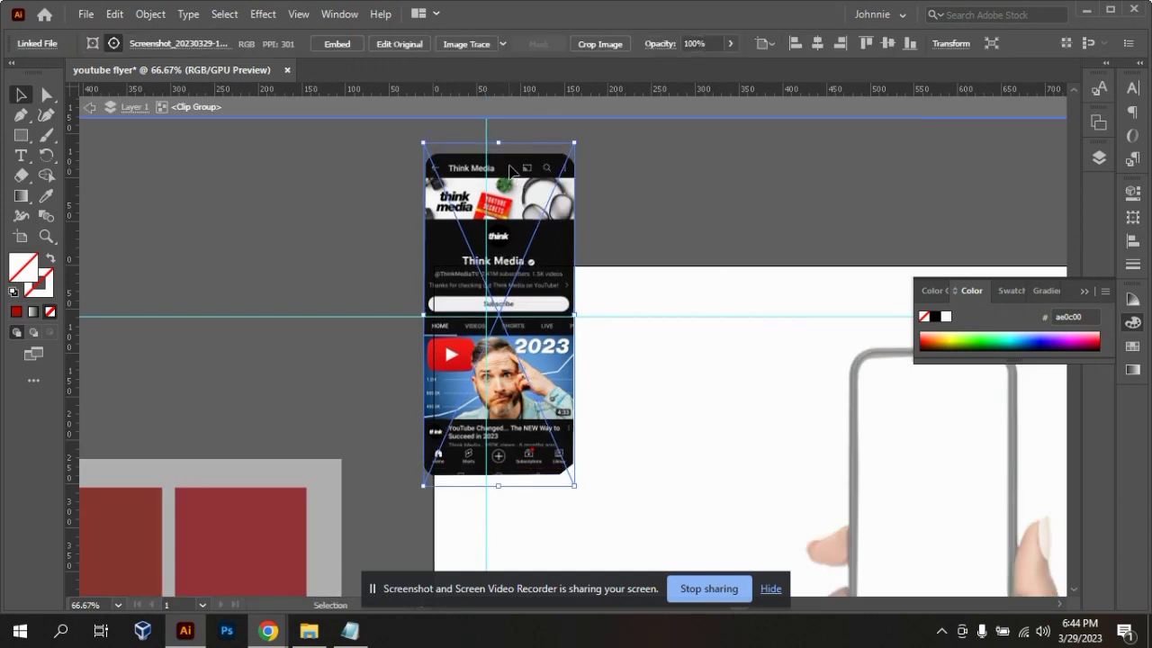
# - Stretch the screenshot's lower edge slightly downward inside the mask, and nudge the image up a few steps
pyautogui.moveTo(498, 486); pyautogui.dragTo(501, 491)
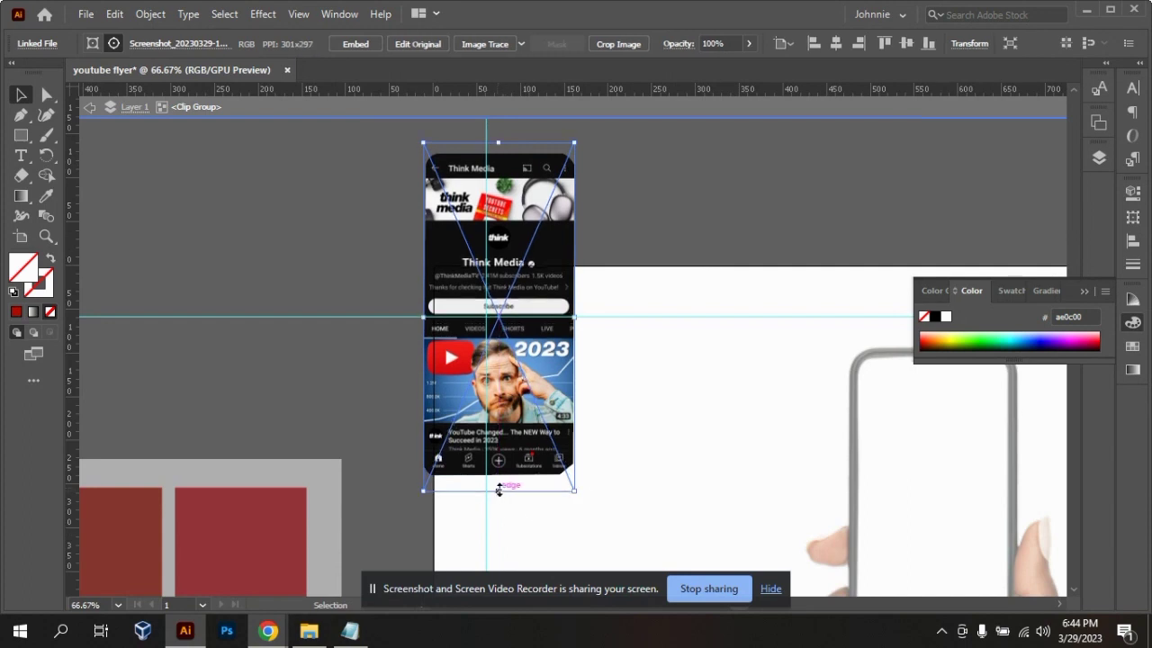
pyautogui.moveTo(500, 491); pyautogui.dragTo(499, 496)
pyautogui.press('Up')
pyautogui.press('Up')
pyautogui.press('Up')
pyautogui.press('Up')
pyautogui.press('Up')
pyautogui.press('Up')
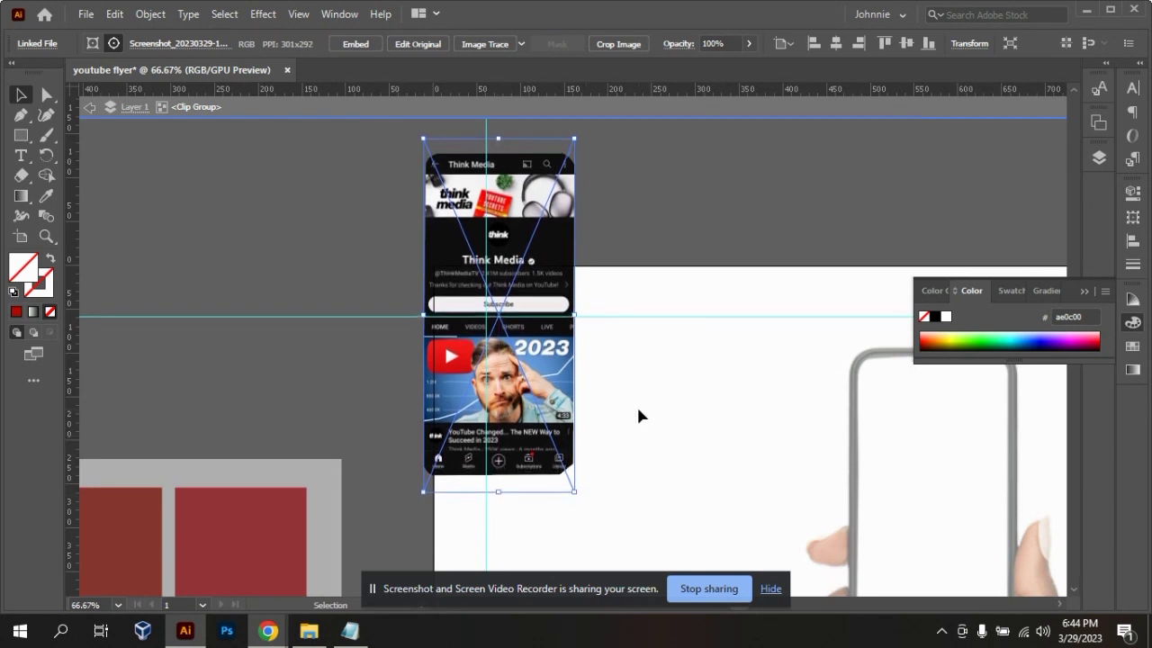
pyautogui.click(716, 309)
# - Exit the clip group's isolation and move the clipped screenshot onto the phone's blank screen
pyautogui.hotkey('ctrl', '-')
pyautogui.hotkey('ctrl', '-')
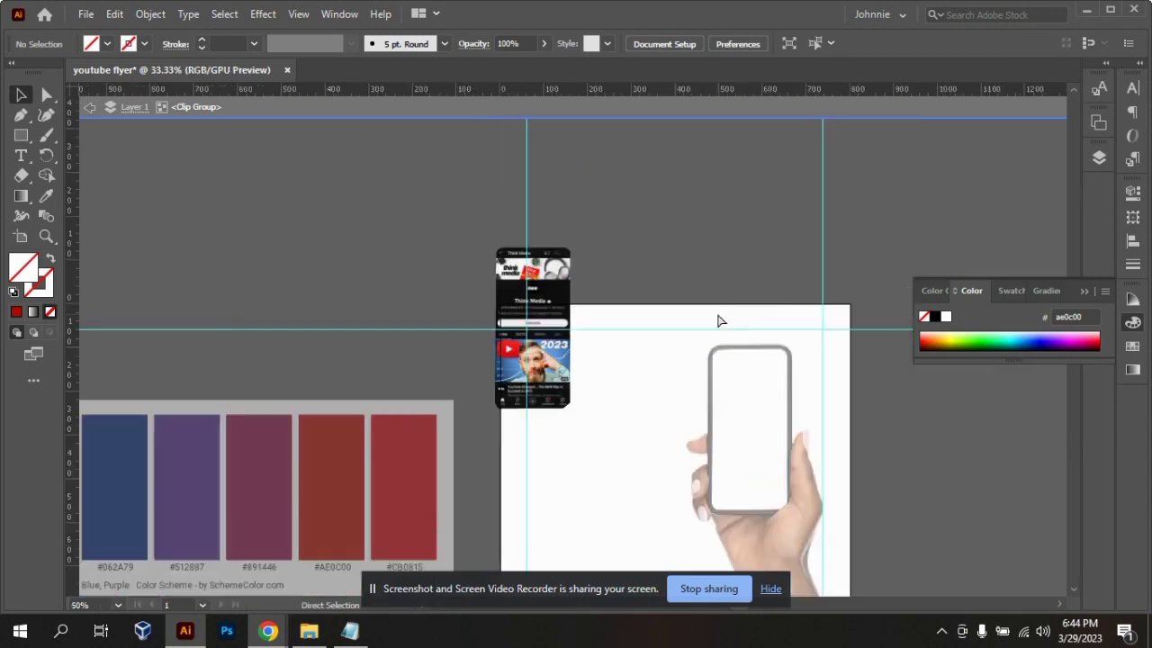
pyautogui.hotkey('ctrl', '-')
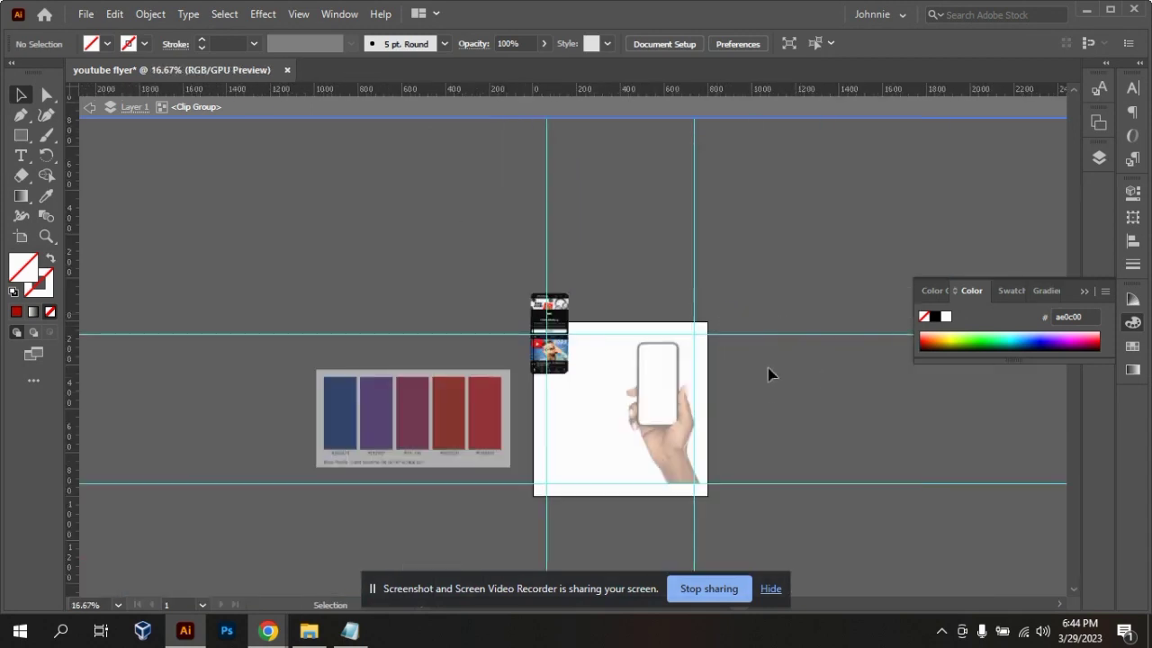
pyautogui.doubleClick(780, 309)
pyautogui.moveTo(541, 330); pyautogui.dragTo(648, 379)
pyautogui.click(772, 364)
# - Collapse the floating Color panel that covers part of the artboard
pyautogui.hotkey('ctrl', '=')
pyautogui.hotkey('ctrl', '=')
pyautogui.hotkey('ctrl', '=')
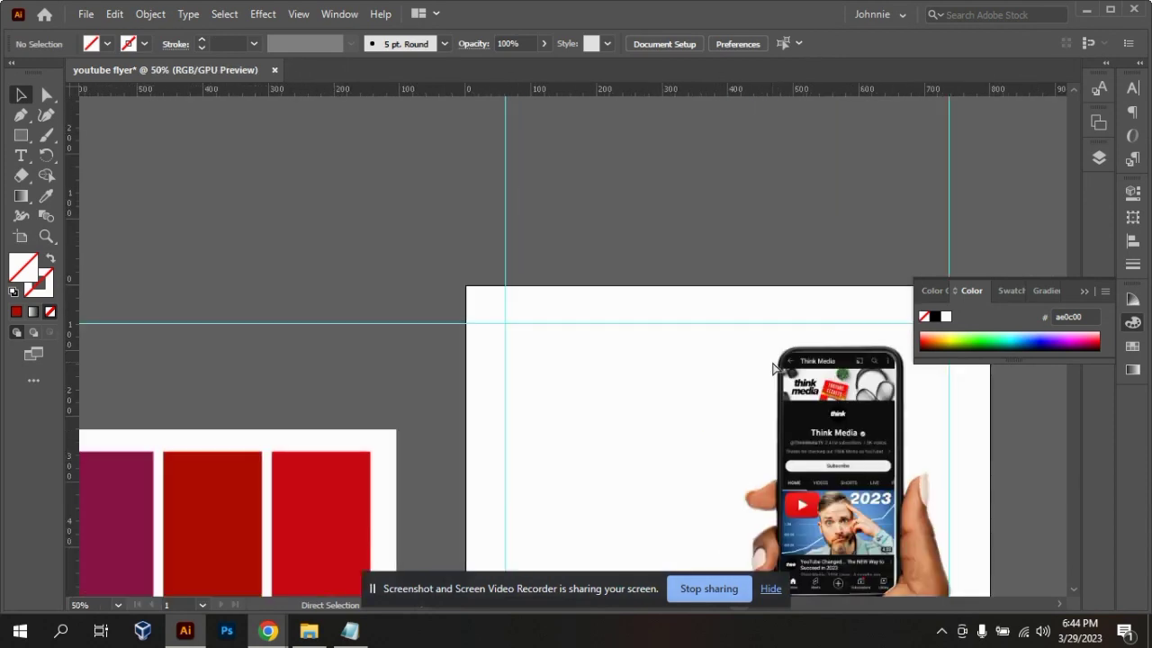
pyautogui.click(1084, 290)
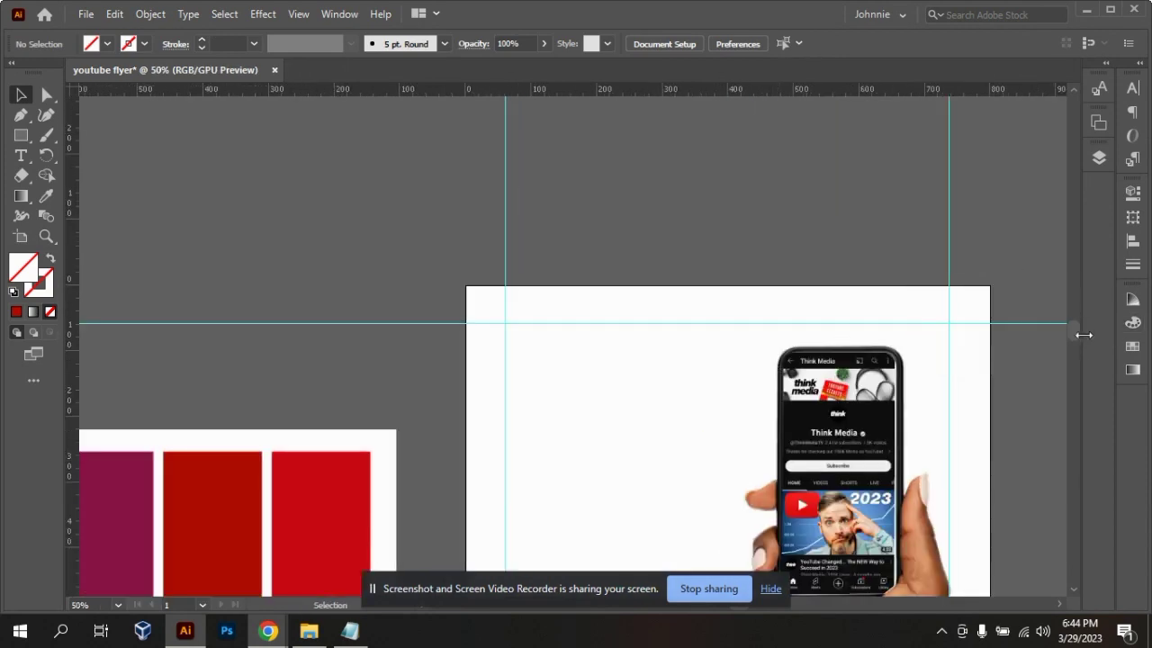
# - Nudge the clipped screenshot sideways and up within the phone's frame to about X 570.7 px, Y 286.4 px
pyautogui.scroll(-2, 1080, 340)
pyautogui.scroll(-3, 1083, 349)
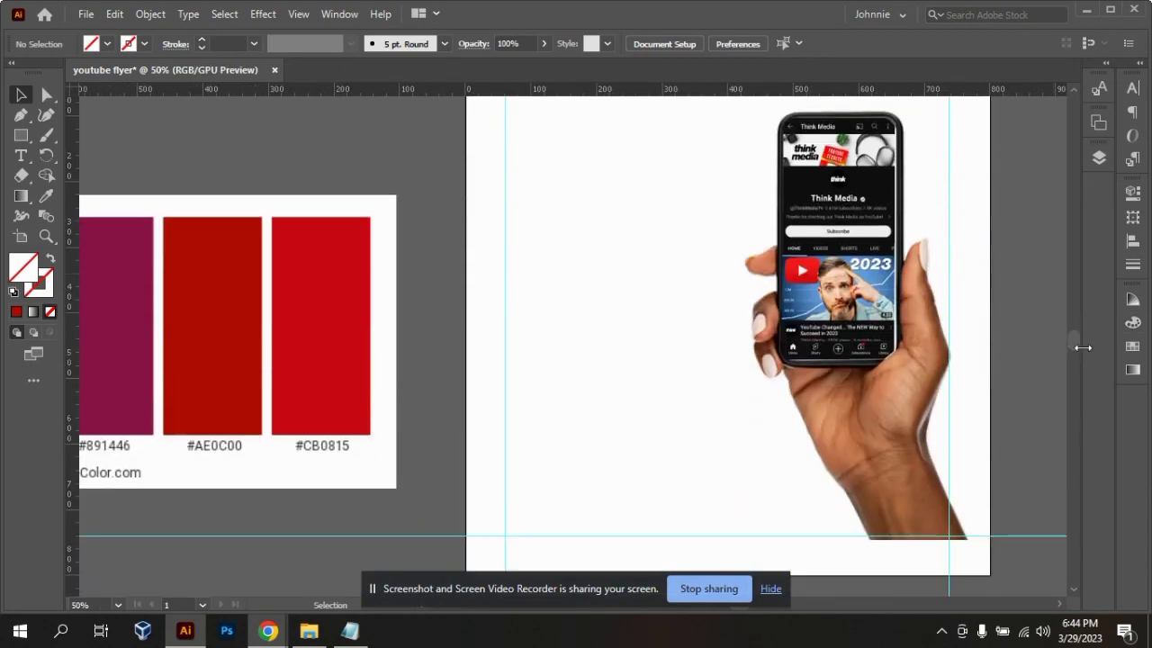
pyautogui.hotkey('ctrl', '=')
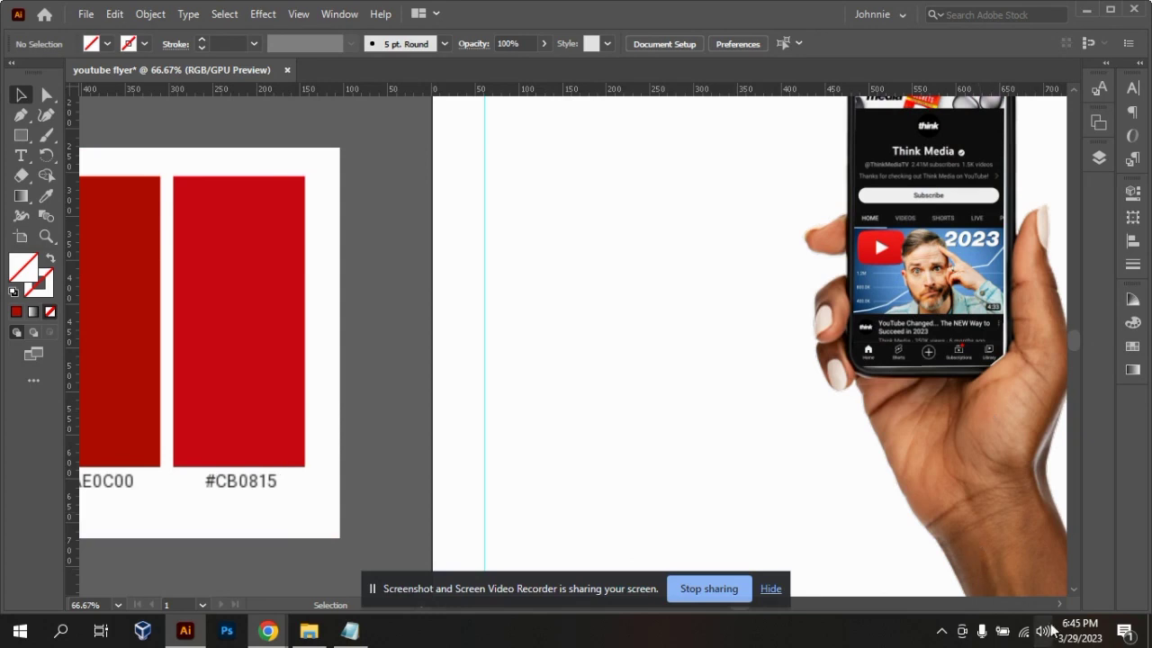
pyautogui.hscroll(5, 1058, 605)
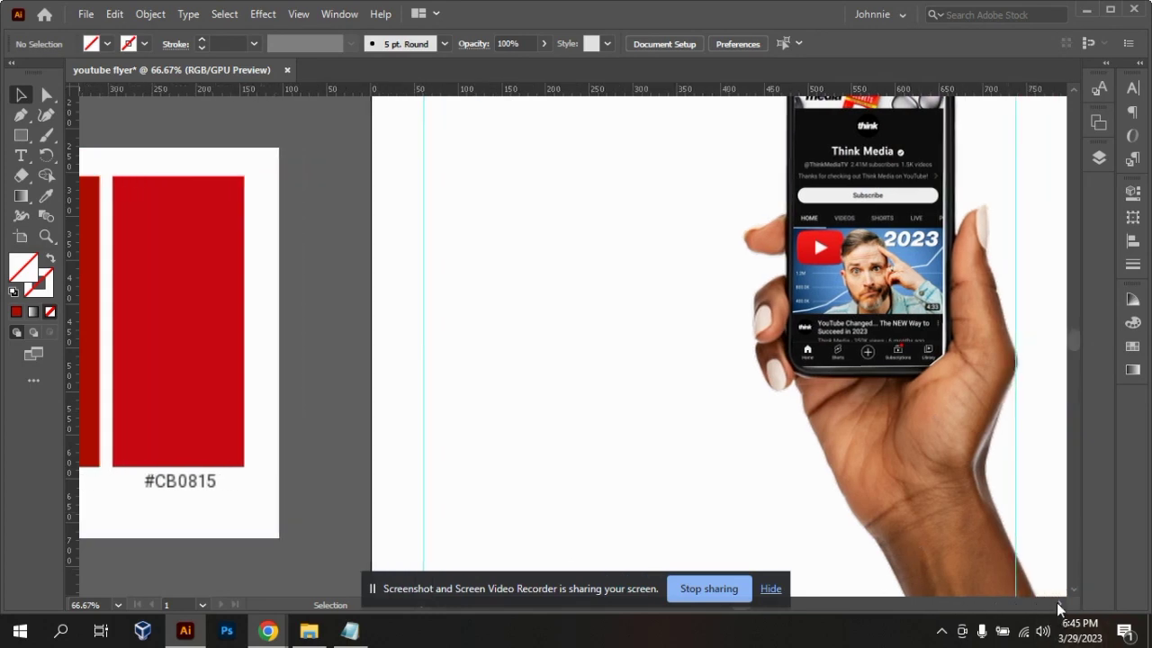
pyautogui.hscroll(4, 1056, 602)
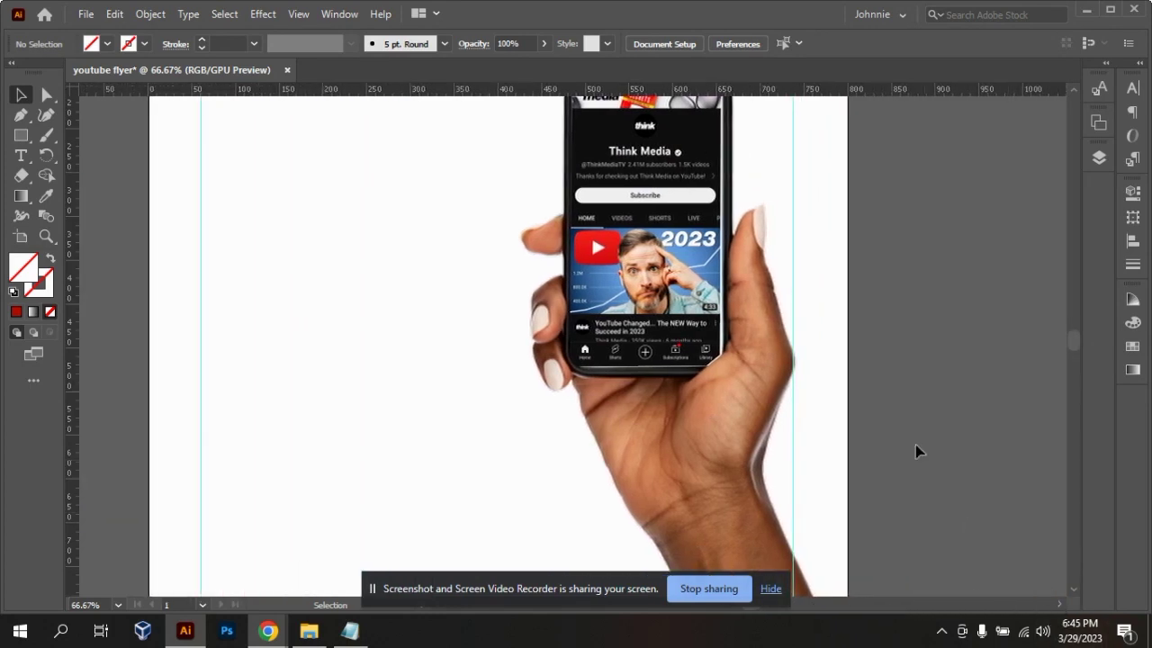
pyautogui.click(678, 369)
pyautogui.press('Right')
pyautogui.press('Right')
pyautogui.press('Right')
pyautogui.press('Right')
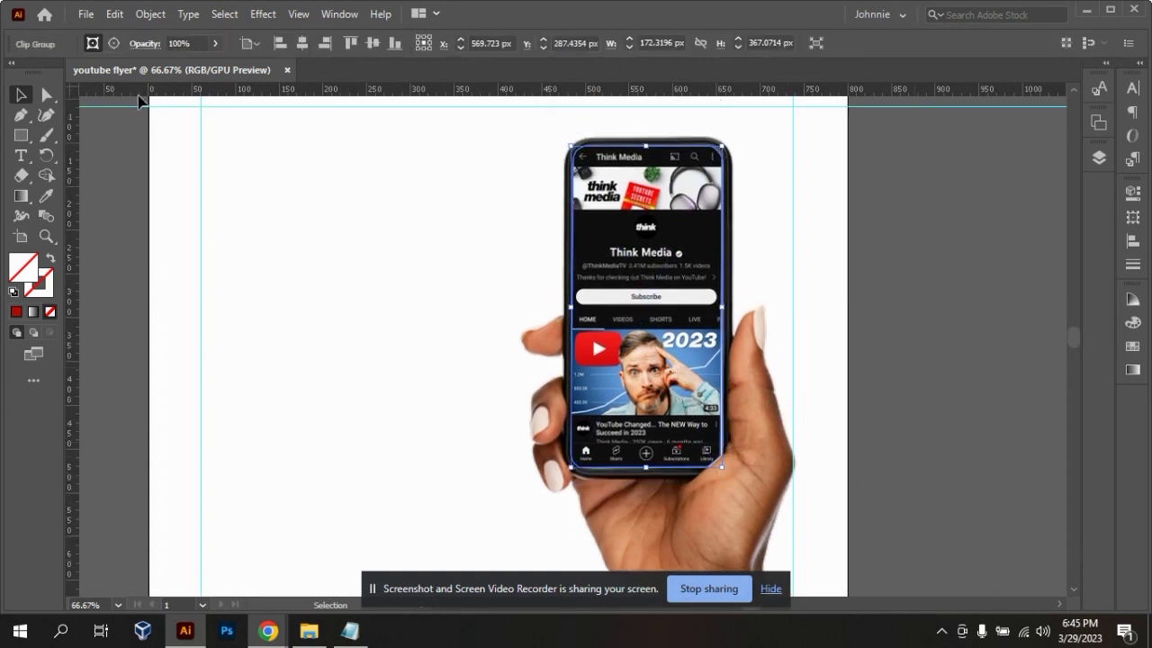
pyautogui.press('Left')
pyautogui.press('Left')
pyautogui.press('Left')
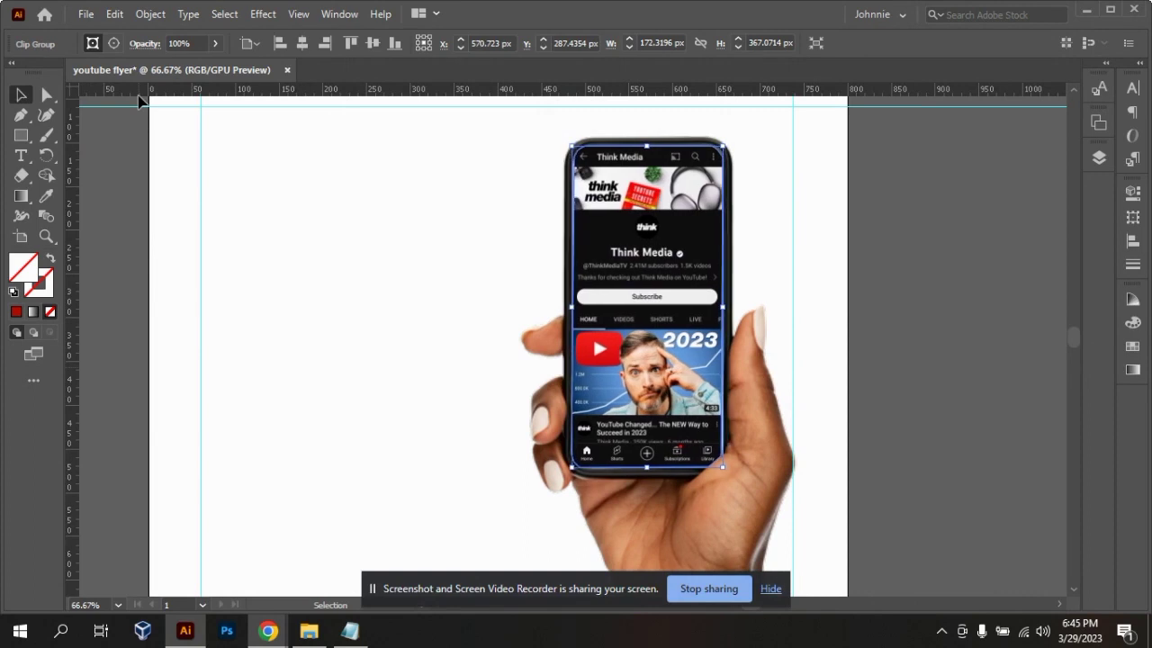
pyautogui.press('Up')
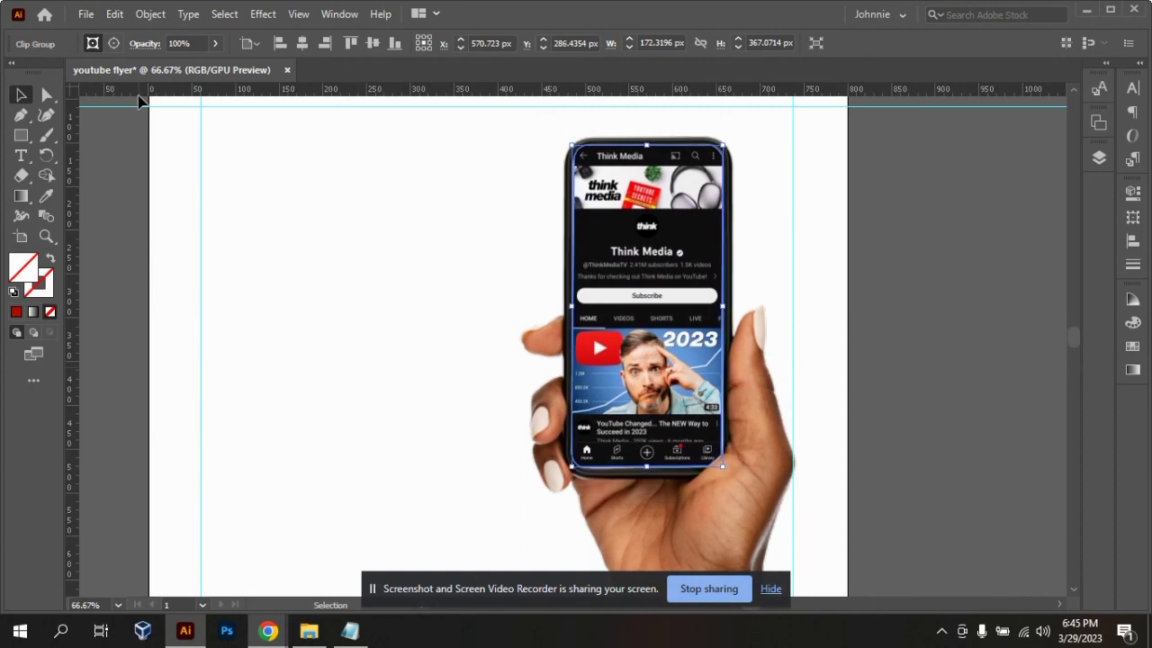
pyautogui.click(922, 170)
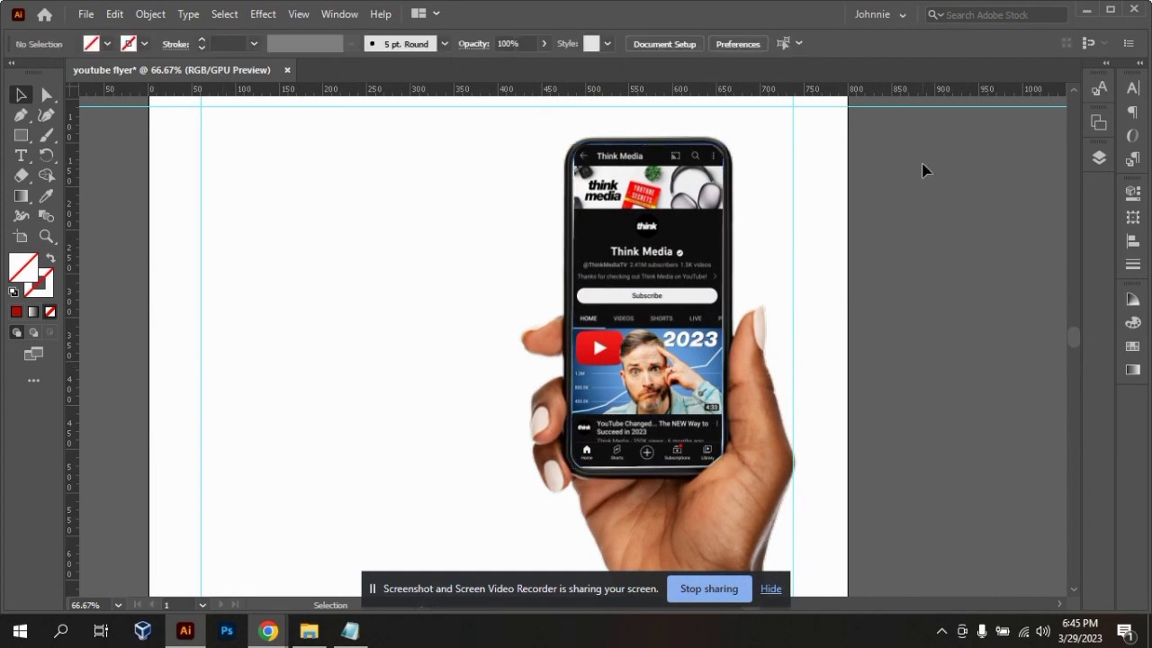
# - Align the clipped screenshot's upper edge with the top of the phone's screen by moving it slightly
pyautogui.hotkey('ctrl', '+')
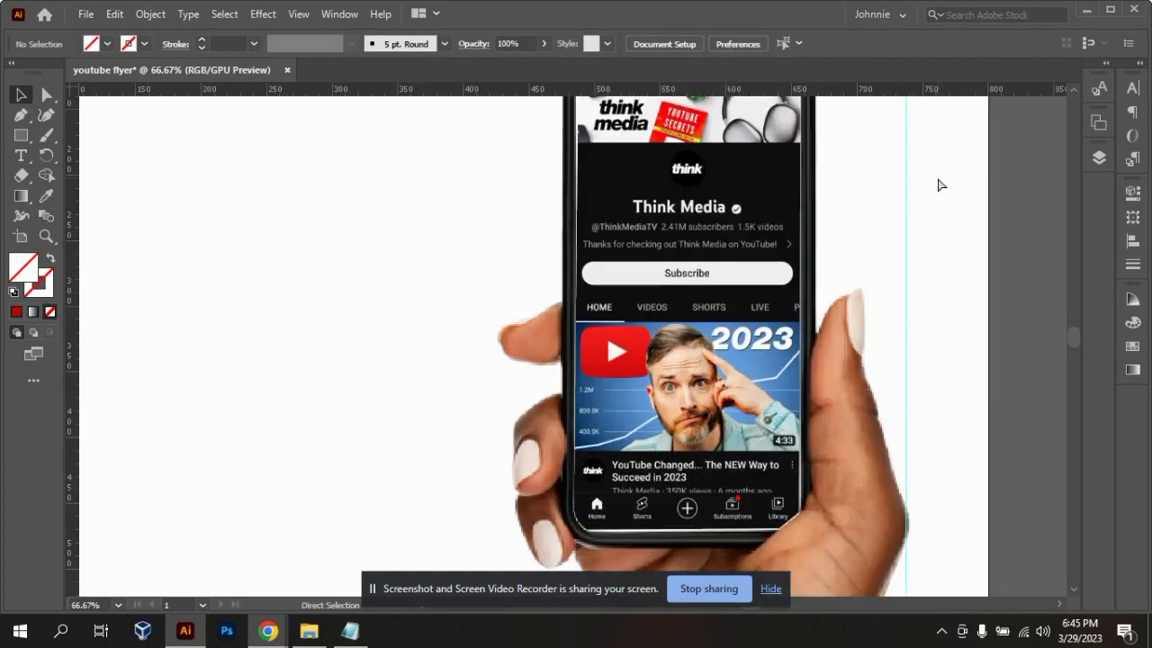
pyautogui.hotkey('ctrl', '+')
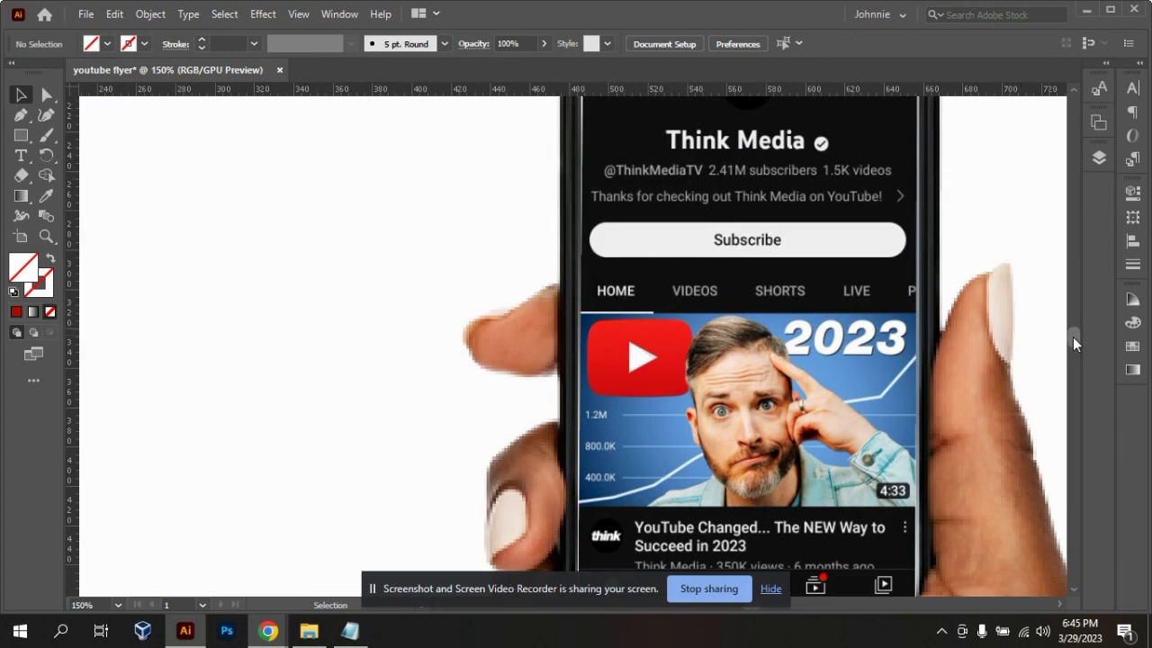
pyautogui.moveTo(1072, 336); pyautogui.dragTo(1073, 332)
pyautogui.moveTo(733, 281); pyautogui.dragTo(715, 301)
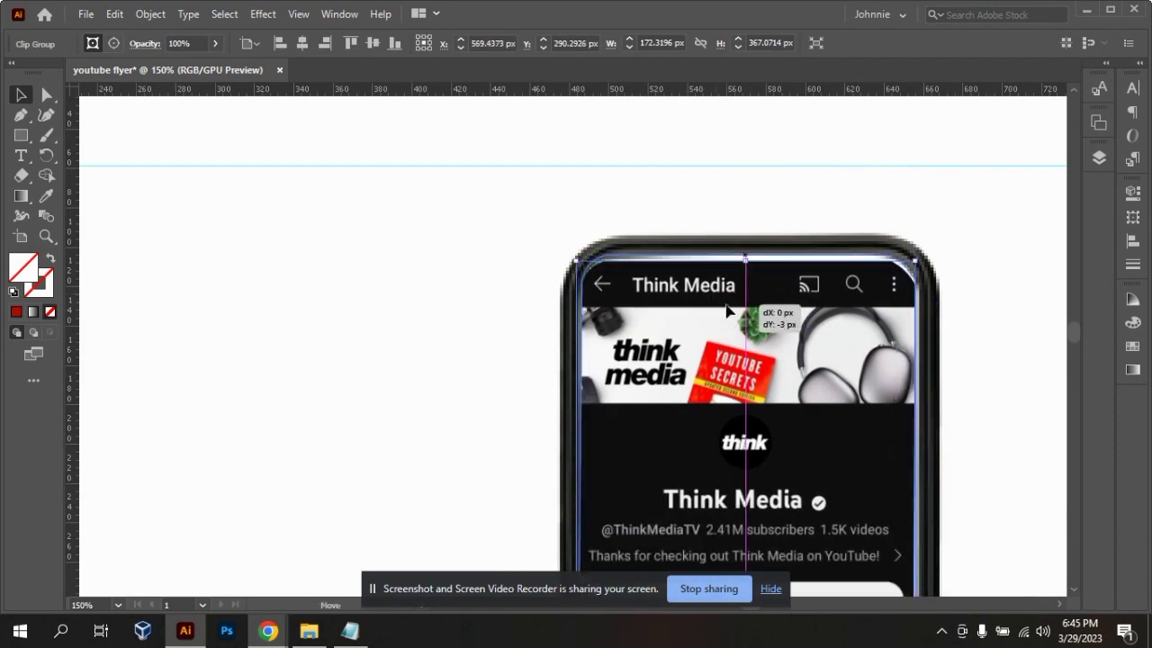
pyautogui.click(987, 312)
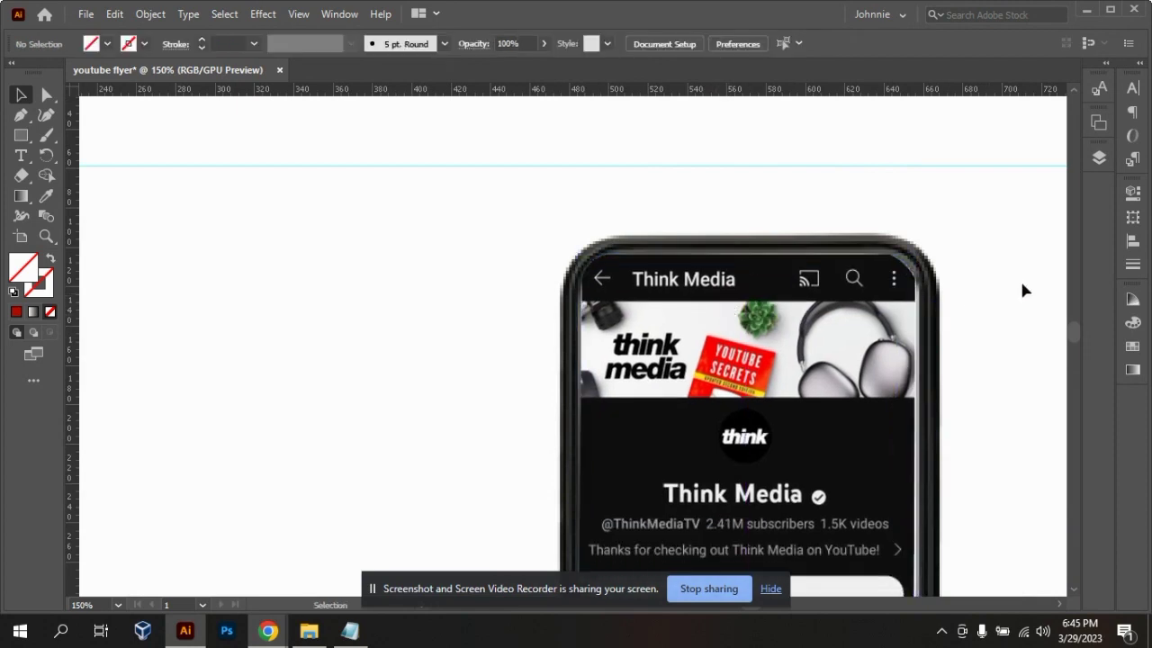
# - Reposition the clipped screenshot to about X 570.4 px, Y 288.3 px and widen its right edge to the phone's bezel
pyautogui.moveTo(1076, 328); pyautogui.dragTo(1078, 337)
pyautogui.moveTo(754, 310); pyautogui.dragTo(758, 310)
pyautogui.press('Down')
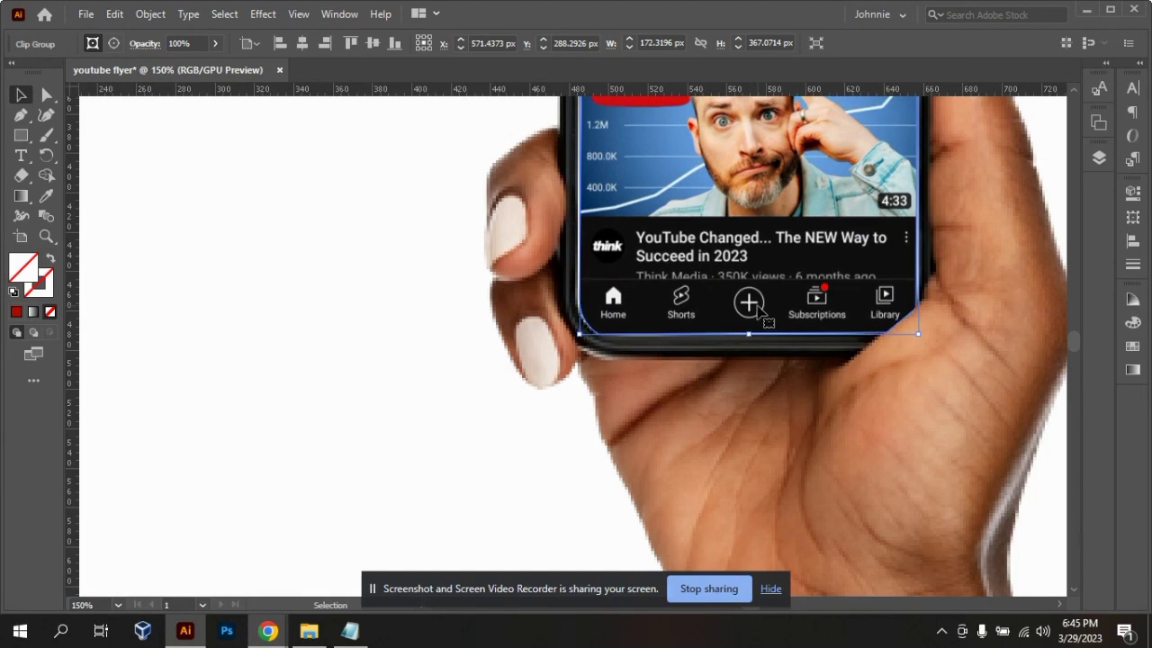
pyautogui.press('Left')
pyautogui.press('Right')
pyautogui.press('Left')
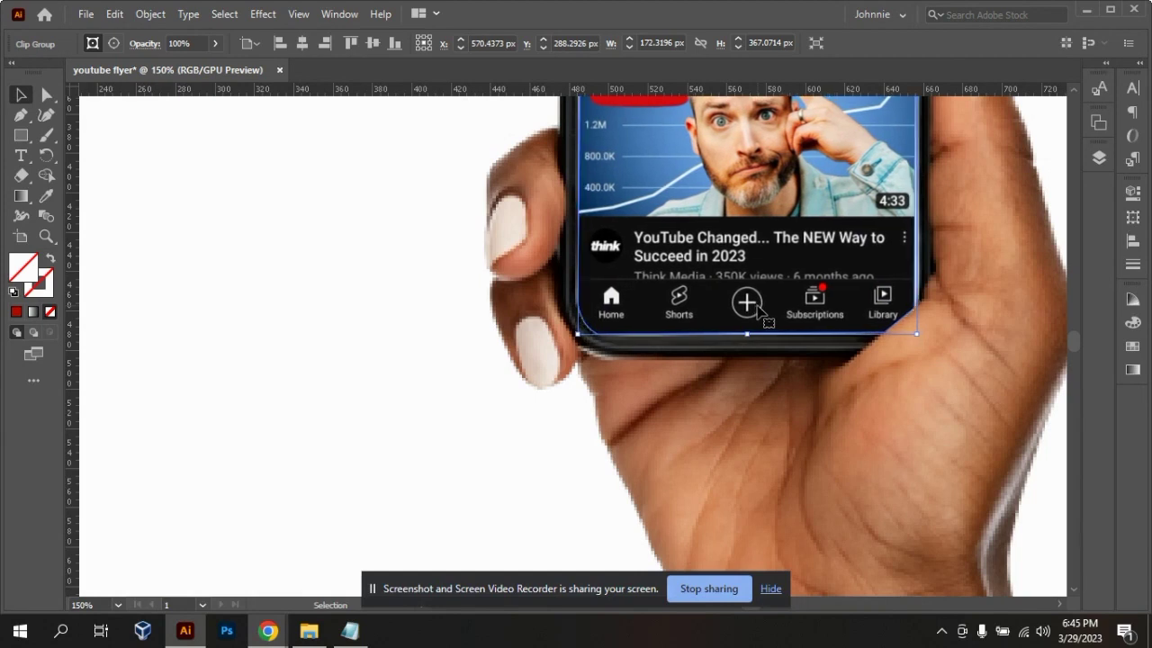
pyautogui.moveTo(1074, 347)
pyautogui.mouseDown()
pyautogui.moveTo(1073, 333)
pyautogui.moveTo(1079, 348)
pyautogui.mouseUp()
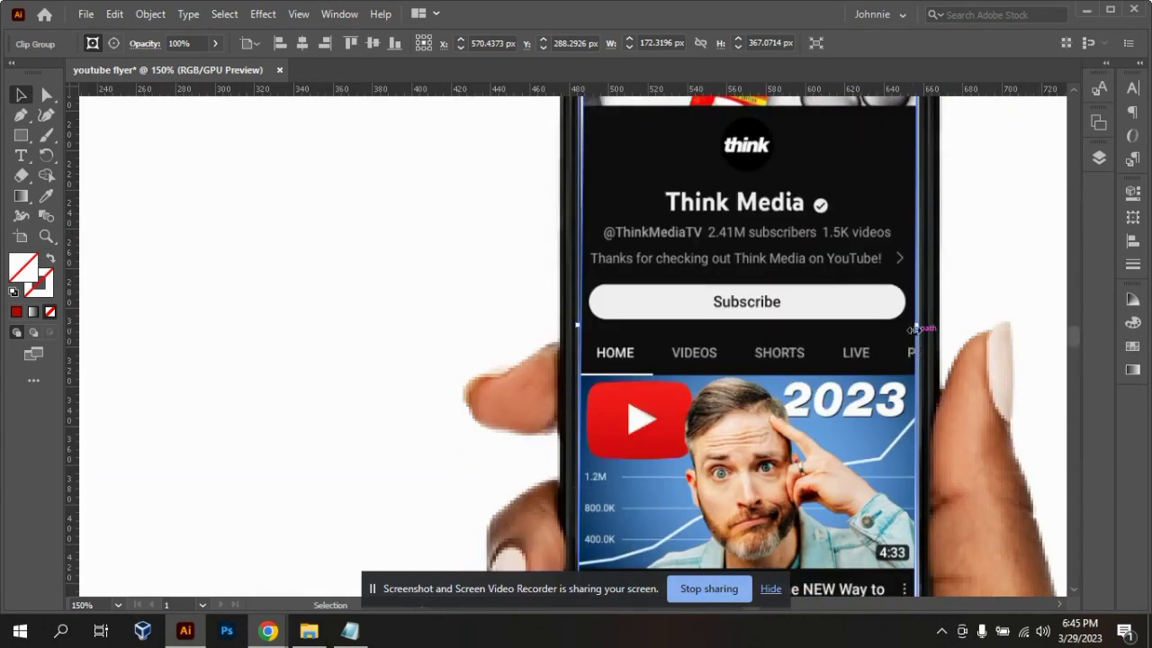
pyautogui.moveTo(921, 328); pyautogui.dragTo(922, 326)
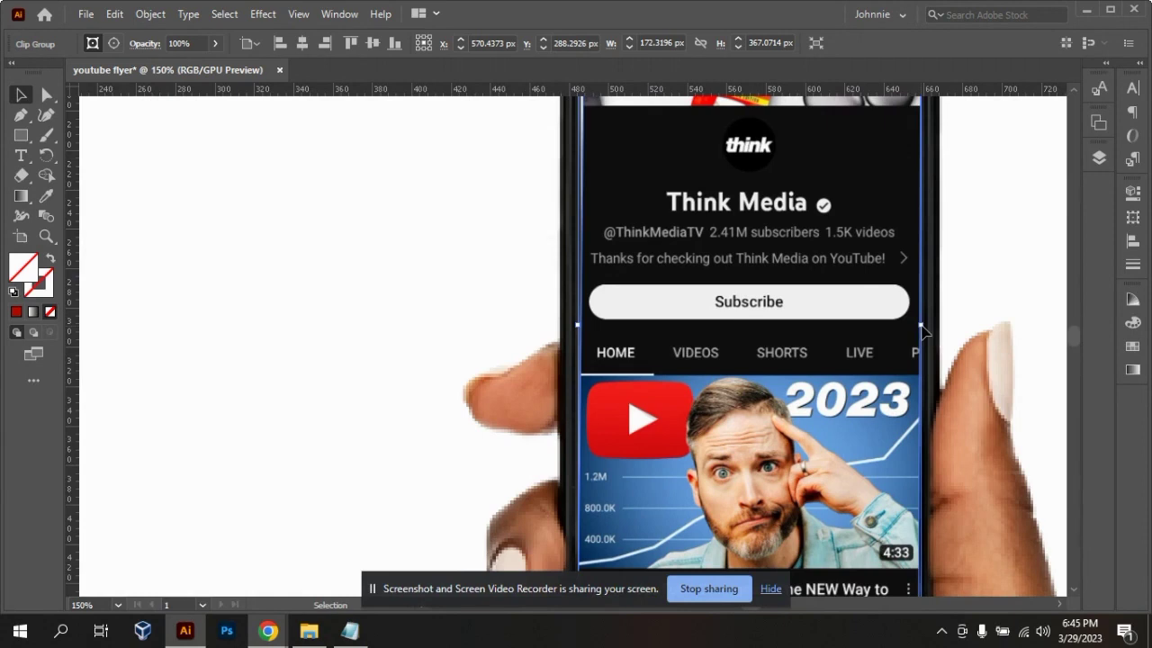
# - Nudge the clipped screenshot left and up inside the phone frame to about X 570.5 px, Y 287.3 px
pyautogui.click(986, 290)
pyautogui.hotkey('ctrl', '-')
pyautogui.hotkey('ctrl', '-')
pyautogui.hotkey('ctrl', '-')
pyautogui.hotkey('ctrl', '+')
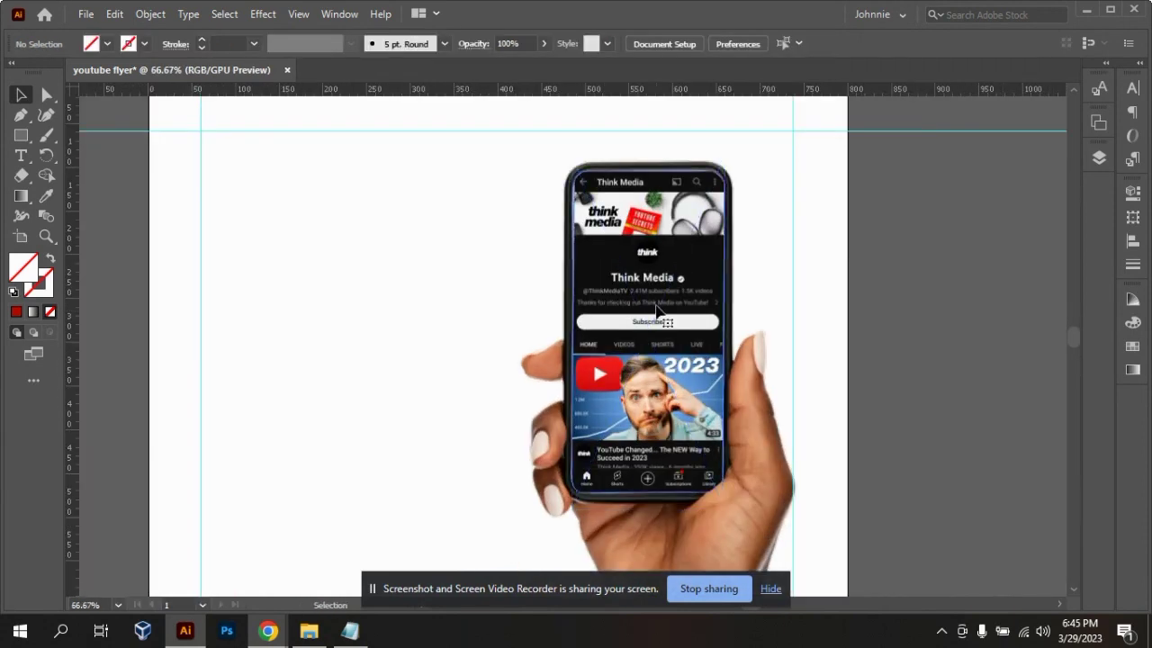
pyautogui.click(657, 311)
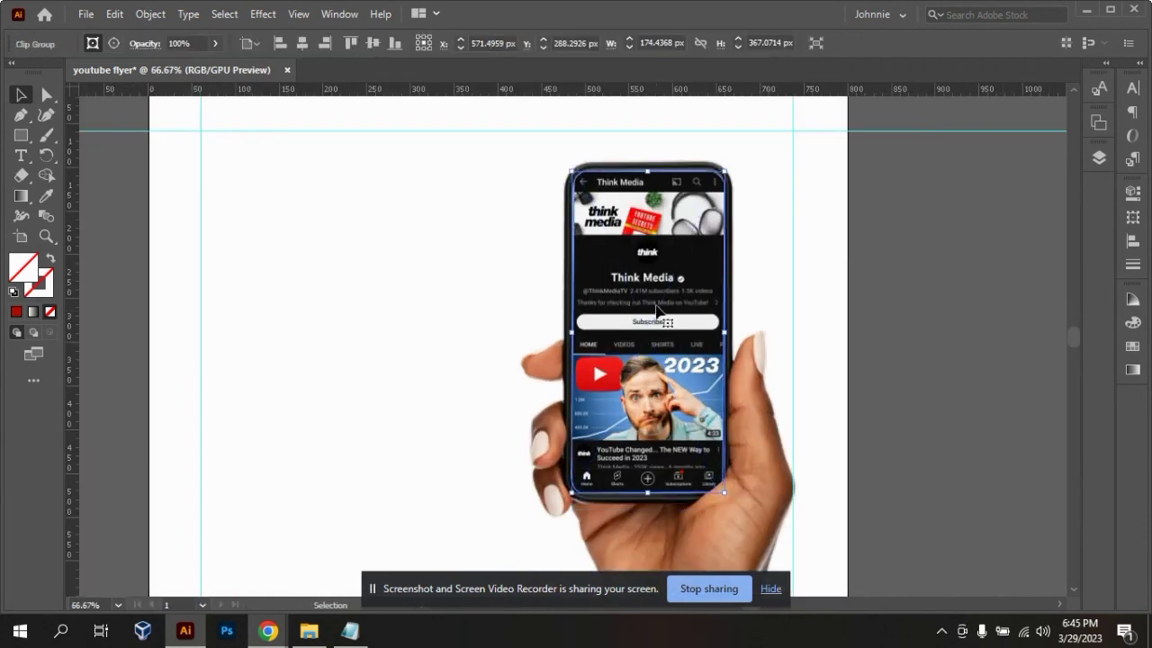
pyautogui.click(900, 293)
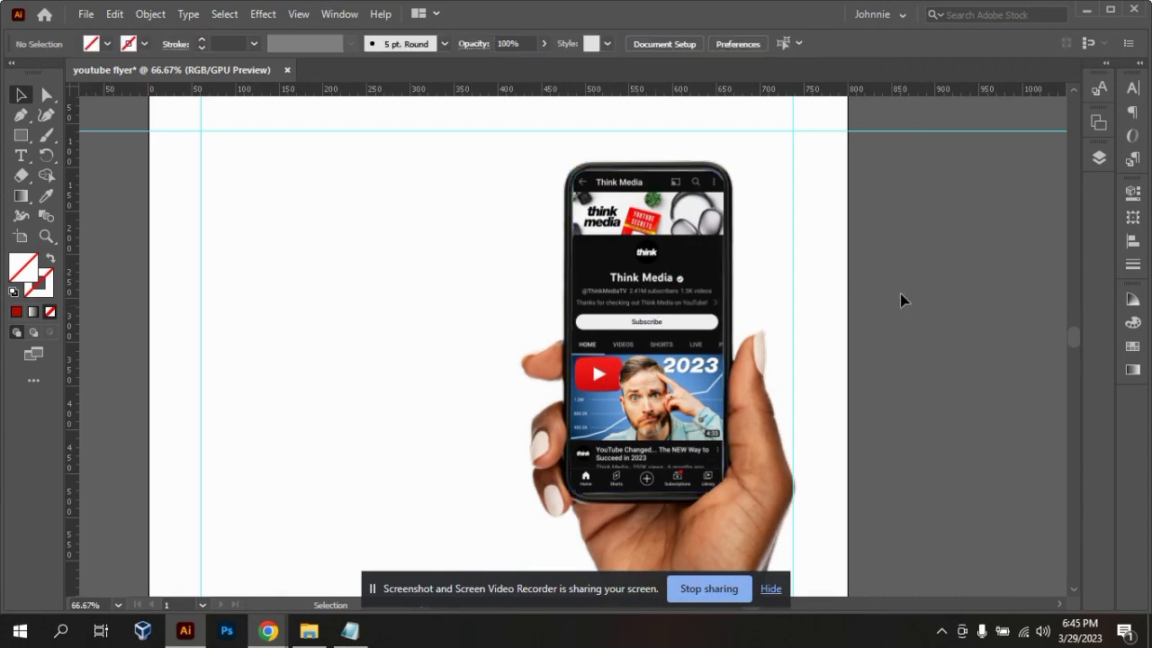
pyautogui.click(702, 263)
pyautogui.press('Up')
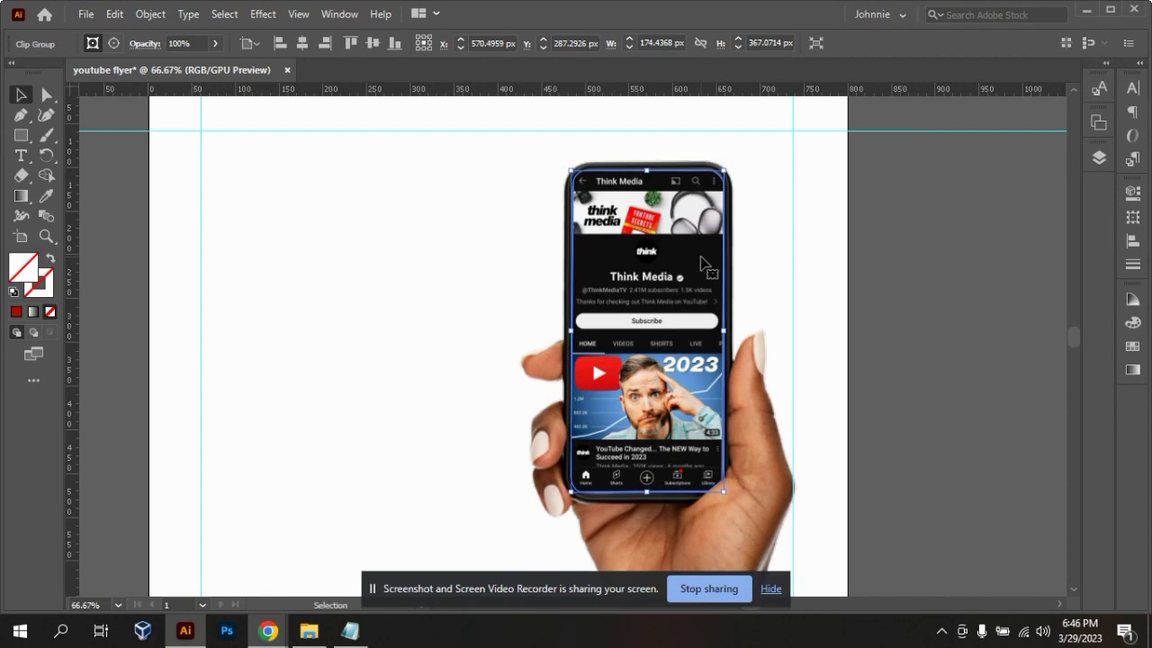
pyautogui.click(870, 268)
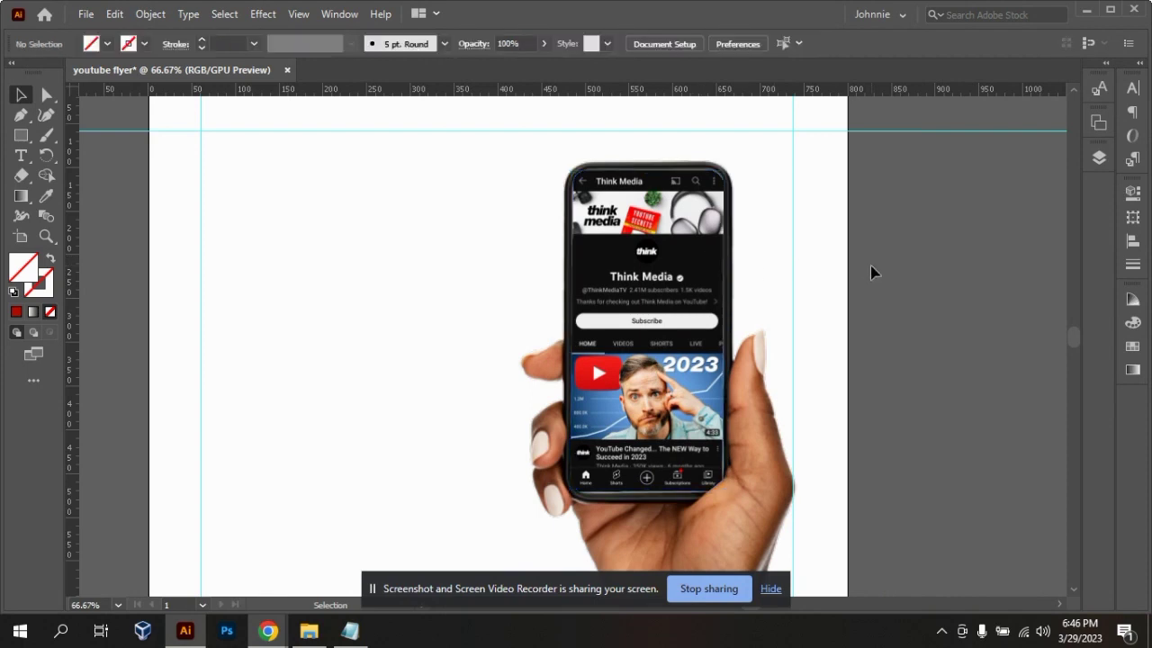
# - Stretch the clipped screenshot's upper edge to the top of the phone's screen, making it about 371.8 px high
pyautogui.hotkey('ctrl', '=')
pyautogui.hotkey('ctrl', '=')
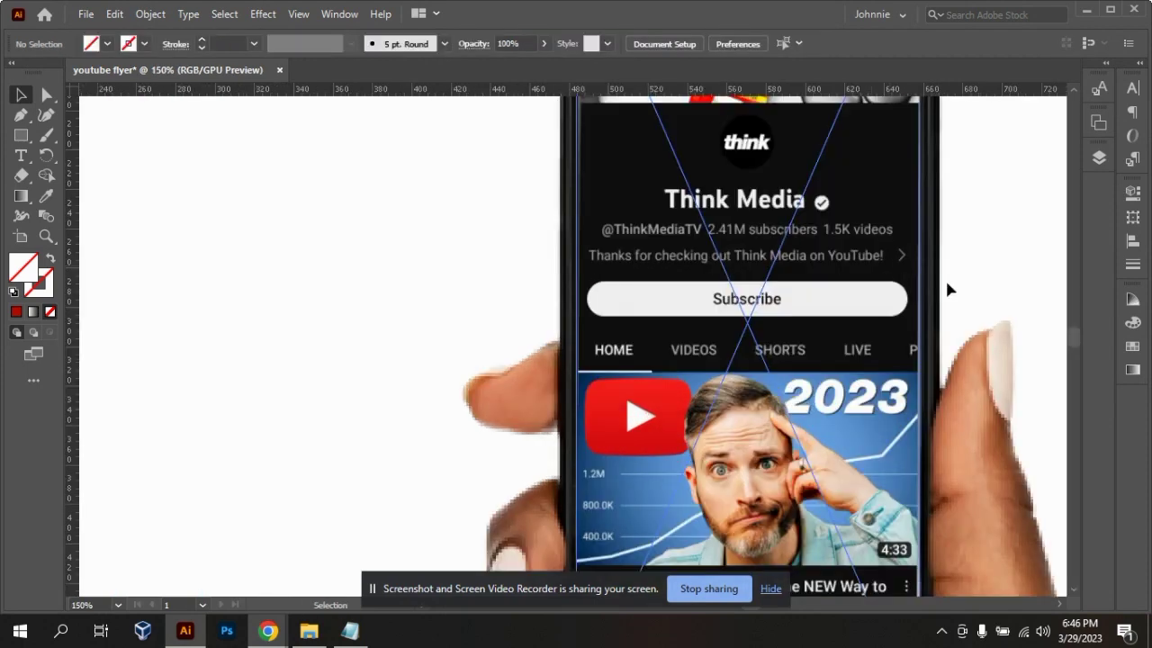
pyautogui.moveTo(1076, 336); pyautogui.dragTo(1076, 335)
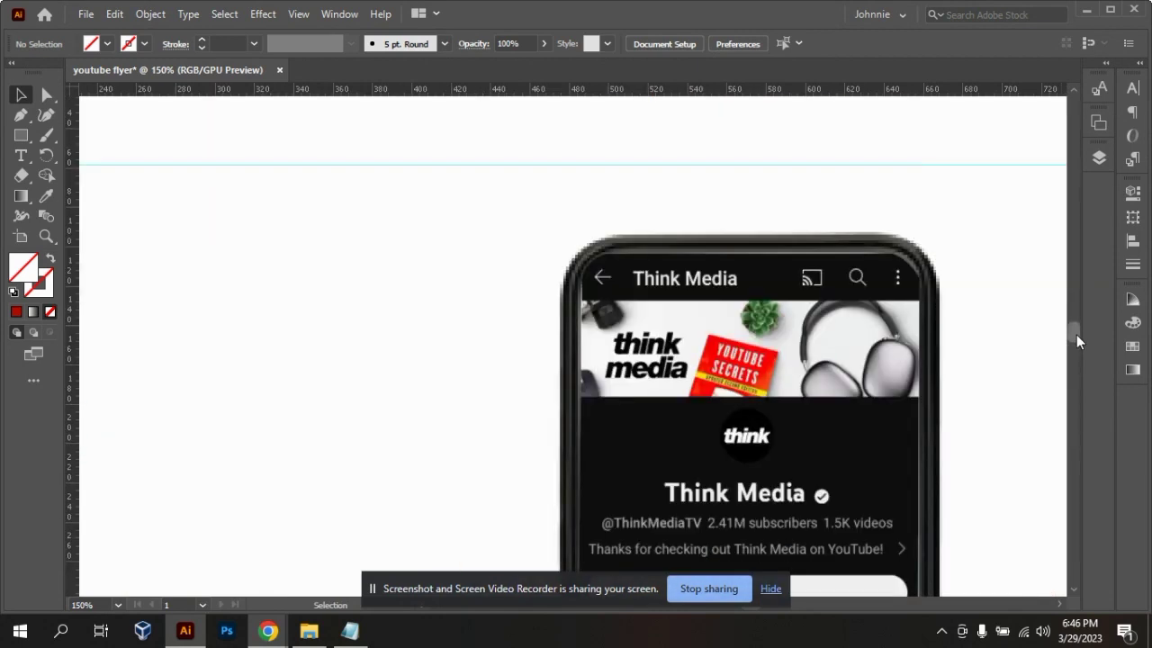
pyautogui.click(810, 332)
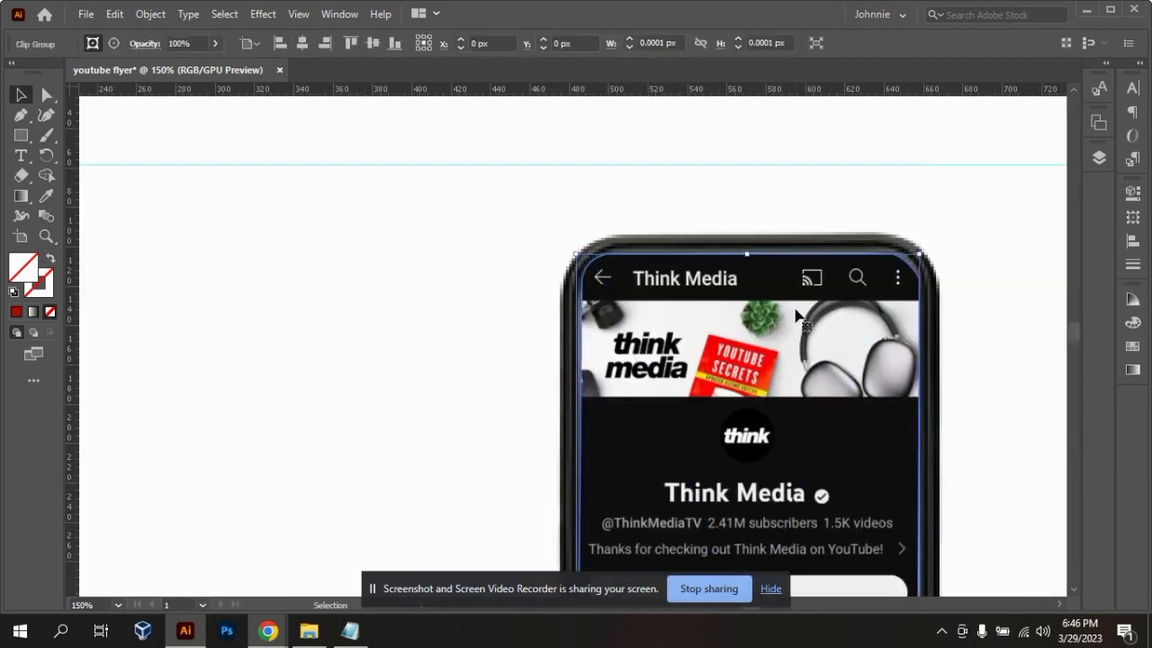
pyautogui.moveTo(746, 254); pyautogui.dragTo(747, 248)
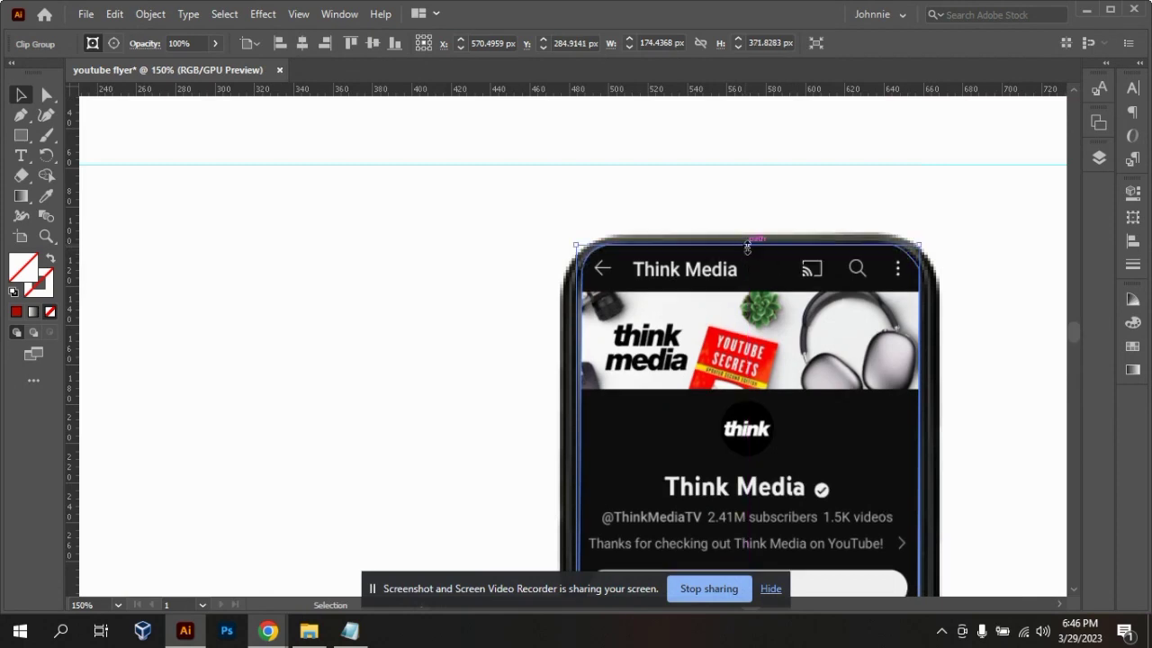
pyautogui.click(996, 334)
# - Extend the clipped screenshot's lower edge slightly downward to meet the bottom of the phone's screen
pyautogui.hotkey('ctrl', '-')
pyautogui.hotkey('ctrl', '-')
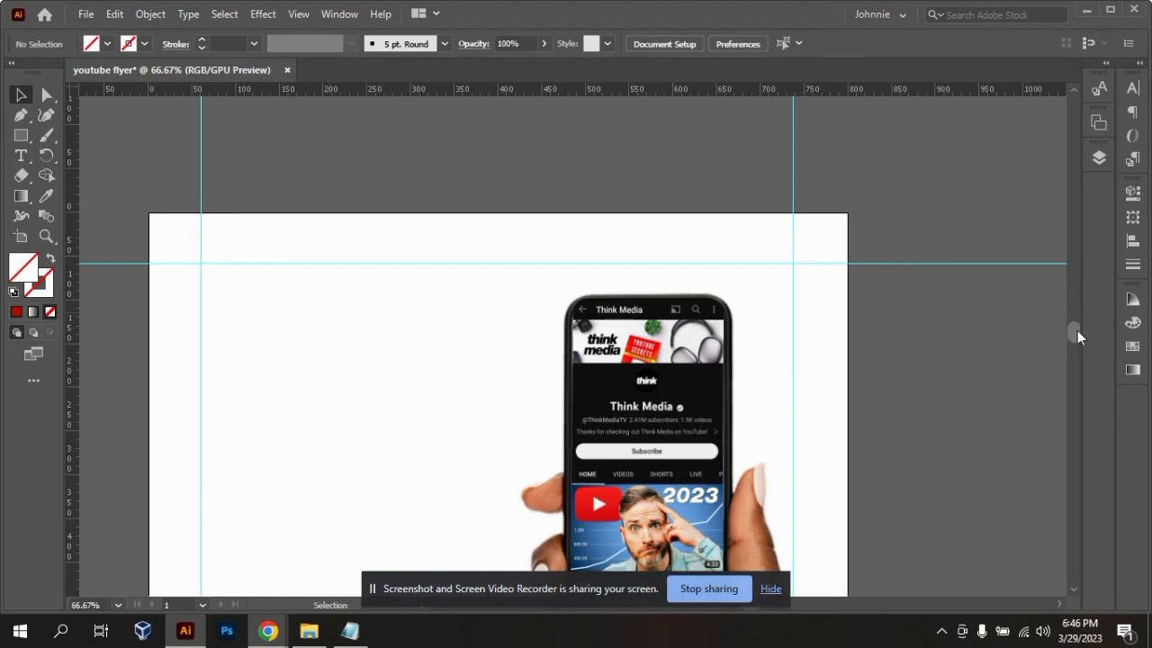
pyautogui.scroll(-3, 1078, 335)
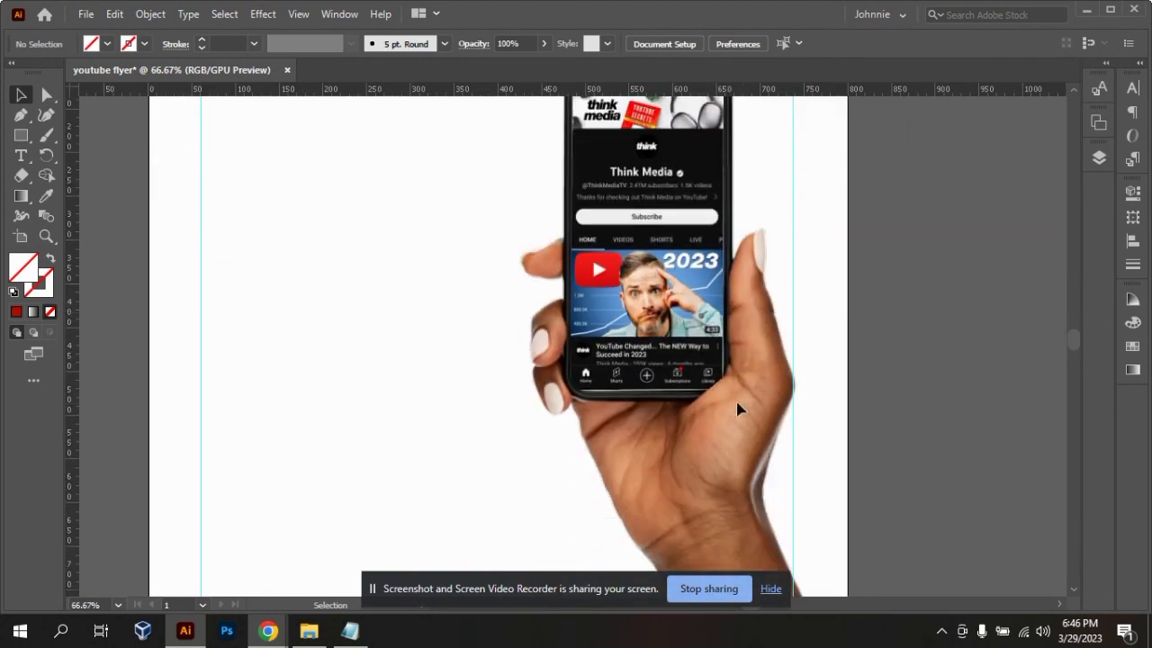
pyautogui.click(692, 363)
pyautogui.hotkey('ctrl', '+')
pyautogui.hotkey('ctrl', '+')
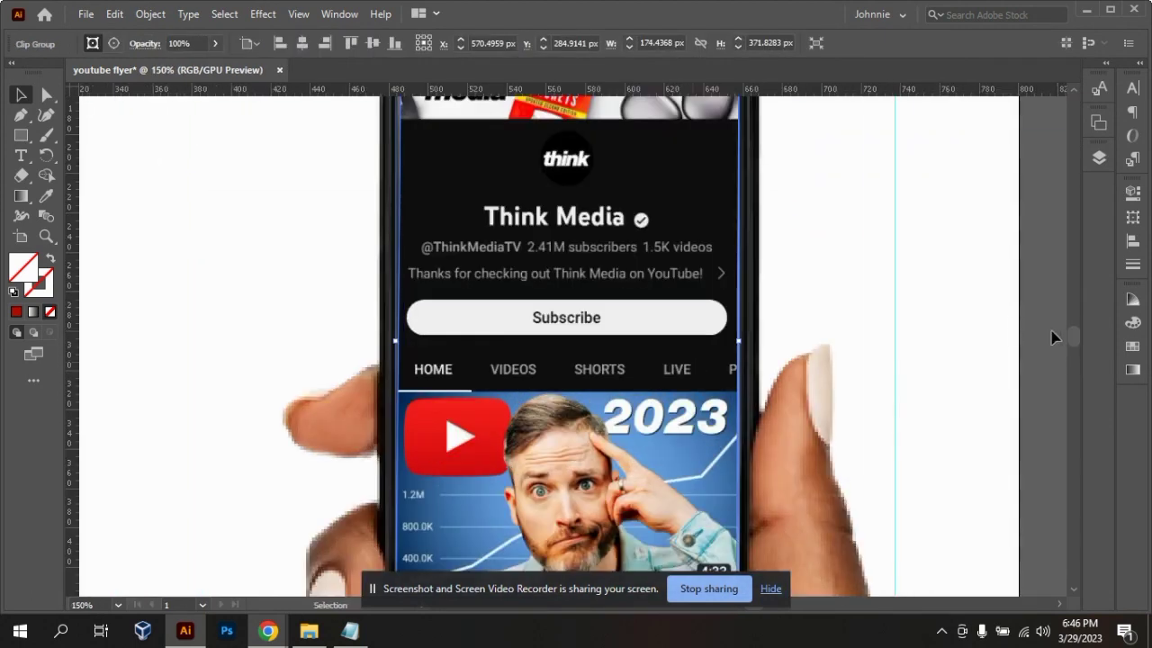
pyautogui.moveTo(1077, 335); pyautogui.dragTo(1075, 344)
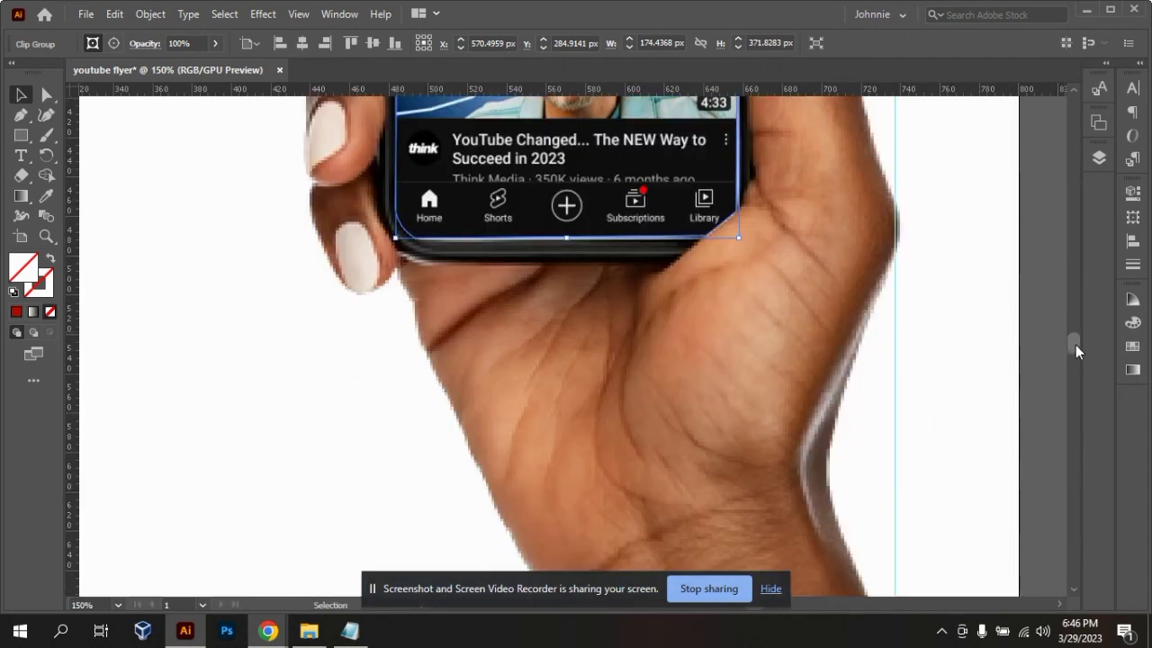
pyautogui.moveTo(568, 238); pyautogui.dragTo(567, 243)
pyautogui.click(925, 318)
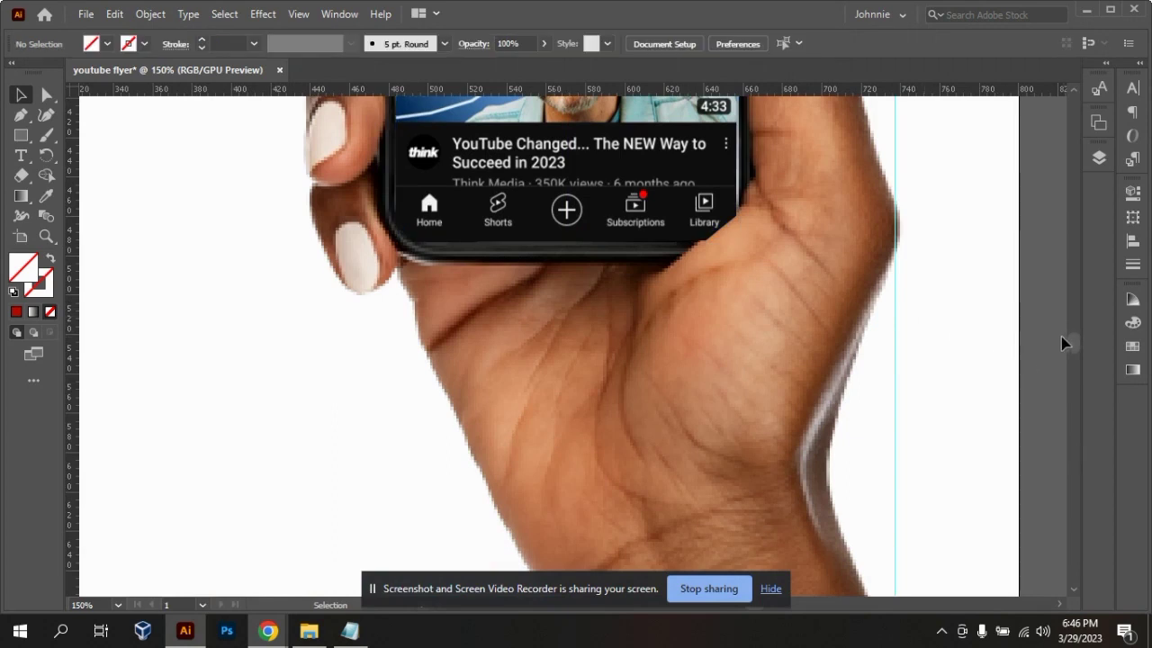
# - Unlock the image of the hand holding the phone
pyautogui.moveTo(1078, 345); pyautogui.dragTo(1075, 334)
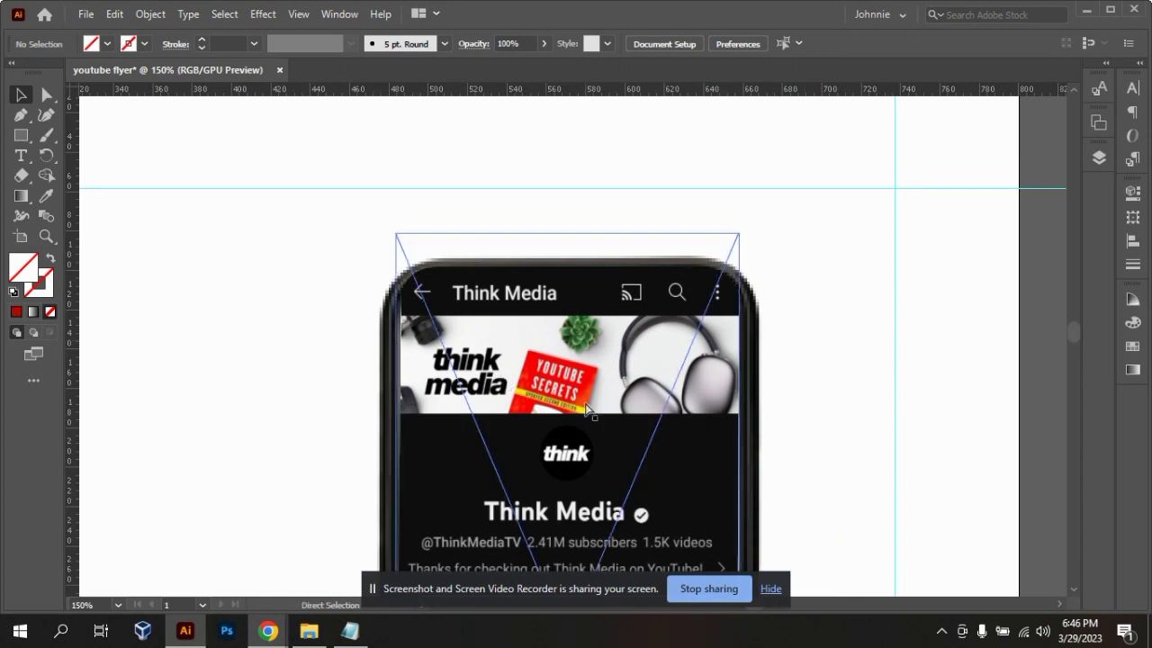
pyautogui.scroll(-6, 584, 409)
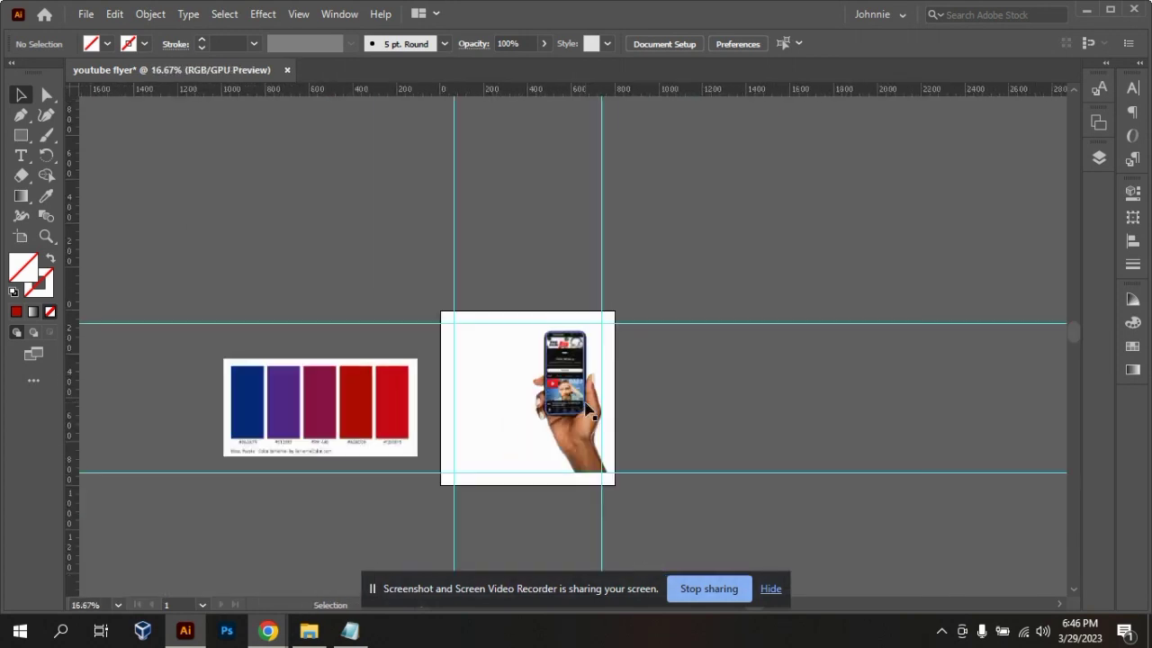
pyautogui.click(590, 402)
pyautogui.click(602, 450)
pyautogui.rightClick(581, 456)
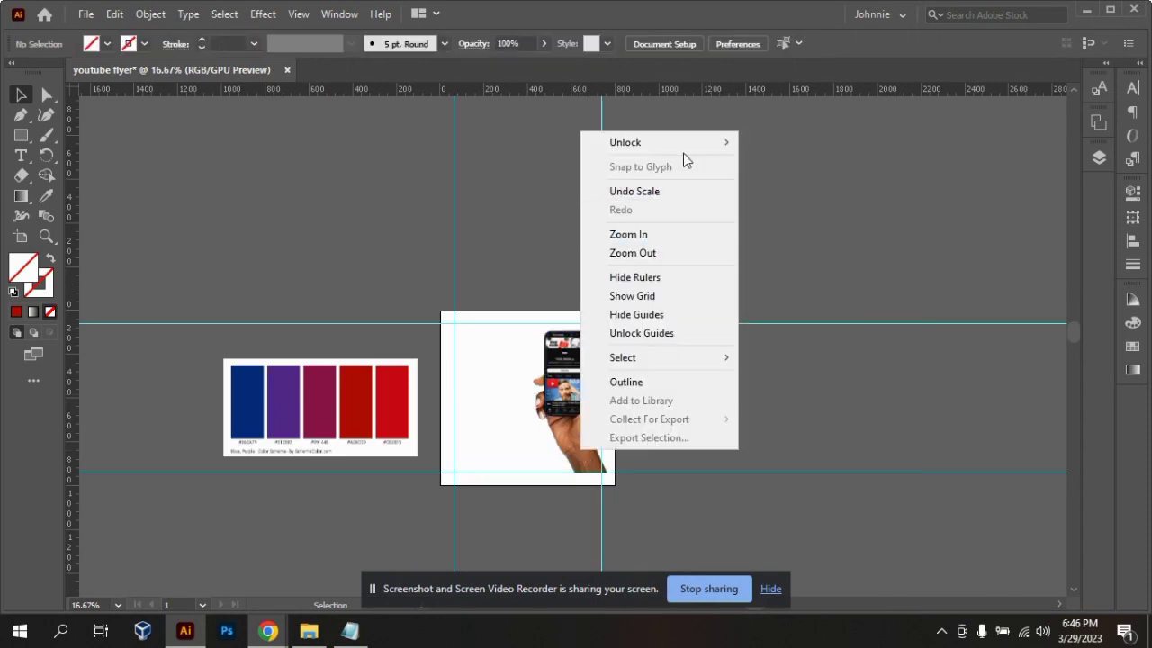
pyautogui.moveTo(686, 150)
pyautogui.click(779, 144)
pyautogui.click(768, 320)
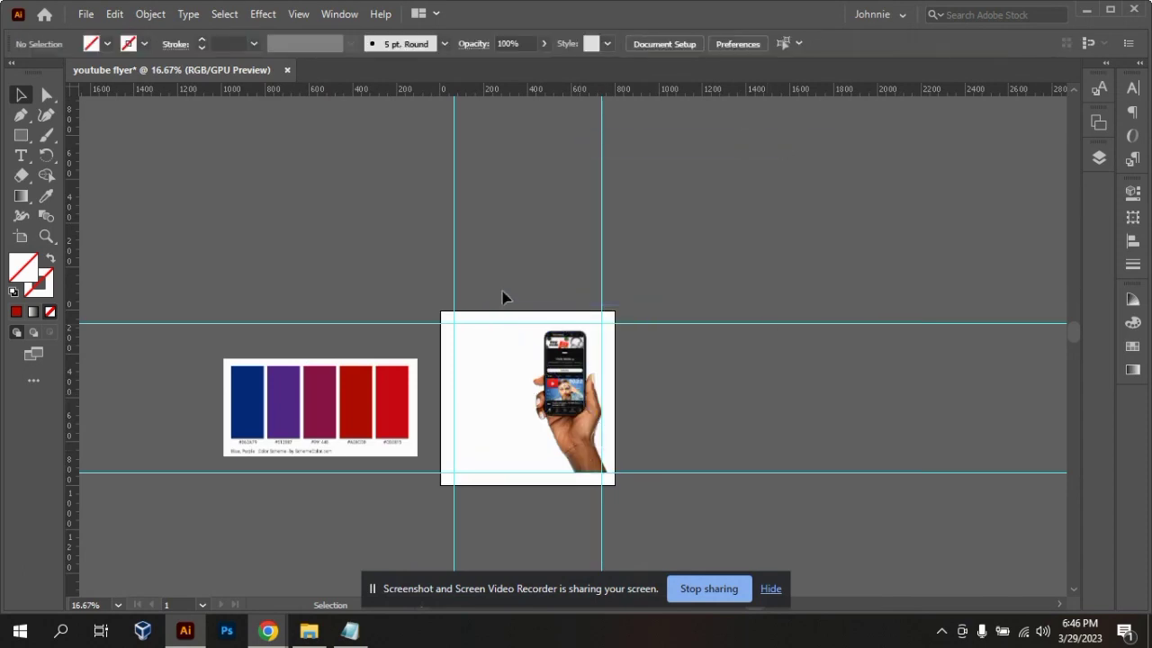
# - Group the hand image with the clipped screenshot and scale the group down to about two thirds, keeping its lower edge in place
pyautogui.click(650, 471)
pyautogui.hotkey('ctrl', 'g')
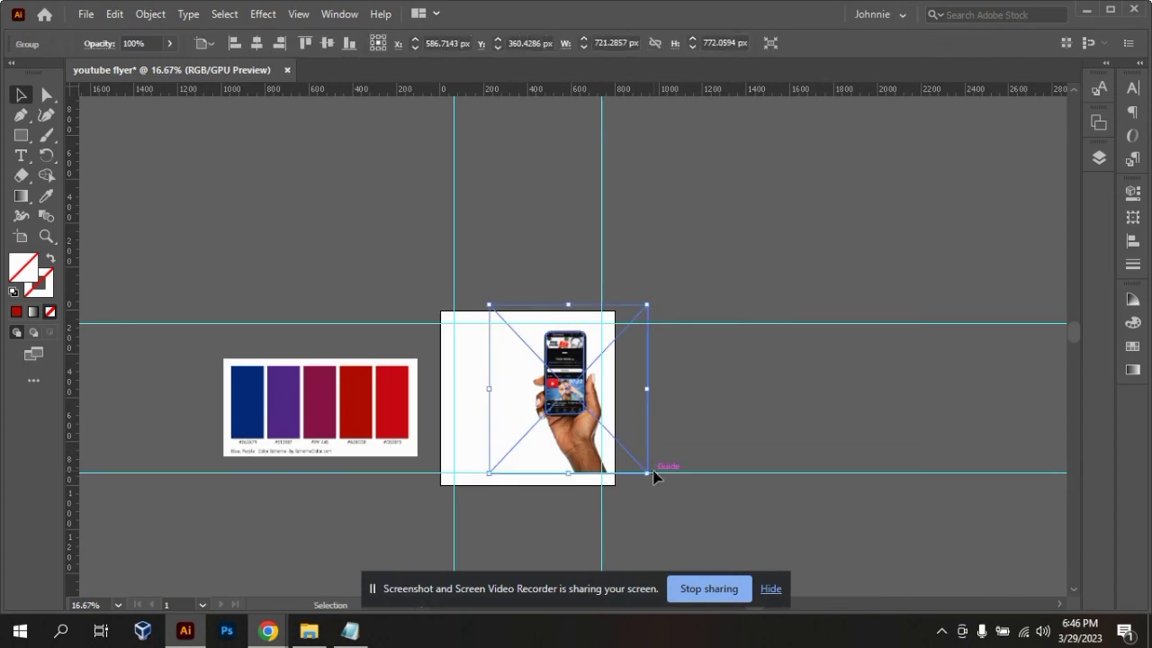
pyautogui.moveTo(568, 304); pyautogui.dragTo(573, 379)
pyautogui.click(727, 391)
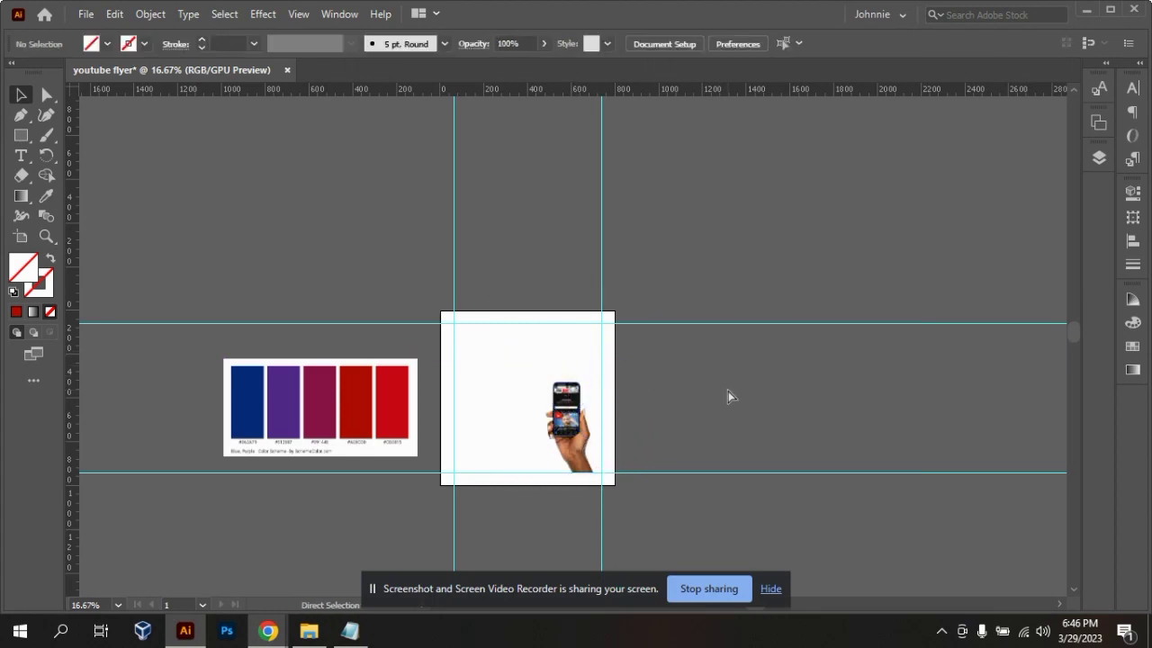
# - Enlarge the hand-and-phone group downward so that the wrist extends past the artboard's bottom edge
pyautogui.hotkey('ctrl', '=')
pyautogui.moveTo(1075, 330); pyautogui.dragTo(1080, 343)
pyautogui.hotkey('ctrl', '=')
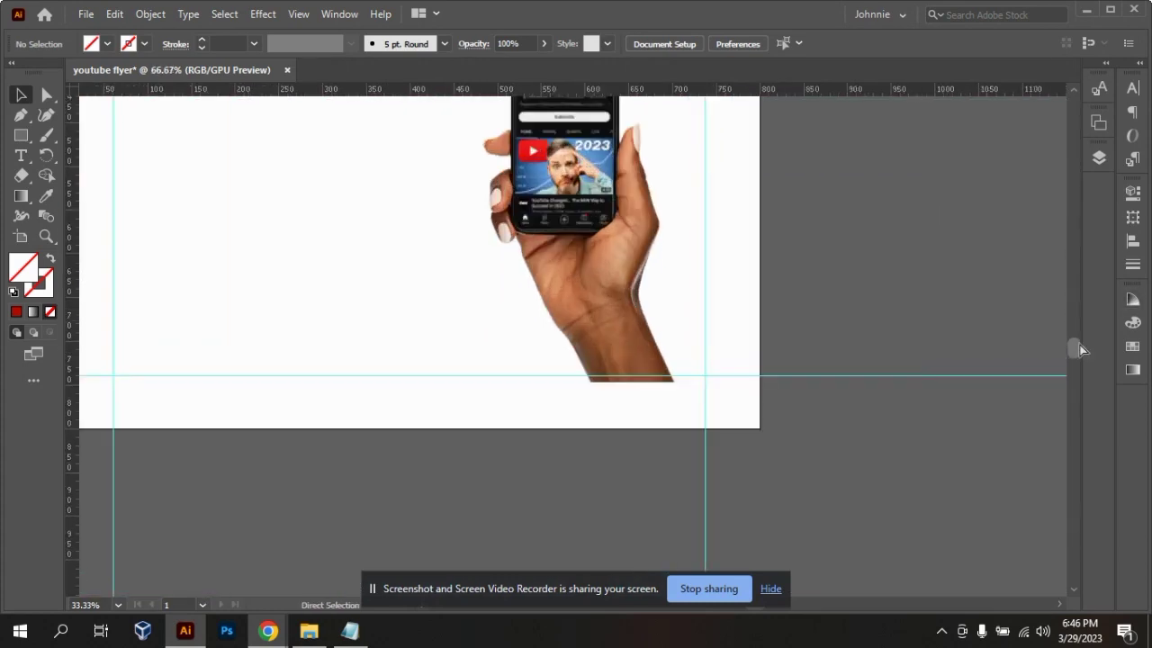
pyautogui.hotkey('ctrl', '-')
pyautogui.hotkey('ctrl', '-')
pyautogui.hotkey('ctrl', '-')
pyautogui.hotkey('ctrl', '-')
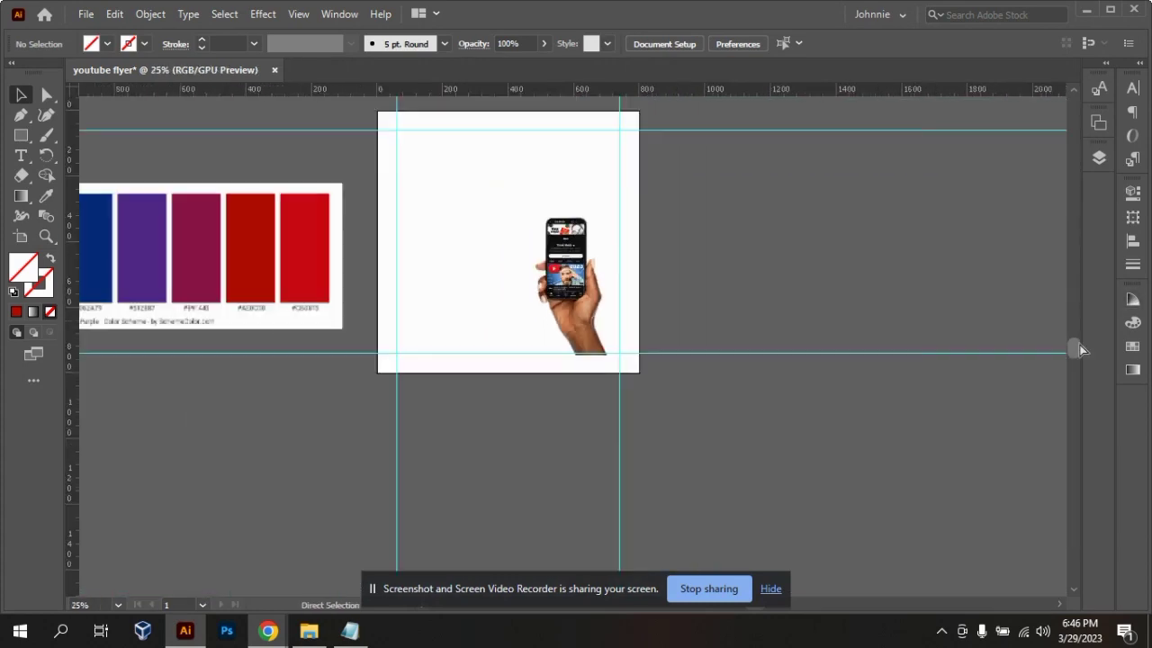
pyautogui.click(570, 337)
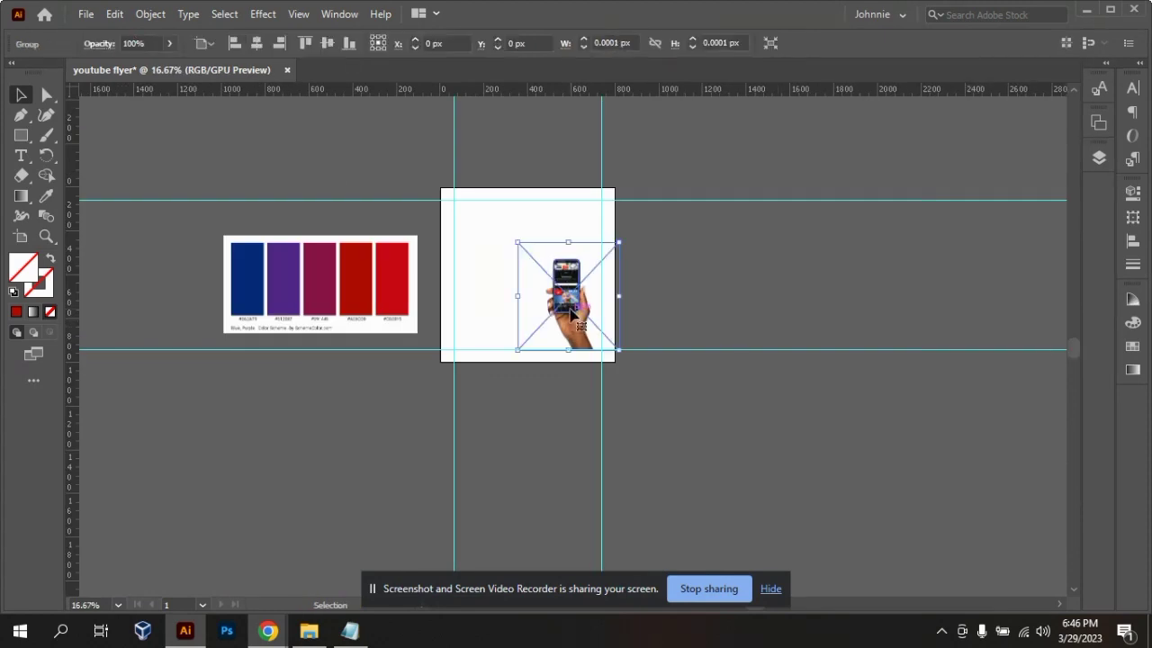
pyautogui.moveTo(568, 349); pyautogui.dragTo(581, 378)
pyautogui.click(764, 344)
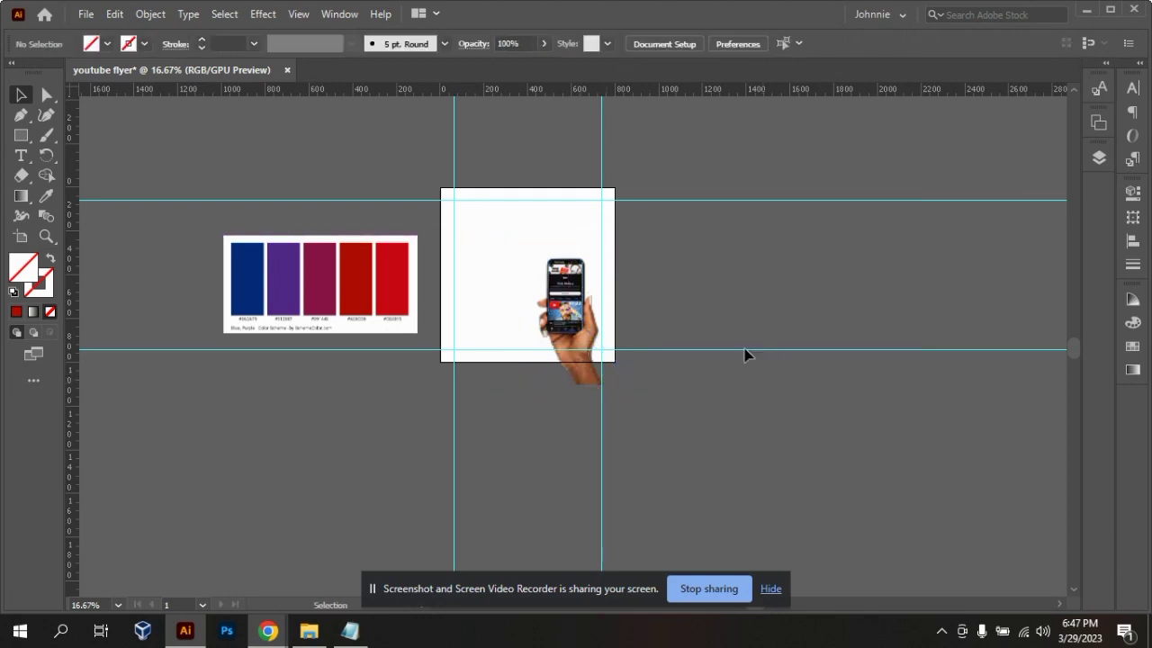
# - Copy the main message "YouTube for Content Creators" from the Notepad notes and return to Illustrator
pyautogui.scroll(2, 1074, 349)
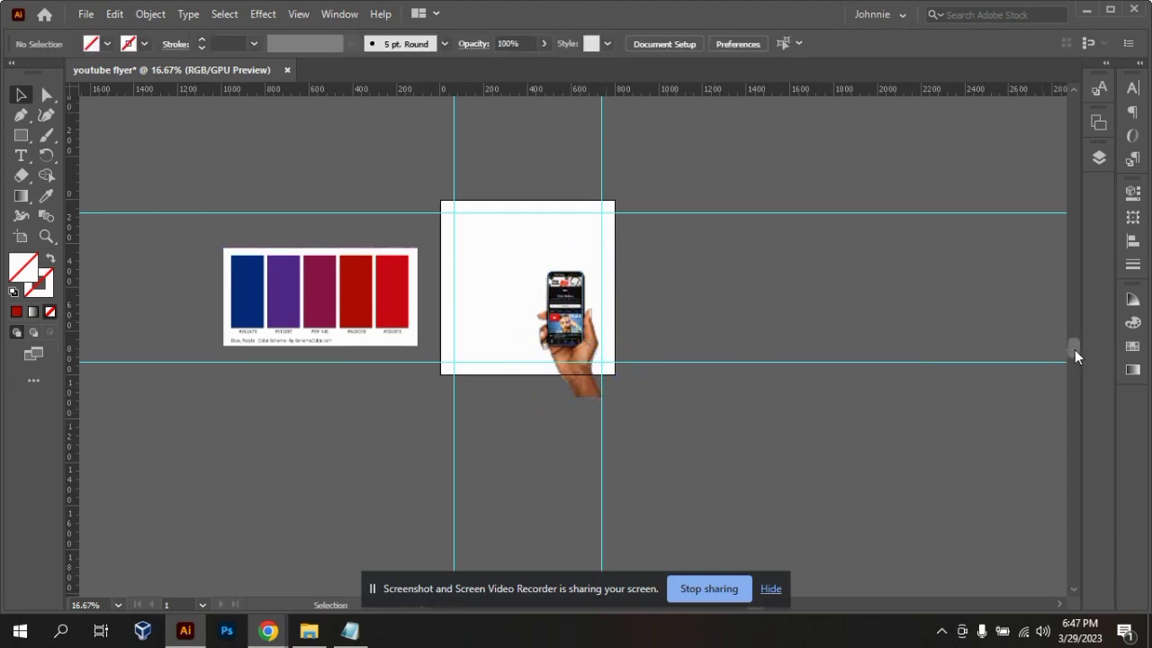
pyautogui.hotkey('ctrl', '=')
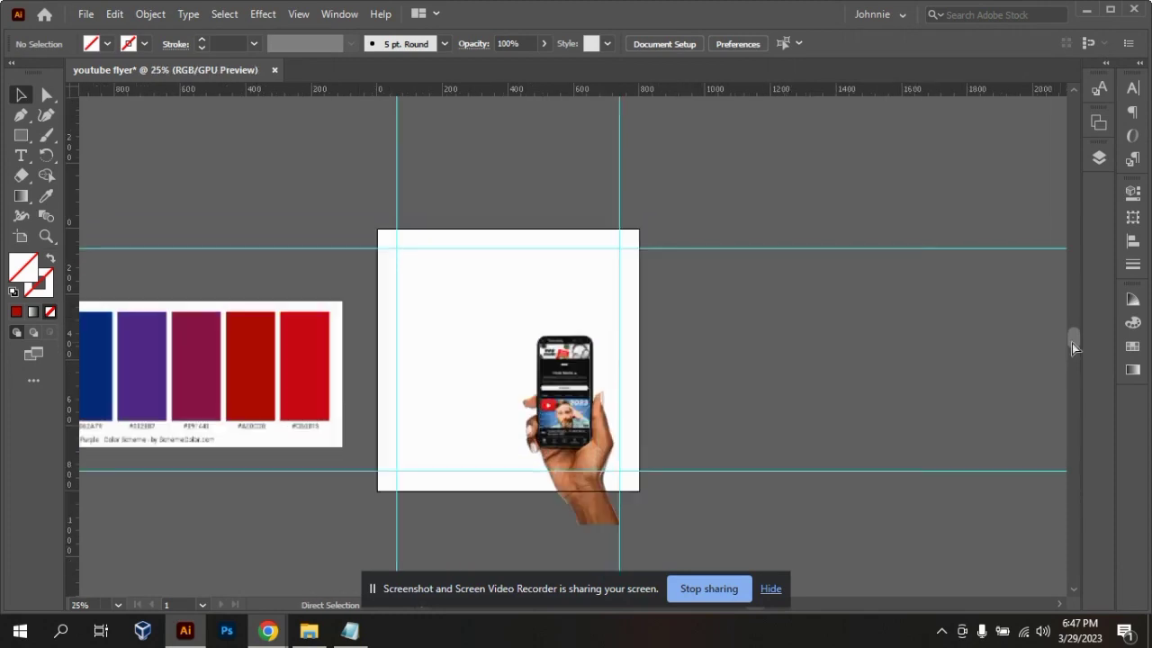
pyautogui.hotkey('ctrl', '=')
pyautogui.moveTo(1071, 342); pyautogui.dragTo(1070, 346)
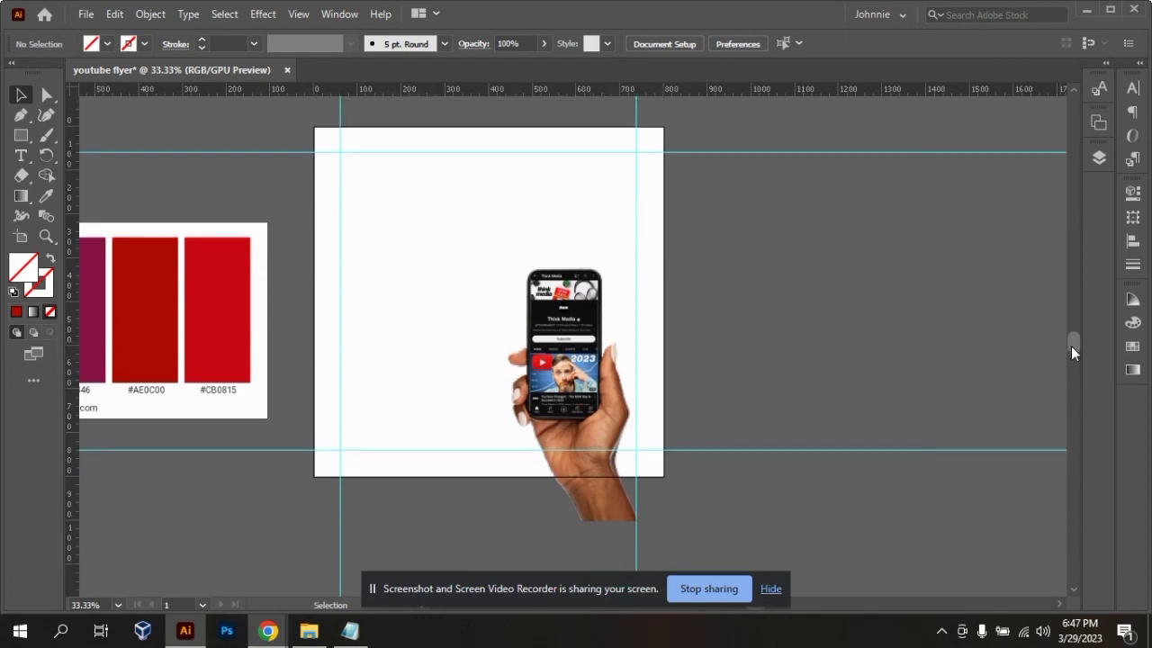
pyautogui.click(350, 631)
pyautogui.moveTo(6, 393); pyautogui.dragTo(181, 393)
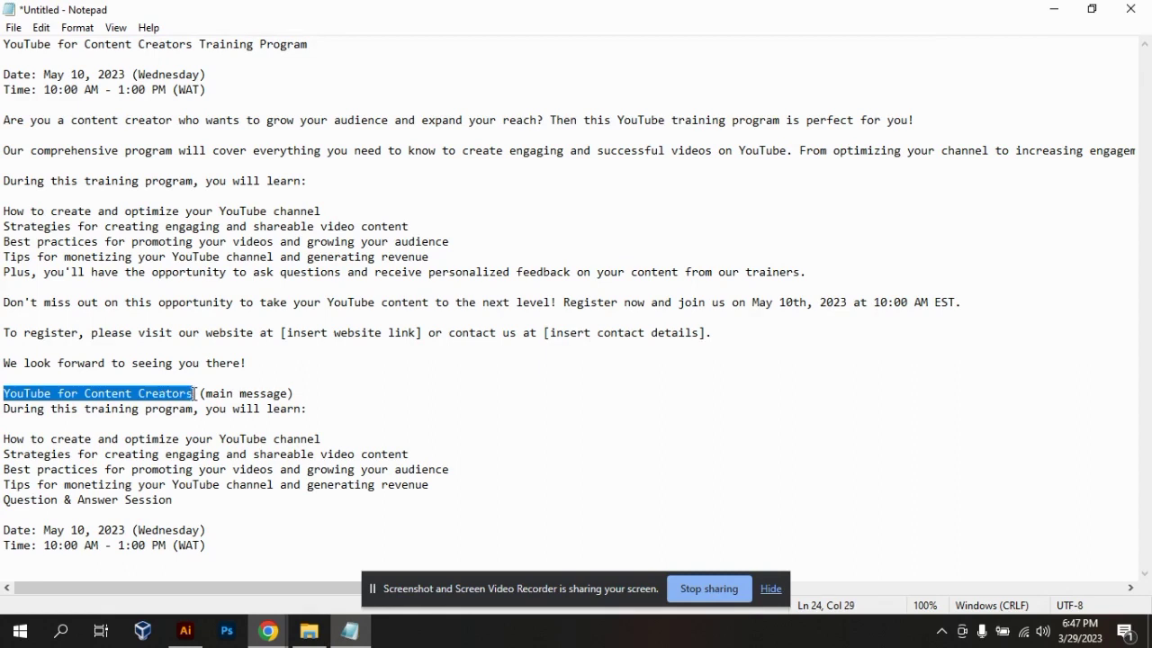
pyautogui.click(185, 631)
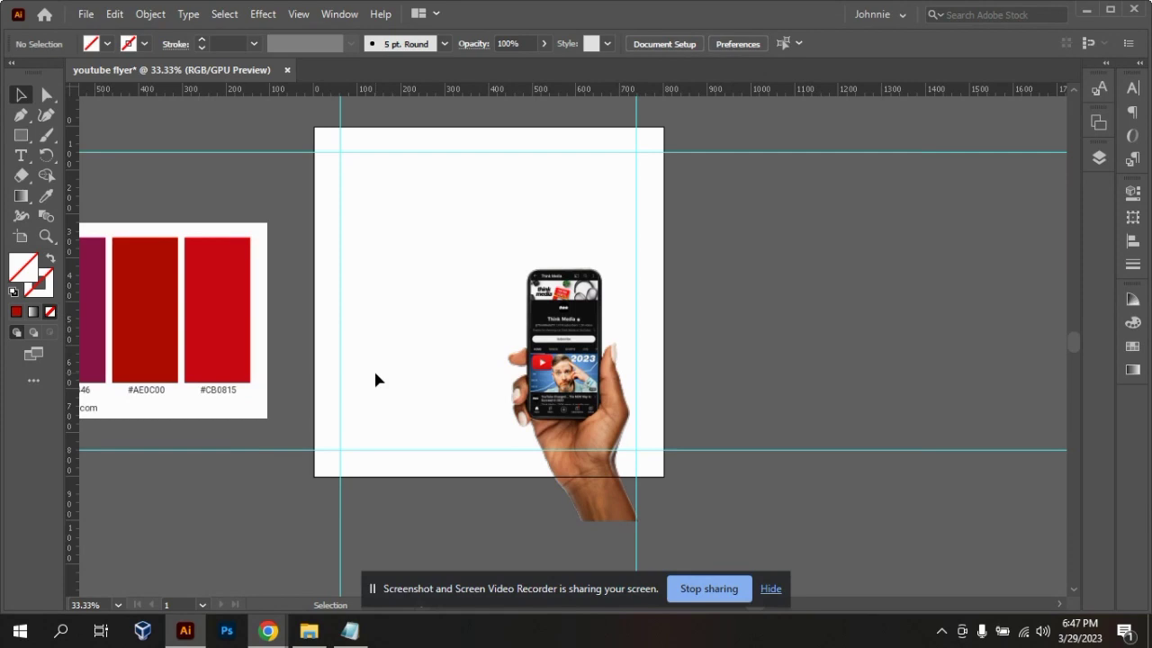
# - Paste the copied main message as a new text object in the upper-left area of the artboard
pyautogui.click(22, 156)
pyautogui.click(388, 241)
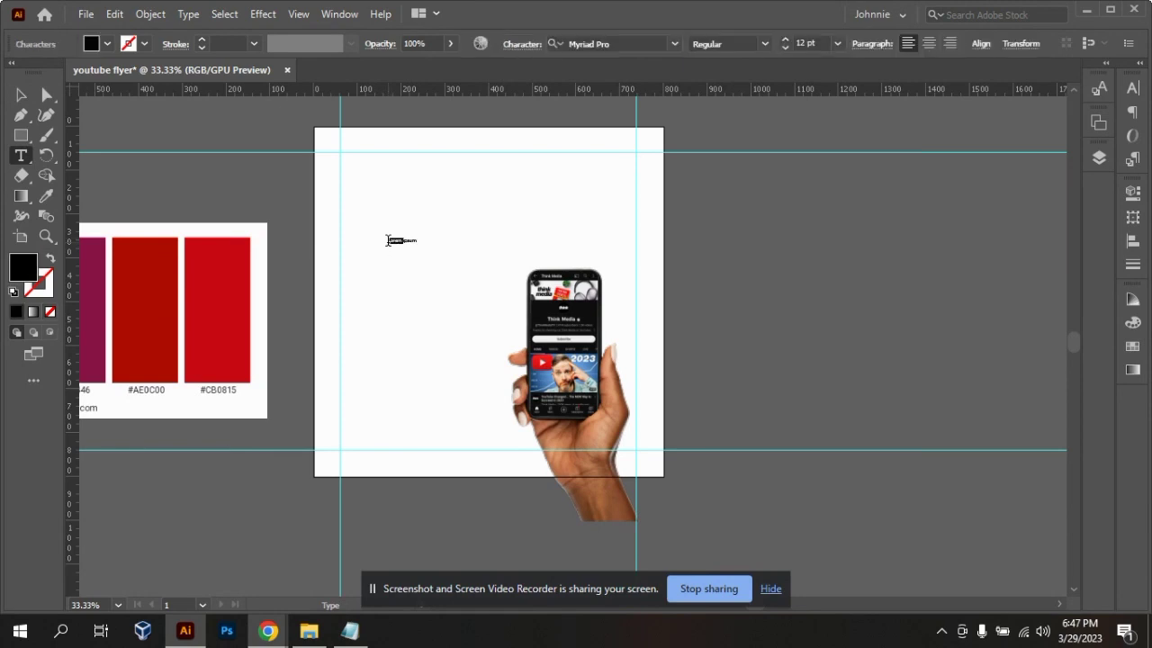
pyautogui.hotkey('ctrl', 'v')
pyautogui.press('Escape')
# - Set the pasted headline "YouTube for Content Creators" in the Aileron font with the Bold style
pyautogui.doubleClick(402, 251)
pyautogui.click(1132, 88)
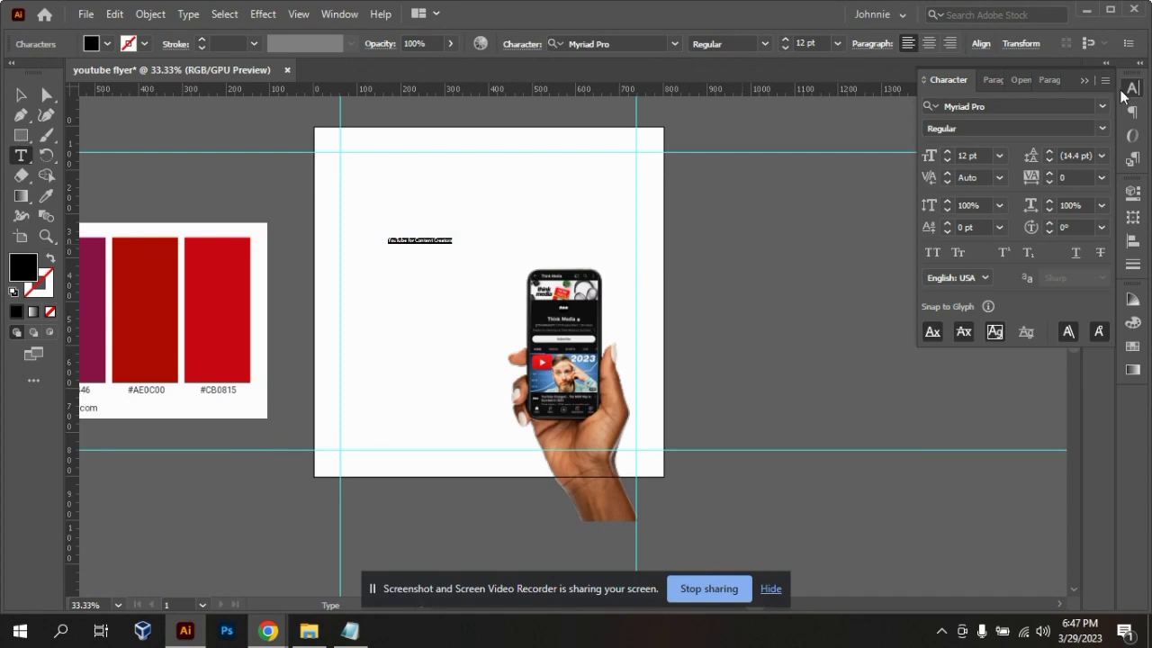
pyautogui.click(1102, 128)
pyautogui.click(1101, 108)
pyautogui.click(1101, 108)
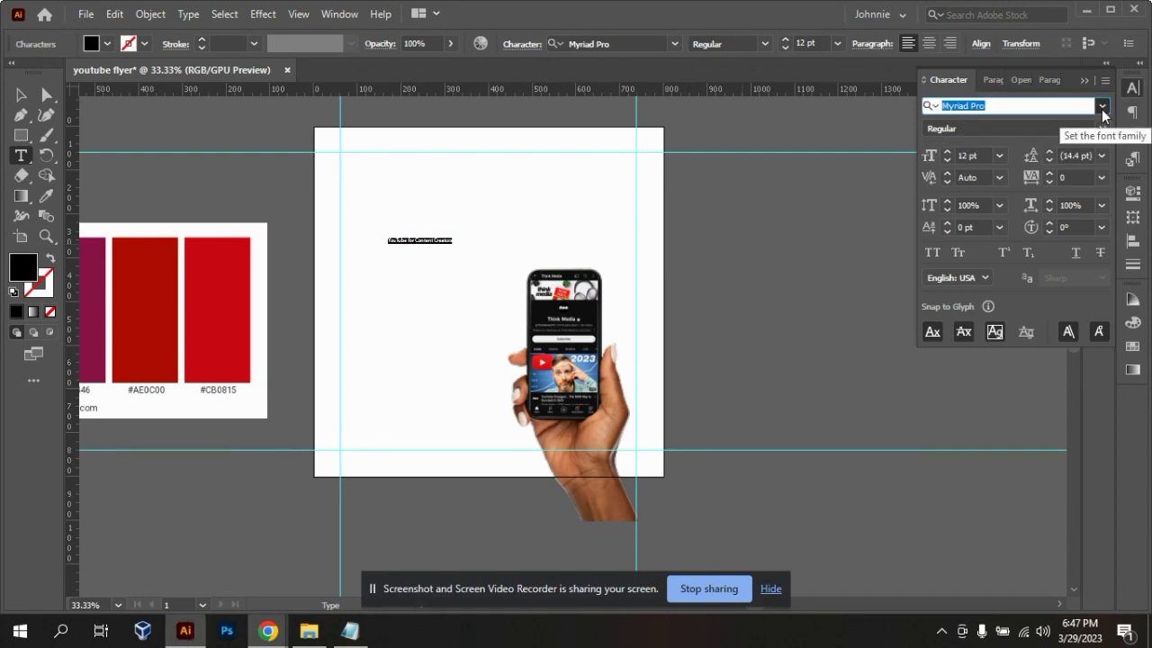
pyautogui.click(1101, 108)
pyautogui.write('ailero')
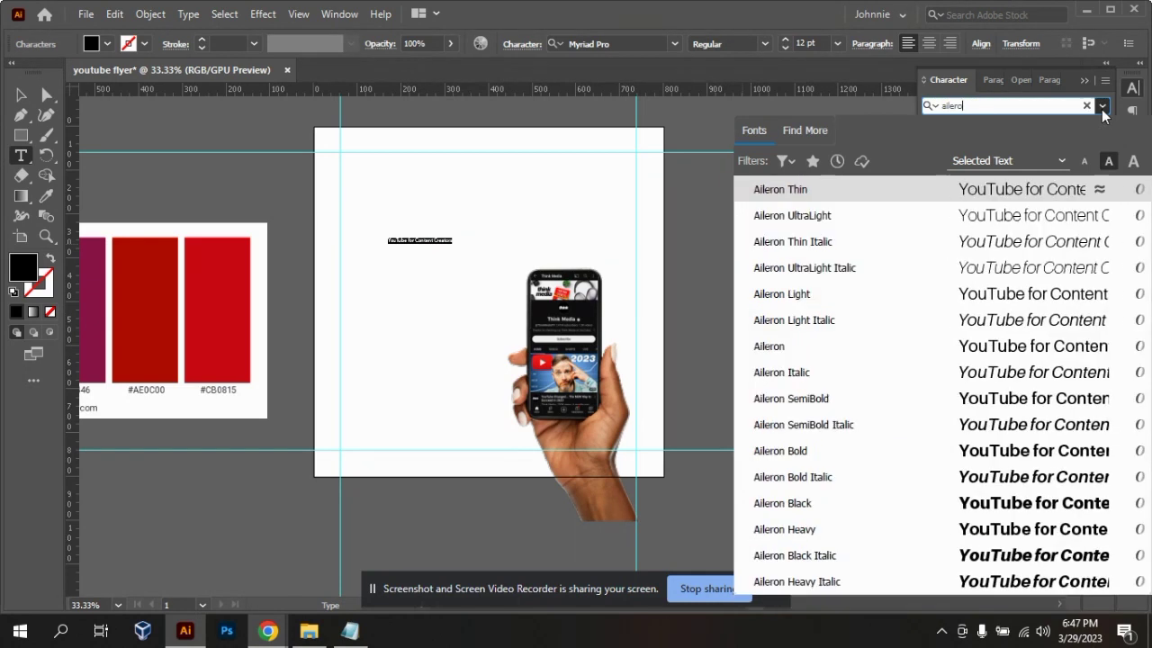
pyautogui.click(851, 465)
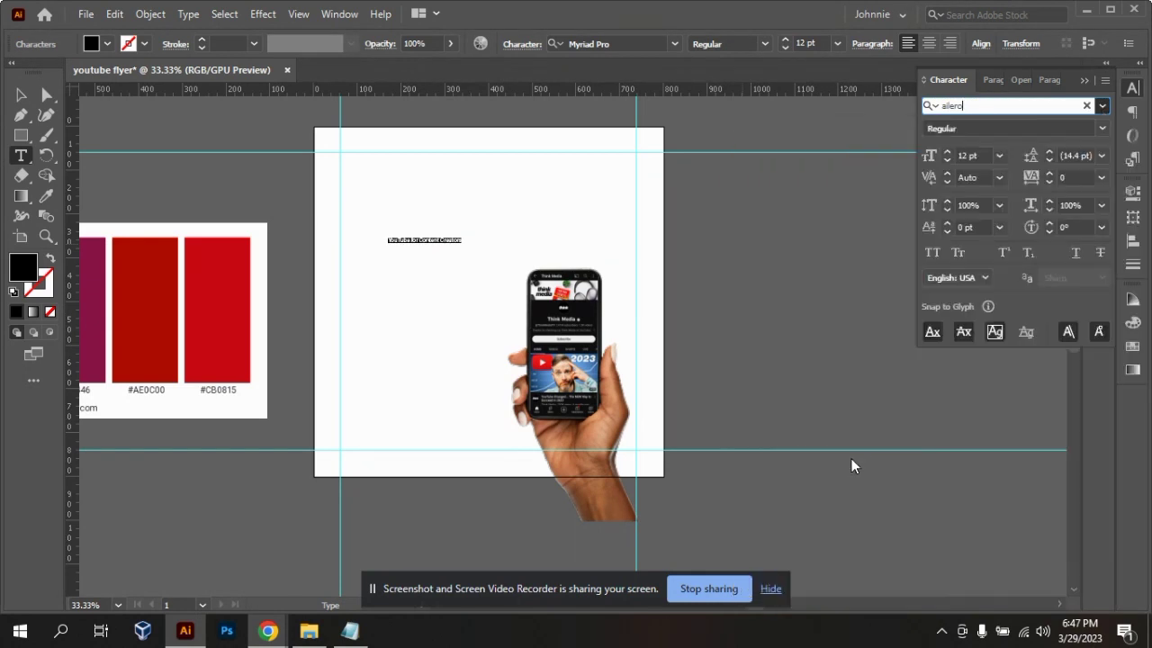
pyautogui.click(1105, 128)
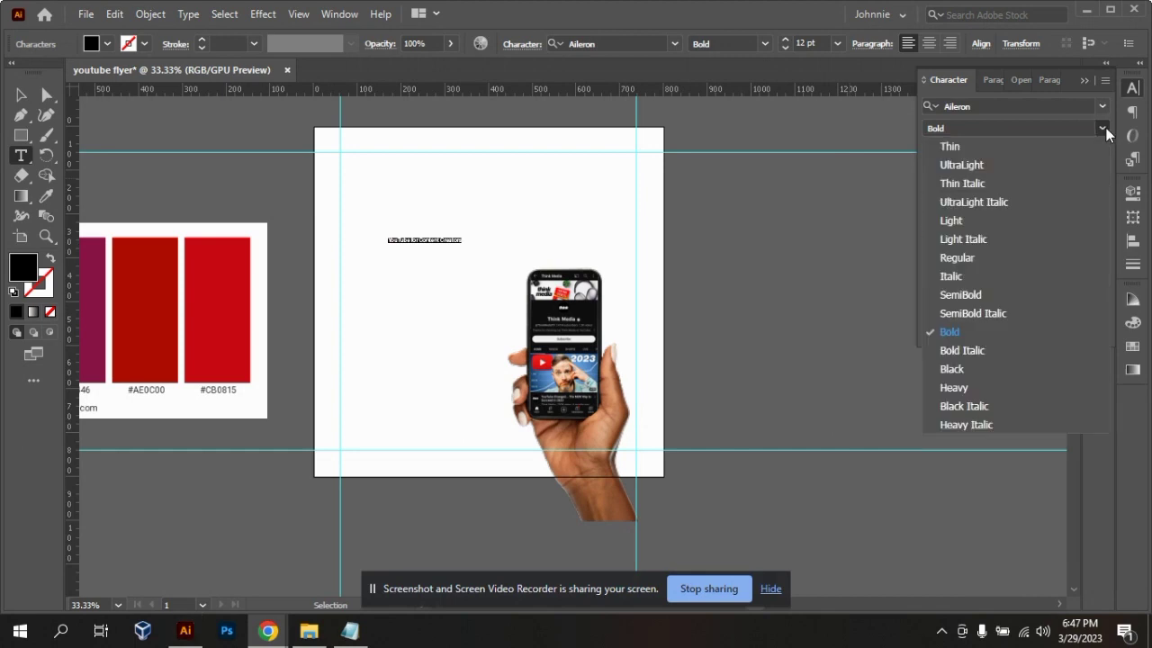
pyautogui.click(996, 332)
# - Set the headline's size to 40 pt and break it onto a second line before "Content Creators"
pyautogui.click(992, 156)
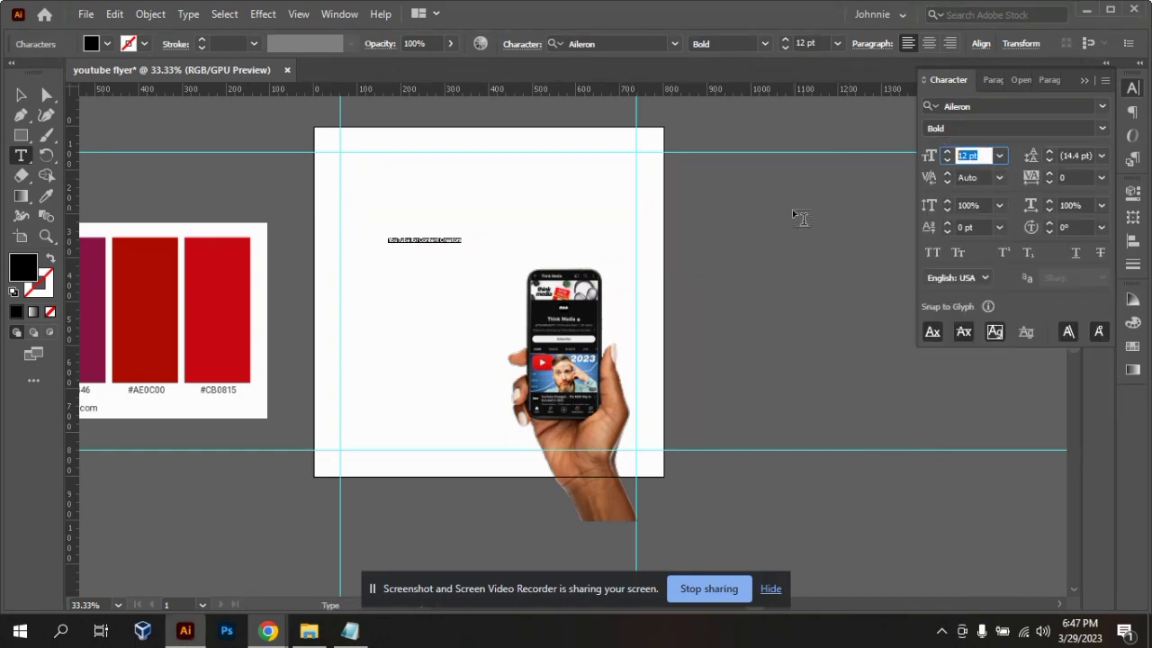
pyautogui.write('40')
pyautogui.press('Return')
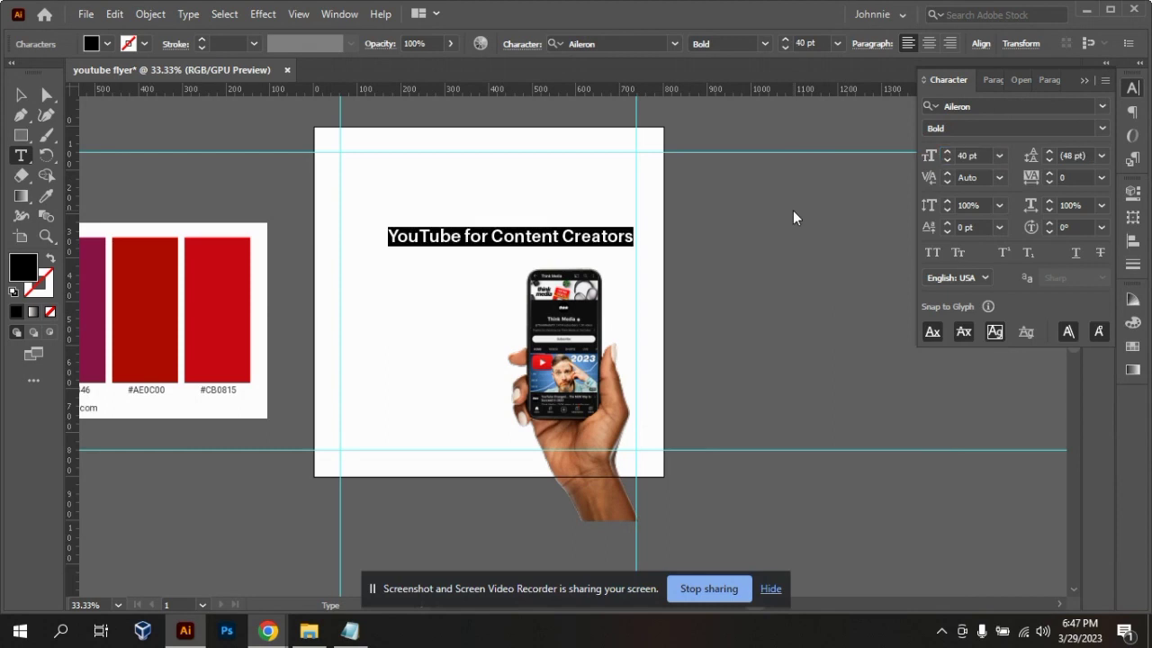
pyautogui.click(492, 236)
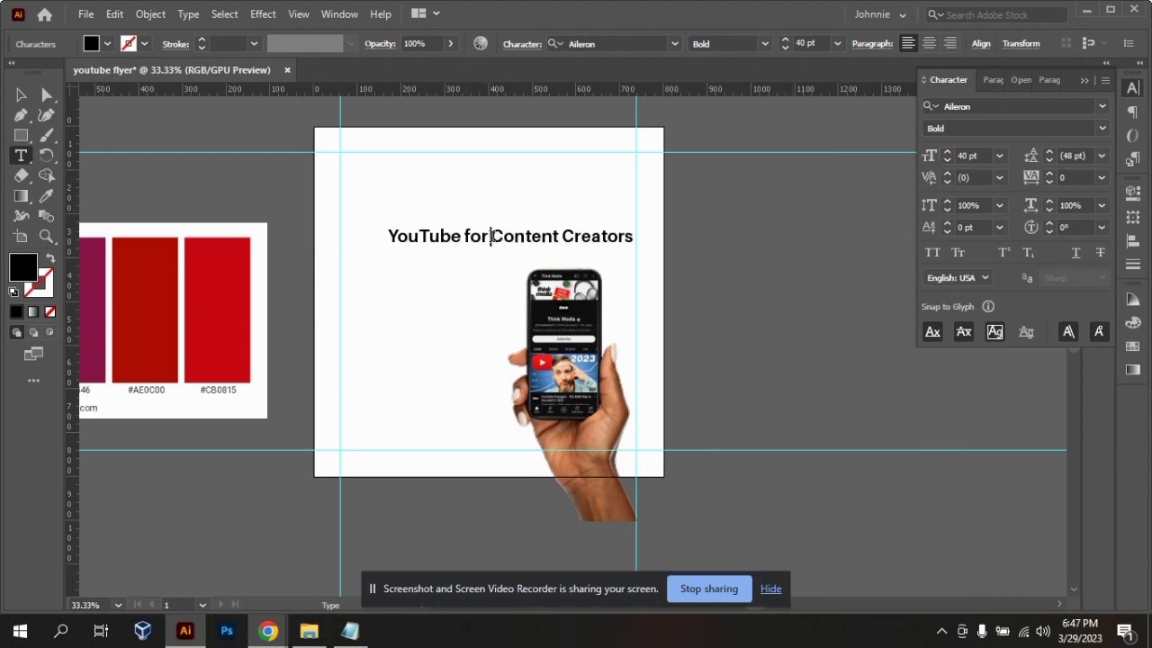
pyautogui.press('Return')
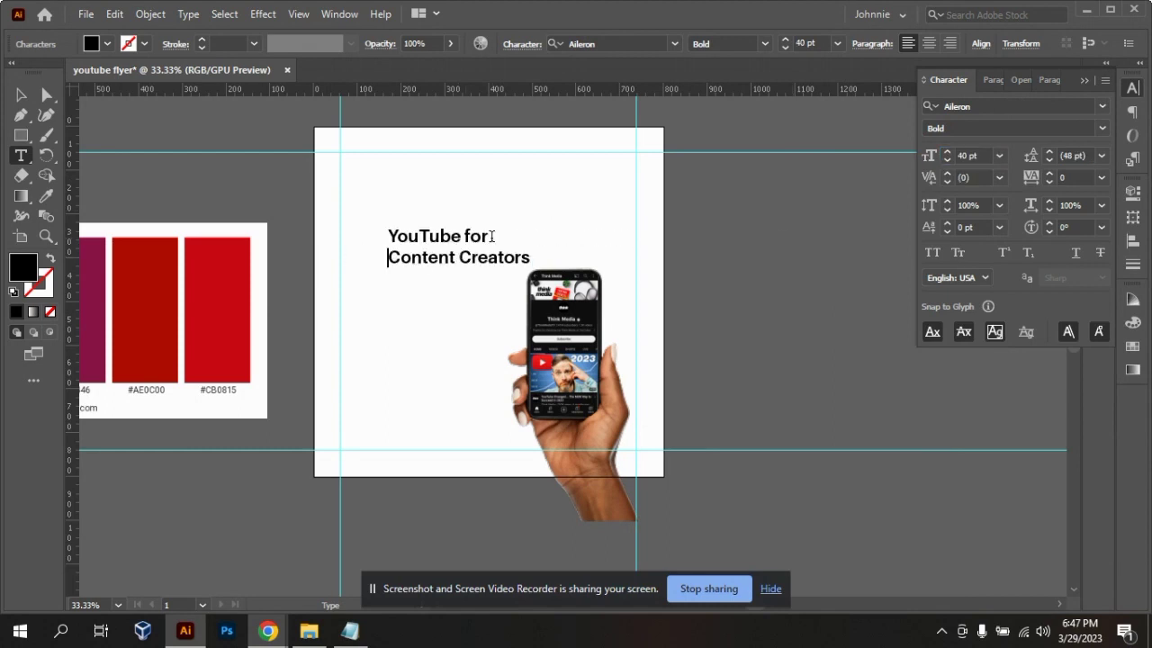
# - Delete the word "for" from the headline's first line
pyautogui.hotkey('ctrl', '=')
pyautogui.hotkey('ctrl', '-')
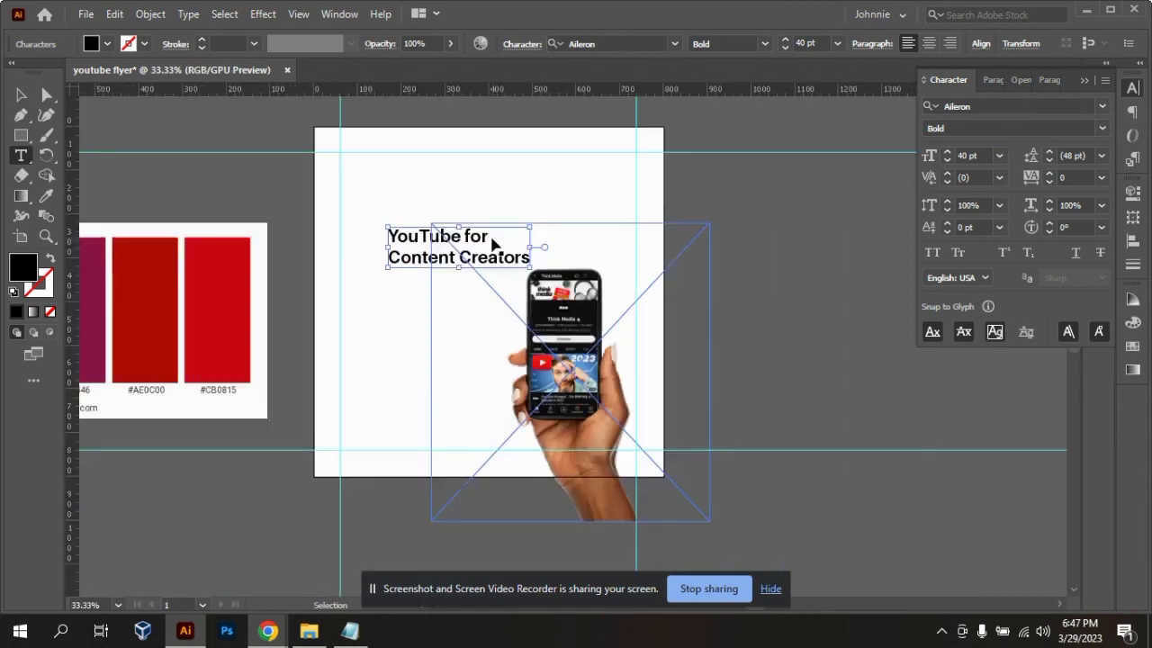
pyautogui.hotkey('ctrl', '=')
pyautogui.hotkey('ctrl', '-')
pyautogui.hotkey('ctrl', '=')
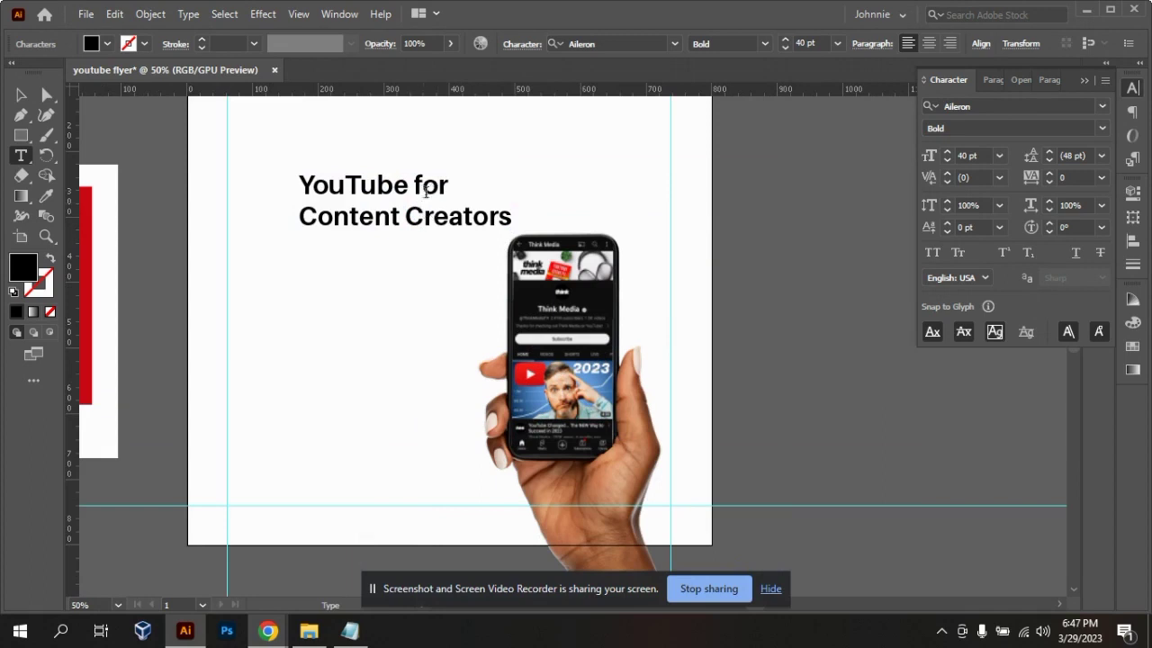
pyautogui.moveTo(418, 186); pyautogui.dragTo(469, 186)
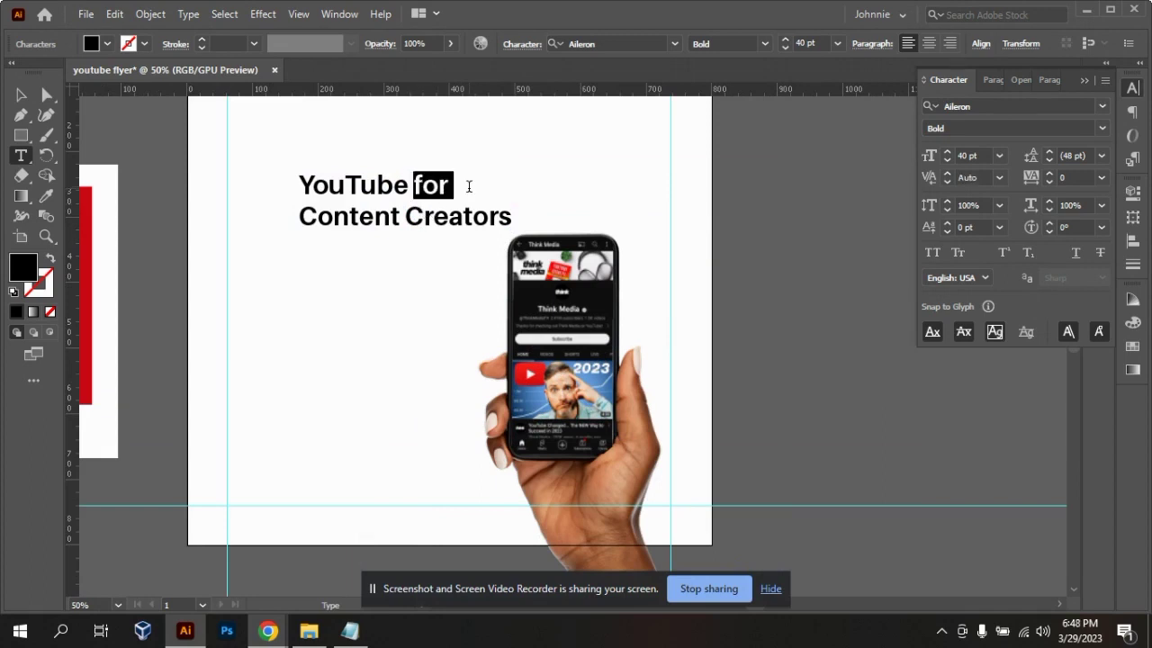
pyautogui.press('BackSpace')
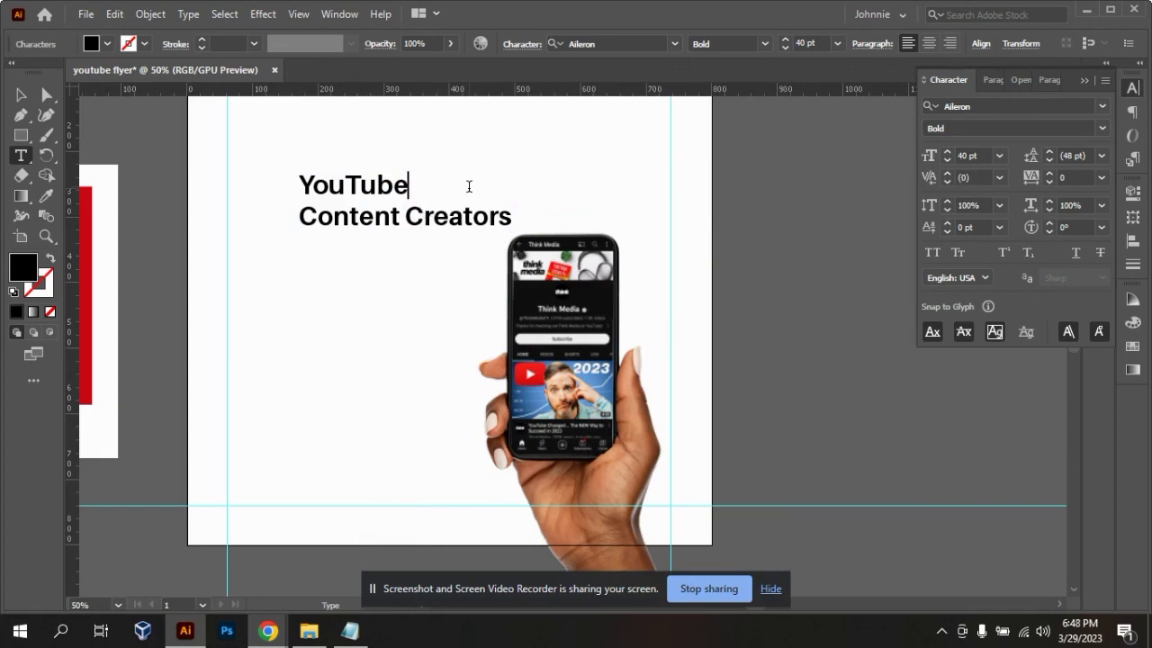
pyautogui.press('Escape')
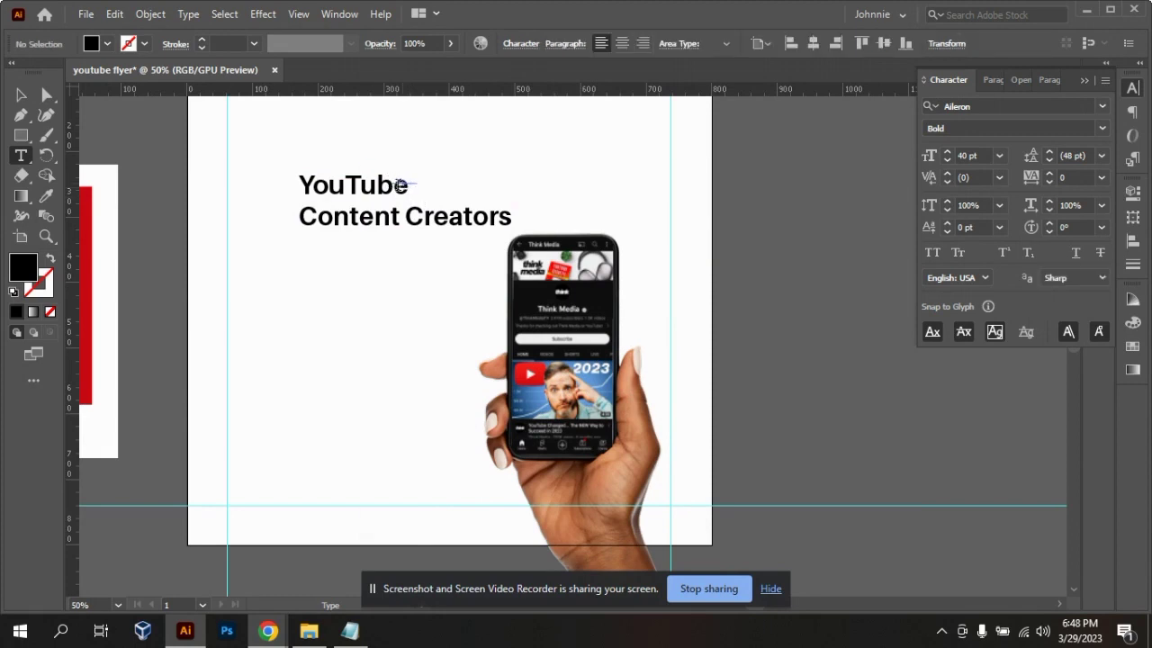
pyautogui.doubleClick(20, 95)
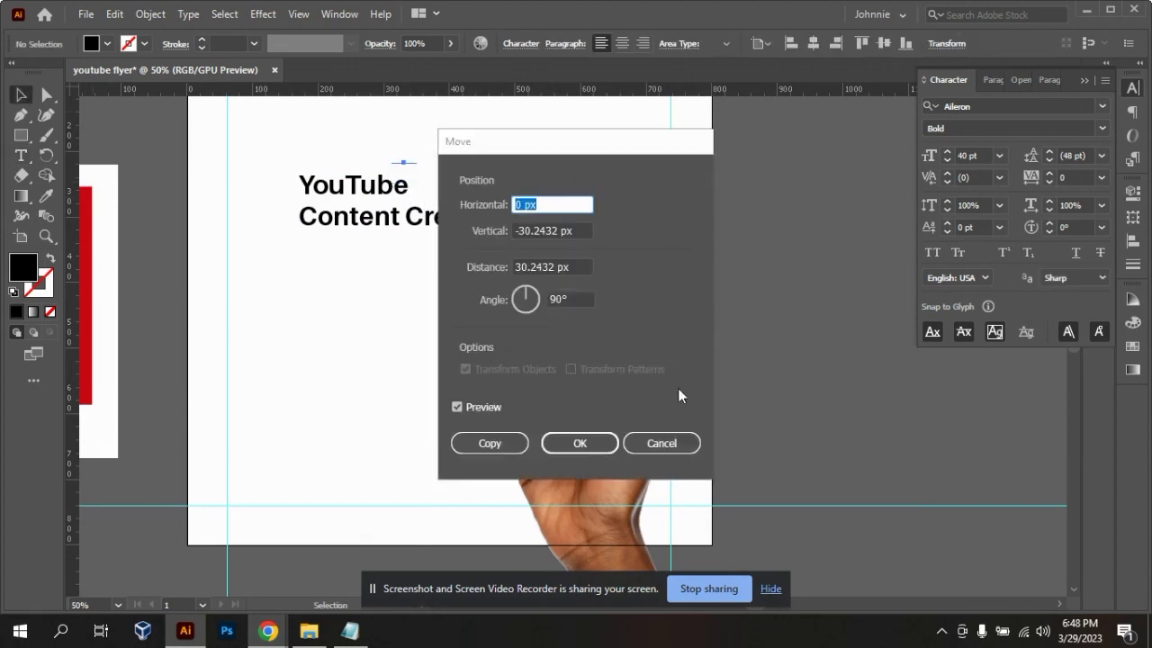
pyautogui.click(667, 445)
pyautogui.press('t')
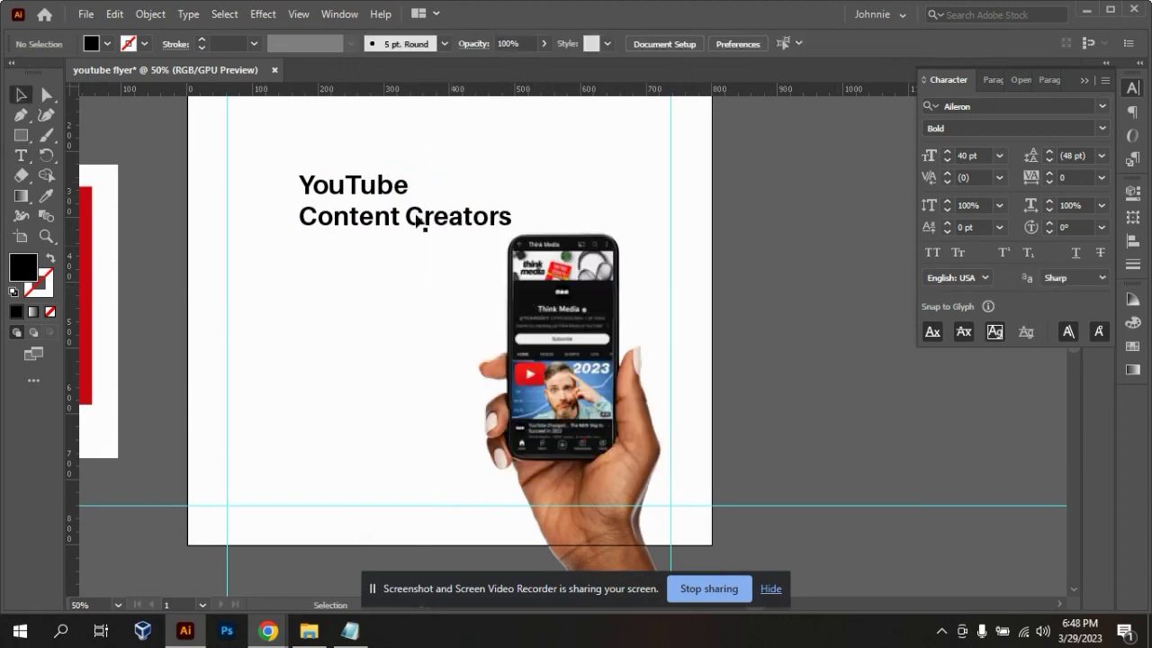
pyautogui.click(376, 189)
pyautogui.moveTo(409, 186)
pyautogui.mouseDown()
pyautogui.moveTo(226, 129)
pyautogui.moveTo(13, 90)
pyautogui.mouseUp()
pyautogui.hotkey('ctrl', 'z')
pyautogui.click(21, 96)
pyautogui.doubleClick(455, 188)
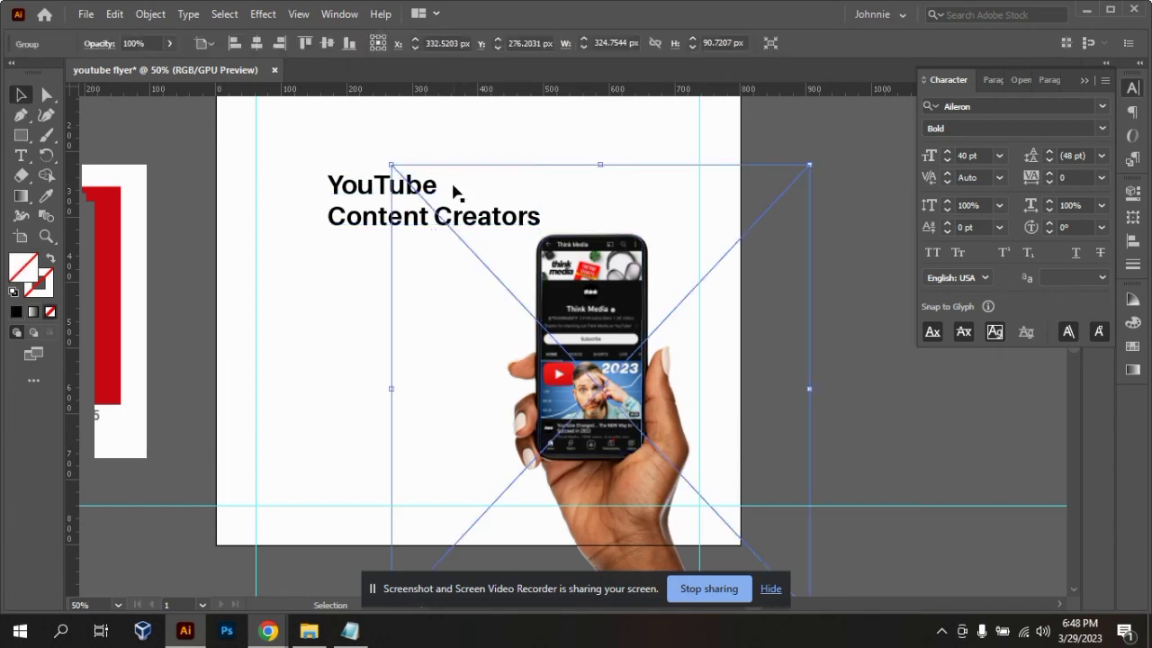
pyautogui.doubleClick(858, 309)
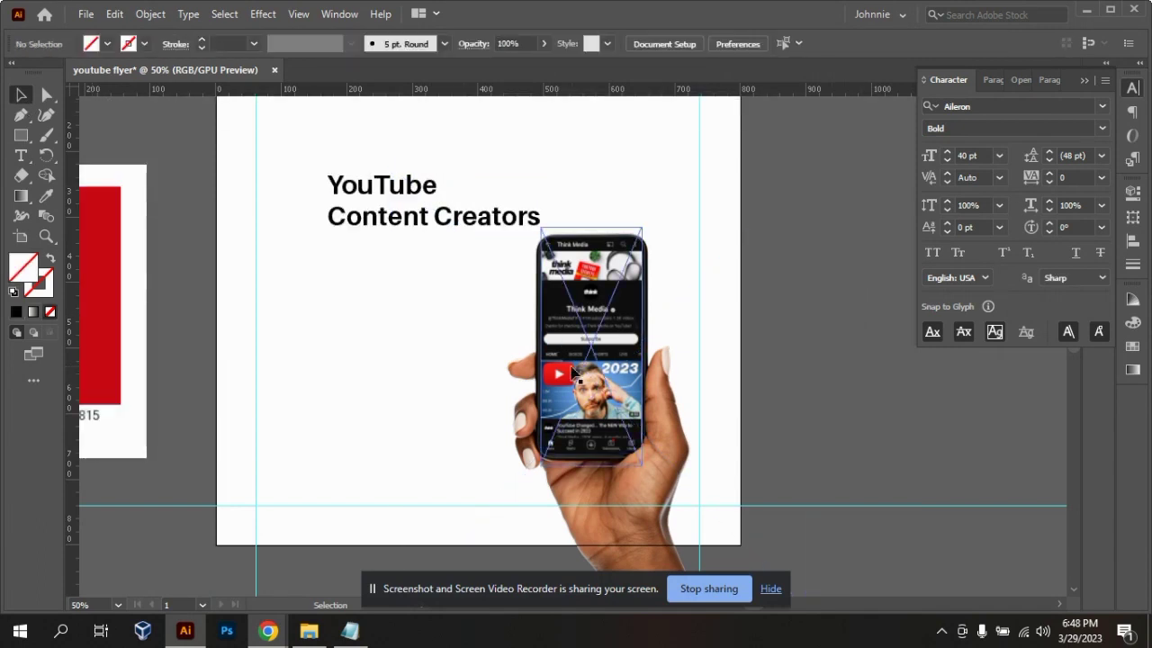
pyautogui.click(545, 450)
pyautogui.click(870, 382)
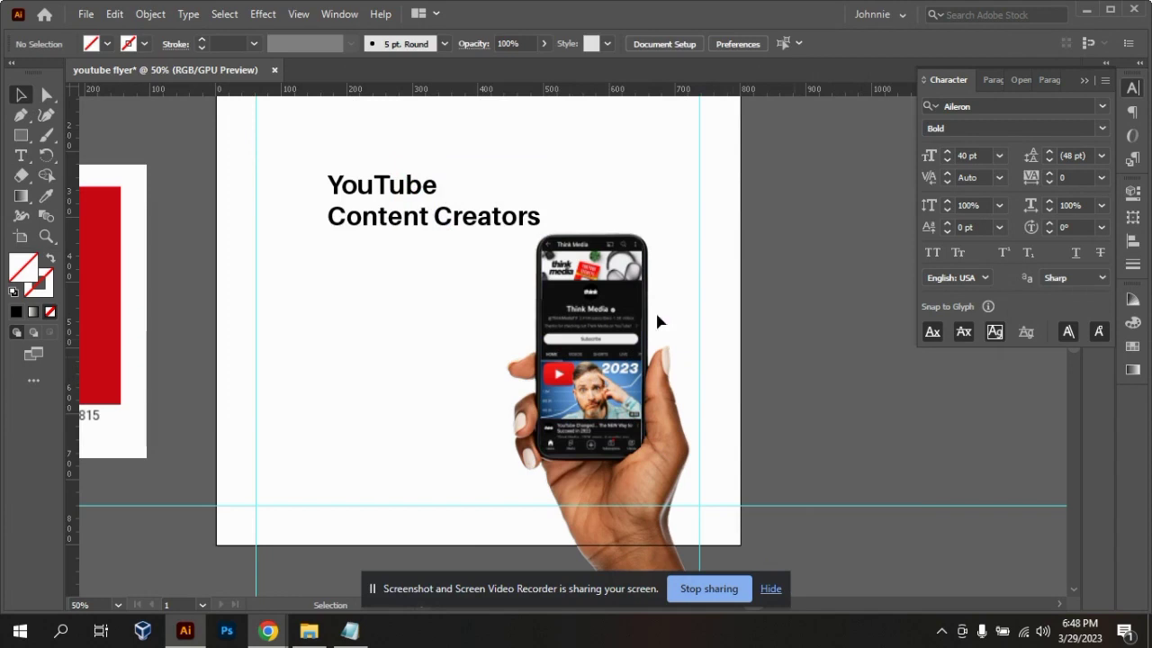
# - Try to place the text cursor directly after "YouTube" in the headline
pyautogui.press('t')
pyautogui.click(442, 187)
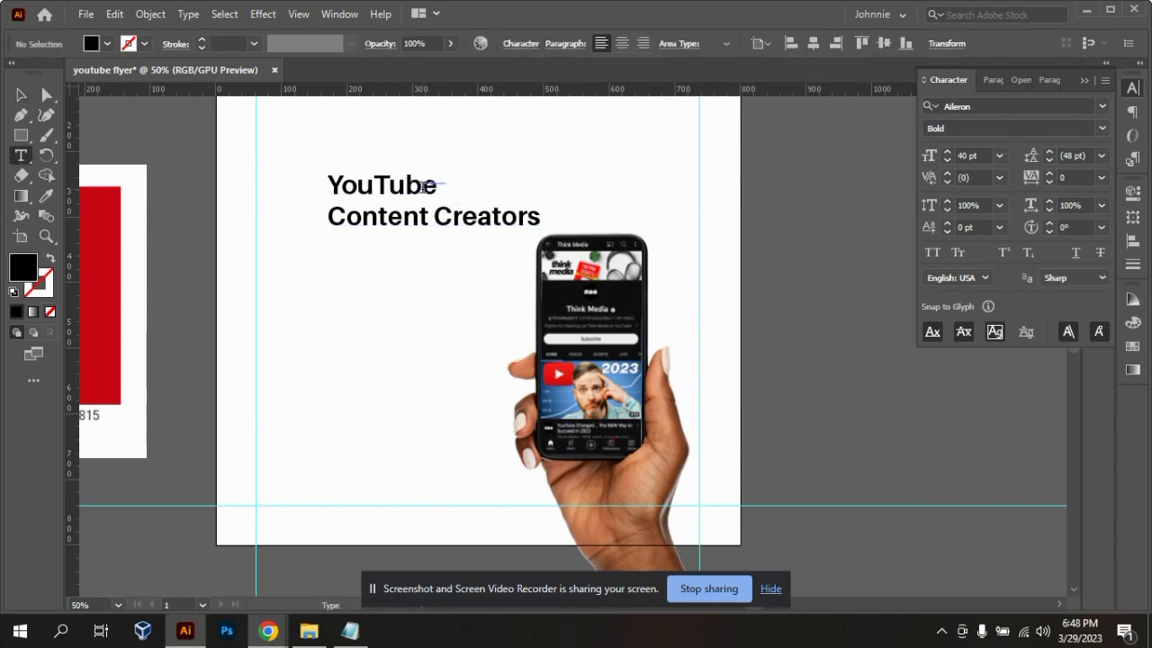
pyautogui.click(384, 183)
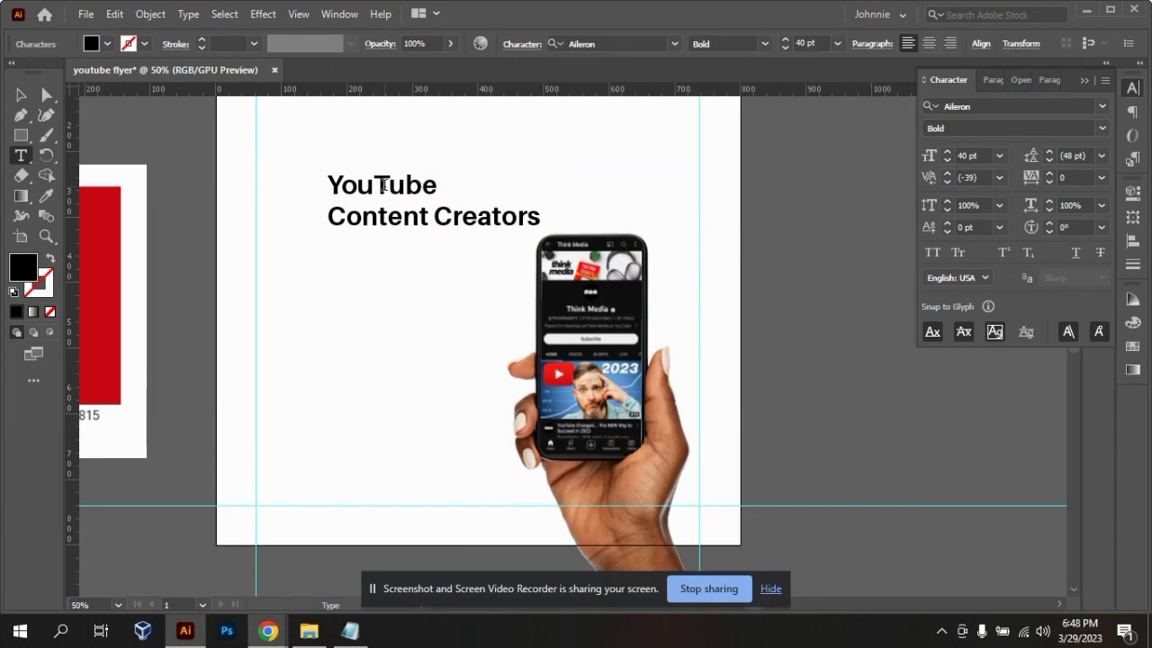
pyautogui.click(434, 184)
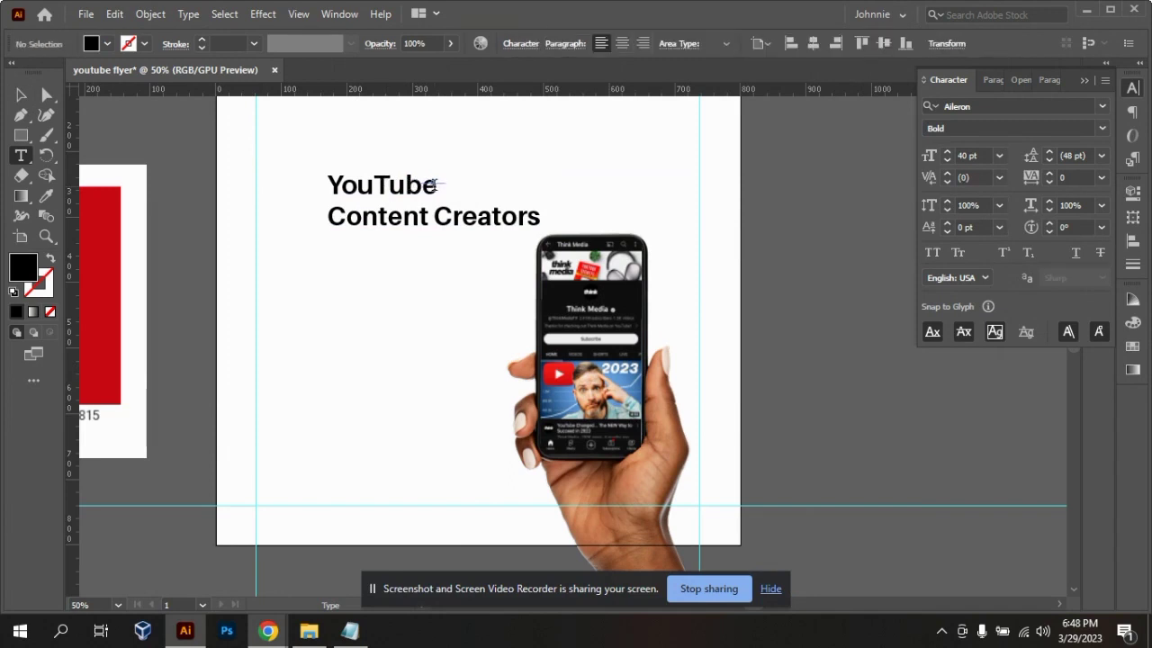
pyautogui.click(19, 94)
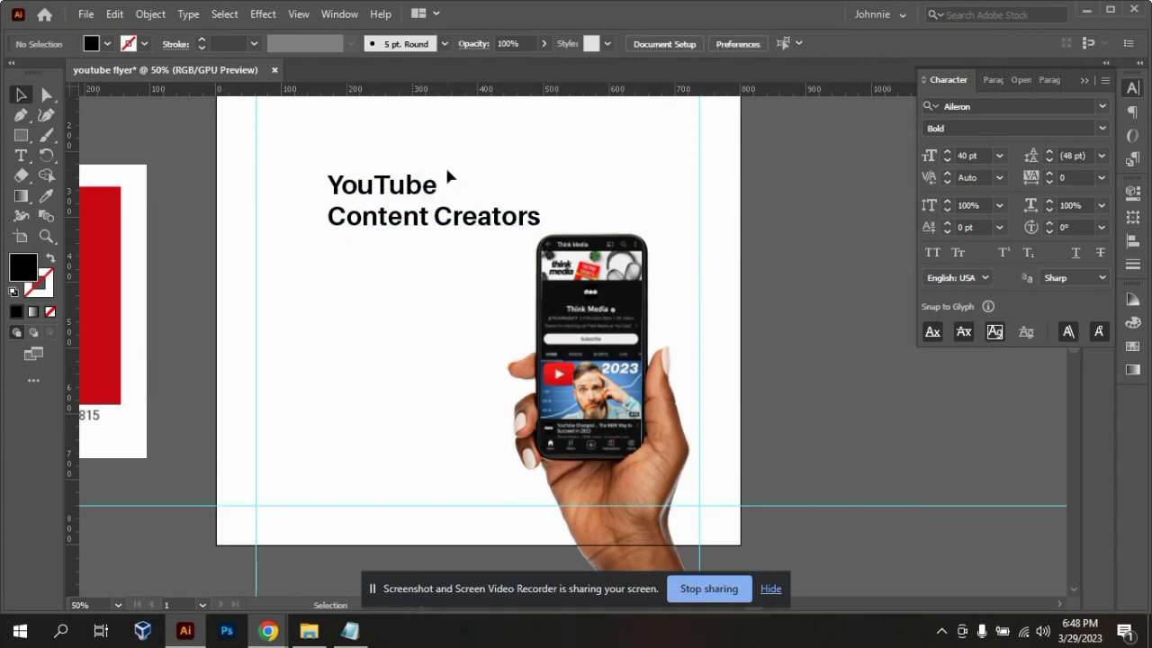
pyautogui.click(429, 182)
pyautogui.doubleClick(430, 185)
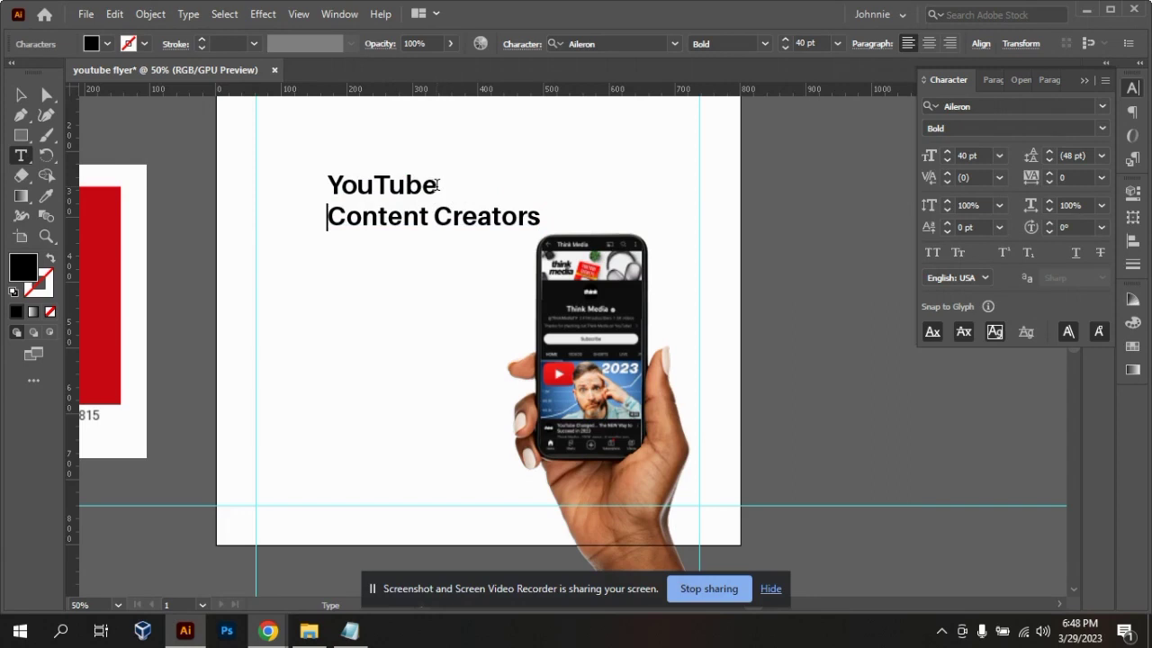
# - Restore the headline to "YouTube for" above "Content Creators"
pyautogui.press('BackSpace')
pyautogui.write('for Content Creators')
pyautogui.press('Return')
pyautogui.press('Escape')
pyautogui.hotkey('ctrl', '-')
pyautogui.hotkey('ctrl', '-')
pyautogui.hotkey('ctrl', '+')
pyautogui.hotkey('ctrl', 'shift', 'a')
pyautogui.click(20, 96)
pyautogui.hotkey('ctrl', 'z')
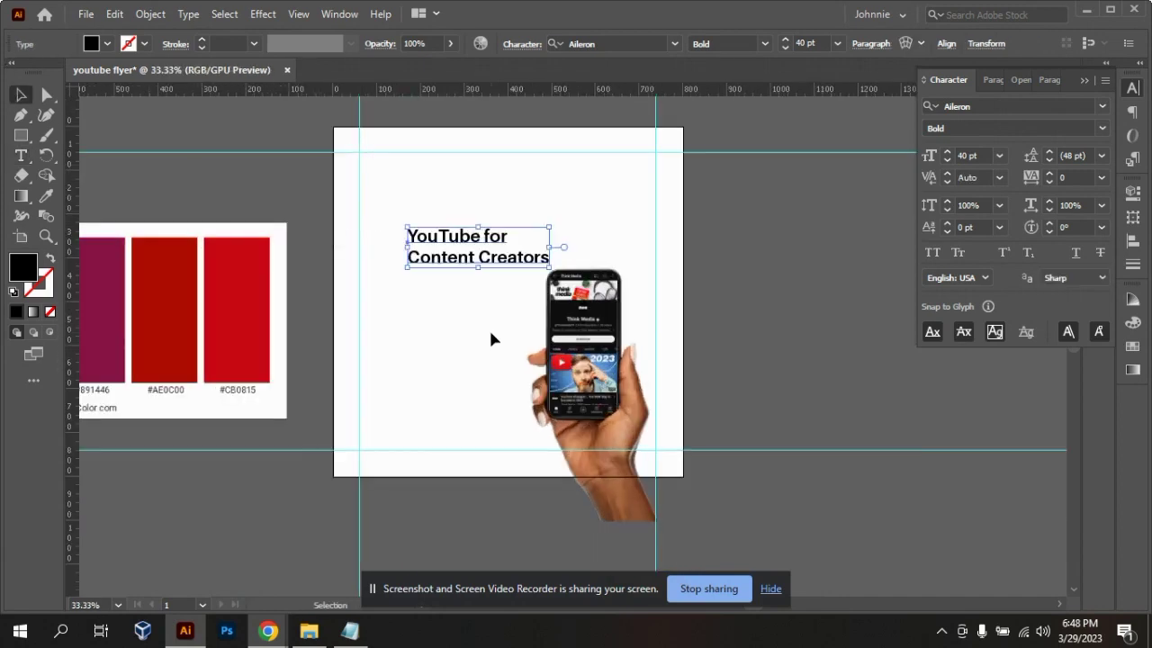
# - Enlarge the headline to about one and a half times its size and align it with the artboard's left margin guide, above the phone
pyautogui.moveTo(549, 263); pyautogui.dragTo(617, 287)
pyautogui.moveTo(513, 243); pyautogui.dragTo(516, 245)
pyautogui.moveTo(474, 245); pyautogui.dragTo(450, 232)
pyautogui.click(789, 314)
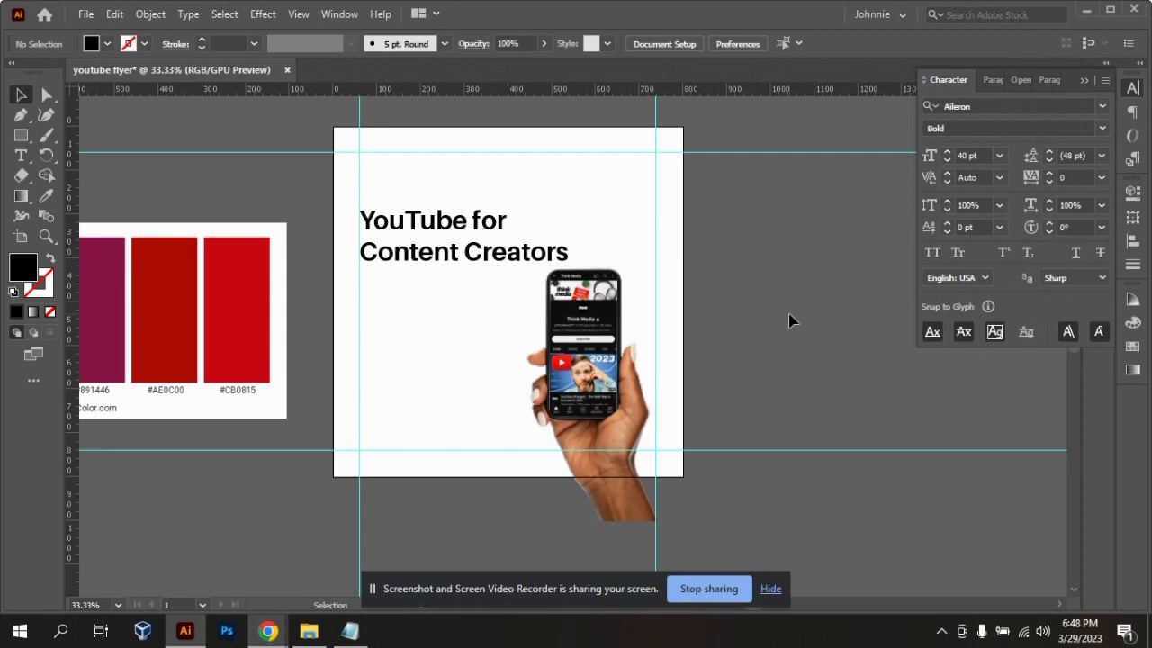
pyautogui.hotkey('ctrl', '+')
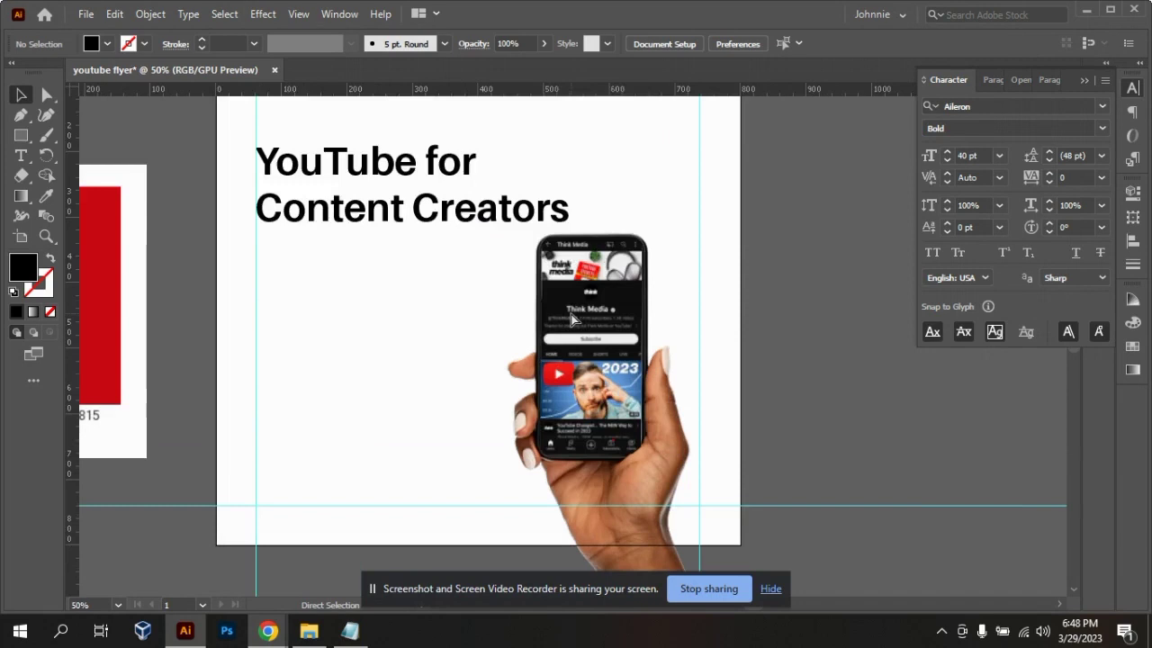
pyautogui.hotkey('ctrl', '-')
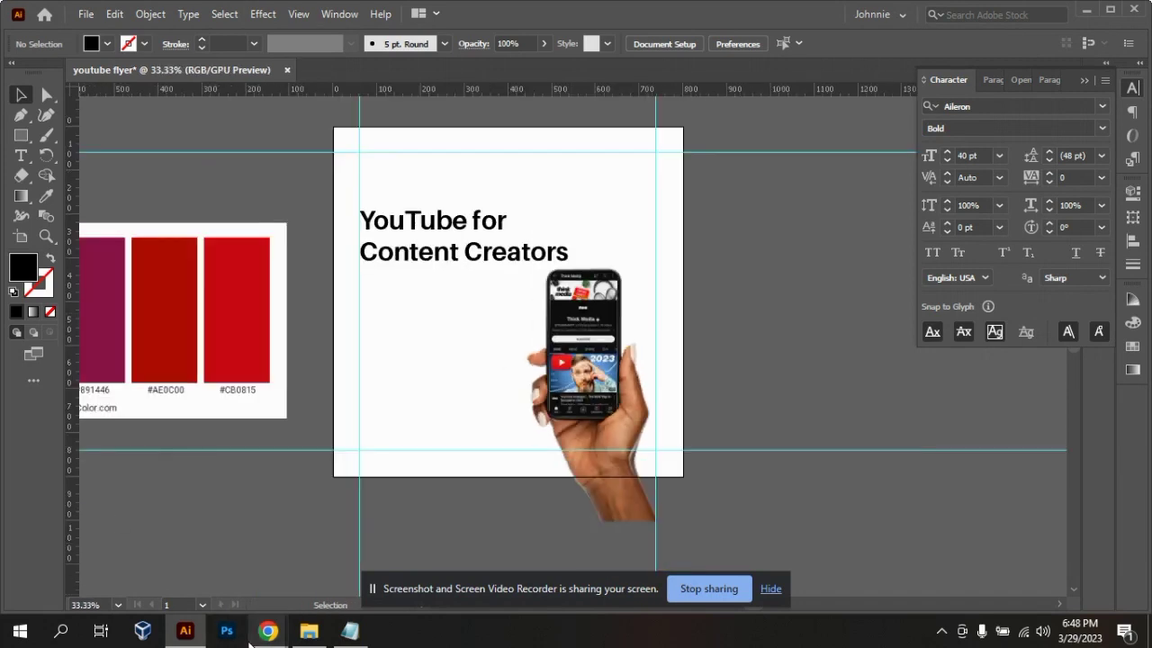
# - Copy "During this training program, you will learn:" from the Notepad notes, paste it in Illustrator and place it under the headline at the left margin guide
pyautogui.click(349, 633)
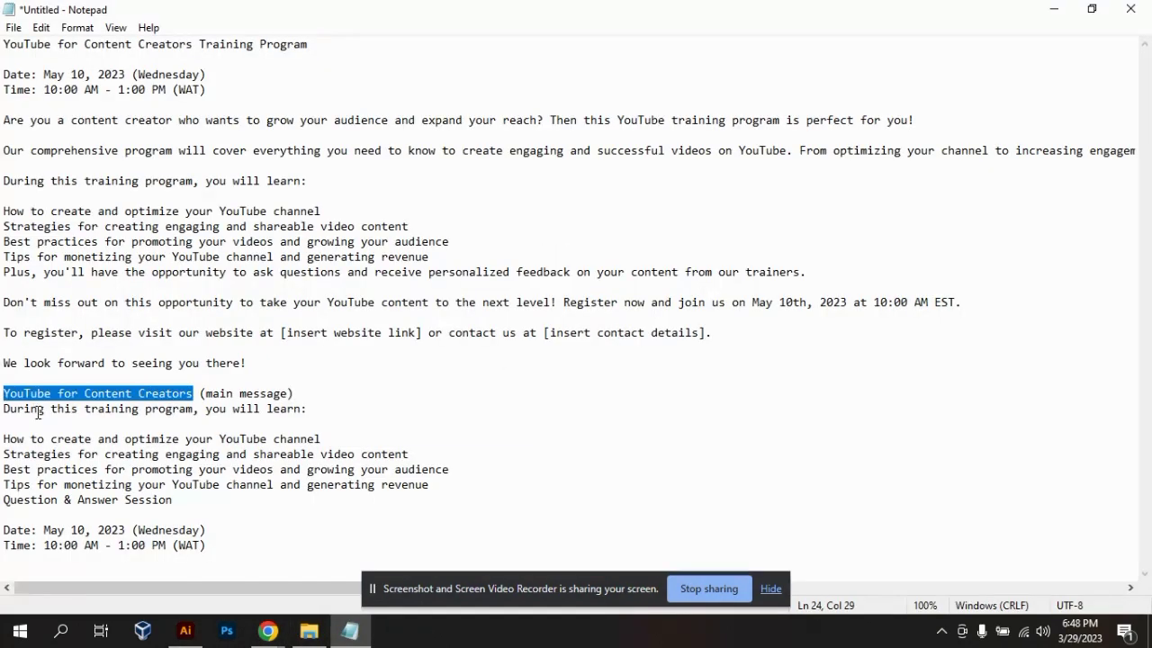
pyautogui.moveTo(4, 409); pyautogui.dragTo(305, 419)
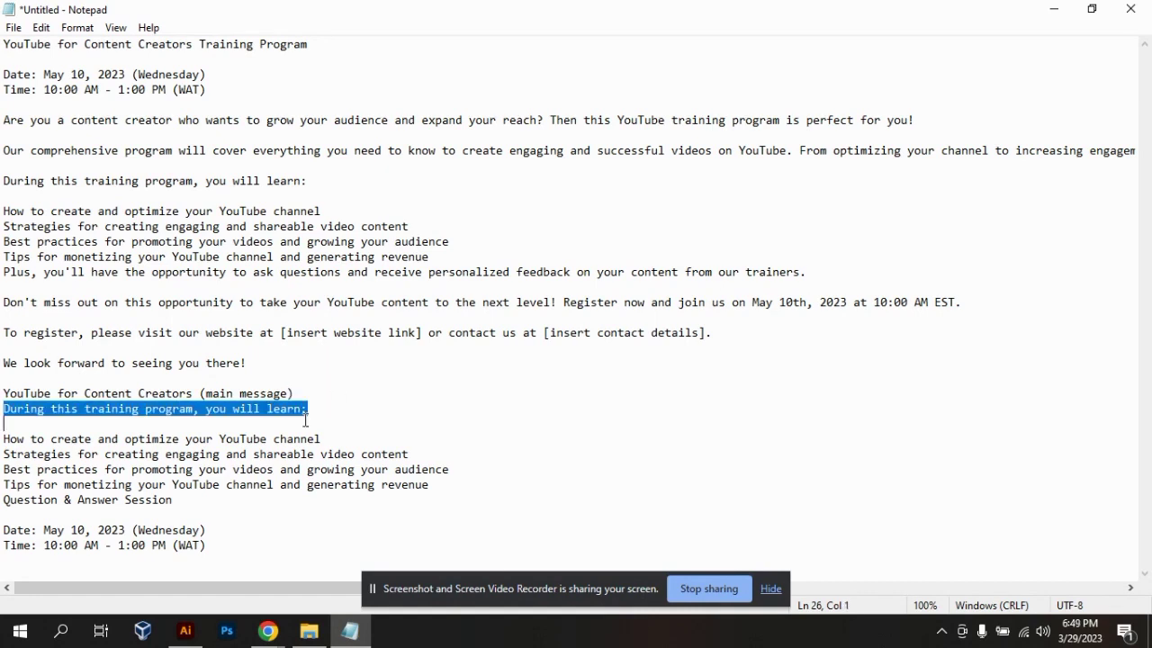
pyautogui.click(190, 633)
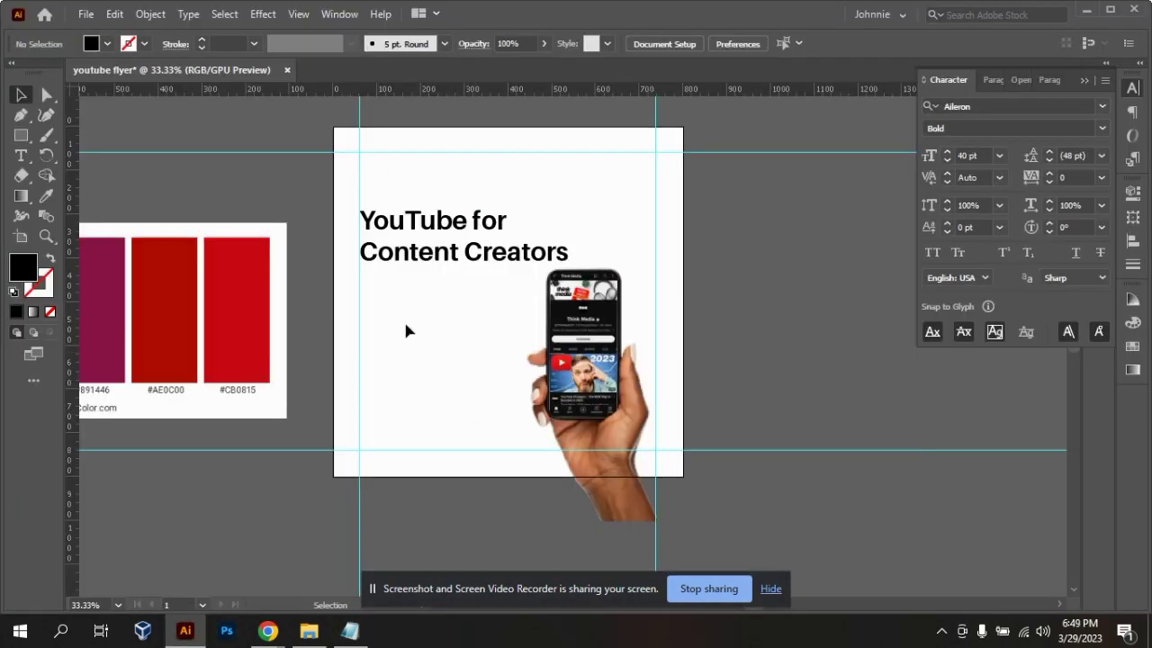
pyautogui.hotkey('ctrl', 'v')
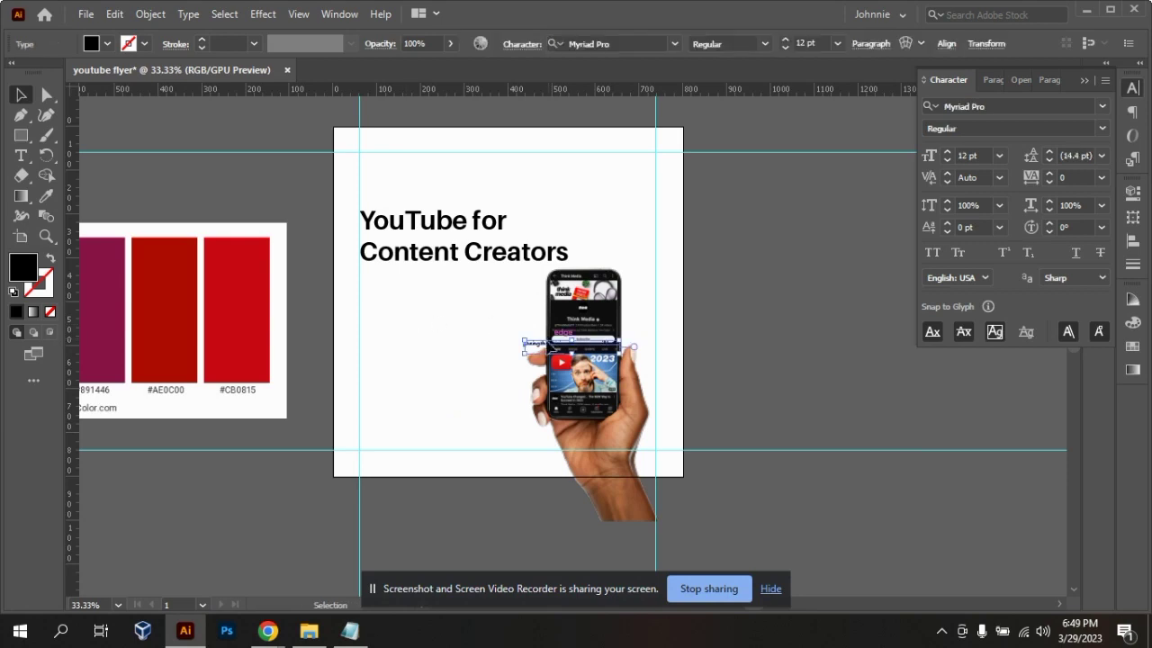
pyautogui.moveTo(537, 343); pyautogui.dragTo(381, 287)
pyautogui.moveTo(462, 290); pyautogui.dragTo(458, 286)
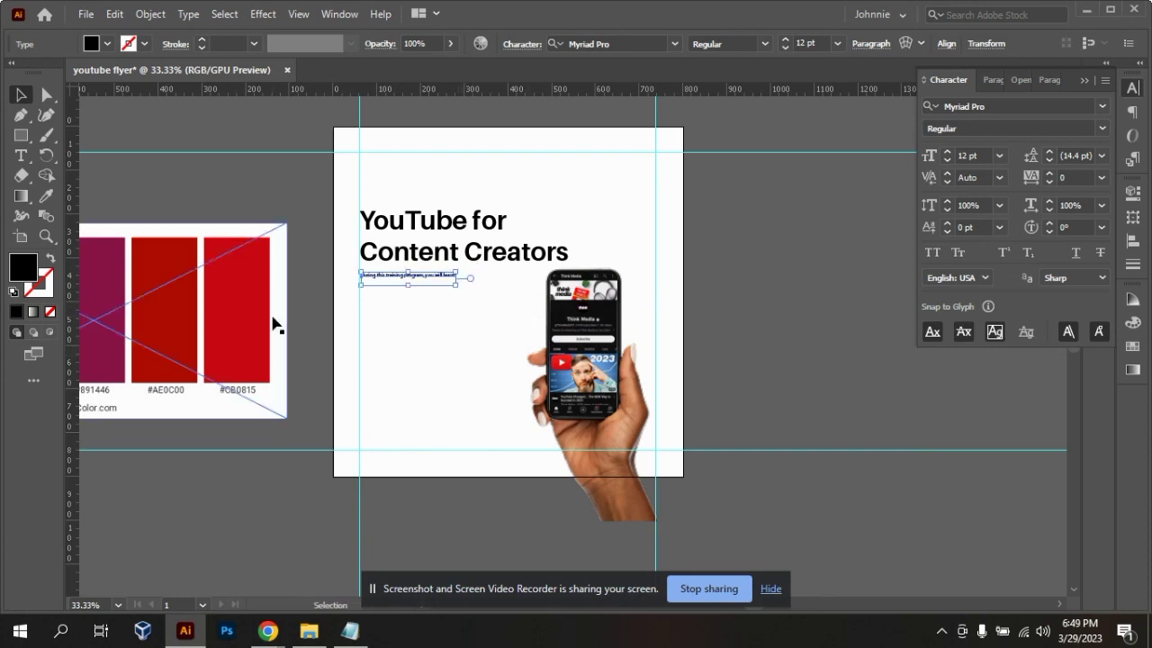
# - Add a vertical guide just left of the hand and enlarge the training intro line toward it, to about 19.9 pt
pyautogui.moveTo(76, 500); pyautogui.dragTo(527, 453)
pyautogui.click(746, 323)
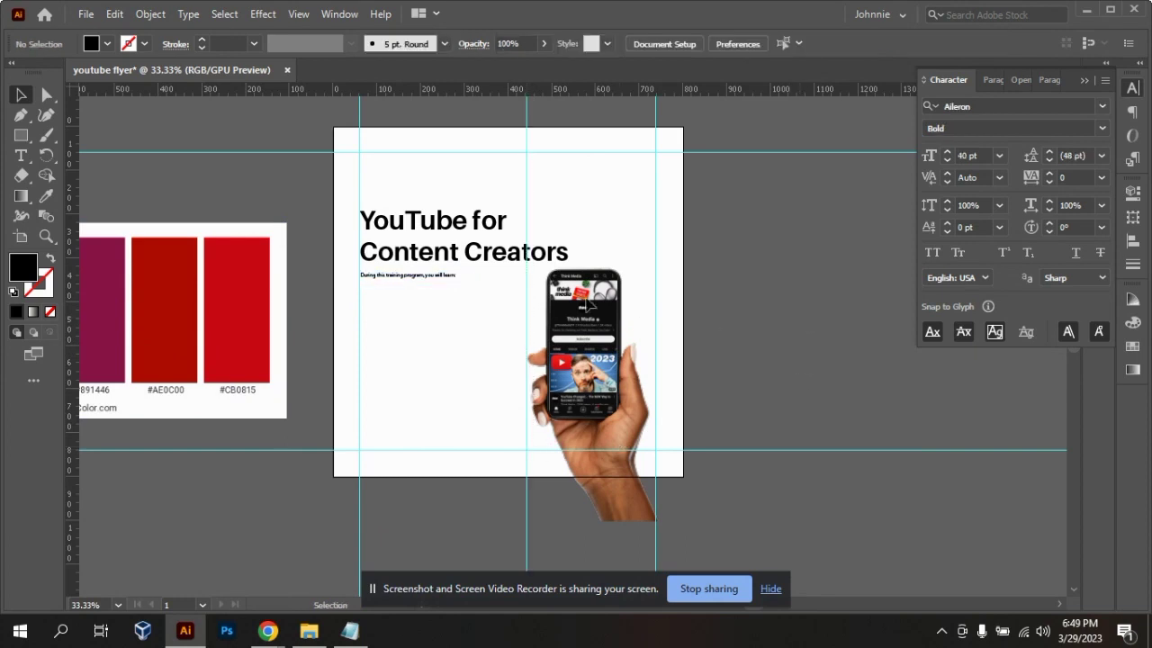
pyautogui.click(399, 276)
pyautogui.moveTo(455, 286); pyautogui.dragTo(517, 328)
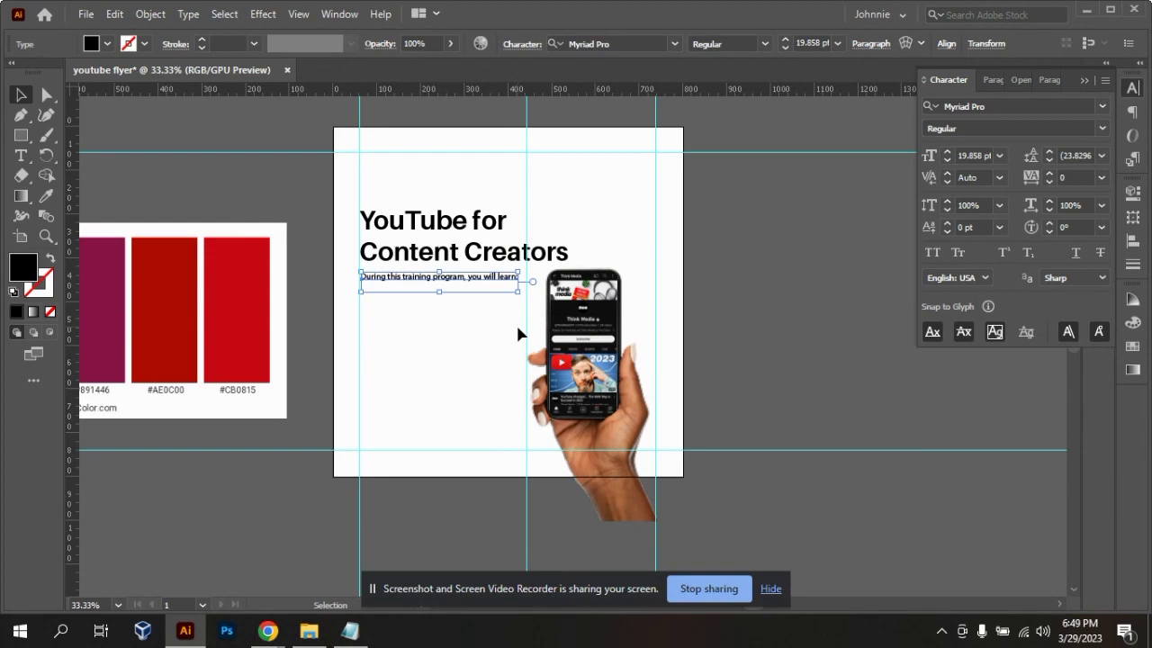
# - Copy the five learning points, from "How to create and optimize your YouTube channel" to "Question & Answer Session", from the Notepad notes and return to Illustrator
pyautogui.click(727, 286)
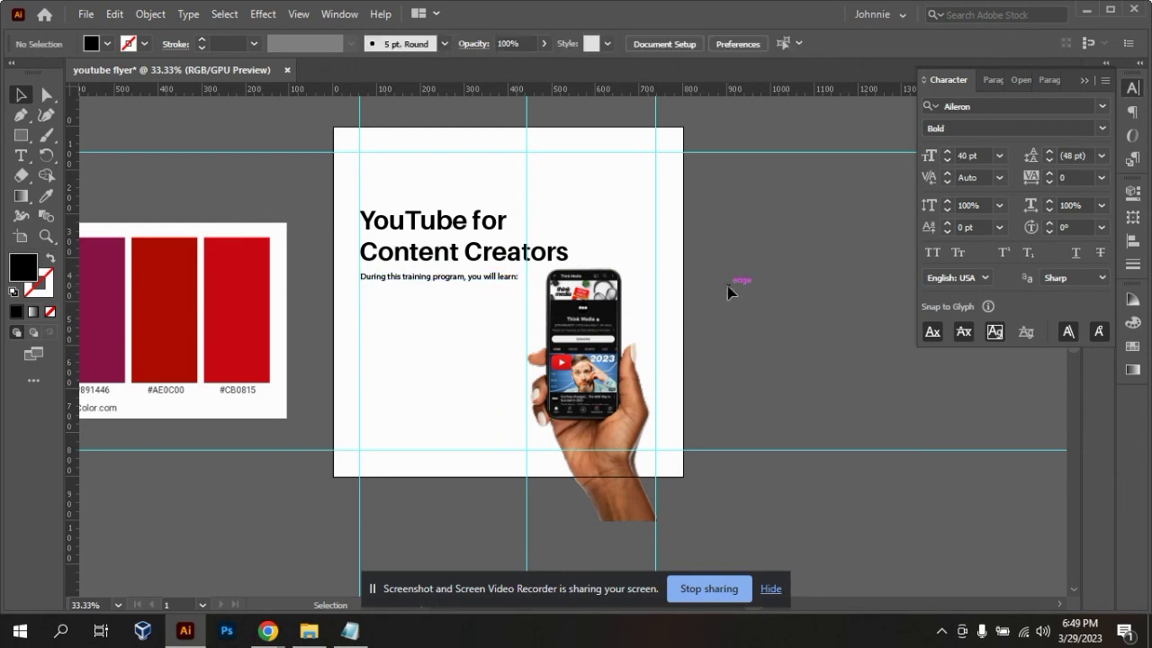
pyautogui.hotkey('ctrl', '+')
pyautogui.hotkey('ctrl', '-')
pyautogui.hotkey('ctrl', '+')
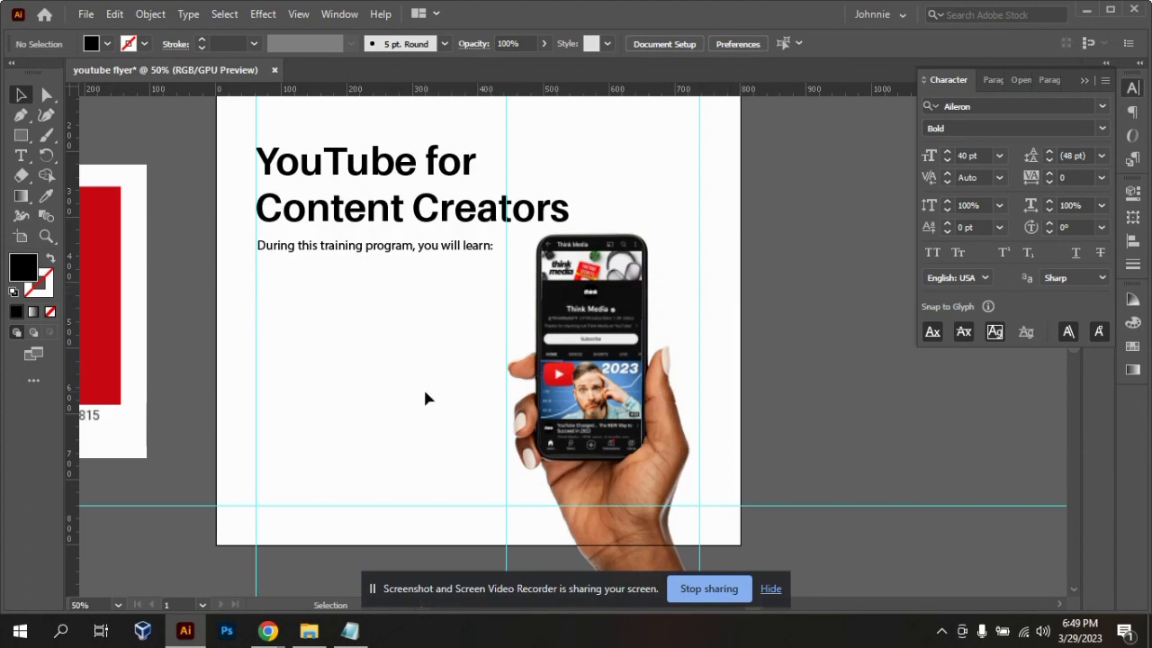
pyautogui.click(350, 630)
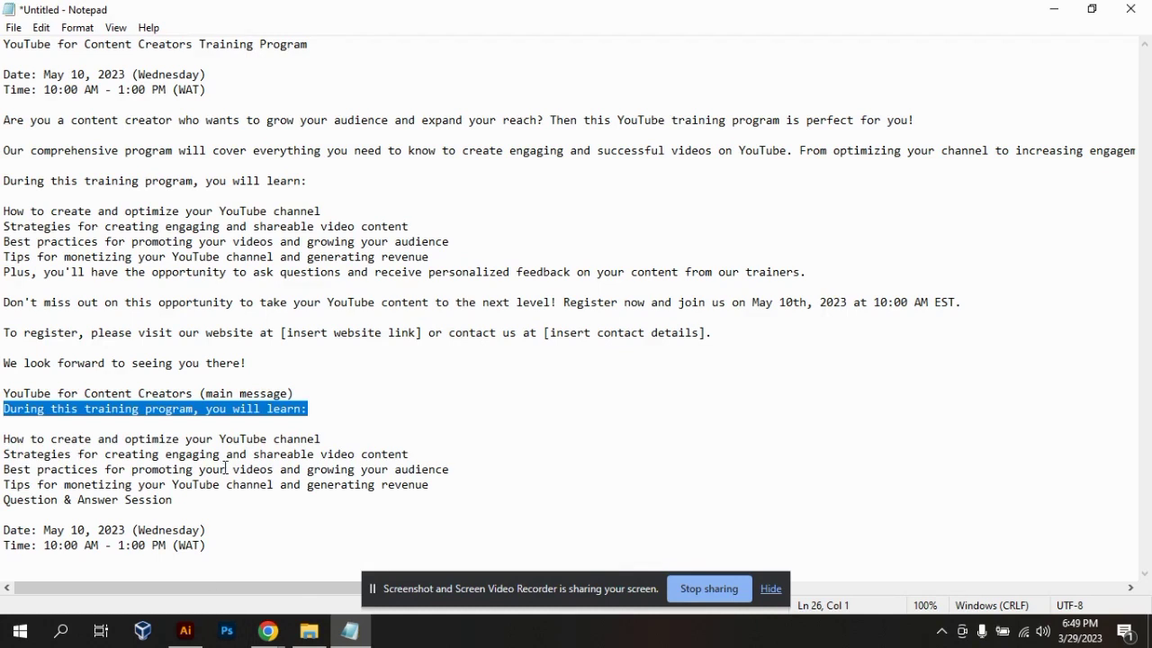
pyautogui.moveTo(3, 439); pyautogui.dragTo(177, 496)
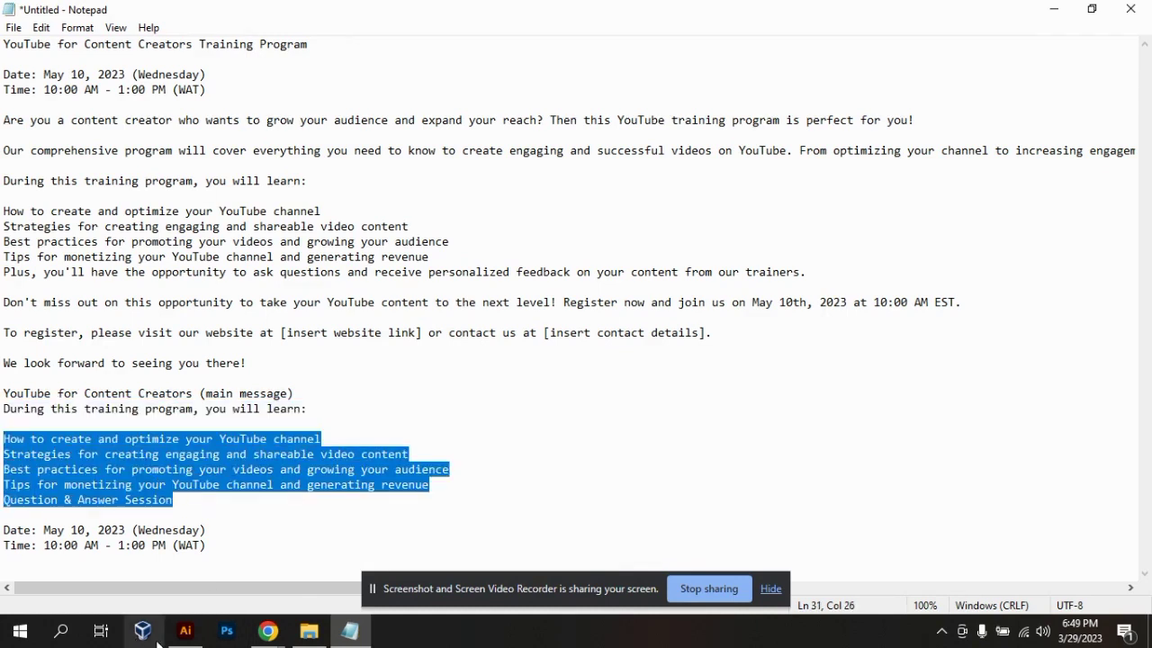
pyautogui.click(186, 631)
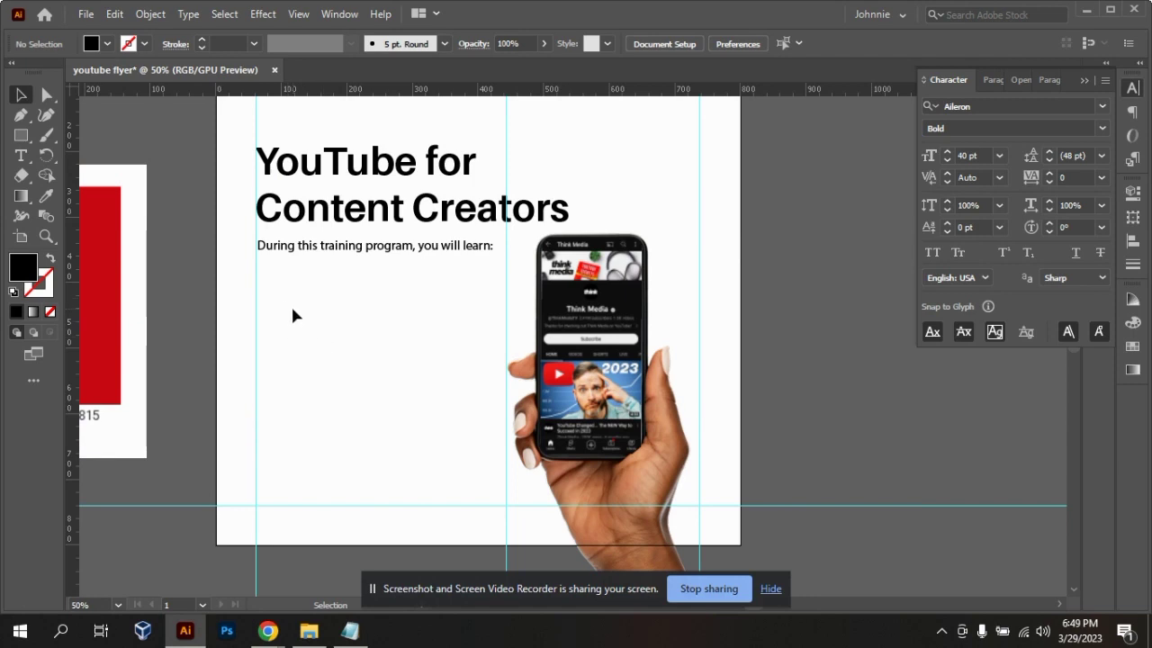
pyautogui.hotkey('ctrl', 'v')
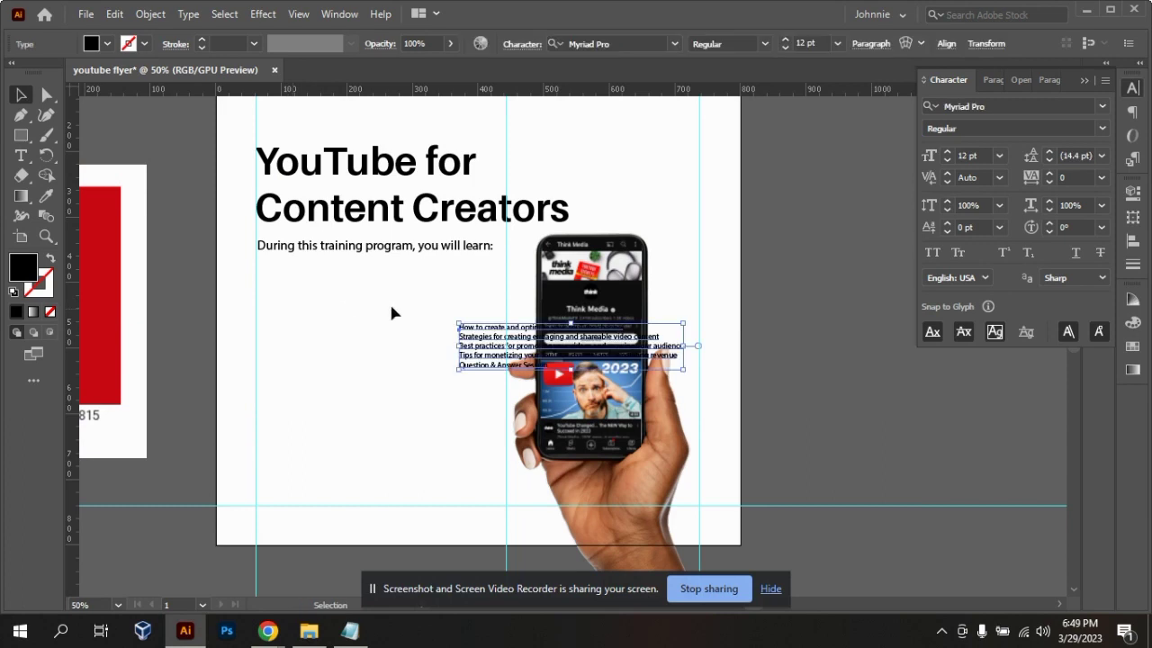
pyautogui.moveTo(477, 358); pyautogui.dragTo(288, 309)
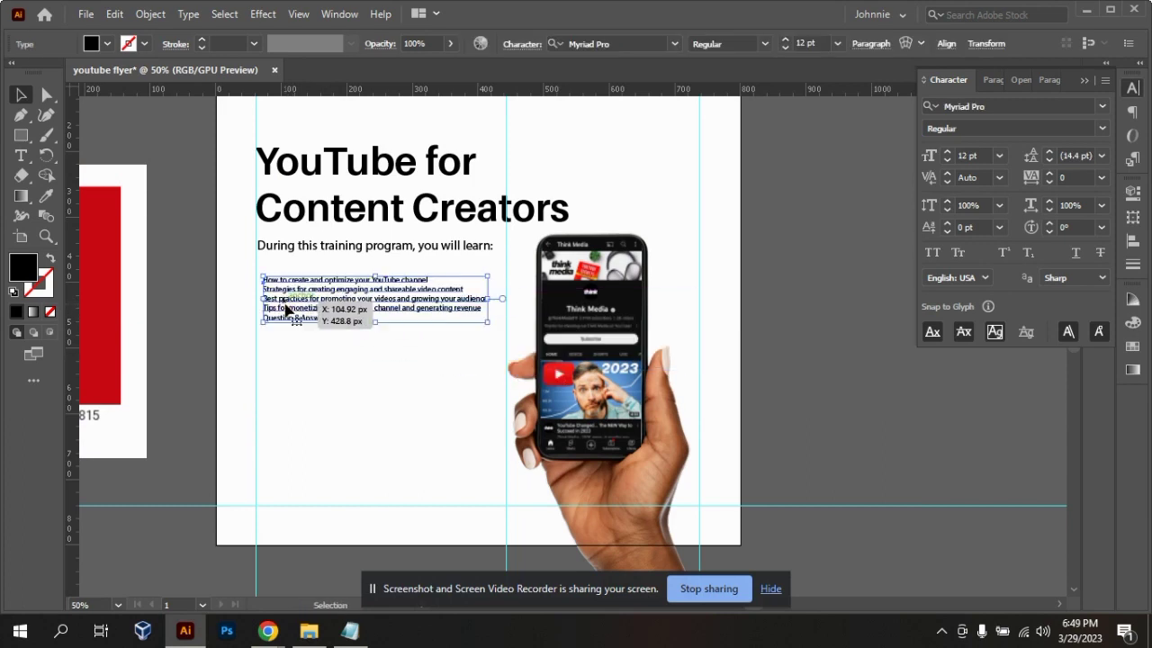
pyautogui.moveTo(487, 323); pyautogui.dragTo(687, 372)
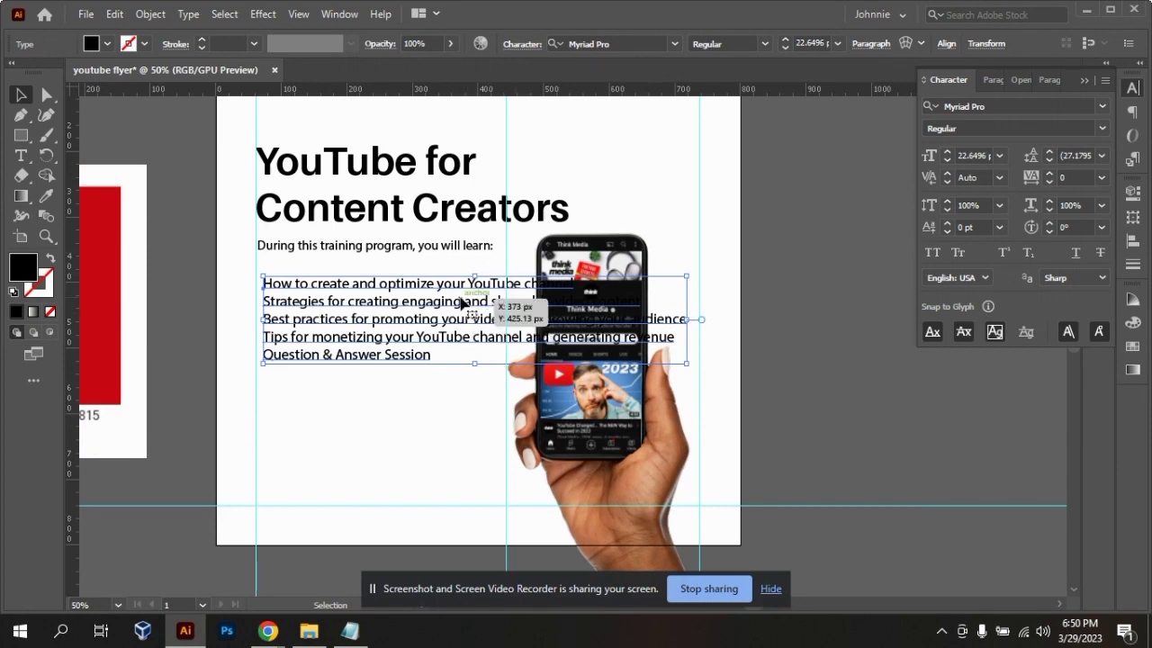
pyautogui.press('Delete')
# - Create an area text box under the intro line, between the margin guide and the guide beside the hand, and paste the five learning points
pyautogui.press('m')
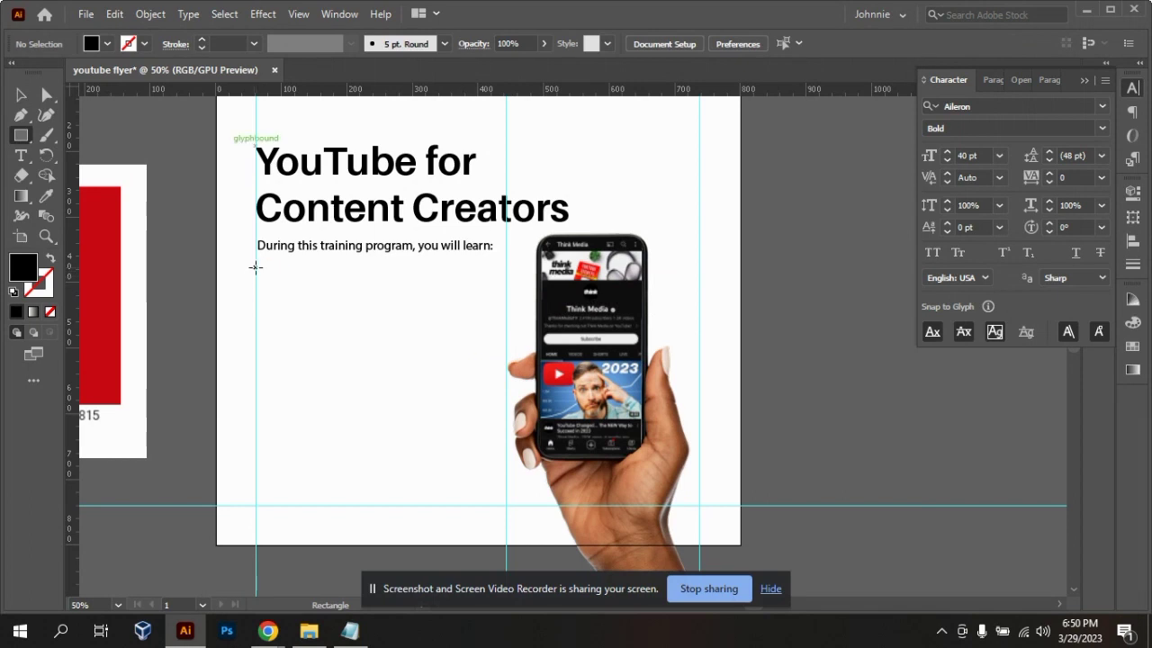
pyautogui.moveTo(256, 264); pyautogui.dragTo(506, 432)
pyautogui.click(21, 156)
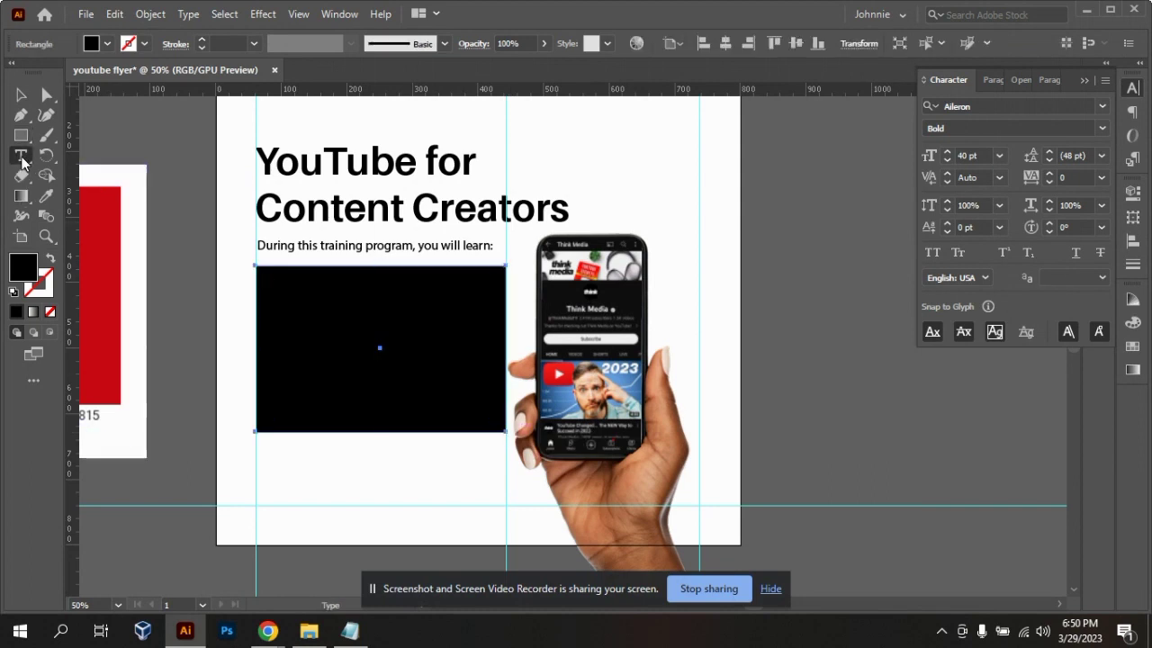
pyautogui.click(269, 279)
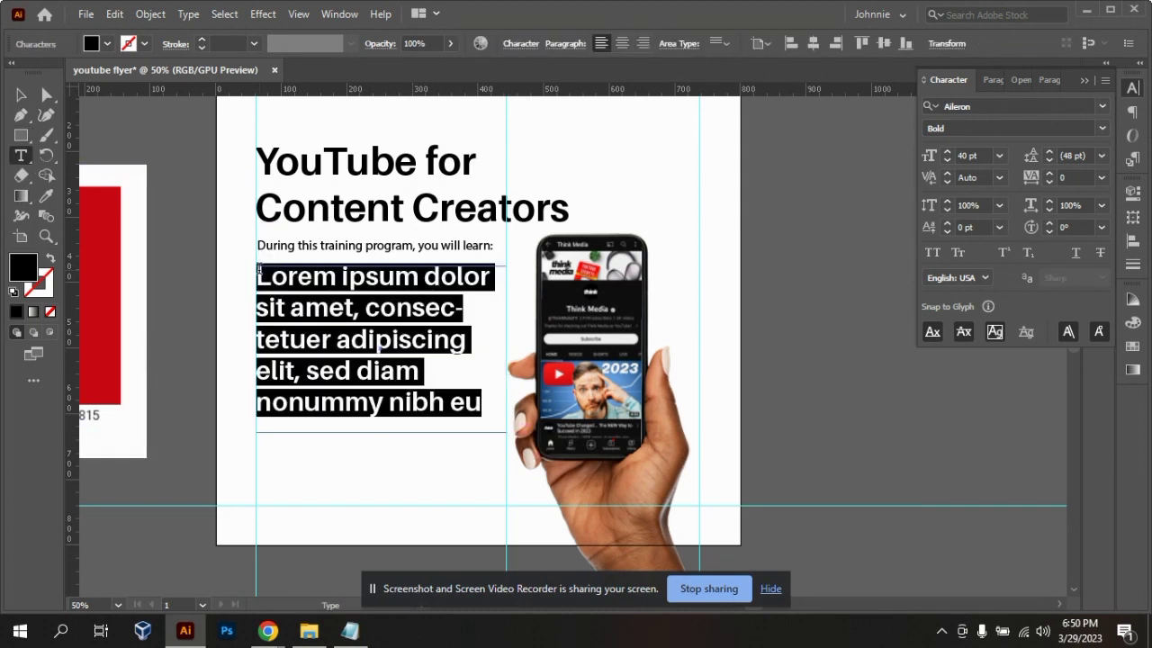
pyautogui.hotkey('ctrl', 'v')
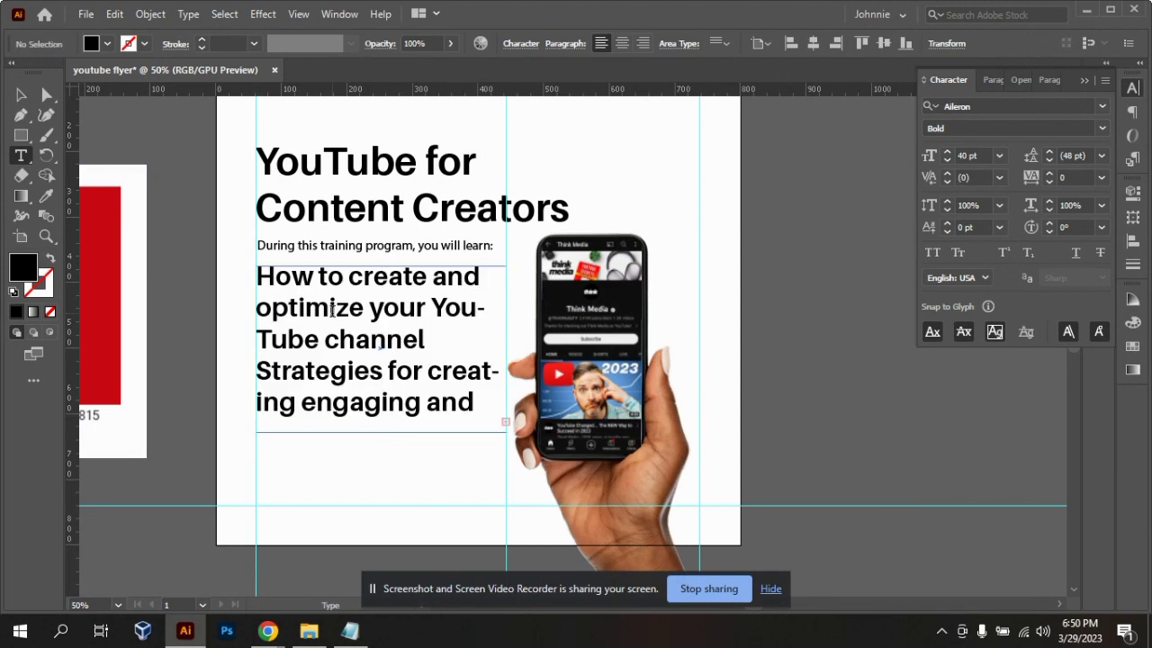
# - Set all the learning points text to 15 pt
pyautogui.hotkey('ctrl', 'a')
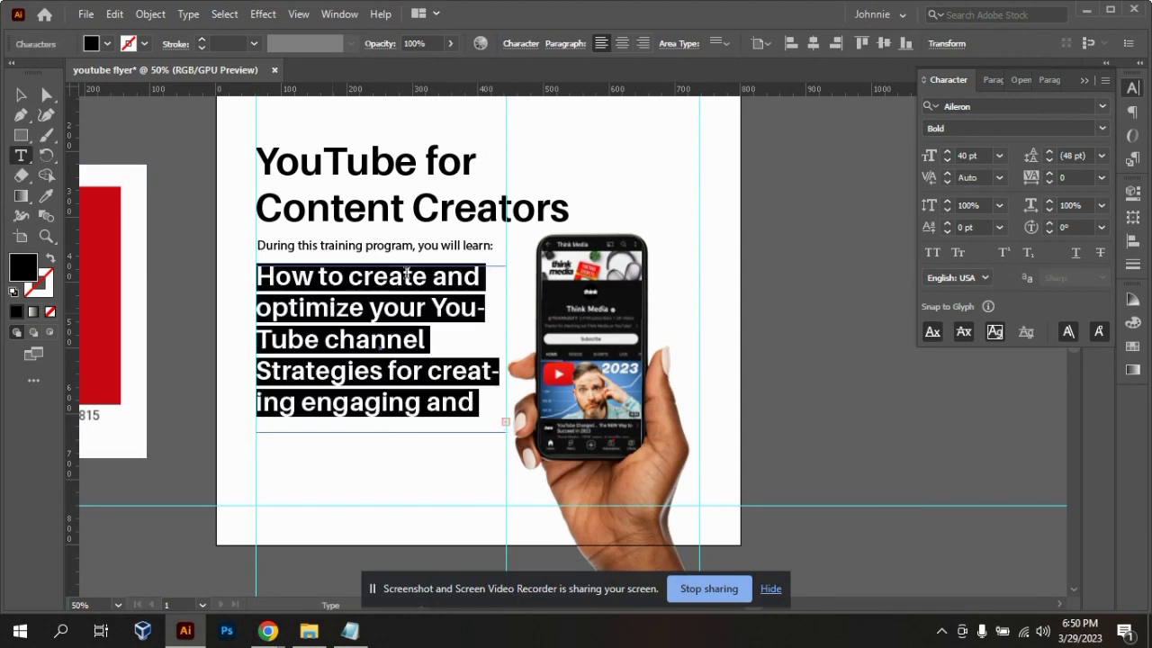
pyautogui.click(989, 149)
pyautogui.write('15')
pyautogui.press('Return')
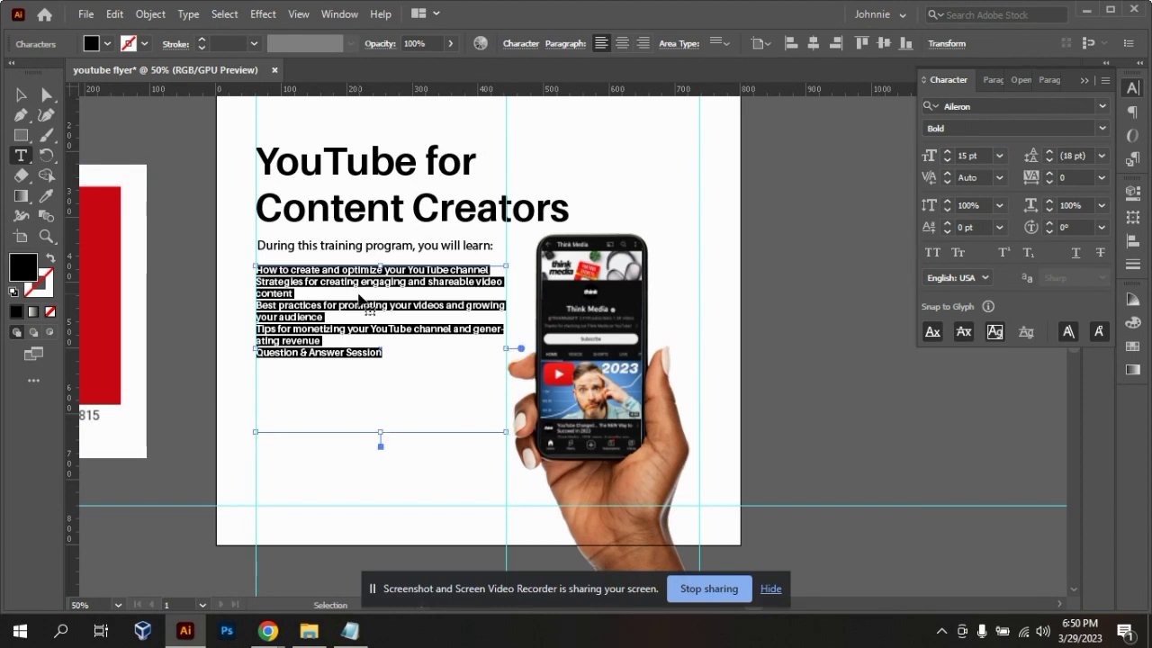
pyautogui.hotkey('ctrl', '=')
pyautogui.hotkey('ctrl', '=')
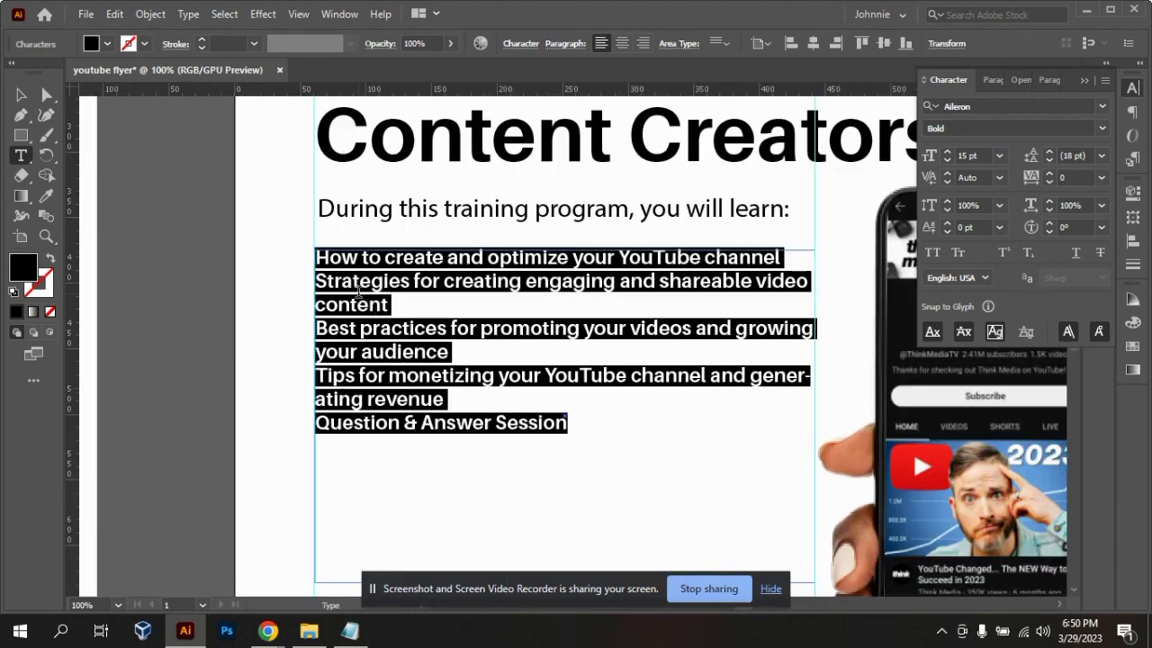
pyautogui.click(320, 259)
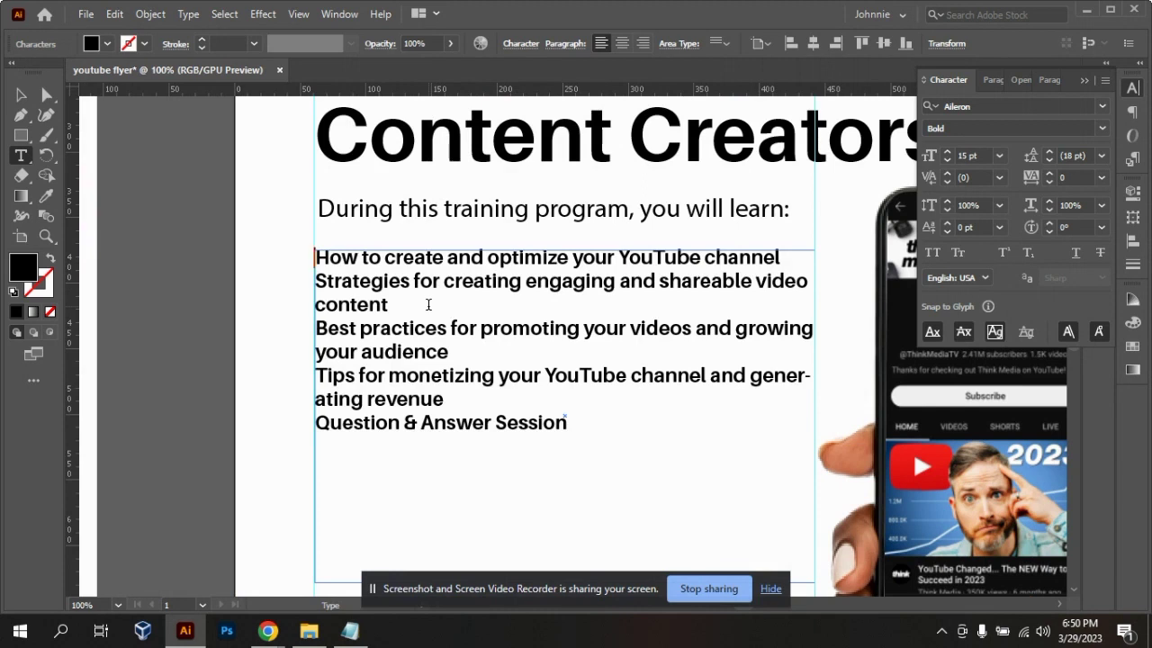
pyautogui.write('>')
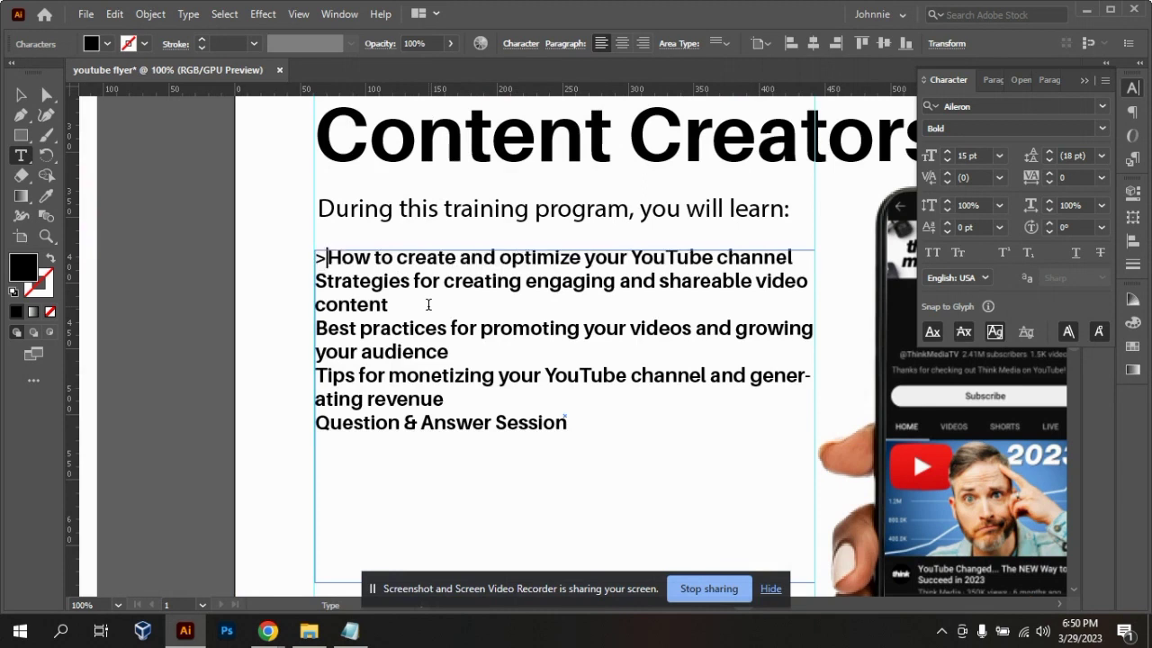
pyautogui.press('BackSpace')
pyautogui.click(20, 94)
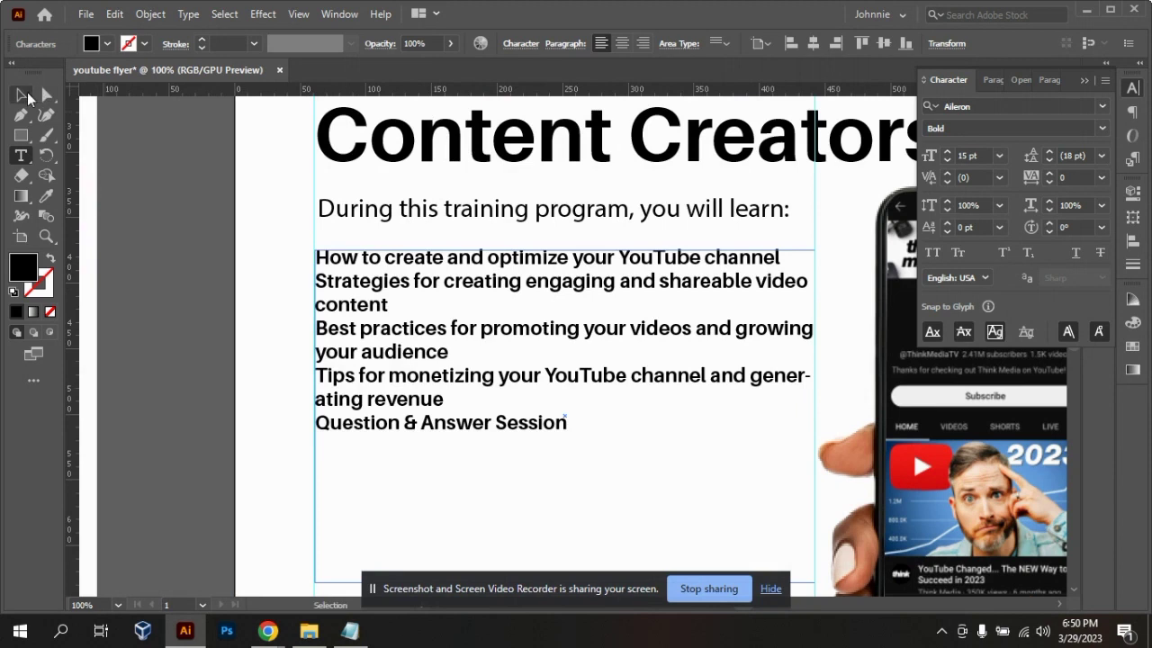
pyautogui.click(230, 335)
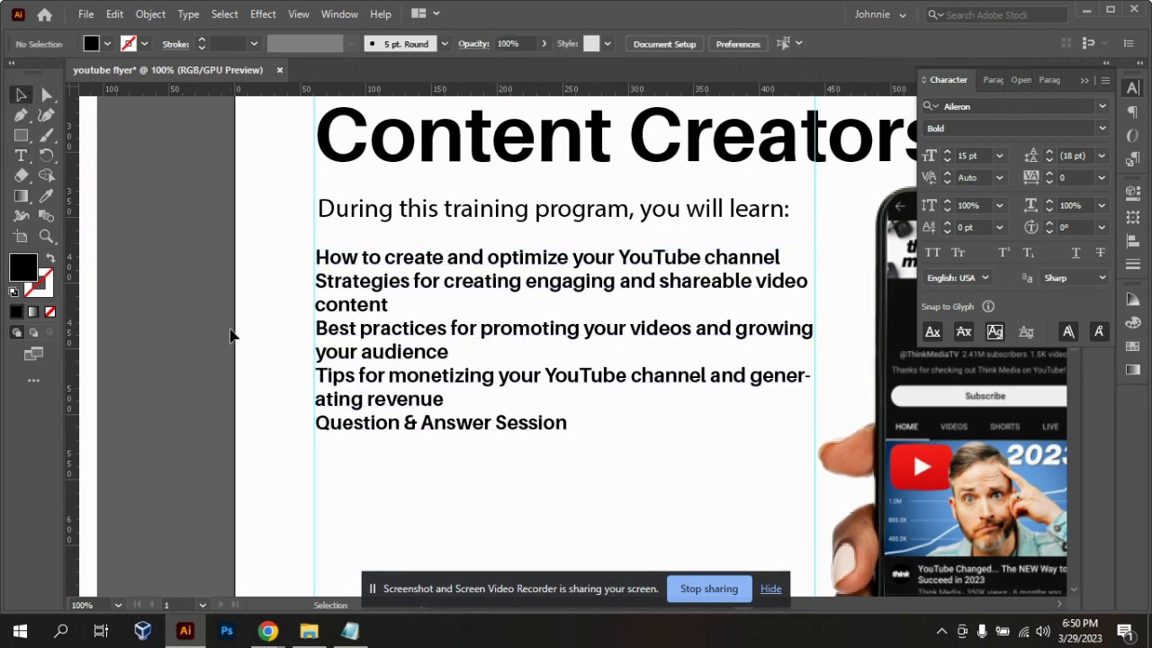
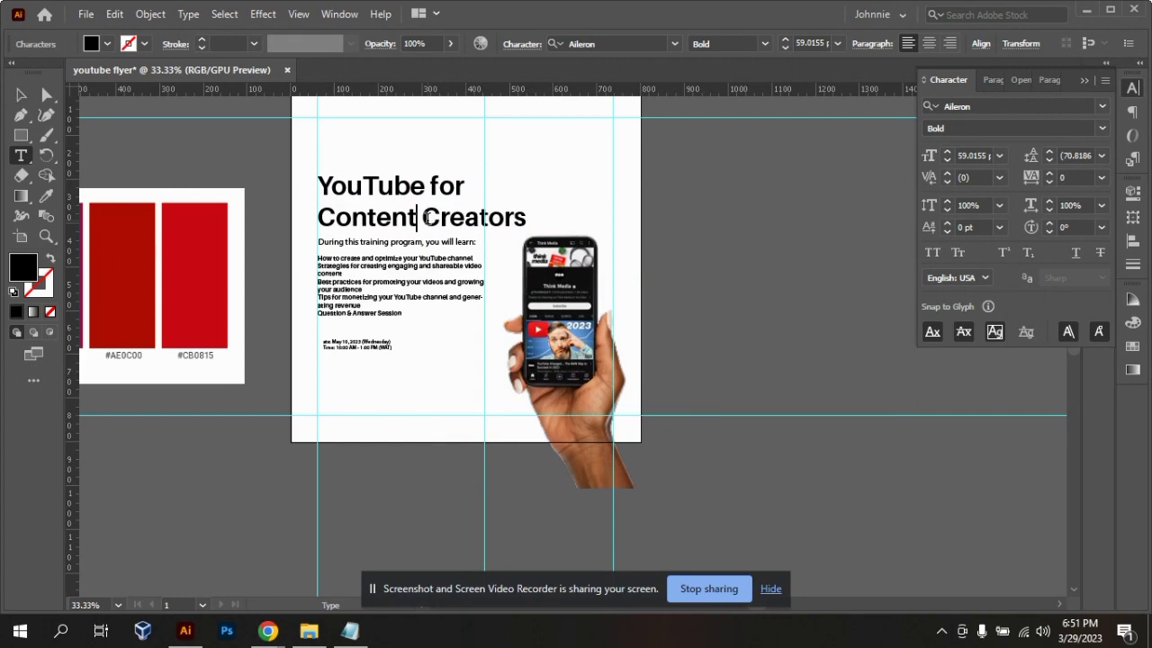
# - Remove "for" from the headline, leaving "YouTube" above "Content Creators"
pyautogui.press('BackSpace')
pyautogui.moveTo(429, 186); pyautogui.dragTo(491, 180)
pyautogui.press('BackSpace')
# - Enlarge the headline word "YouTube" to 70 pt after trying 65 pt
pyautogui.hotkey('shift', 'Left')
pyautogui.hotkey('shift', 'Left')
pyautogui.hotkey('shift', 'Left')
pyautogui.hotkey('shift', 'Left')
pyautogui.hotkey('shift', 'Left')
pyautogui.hotkey('shift', 'Left')
pyautogui.hotkey('shift', 'Left')
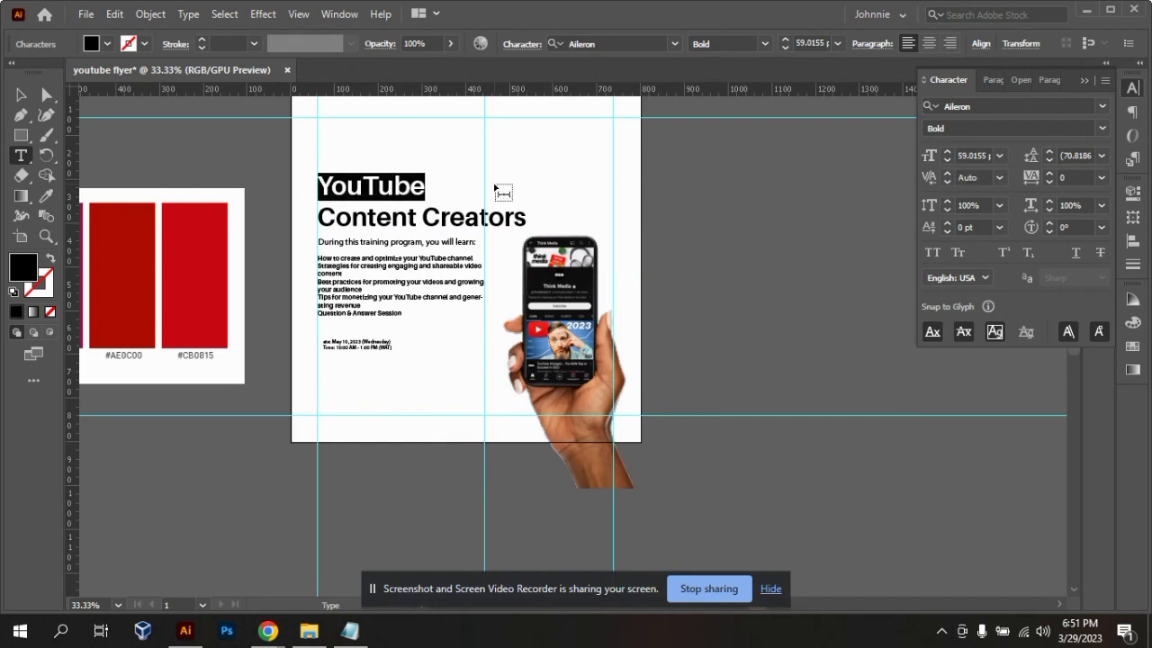
pyautogui.click(977, 156)
pyautogui.write('65')
pyautogui.press('Return')
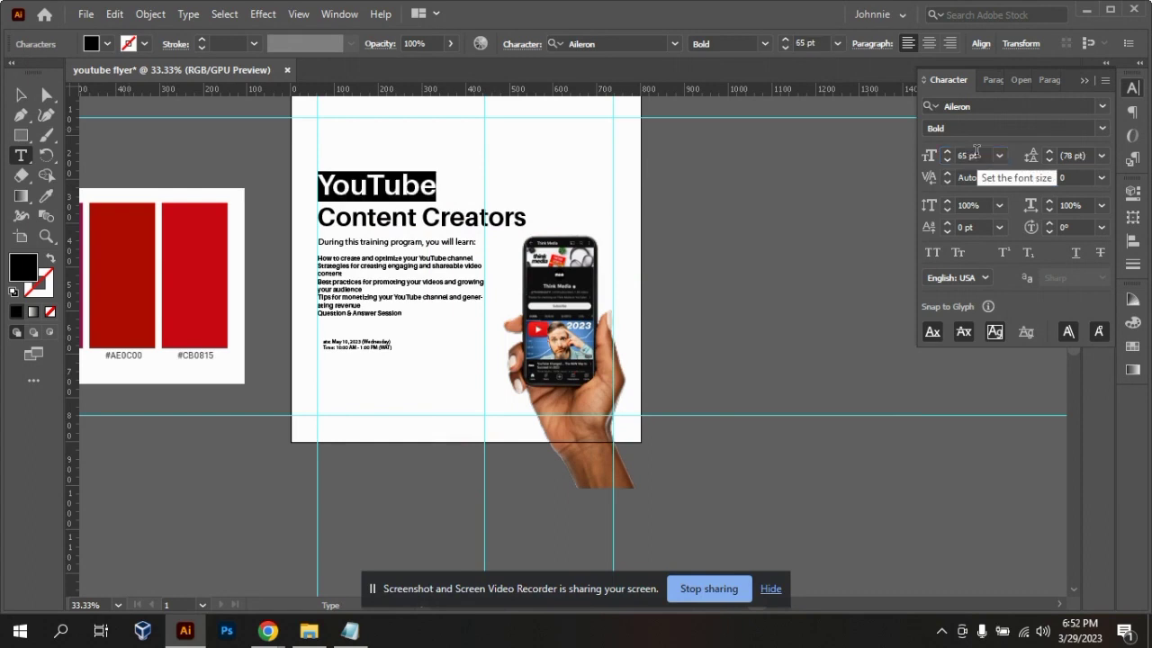
pyautogui.press('Return')
pyautogui.write('70')
pyautogui.press('Return')
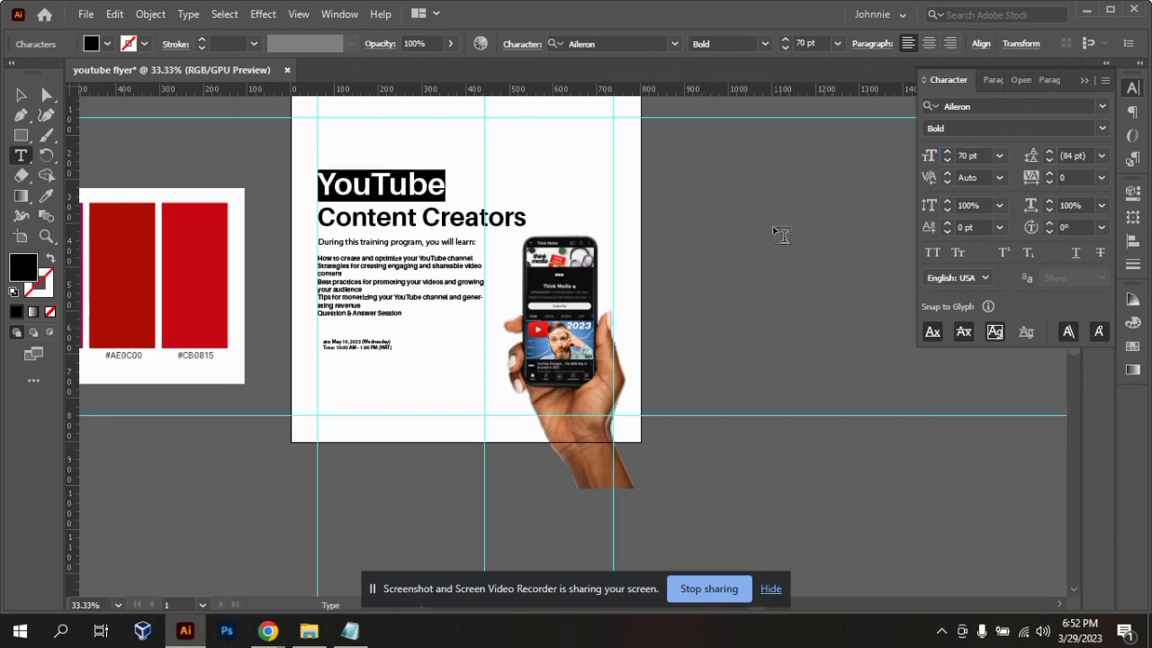
pyautogui.click(21, 95)
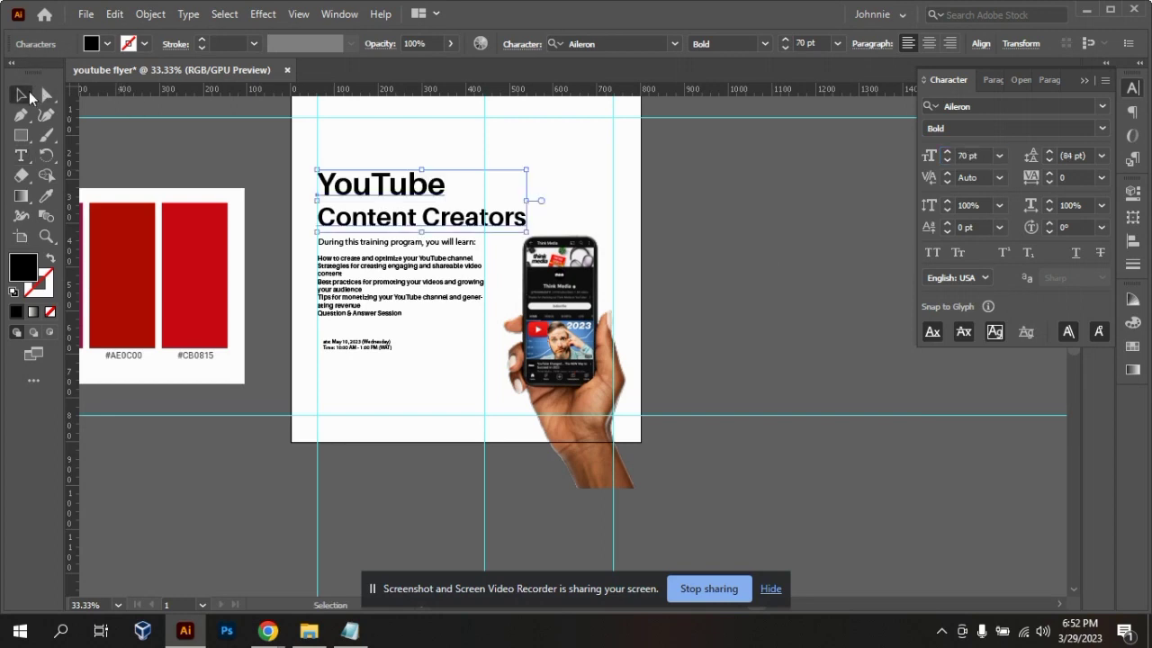
pyautogui.click(740, 264)
# - Draw a black square about 85 px wide on the pasteboard beside the artboard
pyautogui.moveTo(21, 137); pyautogui.dragTo(74, 135)
pyautogui.moveTo(722, 220); pyautogui.dragTo(740, 252)
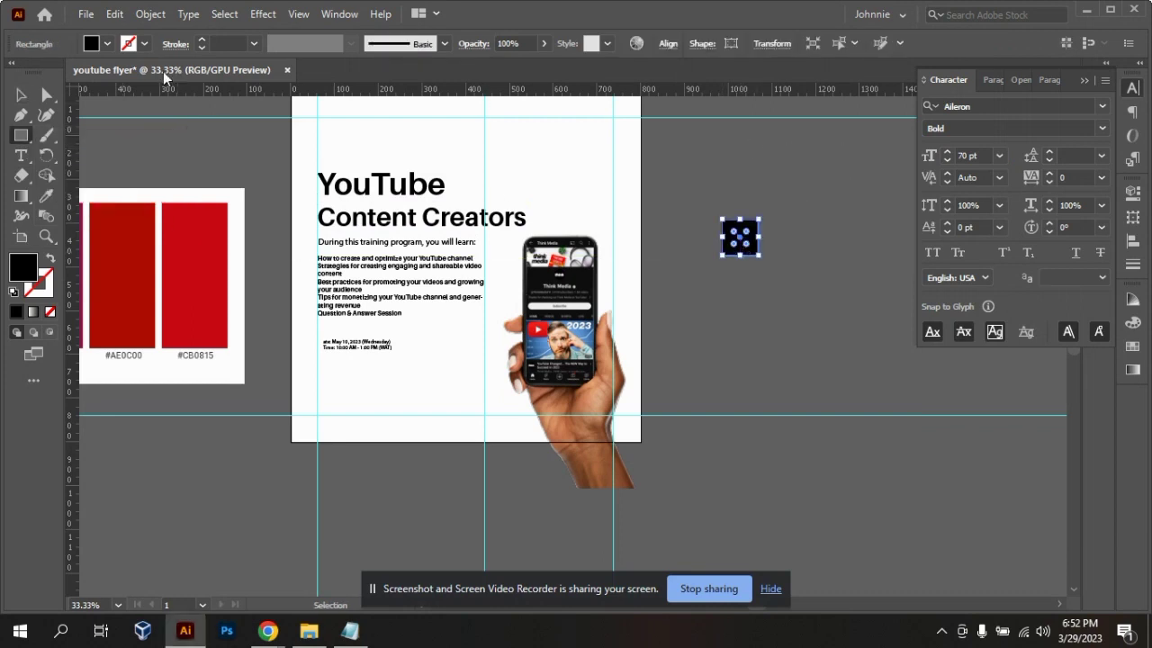
pyautogui.click(27, 97)
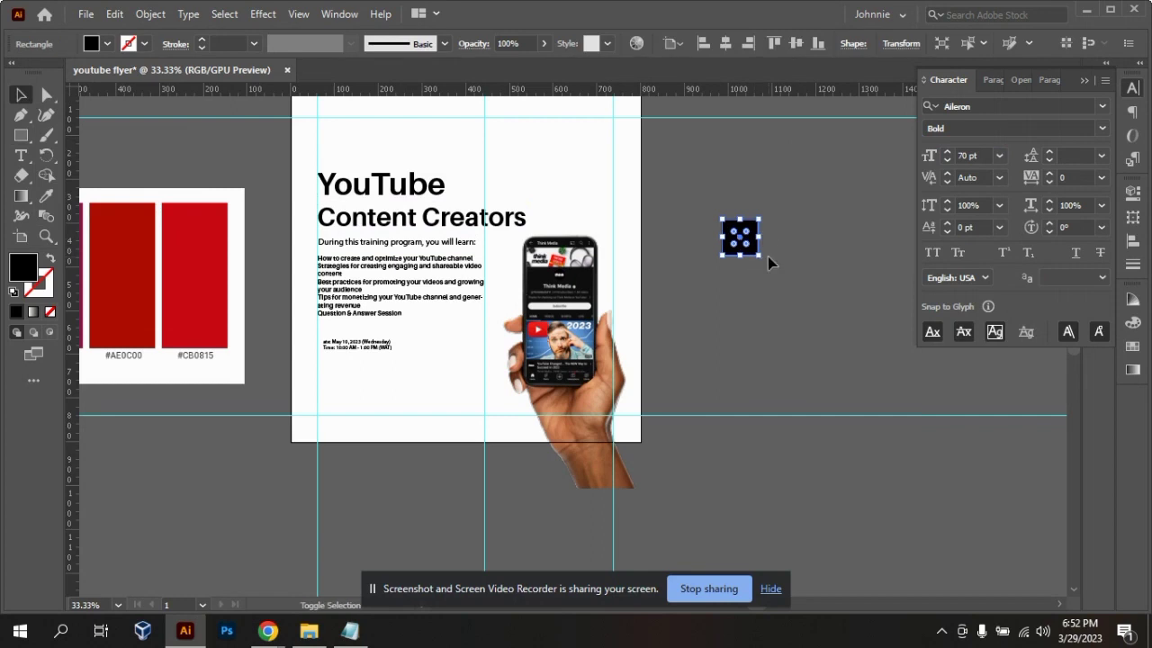
# - Rotate the black square 45° into a diamond and place it just after "YouTube", vertically centred on the word
pyautogui.moveTo(767, 259); pyautogui.dragTo(476, 191)
pyautogui.click(809, 260)
pyautogui.click(771, 226)
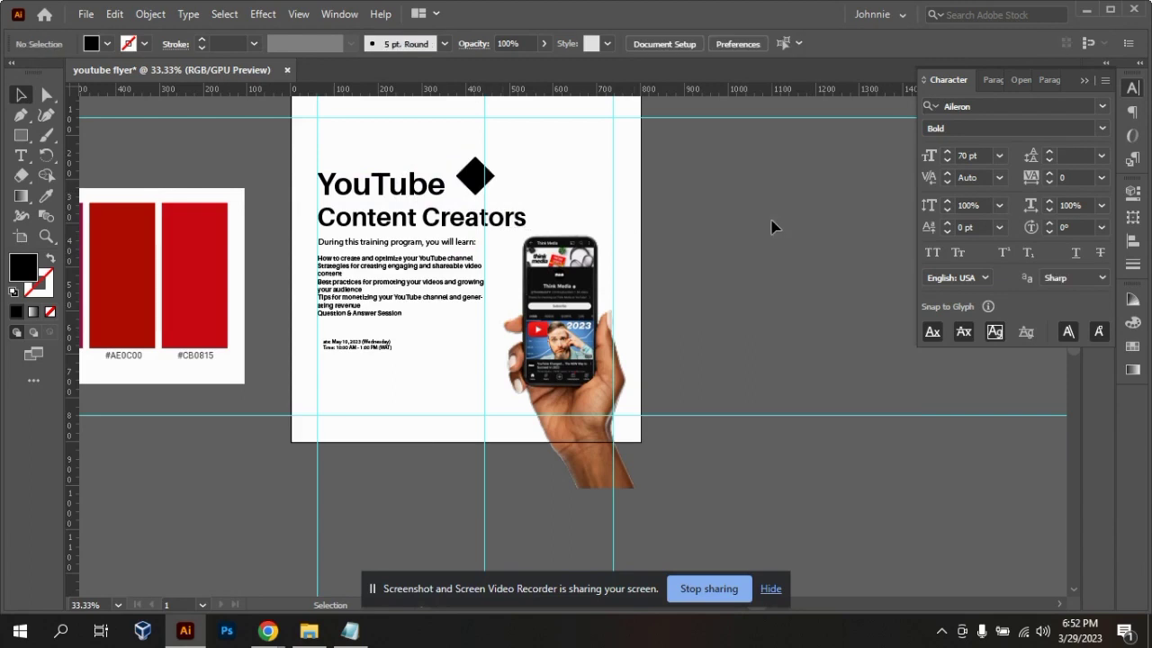
pyautogui.hotkey('ctrl', '+')
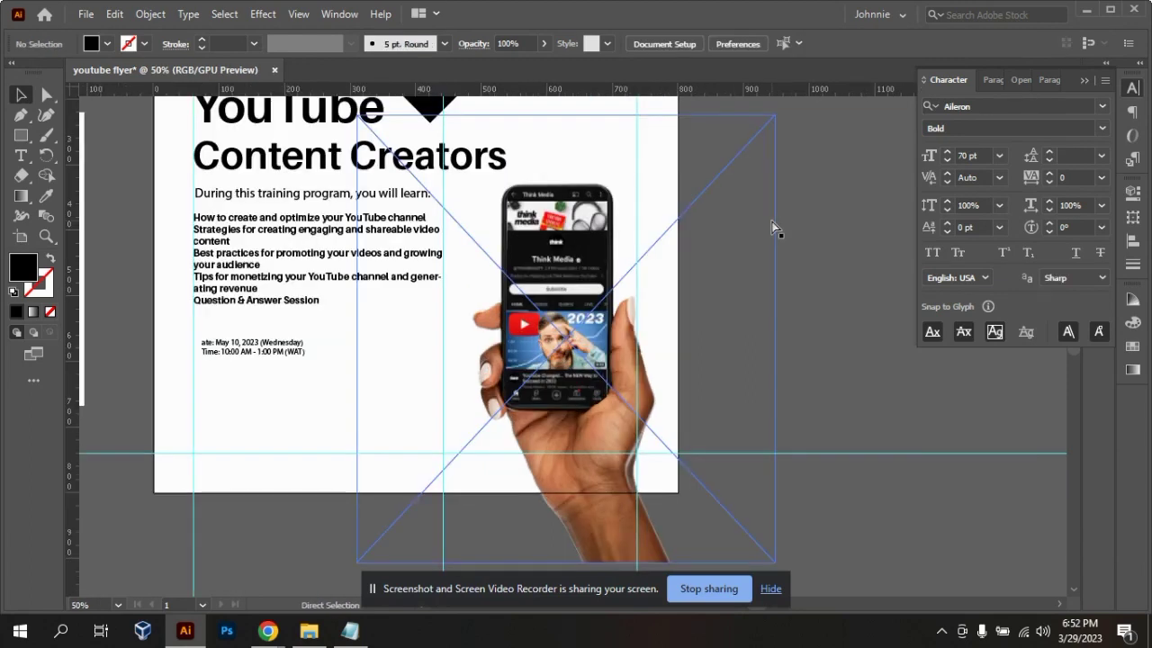
pyautogui.hotkey('ctrl', '-')
pyautogui.moveTo(475, 173); pyautogui.dragTo(475, 192)
pyautogui.click(801, 205)
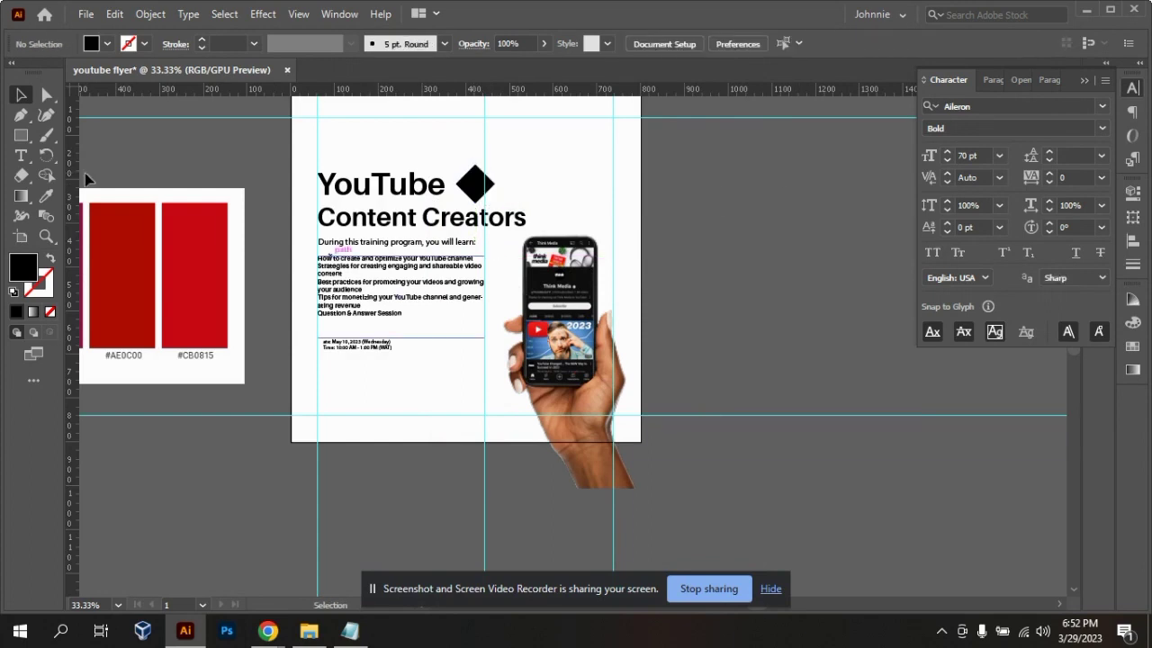
# - Add the text "4" in Aileron Bold, 70 pt, on the pasteboard beside the artboard
pyautogui.click(21, 154)
pyautogui.click(742, 279)
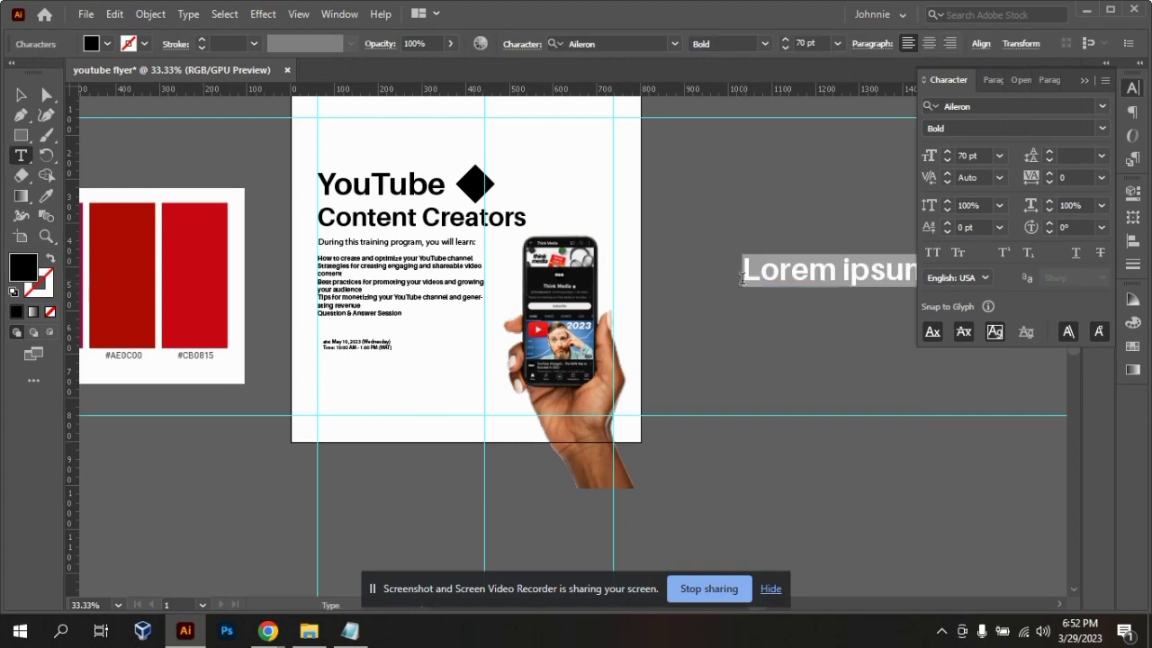
pyautogui.write('$')
pyautogui.press('BackSpace')
pyautogui.write('4')
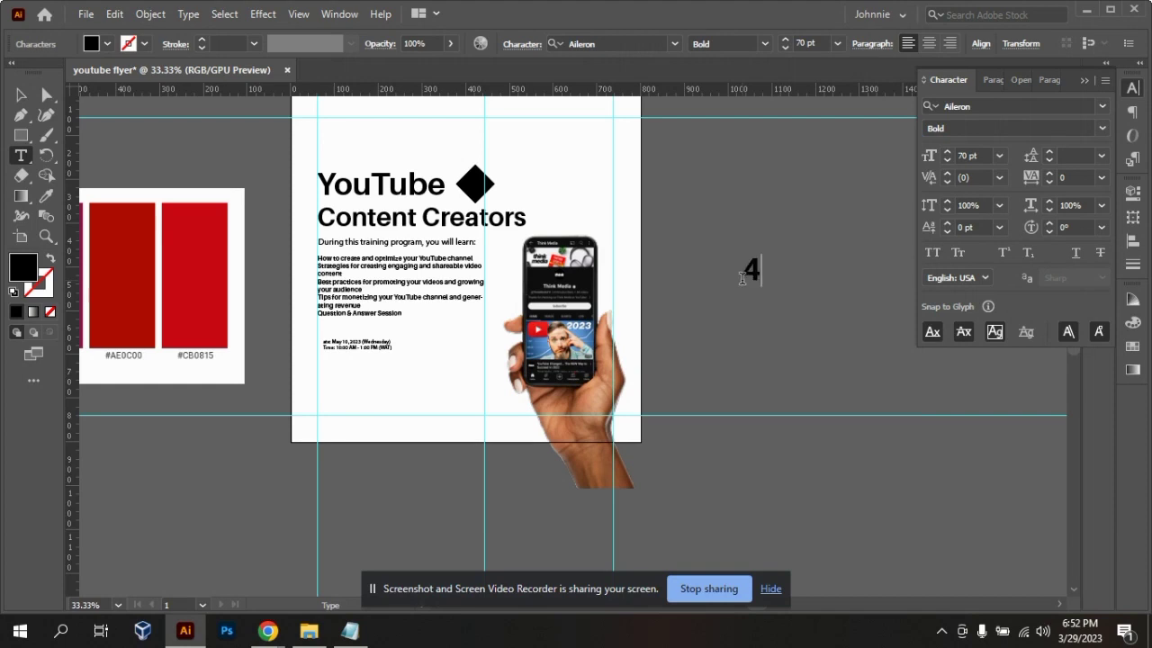
pyautogui.click(21, 94)
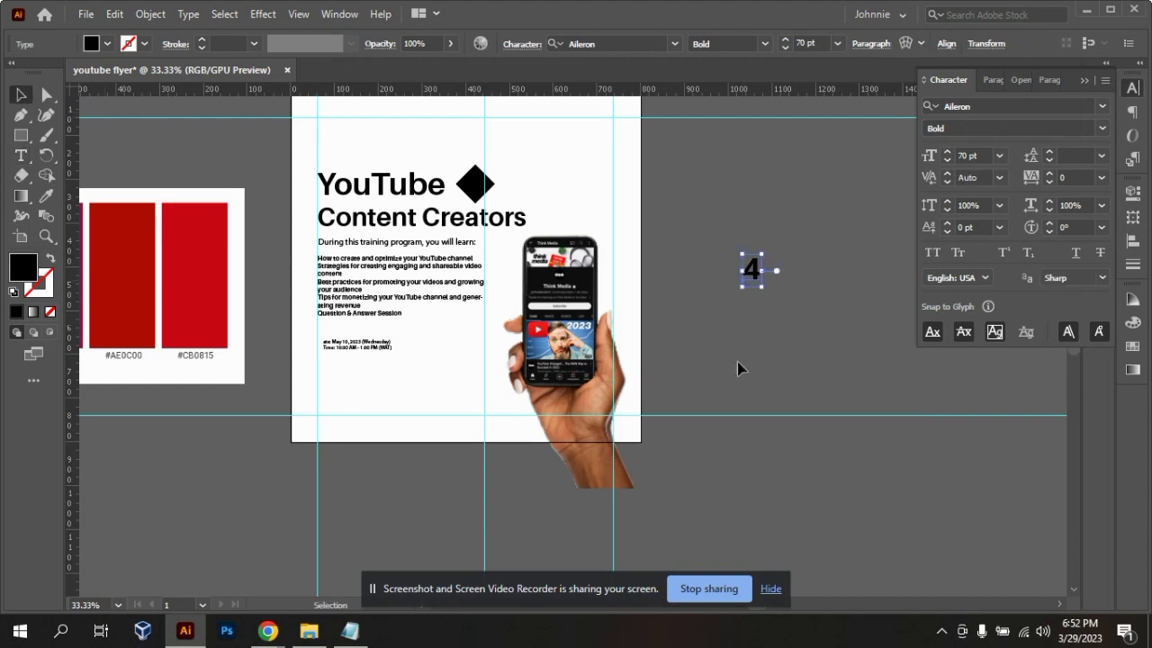
# - Fill the "4" with white (ffffff) and centre it on the black diamond after "YouTube"
pyautogui.click(1132, 322)
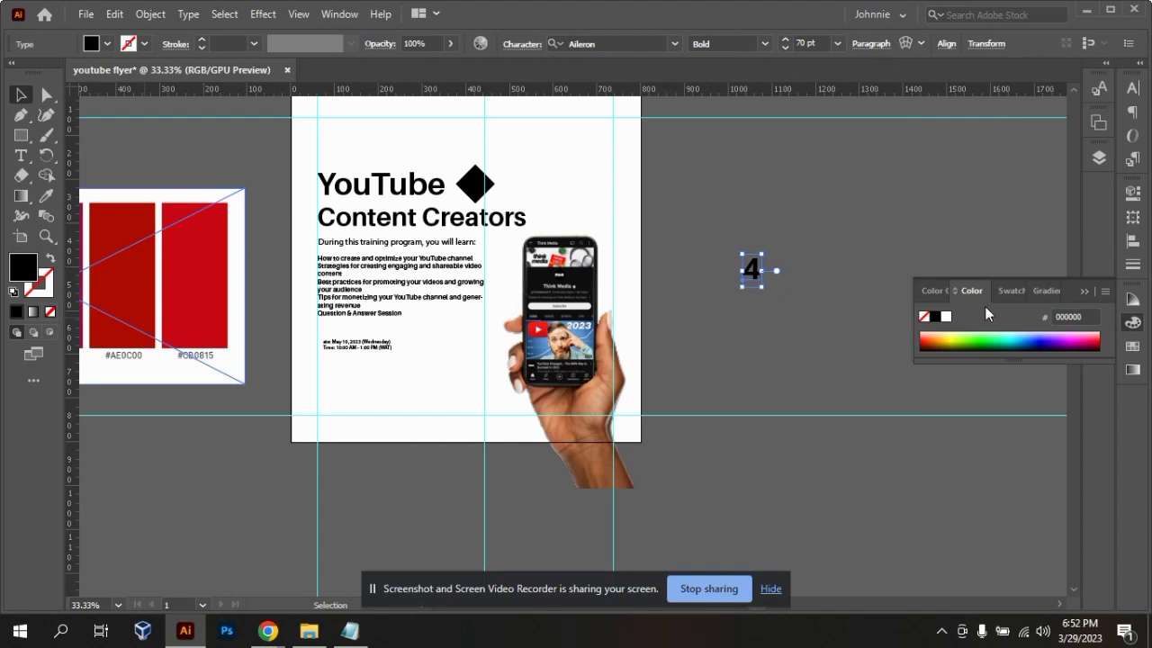
pyautogui.click(946, 316)
pyautogui.click(797, 362)
pyautogui.moveTo(753, 280); pyautogui.dragTo(475, 183)
pyautogui.click(805, 270)
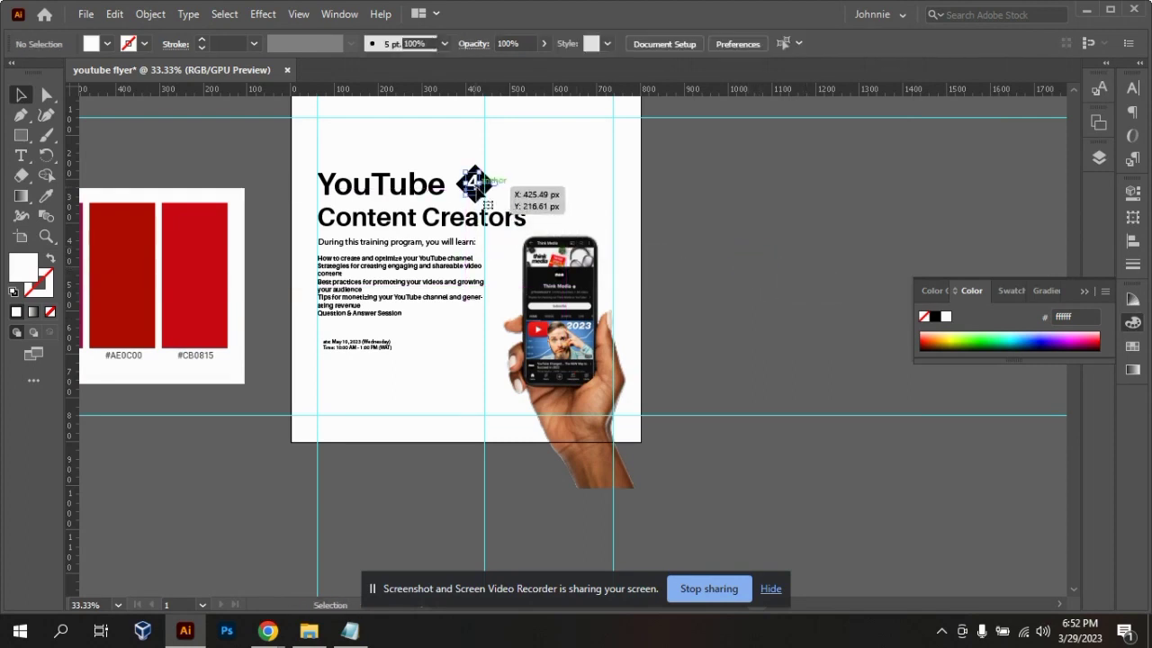
pyautogui.click(828, 268)
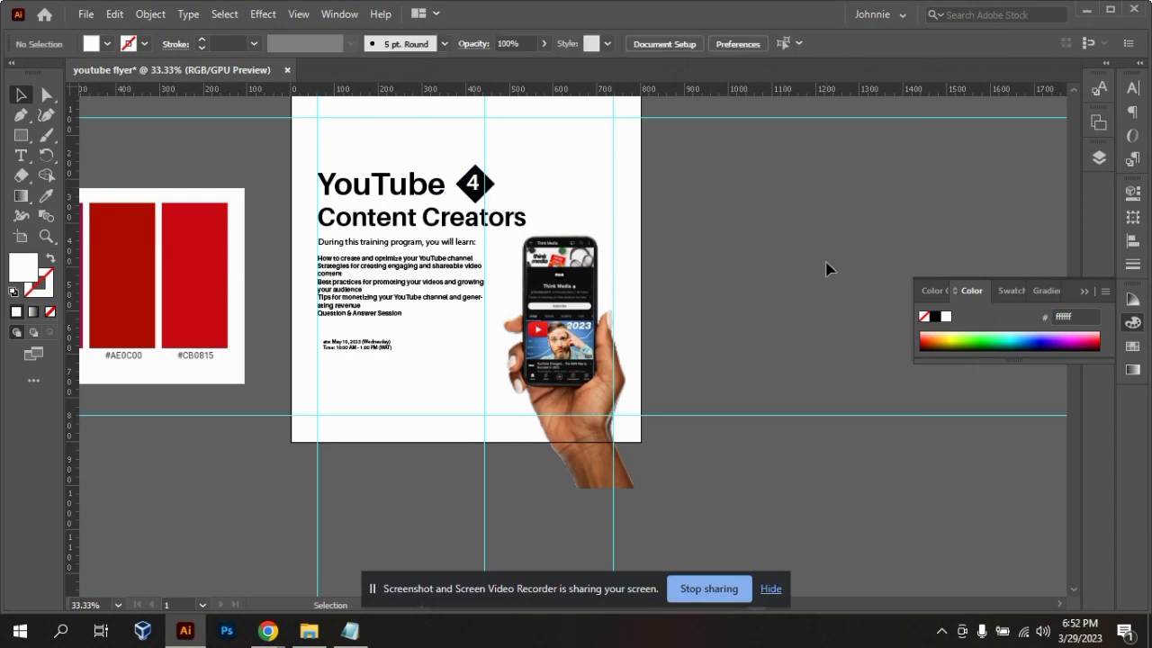
# - Examine the overall flyer layout at several zoom levels
pyautogui.hotkey('ctrl', '-')
pyautogui.hotkey('ctrl', '-')
pyautogui.hotkey('ctrl', '+')
pyautogui.hotkey('ctrl', '+')
pyautogui.hotkey('ctrl', '-')
pyautogui.hotkey('ctrl', '-')
pyautogui.hotkey('ctrl', '-')
pyautogui.hotkey('ctrl', '+')
pyautogui.hotkey('ctrl', '+')
pyautogui.hotkey('ctrl', '+')
pyautogui.hotkey('ctrl', '+')
pyautogui.hotkey('ctrl', '-')
pyautogui.hotkey('ctrl', '-')
pyautogui.hotkey('ctrl', '+')
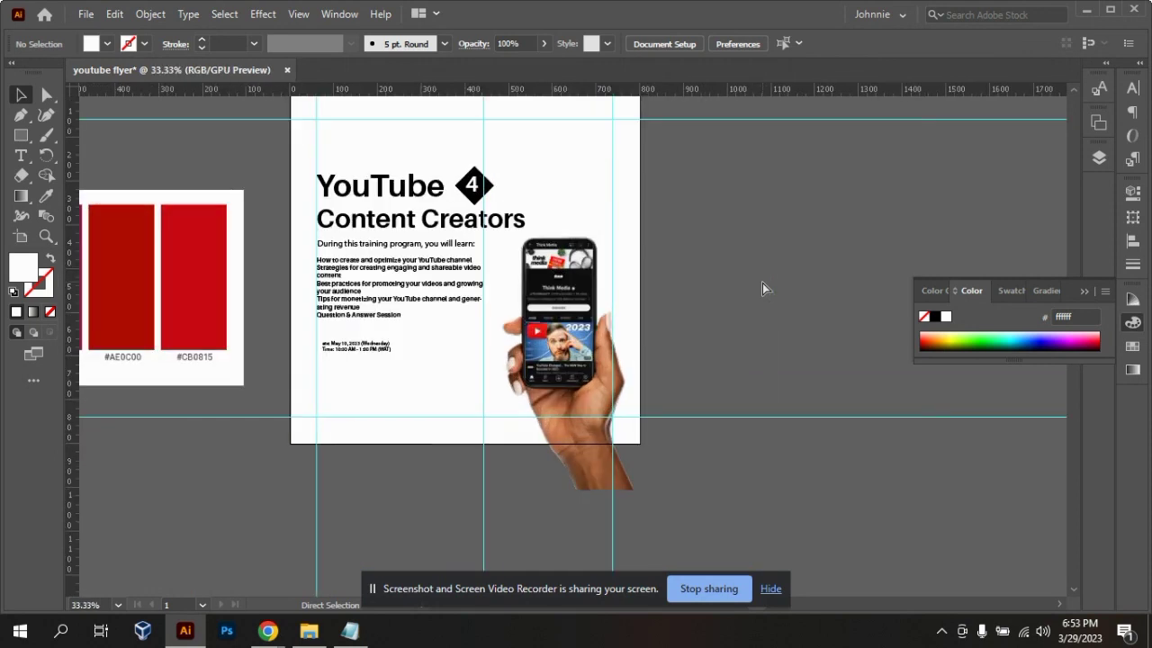
# - Fine-tune the position of the "4" so it sits centred on the black diamond
pyautogui.click(475, 186)
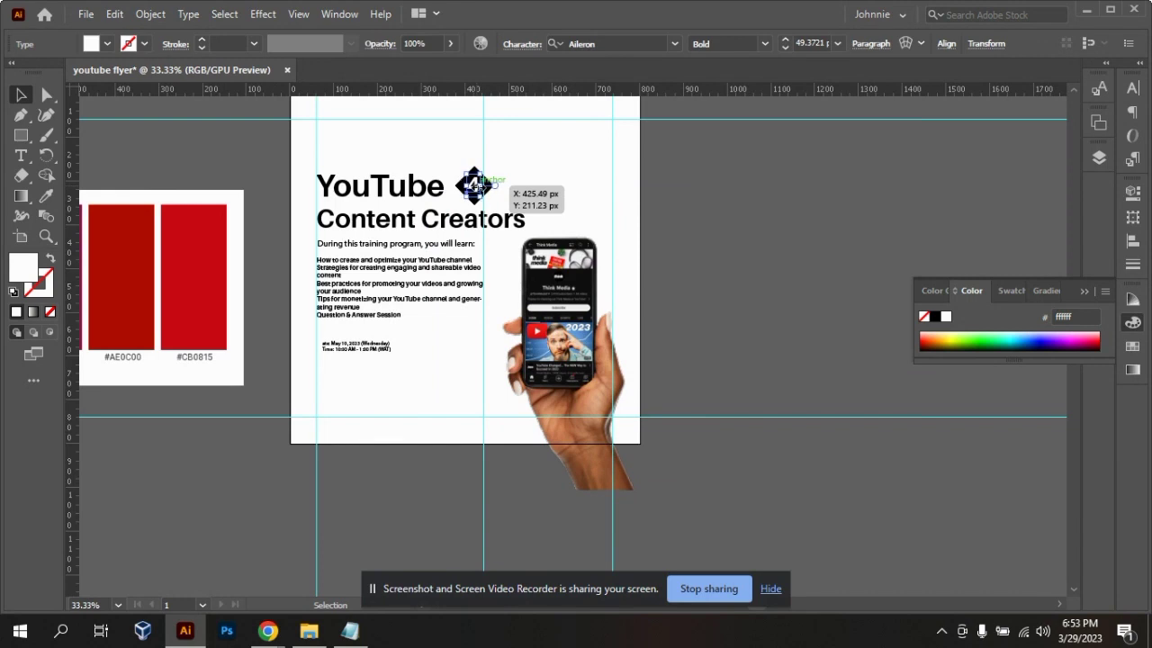
pyautogui.click(740, 248)
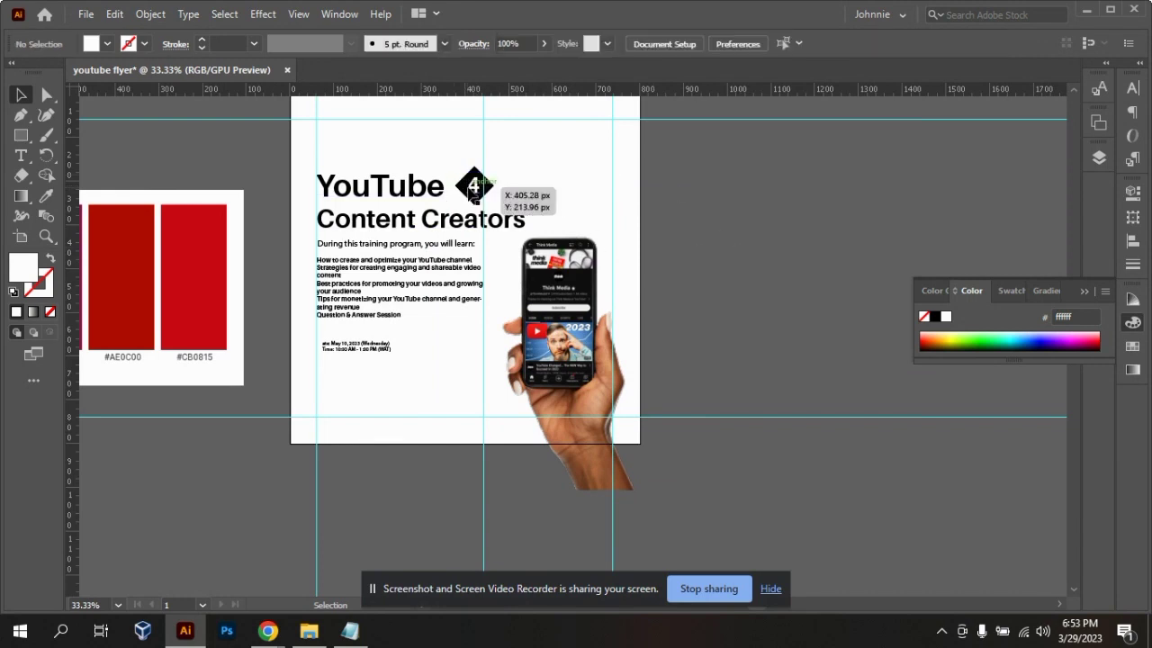
pyautogui.click(474, 187)
pyautogui.click(739, 252)
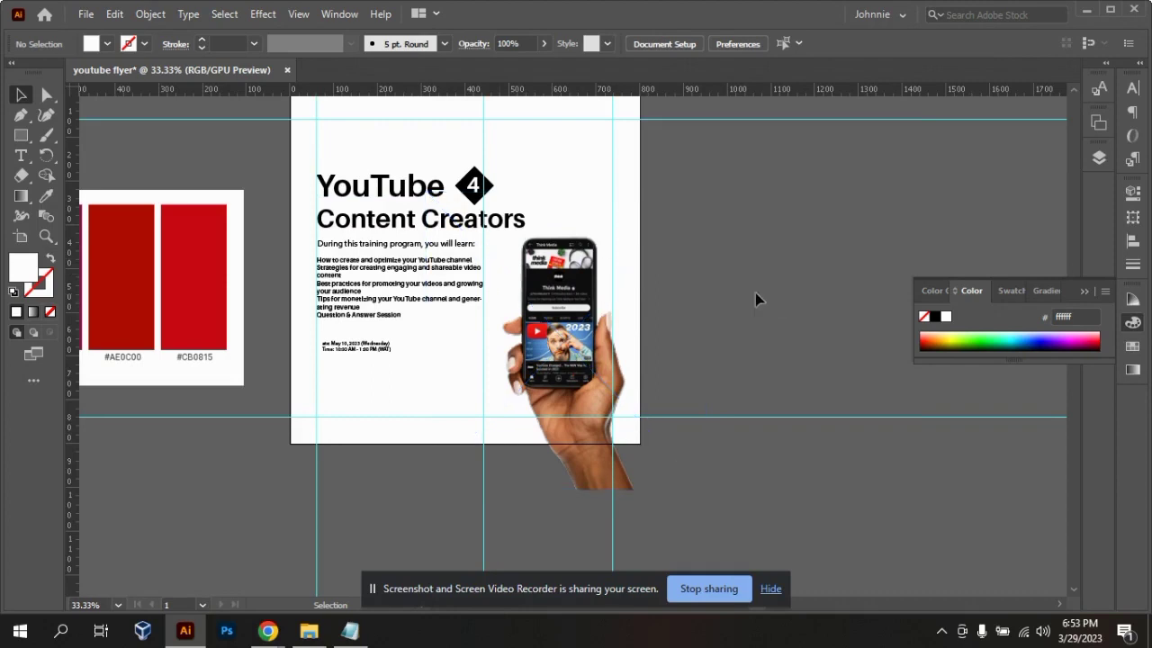
# - Move the headline text, diamond and "4" up together about 30 px and scale them down proportionally to about 440 px wide
pyautogui.click(529, 229)
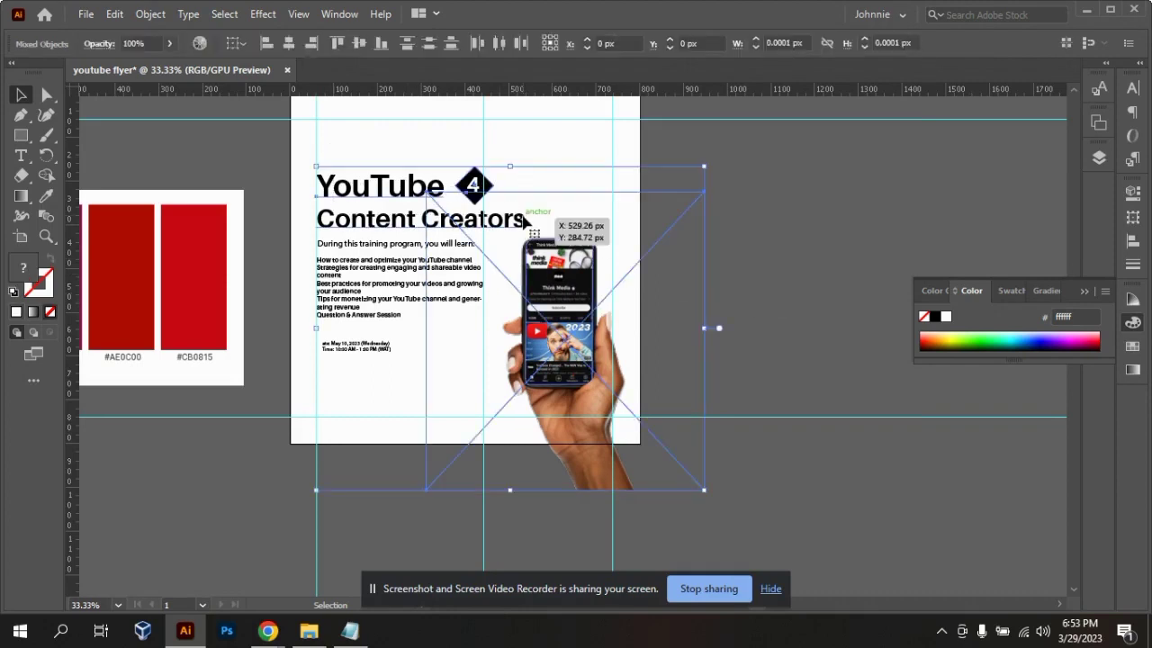
pyautogui.click(554, 306)
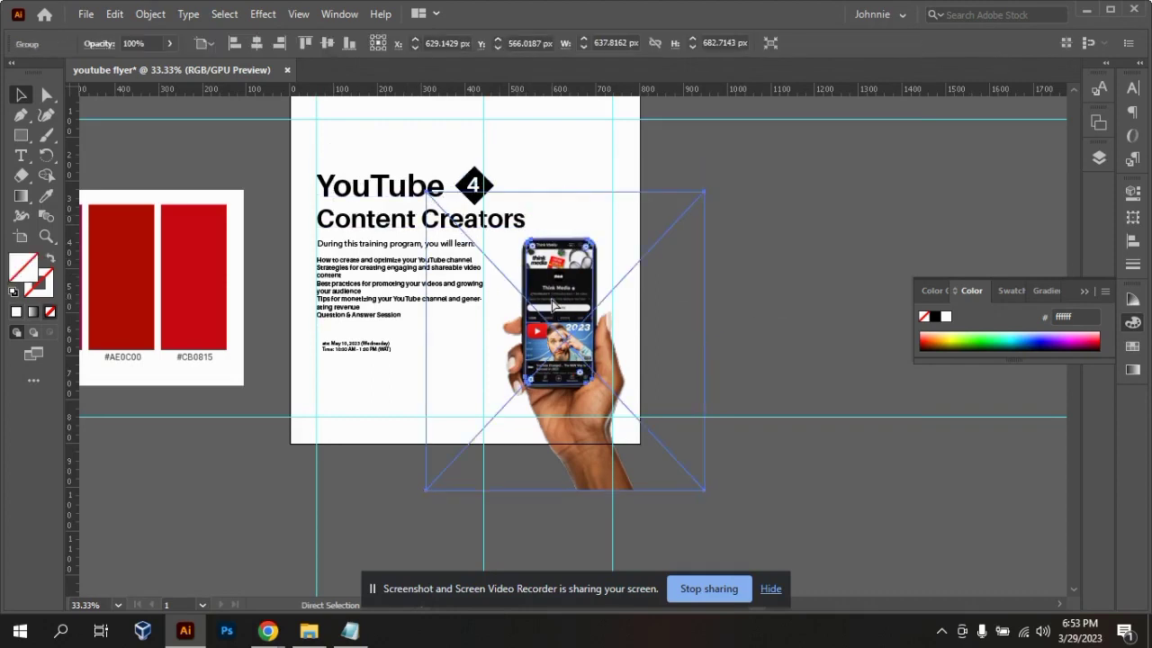
pyautogui.click(769, 293)
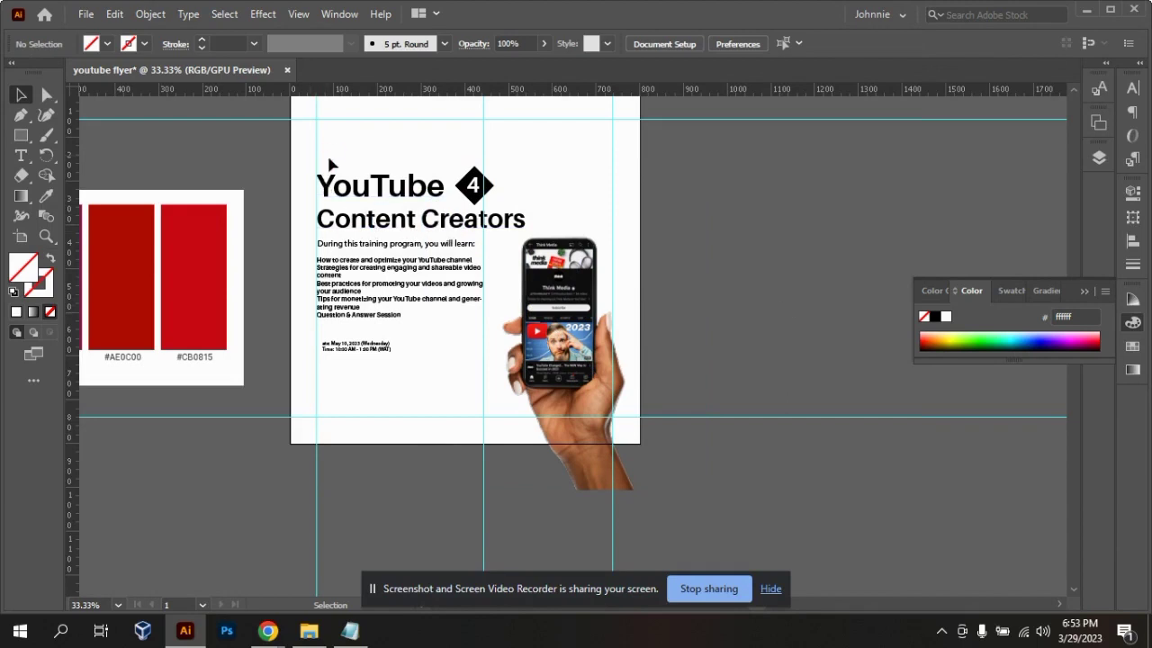
pyautogui.click(529, 230)
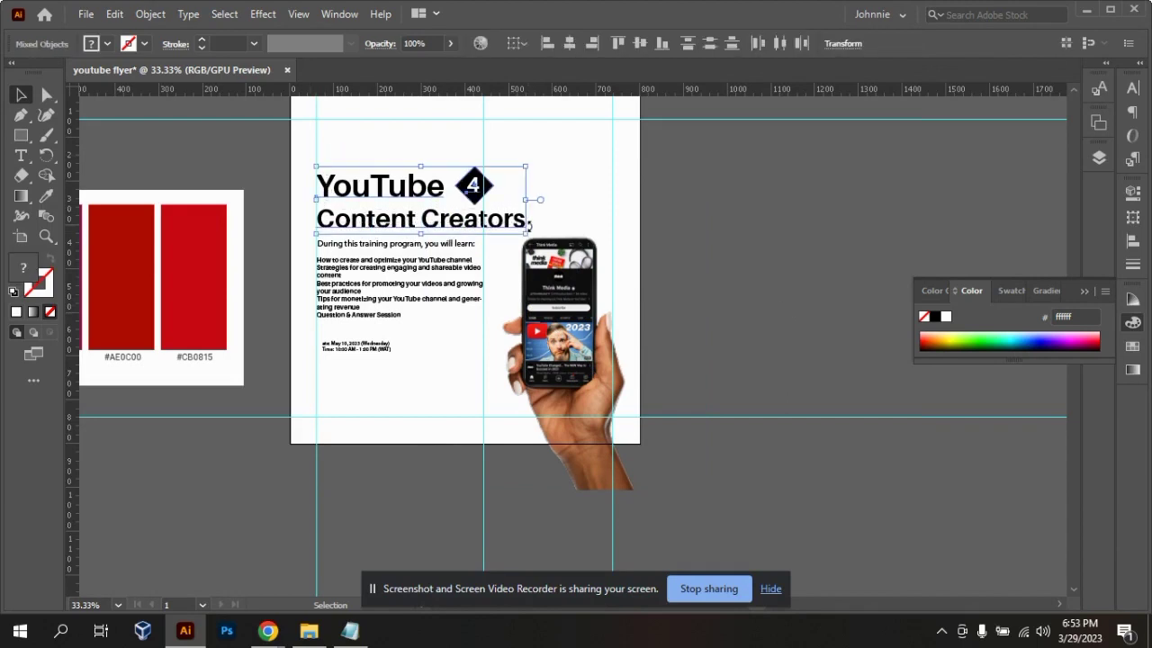
pyautogui.press('Up')
pyautogui.press('Up')
pyautogui.press('Up')
pyautogui.press('Up')
pyautogui.press('Up')
pyautogui.press('Up')
pyautogui.press('Up')
pyautogui.press('Up')
pyautogui.press('Up')
pyautogui.press('Up')
pyautogui.press('Up')
pyautogui.press('Up')
pyautogui.press('Up')
pyautogui.press('Up')
pyautogui.press('Up')
pyautogui.press('Up')
pyautogui.press('Up')
pyautogui.press('Up')
pyautogui.press('Up')
pyautogui.press('Up')
pyautogui.press('Up')
pyautogui.press('Up')
pyautogui.press('Up')
pyautogui.press('Up')
pyautogui.press('Up')
pyautogui.press('Up')
pyautogui.press('Up')
pyautogui.press('Up')
pyautogui.press('Up')
pyautogui.press('Up')
pyautogui.press('Up')
pyautogui.press('Up')
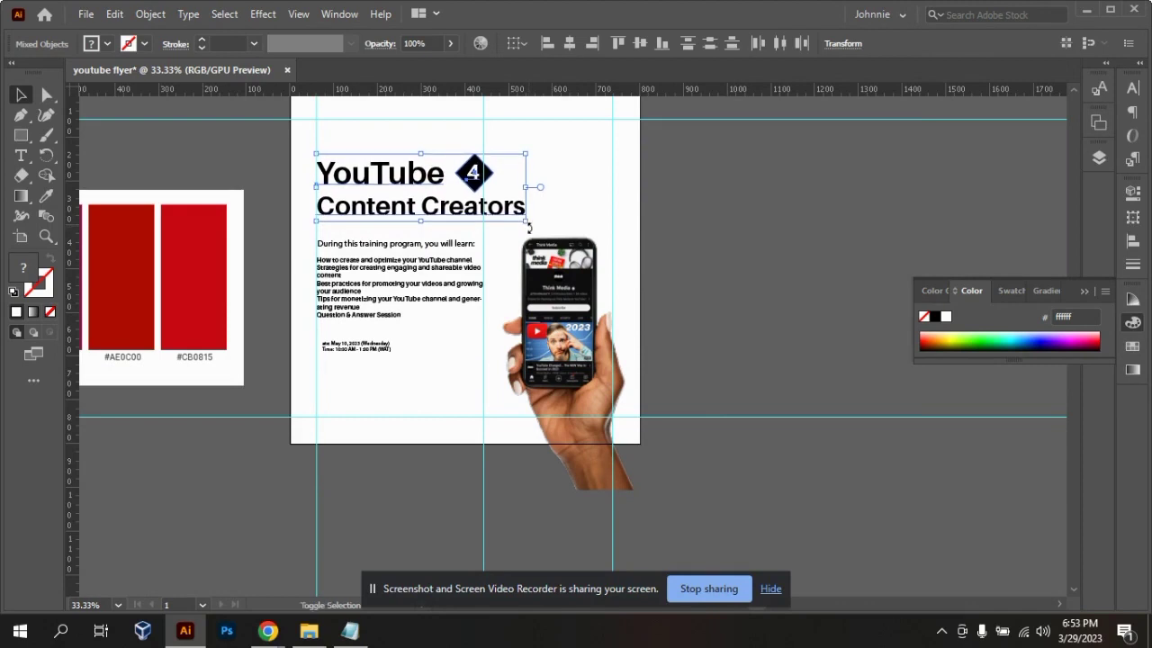
pyautogui.moveTo(526, 189); pyautogui.dragTo(508, 190)
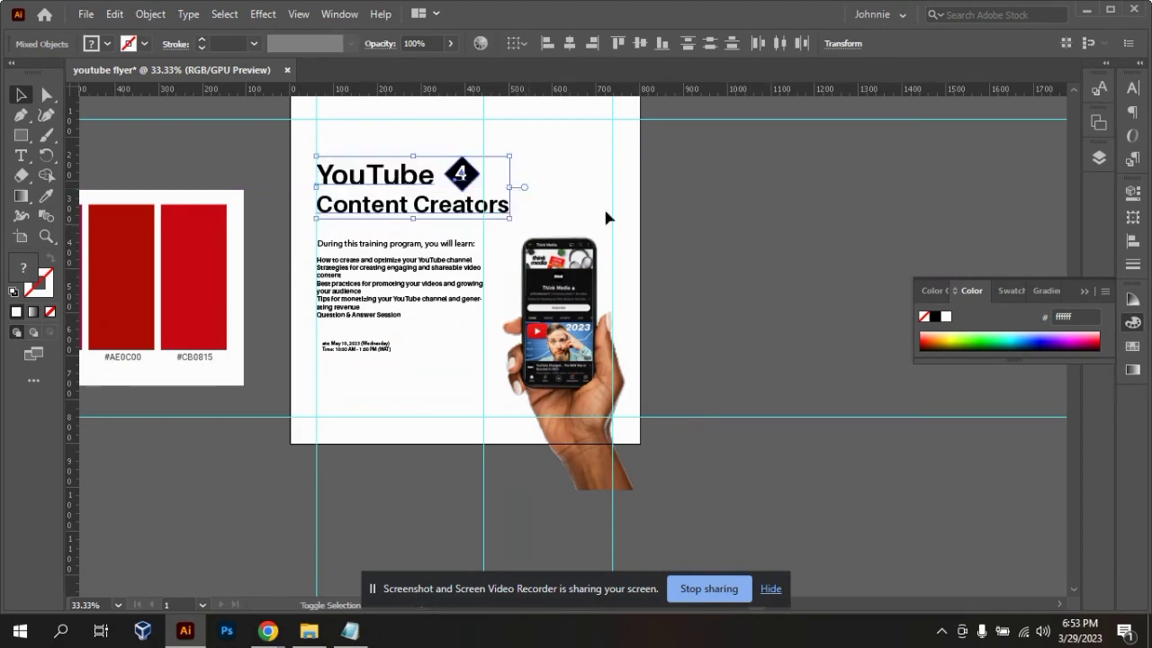
pyautogui.click(824, 252)
# - Set the font size of the headline line "Content Creators" to 50 pt
pyautogui.doubleClick(441, 206)
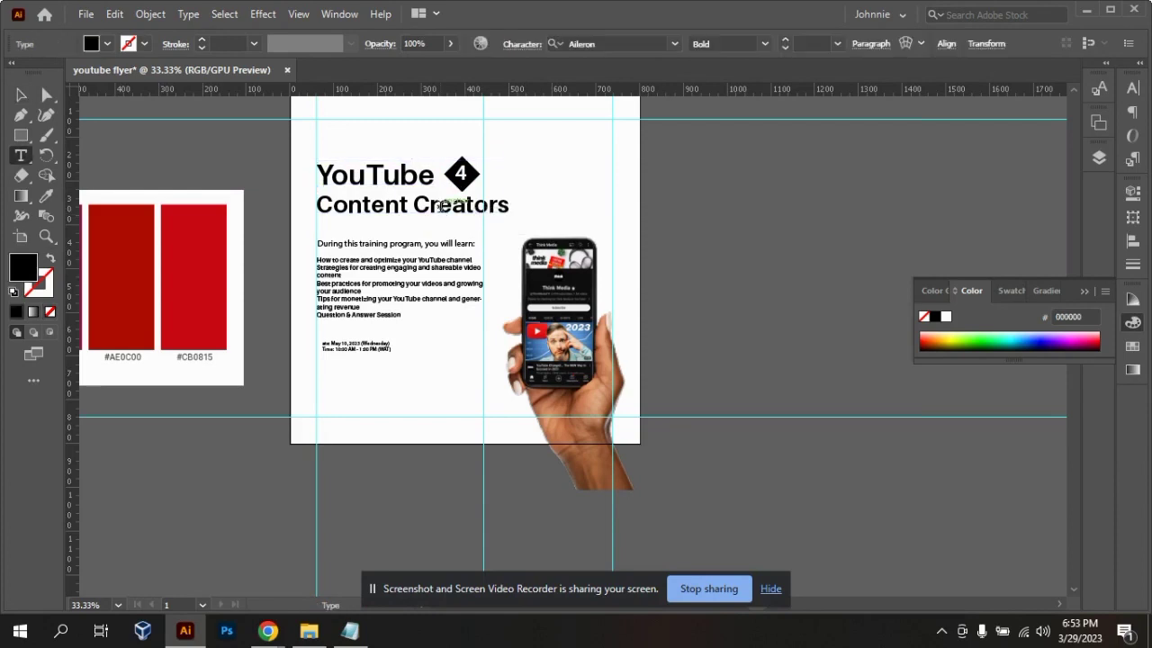
pyautogui.moveTo(509, 205); pyautogui.dragTo(319, 206)
pyautogui.click(1132, 92)
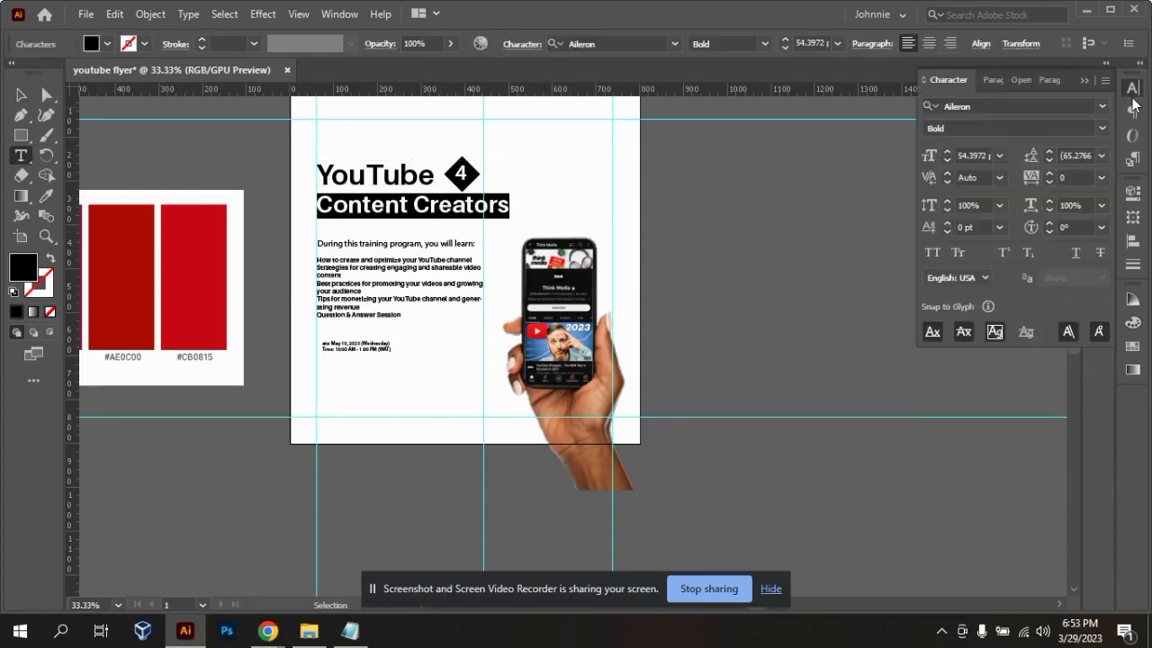
pyautogui.click(976, 156)
pyautogui.write('5')
pyautogui.press('Return')
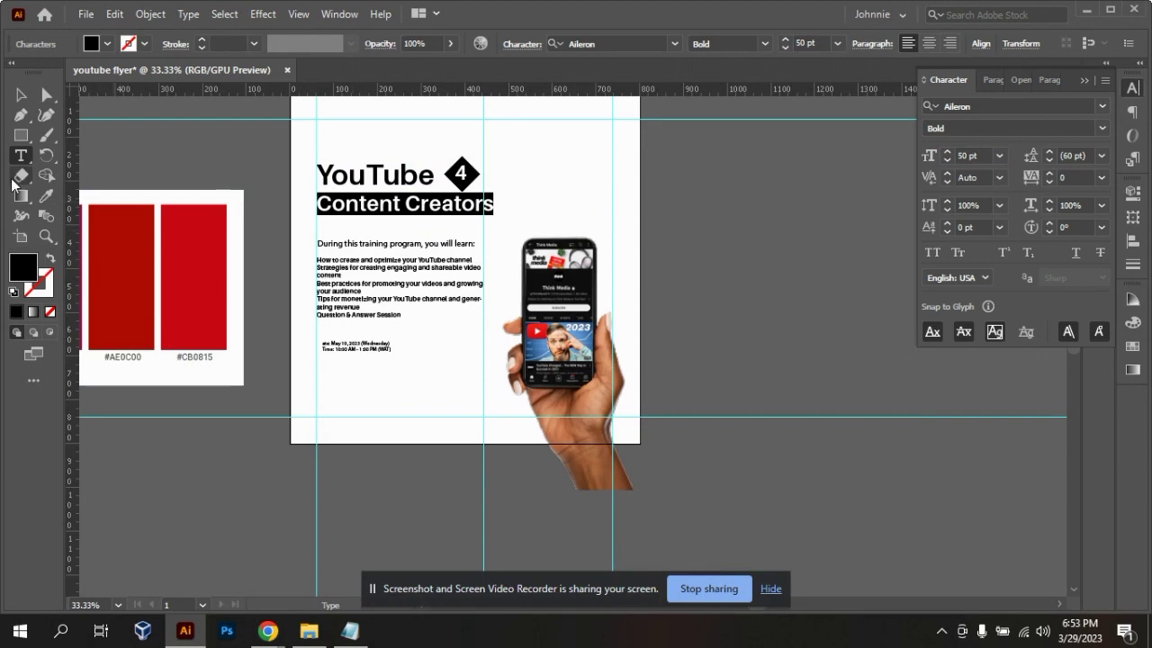
pyautogui.click(21, 93)
pyautogui.click(789, 274)
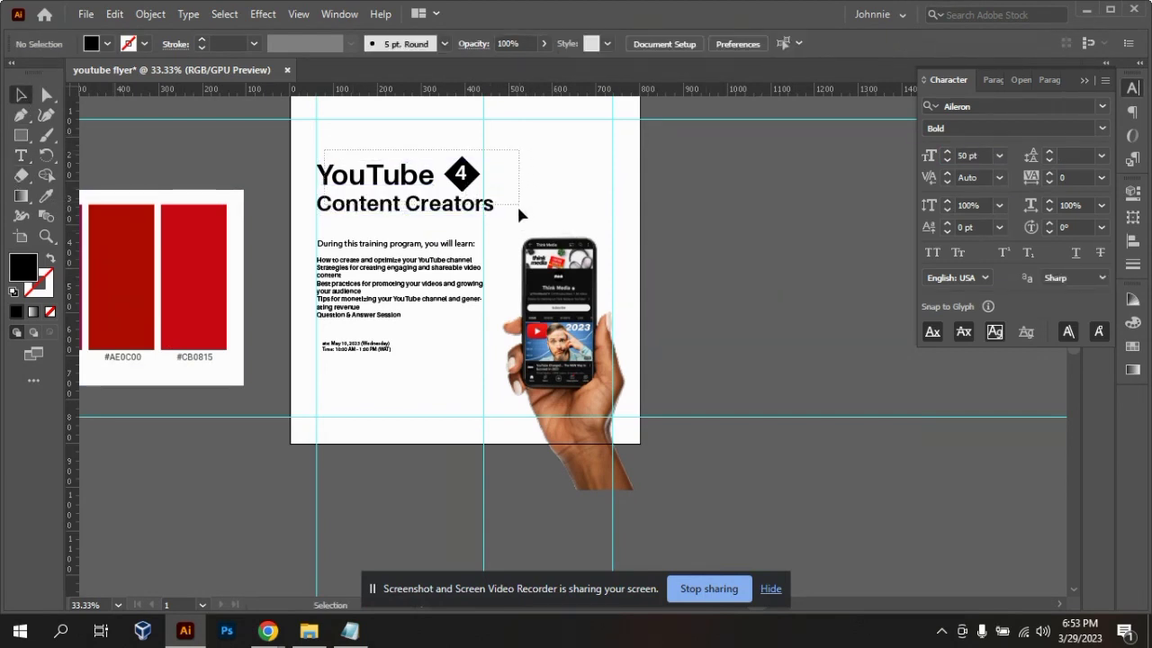
# - Scale the black diamond down to about 70 px wide and recentre it behind the "4"
pyautogui.click(516, 207)
pyautogui.click(562, 184)
pyautogui.scroll(1, 562, 183)
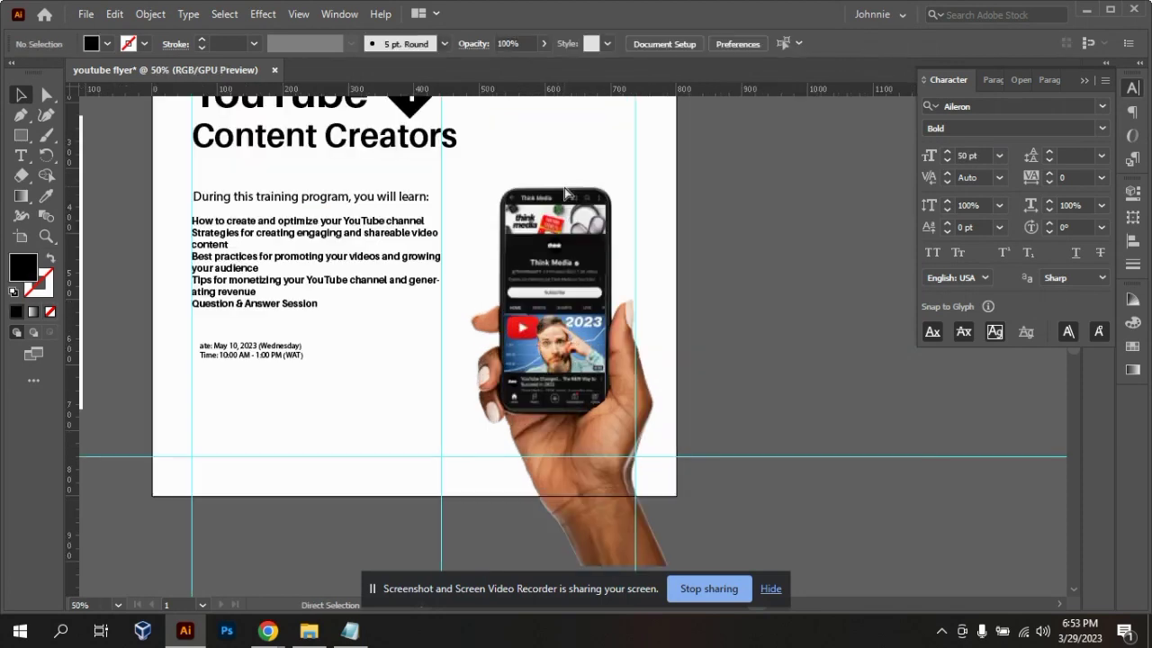
pyautogui.click(1105, 83)
pyautogui.moveTo(1077, 348); pyautogui.dragTo(1076, 338)
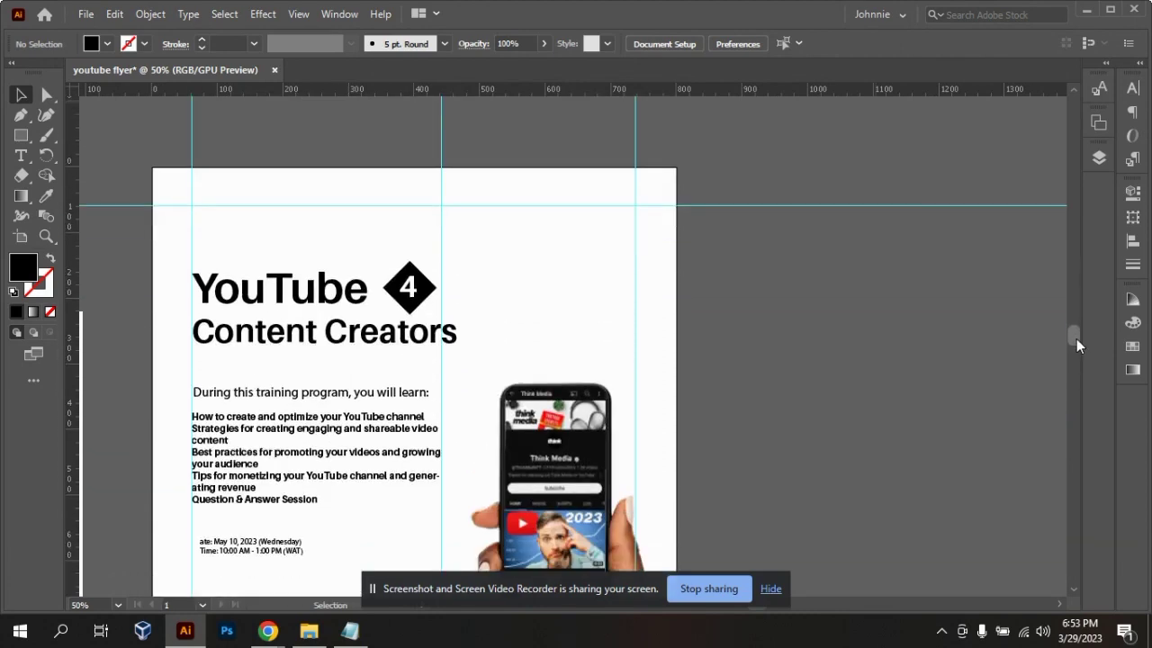
pyautogui.click(423, 296)
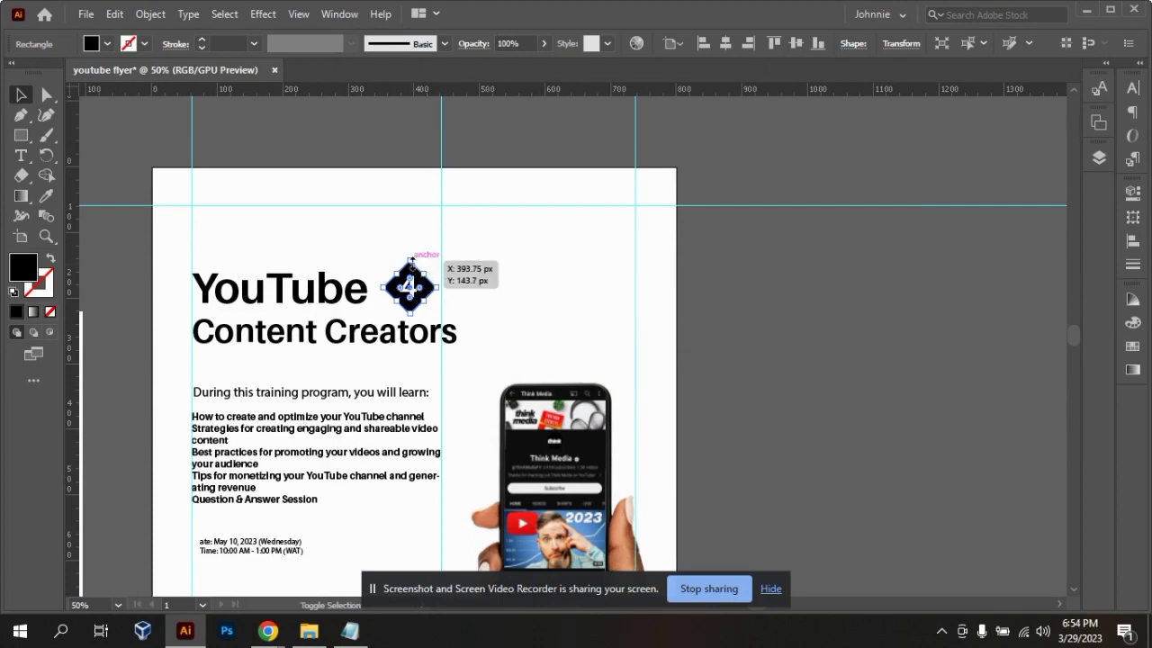
pyautogui.moveTo(413, 276); pyautogui.dragTo(414, 274)
pyautogui.click(638, 327)
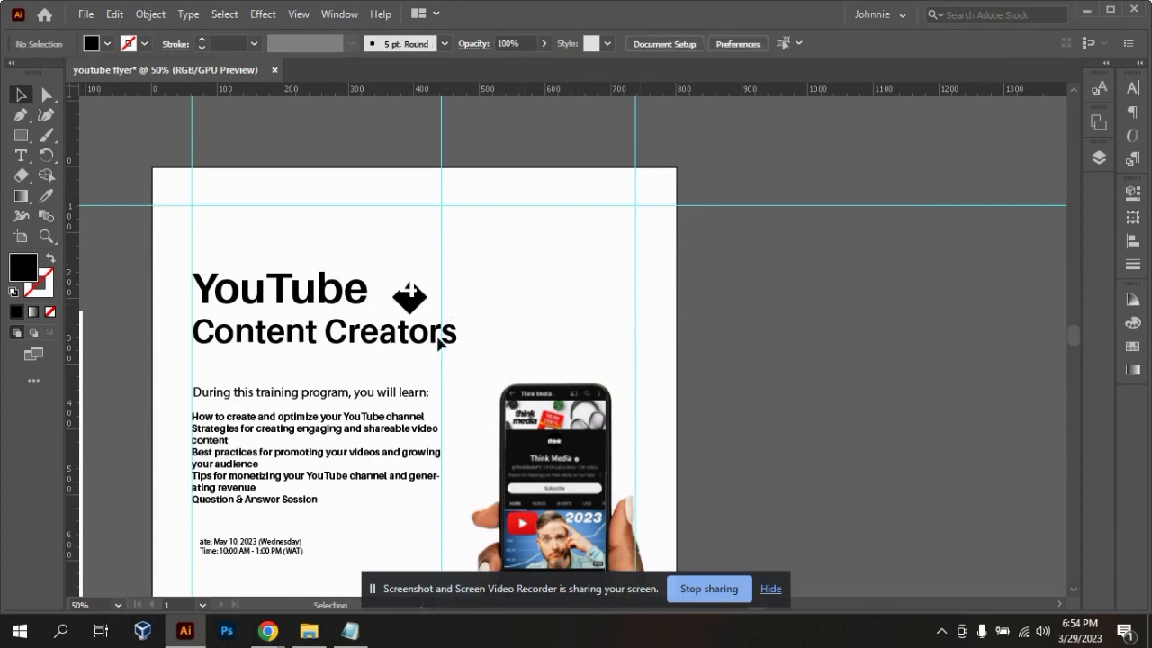
pyautogui.click(413, 297)
pyautogui.moveTo(411, 276); pyautogui.dragTo(413, 268)
pyautogui.click(733, 368)
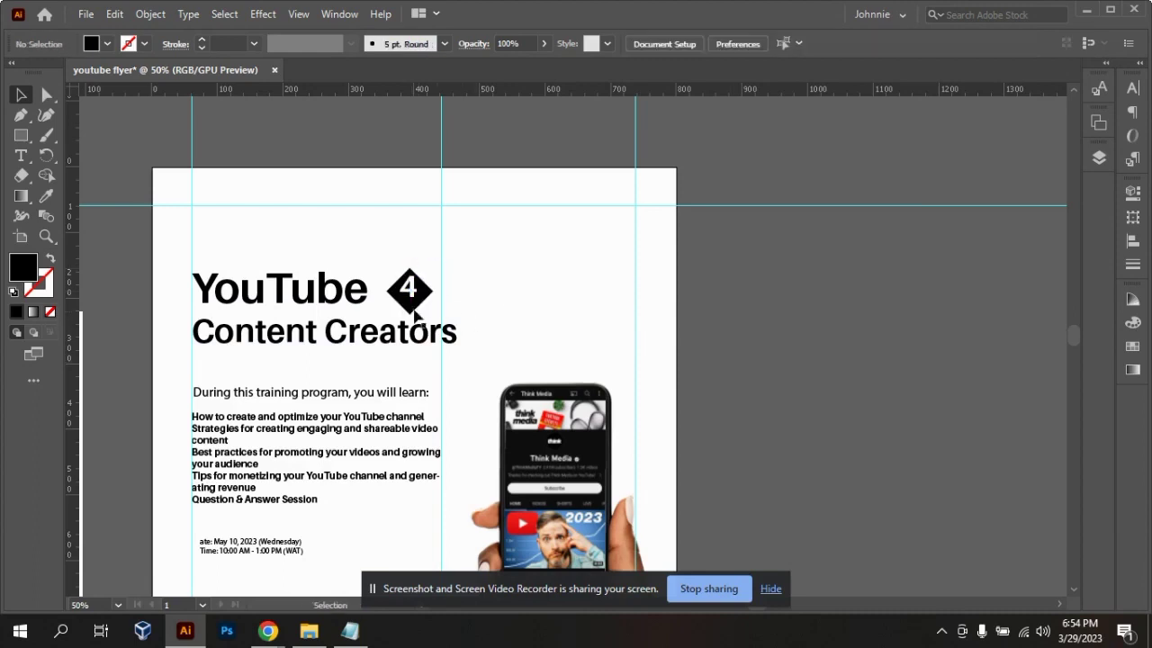
pyautogui.moveTo(412, 315); pyautogui.dragTo(423, 298)
pyautogui.click(575, 323)
# - Set the "4" in the diamond to Aileron Heavy, 40 pt
pyautogui.doubleClick(413, 285)
pyautogui.doubleClick(409, 286)
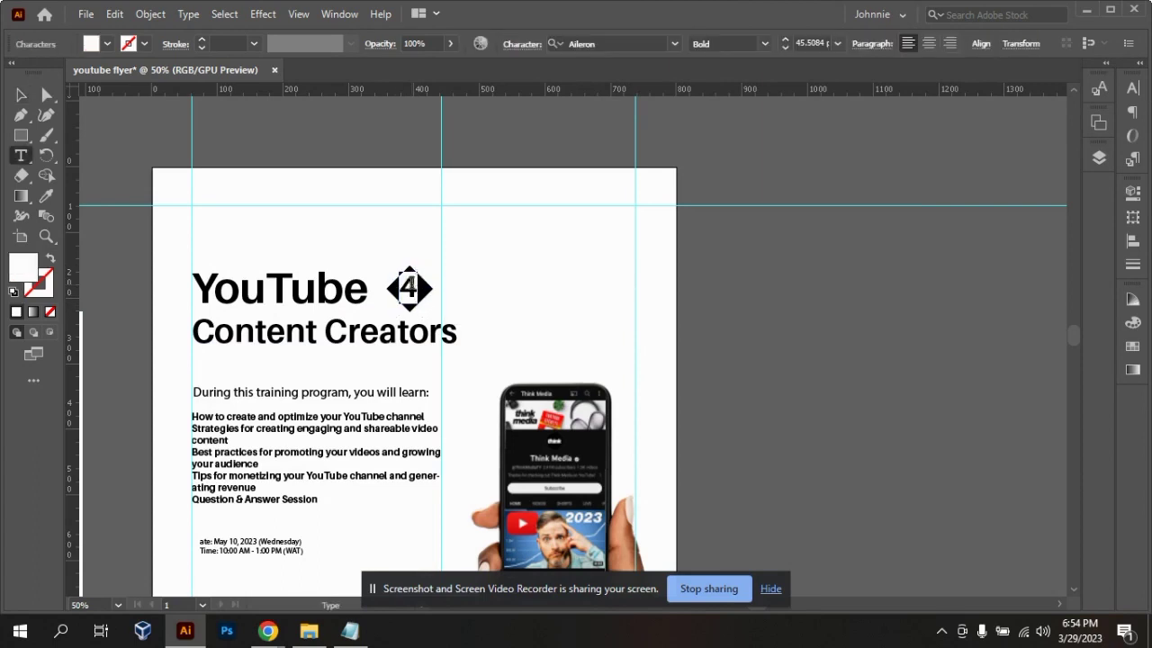
pyautogui.click(1129, 93)
pyautogui.click(981, 153)
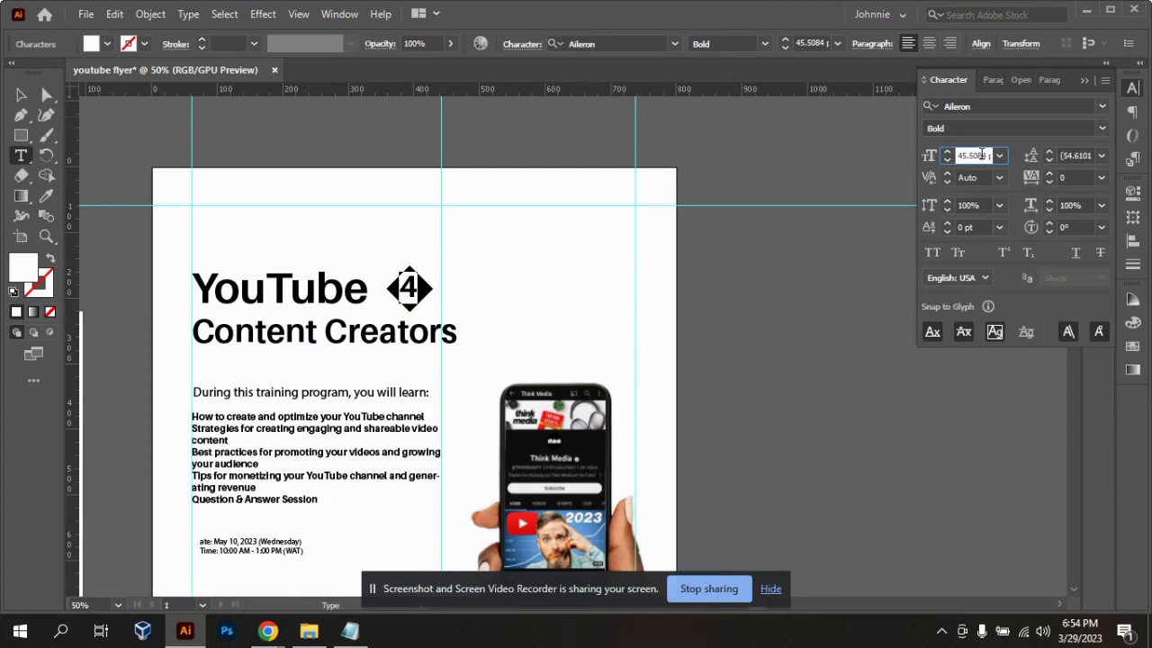
pyautogui.write('35')
pyautogui.press('Return')
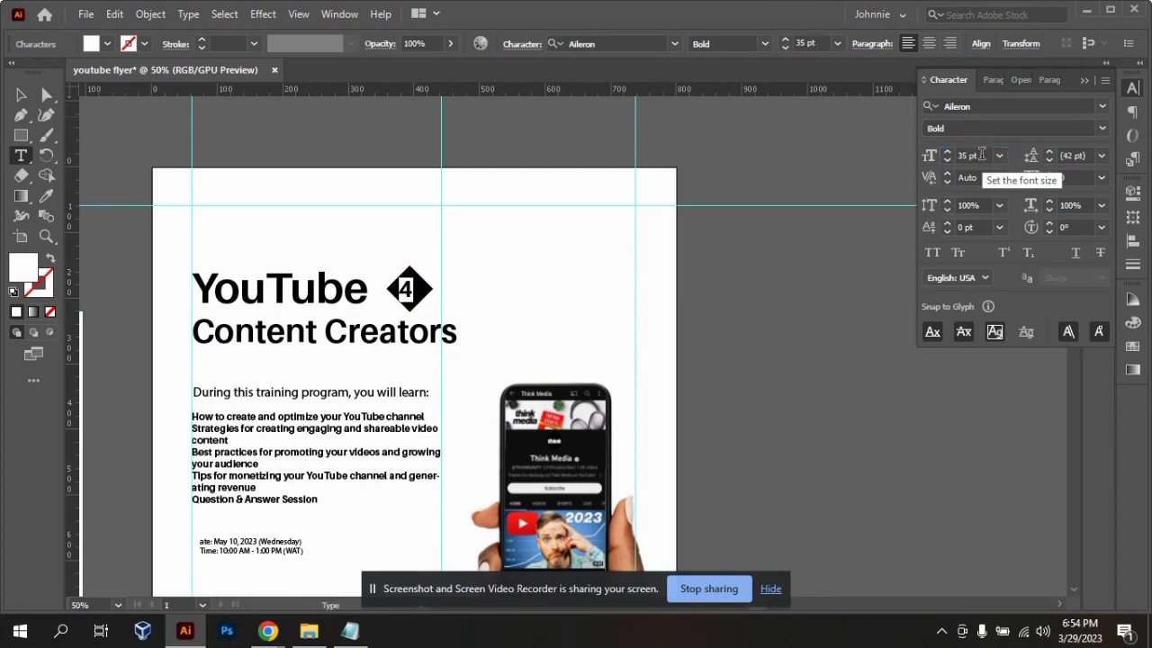
pyautogui.click(1100, 131)
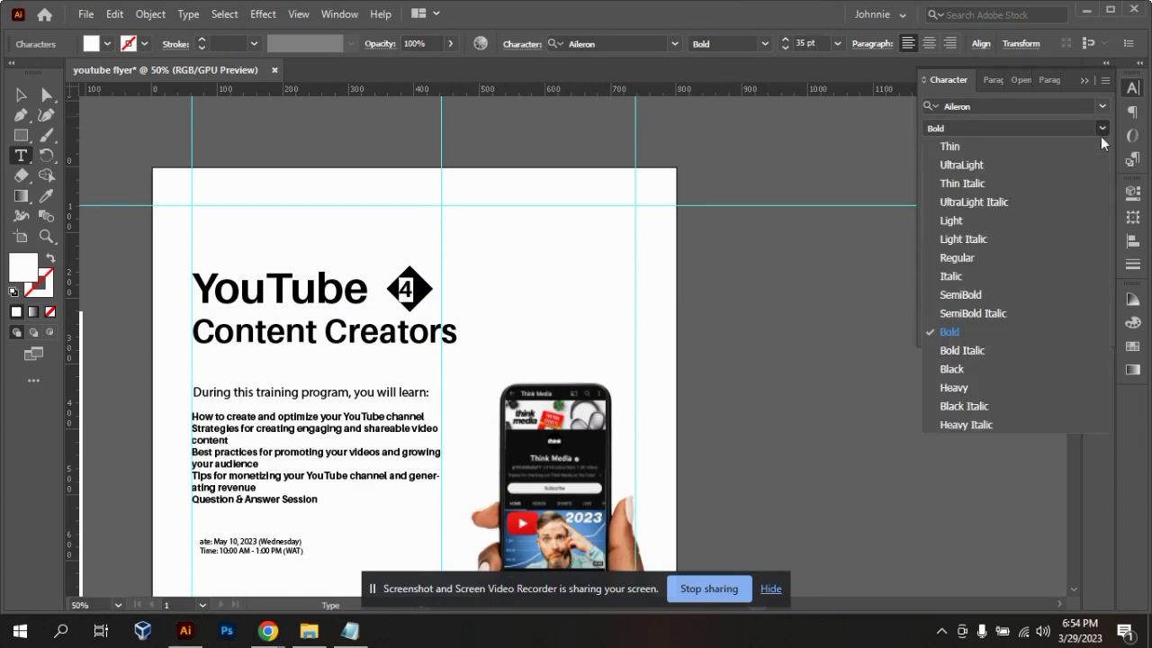
pyautogui.click(958, 393)
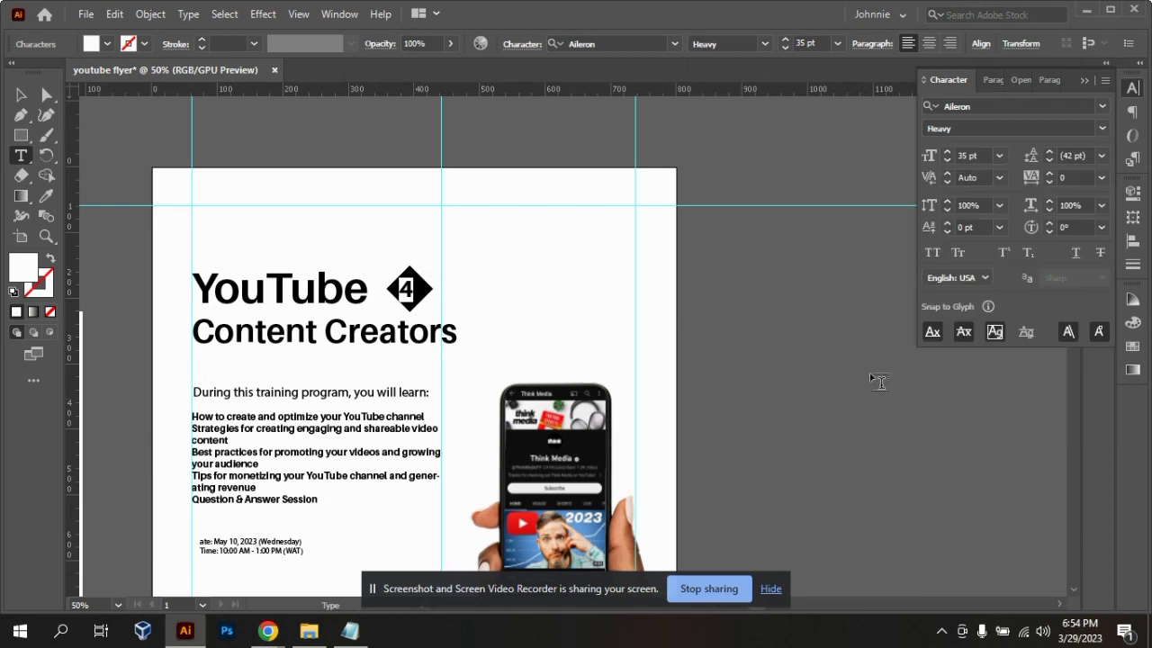
pyautogui.click(971, 161)
pyautogui.write('40')
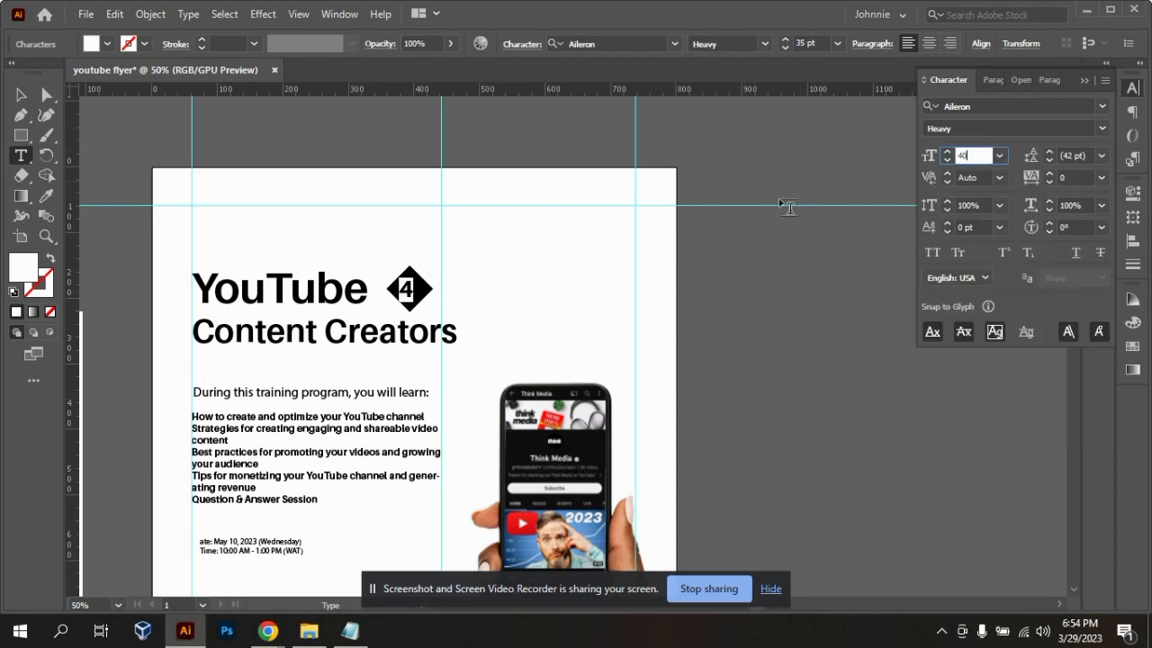
pyautogui.click(21, 93)
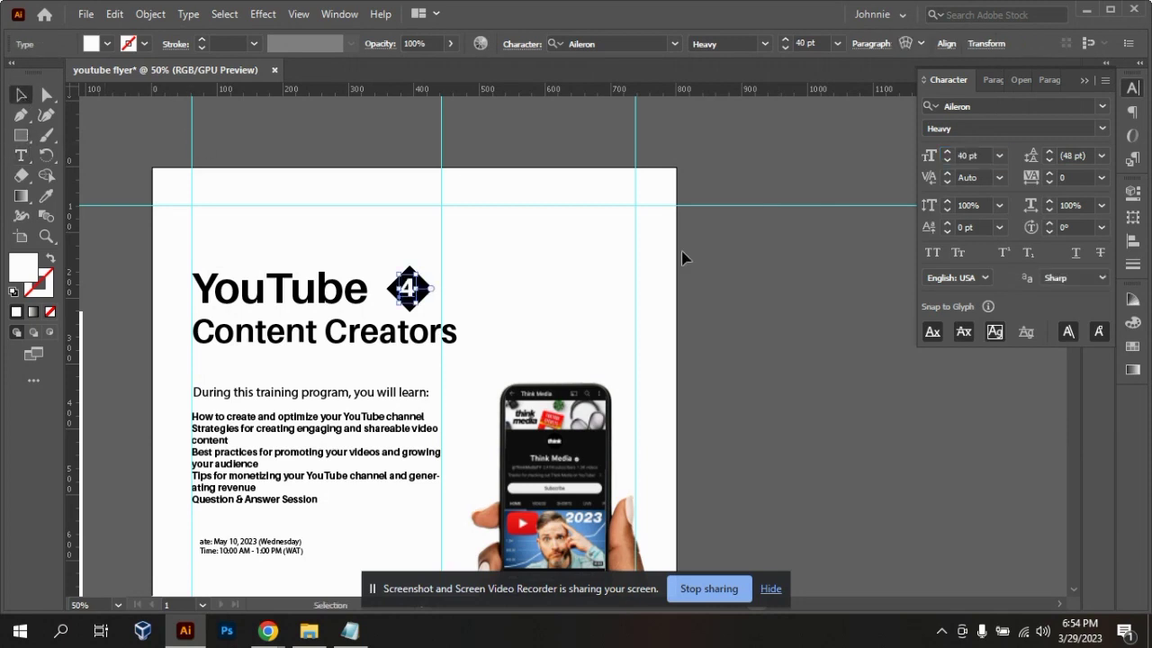
# - Recentre the resized "4" within the black diamond
pyautogui.click(686, 352)
pyautogui.moveTo(411, 295); pyautogui.dragTo(419, 306)
pyautogui.click(685, 292)
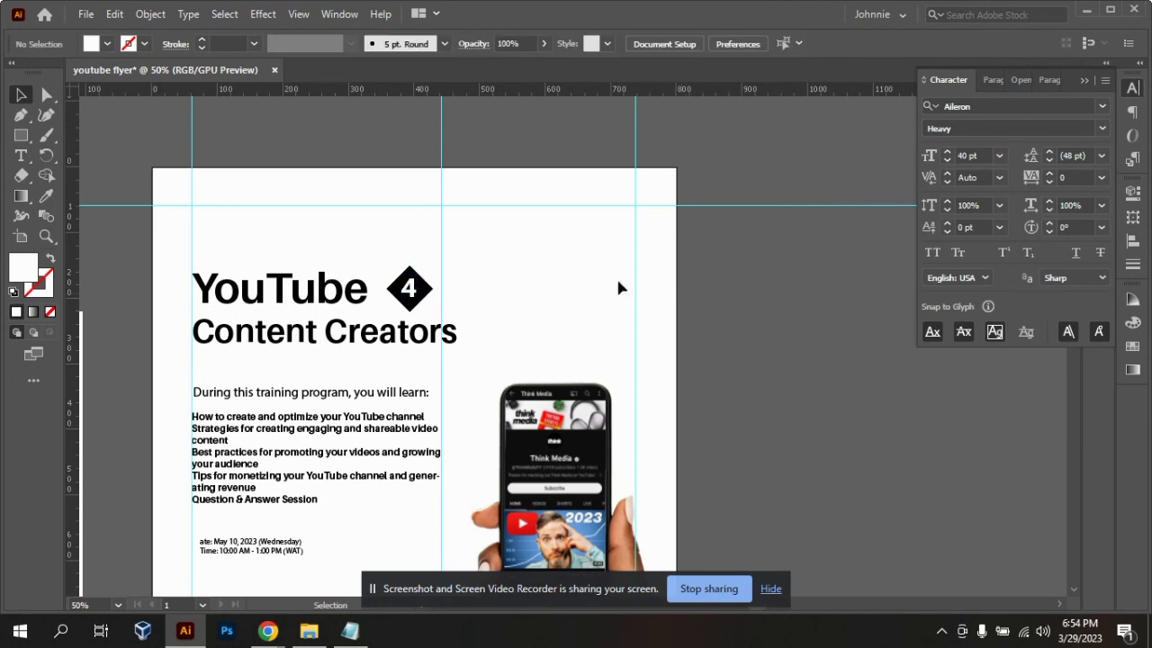
# - Move the diamond and its "4" together about 20 px left, closer to the word "YouTube"
pyautogui.moveTo(401, 258); pyautogui.dragTo(435, 300)
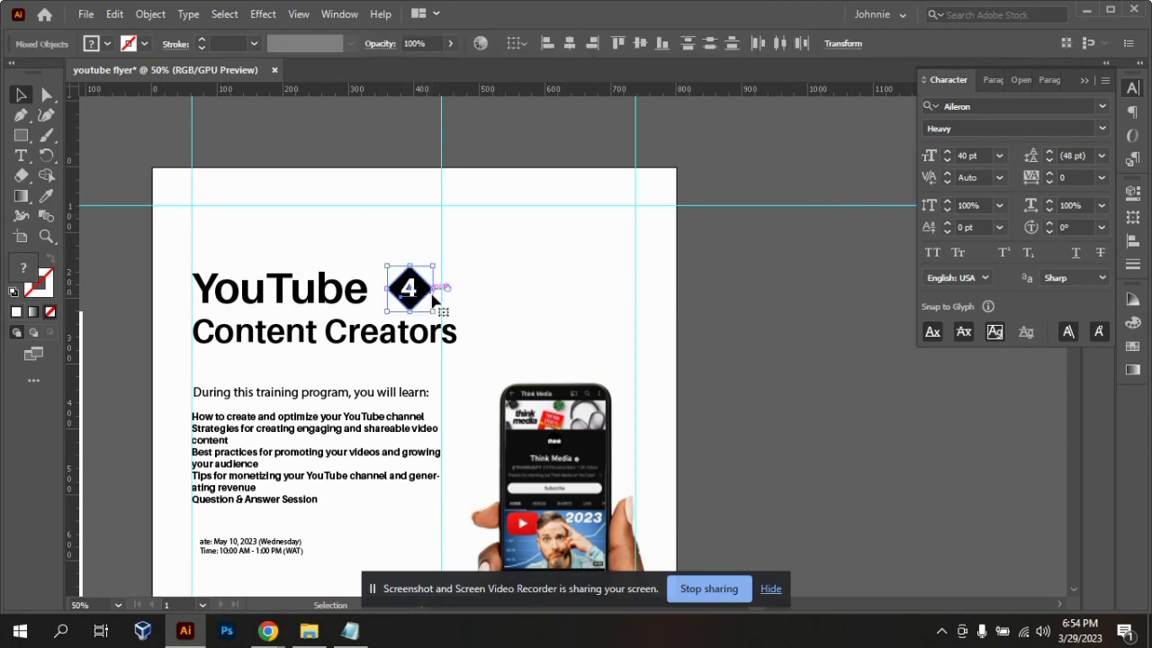
pyautogui.press('Left')
pyautogui.press('Left')
pyautogui.press('Left')
pyautogui.press('Left')
pyautogui.press('Left')
pyautogui.press('Left')
pyautogui.press('Left')
pyautogui.press('Left')
pyautogui.press('Left')
pyautogui.press('Left')
pyautogui.press('Left')
pyautogui.press('Left')
pyautogui.press('Left')
pyautogui.press('Left')
pyautogui.press('Left')
pyautogui.press('Left')
pyautogui.press('Left')
pyautogui.press('Left')
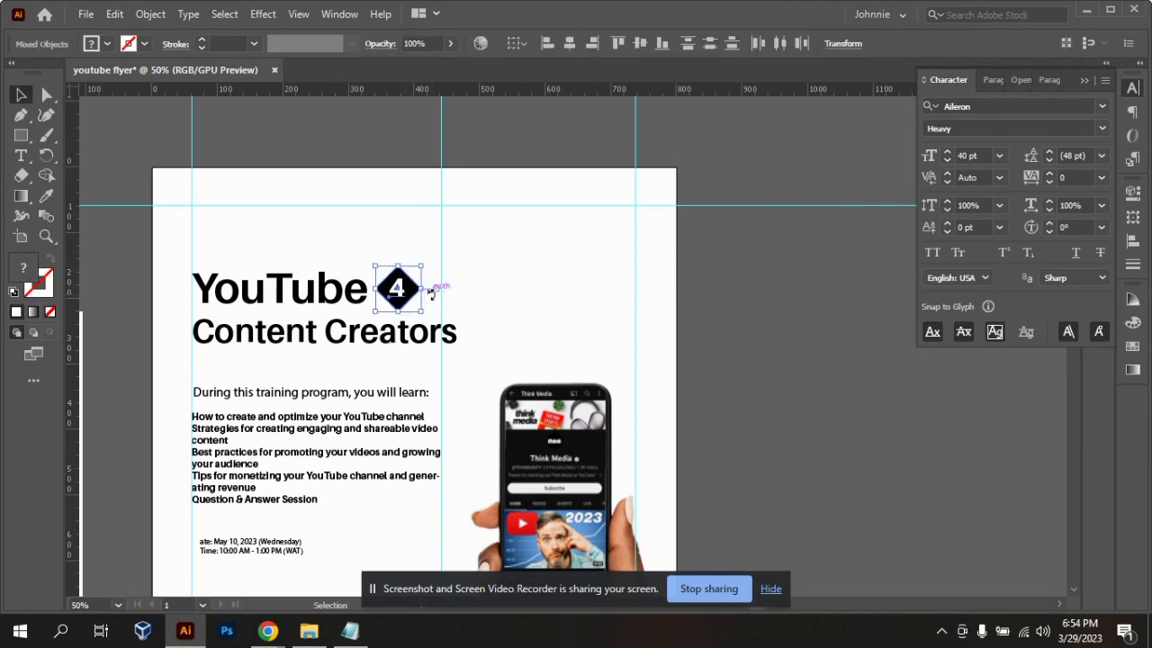
pyautogui.press('Left')
pyautogui.press('Left')
# - Reduce the font size of "Content Creators" to 48 pt
pyautogui.click(430, 338)
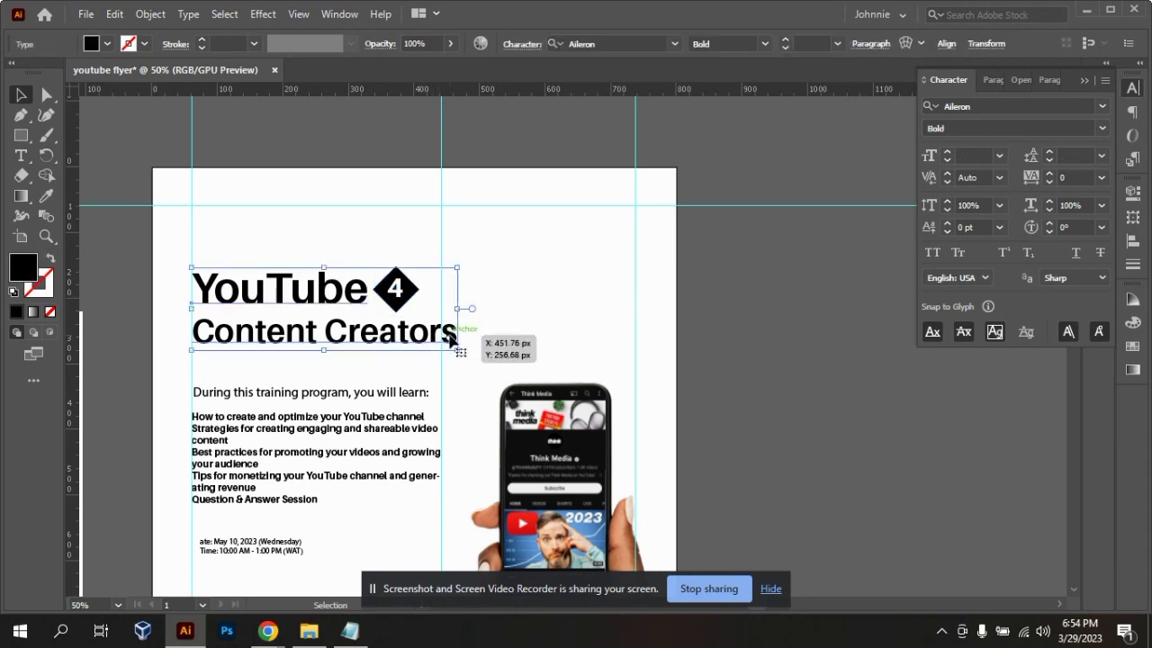
pyautogui.doubleClick(454, 333)
pyautogui.moveTo(456, 333); pyautogui.dragTo(171, 339)
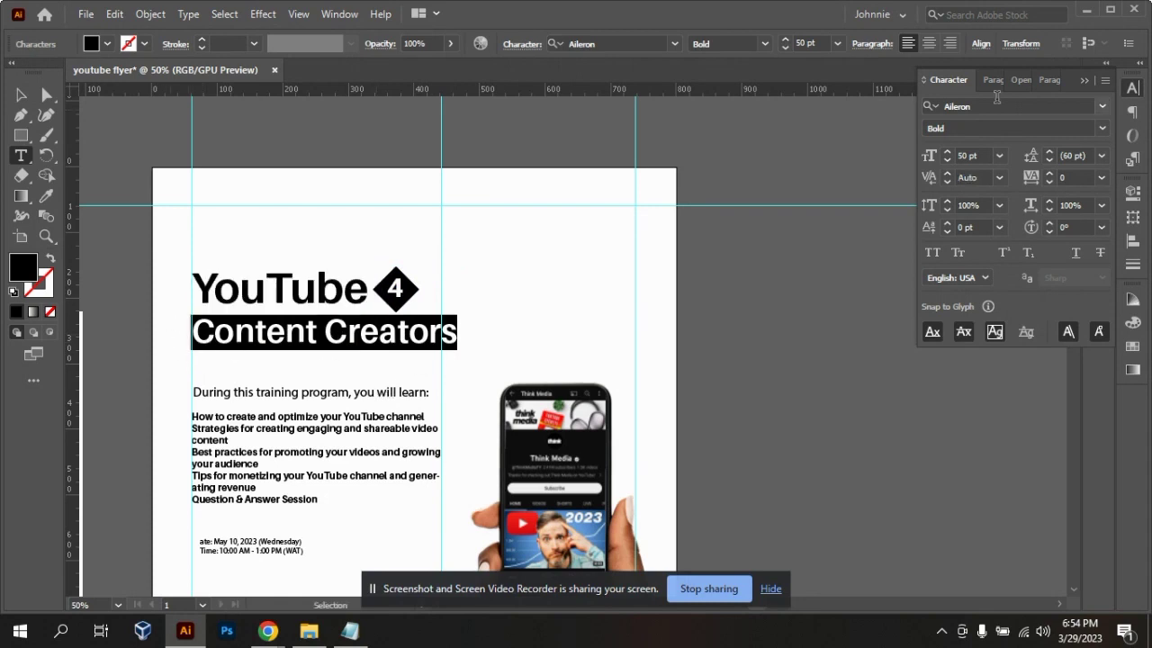
pyautogui.click(970, 156)
pyautogui.write('48')
pyautogui.press('Return')
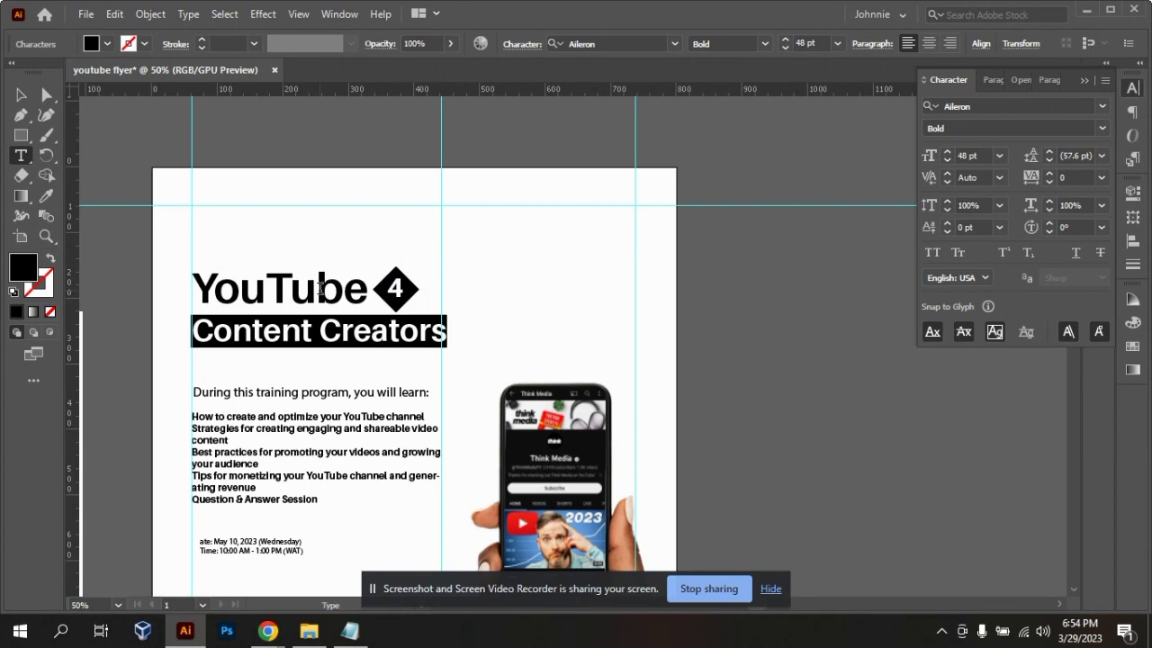
# - Reduce the font size of the word "YouTube" in the headline to 58 pt
pyautogui.click(365, 290)
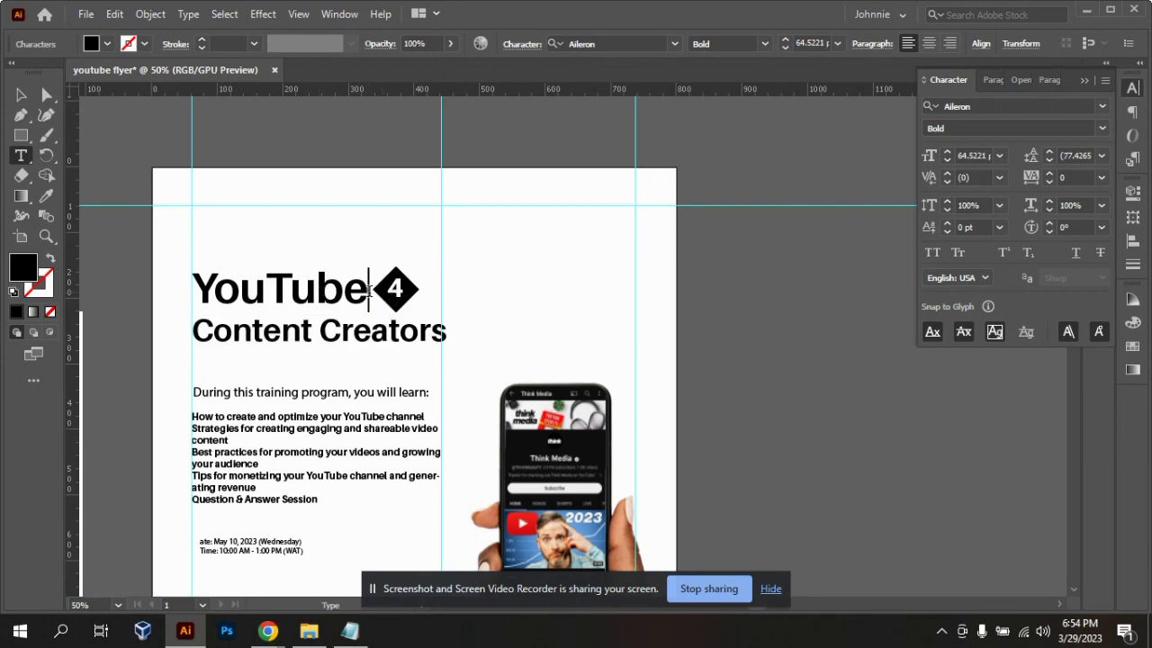
pyautogui.click(368, 332)
pyautogui.moveTo(365, 290); pyautogui.dragTo(381, 290)
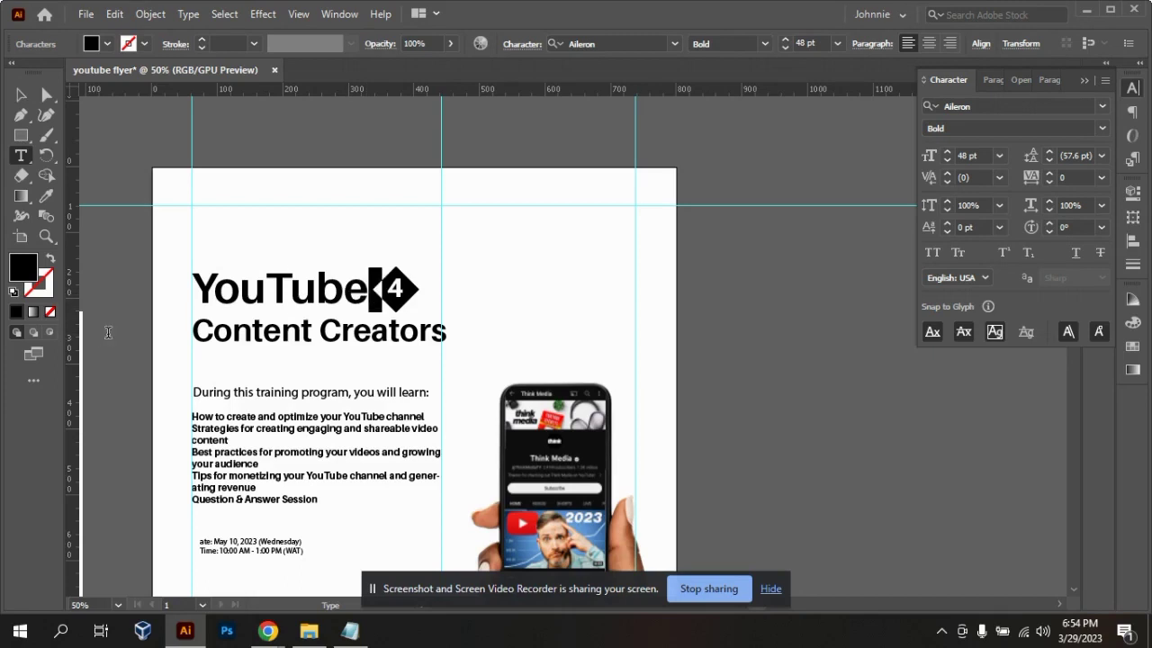
pyautogui.moveTo(108, 332); pyautogui.dragTo(120, 296)
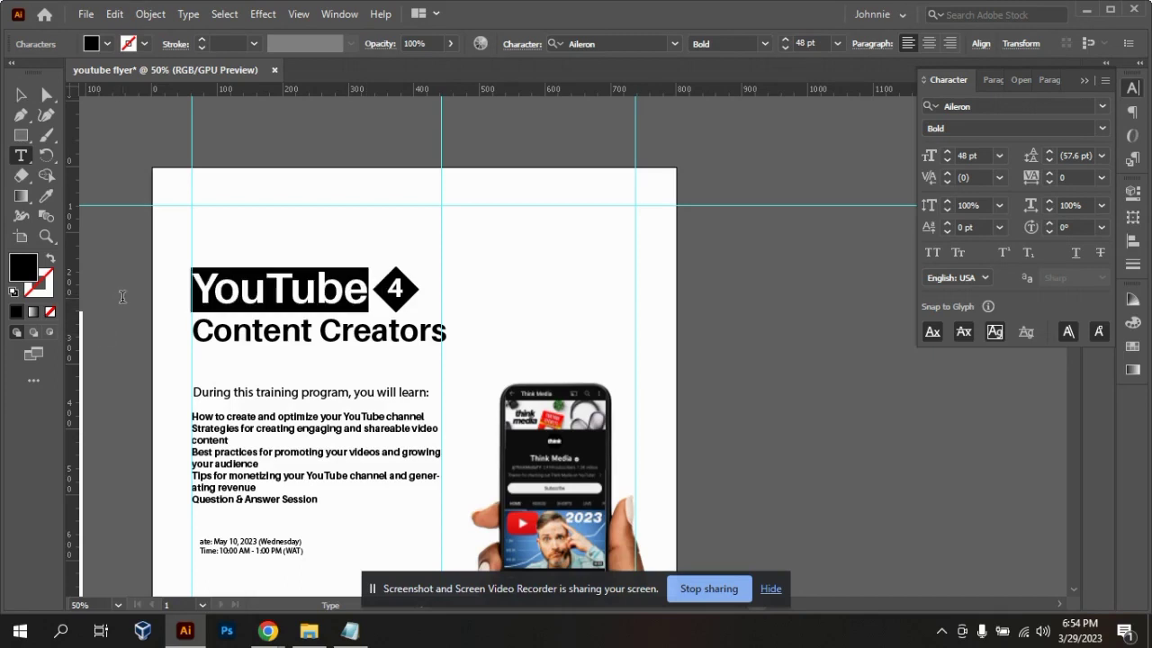
pyautogui.click(977, 149)
pyautogui.write('5')
pyautogui.press('Return')
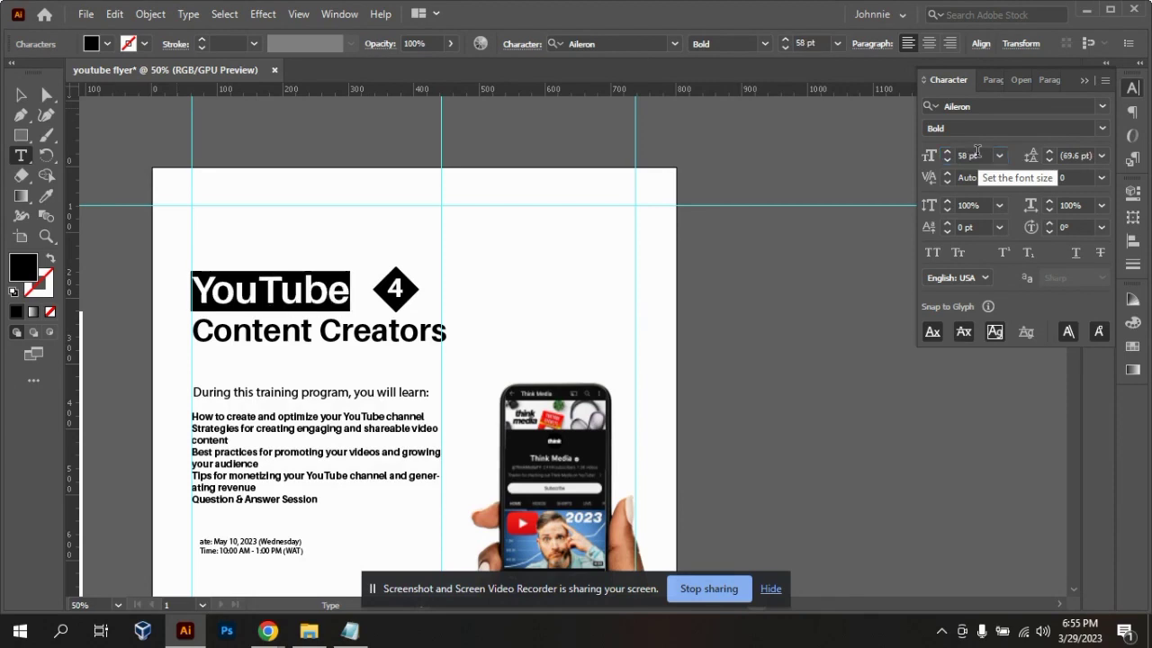
# - Move the diamond and its "4" together about 25 px left, closing the gap to the resized word "YouTube"
pyautogui.click(21, 95)
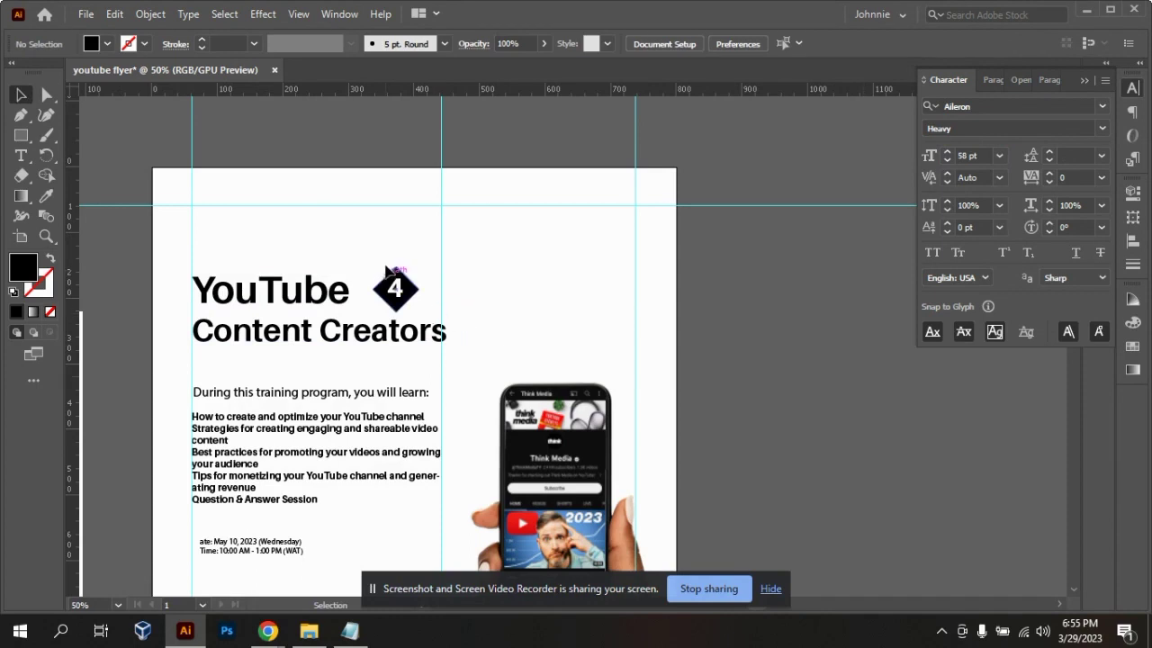
pyautogui.click(411, 297)
pyautogui.press('Left')
pyautogui.press('Left')
pyautogui.press('Left')
pyautogui.press('Left')
pyautogui.press('Left')
pyautogui.press('Left')
pyautogui.press('Left')
pyautogui.press('Left')
pyautogui.press('Left')
pyautogui.press('Left')
pyautogui.press('Left')
pyautogui.press('Left')
pyautogui.press('Left')
pyautogui.press('Left')
pyautogui.press('Left')
pyautogui.press('Left')
pyautogui.press('Left')
pyautogui.press('Left')
pyautogui.press('Left')
pyautogui.press('Left')
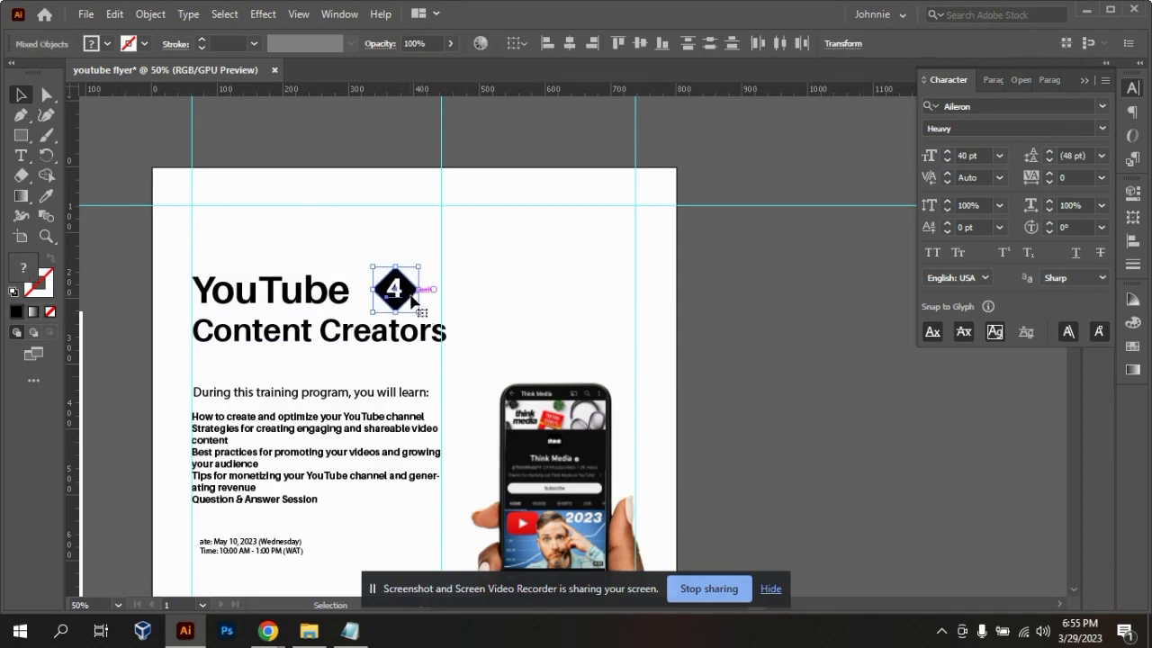
pyautogui.press('Left')
pyautogui.press('Left')
pyautogui.press('Left')
pyautogui.press('Left')
pyautogui.press('Left')
pyautogui.press('Left')
pyautogui.press('Left')
pyautogui.press('Left')
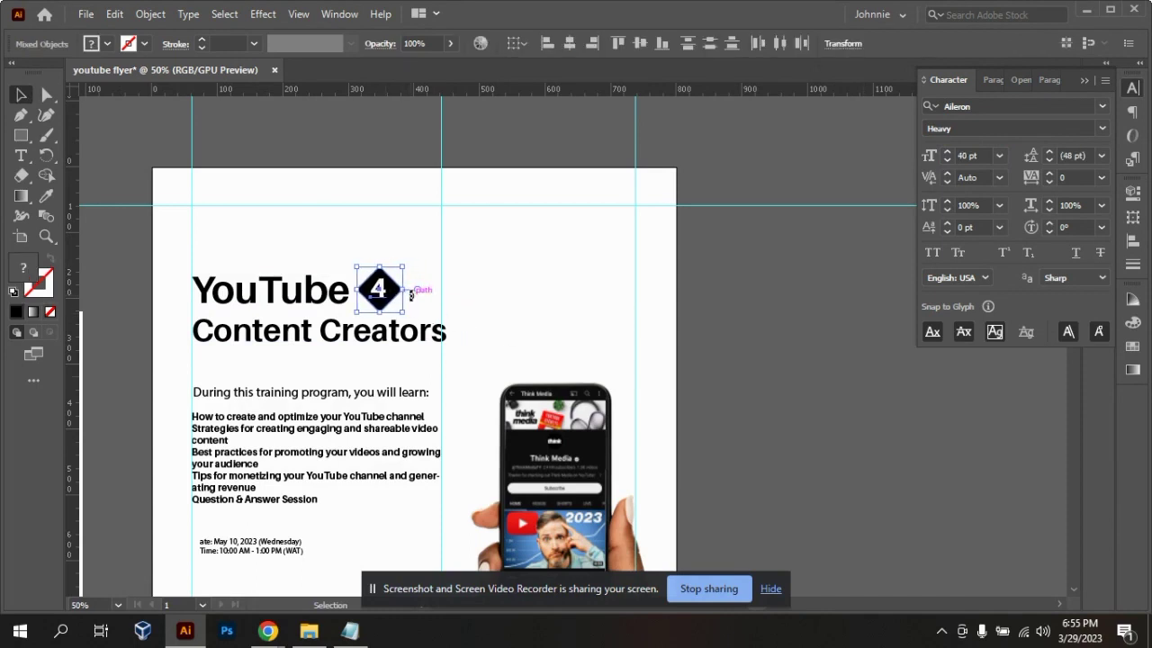
pyautogui.click(872, 360)
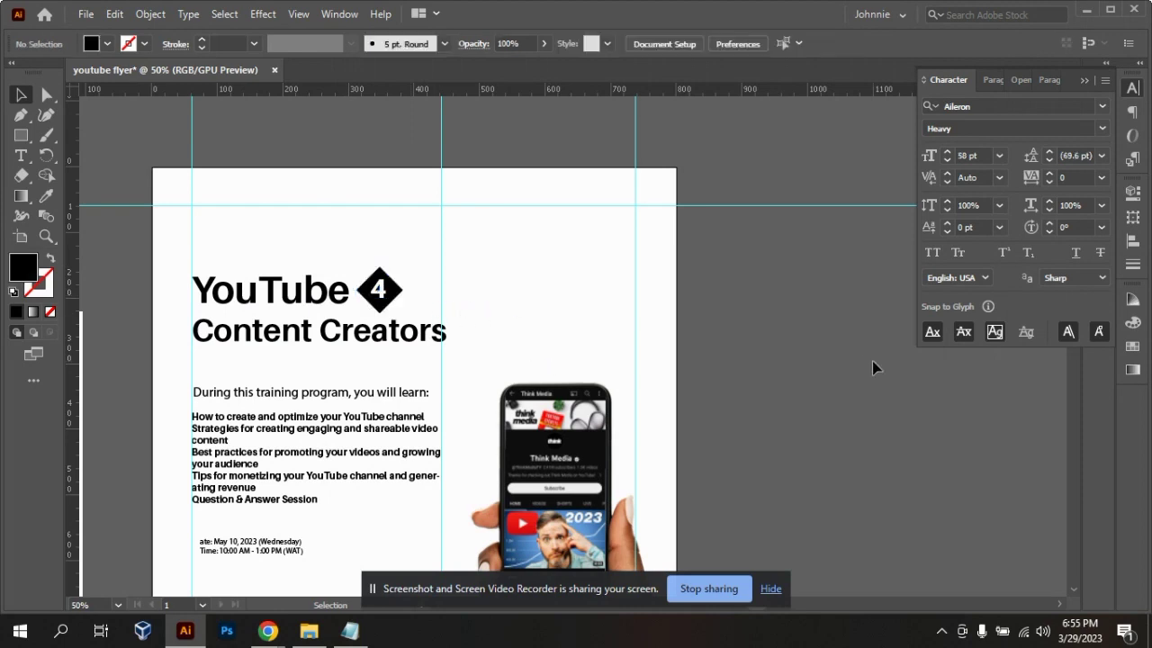
# - Move the whole "YouTube 4 Content Creators" headline down about 33 px, closer to the training details
pyautogui.hotkey('ctrl', '-')
pyautogui.hotkey('ctrl', '-')
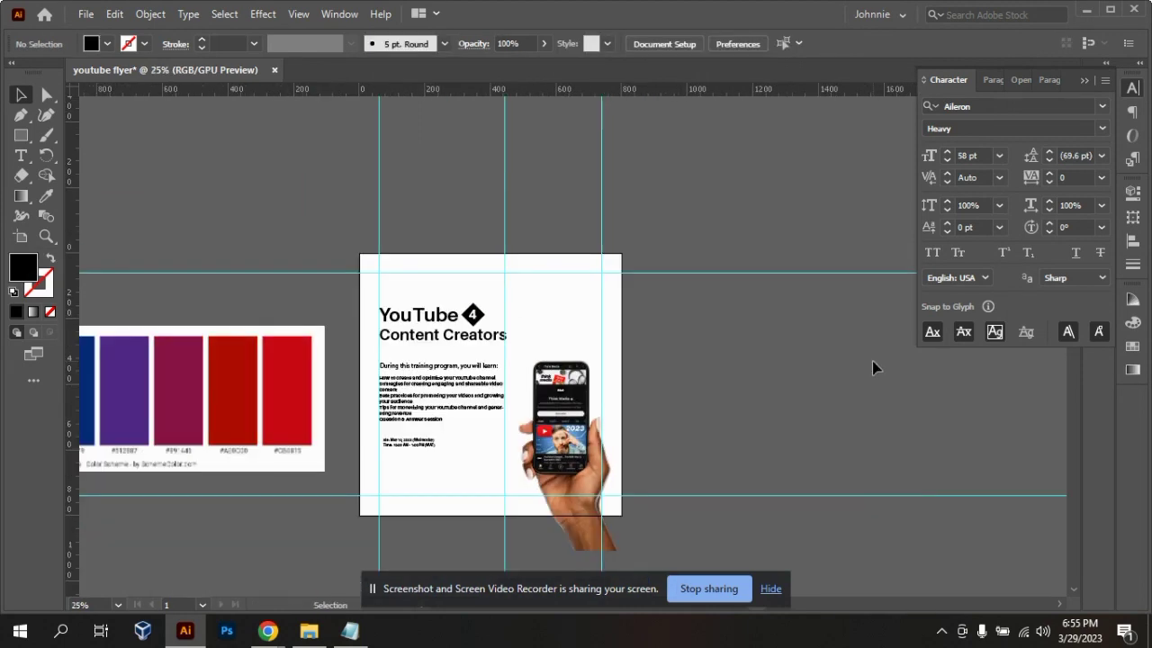
pyautogui.hotkey('ctrl', '+')
pyautogui.hotkey('ctrl', '+')
pyautogui.hotkey('ctrl', '-')
pyautogui.hotkey('ctrl', '-')
pyautogui.hotkey('ctrl', '+')
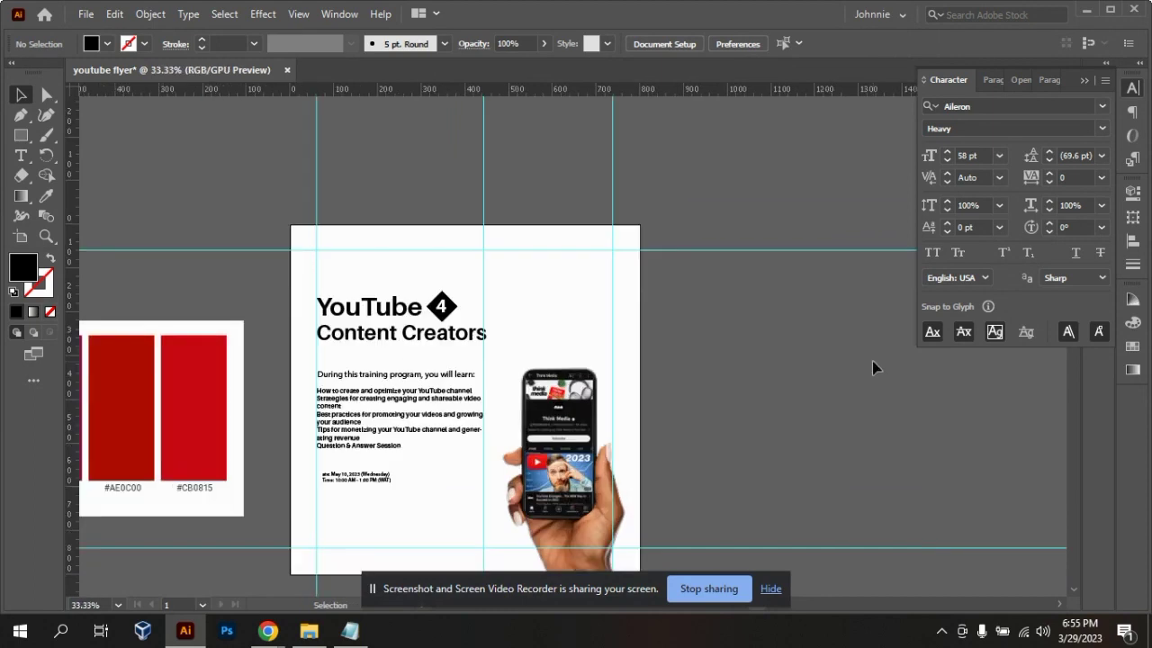
pyautogui.moveTo(338, 286); pyautogui.dragTo(485, 339)
pyautogui.press('Down')
pyautogui.press('Down')
pyautogui.press('Down')
pyautogui.press('Down')
pyautogui.press('Down')
pyautogui.press('Down')
pyautogui.press('Down')
pyautogui.press('Down')
pyautogui.press('Down')
pyautogui.press('Down')
pyautogui.press('Down')
pyautogui.press('Down')
pyautogui.press('Down')
pyautogui.press('Down')
pyautogui.press('Down')
pyautogui.press('Down')
pyautogui.press('Down')
pyautogui.press('Down')
pyautogui.press('Down')
pyautogui.press('Down')
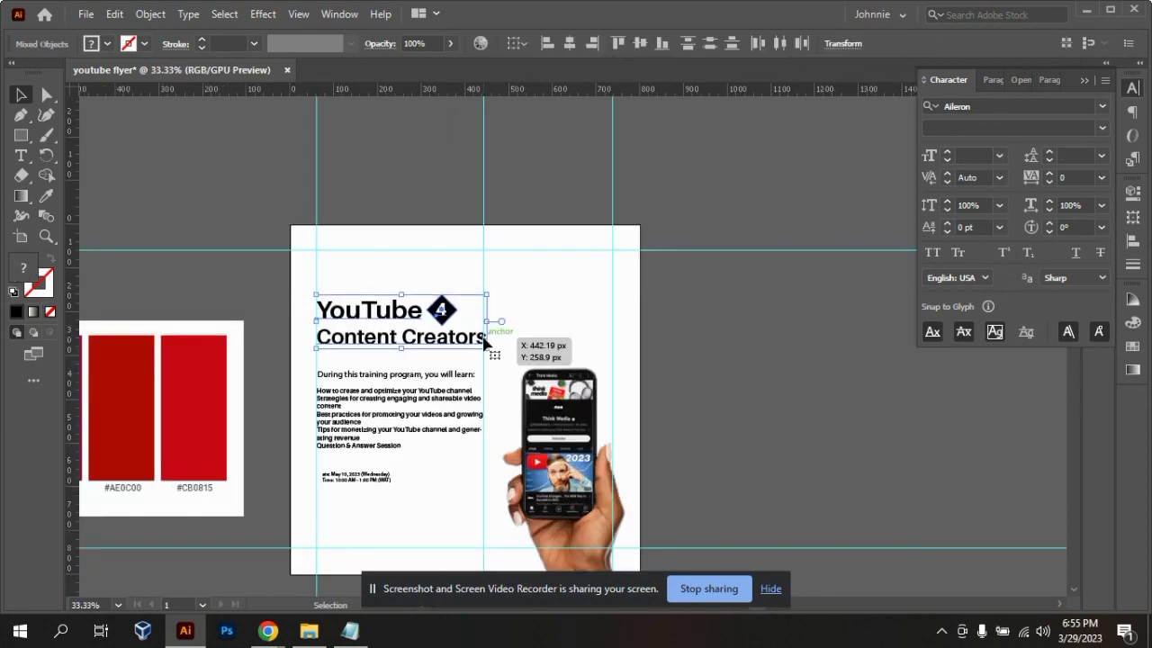
pyautogui.press('Down')
pyautogui.press('Down')
pyautogui.press('Down')
pyautogui.press('Down')
pyautogui.press('Down')
pyautogui.press('Down')
pyautogui.press('Down')
pyautogui.press('Down')
pyautogui.press('Down')
pyautogui.press('Down')
pyautogui.press('Down')
pyautogui.press('Down')
pyautogui.press('Down')
pyautogui.press('Down')
pyautogui.press('Down')
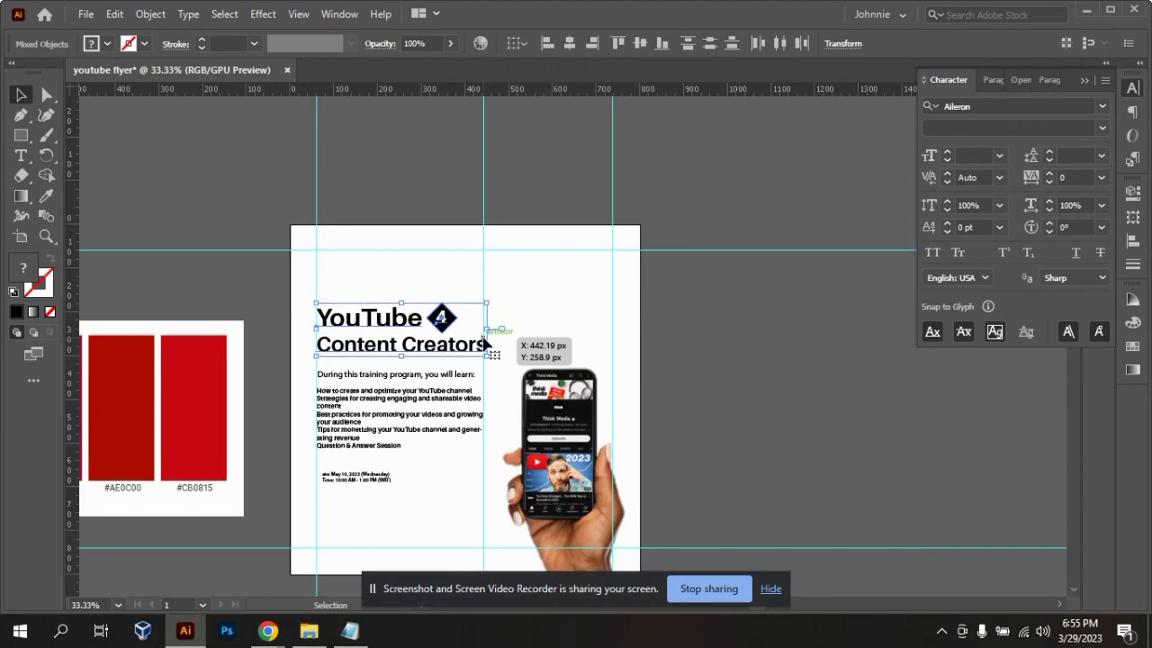
pyautogui.press('Down')
pyautogui.press('Down')
pyautogui.press('Down')
pyautogui.press('Down')
pyautogui.press('Down')
pyautogui.press('Down')
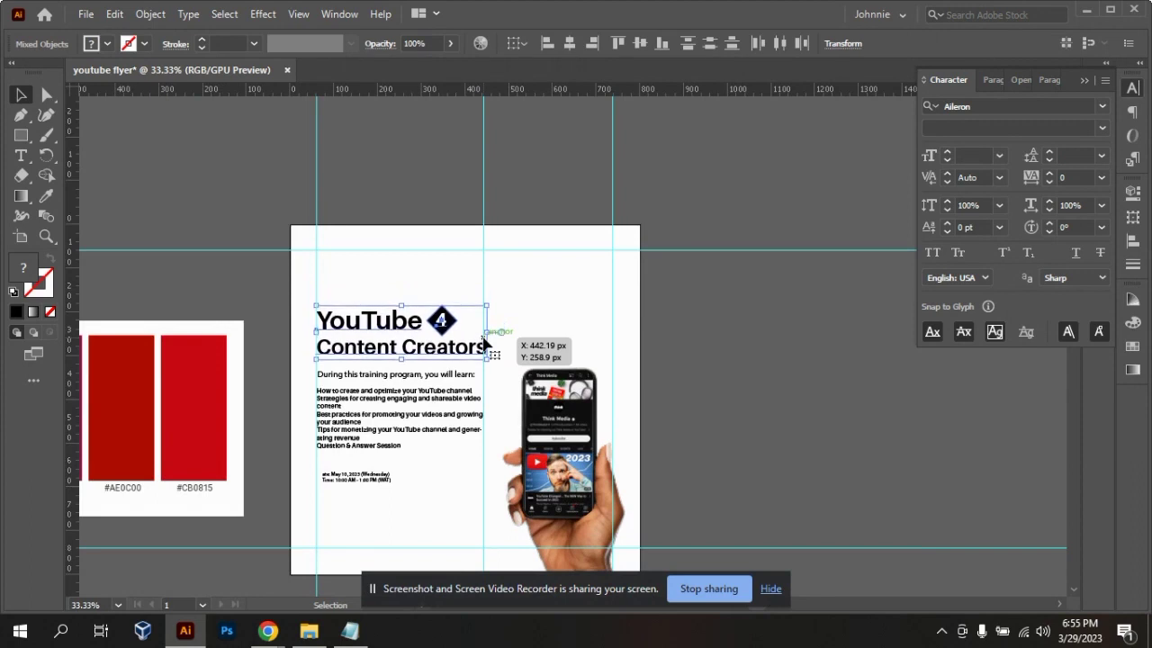
pyautogui.click(761, 414)
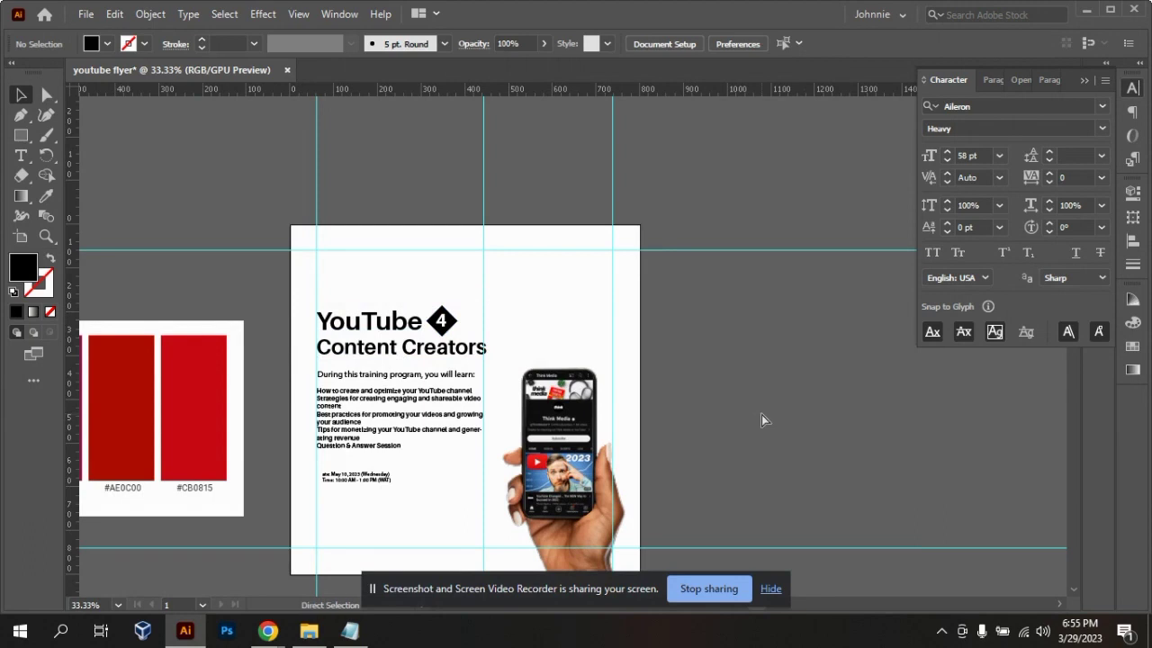
# - Shift the "During this training program, you will learn:" line up slightly and enlarge it to reach the middle vertical guide
pyautogui.hotkey('ctrl', '+')
pyautogui.click(266, 397)
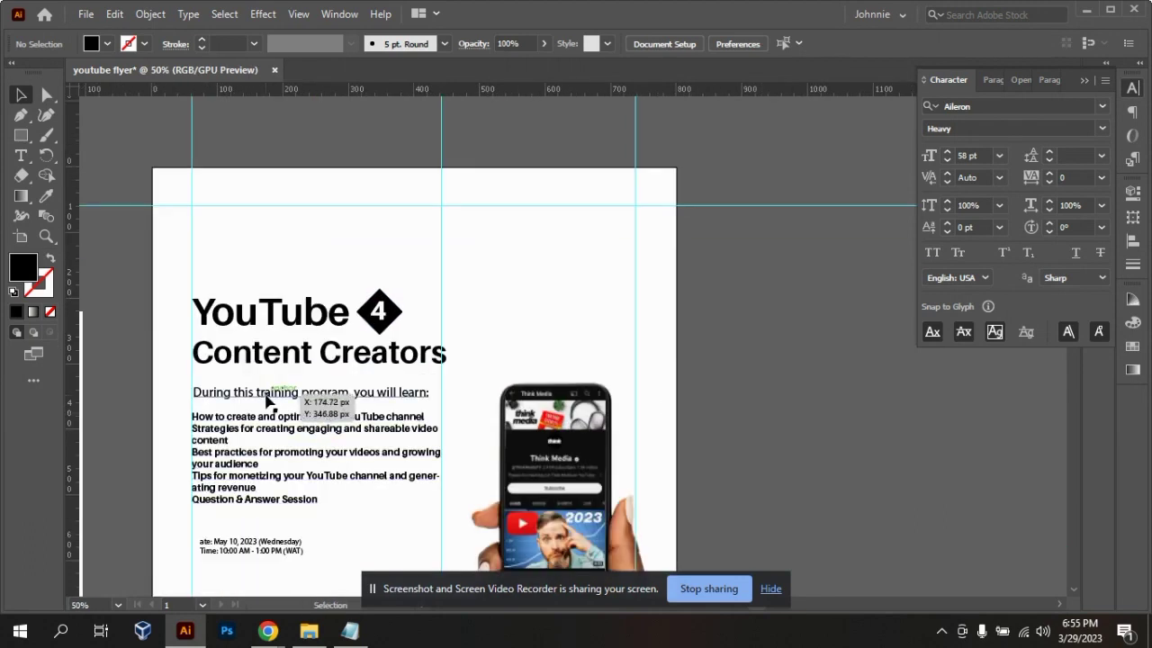
pyautogui.moveTo(266, 401); pyautogui.dragTo(266, 396)
pyautogui.moveTo(429, 412)
pyautogui.mouseDown()
pyautogui.moveTo(463, 407)
pyautogui.moveTo(441, 416)
pyautogui.mouseUp()
# - Narrow the text box of the learning points so its lines wrap short of the middle vertical guide
pyautogui.click(342, 442)
pyautogui.moveTo(440, 475); pyautogui.dragTo(397, 476)
pyautogui.click(877, 402)
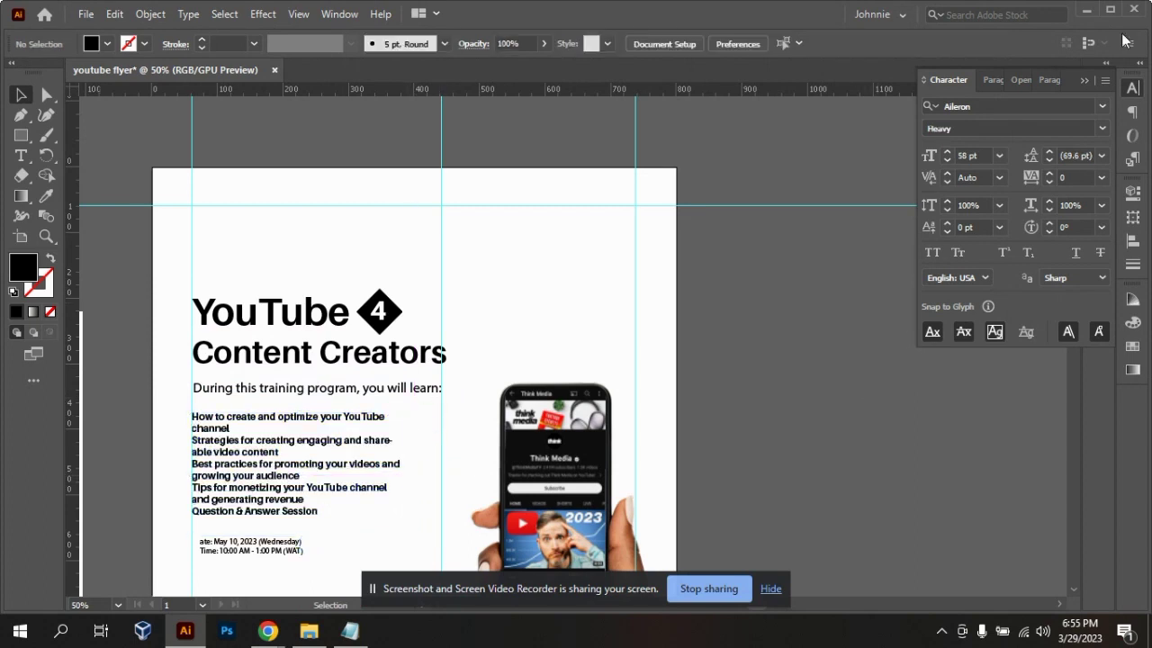
# - Move the date and time text down about 55 px, away from the list of learning points
pyautogui.click(1086, 80)
pyautogui.scroll(-2, 1076, 346)
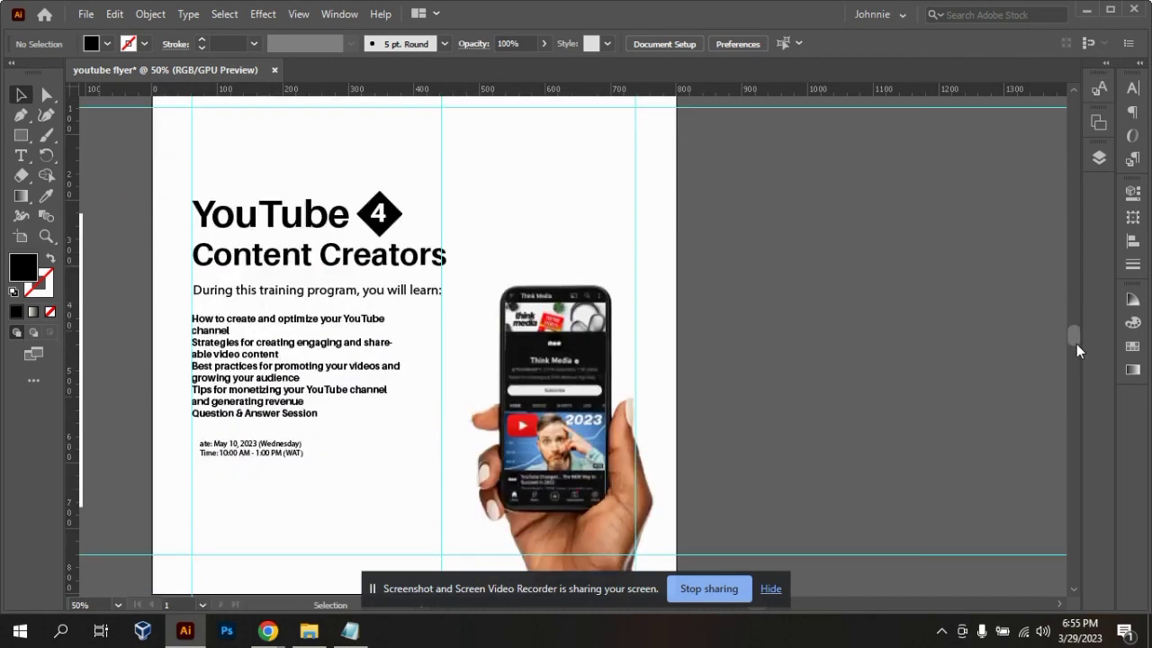
pyautogui.scroll(-5, 1076, 346)
pyautogui.scroll(3, 1079, 348)
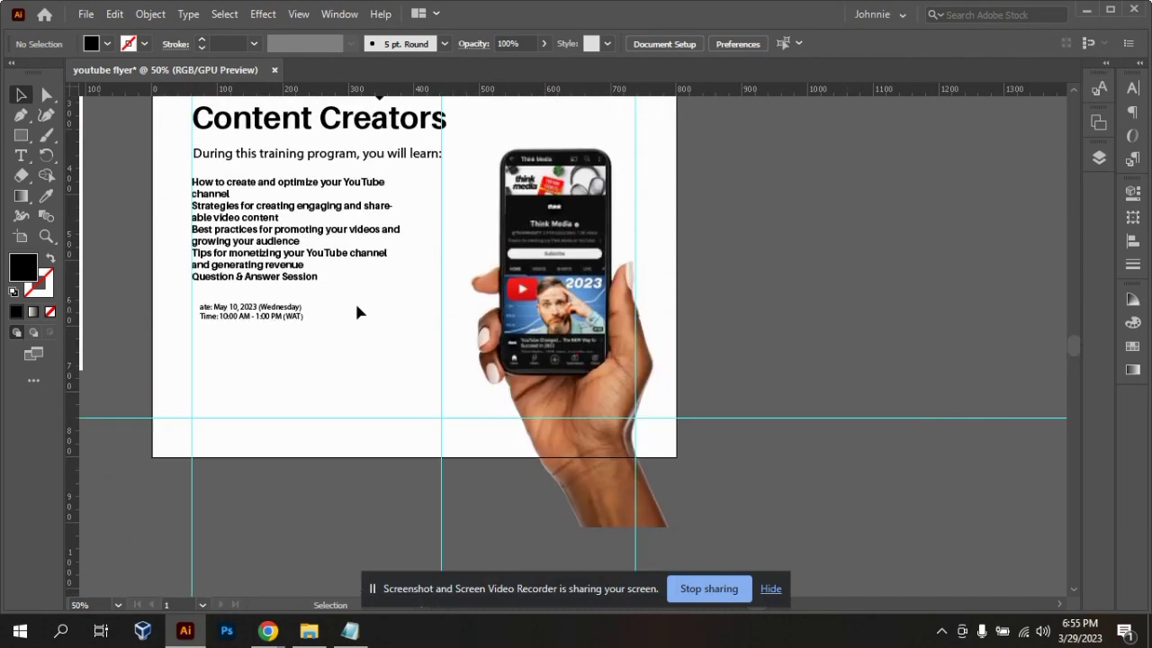
pyautogui.click(248, 317)
pyautogui.click(306, 369)
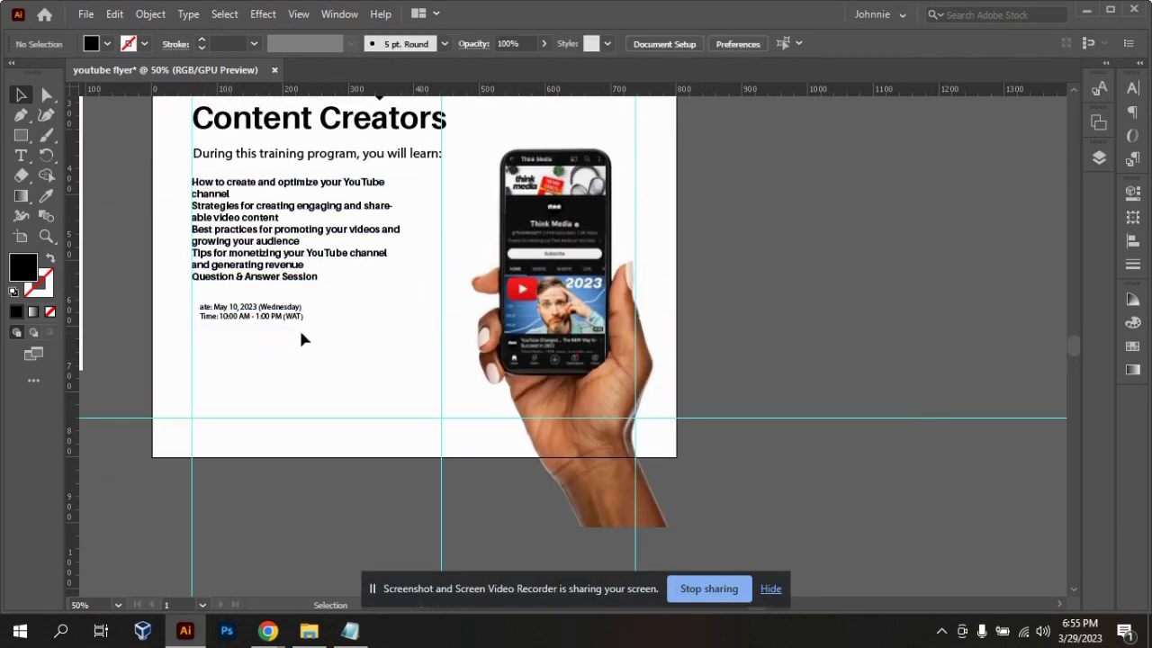
pyautogui.click(261, 311)
pyautogui.moveTo(274, 316); pyautogui.dragTo(274, 353)
# - Change the font style of all the learning-points text from Bold to Aileron Regular
pyautogui.click(278, 225)
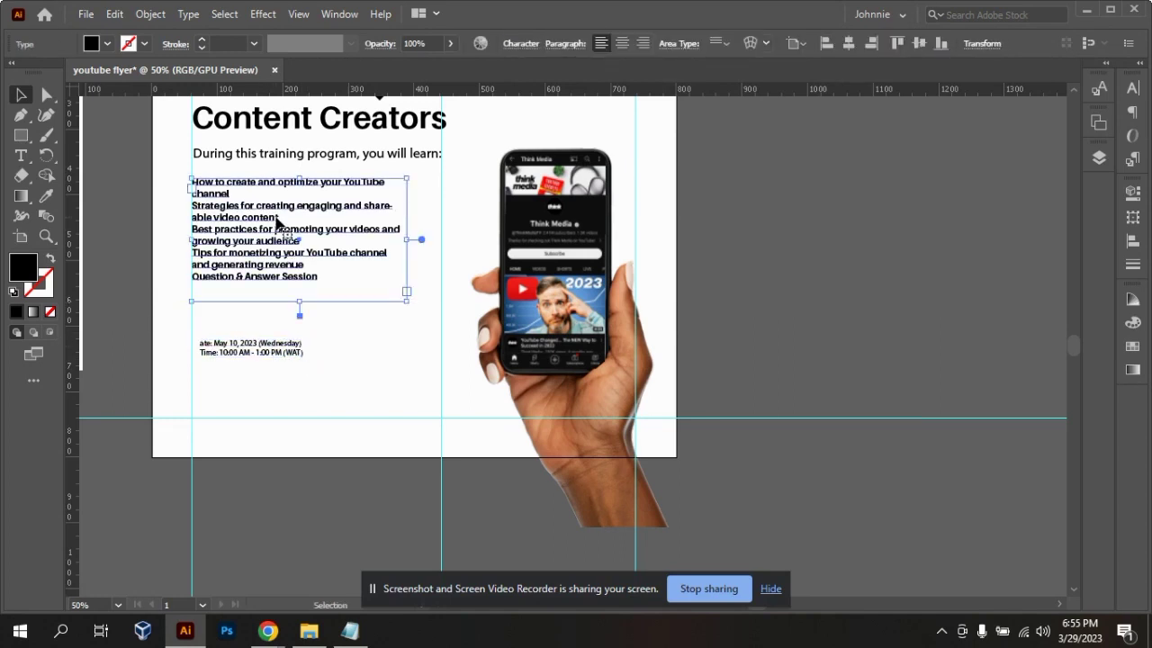
pyautogui.doubleClick(279, 225)
pyautogui.hotkey('ctrl', 'a')
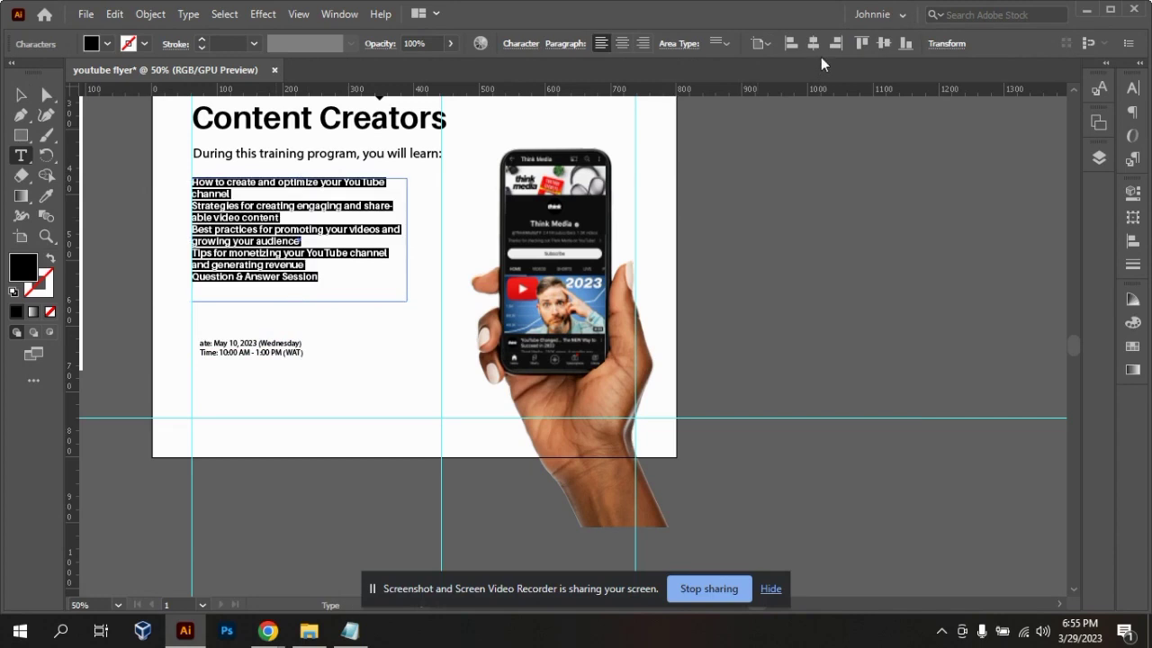
pyautogui.click(1132, 87)
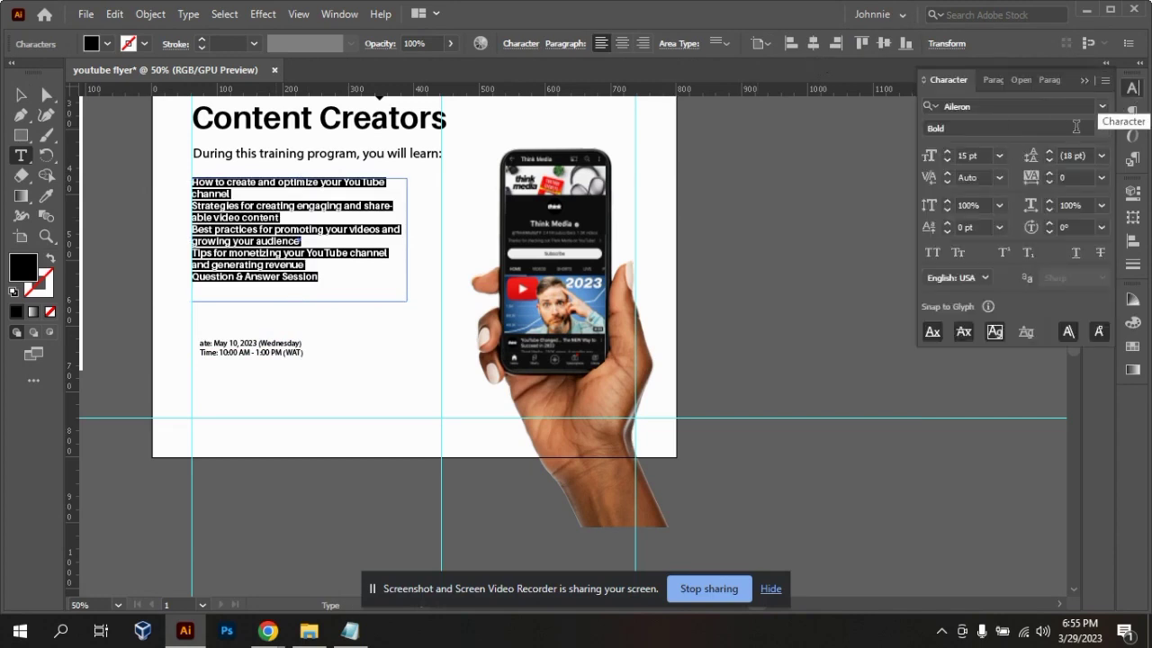
pyautogui.click(1103, 129)
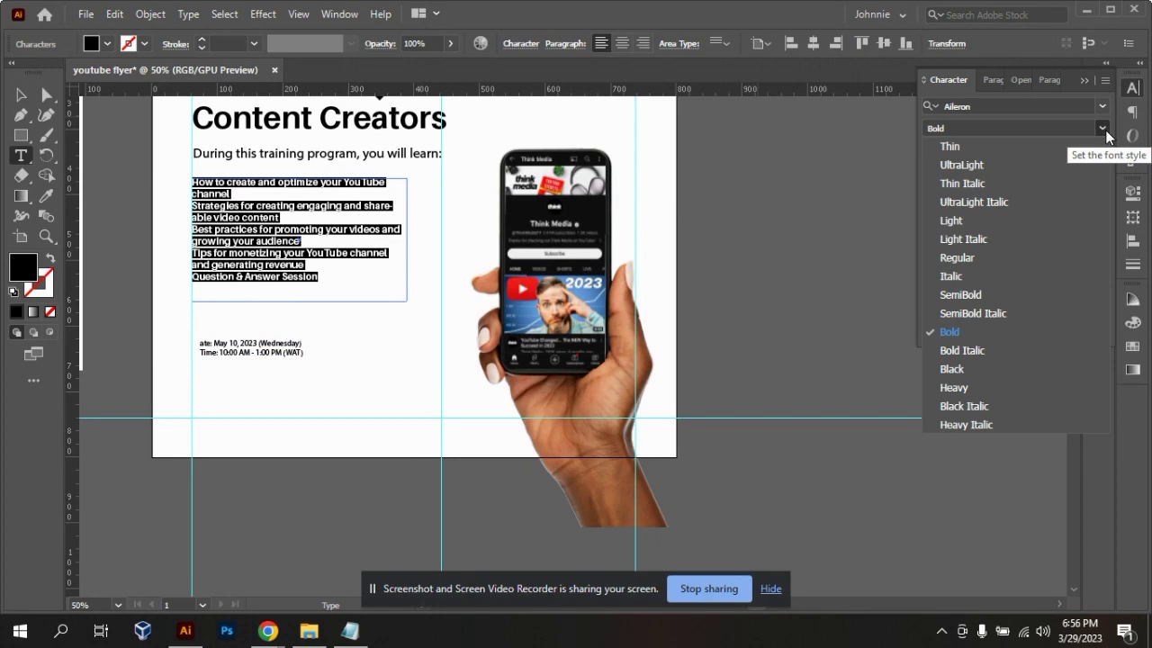
pyautogui.click(1002, 262)
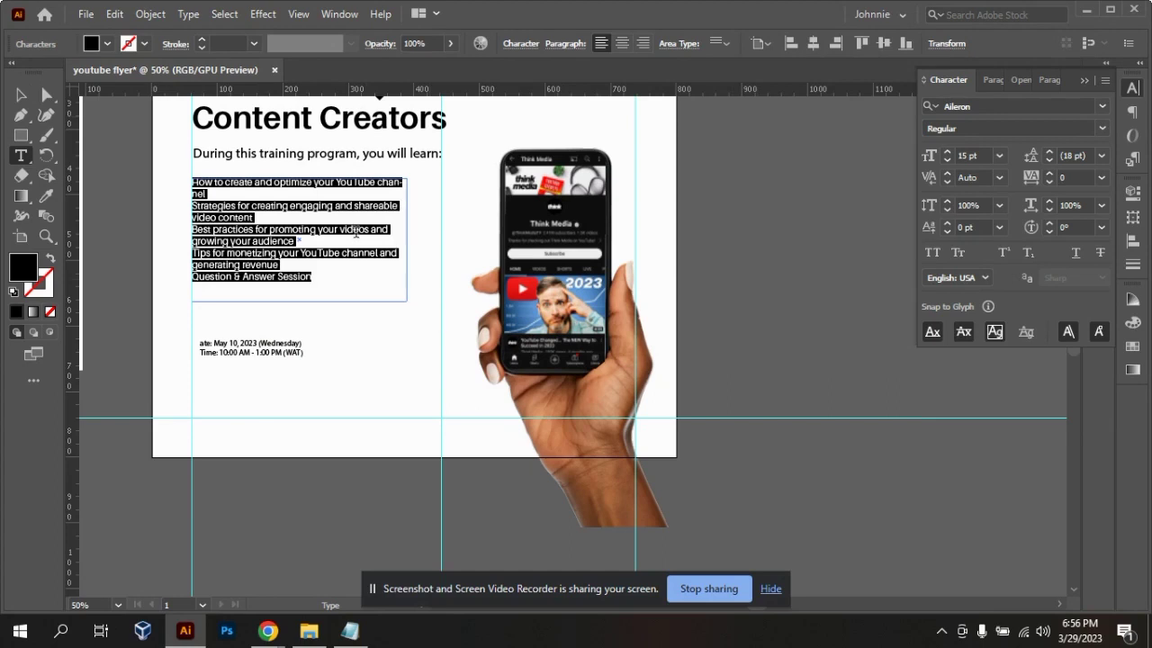
pyautogui.click(357, 230)
pyautogui.click(20, 94)
pyautogui.click(376, 407)
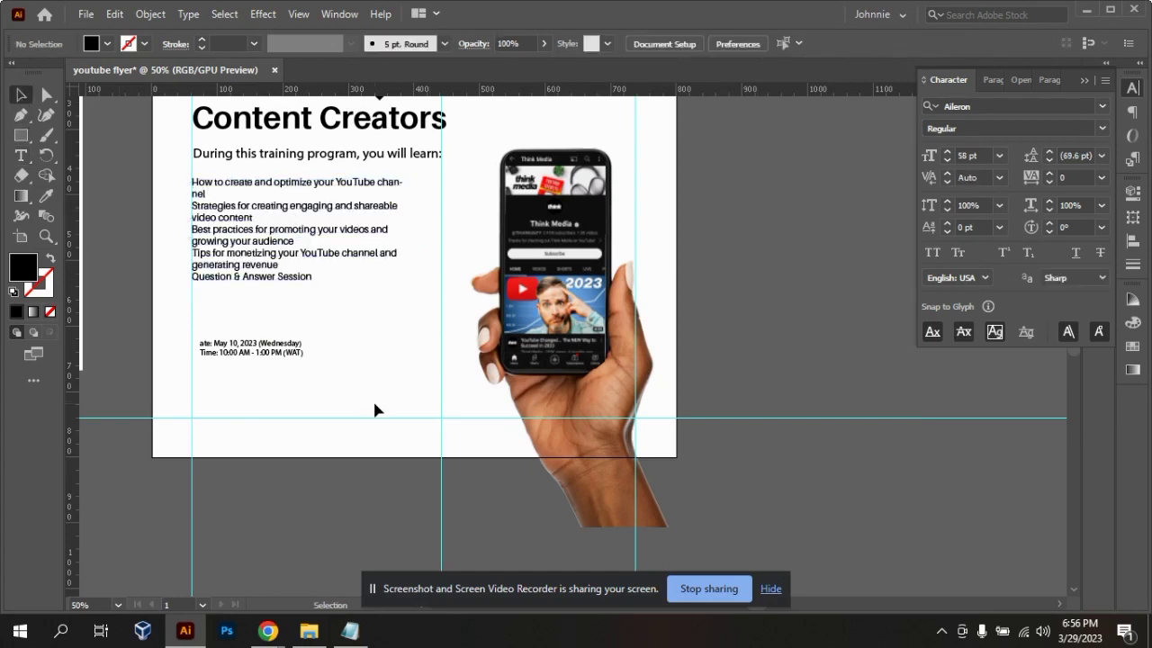
# - Open the Tabs ruler, place a tab stop at 36 px, and move the ruler clear of the list text
pyautogui.hotkey('shift', 't')
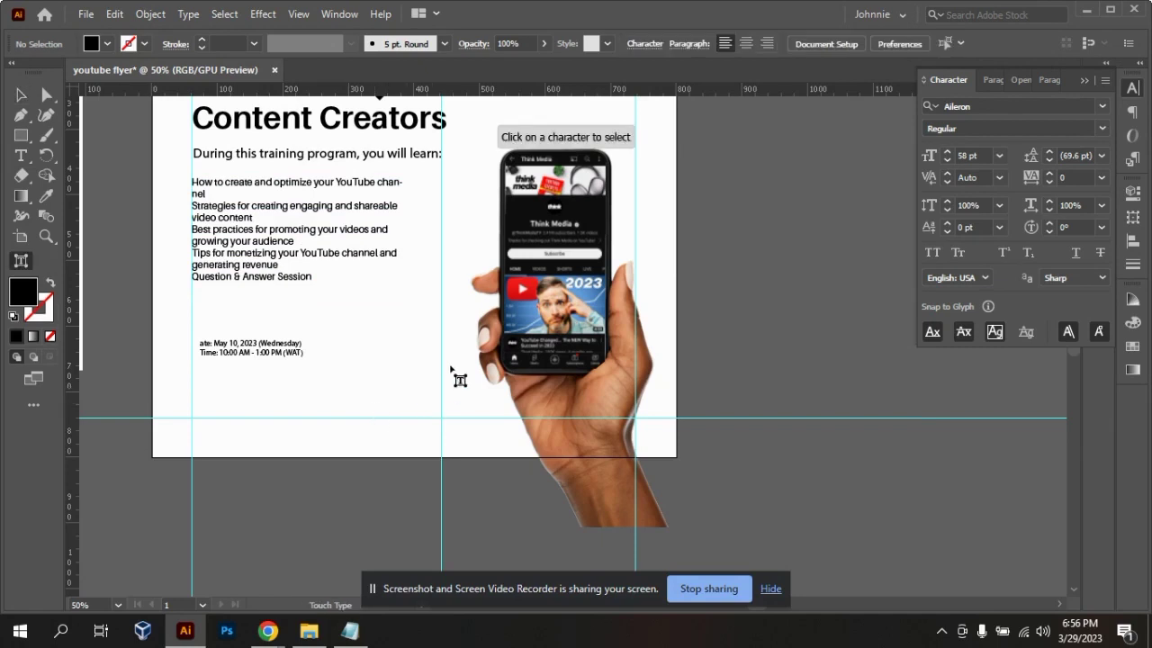
pyautogui.click(21, 94)
pyautogui.hotkey('ctrl', 'shift', 't')
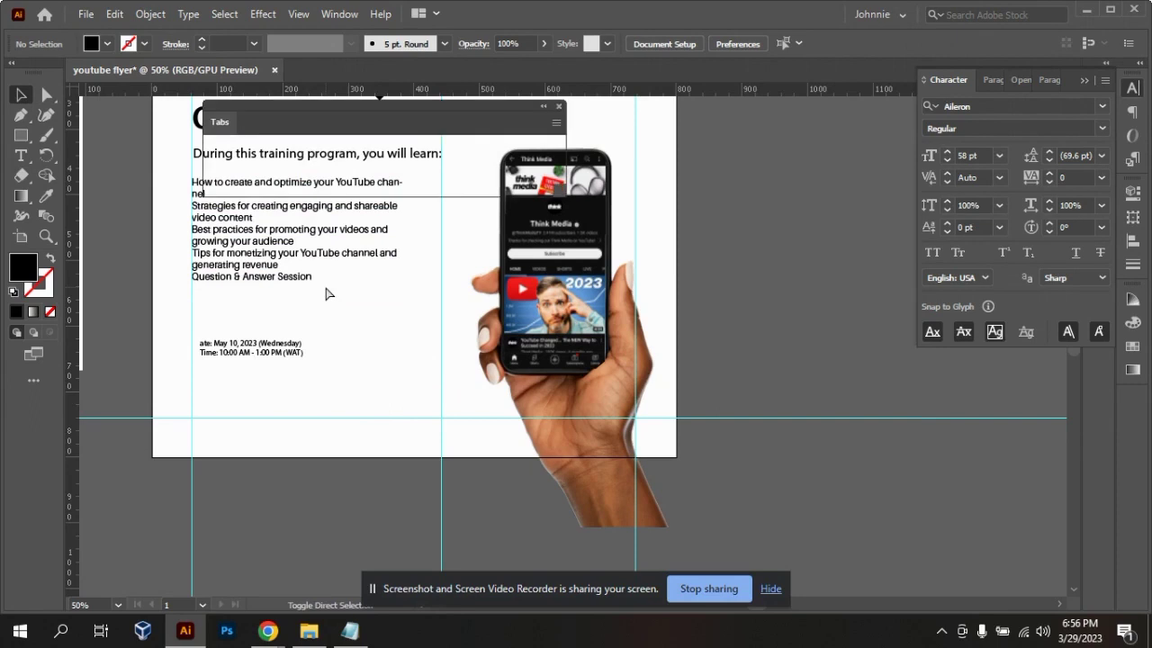
pyautogui.click(315, 288)
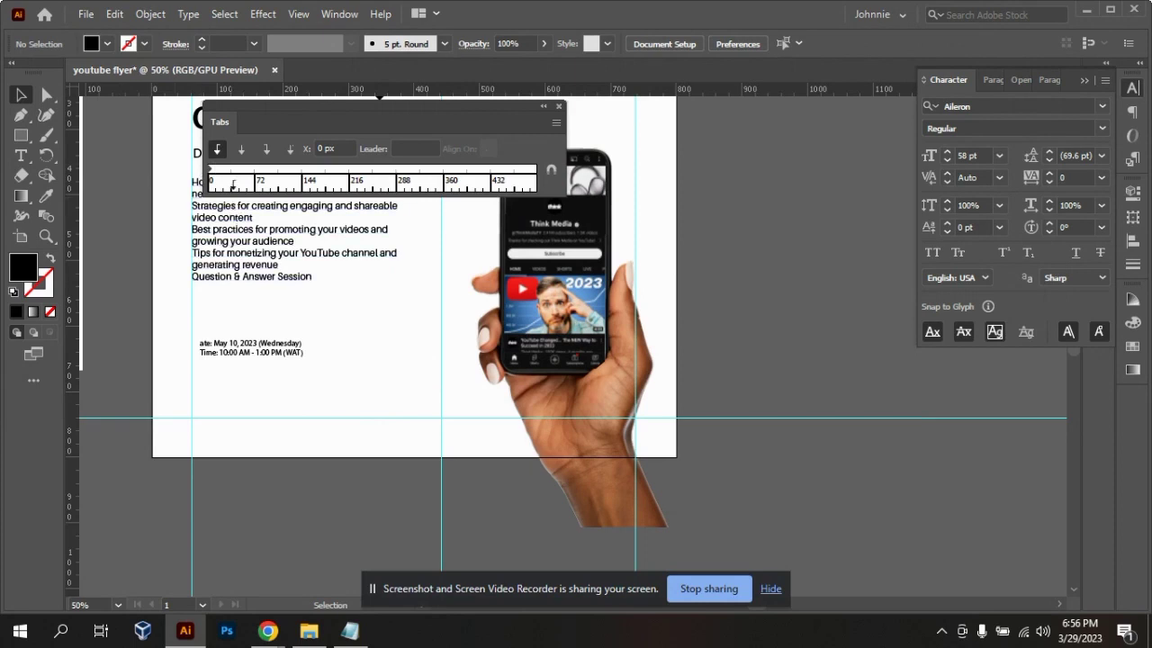
pyautogui.click(231, 184)
pyautogui.moveTo(475, 108); pyautogui.dragTo(928, 152)
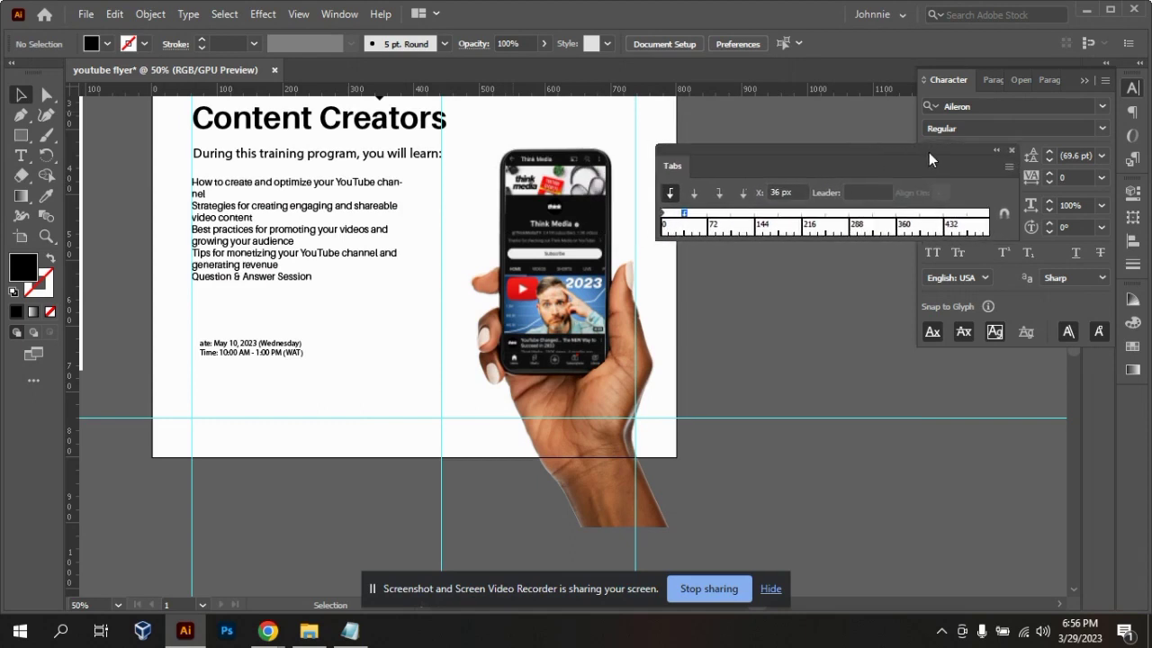
# - Try to indent the first learning point with a tab and a leading marker, and remove both again
pyautogui.doubleClick(201, 183)
pyautogui.click(193, 183)
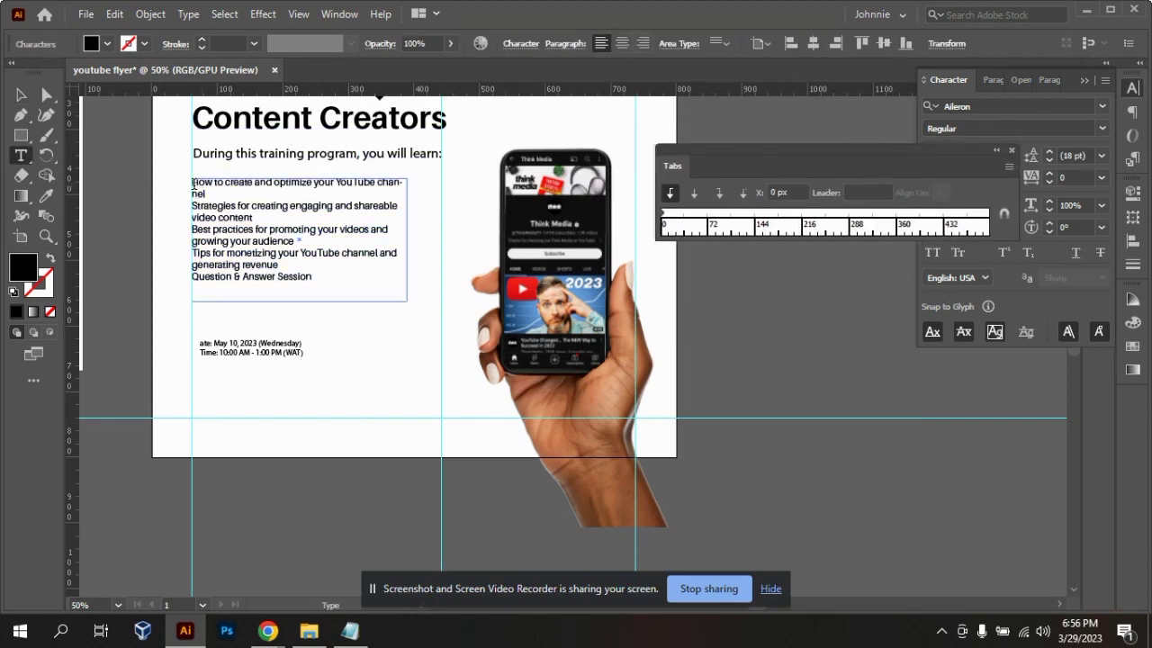
pyautogui.press('Tab')
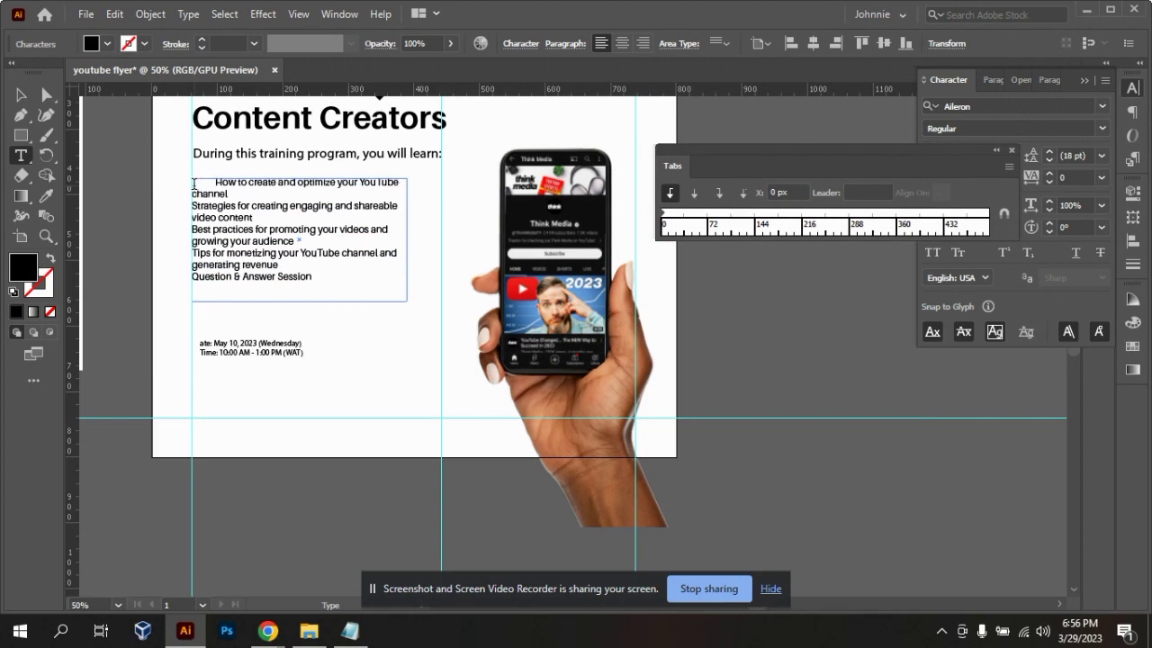
pyautogui.press('BackSpace')
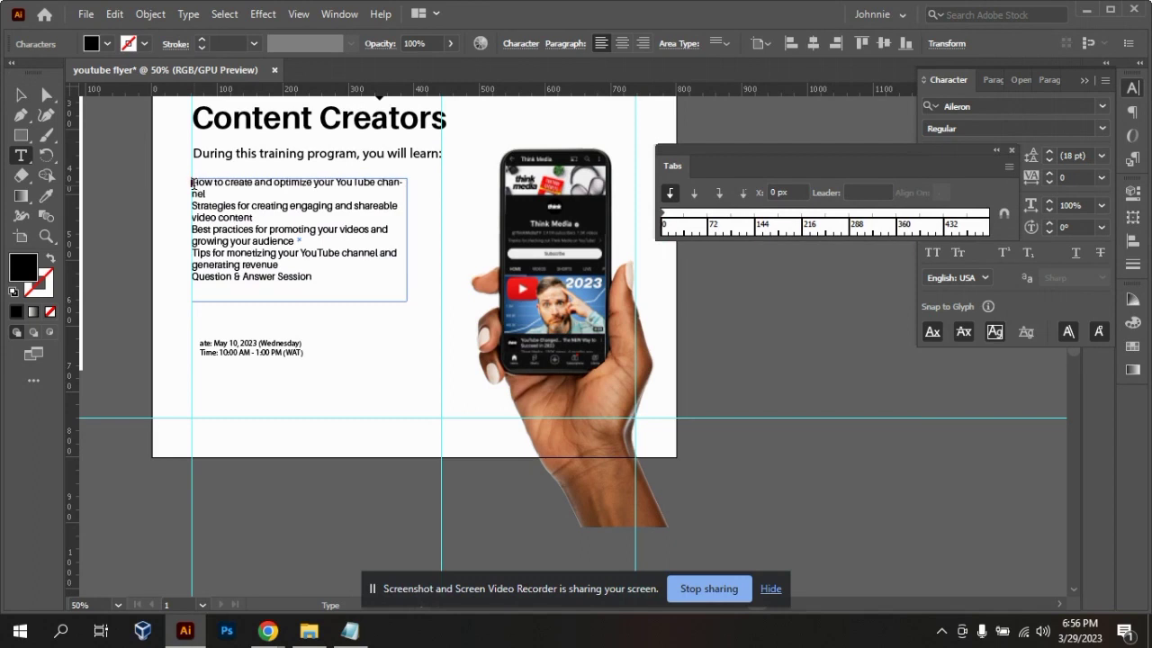
pyautogui.press('Tab')
pyautogui.press('BackSpace')
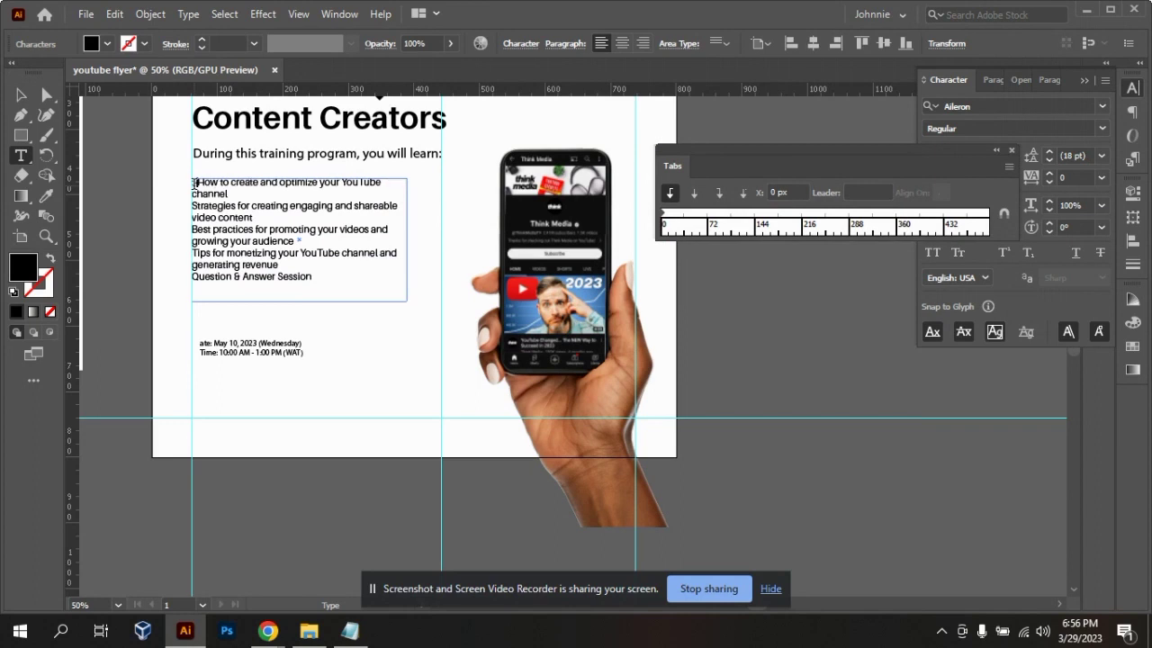
pyautogui.press('BackSpace')
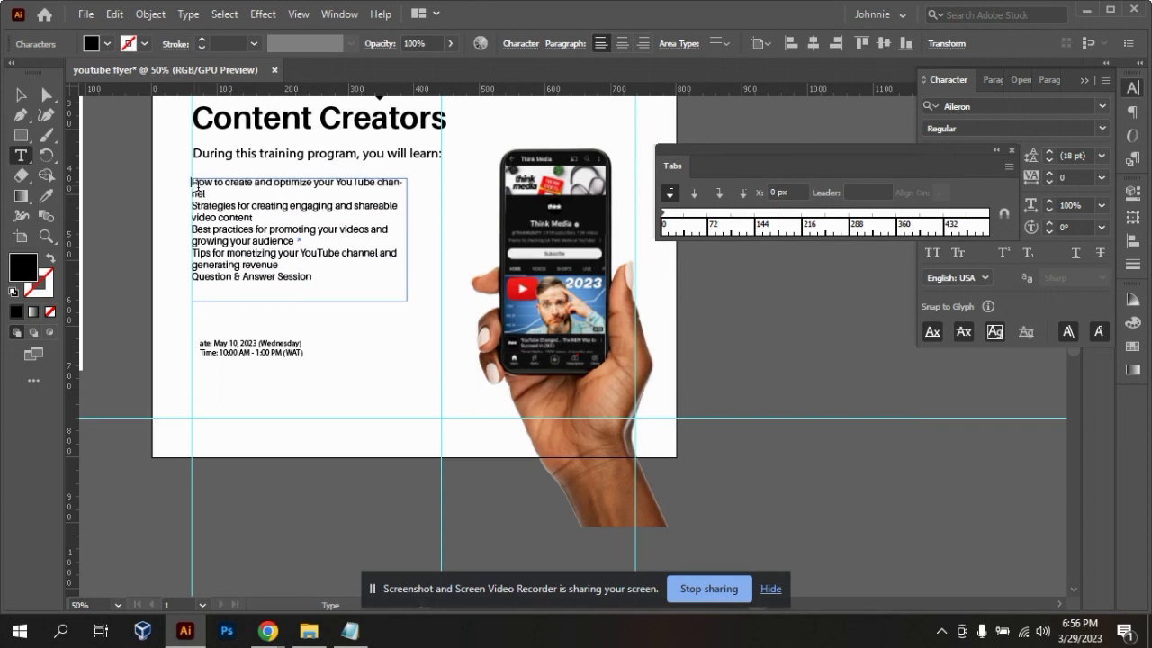
pyautogui.press('Escape')
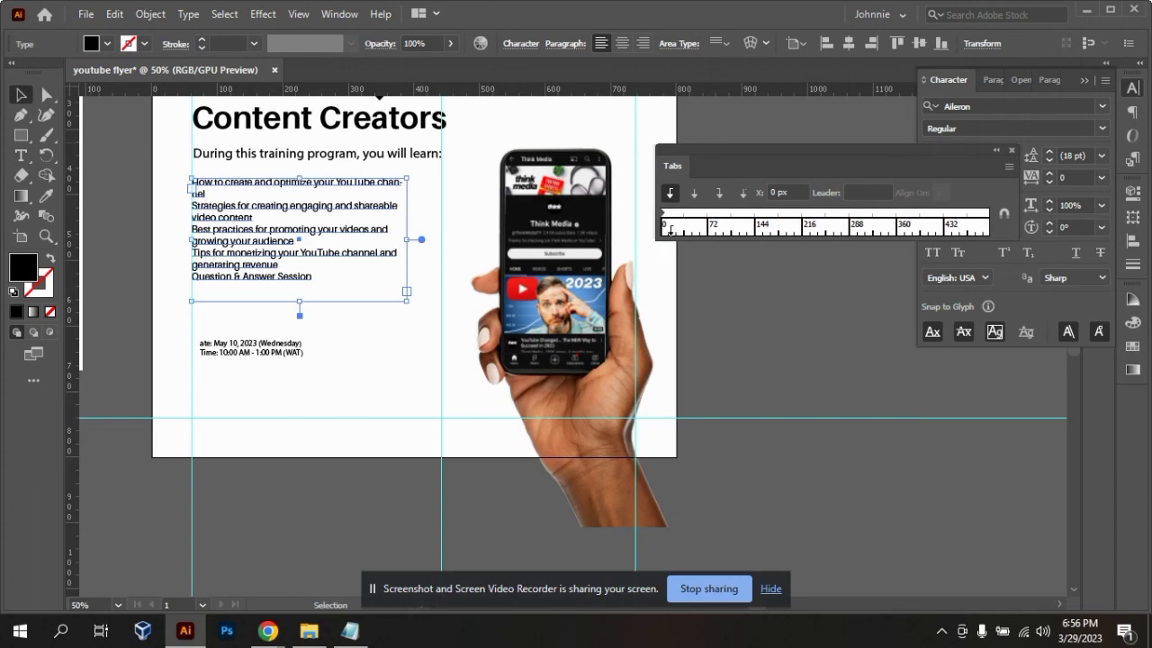
# - Add a tab stop at 21.8571 px to the list and start the first two learning points with ">" and a tab
pyautogui.click(674, 227)
pyautogui.doubleClick(200, 186)
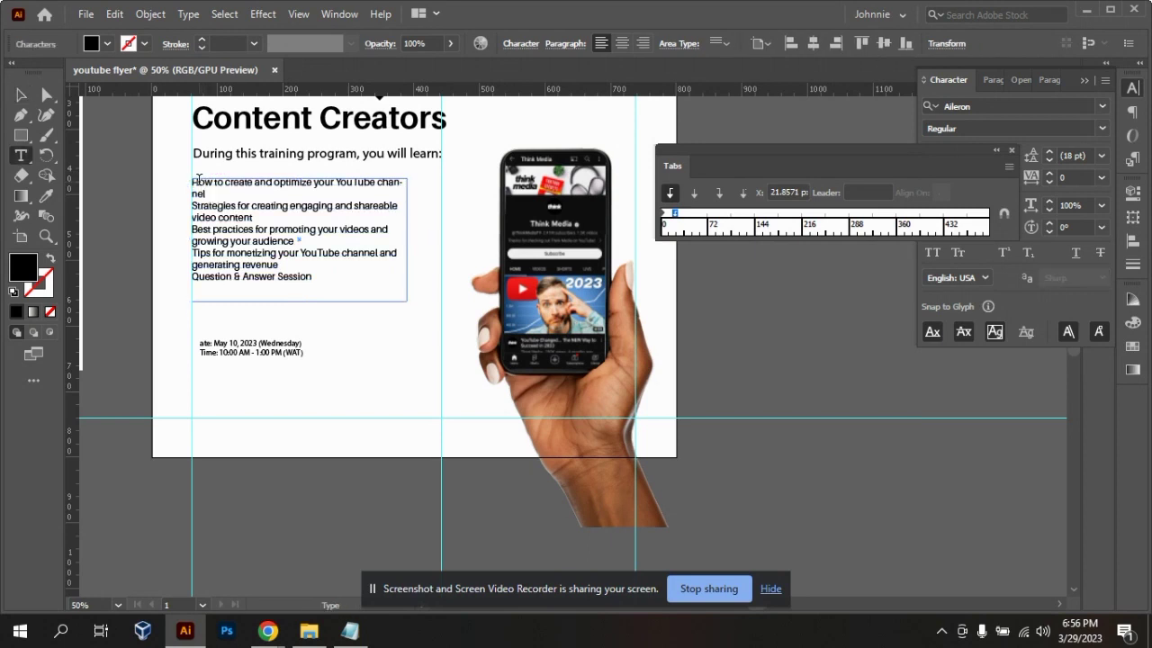
pyautogui.press('Tab')
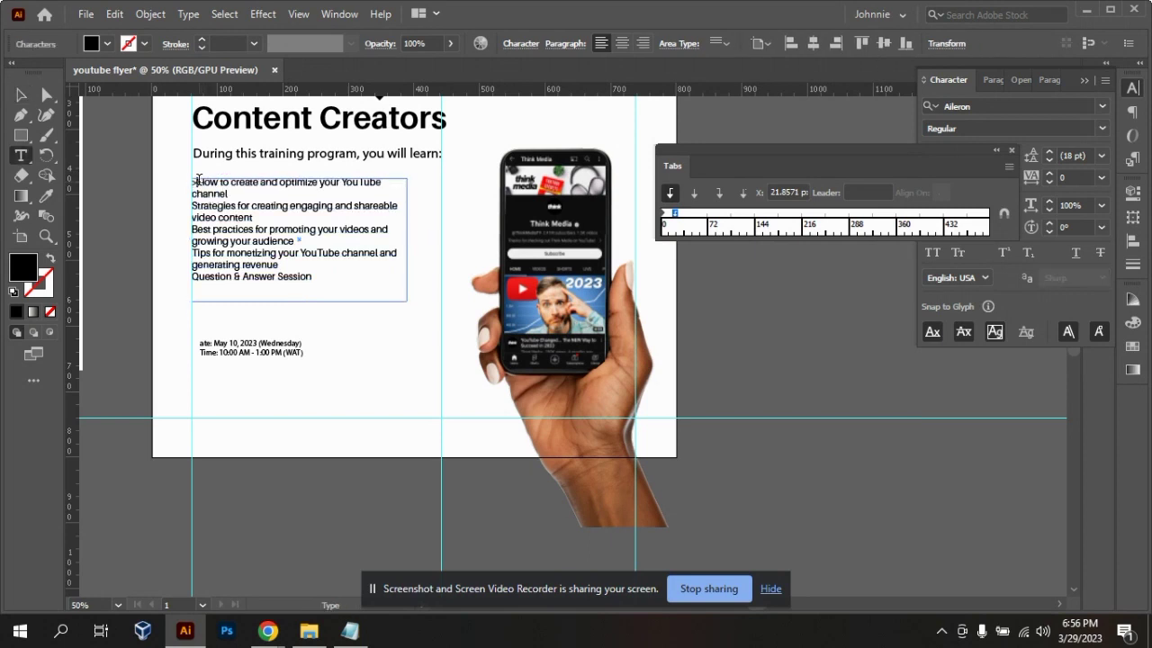
pyautogui.press('Tab')
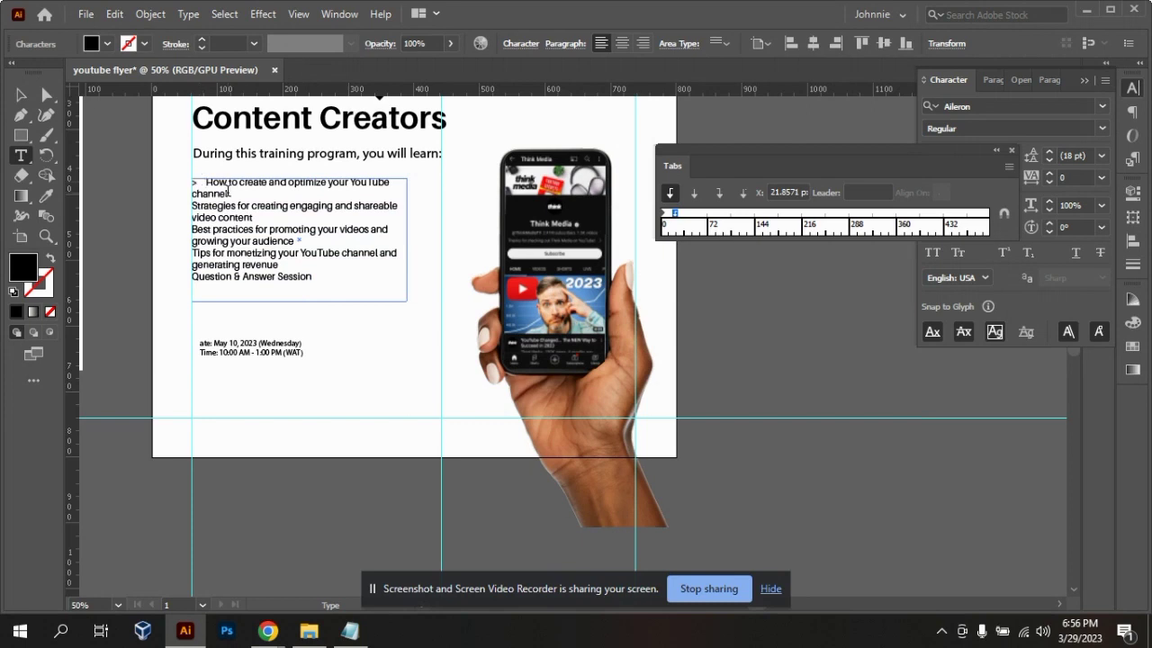
pyautogui.click(193, 207)
pyautogui.press('Tab')
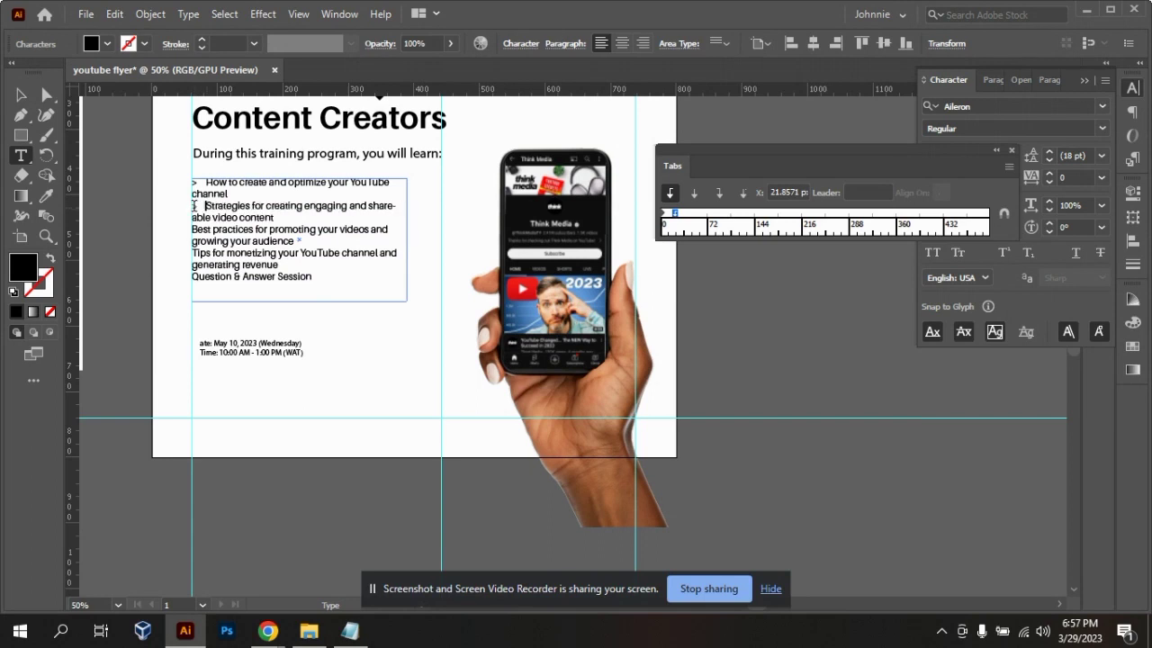
# - Add a ">" marker followed by a tab before the "Best practices", "Tips for monetizing" and "Question & Answer Session" items
pyautogui.press('Down')
pyautogui.press('Left')
pyautogui.write('>')
pyautogui.press('Tab')
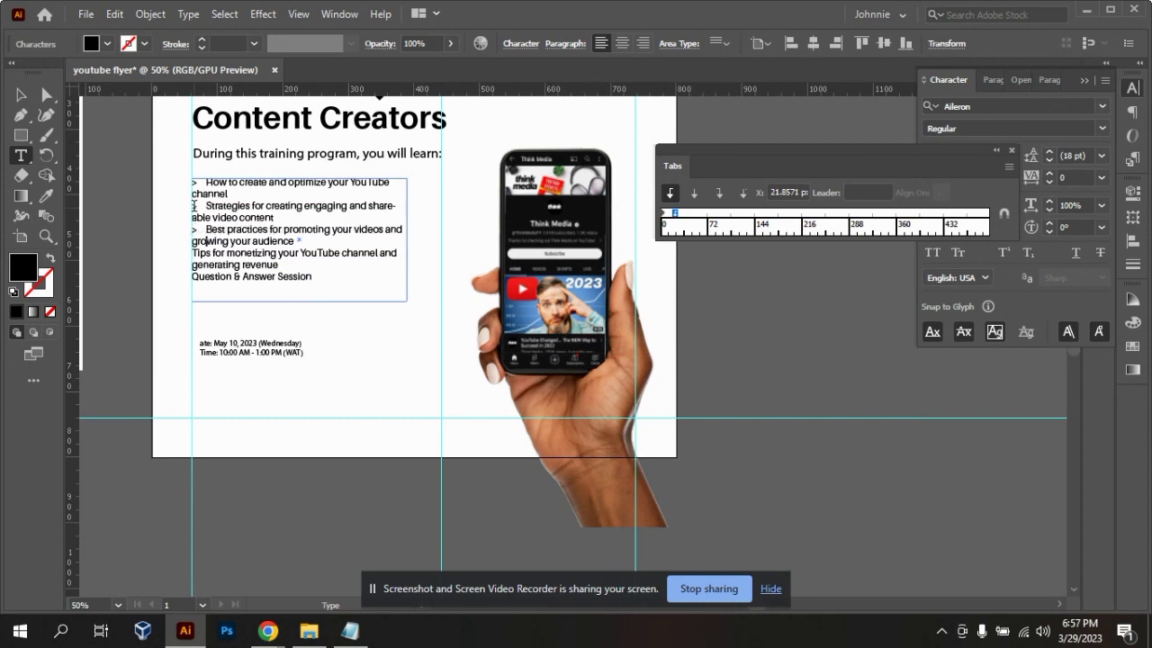
pyautogui.write('>')
pyautogui.press('Tab')
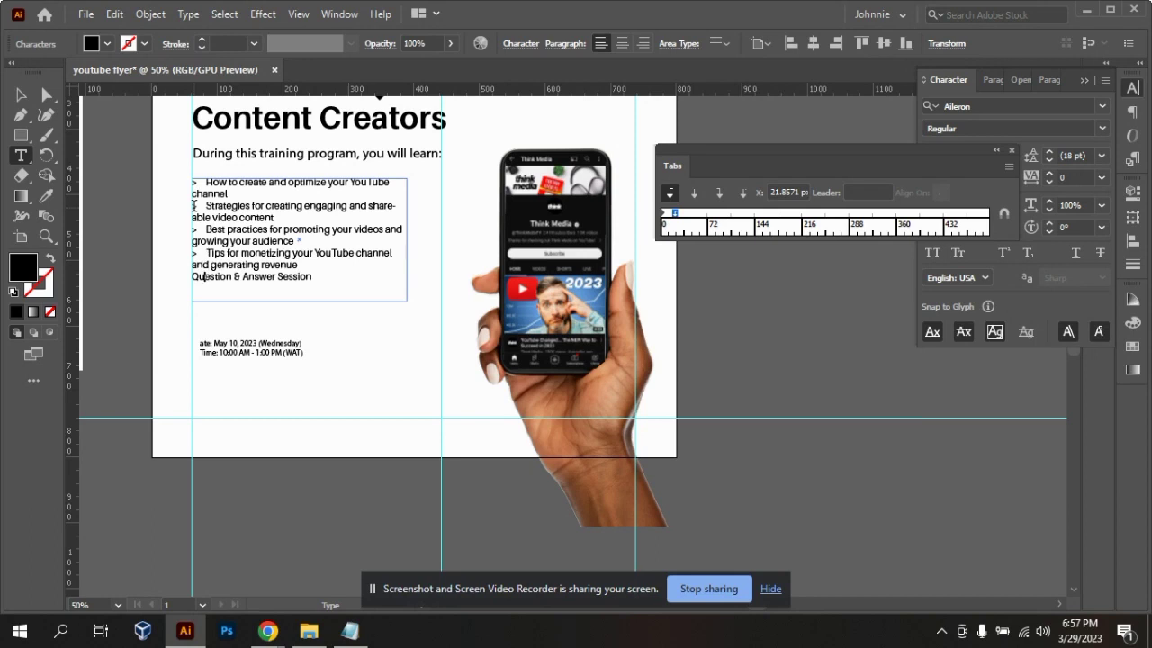
pyautogui.write('>')
pyautogui.press('Tab')
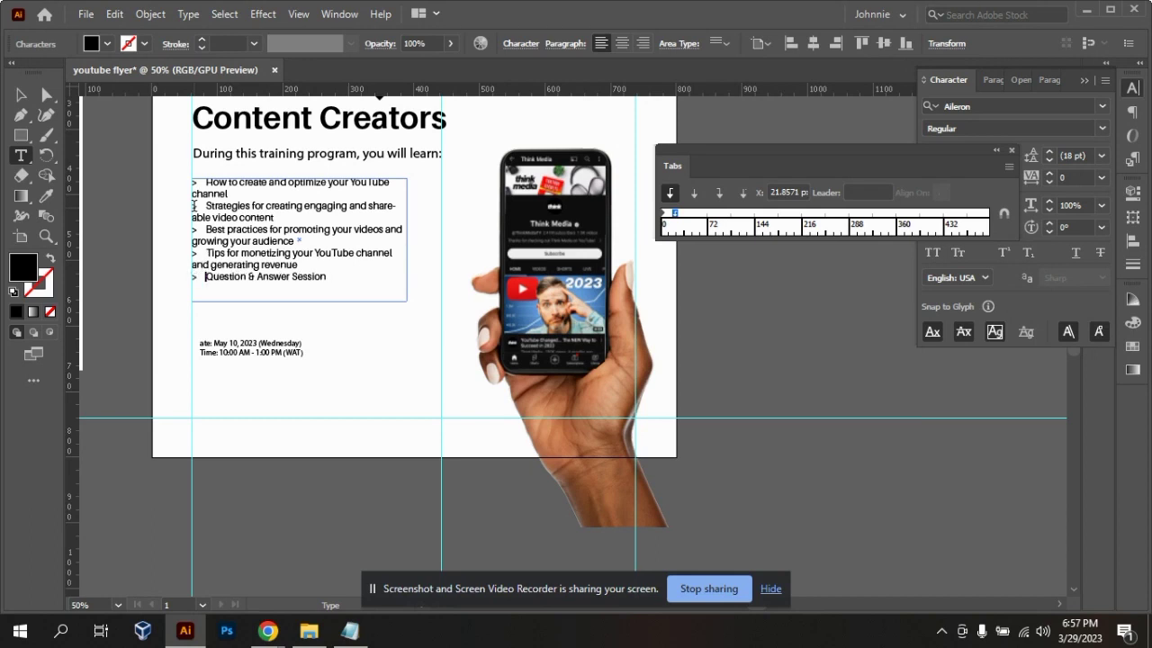
# - Indent the wrapped line "channel" of the first list item with a tab and close the tab ruler
pyautogui.press('Up')
pyautogui.press('Up')
pyautogui.press('Up')
pyautogui.press('Up')
pyautogui.press('Up')
pyautogui.press('Up')
pyautogui.click(192, 195)
pyautogui.press('Tab')
pyautogui.hotkey('ctrl', 'a')
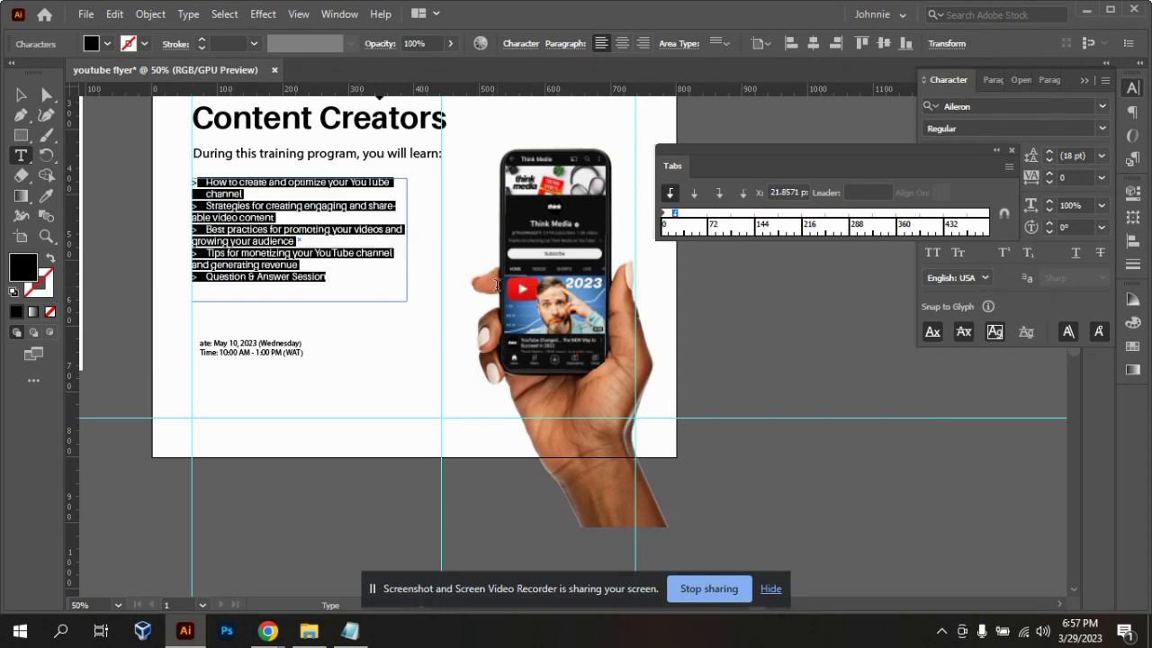
pyautogui.click(420, 153)
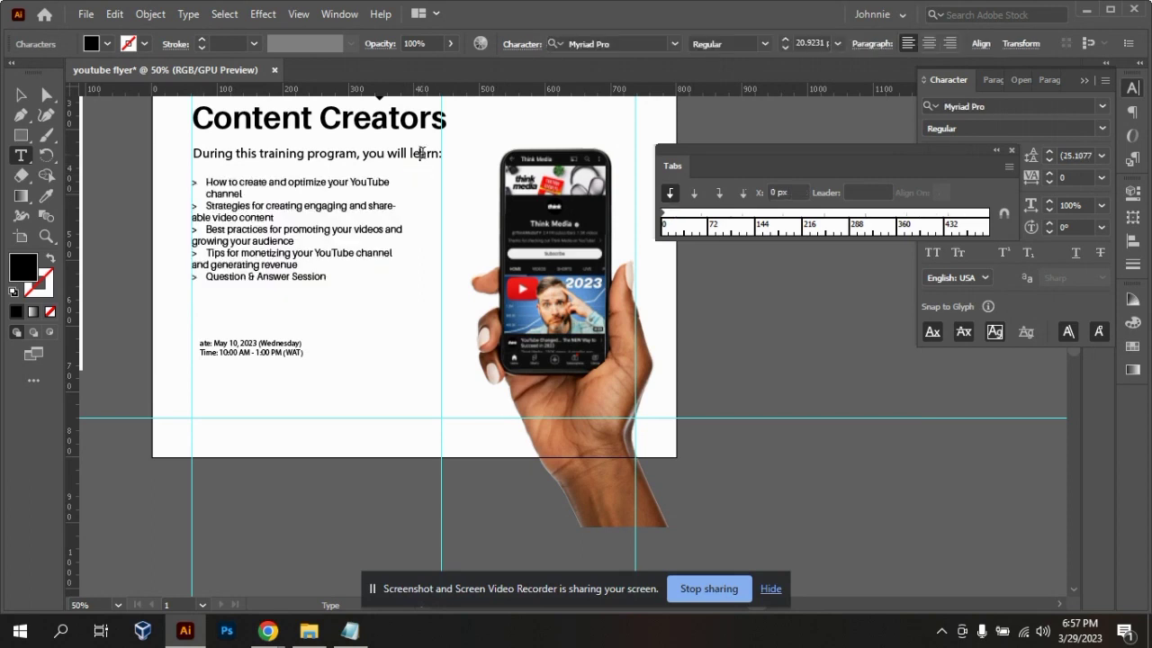
pyautogui.click(1010, 151)
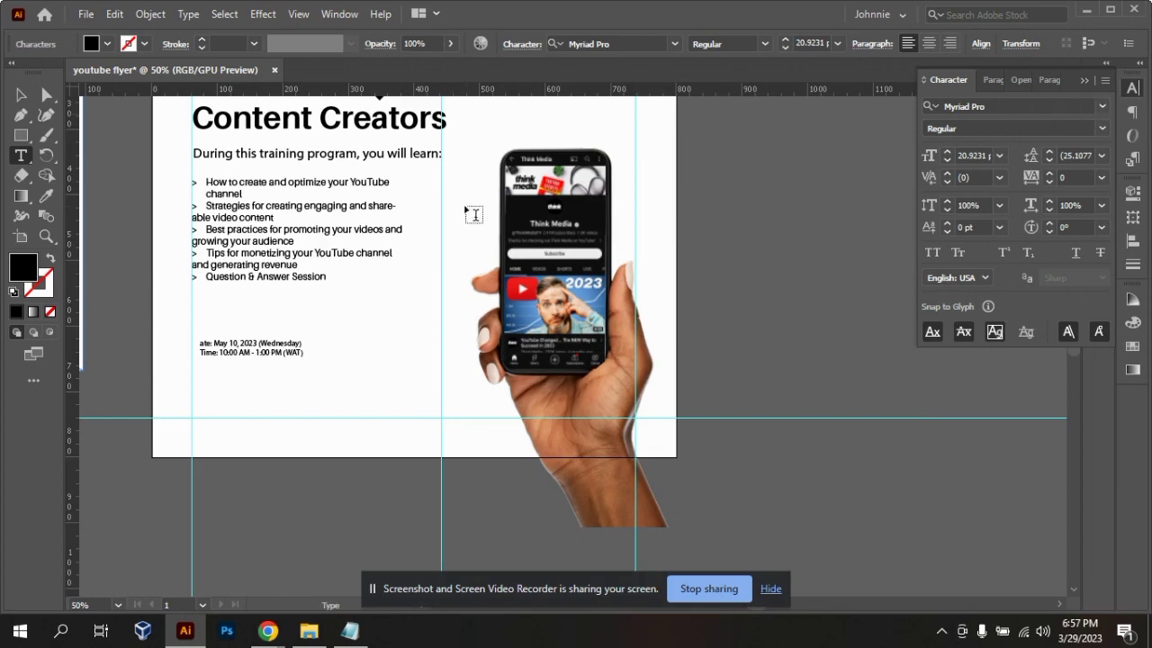
# - Set the font size of the line "During this training program, you will learn:" to 20 pt
pyautogui.tripleClick(336, 155)
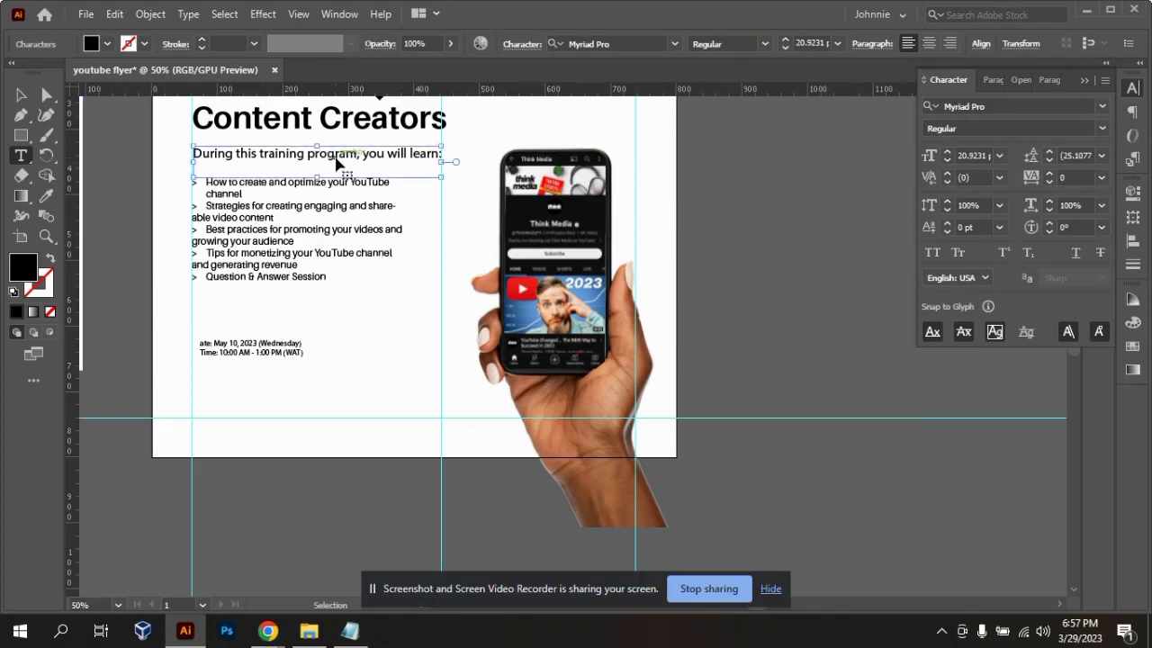
pyautogui.click(979, 156)
pyautogui.doubleClick(979, 156)
pyautogui.write('22')
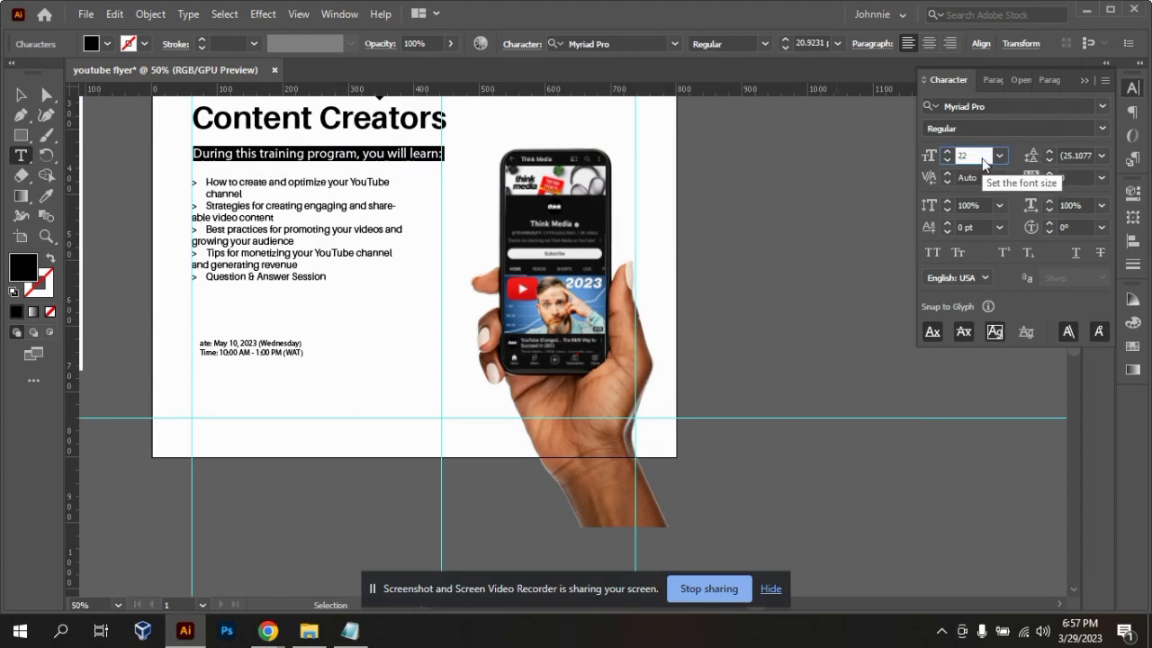
pyautogui.press('Return')
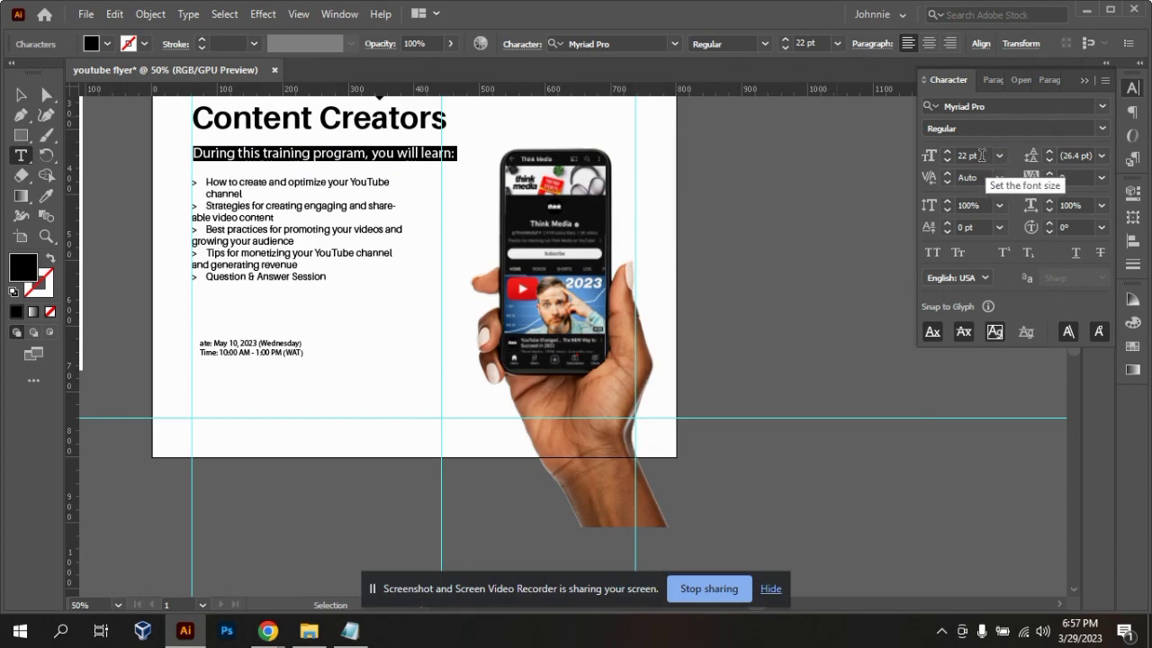
pyautogui.doubleClick(982, 155)
pyautogui.write('2')
pyautogui.press('Return')
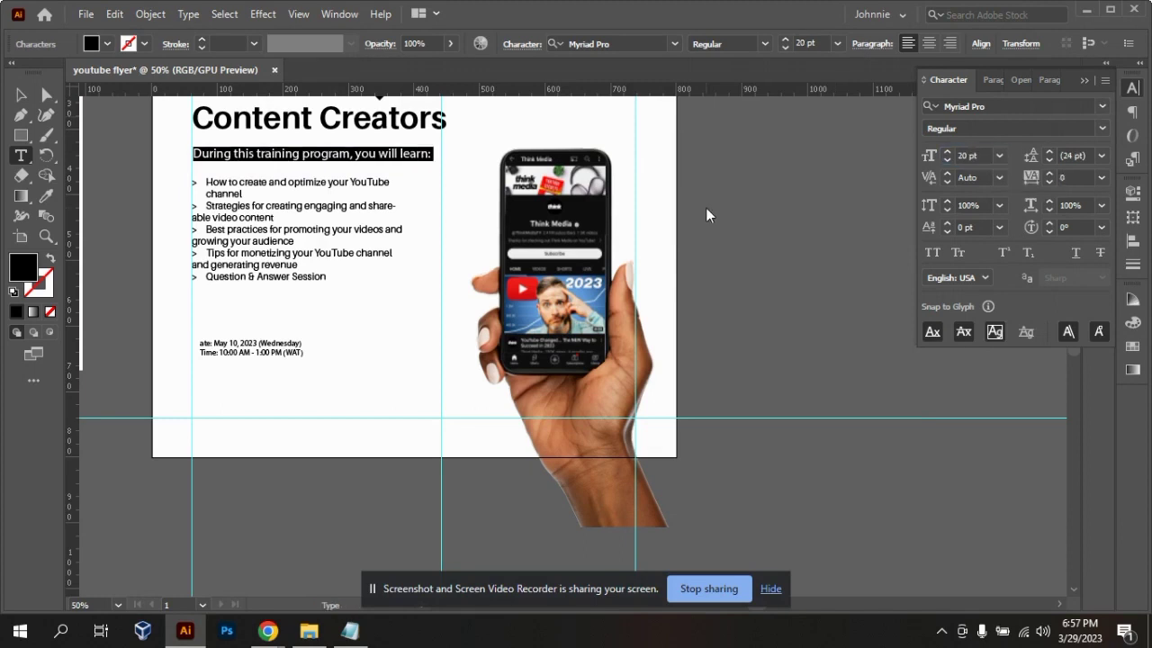
# - Change the font of the line "During this training program, you will learn:" to Aileron SemiBold and deselect it
pyautogui.click(1102, 106)
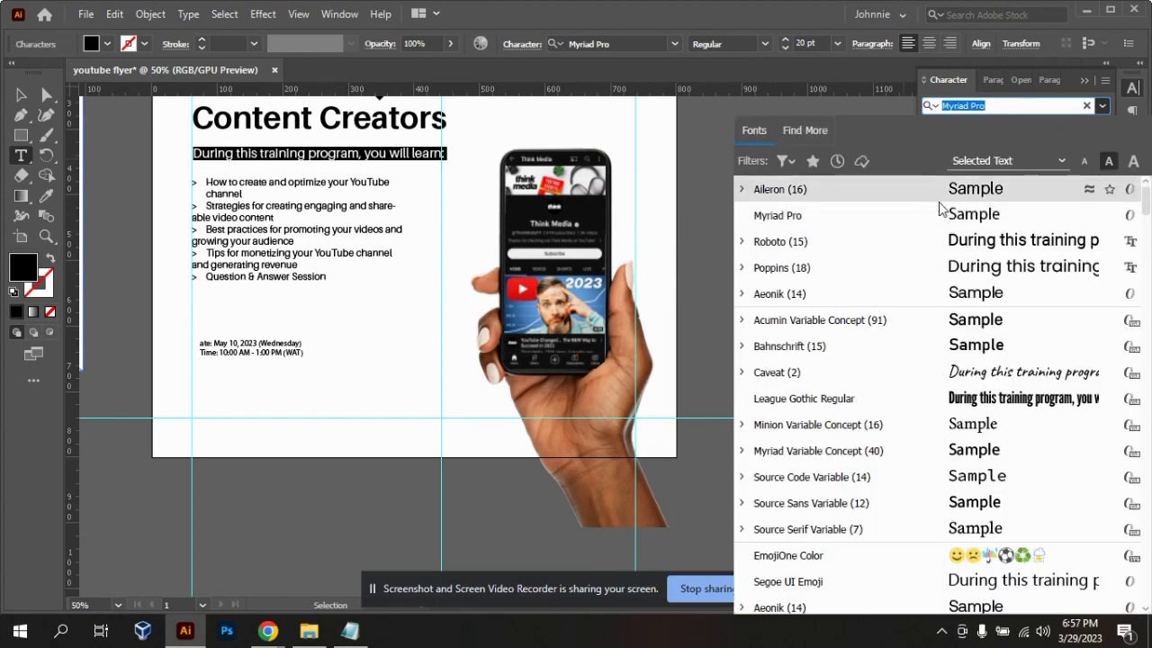
pyautogui.click(939, 198)
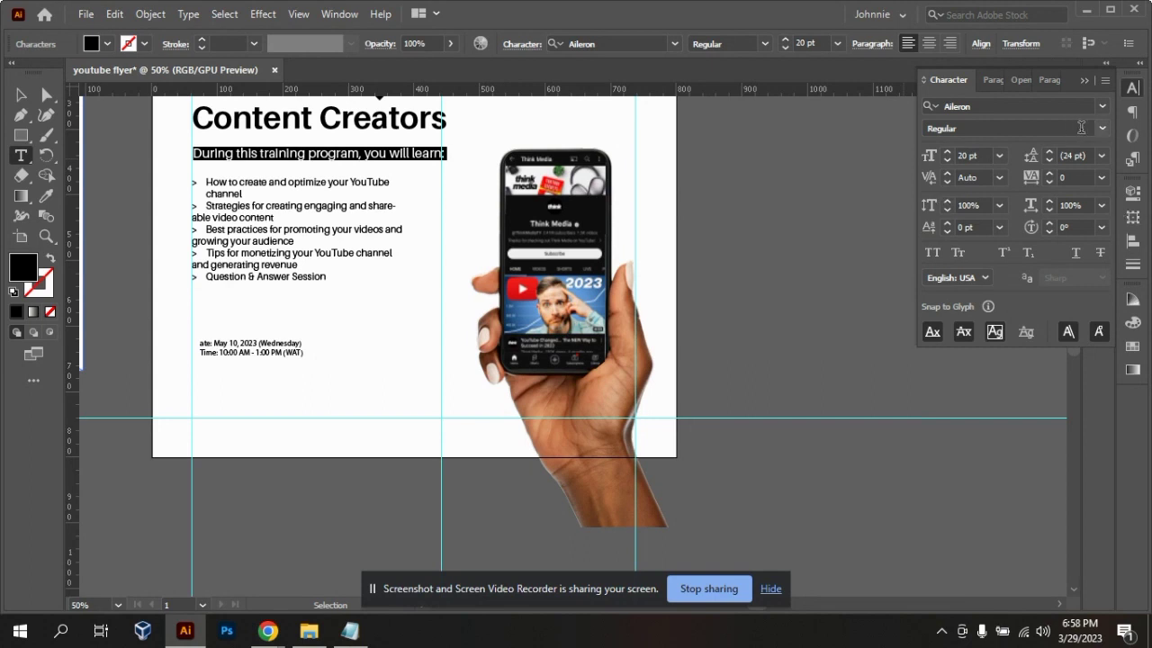
pyautogui.click(1101, 129)
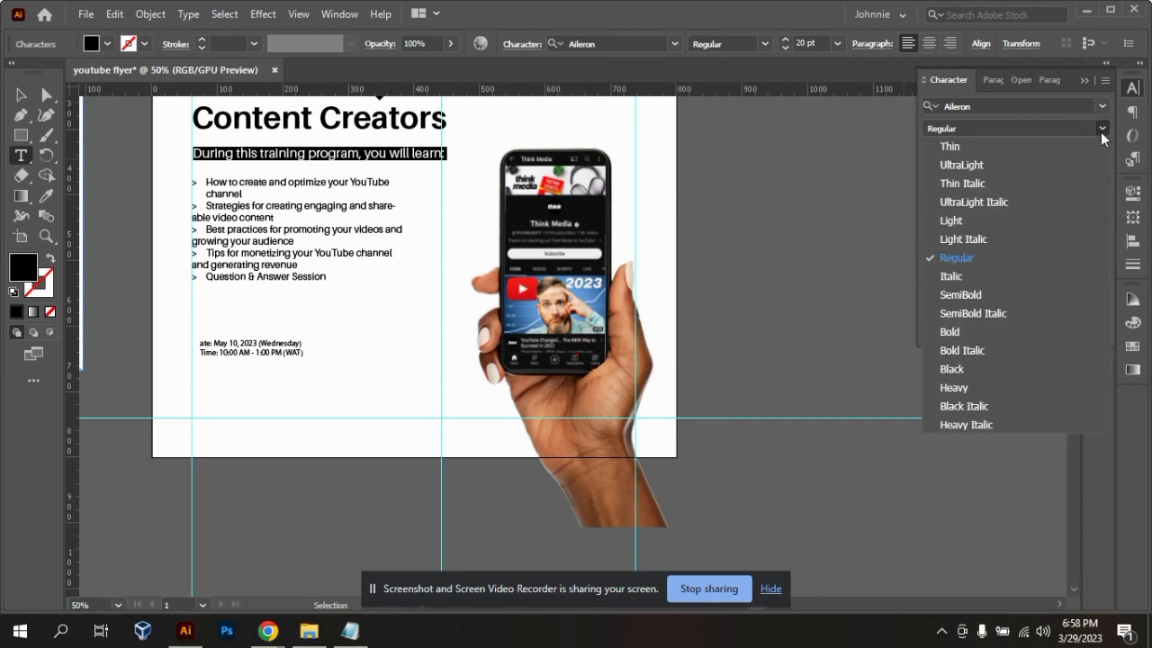
pyautogui.click(1001, 295)
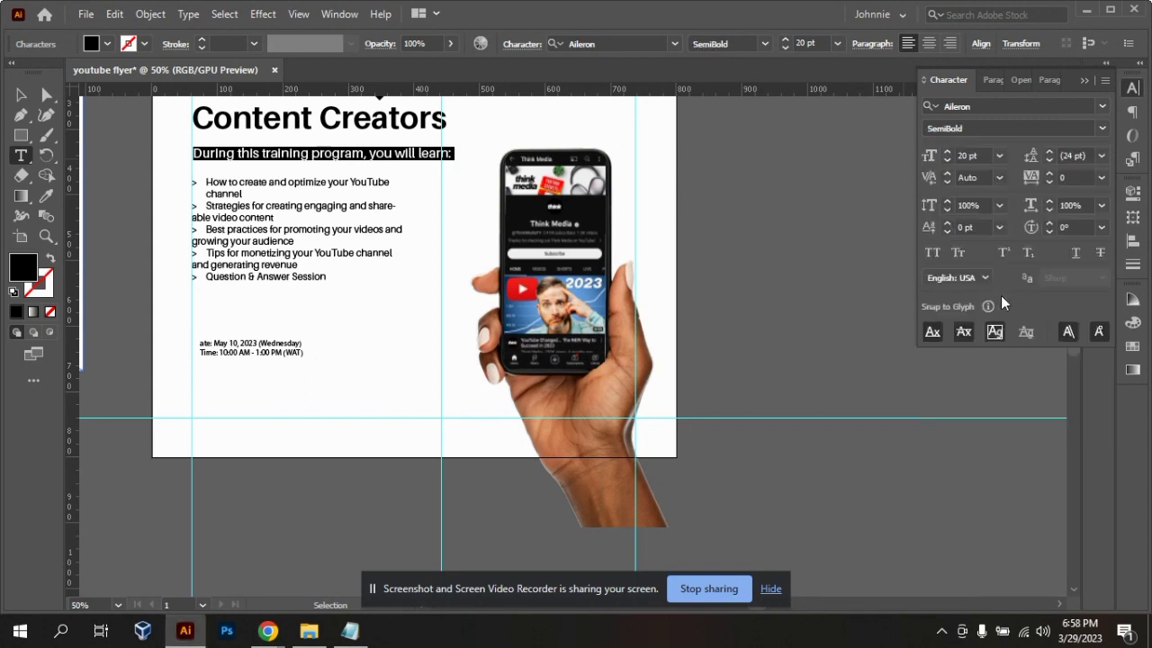
pyautogui.click(20, 94)
pyautogui.click(343, 300)
# - Increase the leading of the whole bulleted list to 20 pt
pyautogui.click(296, 226)
pyautogui.keyDown('shift'); pyautogui.click(300, 230); pyautogui.keyUp('shift')
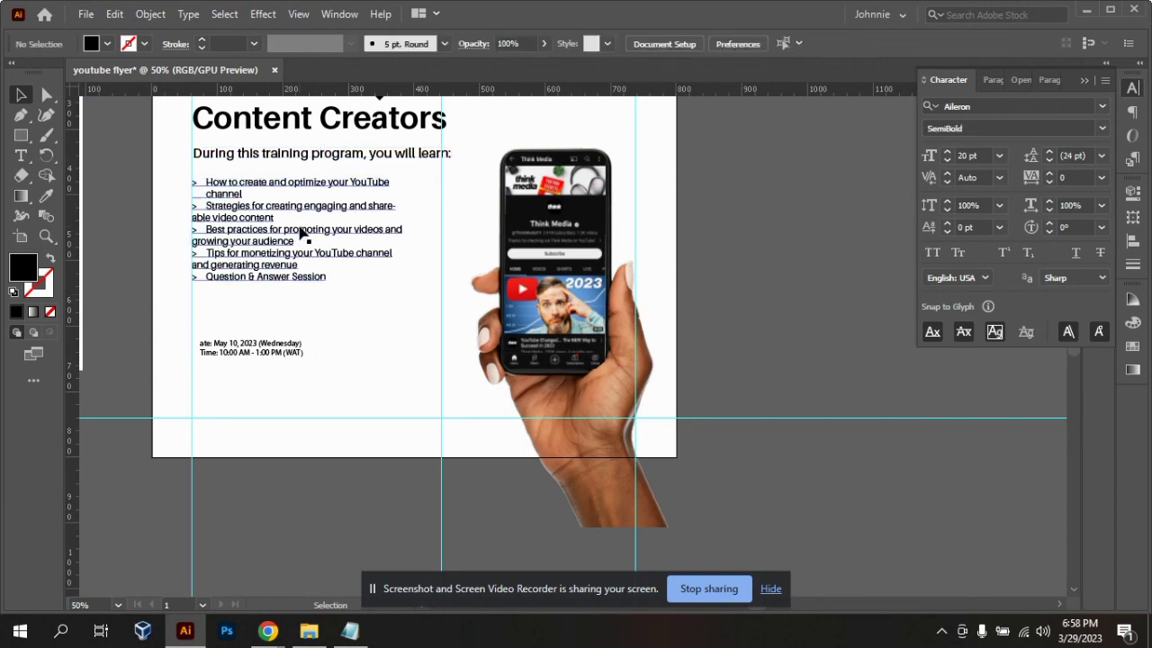
pyautogui.doubleClick(301, 232)
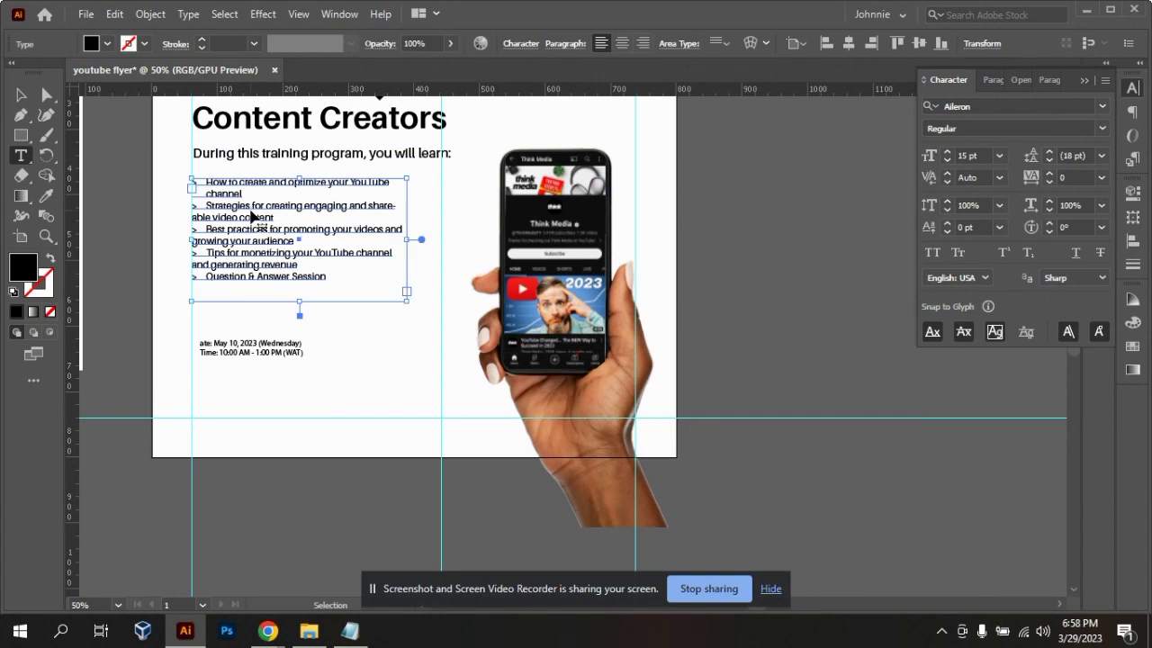
pyautogui.doubleClick(255, 216)
pyautogui.hotkey('ctrl', 'a')
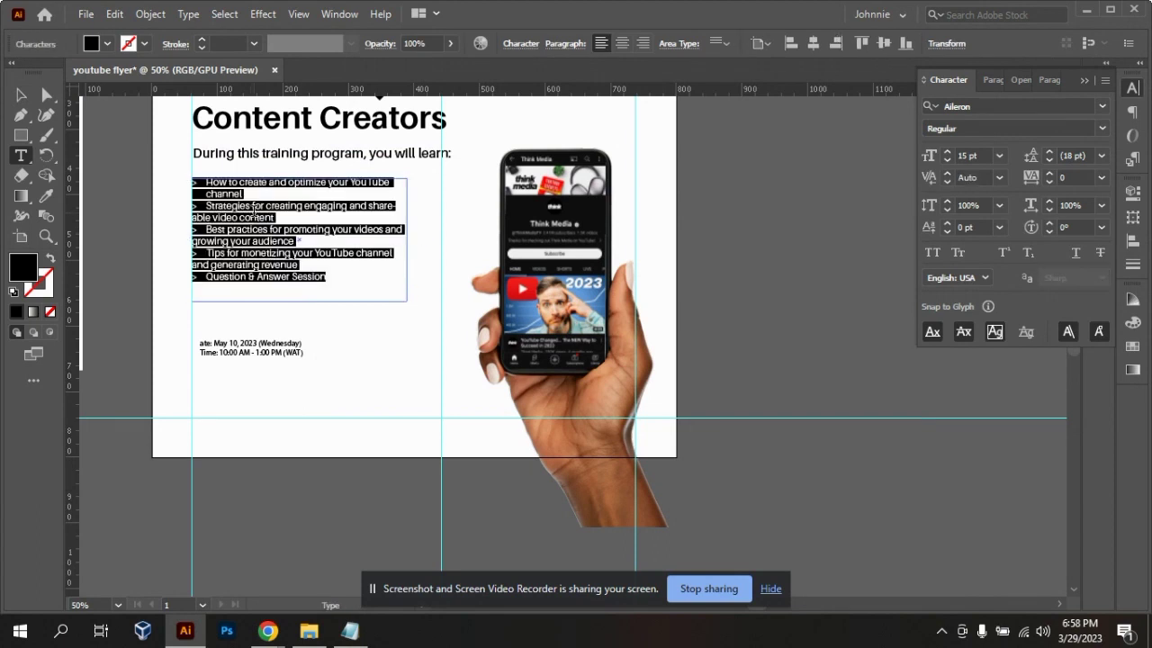
pyautogui.hotkey('alt', 'Down')
pyautogui.hotkey('alt', 'Down')
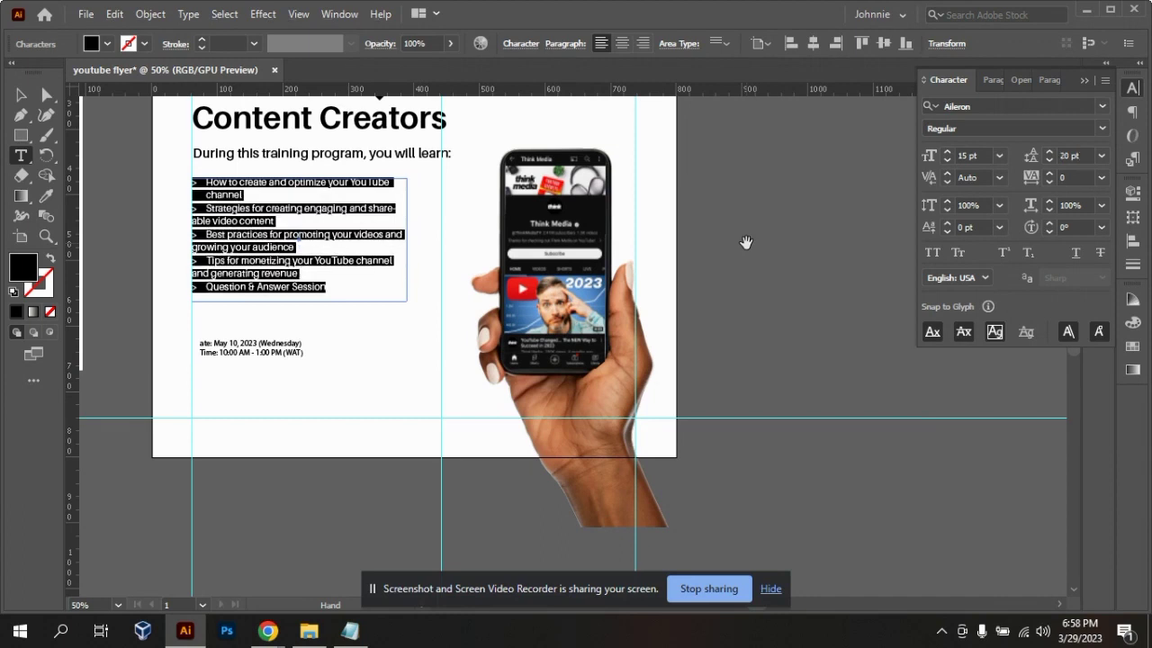
pyautogui.hotkey('alt', 'Down')
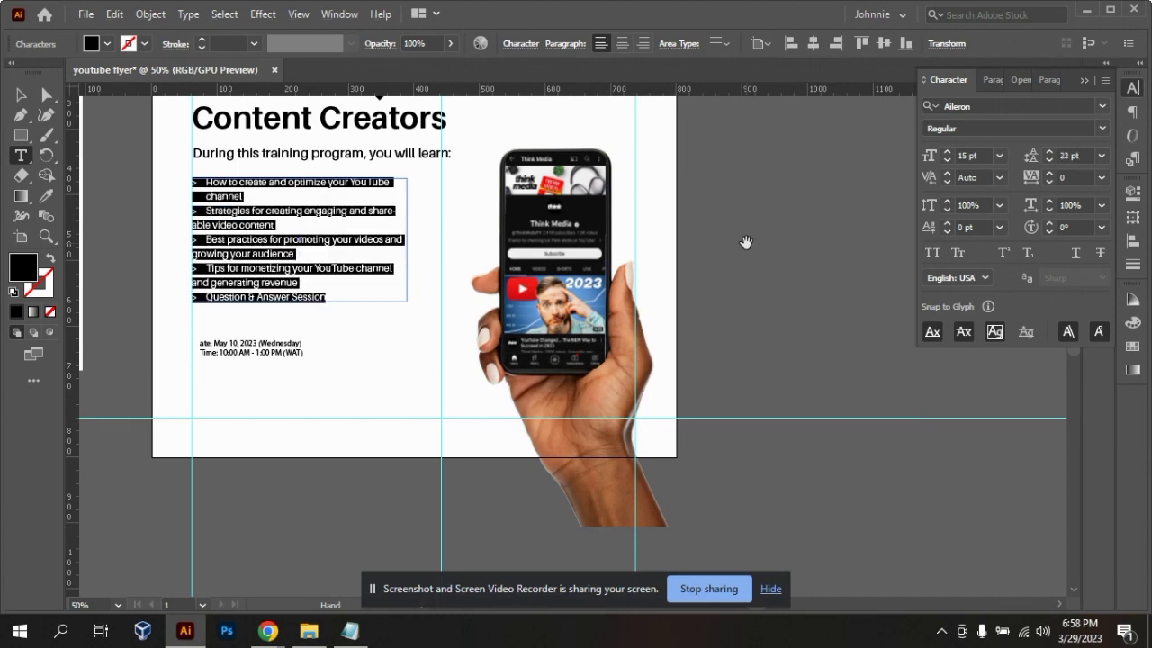
pyautogui.hotkey('alt', 'Up')
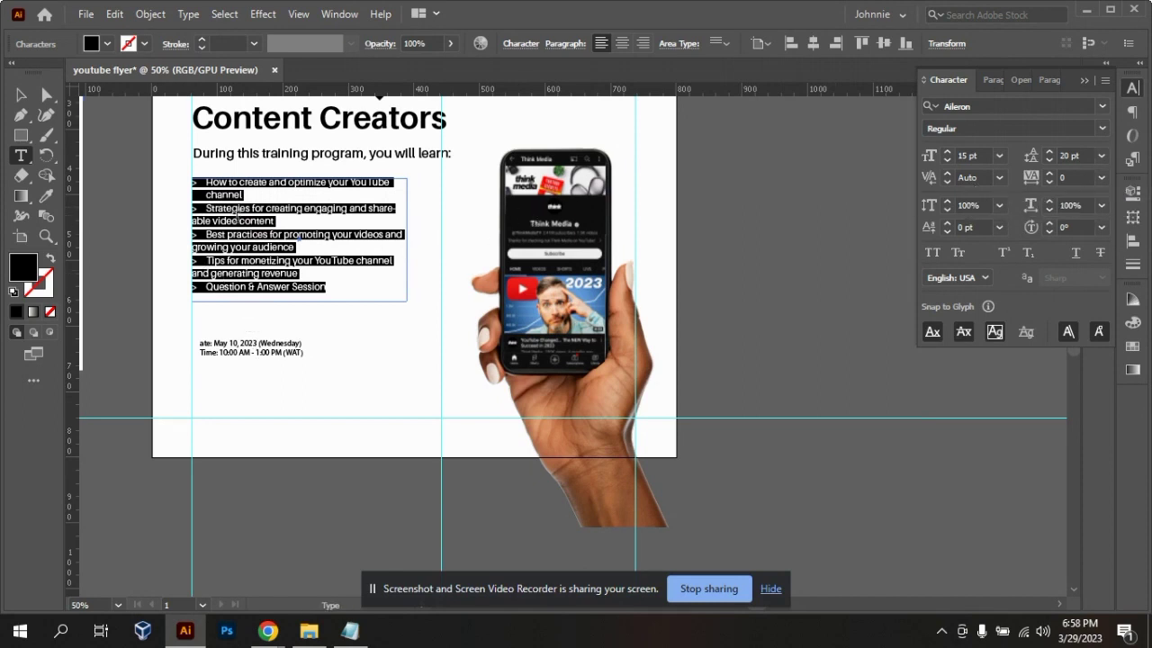
# - Break the second list item before "shareable" and tab-indent the wrapped lines of the second, third and fourth items
pyautogui.click(372, 210)
pyautogui.press('Return')
pyautogui.press('Tab')
pyautogui.press('Left')
pyautogui.press('Left')
pyautogui.press('Left')
pyautogui.press('Tab')
pyautogui.press('Down')
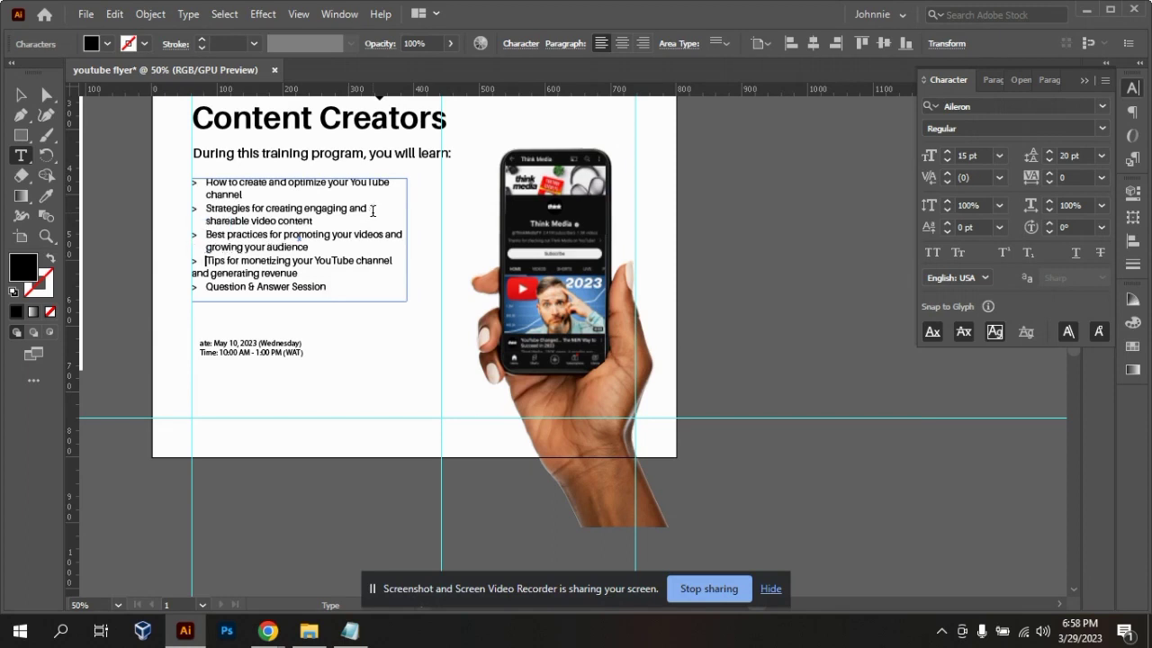
pyautogui.press('Tab')
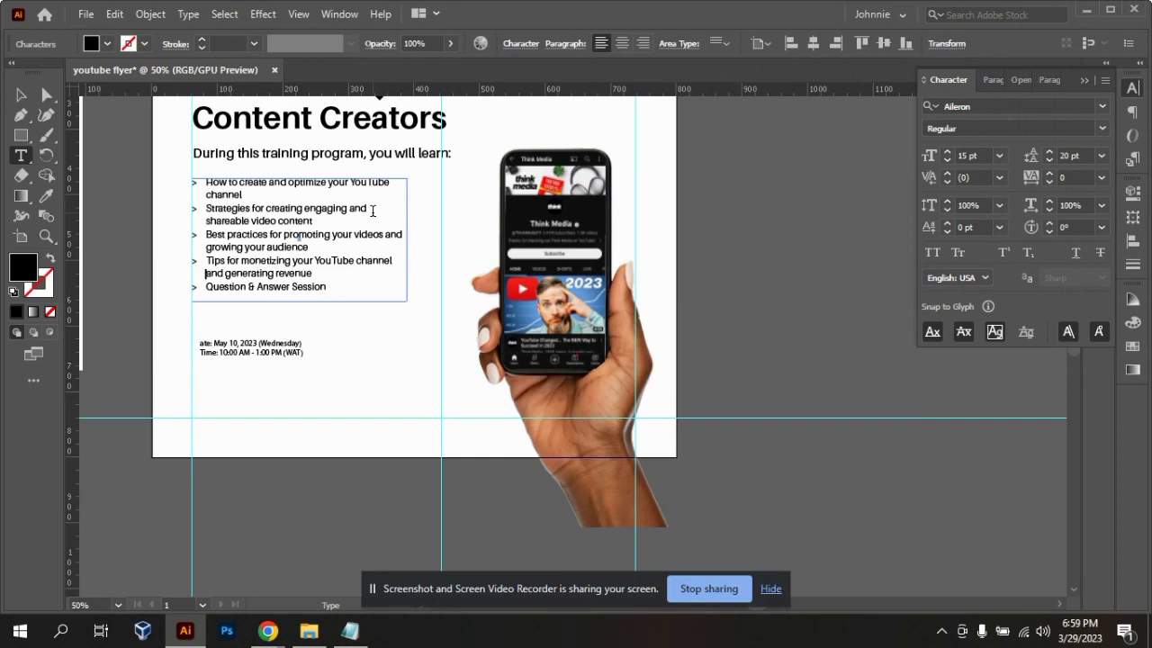
pyautogui.press('Down')
# - Restore the missing "D" in "Date:" and change the font of the date and time text to Aileron
pyautogui.hotkey('ctrl', '-')
pyautogui.hotkey('ctrl', '-')
pyautogui.hotkey('ctrl', '+')
pyautogui.hotkey('ctrl', '+')
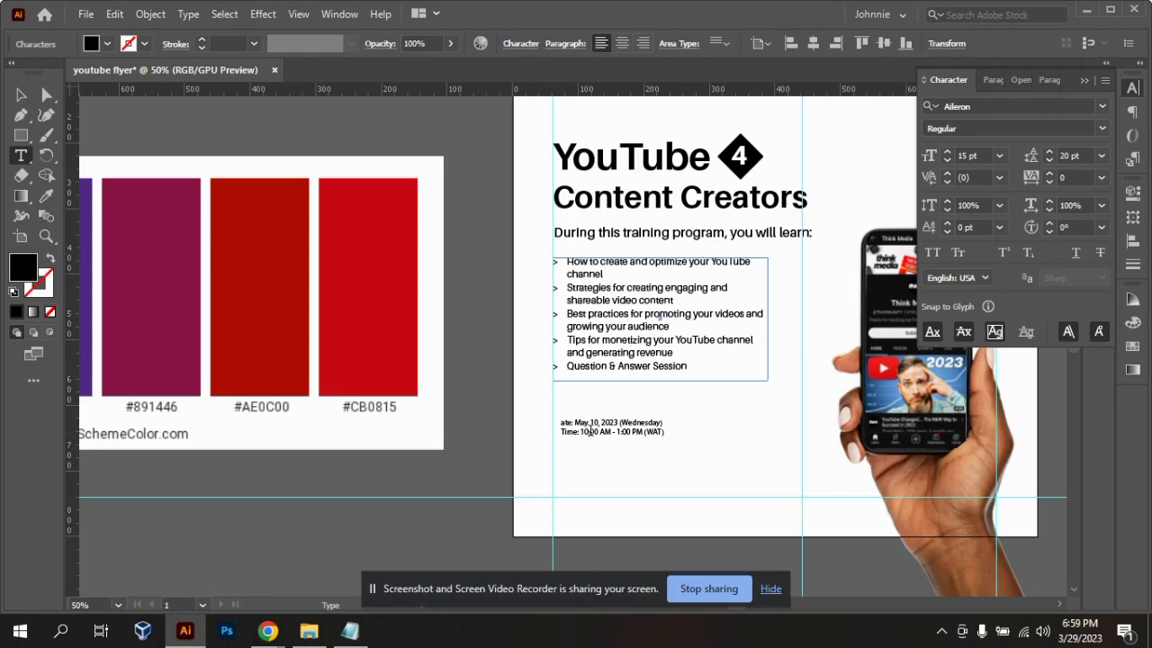
pyautogui.click(564, 422)
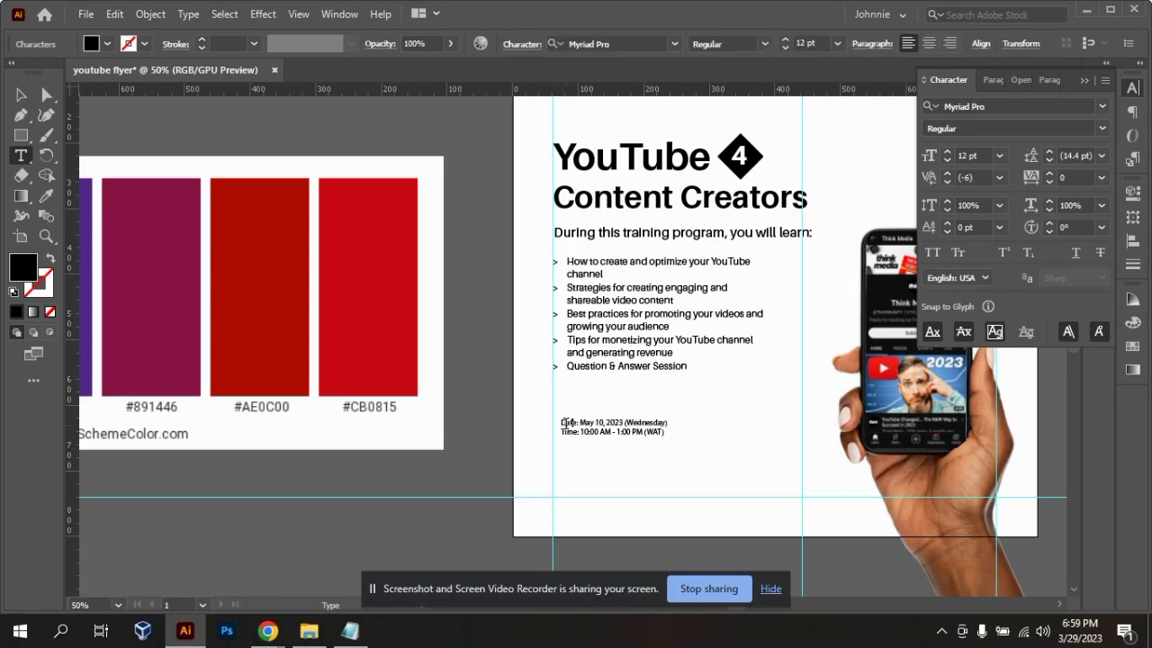
pyautogui.hotkey('ctrl', 'a')
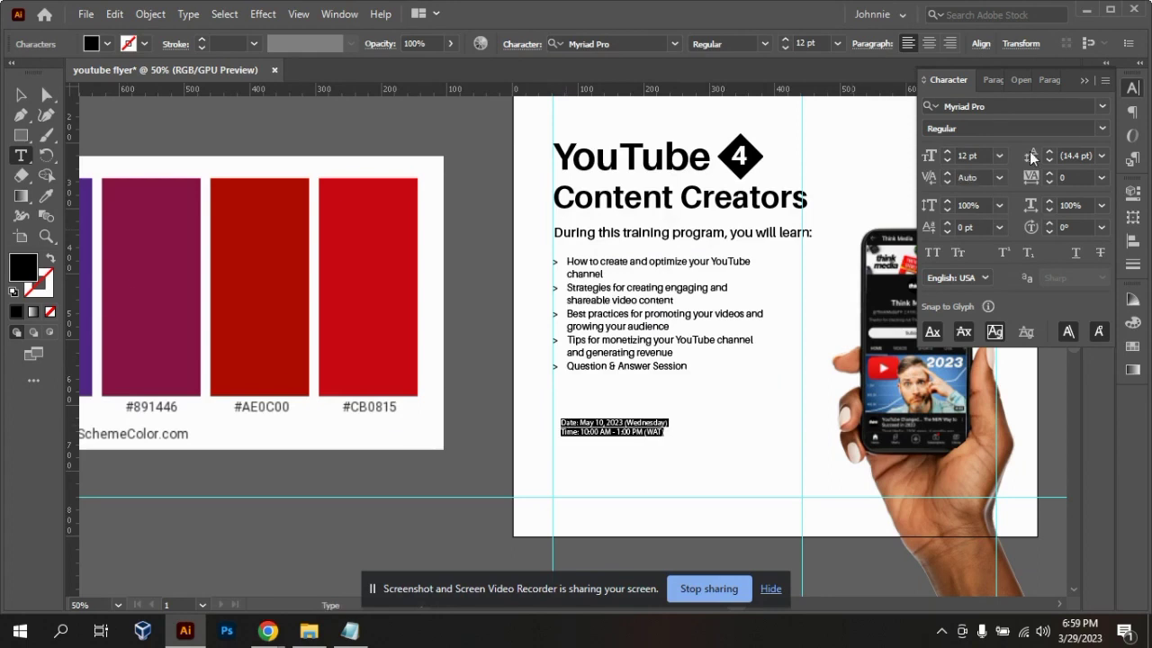
pyautogui.click(1102, 107)
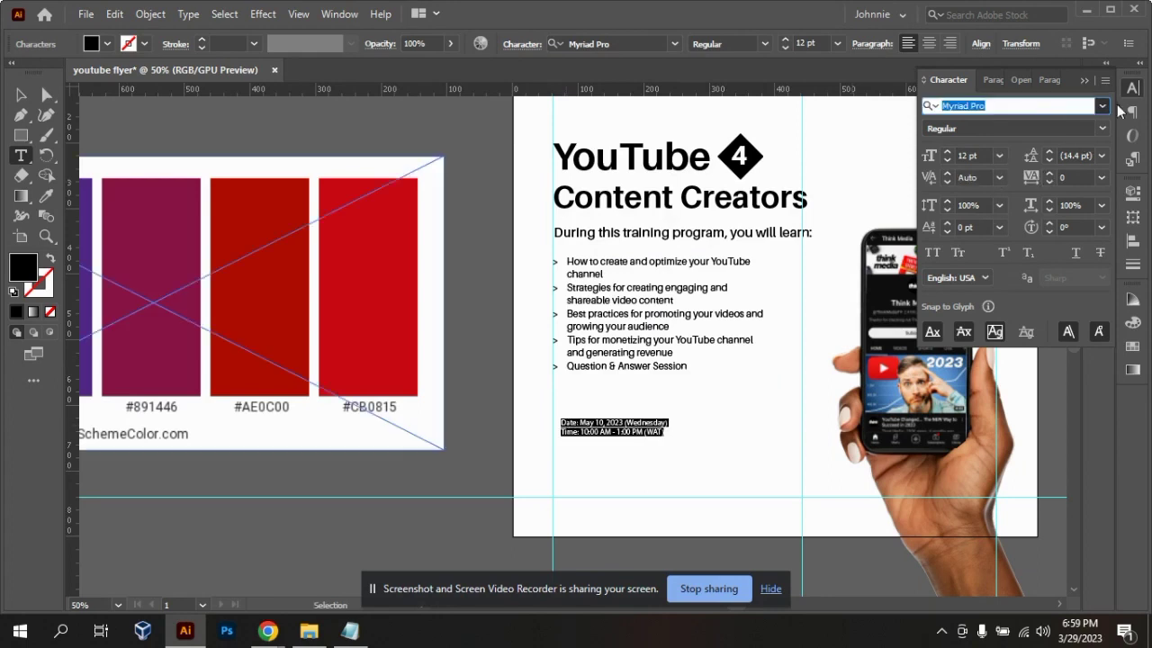
pyautogui.click(828, 189)
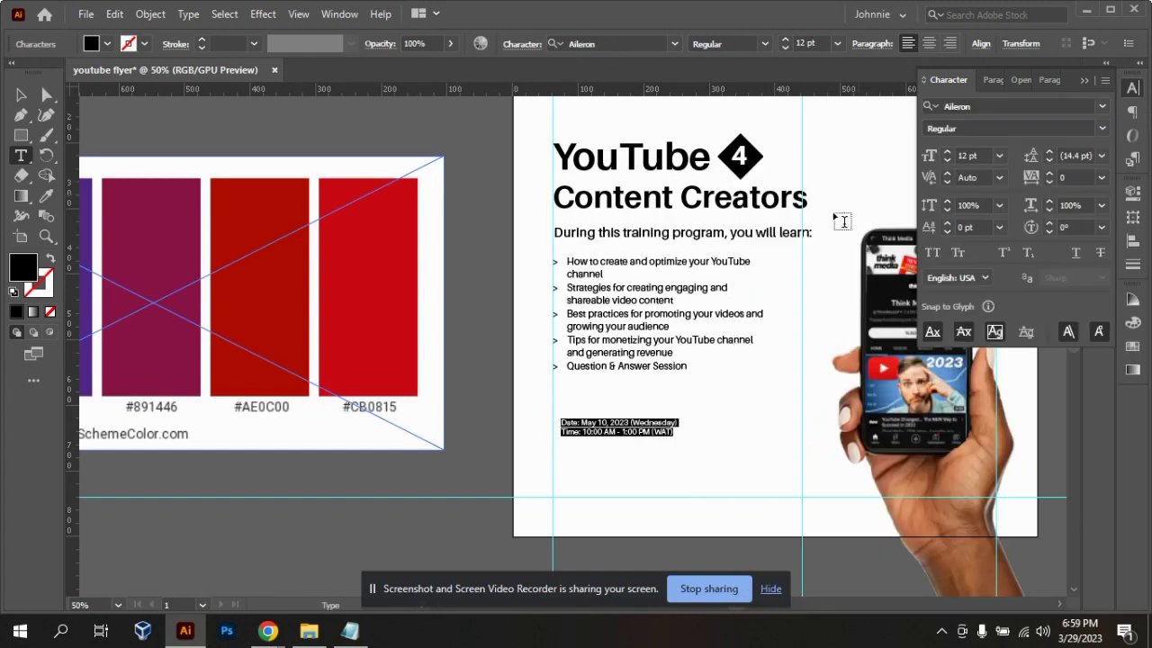
# - Set the font size of the date and time text to 18 pt
pyautogui.click(972, 155)
pyautogui.write('2')
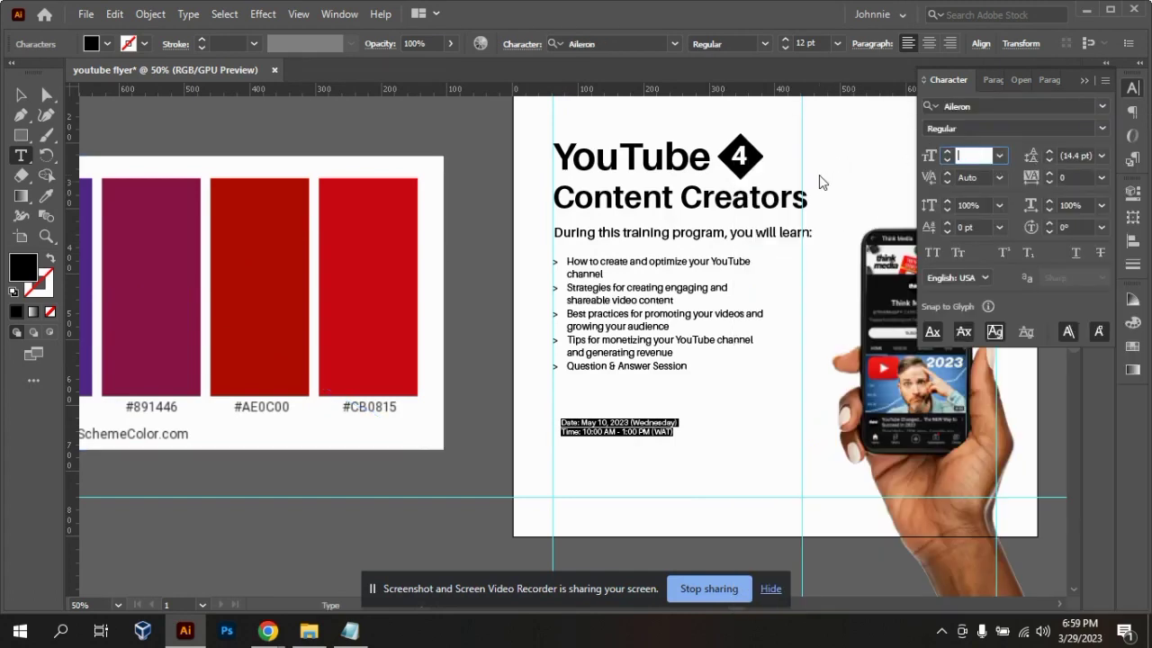
pyautogui.write('18')
pyautogui.press('Return')
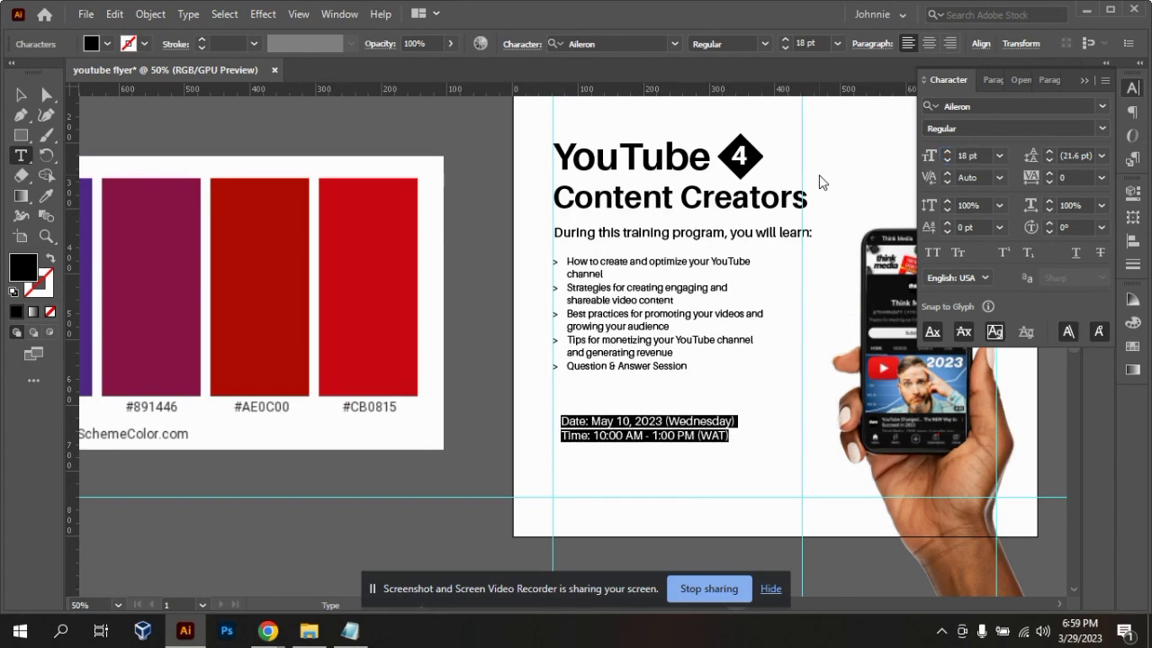
# - Move the date and time text up below the bulleted list, aligned with the left vertical guide
pyautogui.keyDown('ctrl'); pyautogui.click(152, 291); pyautogui.keyUp('ctrl')
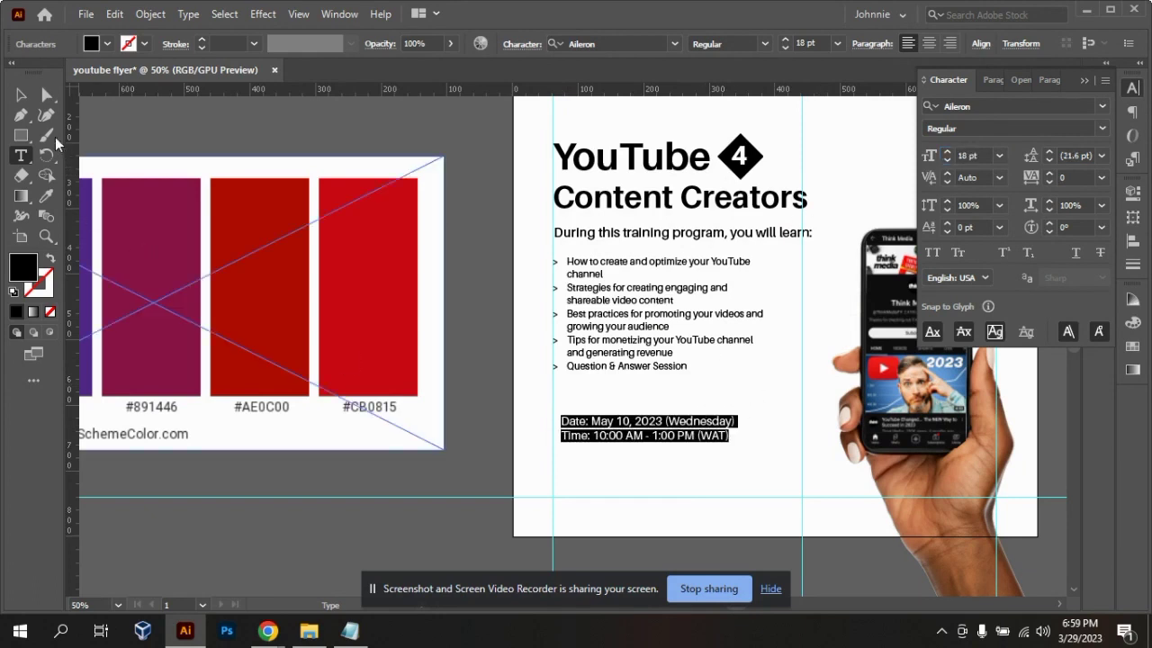
pyautogui.click(19, 96)
pyautogui.click(682, 461)
pyautogui.moveTo(679, 433); pyautogui.dragTo(673, 404)
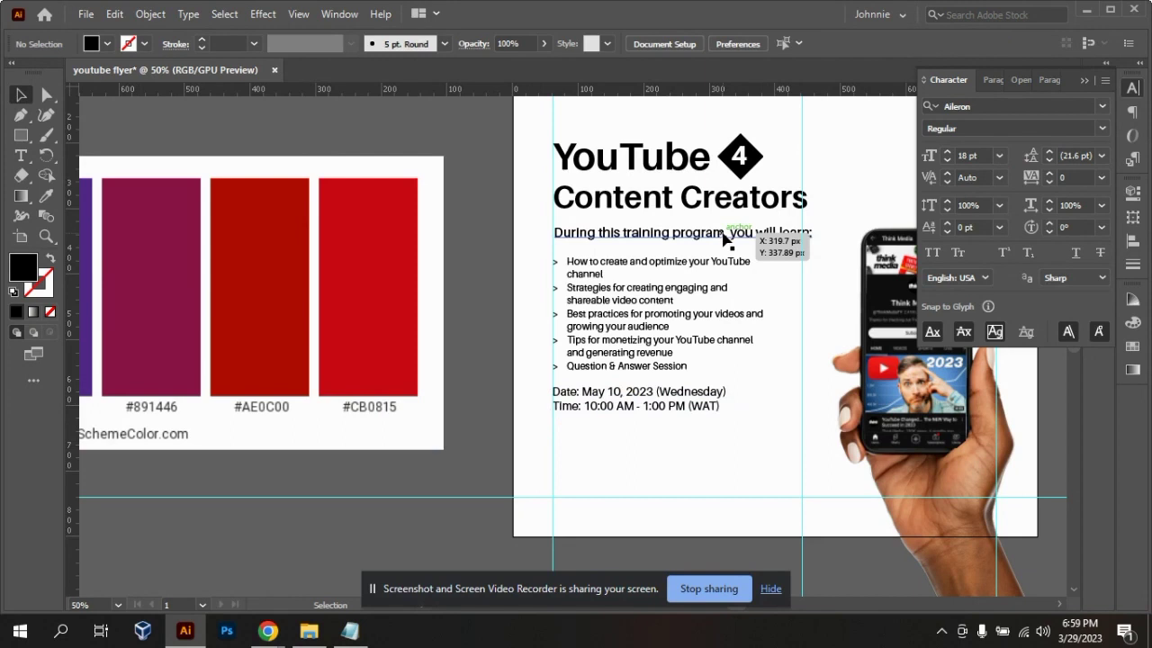
# - Scale the "YouTube 4 Content Creators" title up slightly to match the width of the line below it
pyautogui.moveTo(608, 114); pyautogui.dragTo(812, 174)
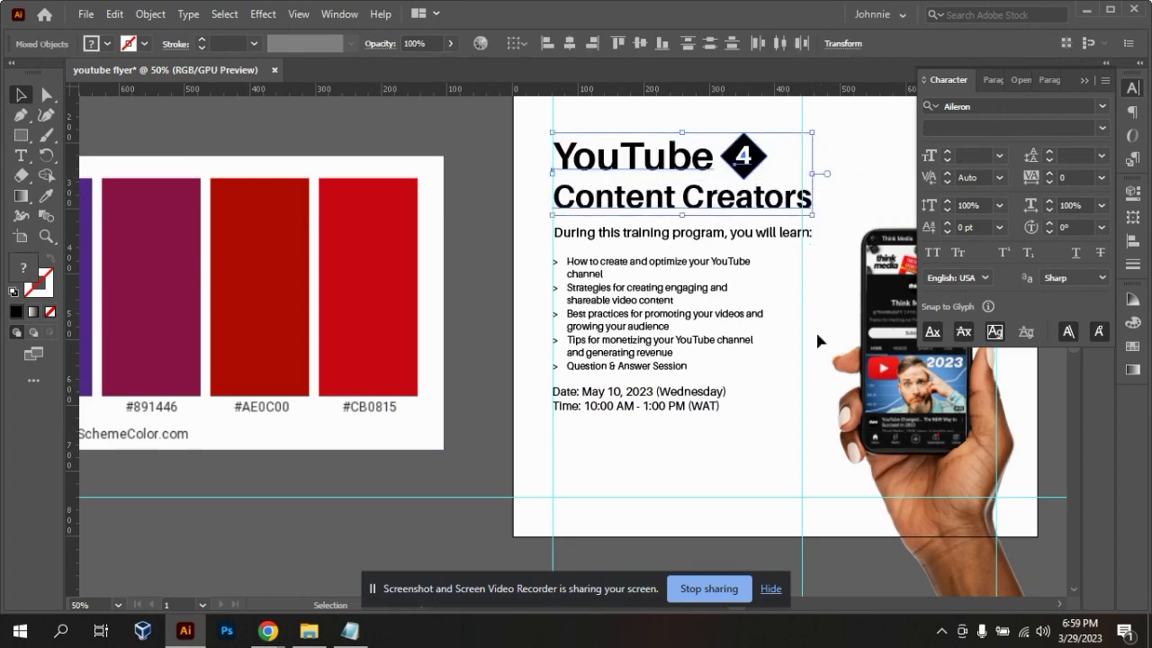
pyautogui.click(806, 355)
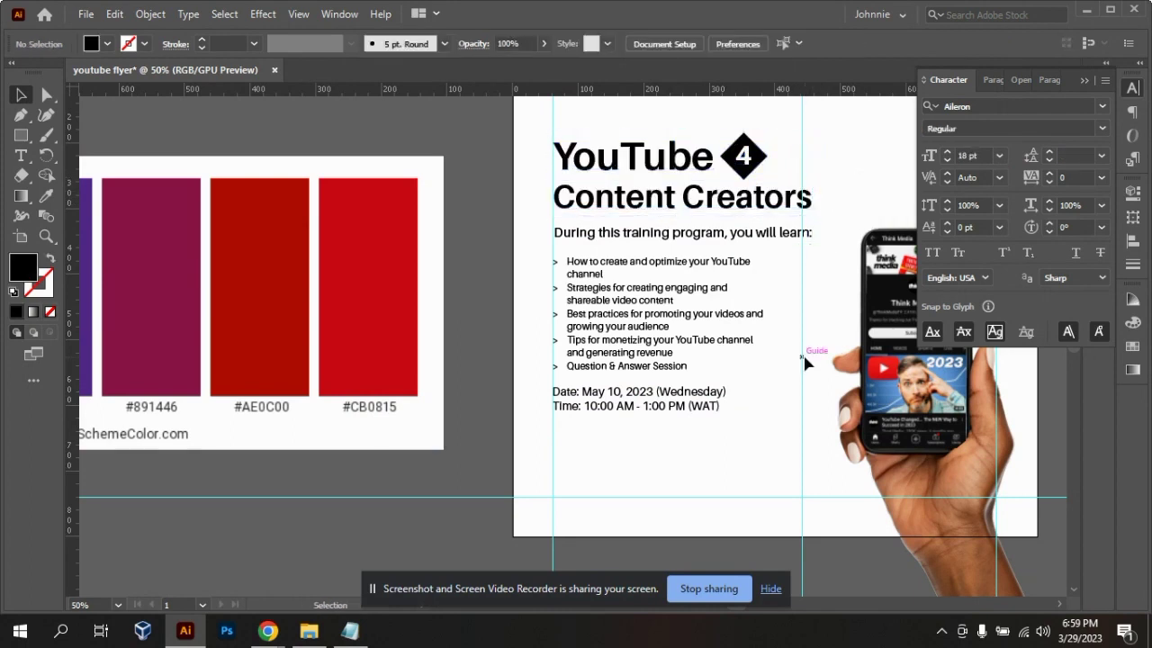
# - Unlock the guides and move the middle vertical guide to the right edge of the title
pyautogui.rightClick(799, 295)
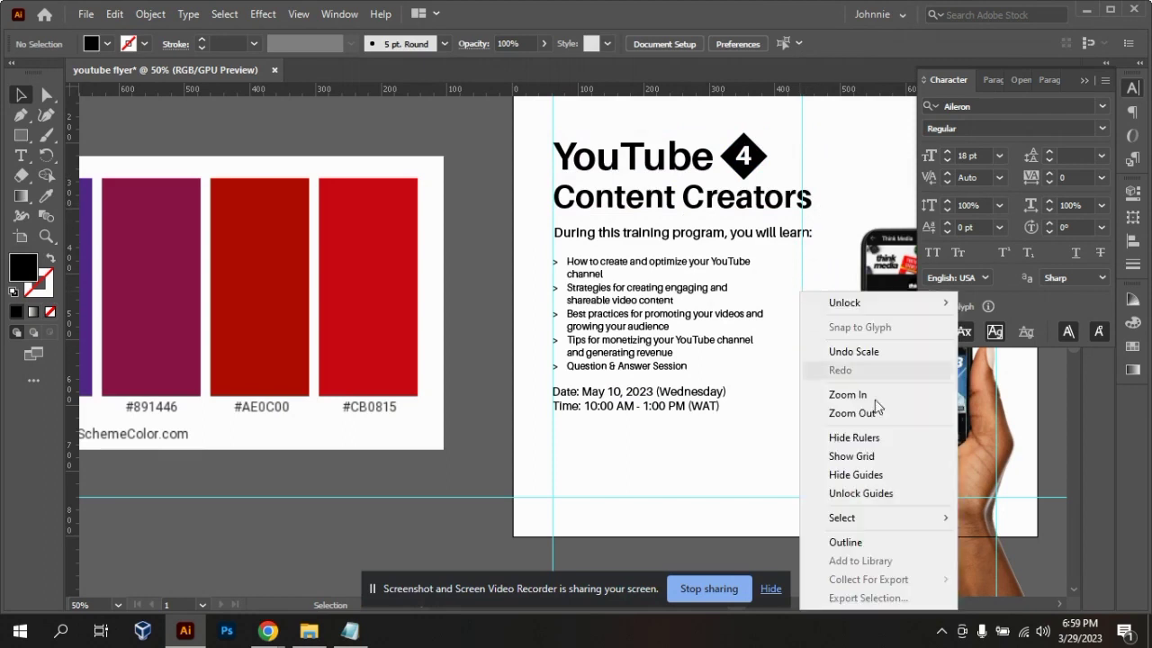
pyautogui.click(864, 563)
pyautogui.moveTo(801, 402); pyautogui.dragTo(812, 395)
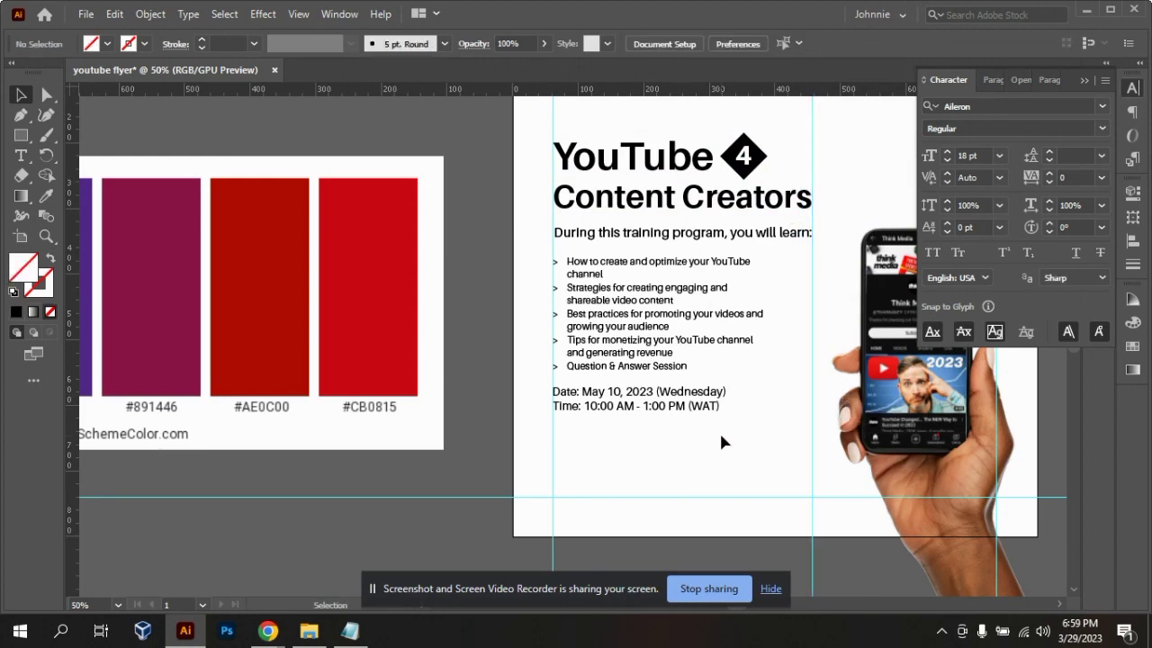
# - Widen the bulleted list's text frame slightly toward the middle guide and set all its text to 16 pt
pyautogui.click(625, 295)
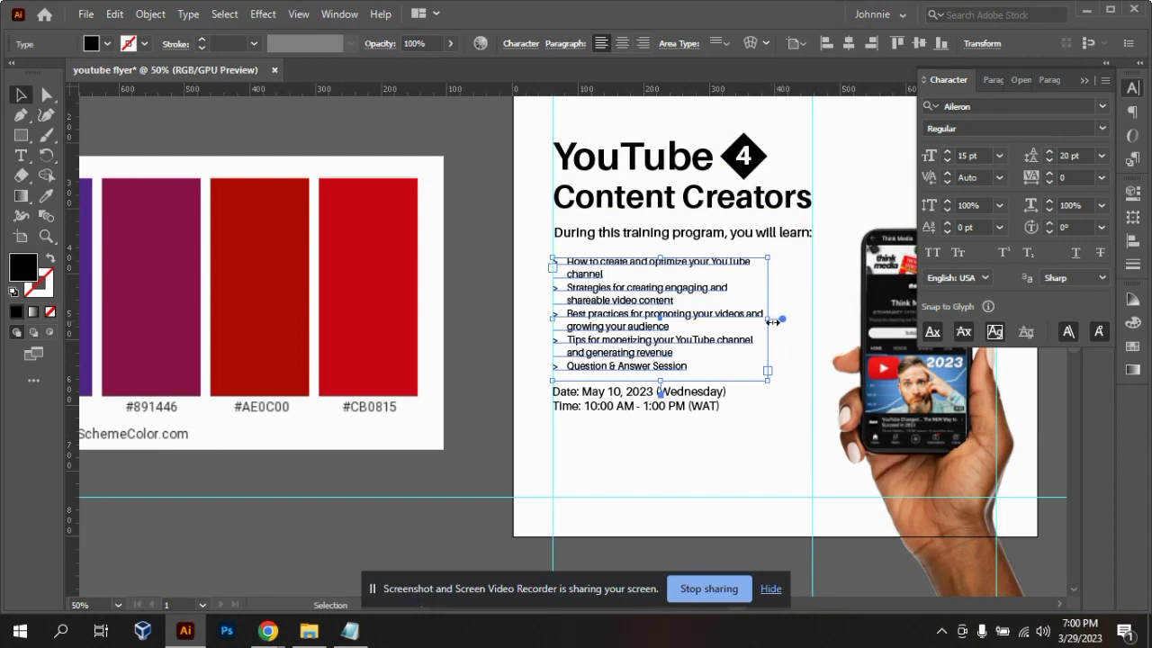
pyautogui.moveTo(768, 318); pyautogui.dragTo(794, 319)
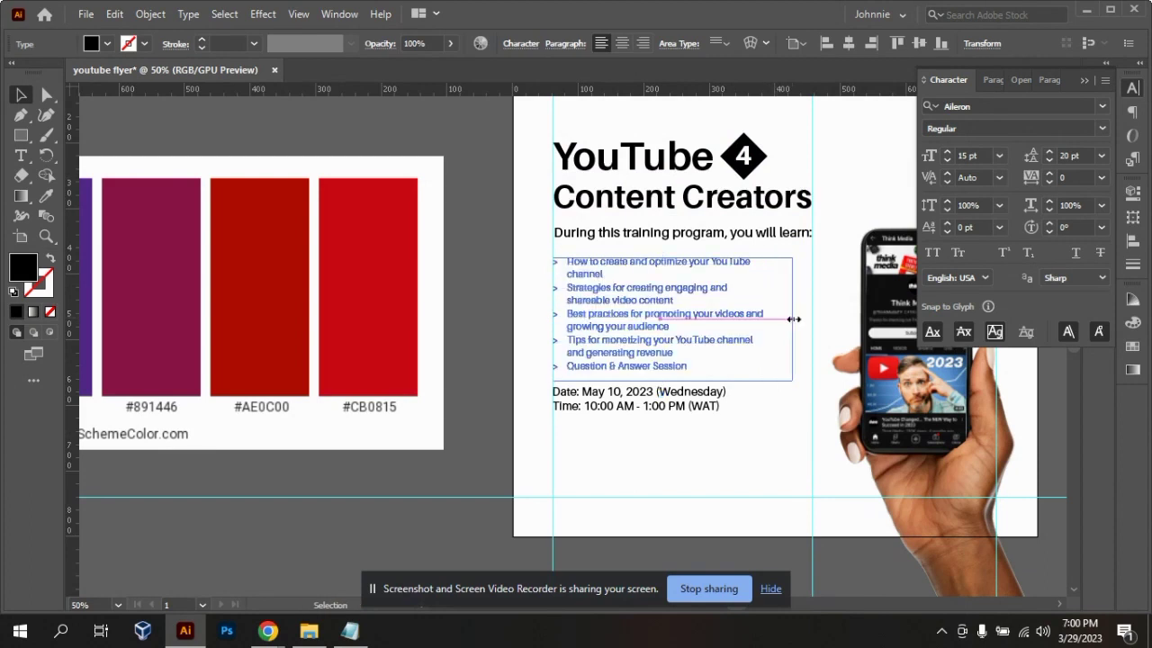
pyautogui.doubleClick(725, 322)
pyautogui.hotkey('ctrl', 'a')
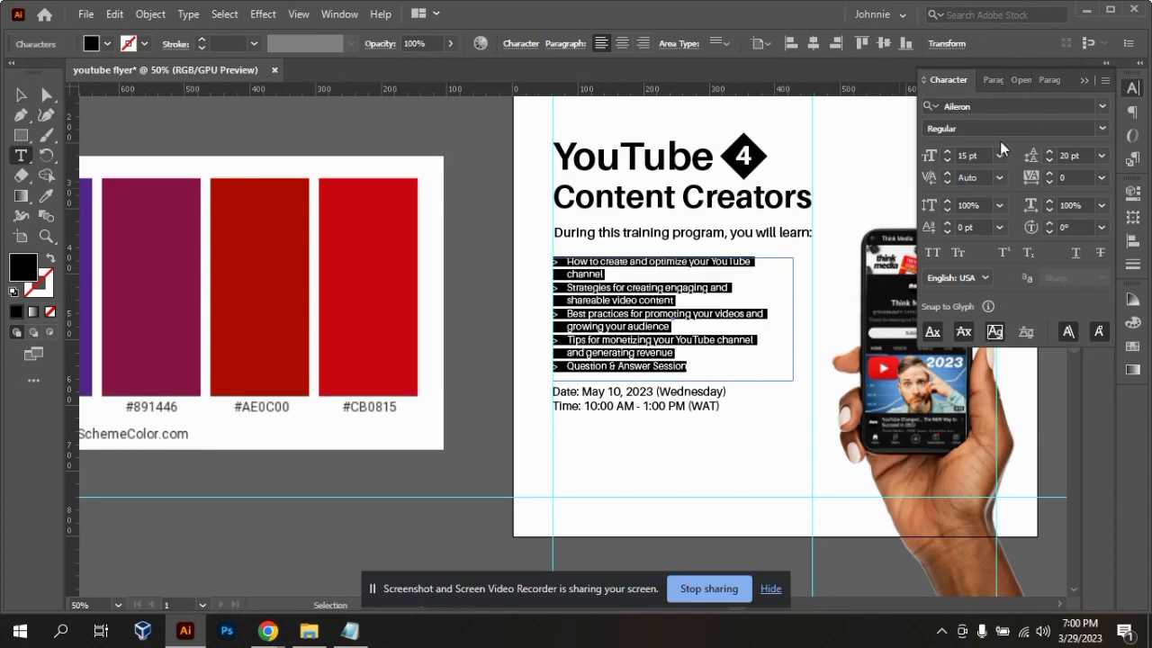
pyautogui.click(974, 156)
pyautogui.write('18')
pyautogui.press('Return')
pyautogui.click(976, 155)
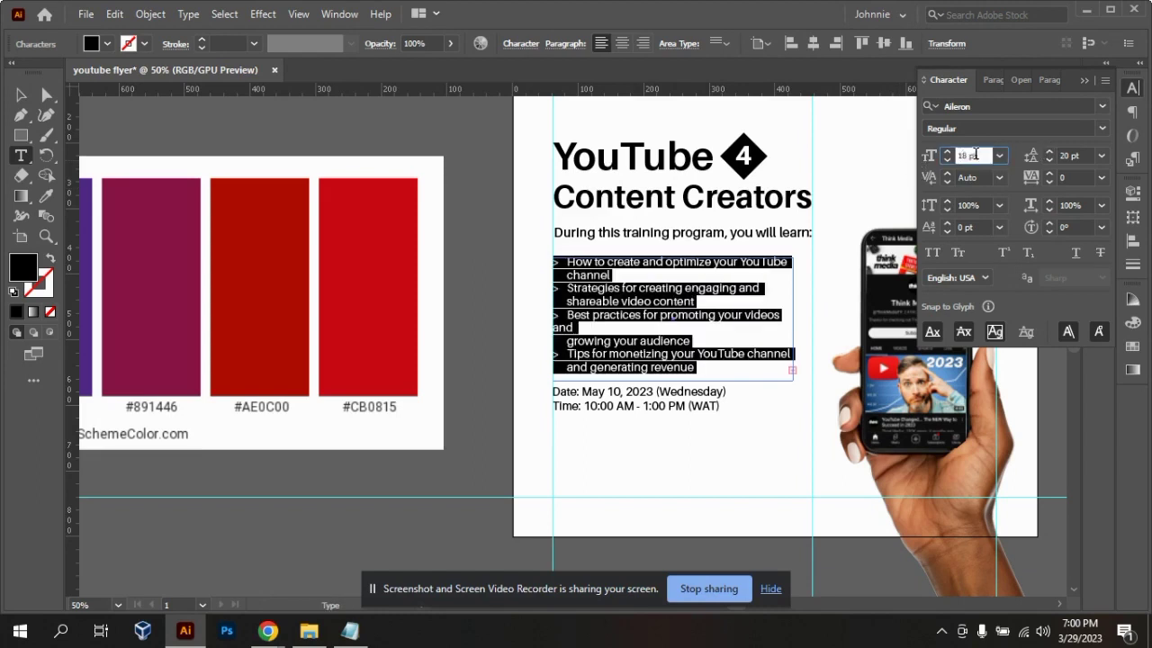
pyautogui.write('16')
pyautogui.press('Return')
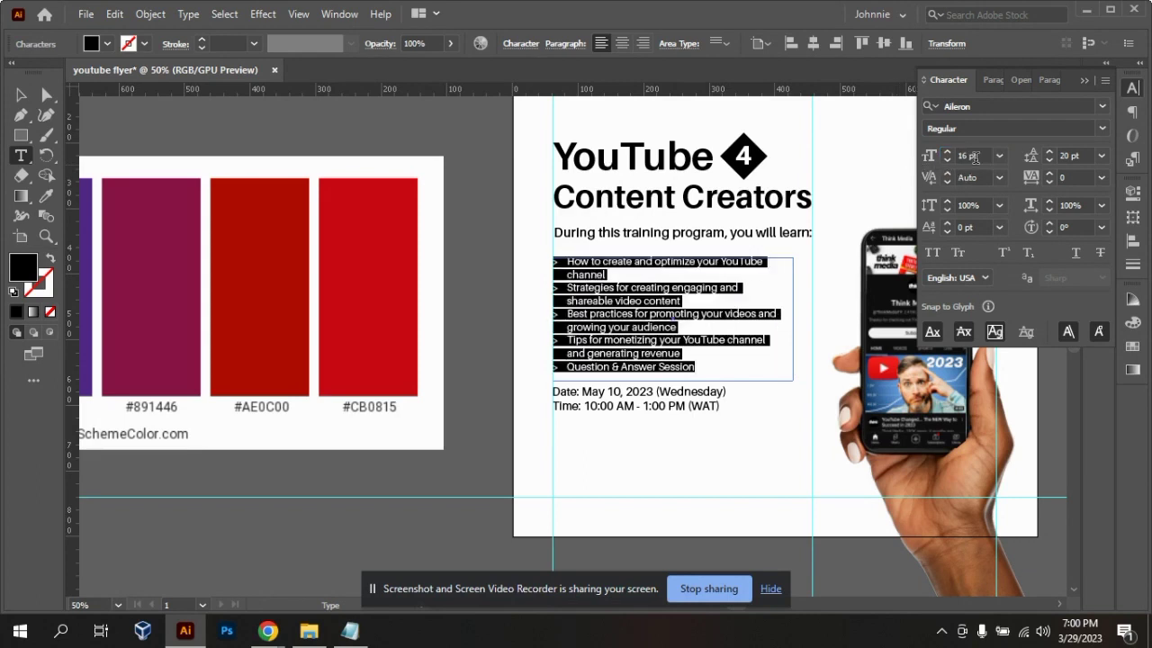
pyautogui.click(925, 156)
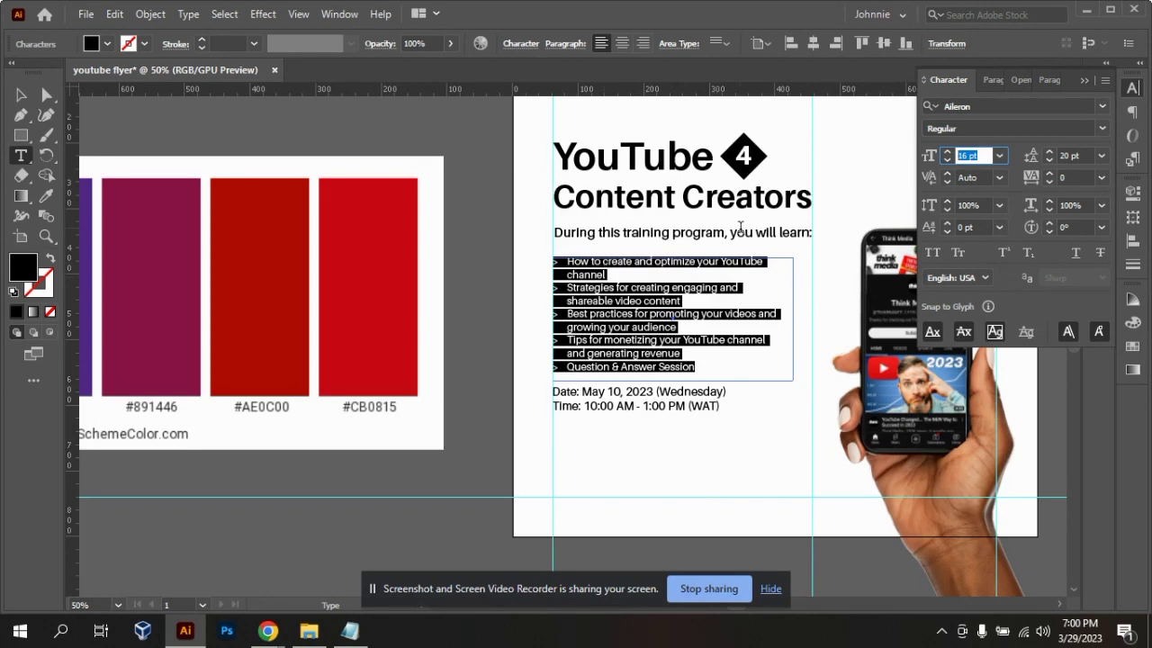
pyautogui.click(20, 95)
# - Set the "Date:" label to Bold and the text "May 10, 2023 (Wednesday)" to SemiBold
pyautogui.click(746, 434)
pyautogui.doubleClick(640, 402)
pyautogui.moveTo(581, 393); pyautogui.dragTo(520, 396)
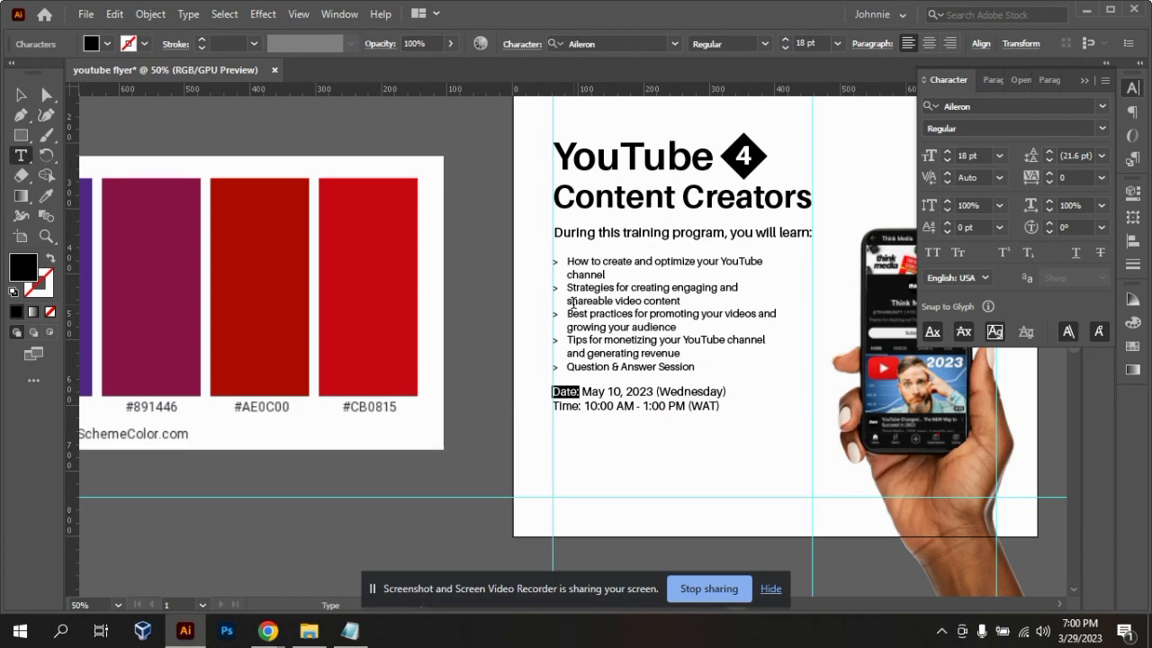
pyautogui.click(1100, 131)
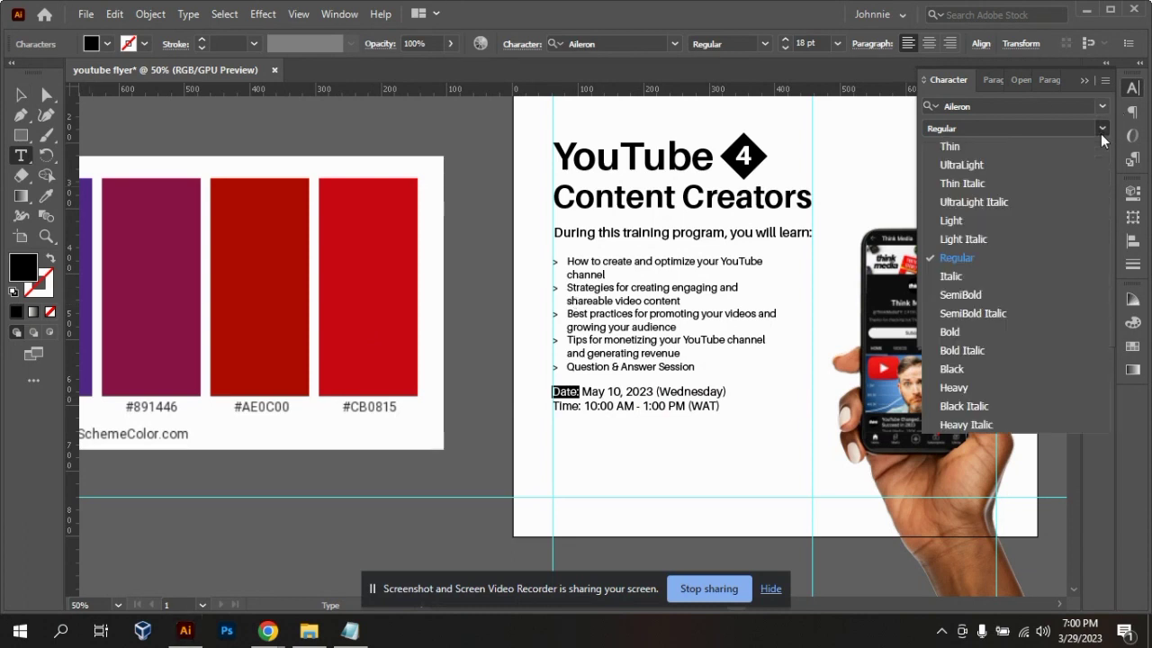
pyautogui.click(949, 332)
pyautogui.click(583, 392)
pyautogui.moveTo(583, 392); pyautogui.dragTo(729, 392)
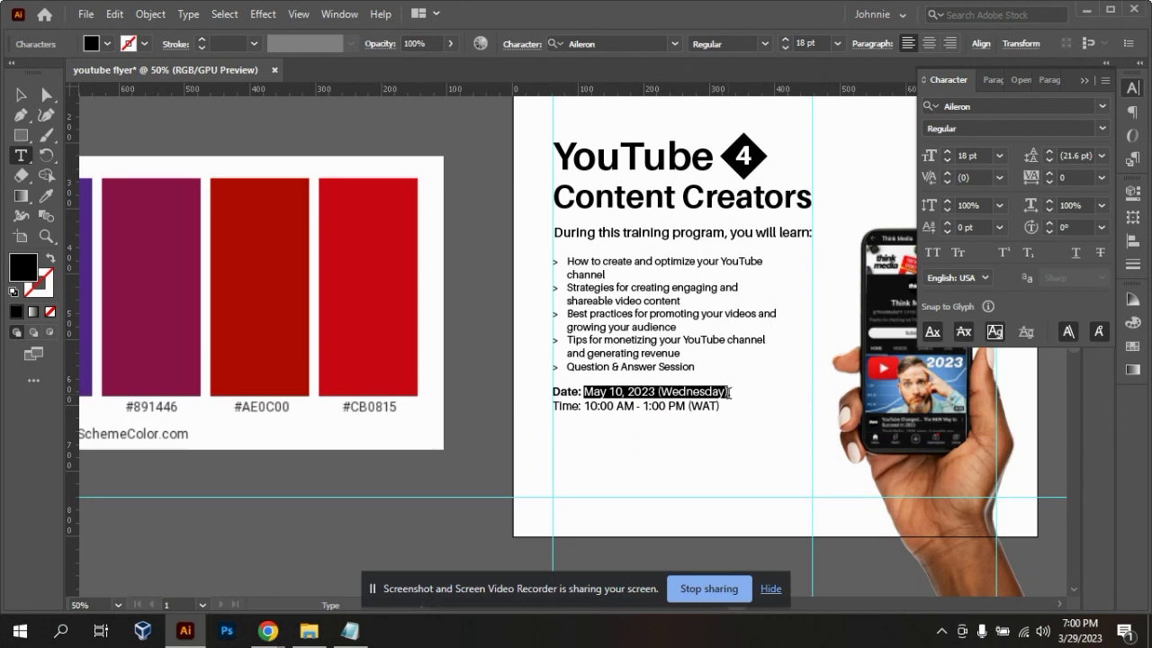
pyautogui.click(1102, 129)
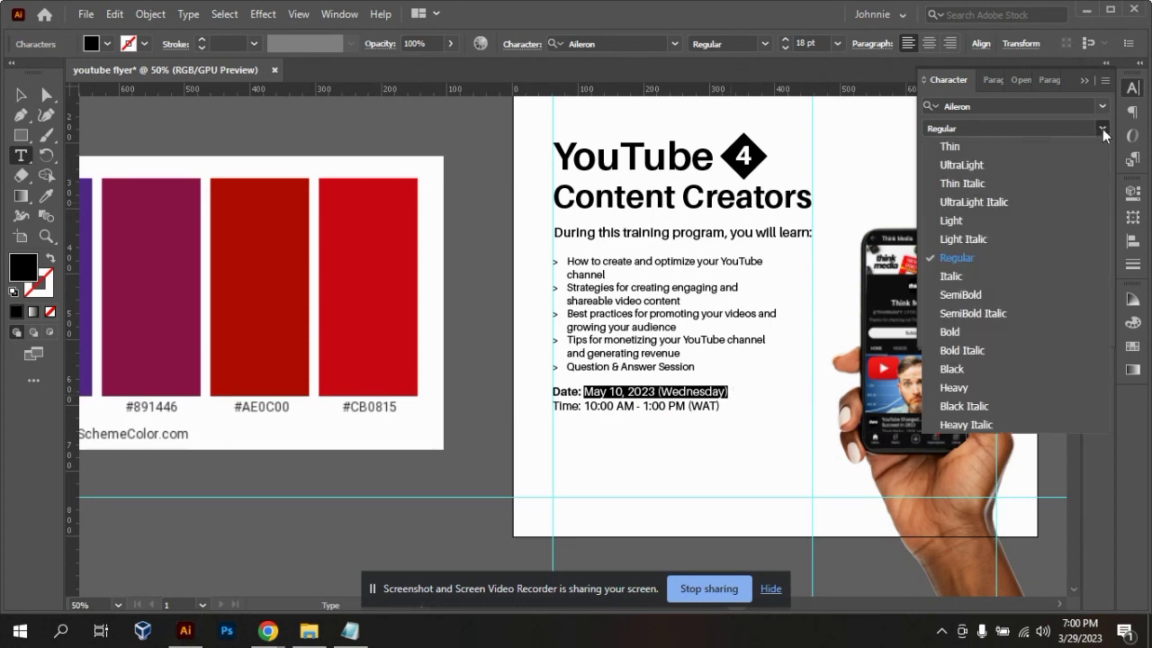
pyautogui.click(975, 294)
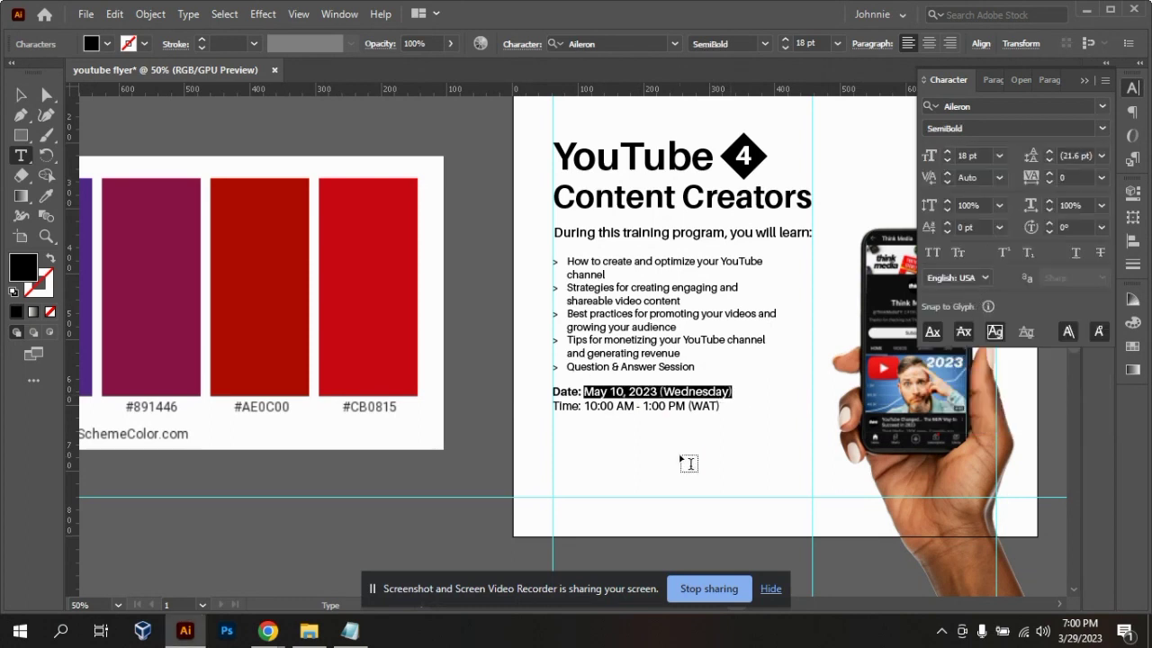
# - Try shortening the details by deleting "(Wednesday)" from the date line and "- 1:00 PM (WAT)" from the time line
pyautogui.click(663, 391)
pyautogui.moveTo(663, 392); pyautogui.dragTo(798, 393)
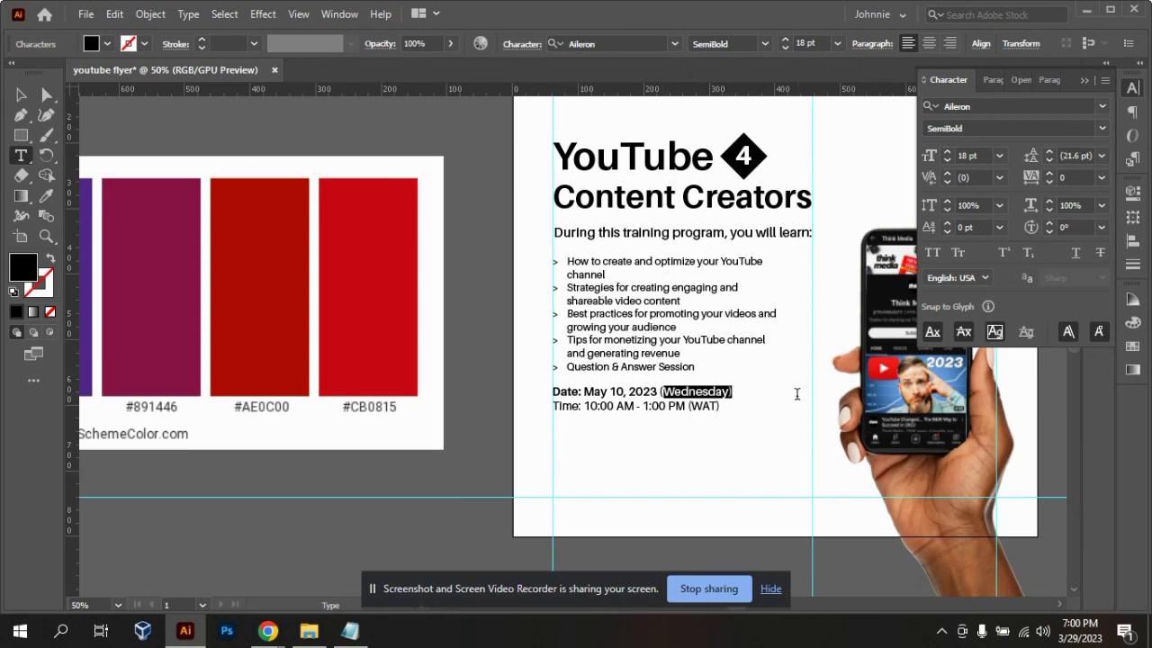
pyautogui.press('BackSpace')
pyautogui.press('BackSpace')
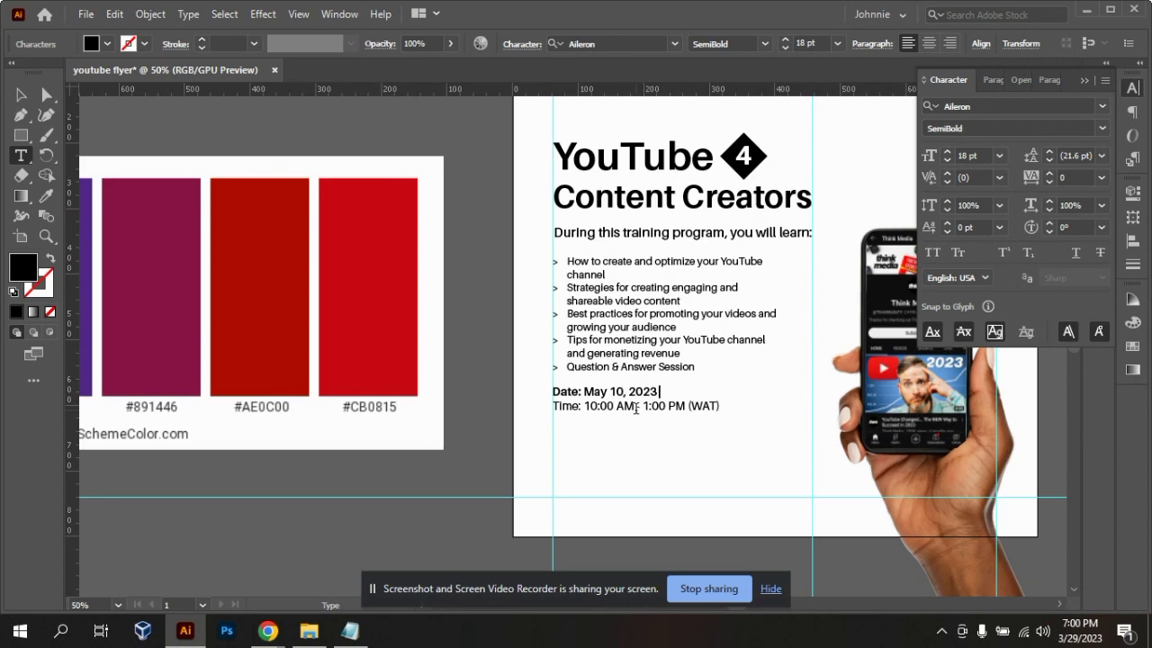
pyautogui.moveTo(636, 408); pyautogui.dragTo(748, 416)
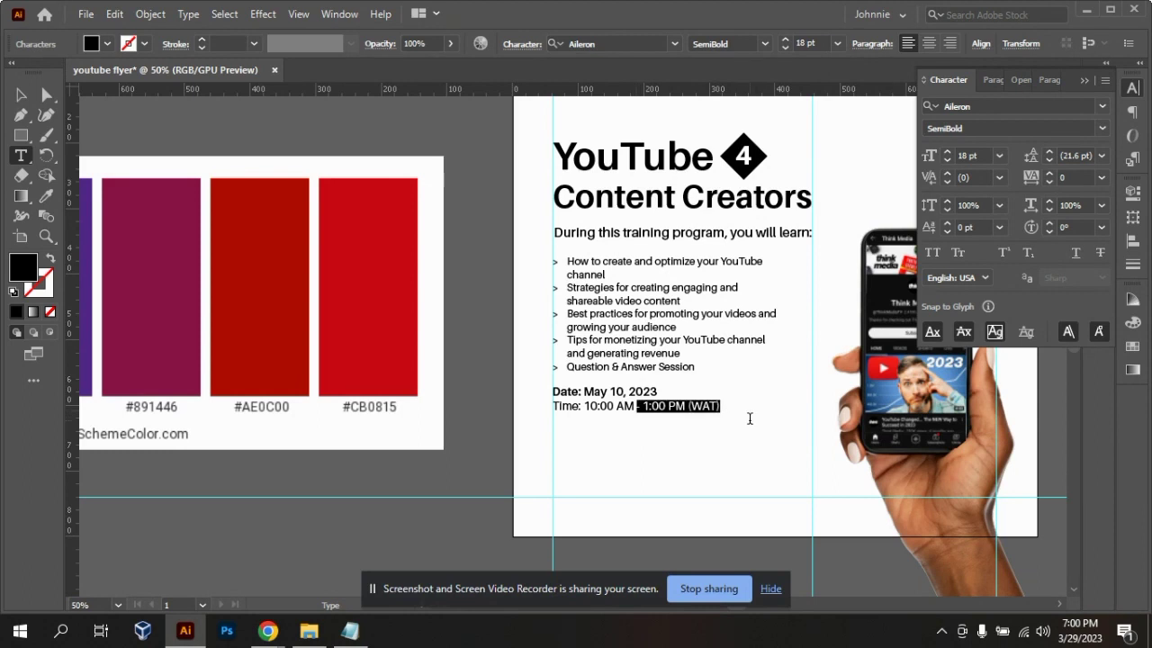
pyautogui.press('BackSpace')
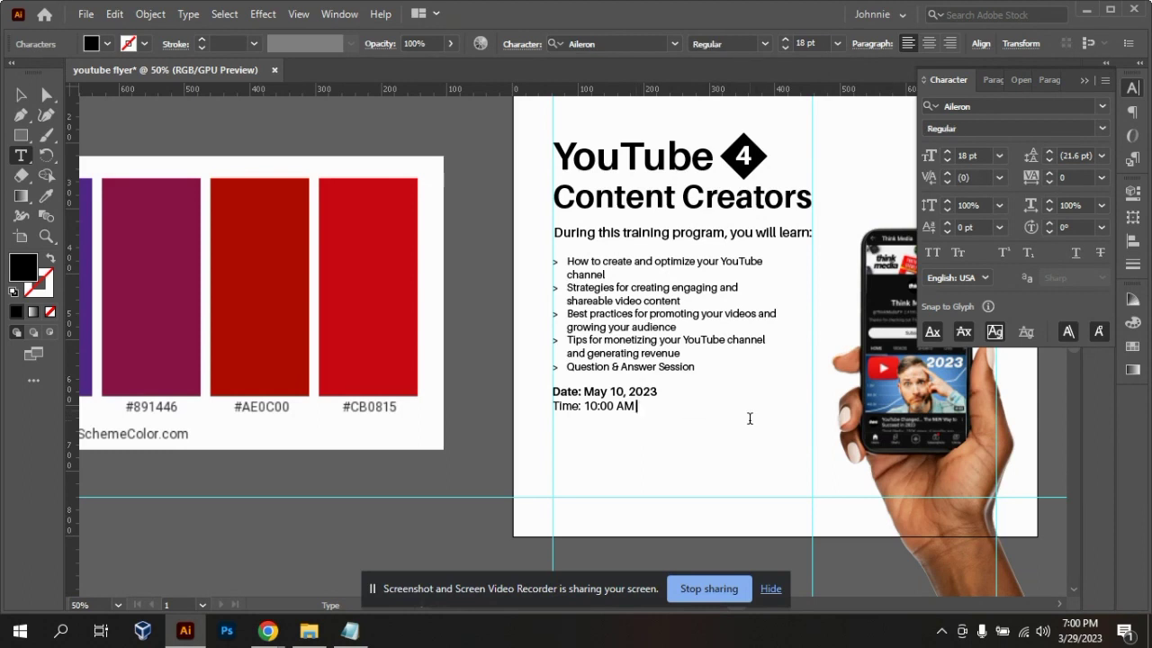
# - Restore the deleted "- 1:00 PM (WAT)" in the time line and "(Wednesday)" in the date line
pyautogui.hotkey('ctrl', 'z')
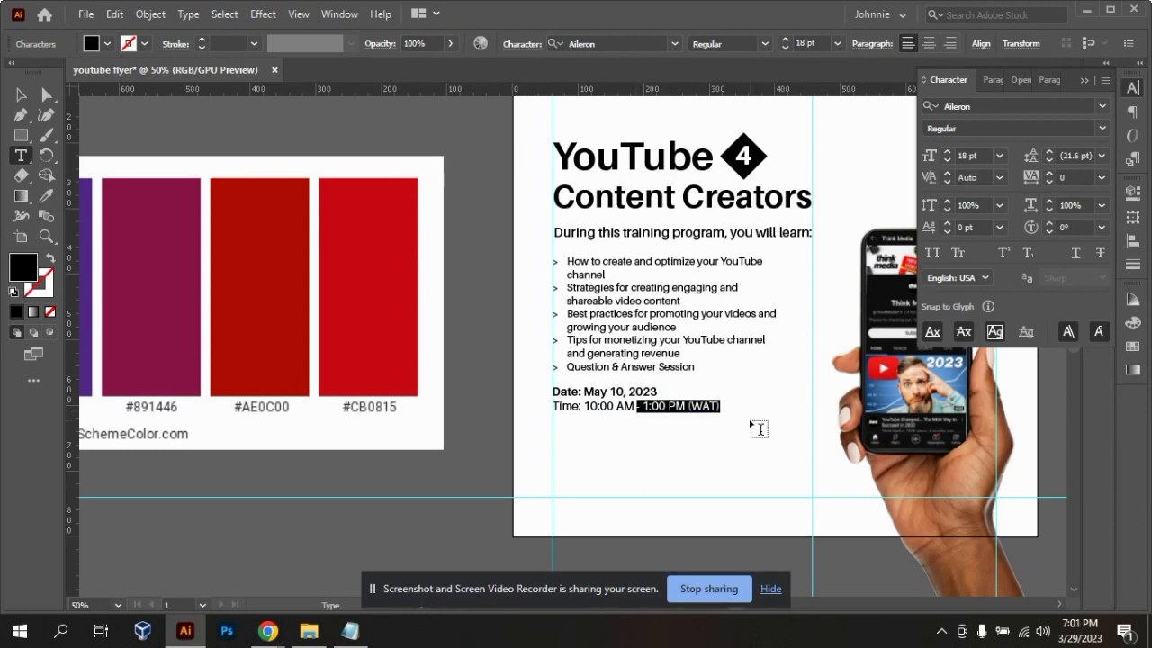
pyautogui.hotkey('ctrl', 'shift', 'a')
pyautogui.click(671, 397)
pyautogui.write('(Wednesday)')
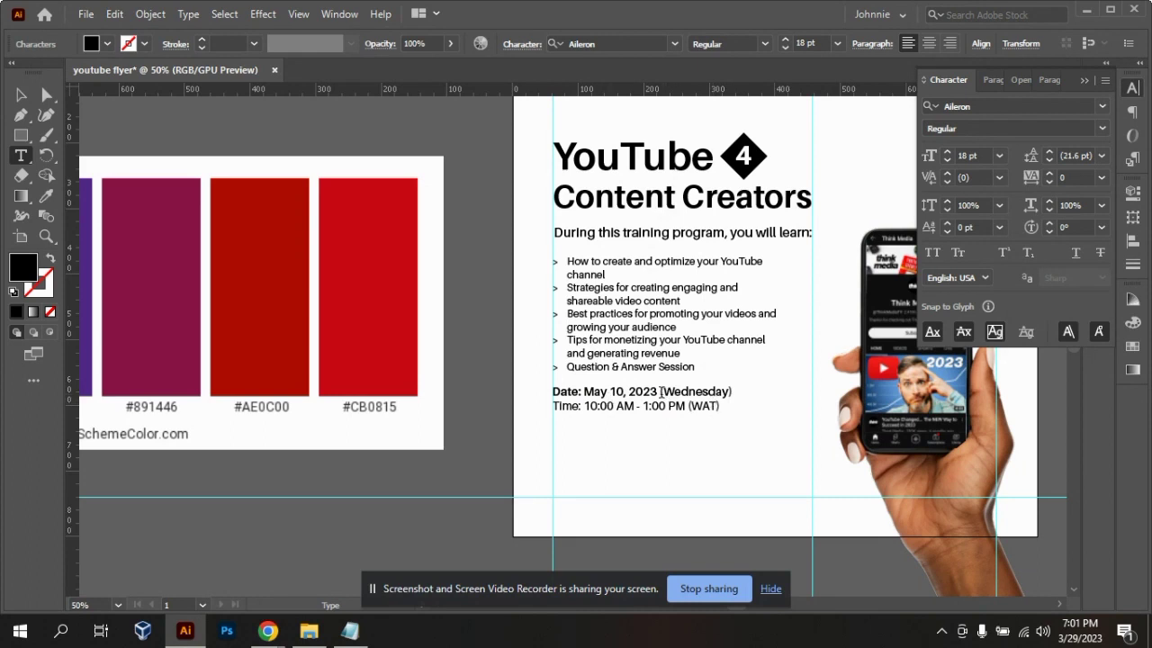
# - Set the text "10:00 AM - 1:00 PM (WAT)" to SemiBold and the "Time:" label to Bold
pyautogui.moveTo(583, 406); pyautogui.dragTo(719, 407)
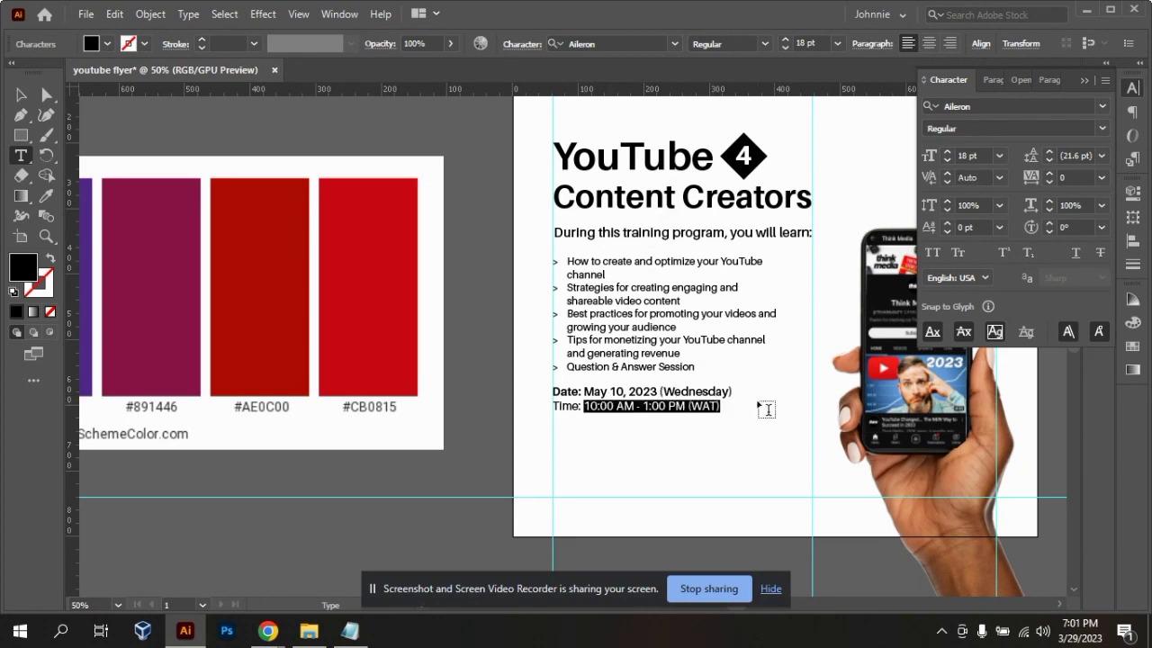
pyautogui.click(1101, 128)
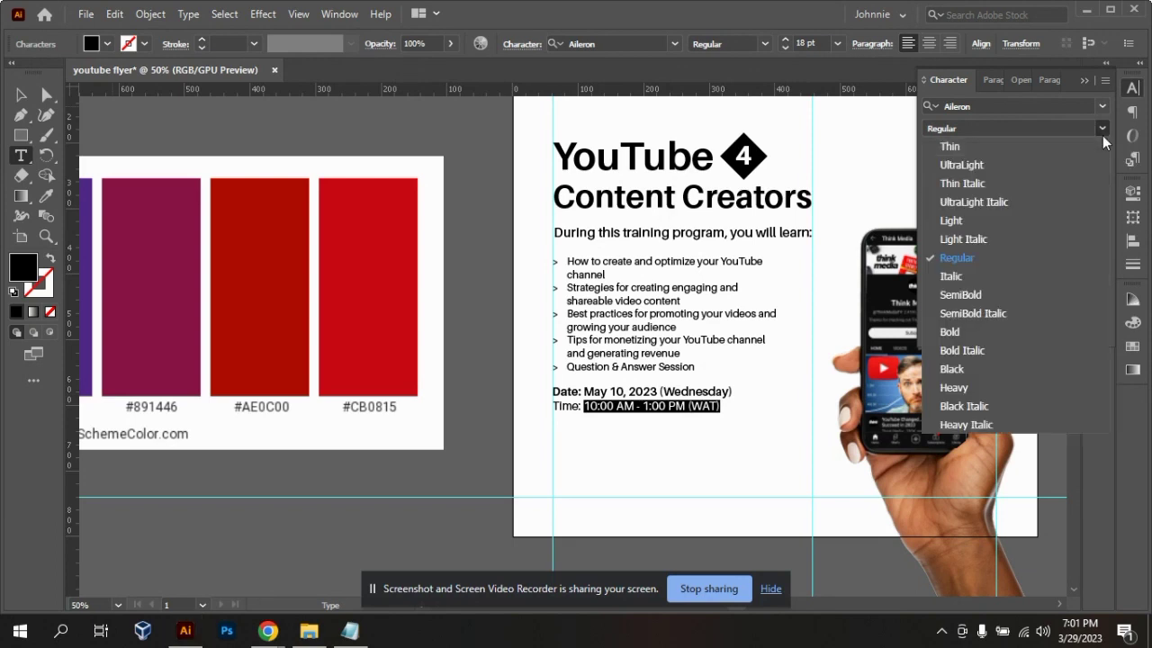
pyautogui.click(961, 294)
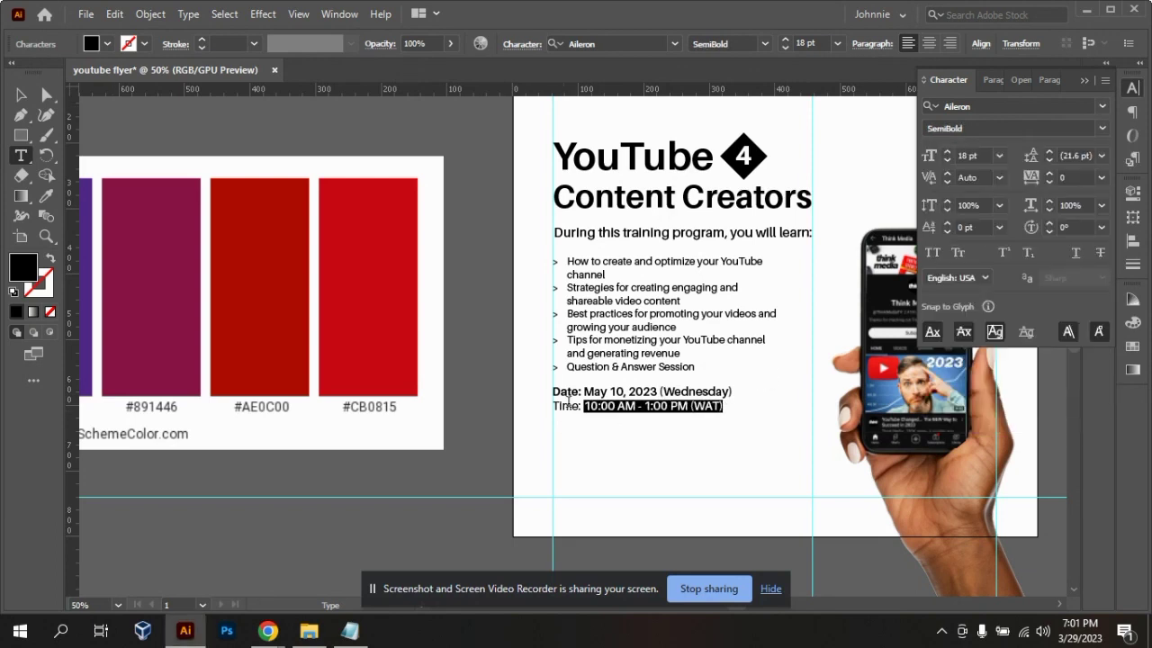
pyautogui.moveTo(583, 405); pyautogui.dragTo(527, 406)
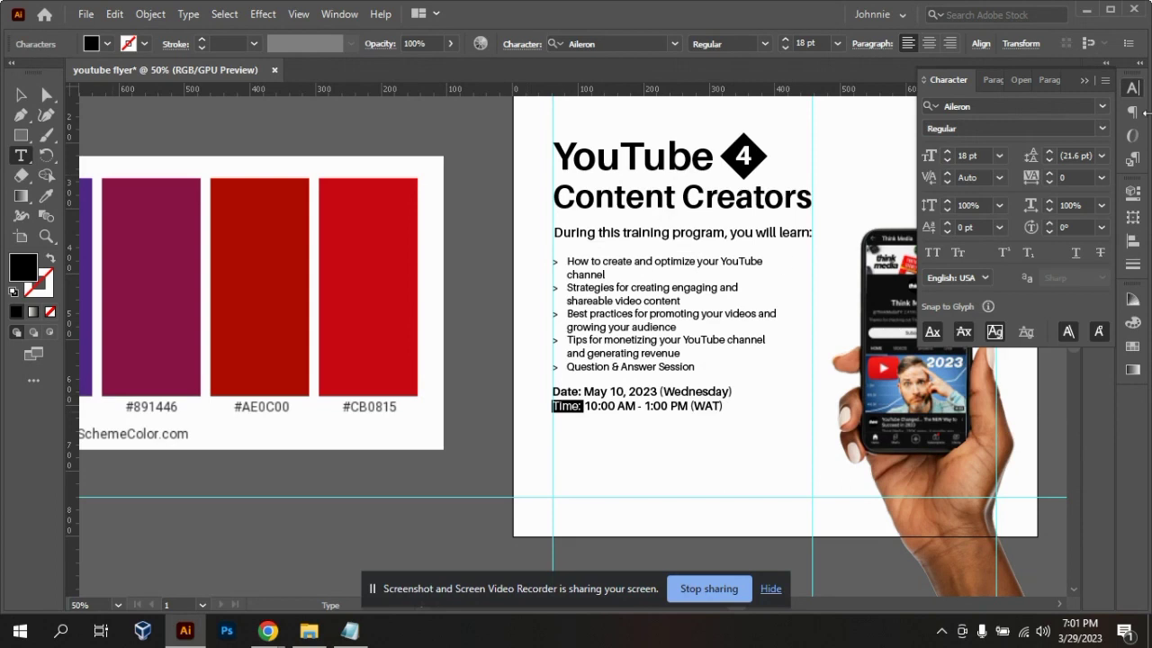
pyautogui.click(1101, 128)
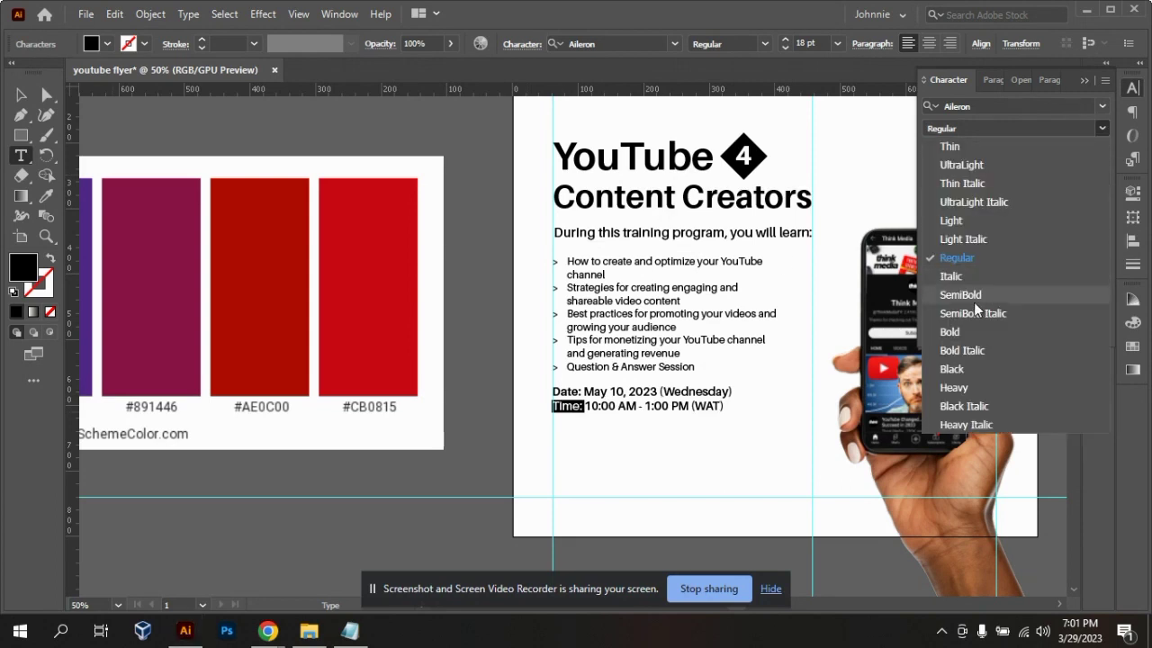
pyautogui.click(971, 327)
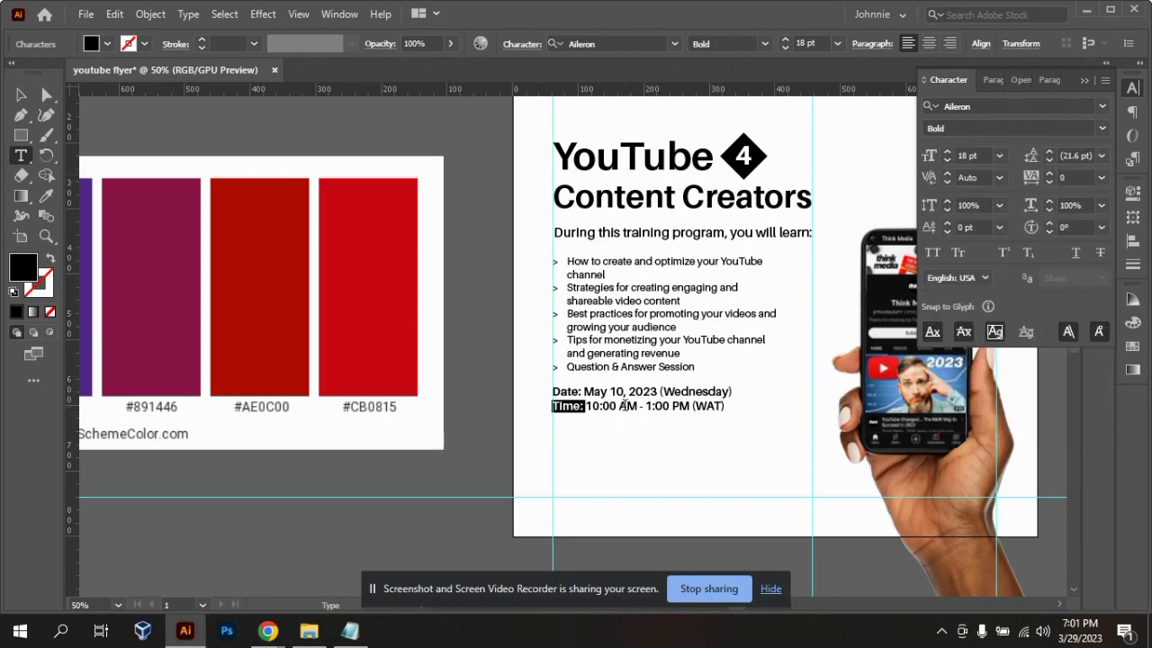
pyautogui.click(623, 406)
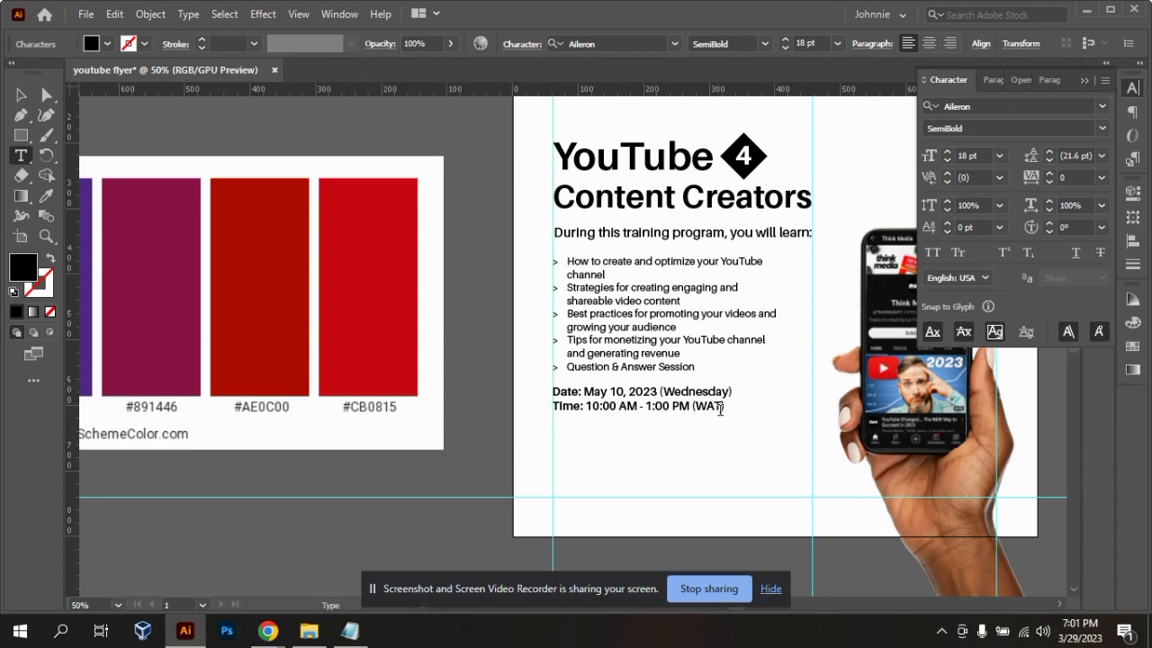
# - Examine the flyer's overall text layout and the date and time formatting at several zoom levels
pyautogui.moveTo(584, 393); pyautogui.dragTo(706, 407)
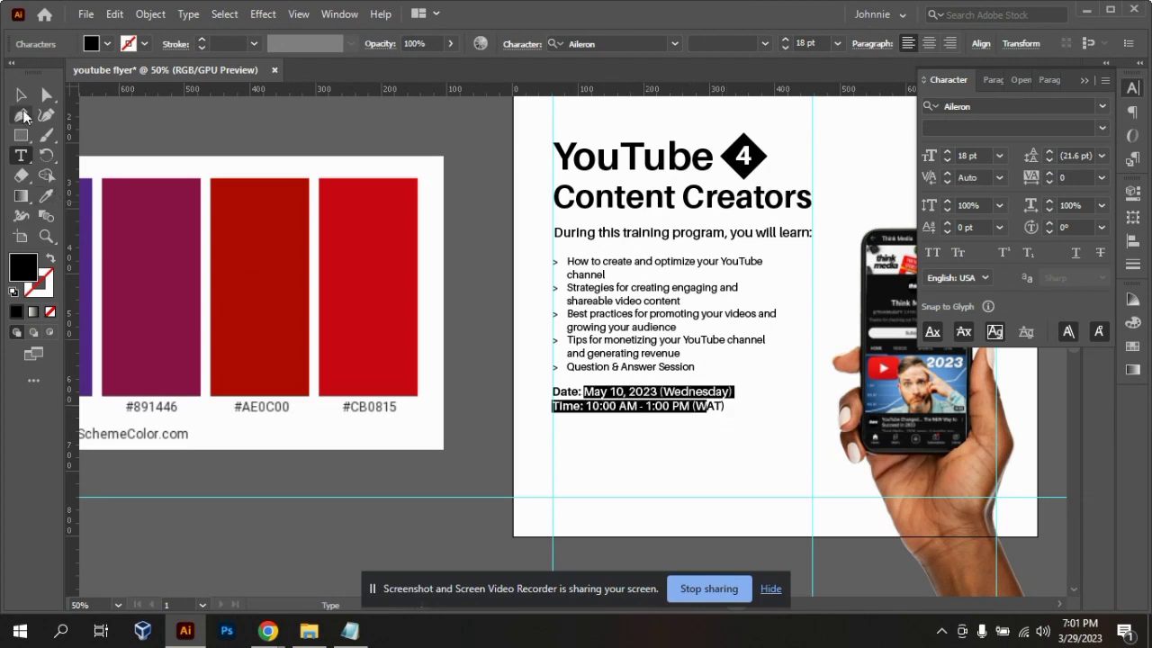
pyautogui.press('Escape')
pyautogui.click(669, 441)
pyautogui.hotkey('ctrl', '-')
pyautogui.hotkey('ctrl', '-')
pyautogui.hotkey('ctrl', '-')
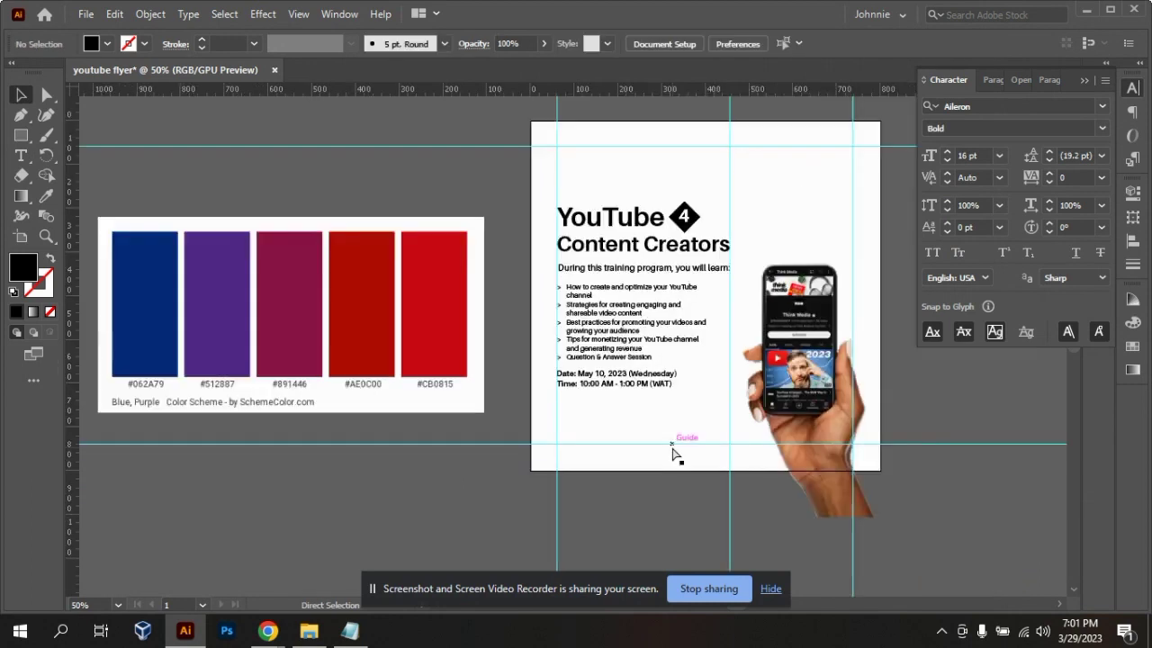
pyautogui.hotkey('ctrl', '+')
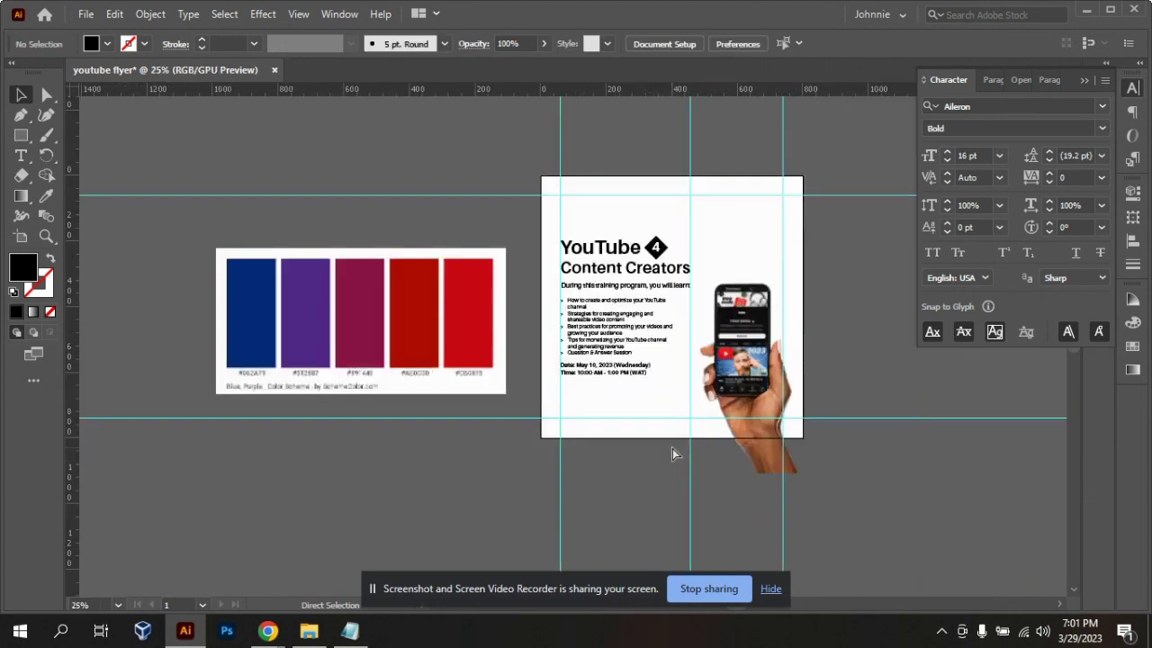
pyautogui.hotkey('ctrl', '+')
pyautogui.hotkey('ctrl', '+')
pyautogui.hotkey('ctrl', '-')
pyautogui.hotkey('ctrl', '+')
pyautogui.hotkey('ctrl', '-')
pyautogui.hotkey('ctrl', '+')
pyautogui.hotkey('ctrl', '-')
pyautogui.hotkey('ctrl', '-')
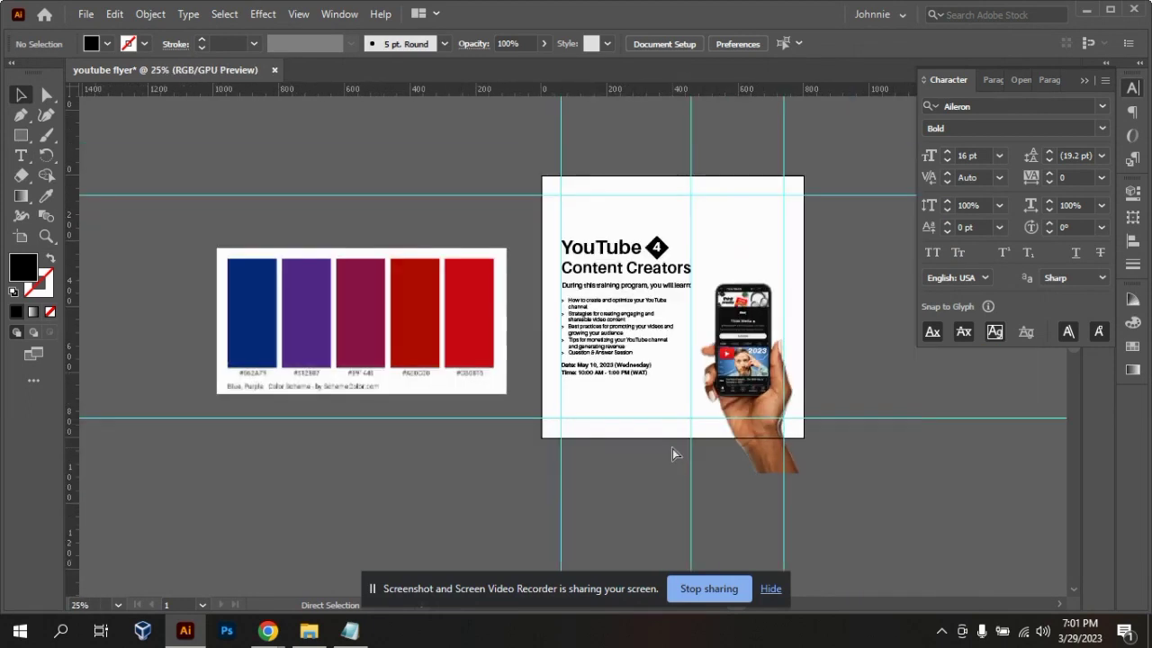
# - Draw a wide, thin black rectangle below the date and time text, starting at the left vertical guide, and round its corners
pyautogui.hotkey('ctrl', '+')
pyautogui.hotkey('ctrl', '+')
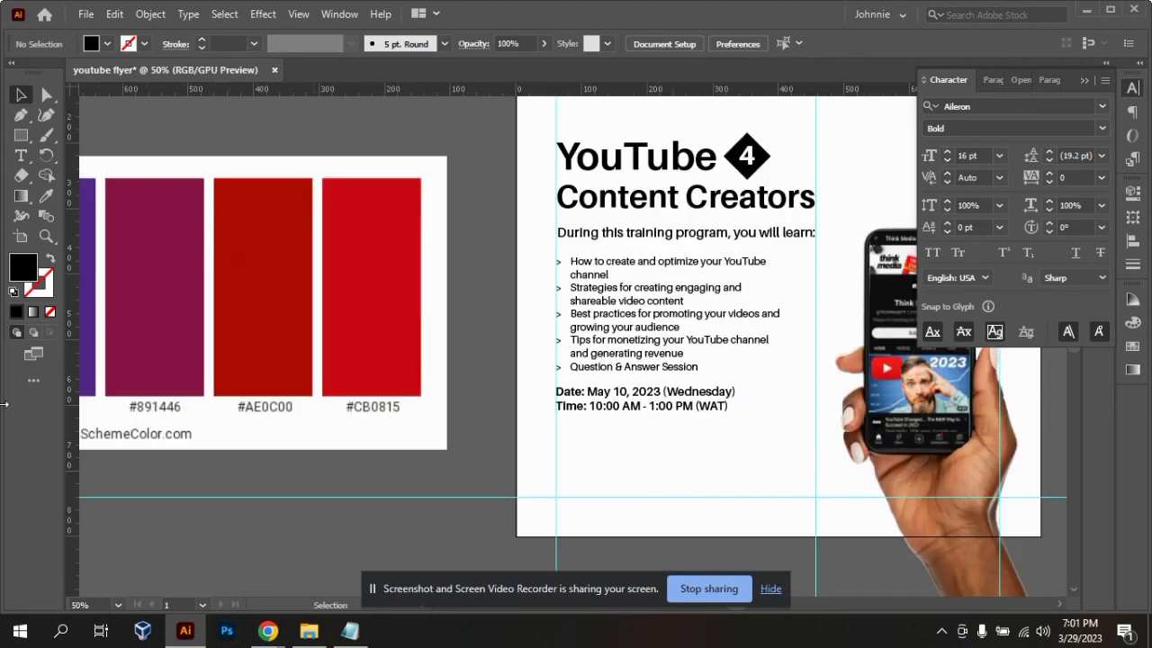
pyautogui.click(20, 135)
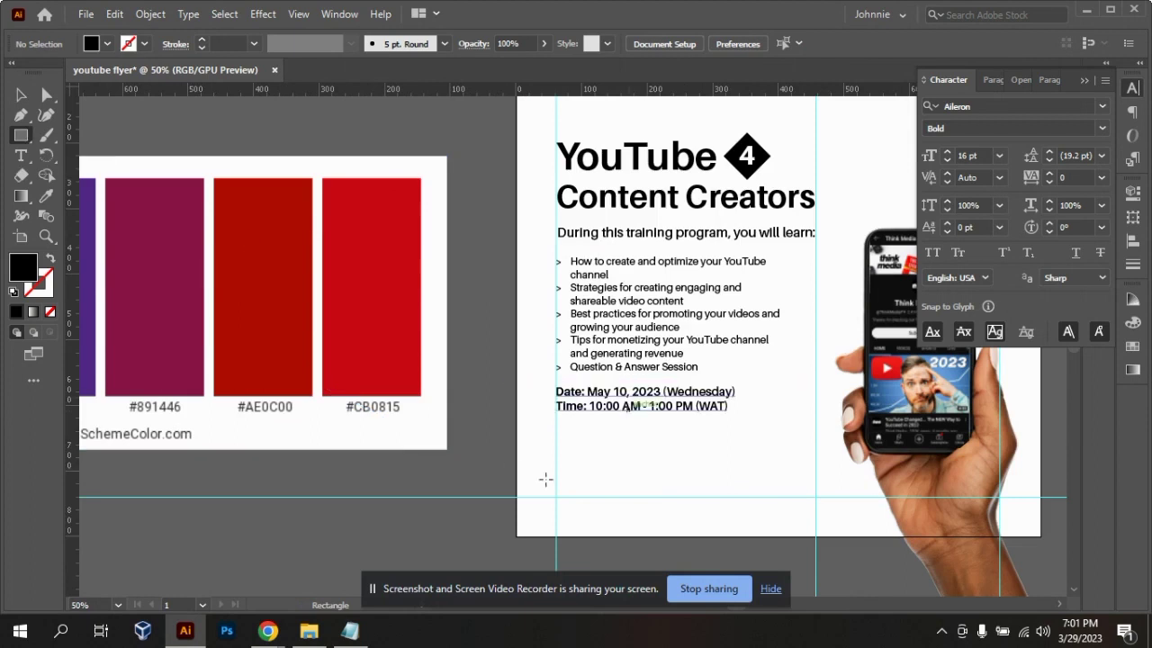
pyautogui.moveTo(554, 429); pyautogui.dragTo(766, 449)
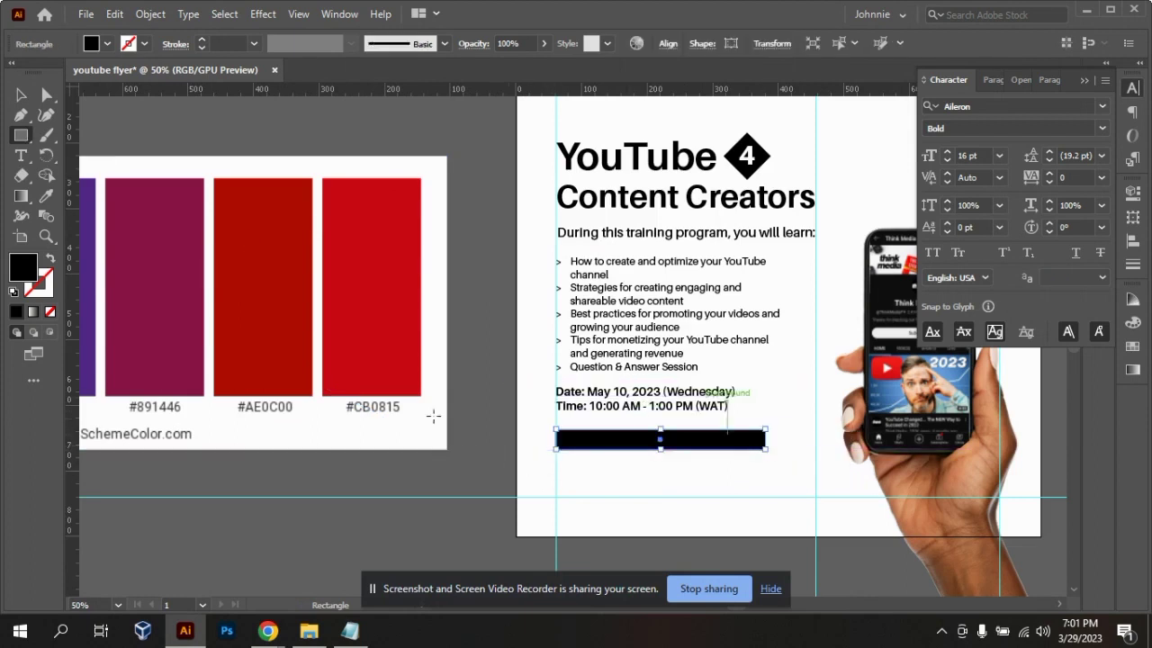
pyautogui.hotkey('ctrl', '1')
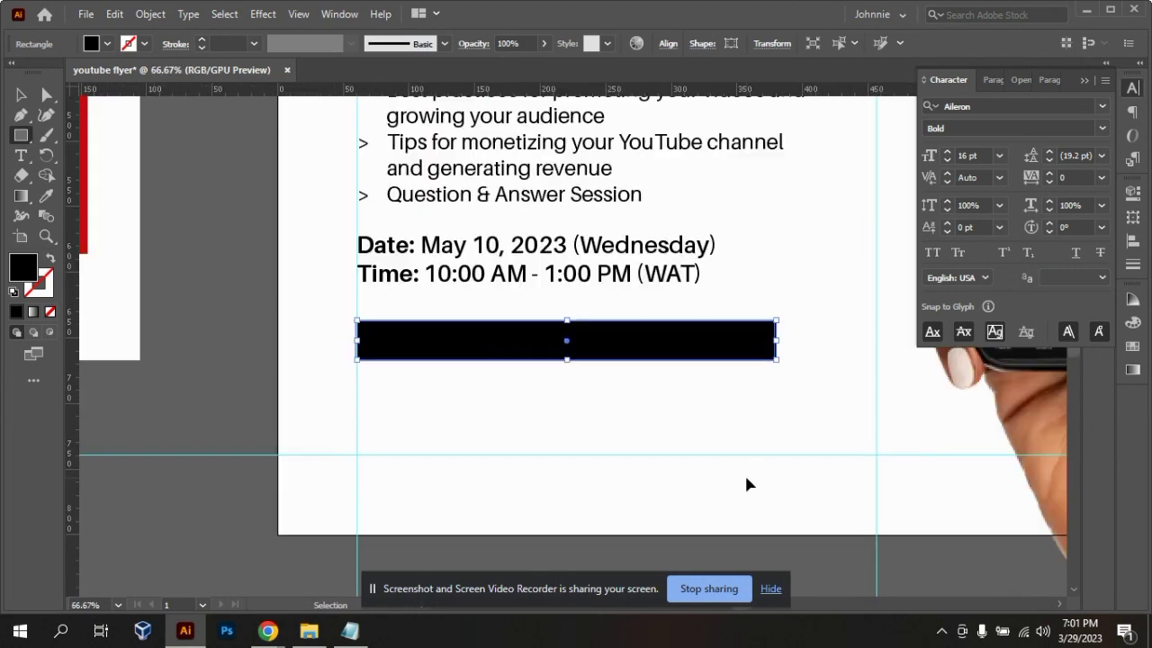
pyautogui.moveTo(368, 335); pyautogui.dragTo(376, 341)
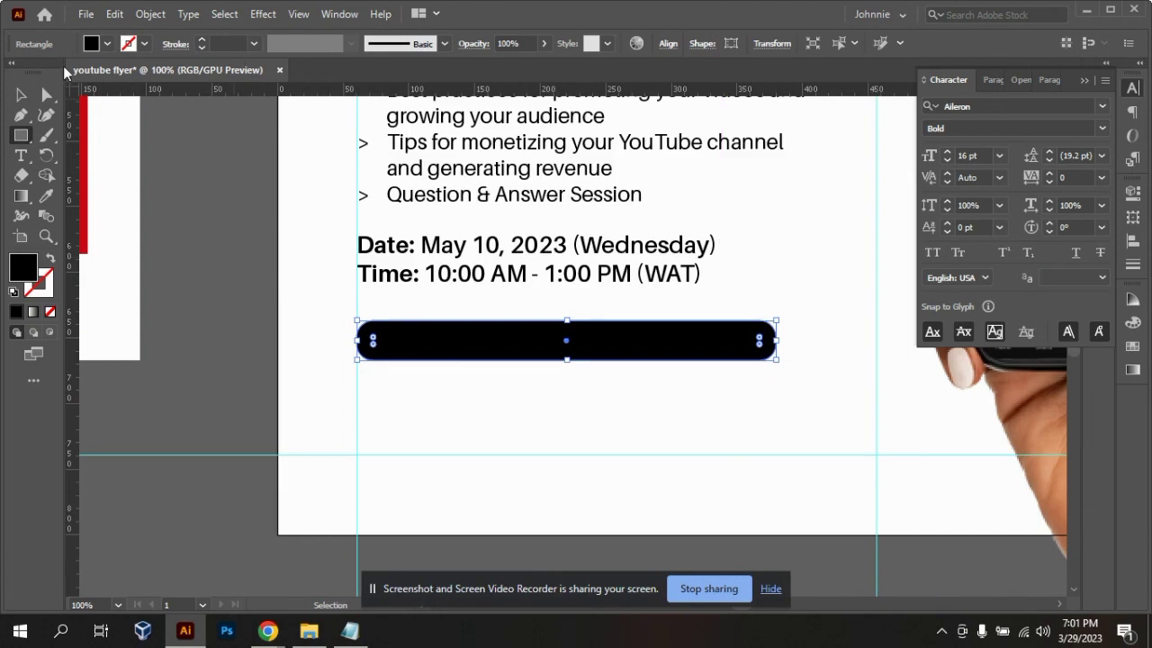
pyautogui.click(25, 96)
pyautogui.click(705, 396)
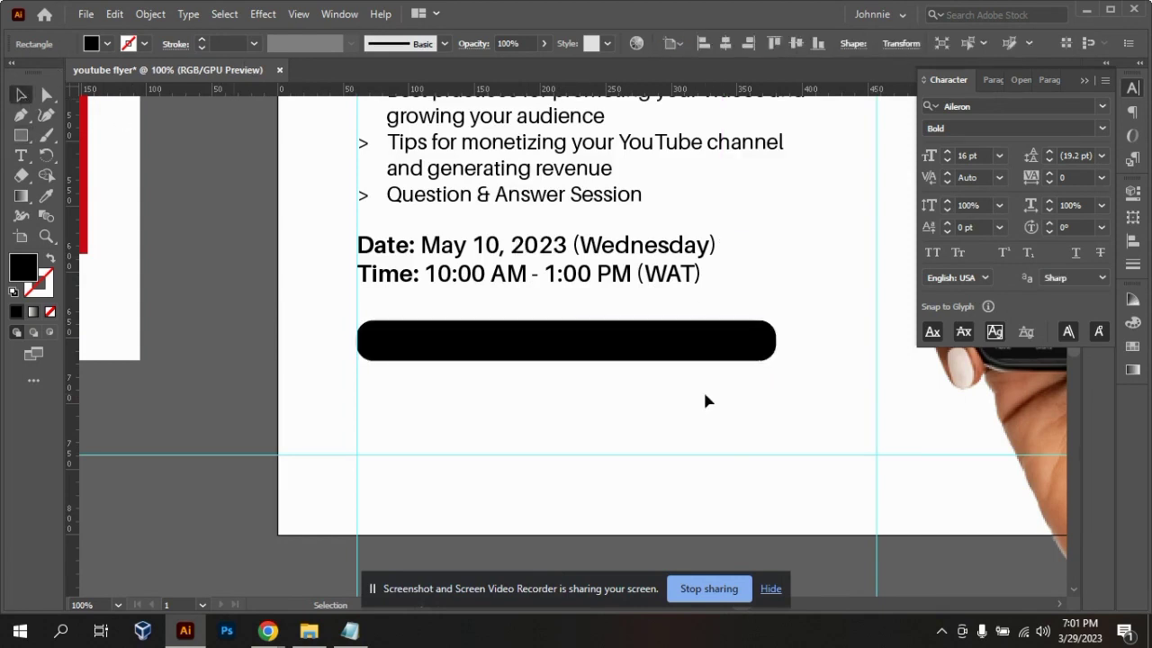
# - Switch to Notepad, copy the phrase "To register, please visit our website", and return to Illustrator
pyautogui.click(350, 630)
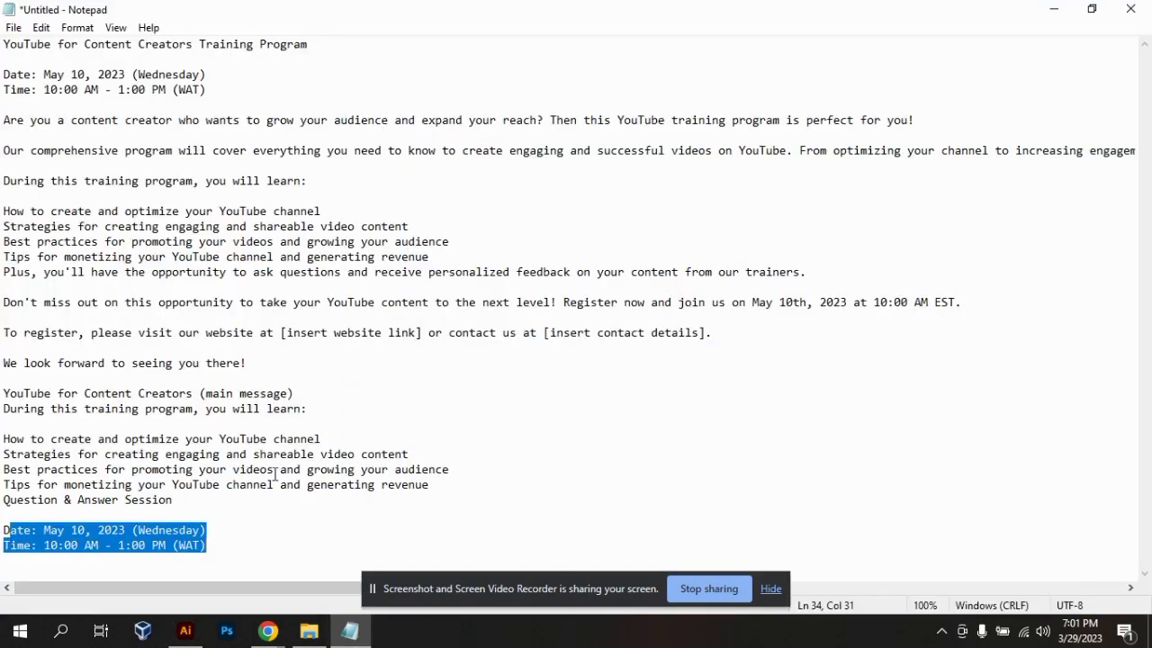
pyautogui.moveTo(2, 336); pyautogui.dragTo(257, 333)
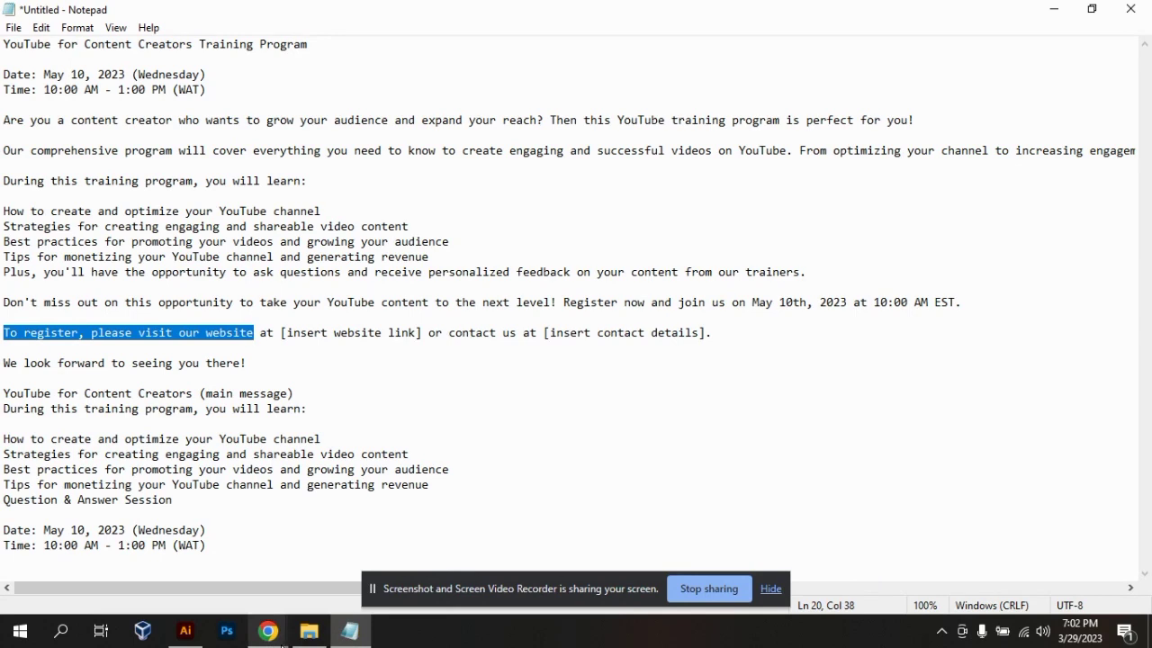
pyautogui.click(268, 630)
pyautogui.click(184, 631)
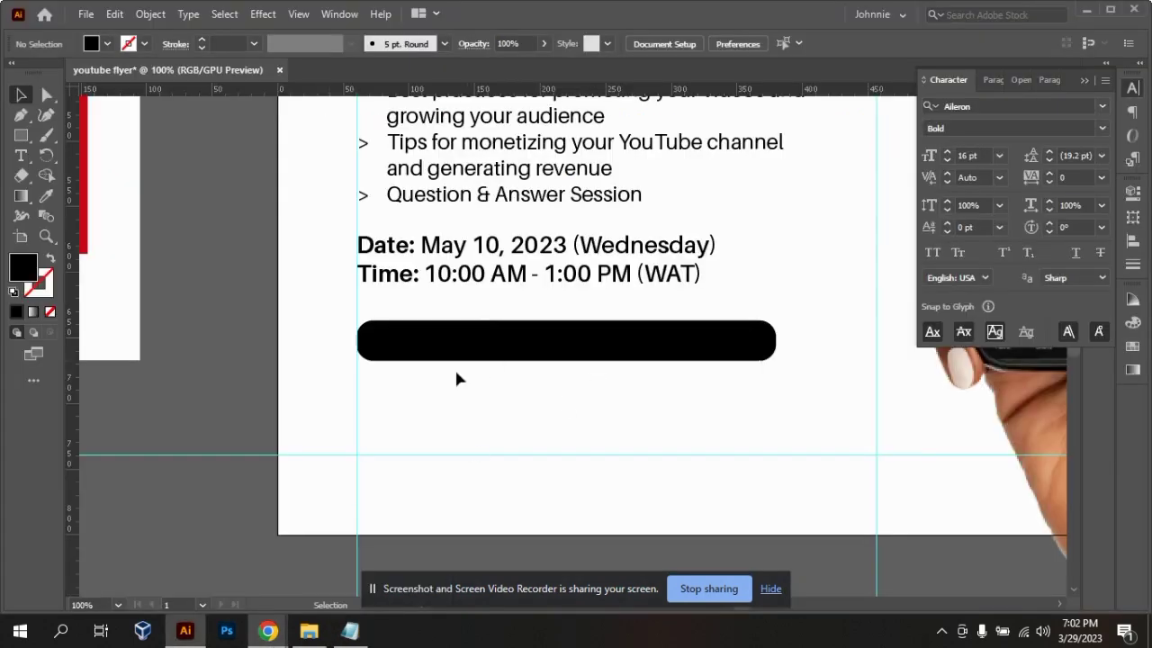
# - Add "To register, please visit our website" as a new text object and move it below the black bar
pyautogui.press('t')
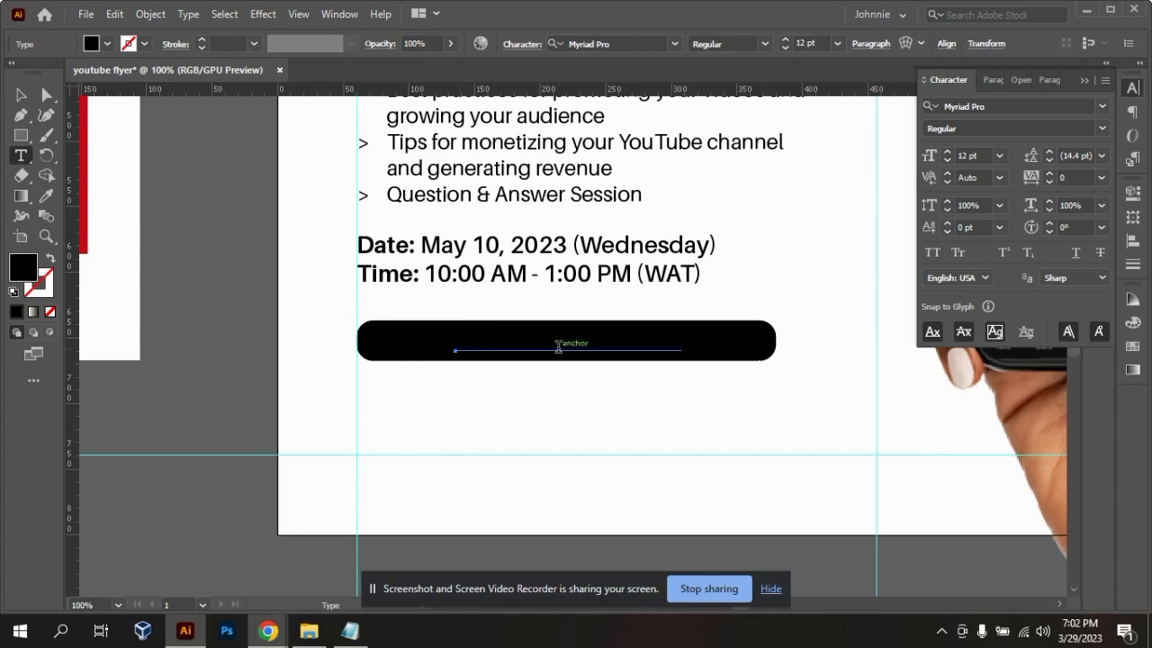
pyautogui.hotkey('ctrl', 'a')
pyautogui.press('v')
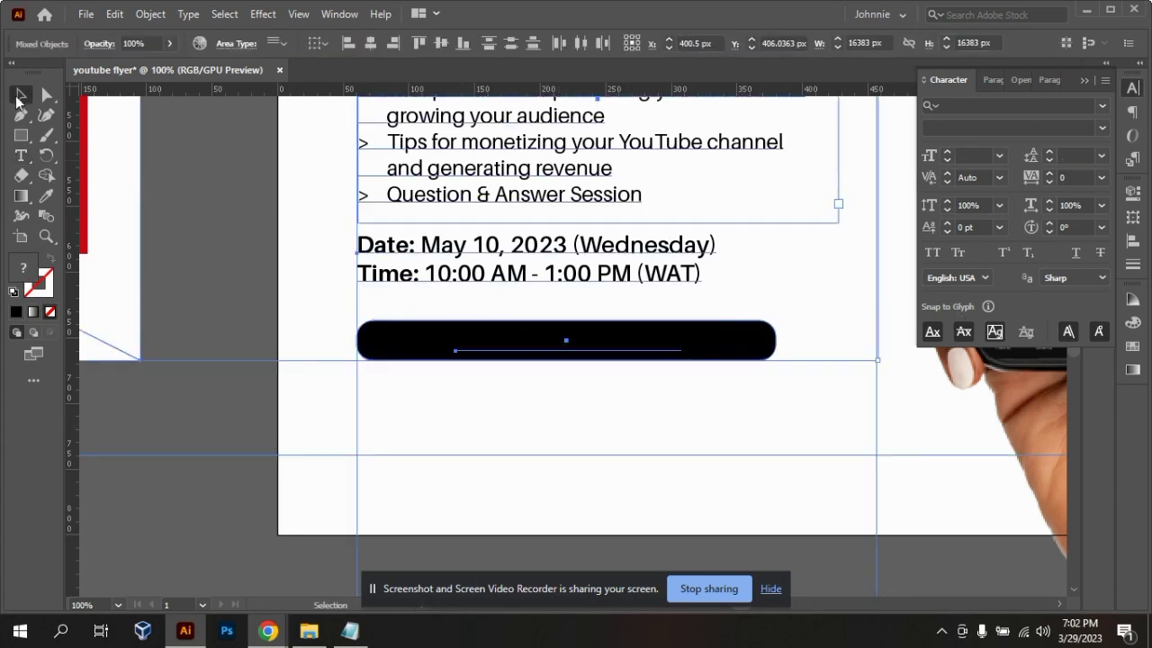
pyautogui.click(700, 438)
pyautogui.click(636, 351)
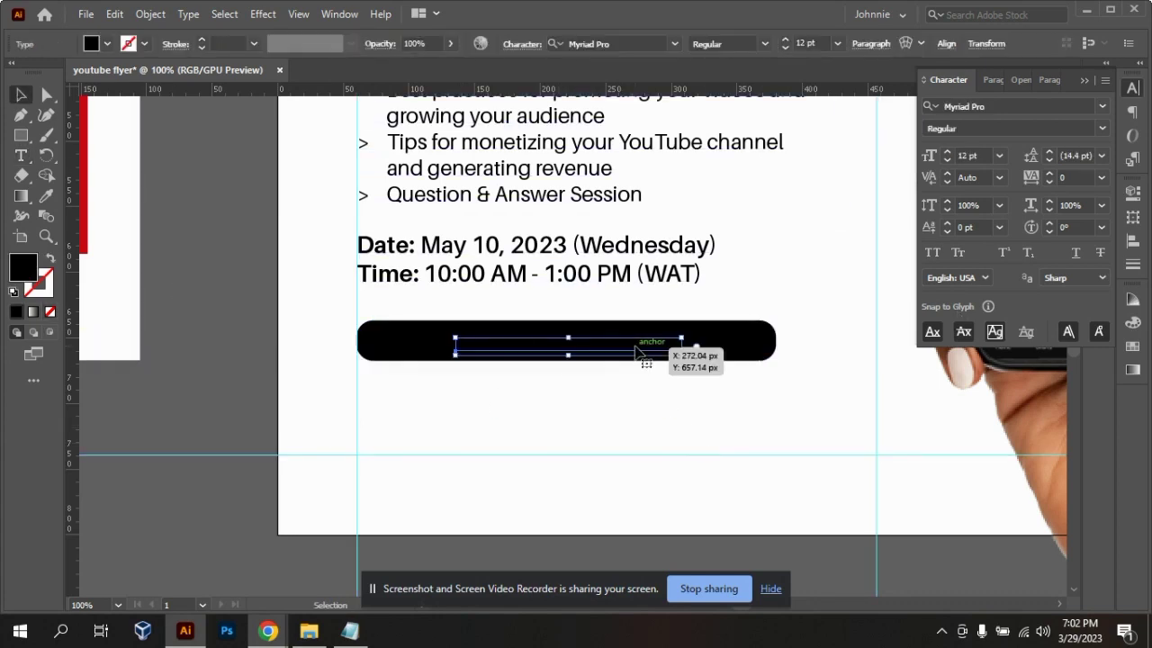
pyautogui.moveTo(617, 451); pyautogui.dragTo(619, 419)
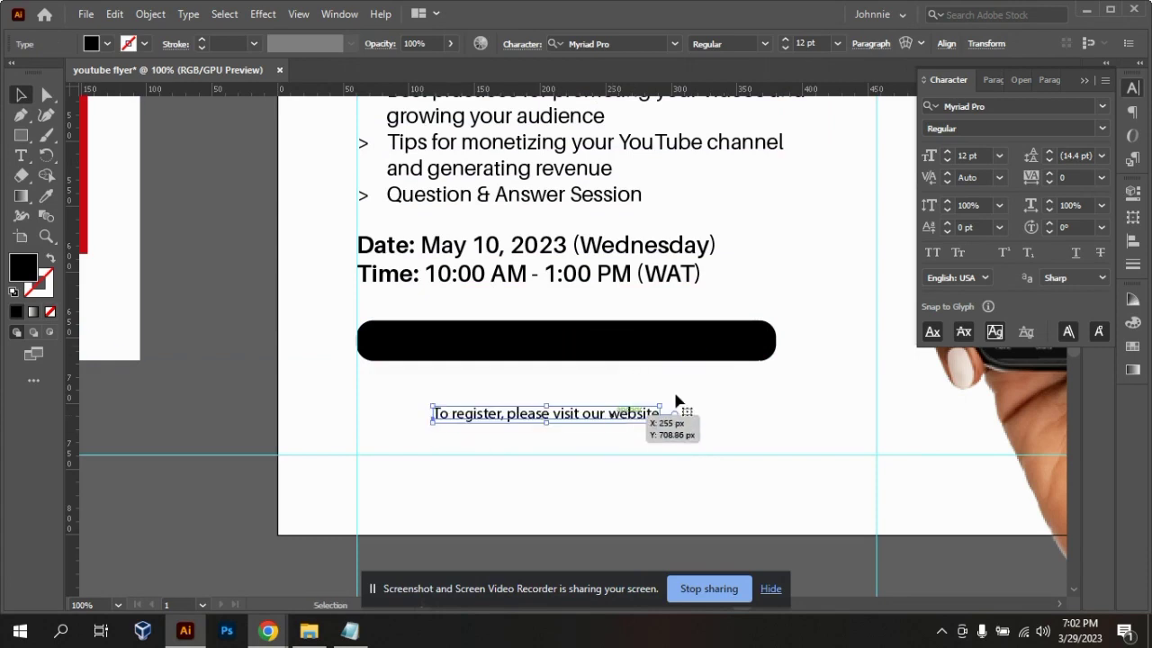
# - Color the registration text white and place it inside the black bar near its left end
pyautogui.click(1133, 321)
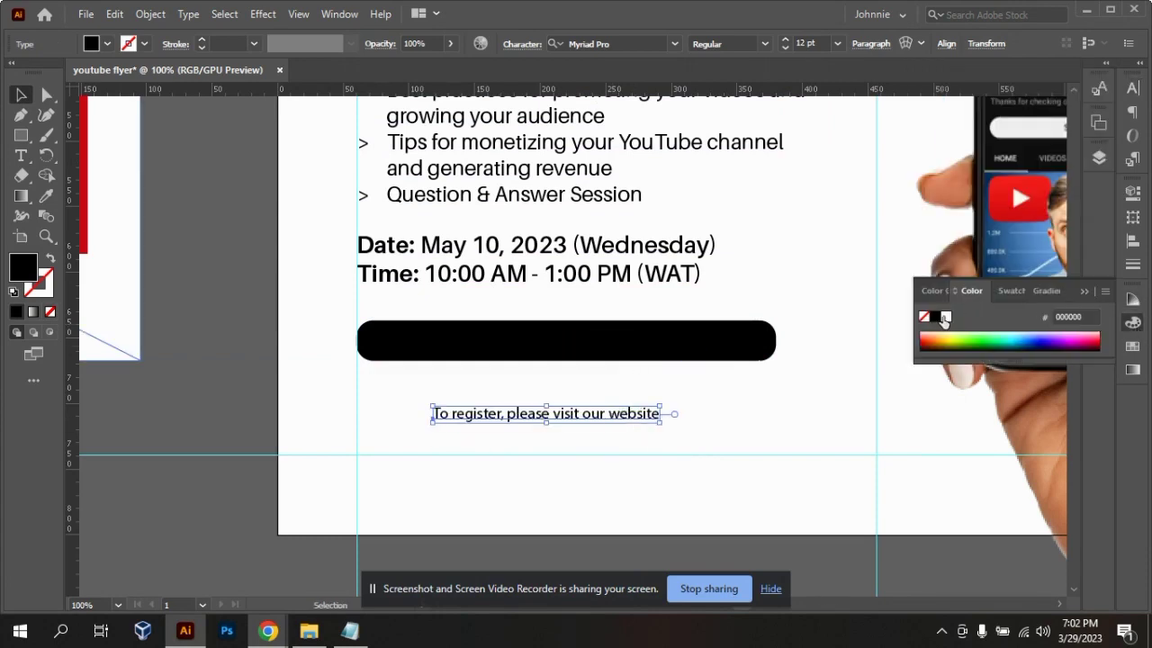
pyautogui.click(946, 317)
pyautogui.moveTo(644, 416); pyautogui.dragTo(589, 346)
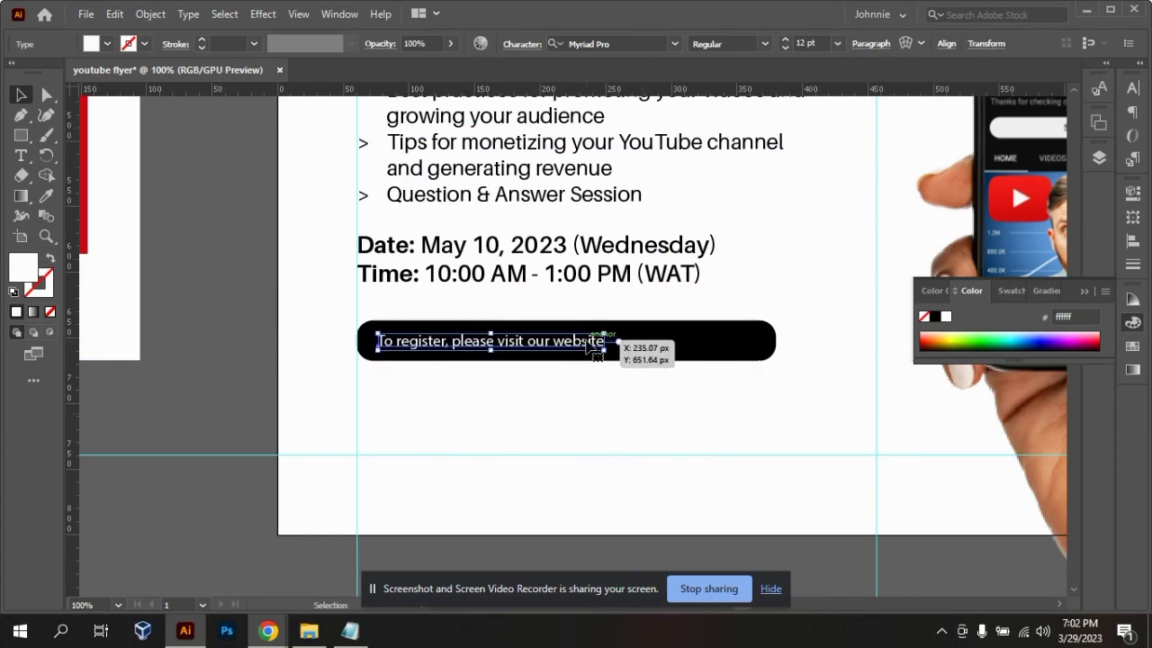
# - Set the registration text in the bar to Aileron SemiBold at 16 pt
pyautogui.tripleClick(586, 343)
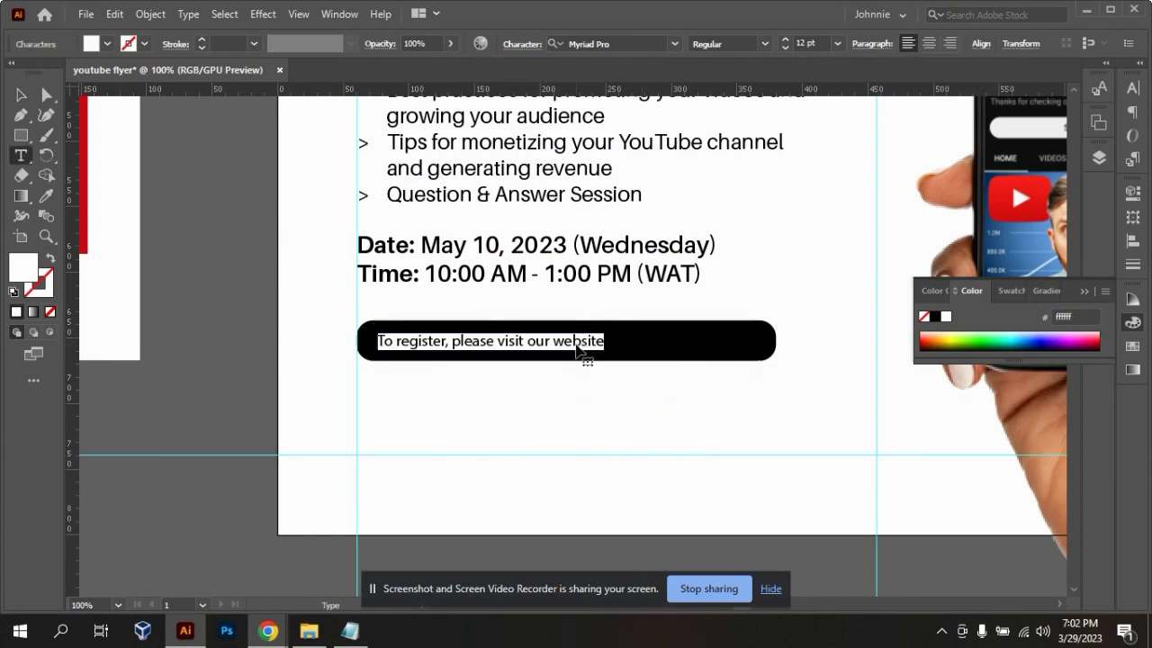
pyautogui.click(1134, 89)
pyautogui.click(1101, 107)
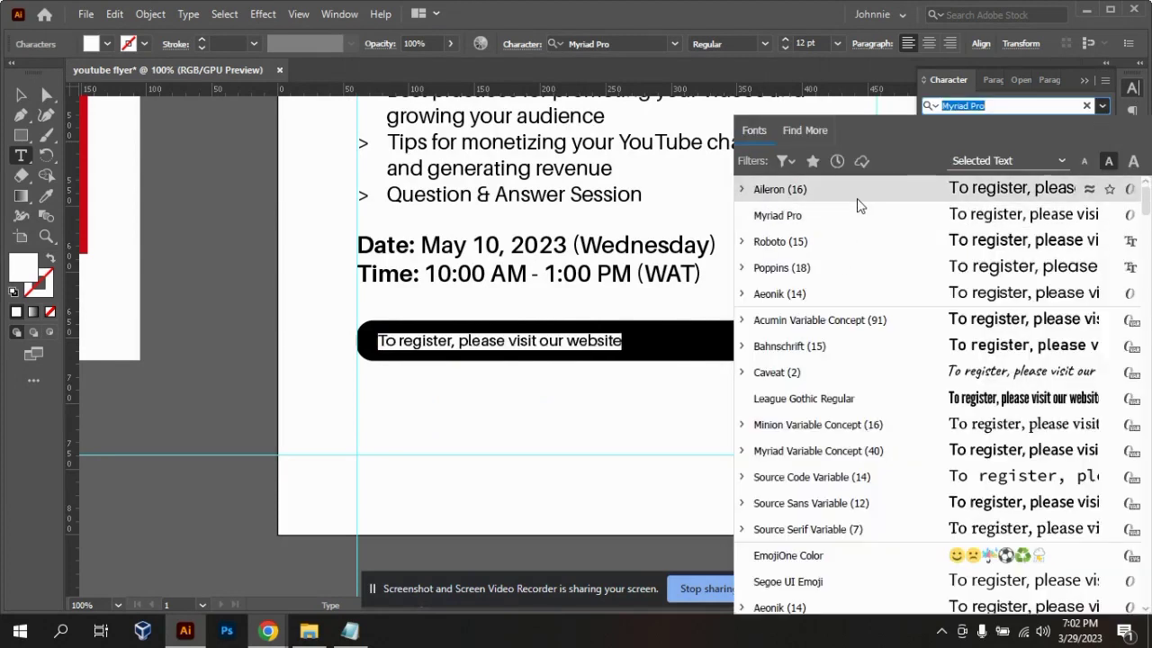
pyautogui.click(855, 193)
pyautogui.click(990, 156)
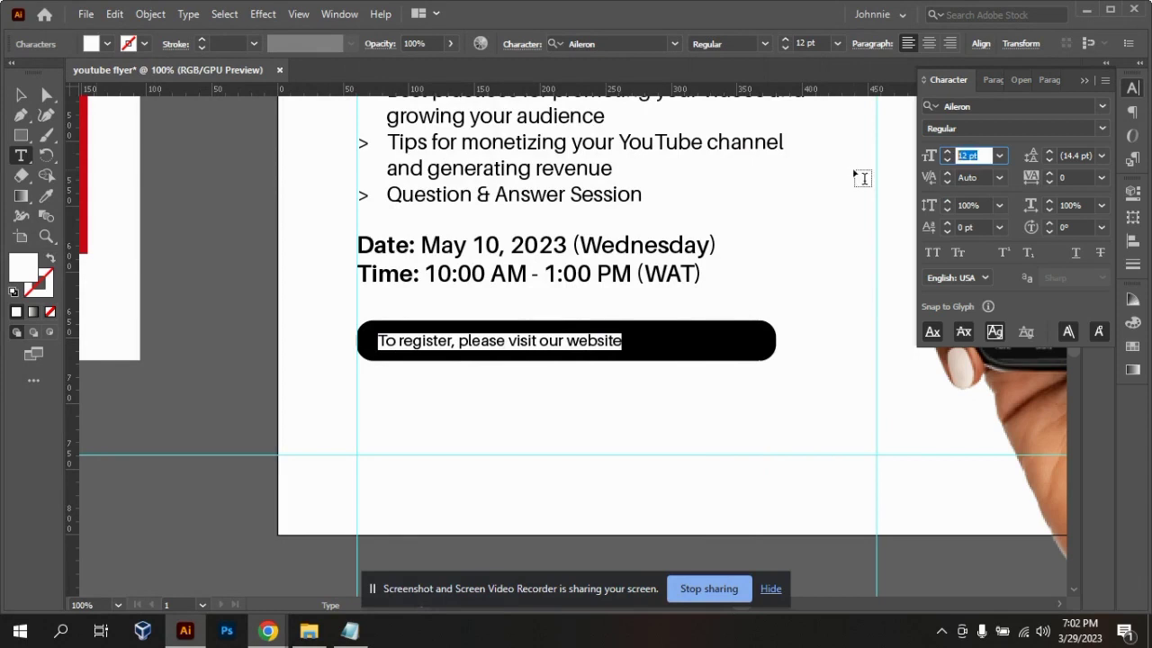
pyautogui.write('16')
pyautogui.press('Return')
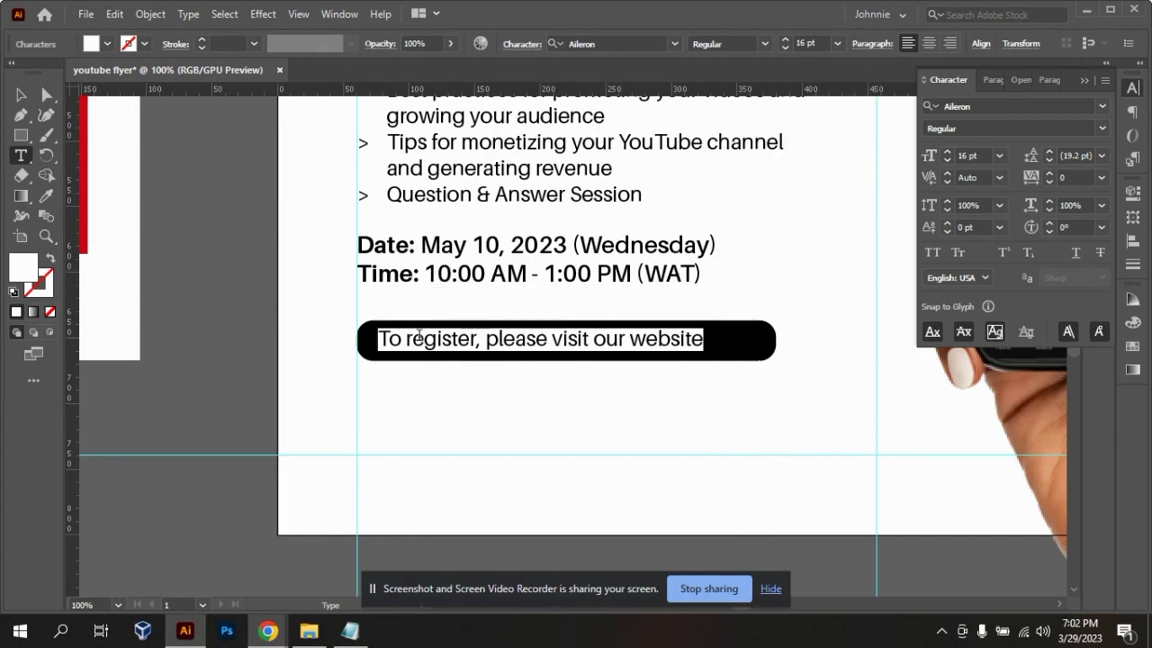
pyautogui.click(1102, 128)
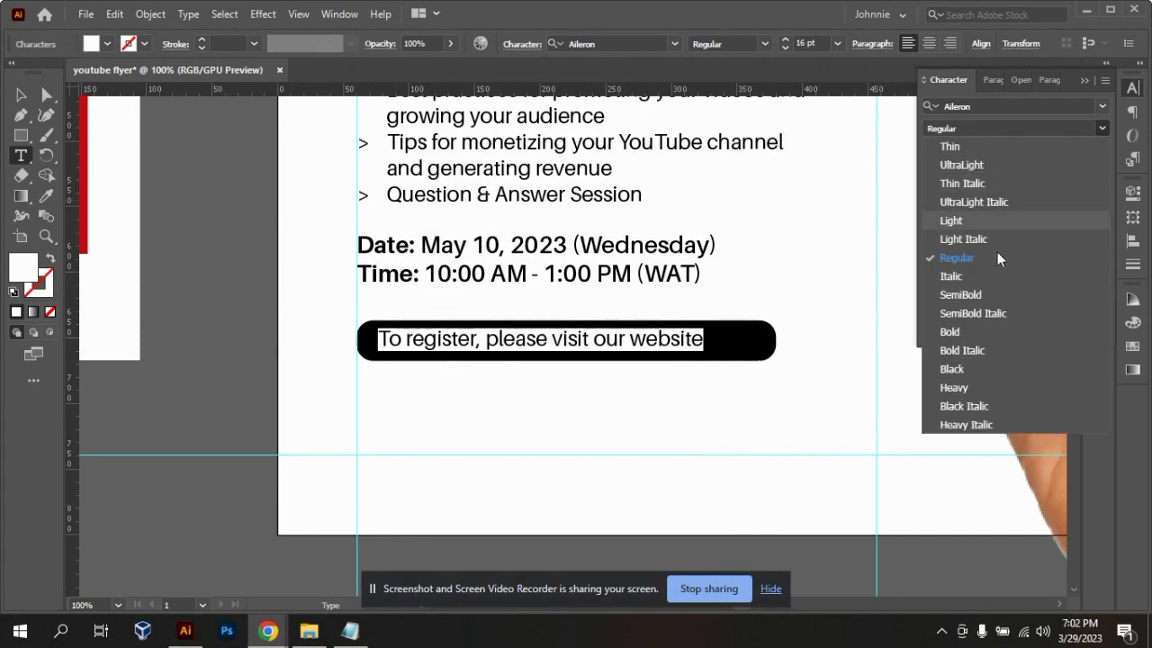
pyautogui.click(972, 294)
pyautogui.click(21, 96)
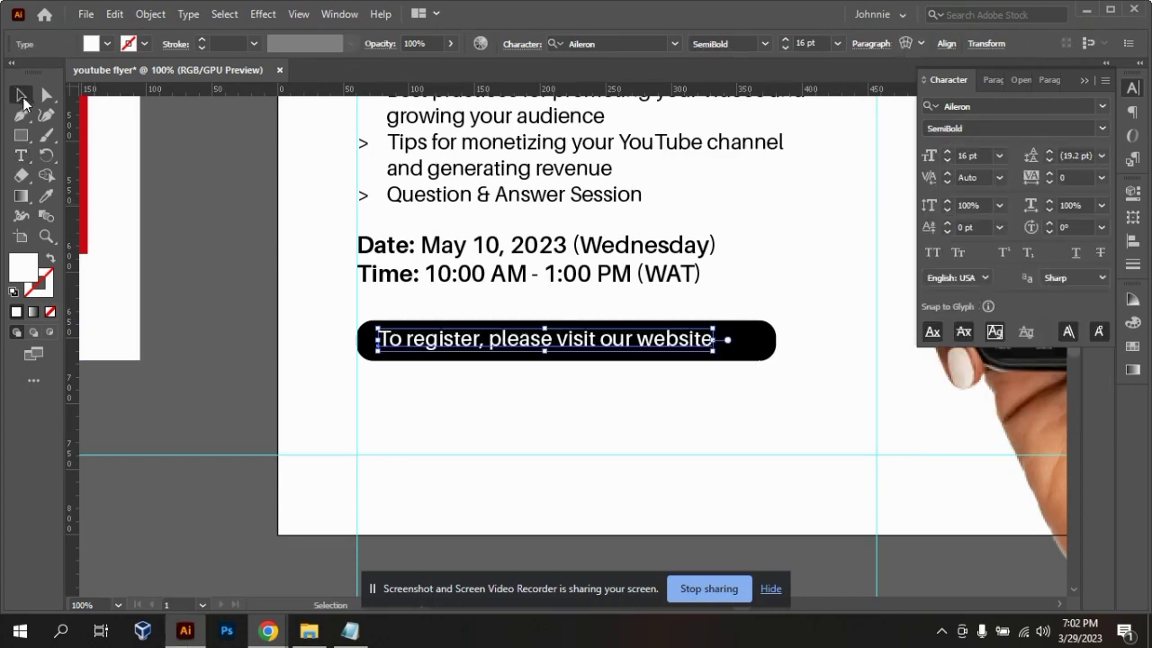
# - Shrink the black bar to fit around the registration text and nudge the text to sit centered inside it
pyautogui.click(786, 385)
pyautogui.click(767, 349)
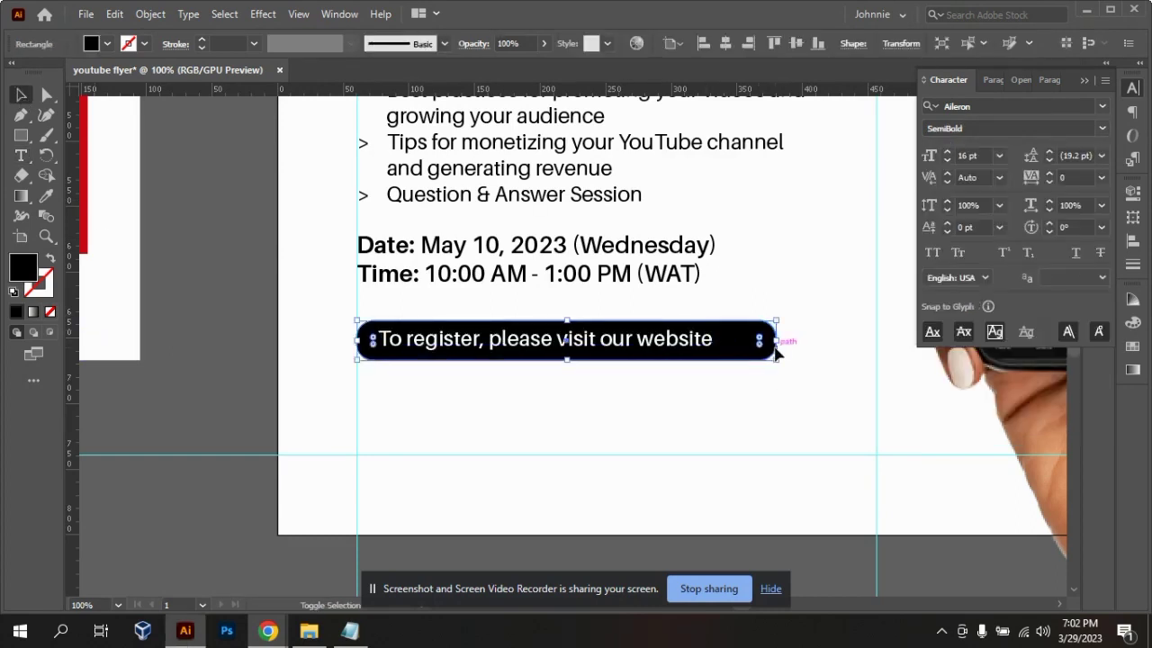
pyautogui.moveTo(779, 342); pyautogui.dragTo(723, 344)
pyautogui.click(743, 391)
pyautogui.moveTo(595, 349); pyautogui.dragTo(592, 351)
pyautogui.click(806, 365)
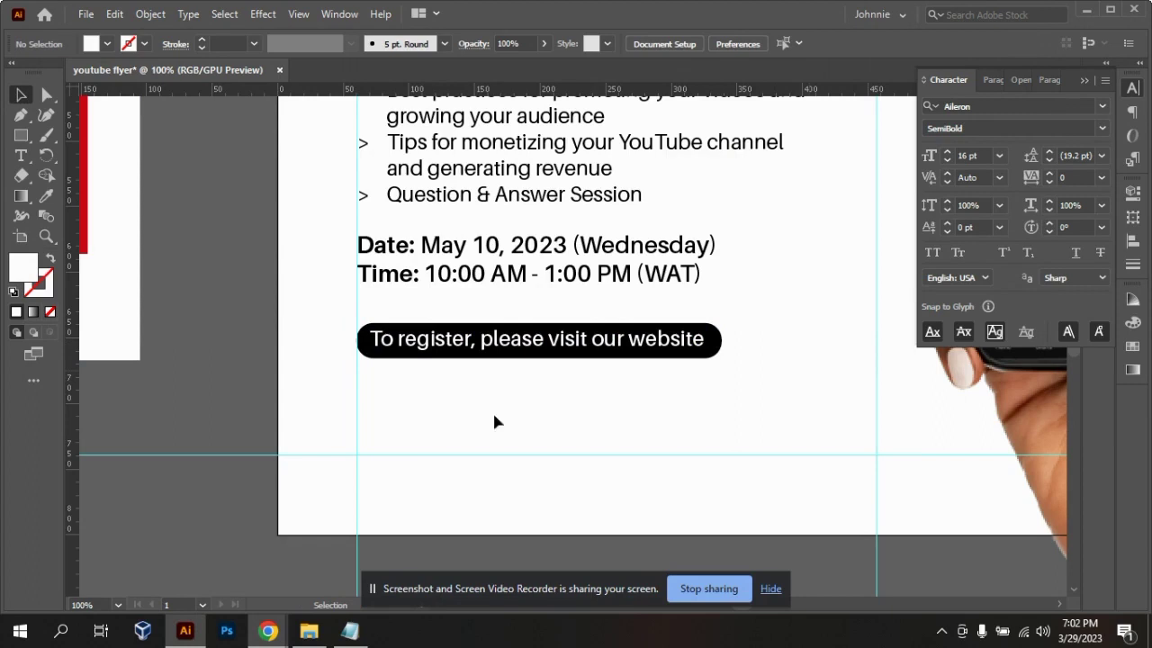
# - Add the registration website address, ending in "/youtubetraining", as a black text line just below the bar
pyautogui.click(23, 156)
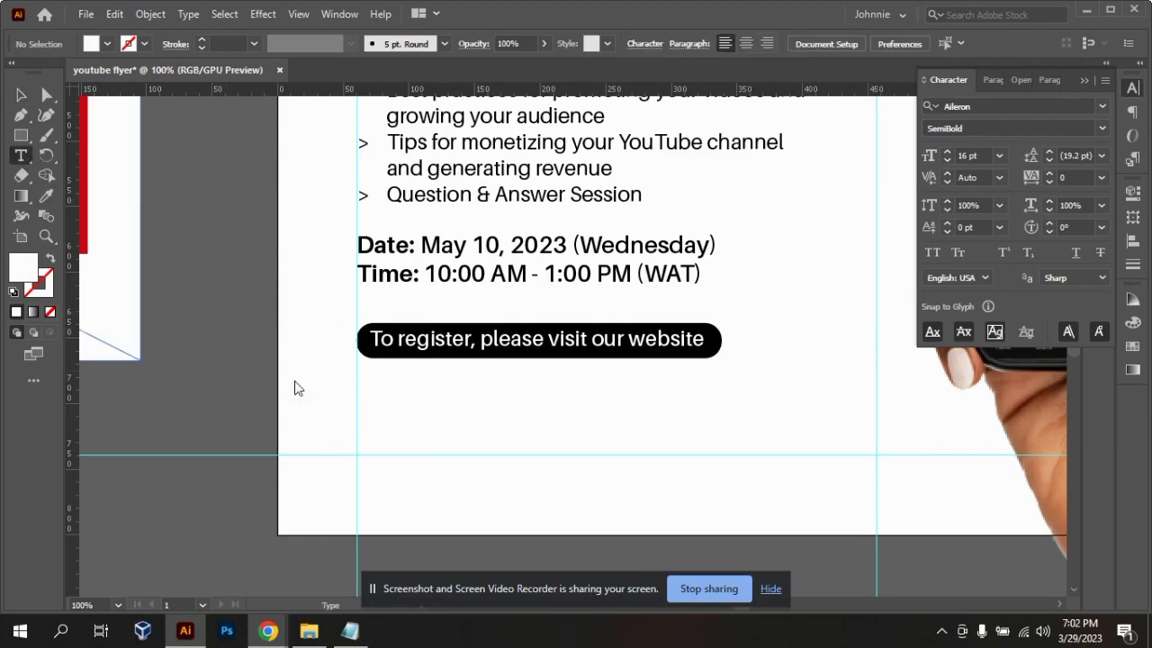
pyautogui.click(375, 382)
pyautogui.write('www')
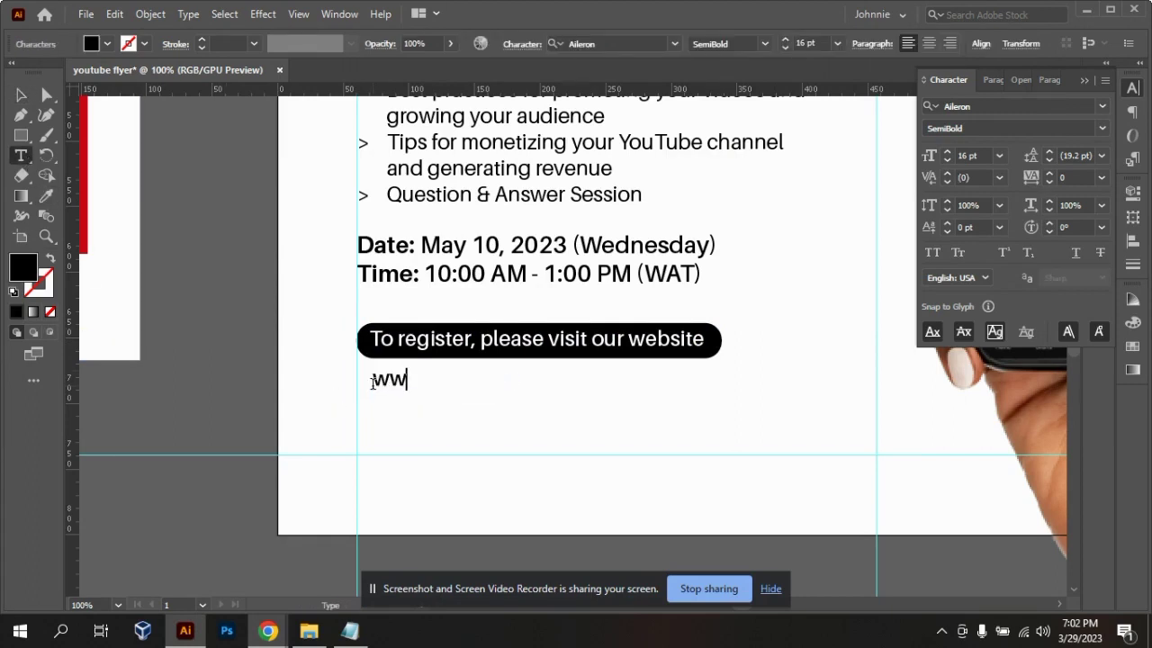
pyautogui.write('.johnnie.com')
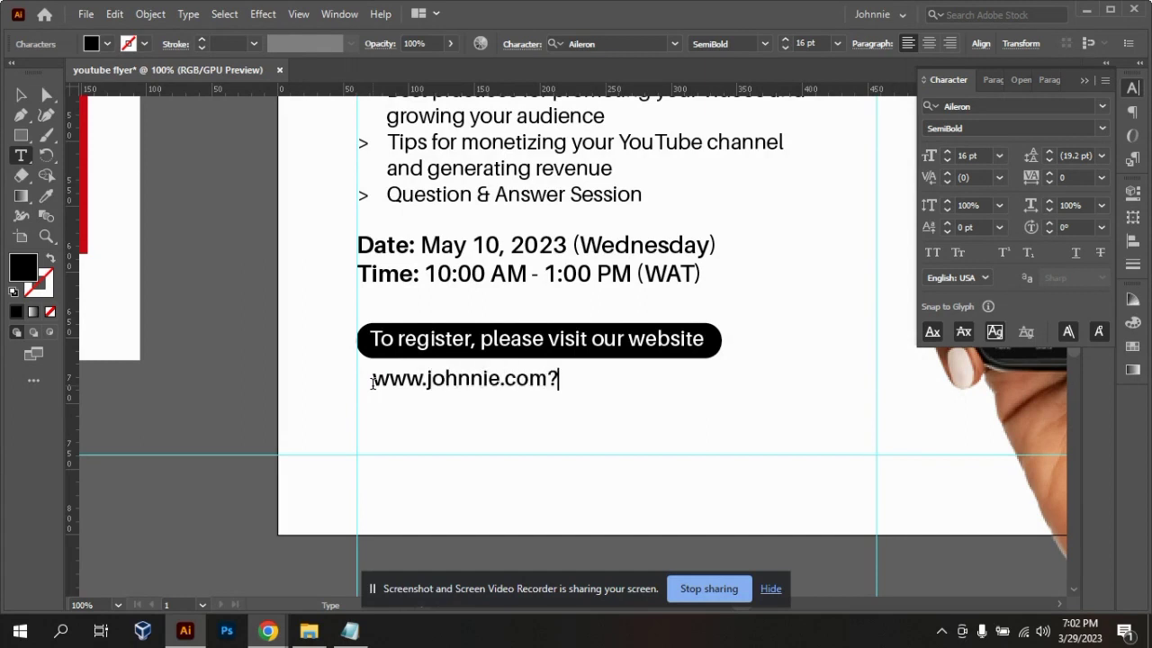
pyautogui.write('/youtubetraining')
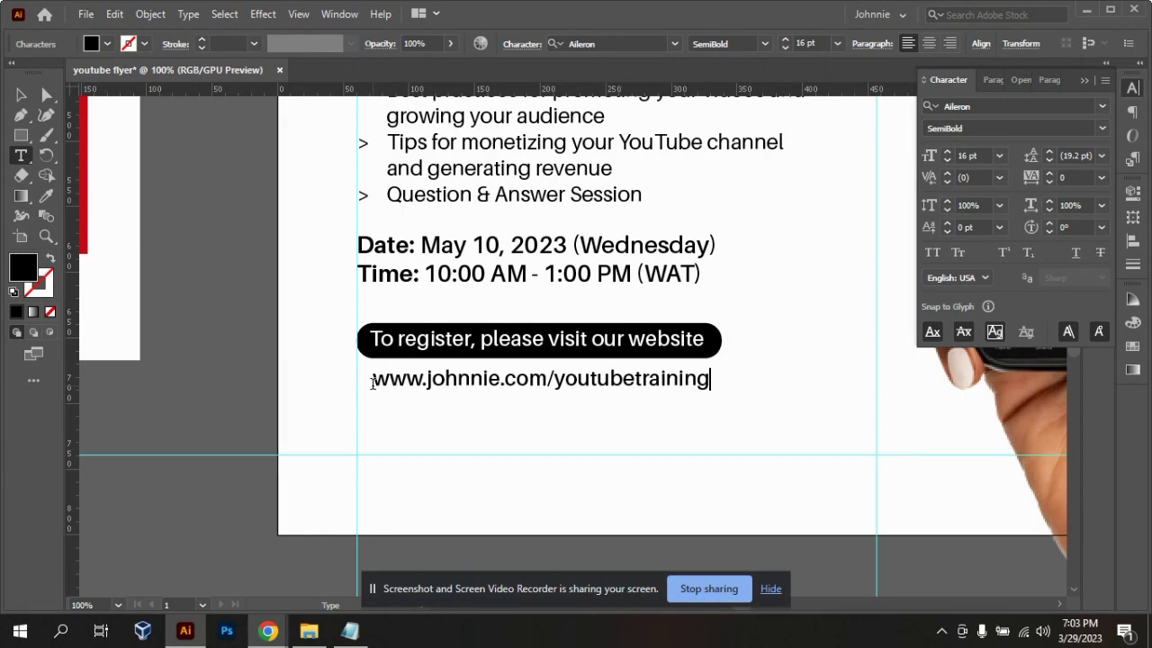
# - Set the font size of the website address to 14 pt
pyautogui.moveTo(372, 382); pyautogui.dragTo(711, 379)
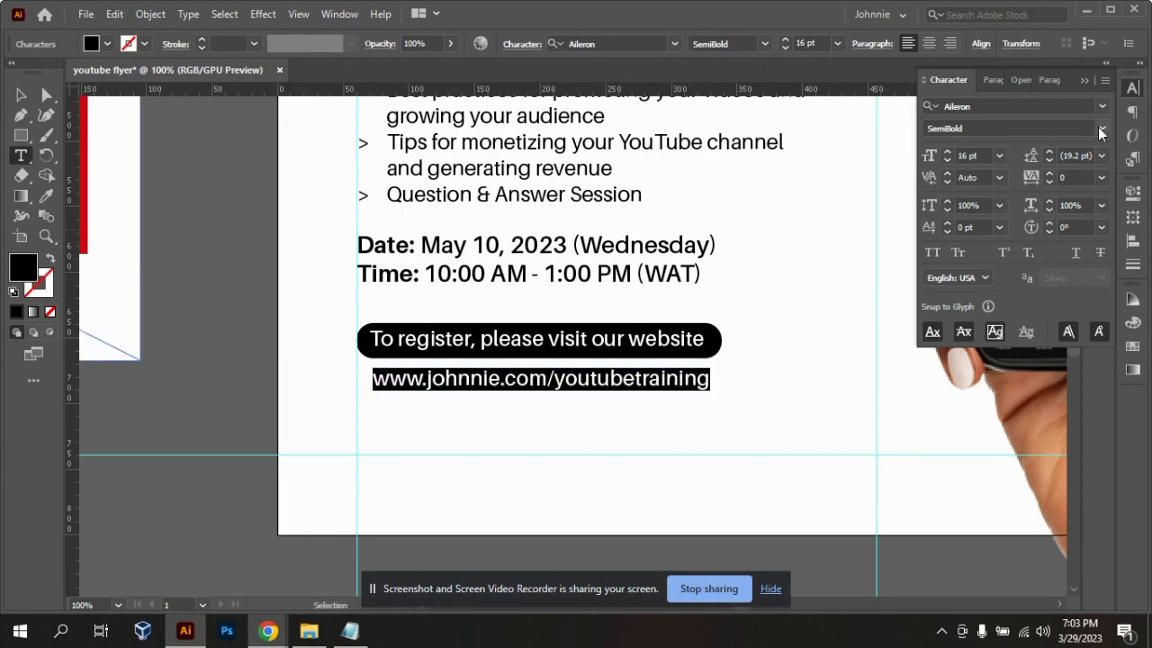
pyautogui.click(977, 155)
pyautogui.write('14')
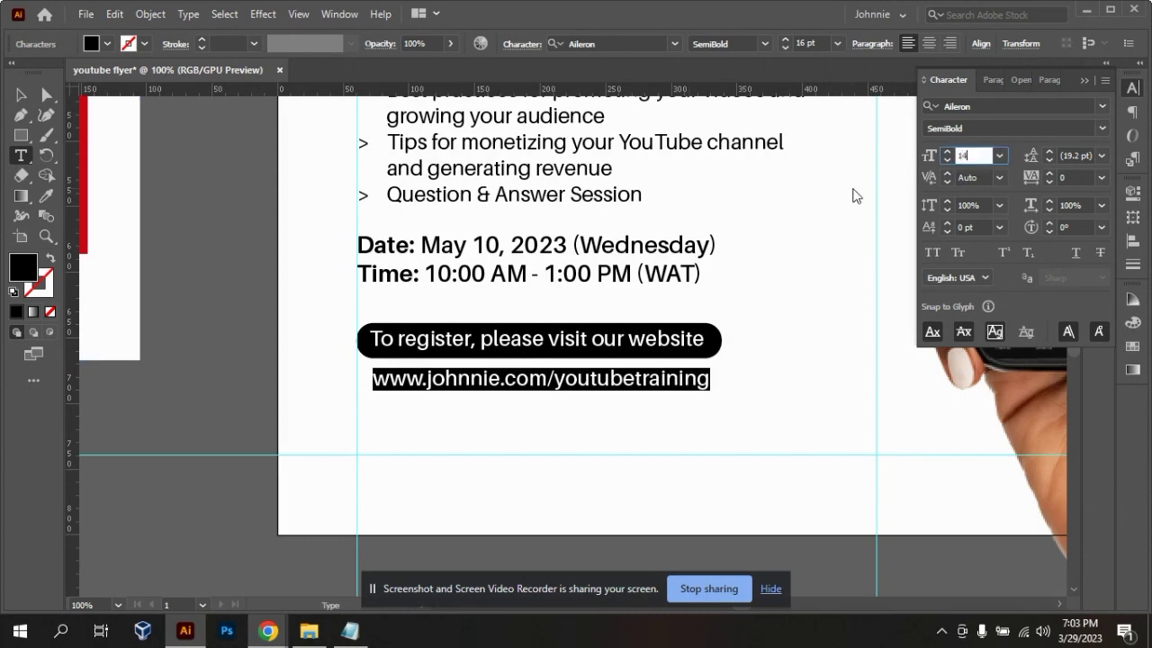
pyautogui.press('Return')
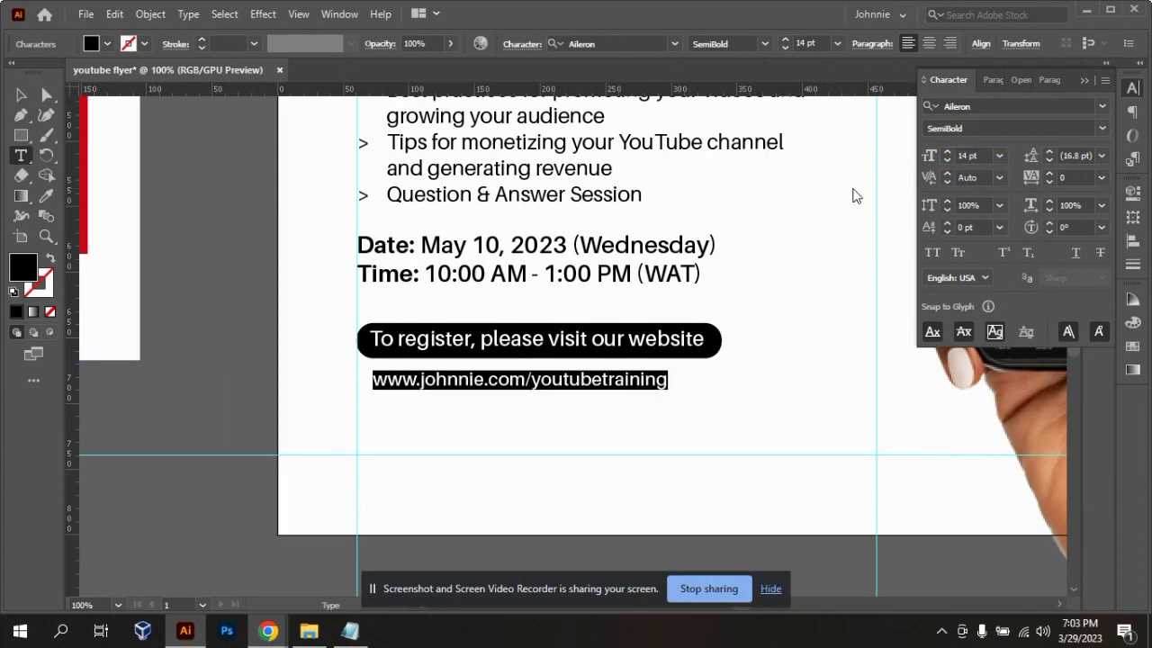
# - Try the SemiBold Italic and Regular styles on the website address and return it to SemiBold
pyautogui.click(1103, 132)
pyautogui.click(990, 306)
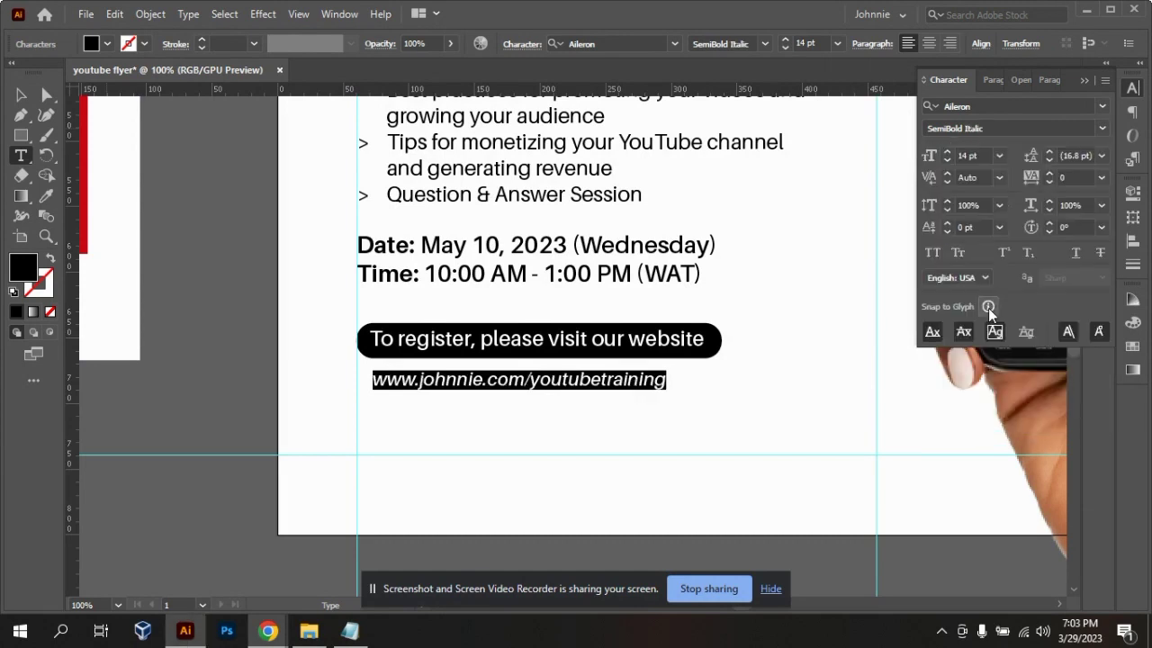
pyautogui.click(1102, 128)
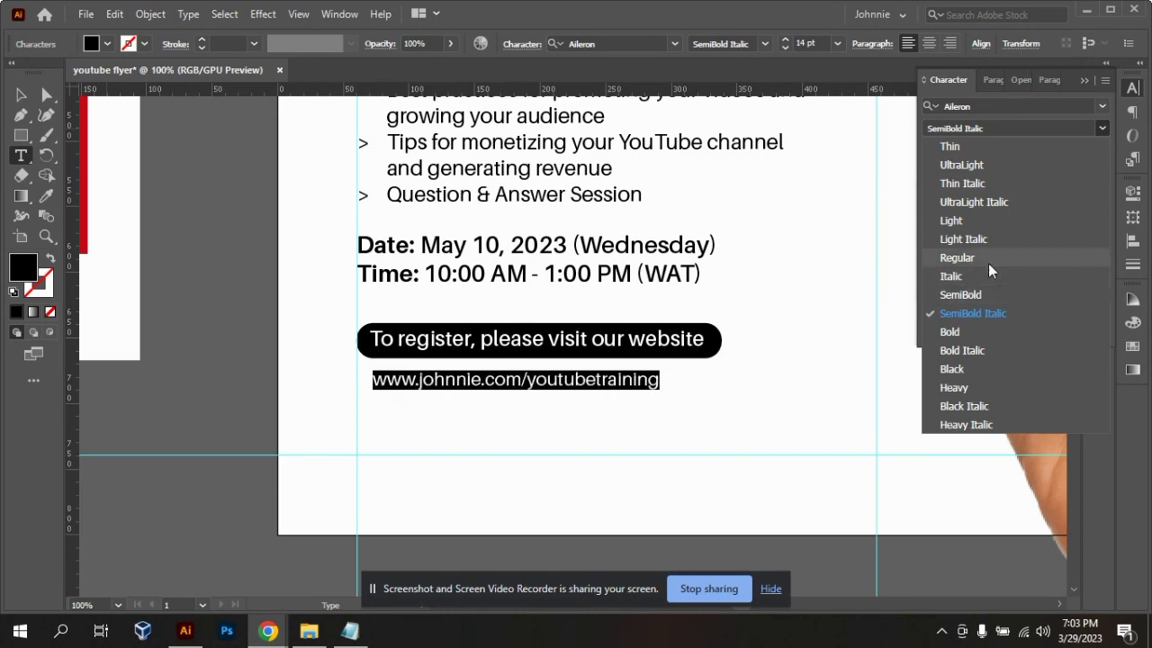
pyautogui.click(988, 263)
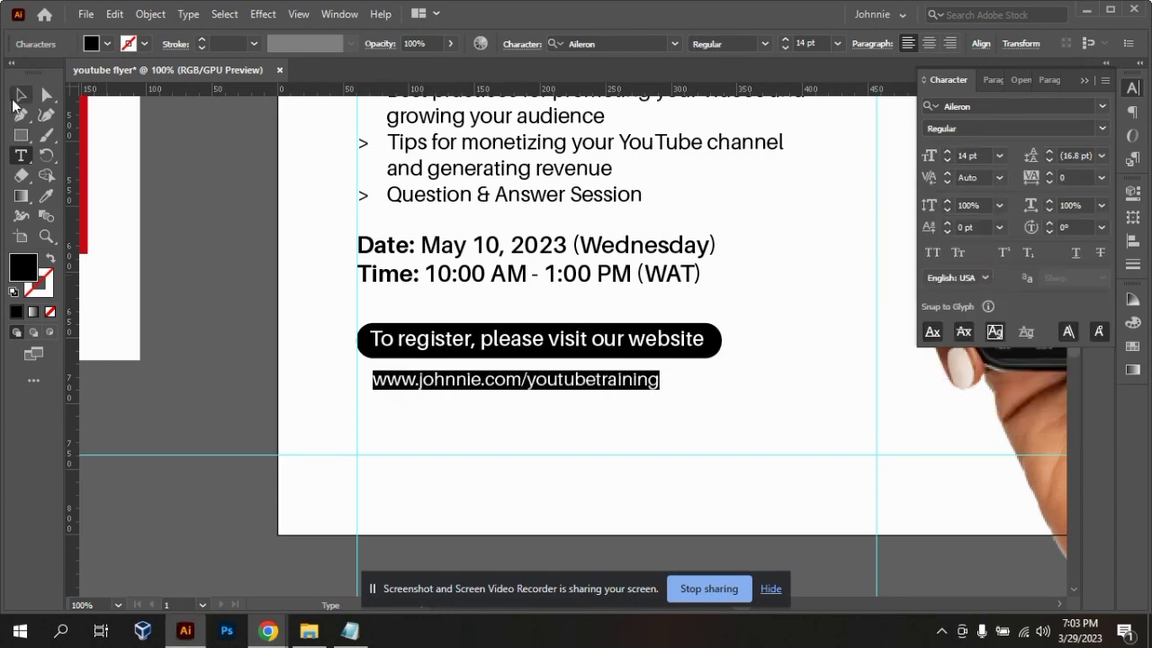
pyautogui.click(1103, 129)
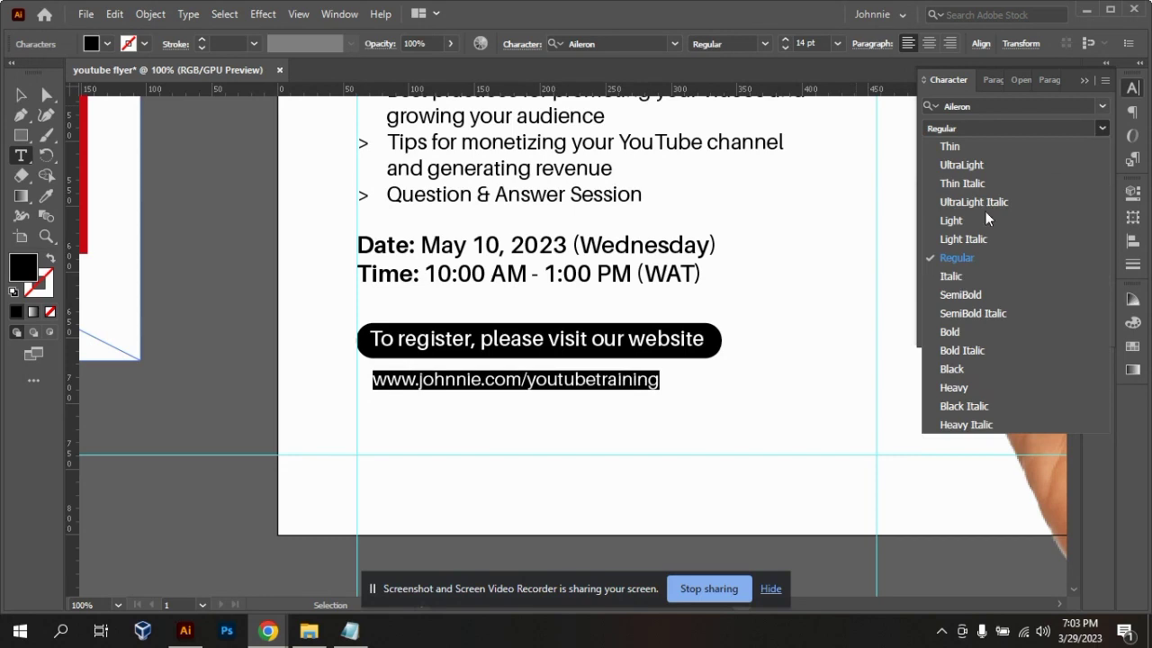
pyautogui.click(960, 297)
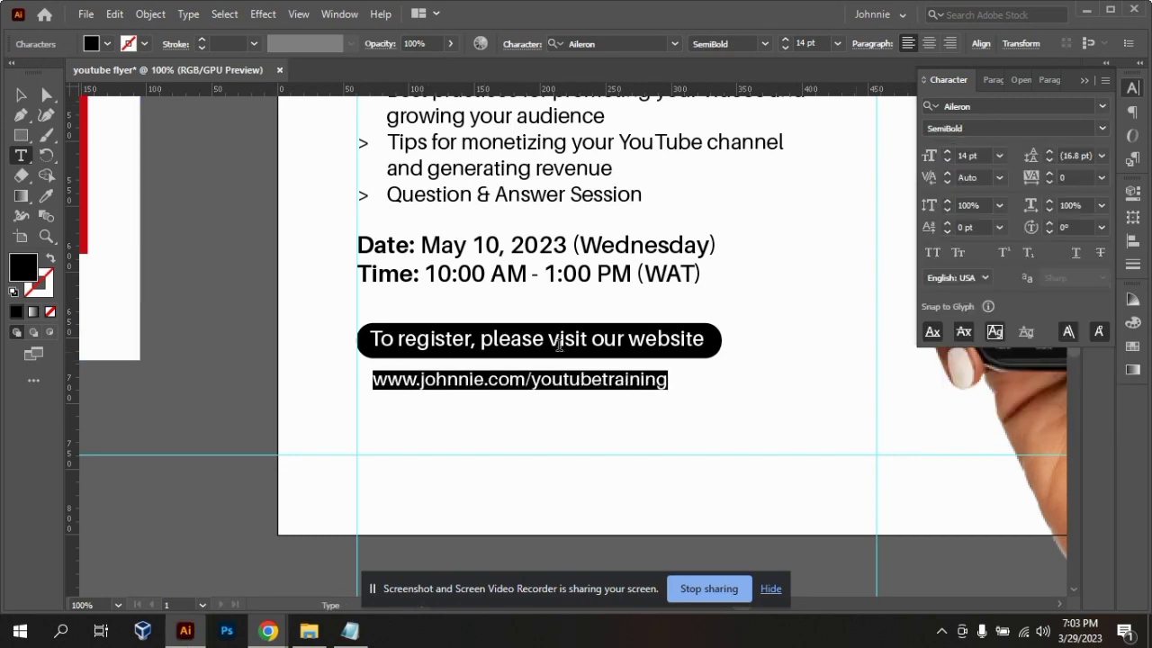
# - Move the website address left so it starts at the left vertical guide
pyautogui.click(20, 96)
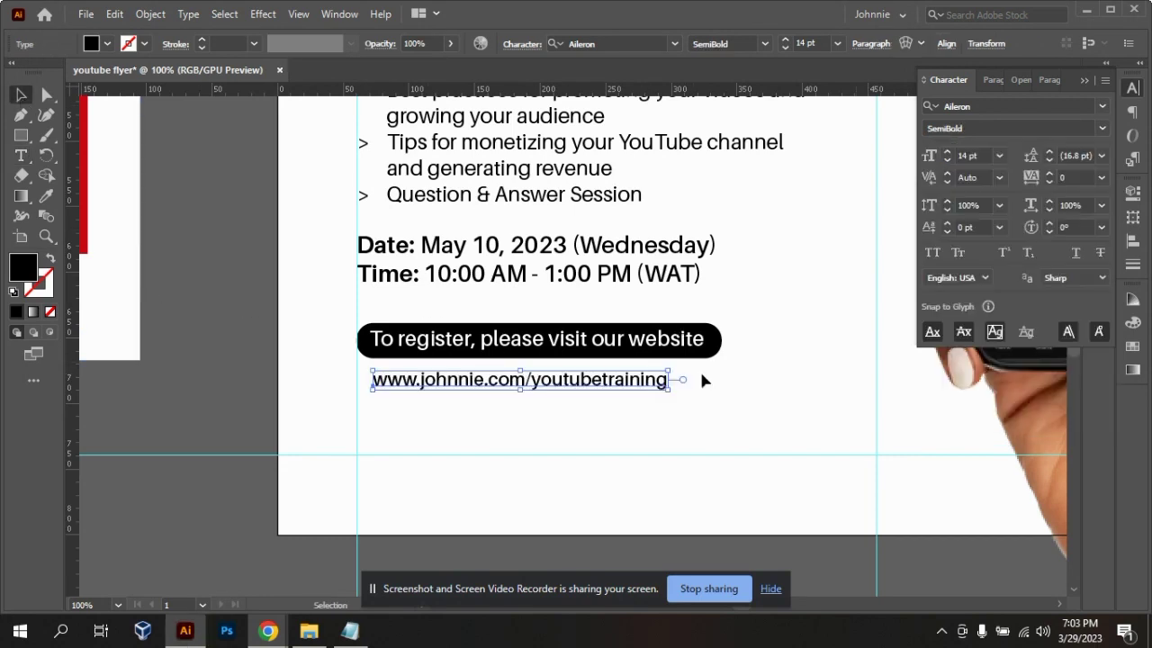
pyautogui.moveTo(628, 385); pyautogui.dragTo(619, 385)
pyautogui.click(810, 361)
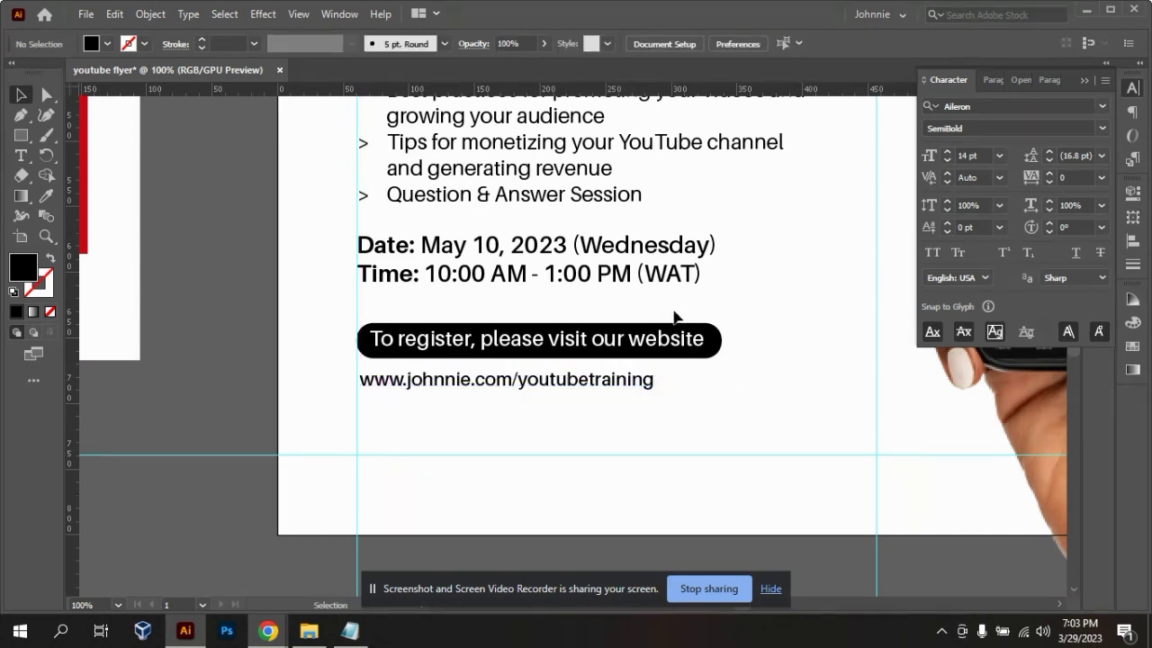
# - Scale the black bar and its text down together to roughly the width of the website address
pyautogui.click(703, 353)
pyautogui.moveTo(722, 344); pyautogui.dragTo(663, 358)
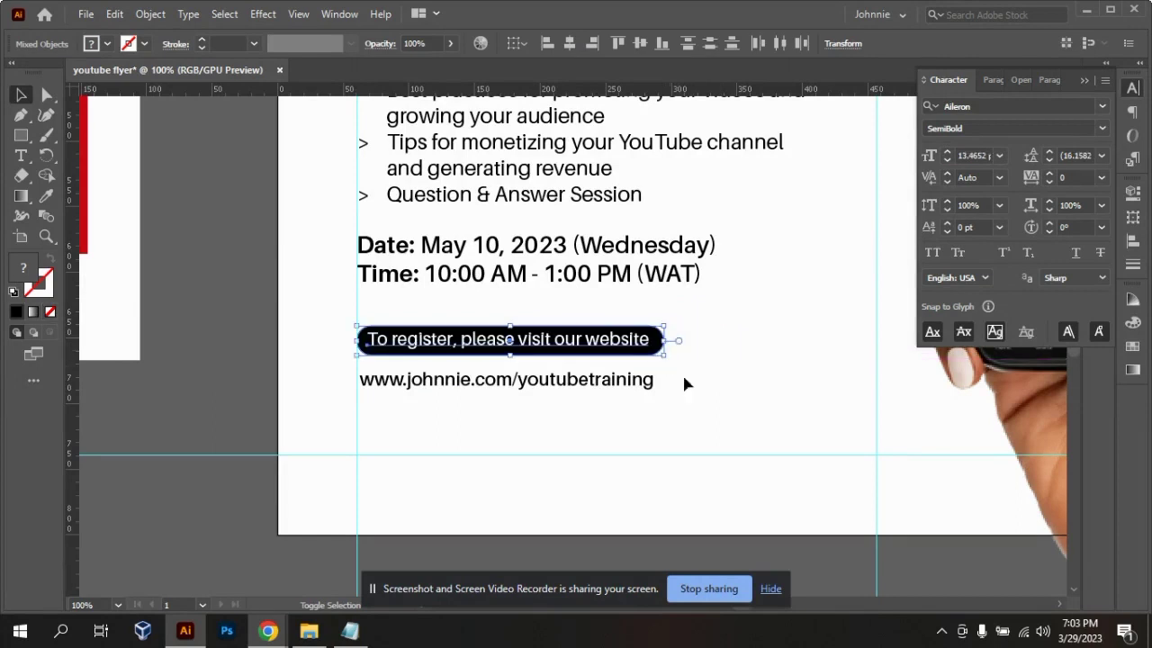
pyautogui.click(752, 394)
# - Set the font size of the registration text inside the bar to 13 pt
pyautogui.click(596, 355)
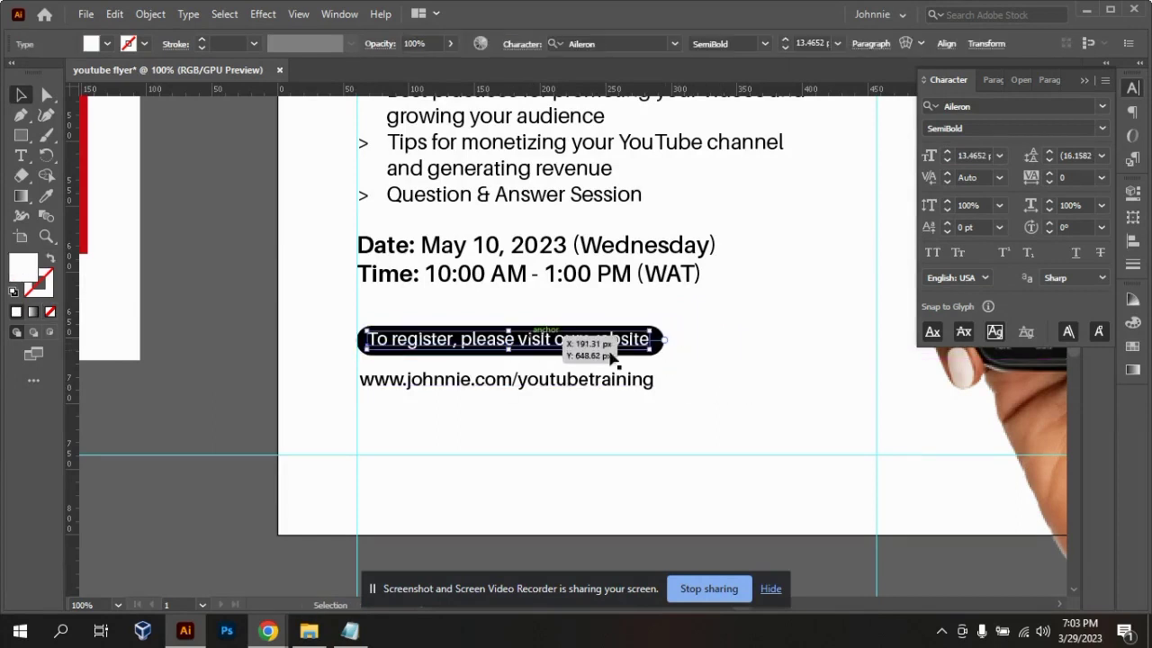
pyautogui.click(976, 155)
pyautogui.write('13')
pyautogui.press('Return')
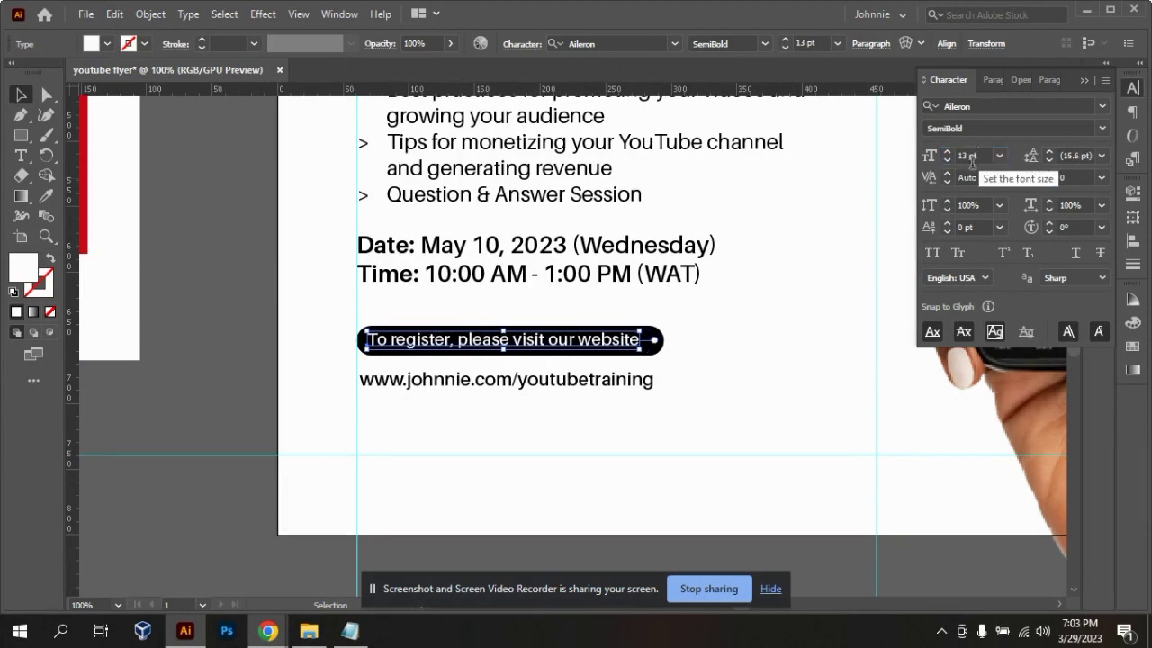
pyautogui.click(753, 328)
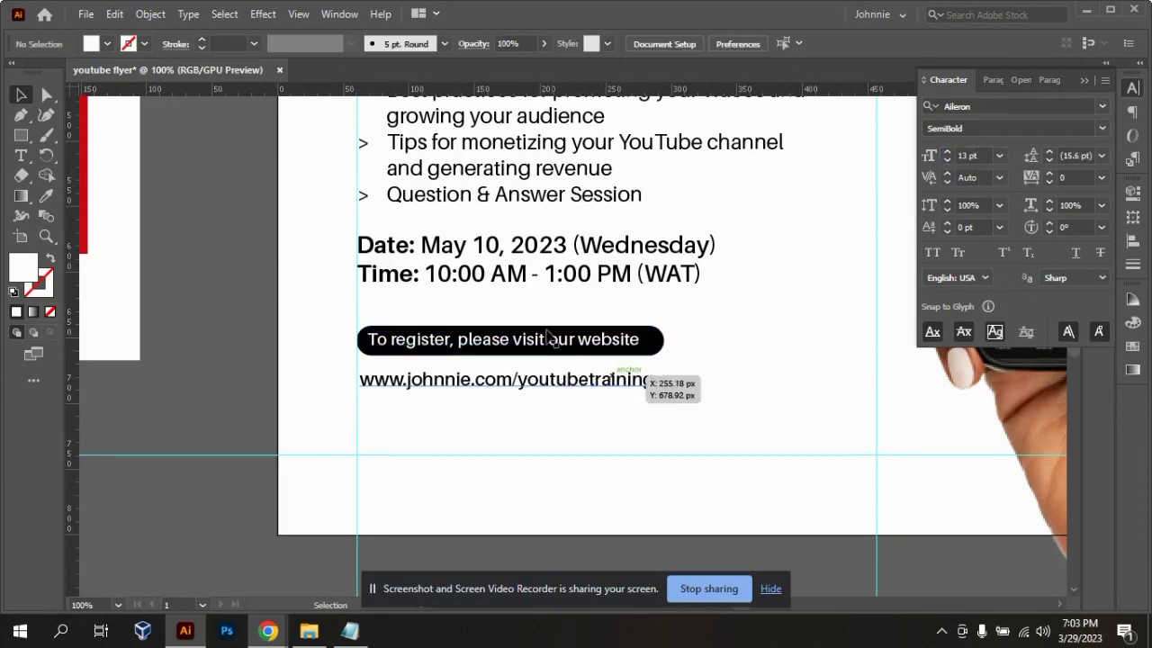
# - Move the registration bar and website address down together so they end just above the lower horizontal guide
pyautogui.moveTo(580, 429); pyautogui.dragTo(580, 429)
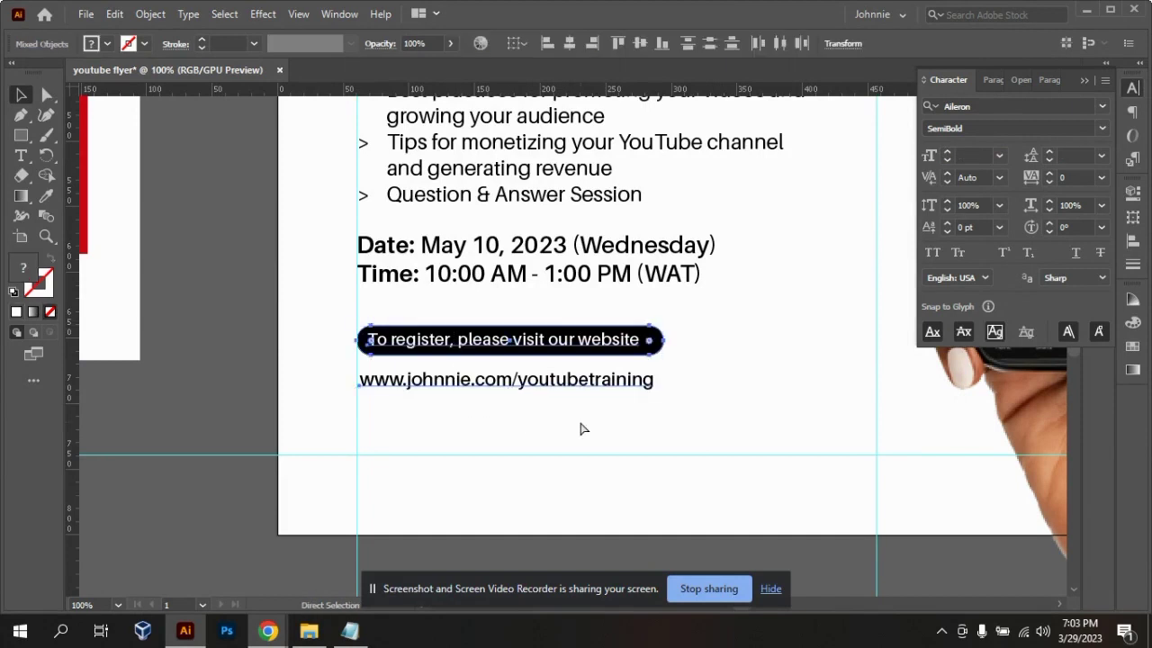
pyautogui.hotkey('ctrl', '-')
pyautogui.hotkey('ctrl', '-')
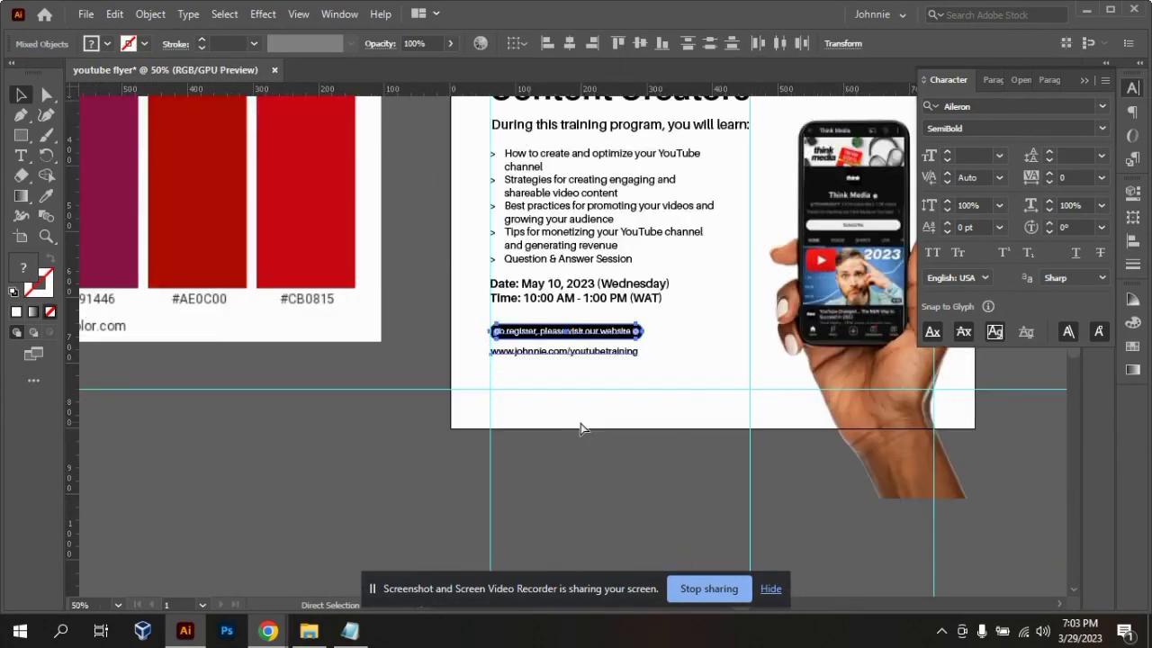
pyautogui.hotkey('ctrl', '+')
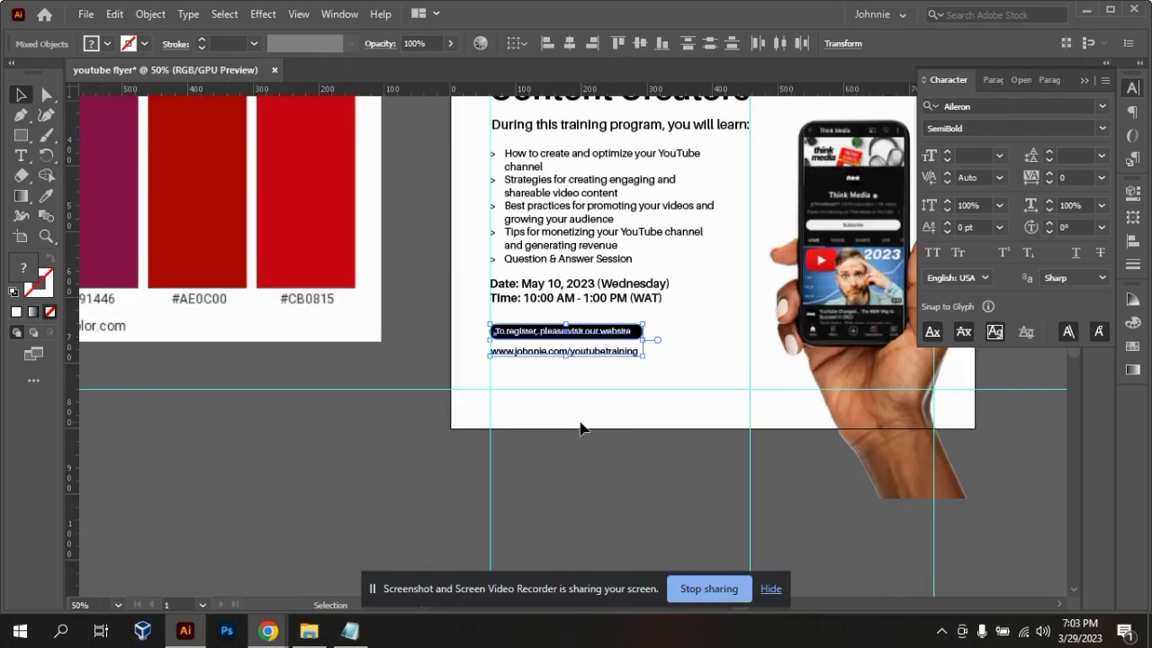
pyautogui.moveTo(601, 340); pyautogui.dragTo(601, 358)
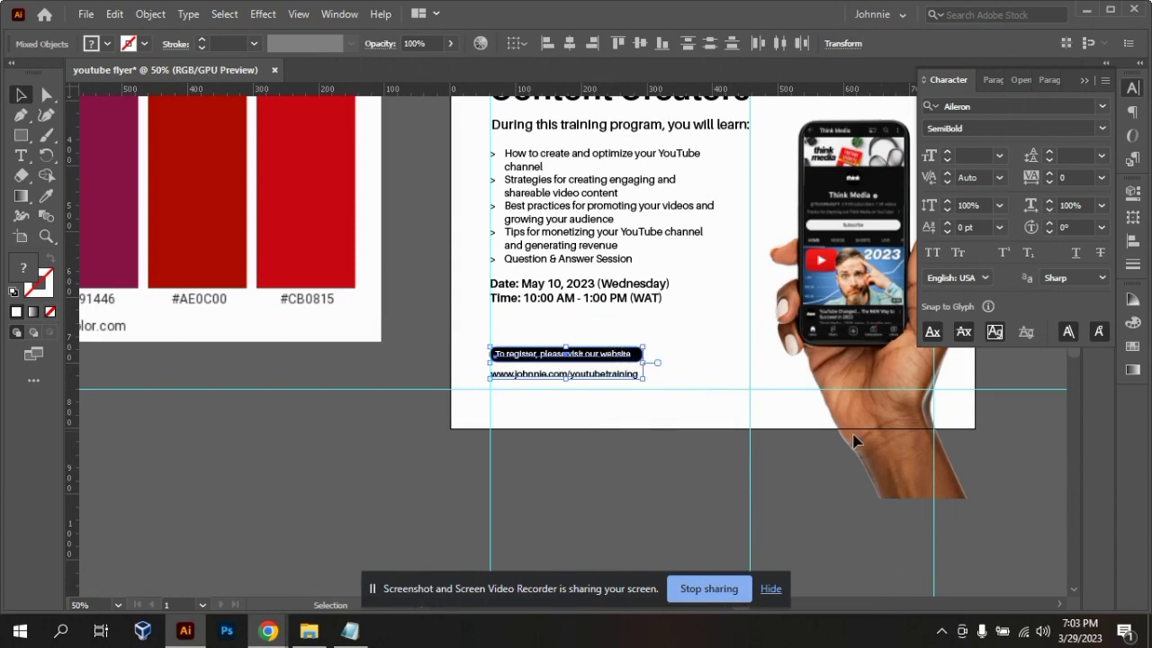
pyautogui.click(690, 349)
# - Scale up the title, intro line, bullet list and date details together, keeping their left edge on the guide
pyautogui.hotkey('ctrl', '-')
pyautogui.hotkey('ctrl', '-')
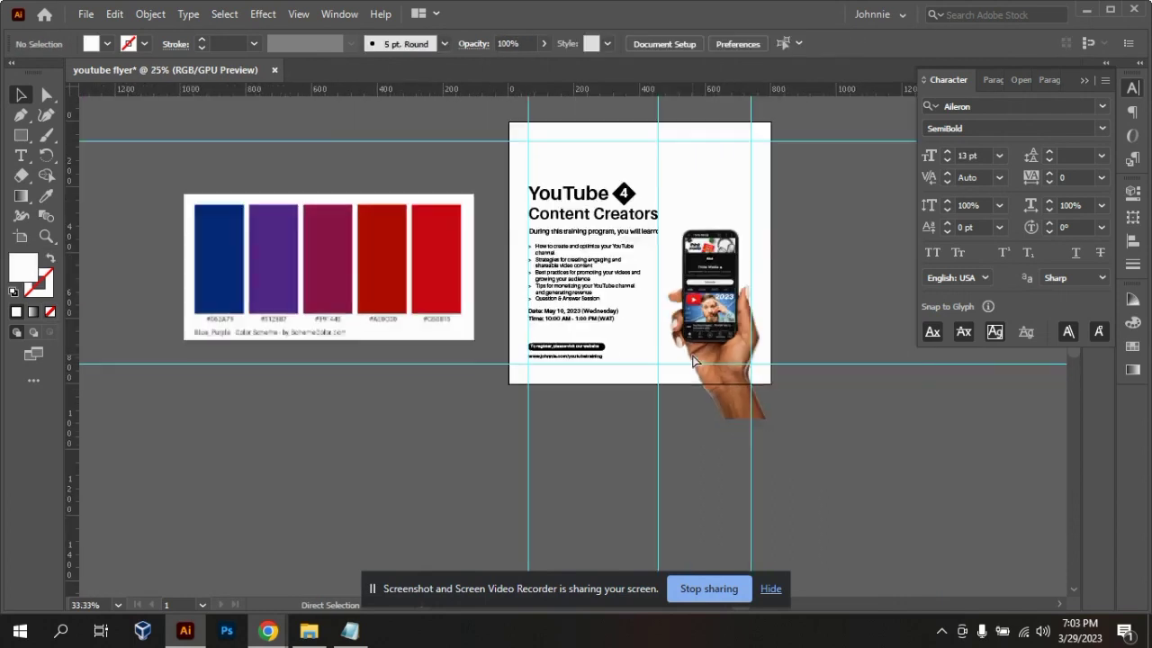
pyautogui.hotkey('ctrl', '+')
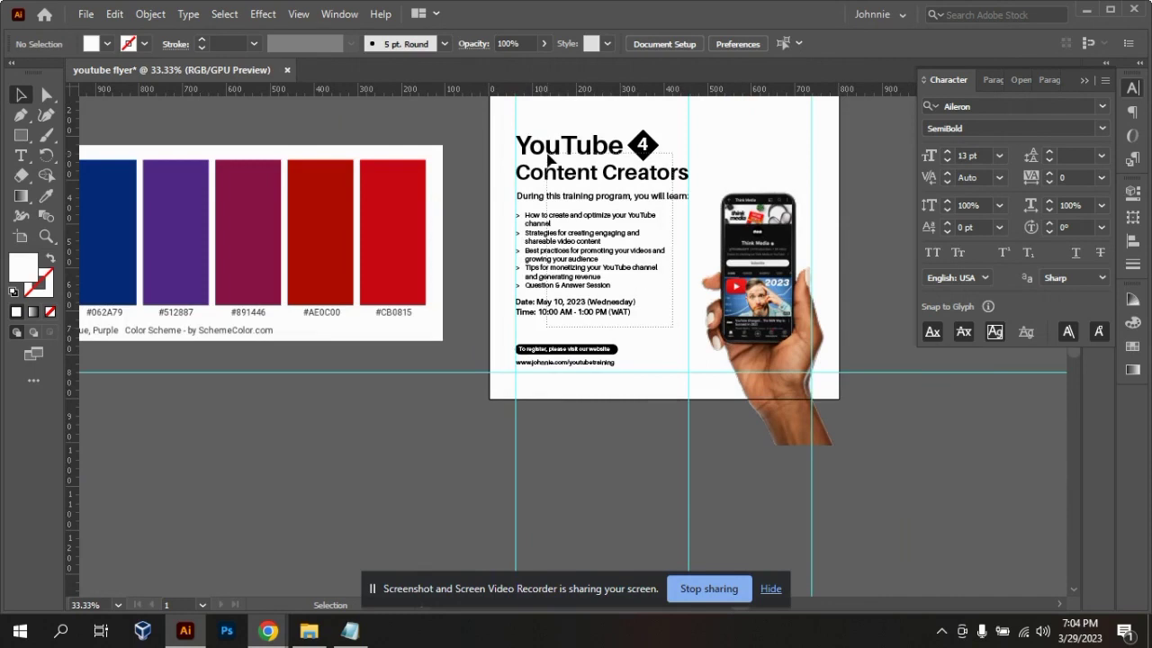
pyautogui.moveTo(527, 126); pyautogui.dragTo(709, 333)
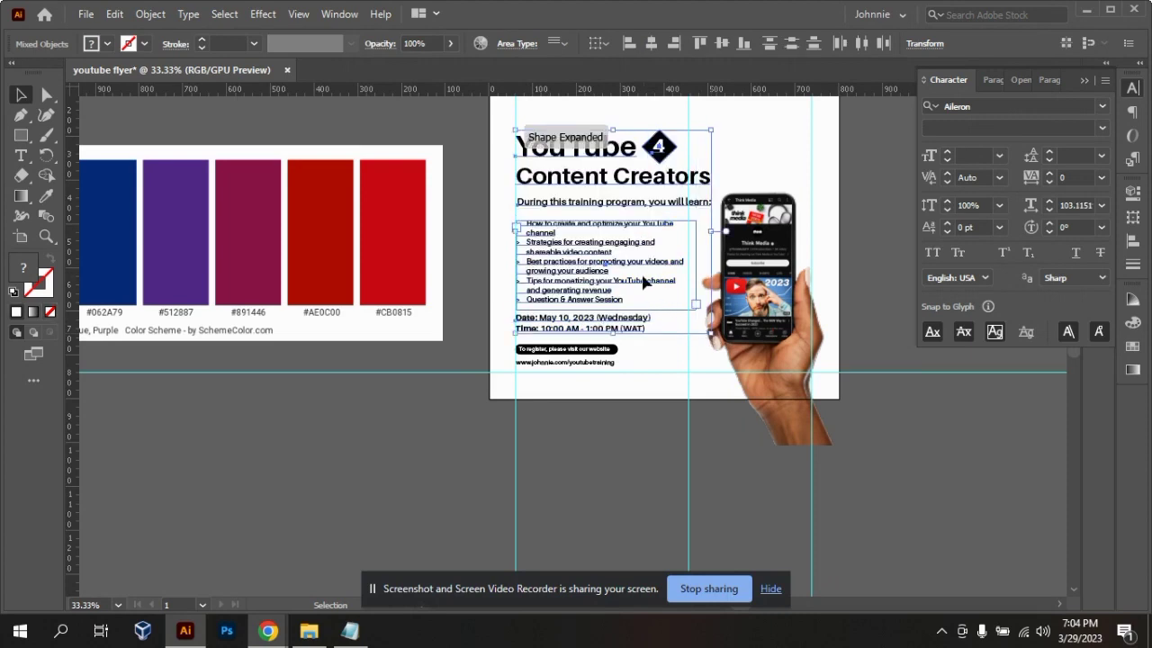
pyautogui.click(904, 326)
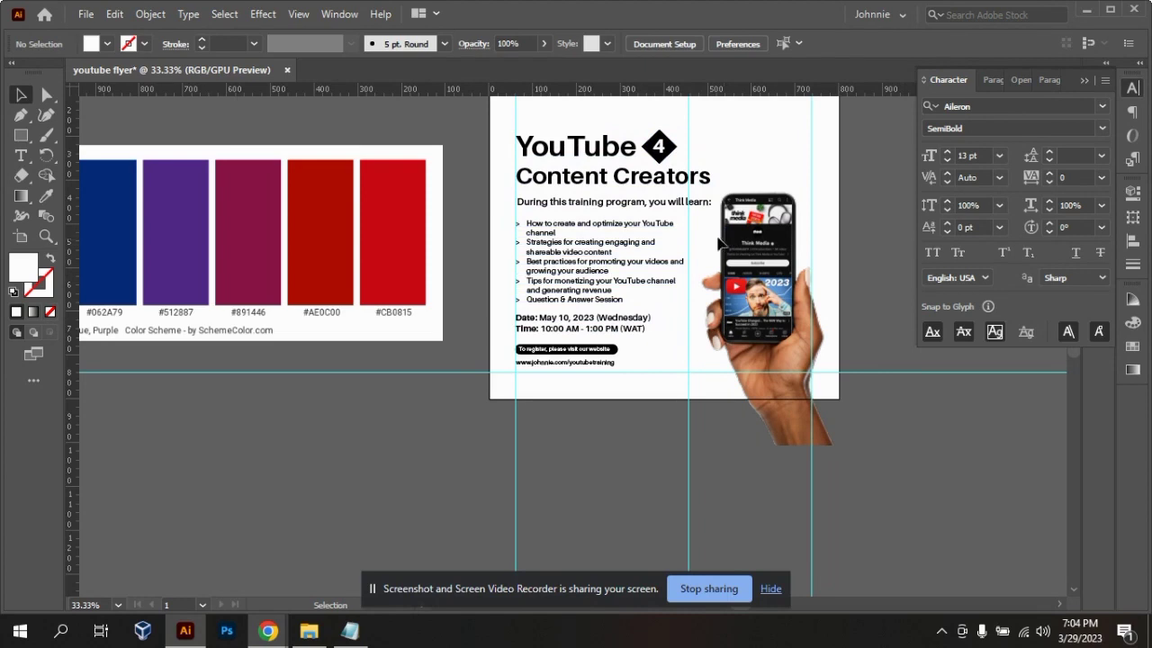
# - Lock the guides so they cannot be selected or moved
pyautogui.moveTo(578, 118); pyautogui.dragTo(693, 205)
pyautogui.click(693, 466)
pyautogui.rightClick(689, 451)
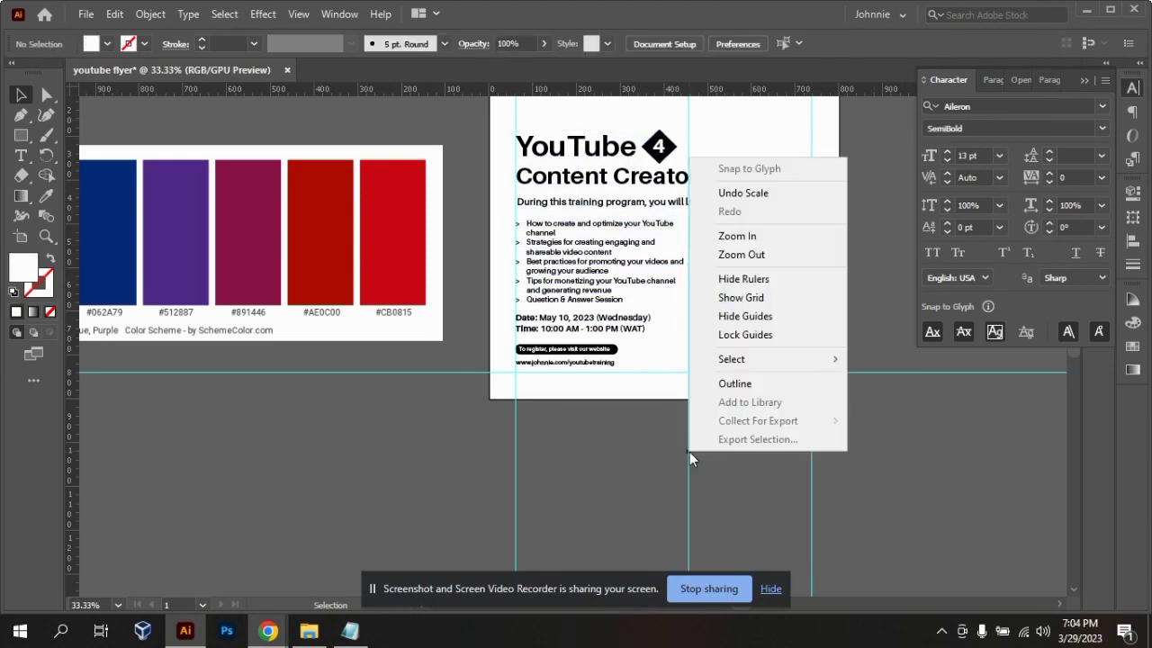
pyautogui.click(782, 337)
pyautogui.scroll(1, 877, 373)
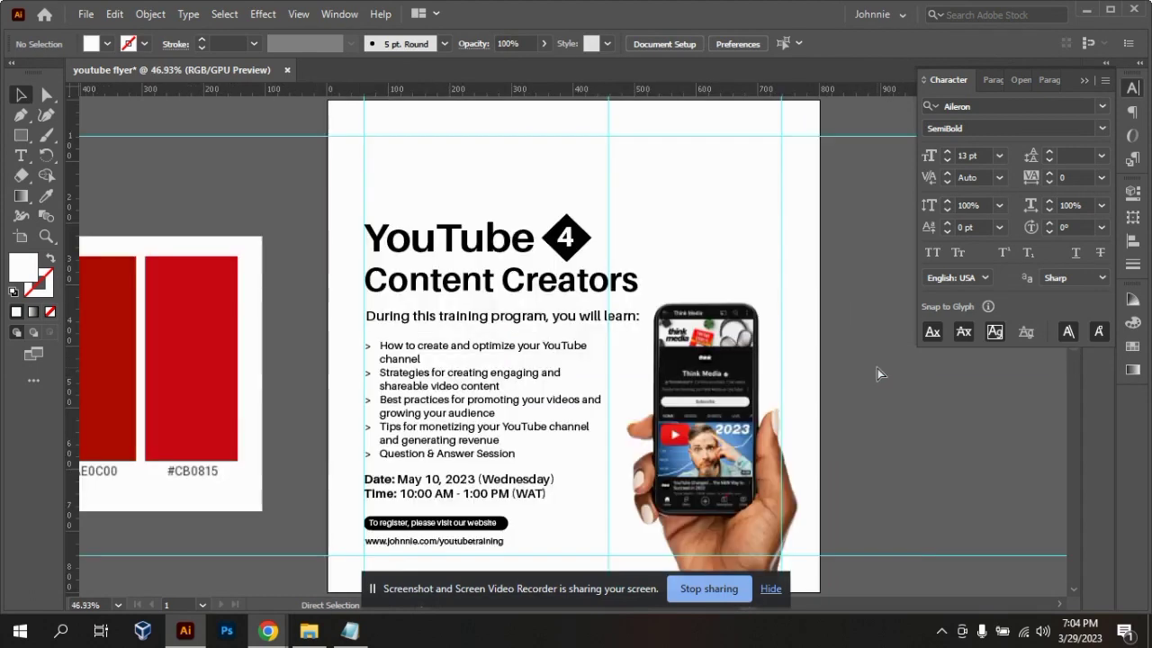
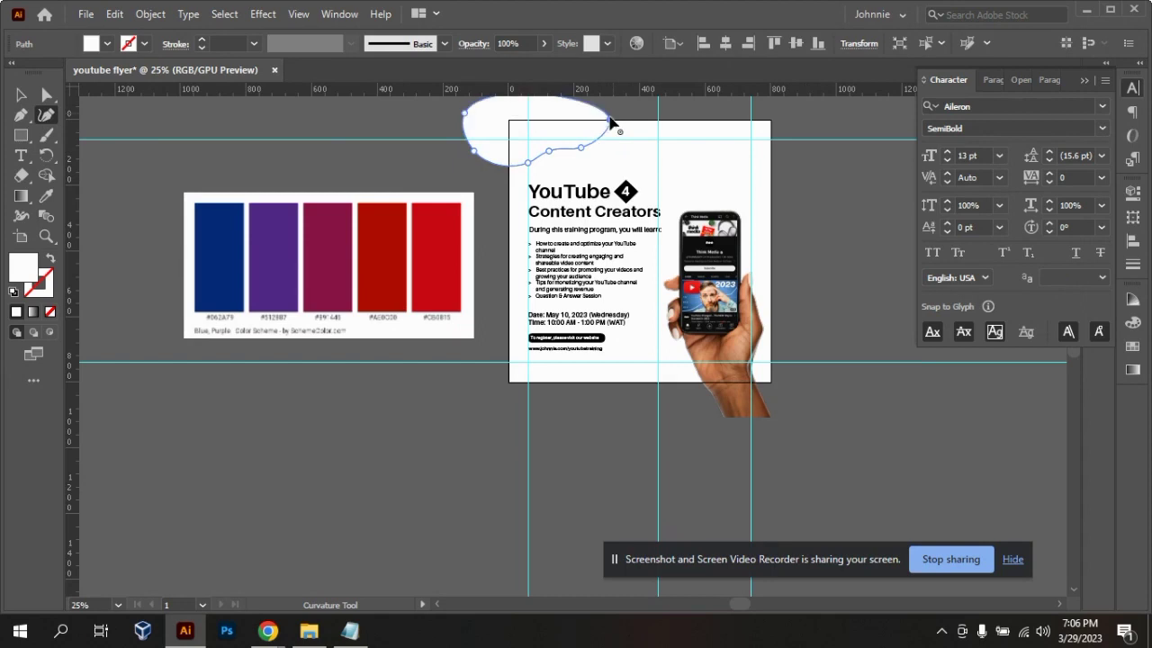
# - Widen the white curved shape over the flyer's upper-left corner, tilt it slightly counterclockwise, and discard the trial copy
pyautogui.click(22, 95)
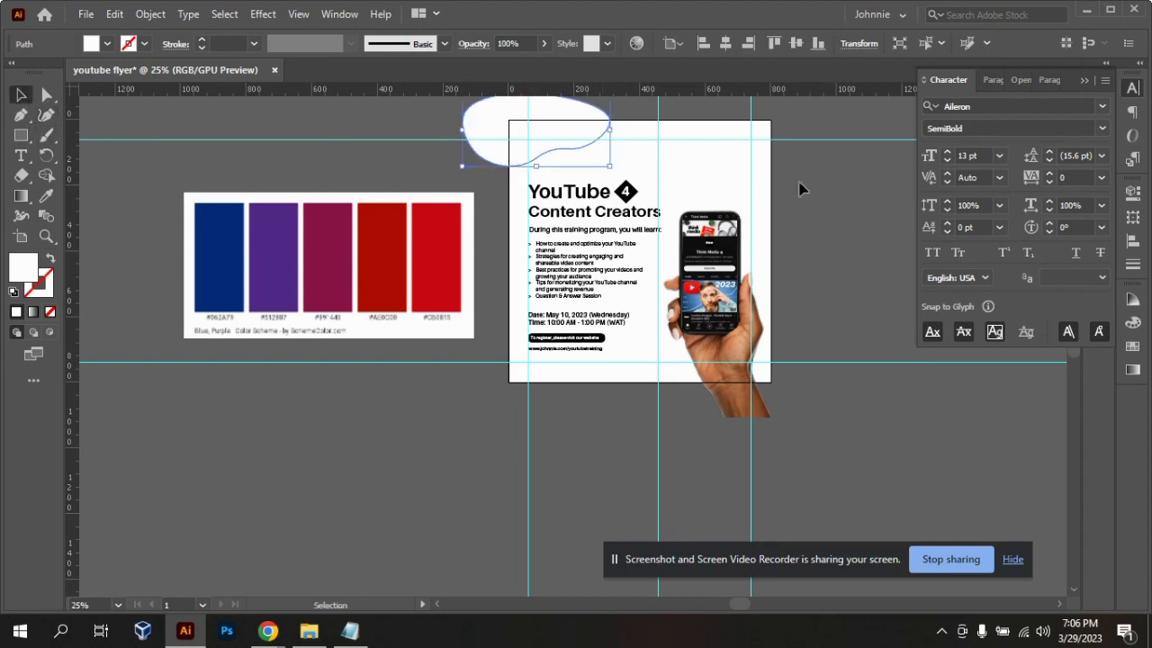
pyautogui.click(643, 137)
pyautogui.click(590, 146)
pyautogui.moveTo(611, 135); pyautogui.dragTo(650, 168)
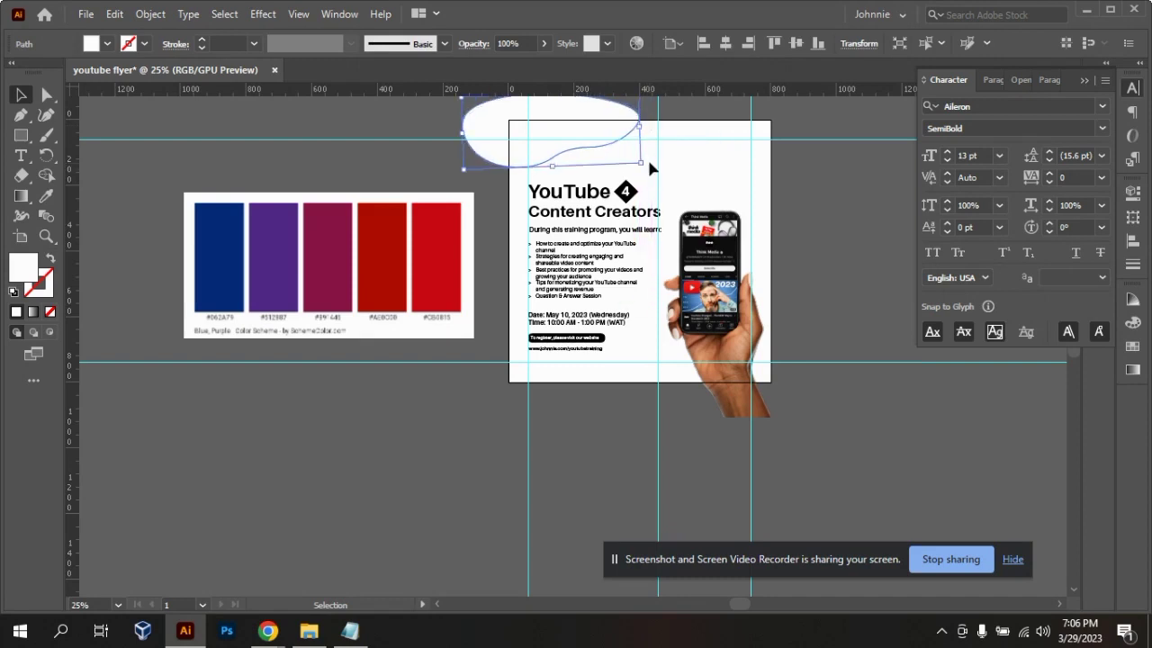
pyautogui.moveTo(599, 134); pyautogui.dragTo(597, 136)
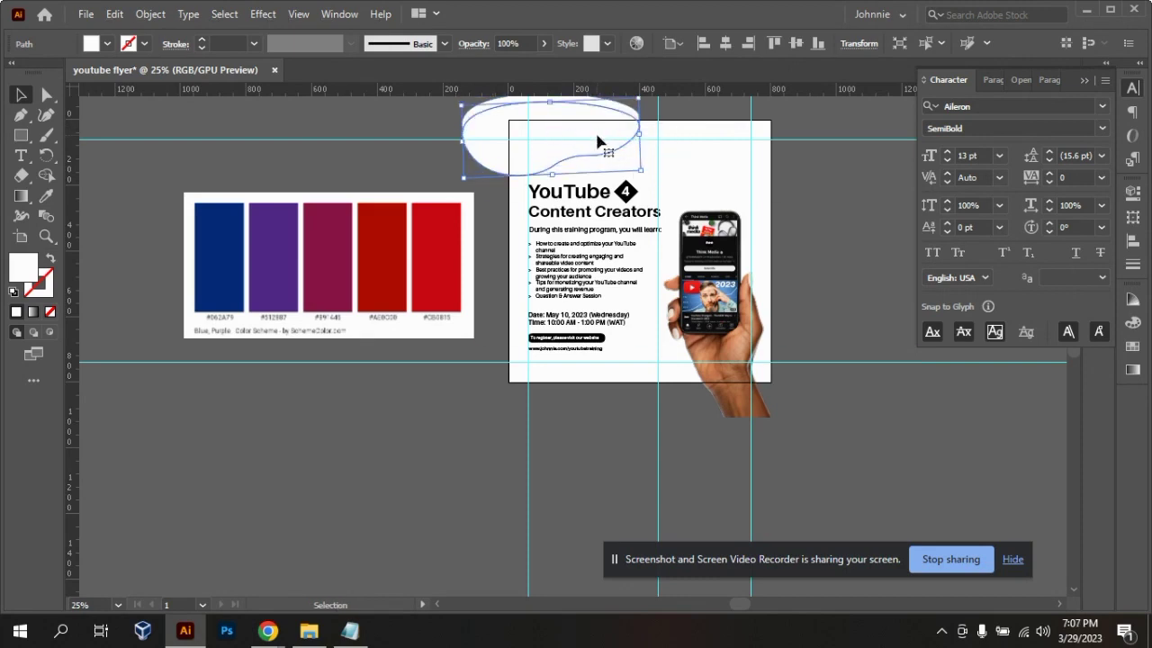
pyautogui.press('Delete')
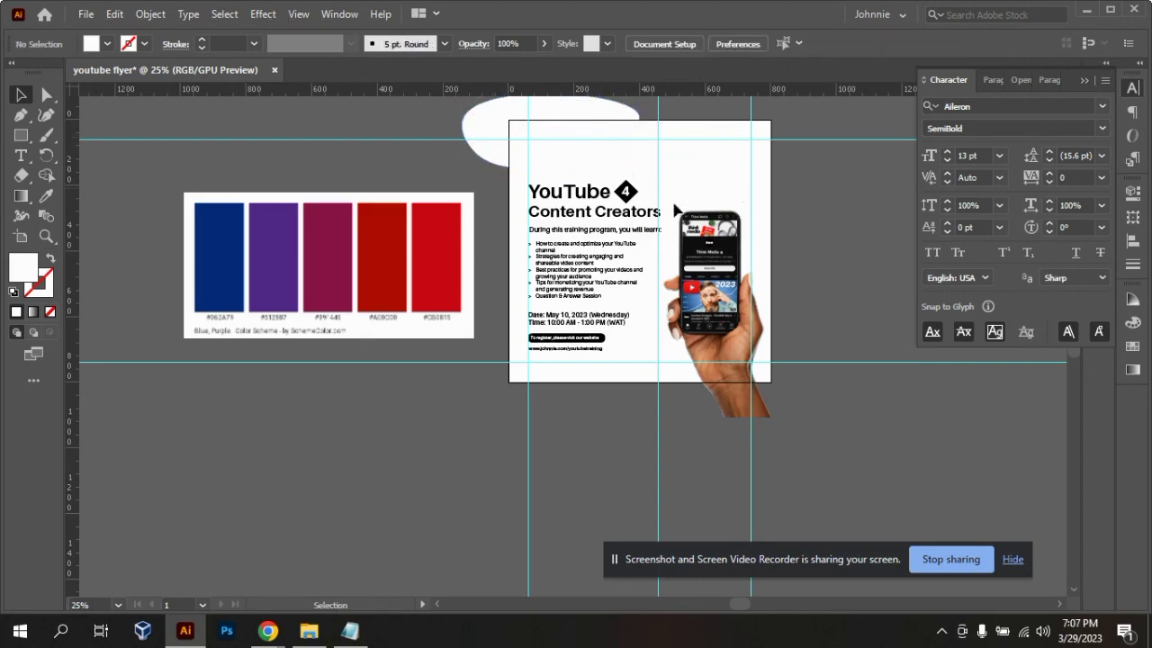
# - Examine the five-colour scheme image beside the flyer and the curved shape over the flyer's corner
pyautogui.click(315, 261)
pyautogui.click(374, 494)
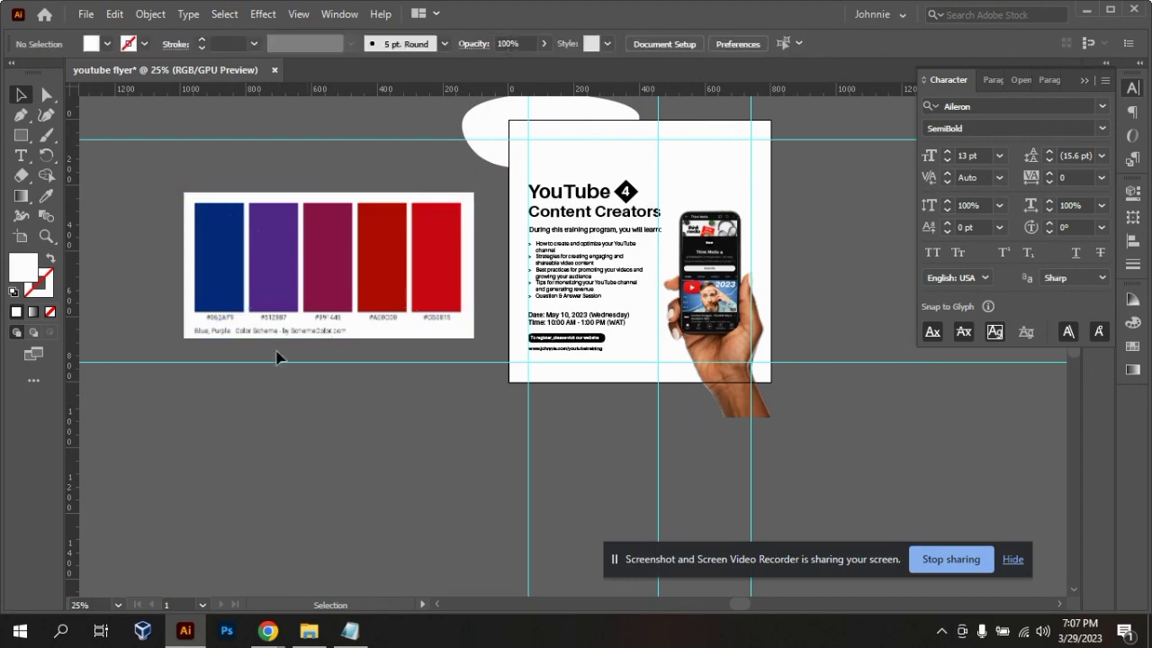
pyautogui.click(339, 314)
pyautogui.hotkey('ctrl', '=')
pyautogui.hotkey('ctrl', '=')
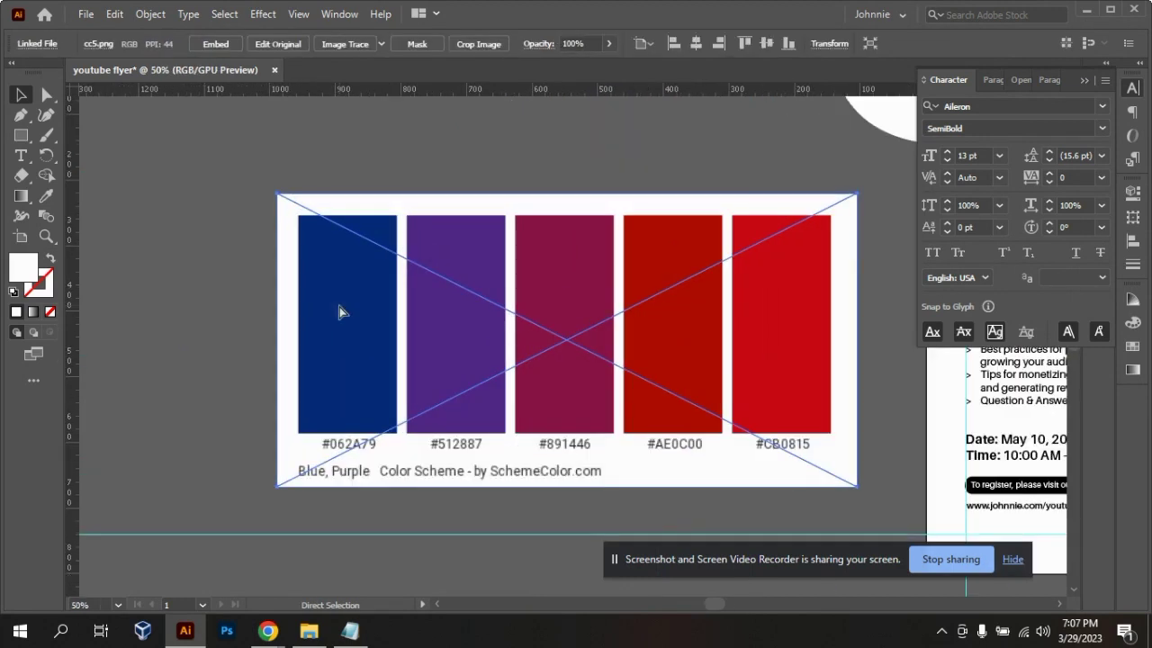
pyautogui.hotkey('ctrl', '-')
pyautogui.hotkey('ctrl', '-')
pyautogui.hotkey('ctrl', '-')
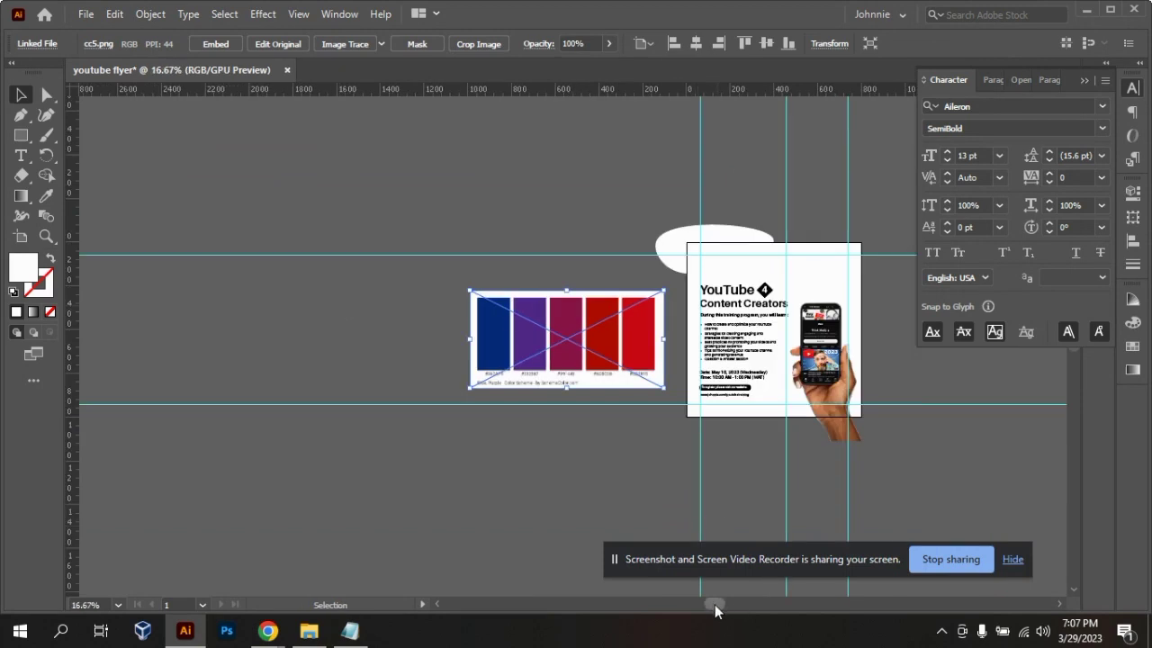
pyautogui.moveTo(714, 605); pyautogui.dragTo(730, 611)
pyautogui.hotkey('ctrl', '=')
pyautogui.hotkey('ctrl', '=')
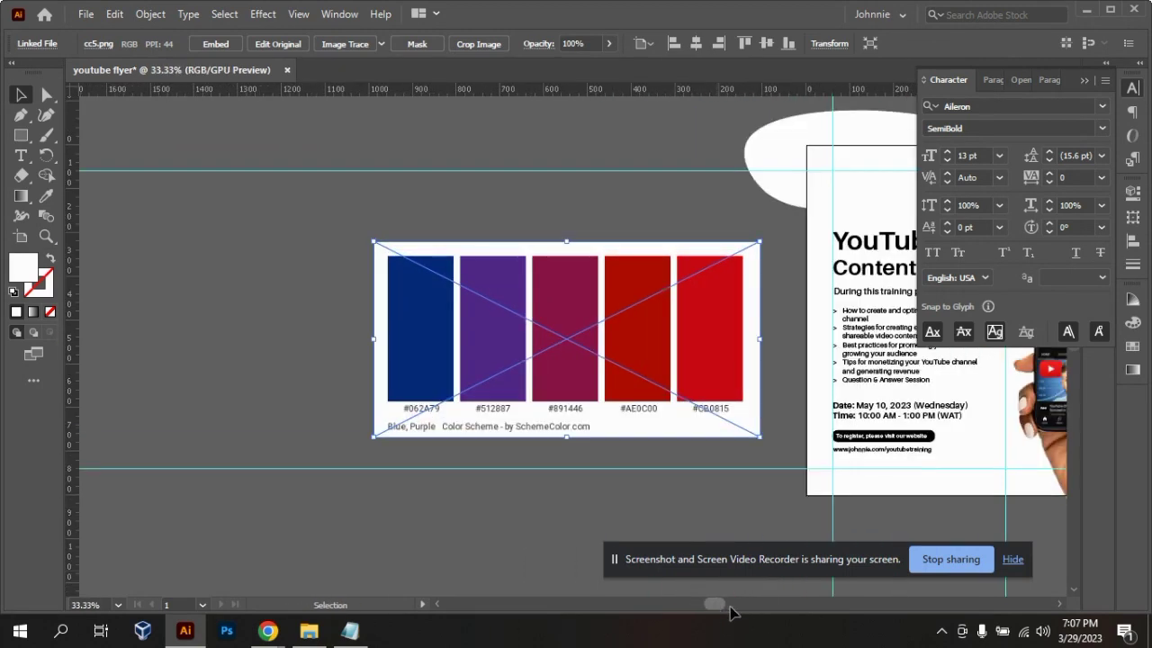
pyautogui.moveTo(735, 607); pyautogui.dragTo(741, 609)
pyautogui.hscroll(-5, 530, 252)
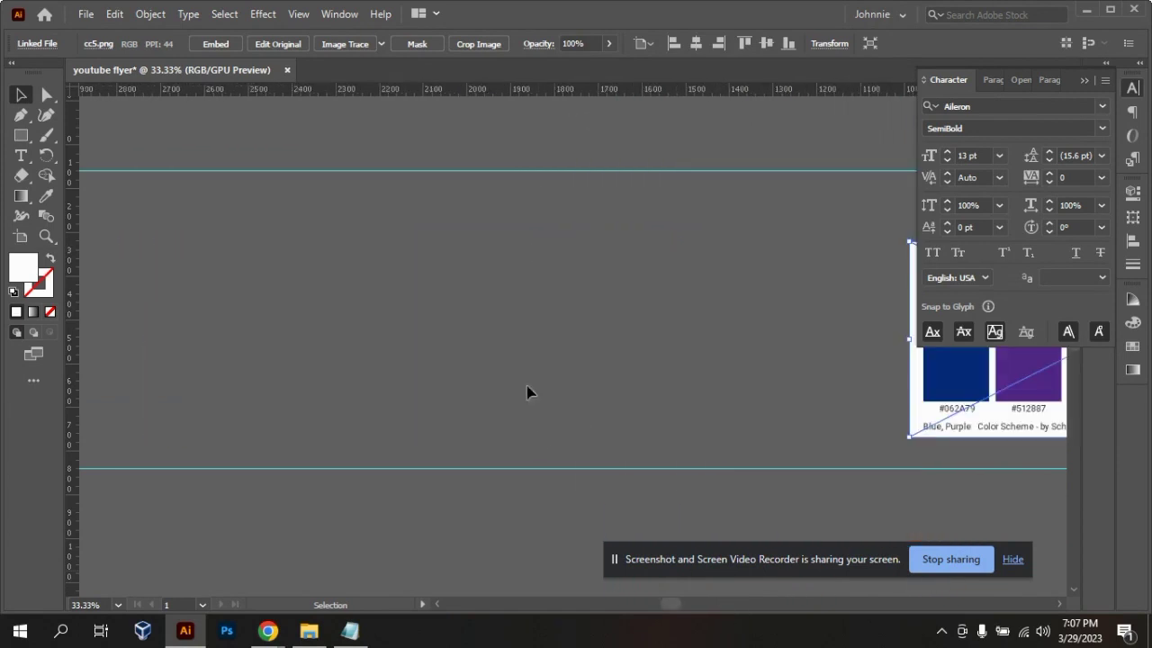
pyautogui.moveTo(667, 605); pyautogui.dragTo(731, 629)
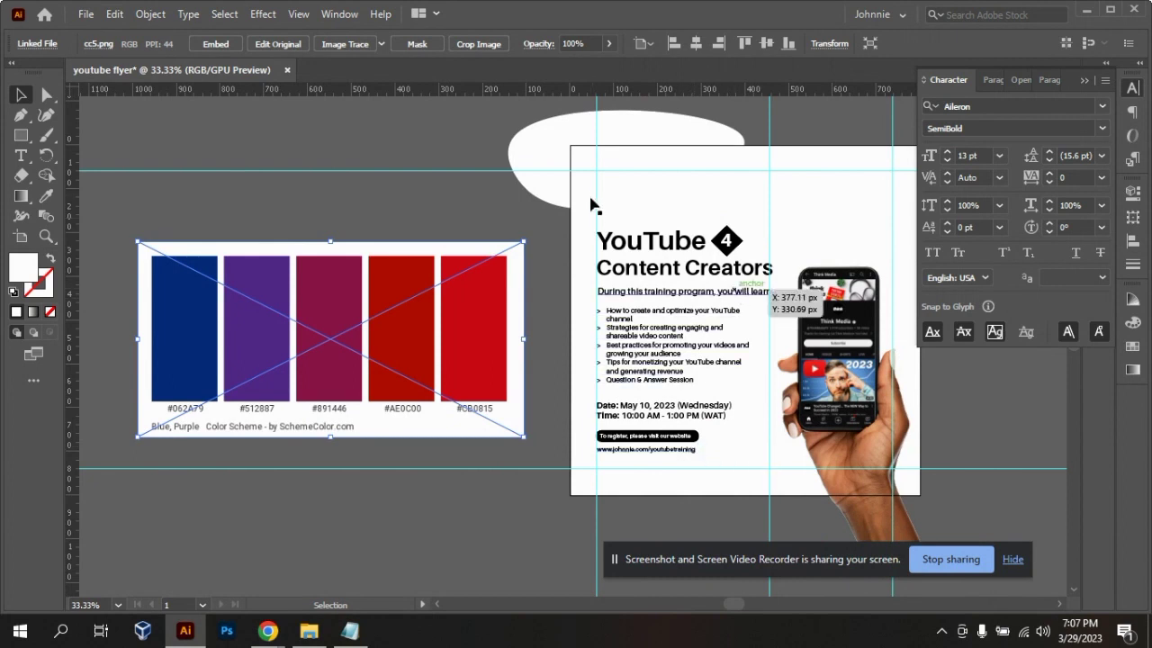
pyautogui.click(564, 170)
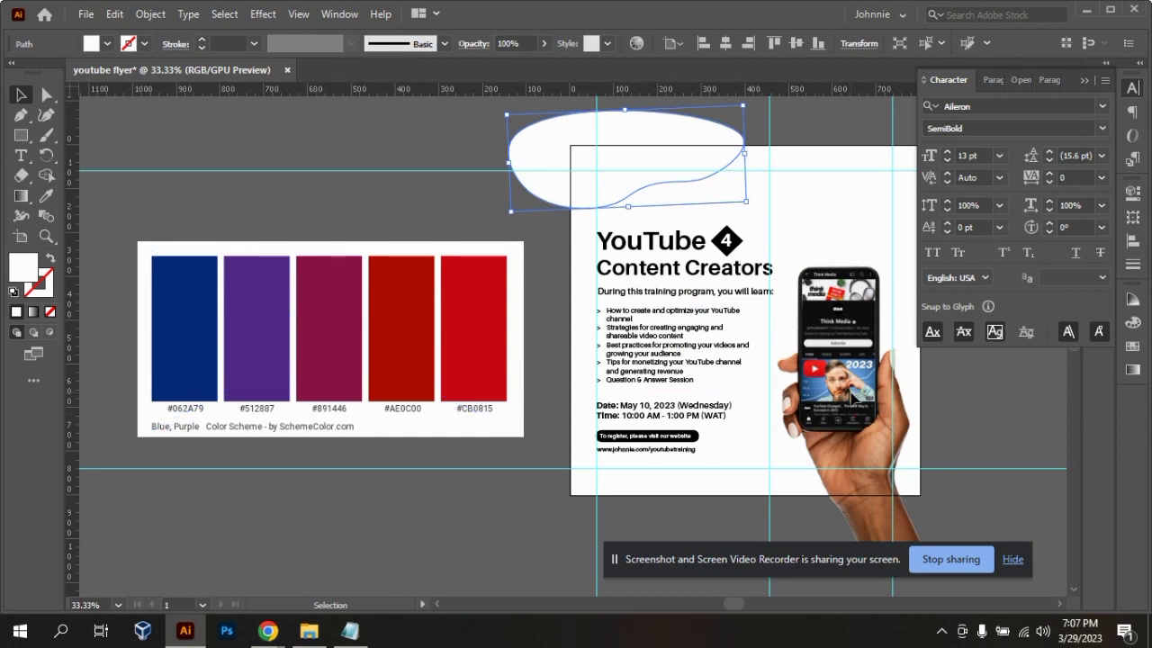
pyautogui.hotkey('ctrl', 'shift', 'a')
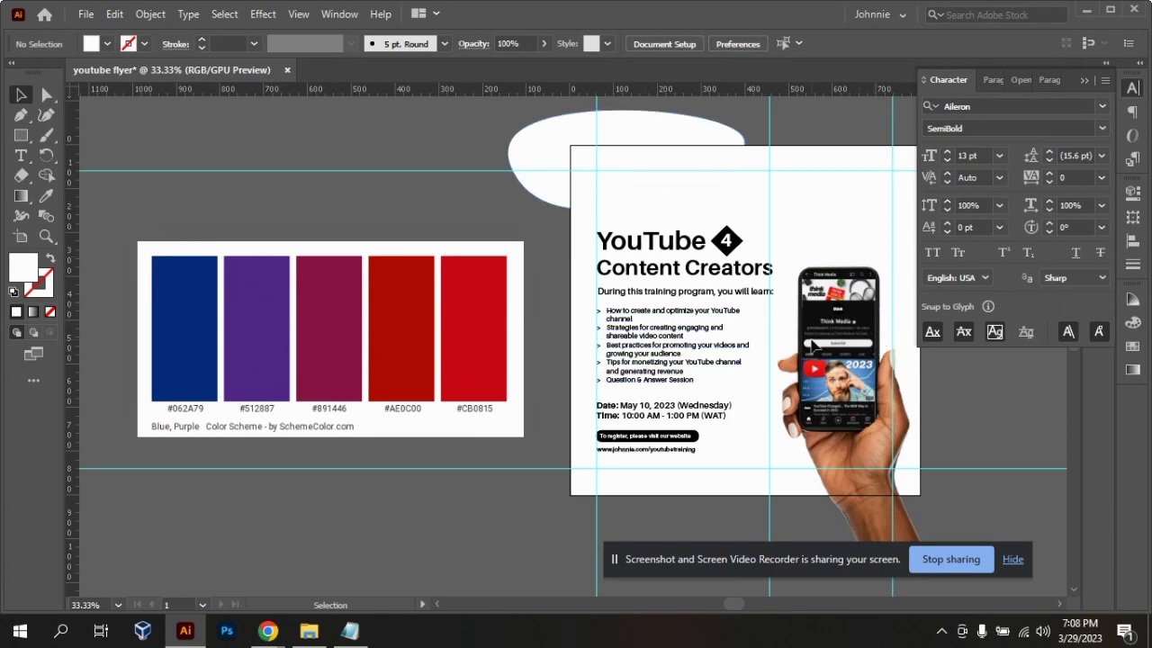
# - Fill the white curved shape with the dark red #AE0C00 sampled from the colour scheme image
pyautogui.click(599, 156)
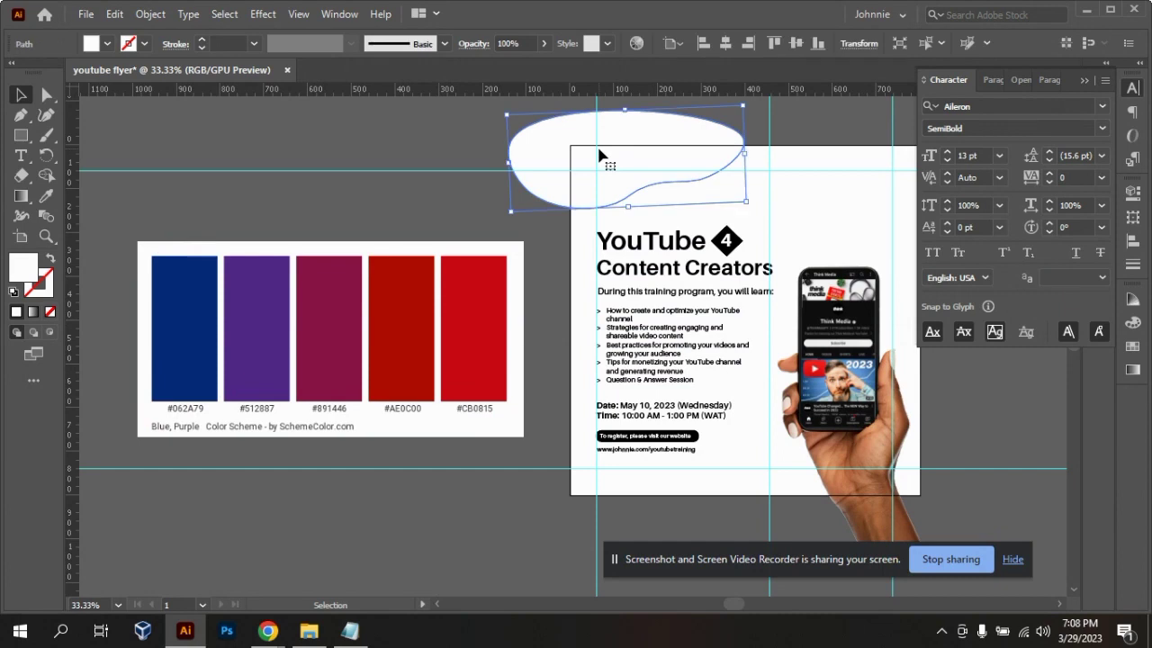
pyautogui.press('i')
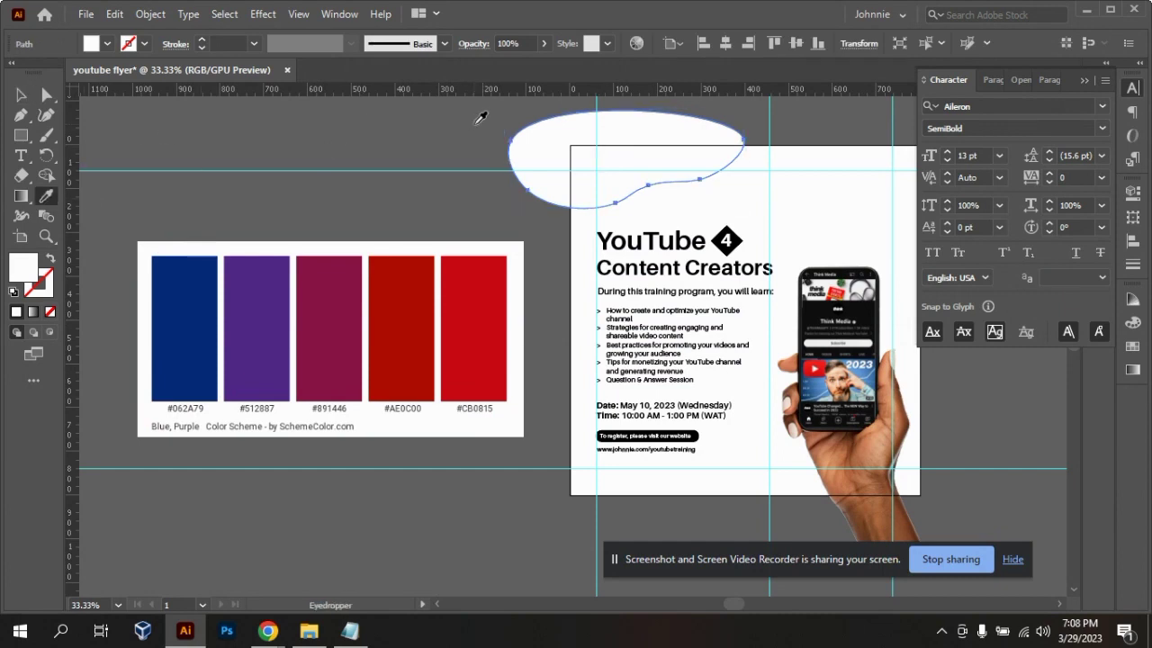
pyautogui.press('v')
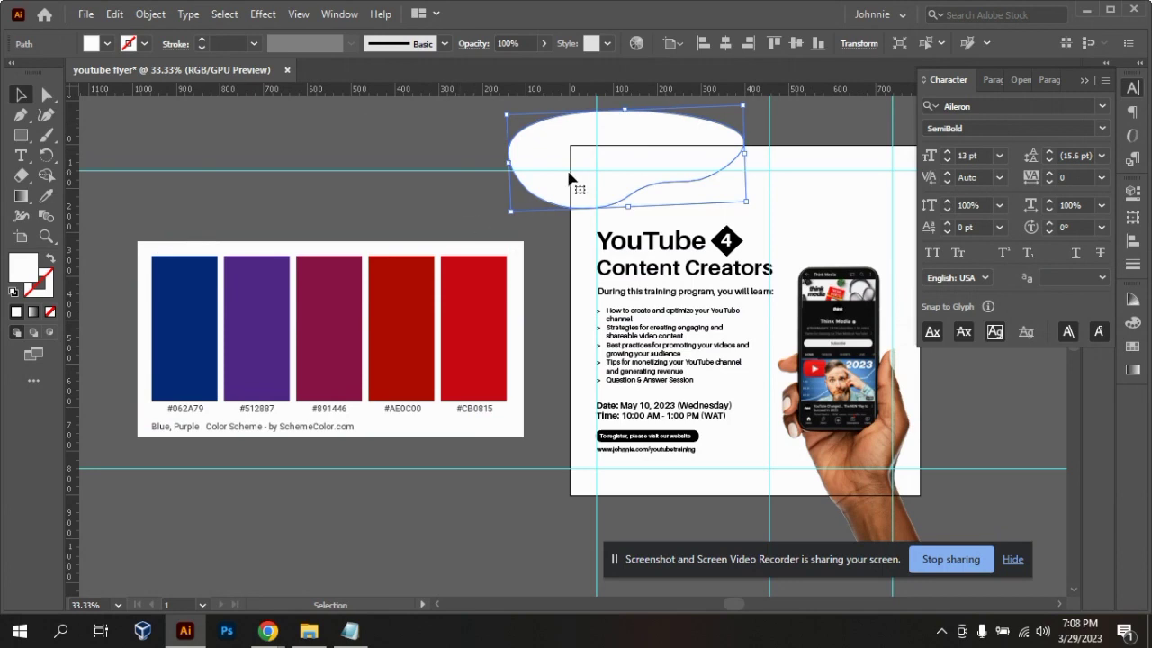
pyautogui.press('i')
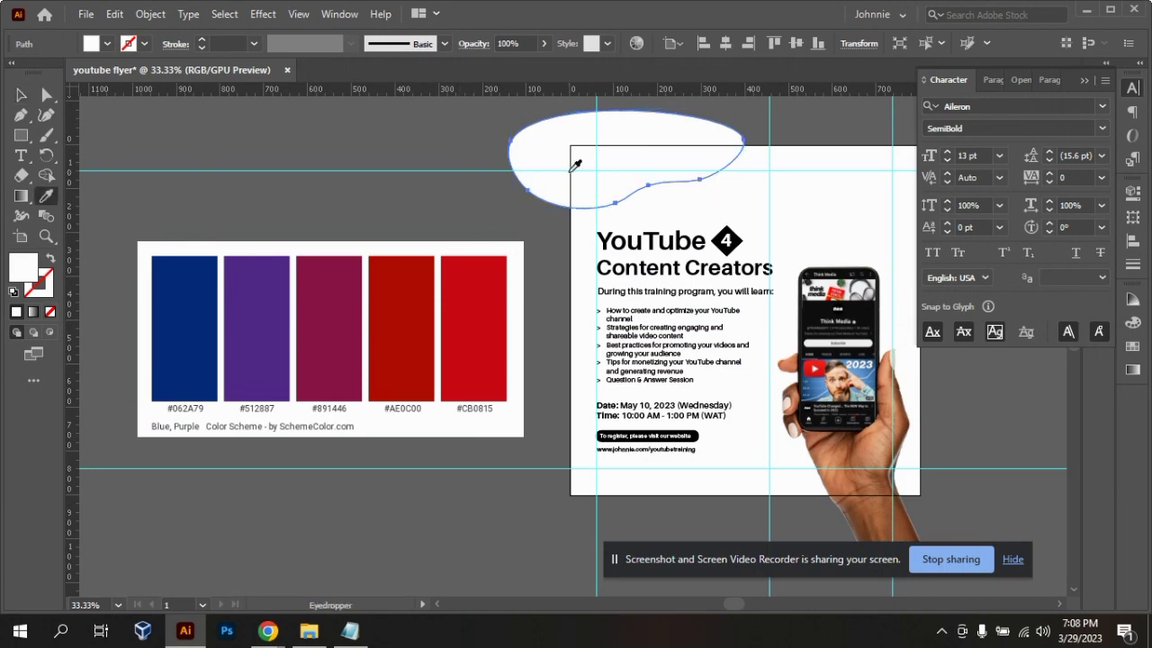
pyautogui.click(411, 301)
pyautogui.click(415, 286)
pyautogui.press('v')
pyautogui.click(21, 94)
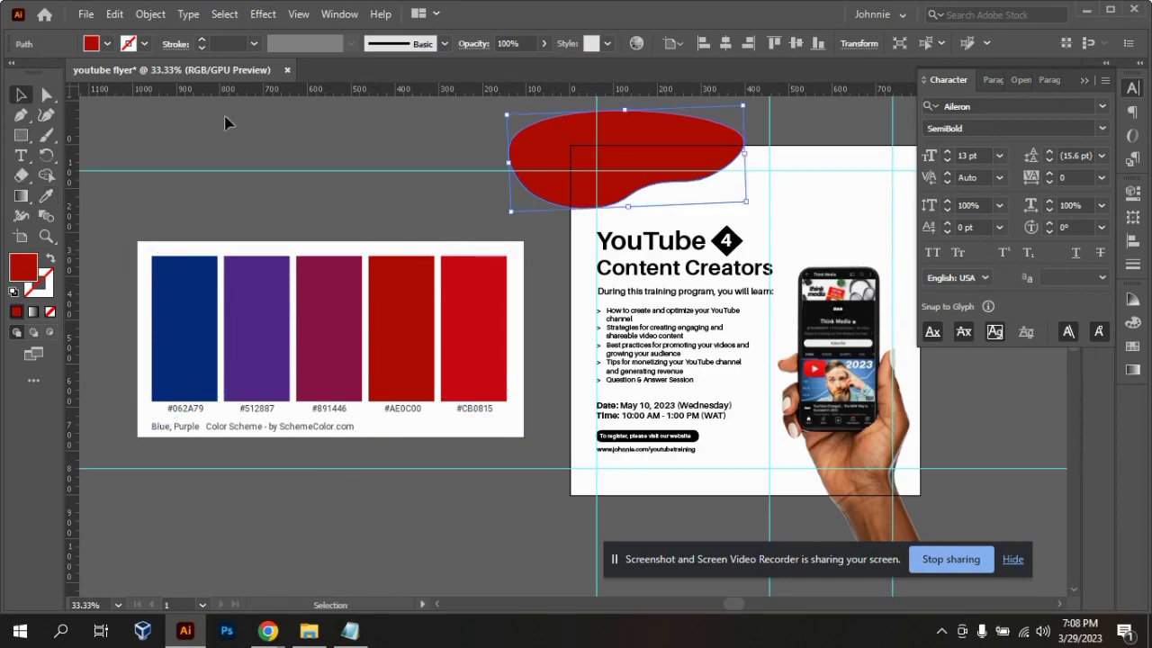
pyautogui.click(321, 145)
# - Duplicate the red curved shape about 18 px lower and fill the copy with the dark blue #062A79 from the palette
pyautogui.click(649, 152)
pyautogui.moveTo(648, 145); pyautogui.dragTo(644, 153)
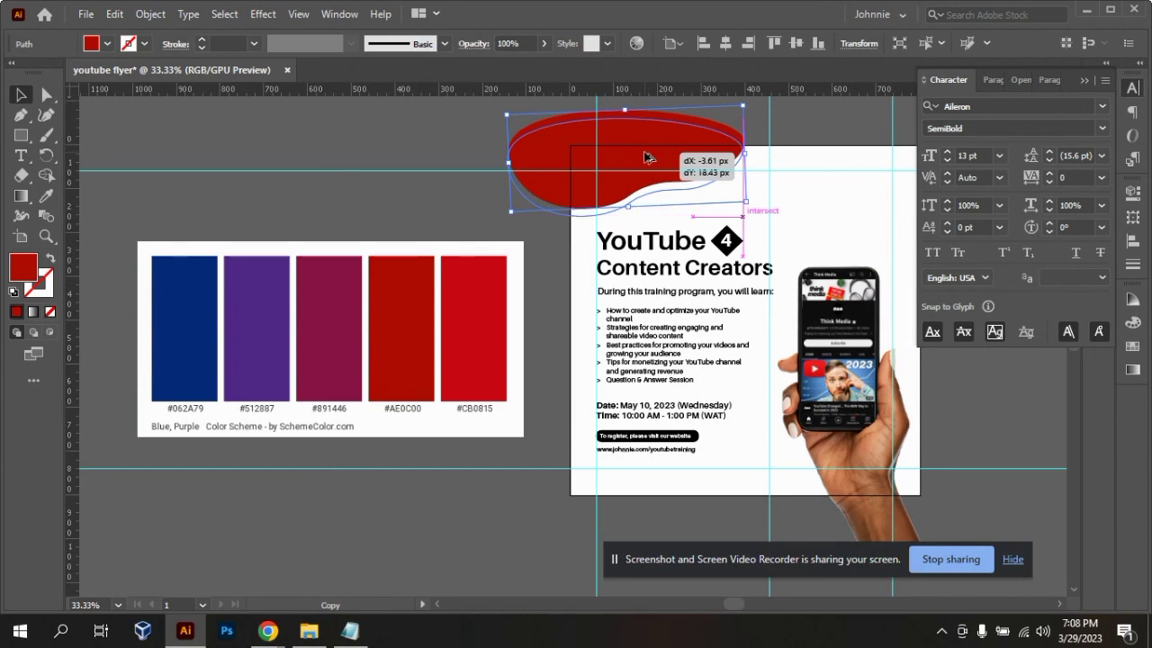
pyautogui.moveTo(645, 157); pyautogui.dragTo(647, 159)
pyautogui.press('i')
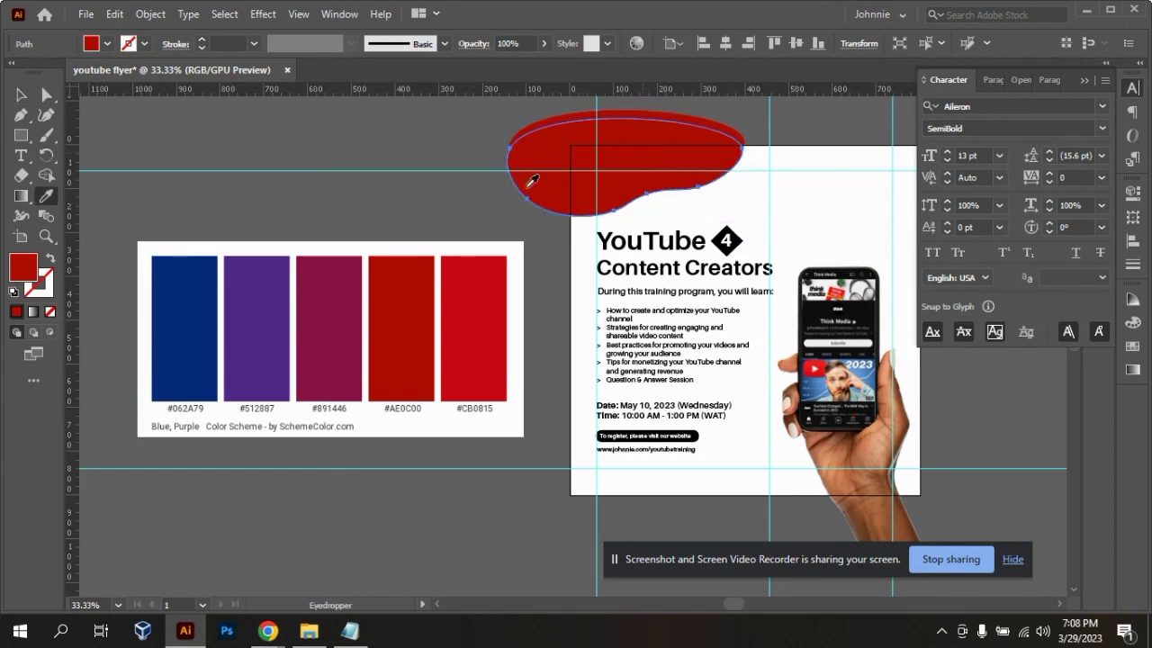
pyautogui.click(203, 282)
pyautogui.click(23, 97)
pyautogui.click(457, 174)
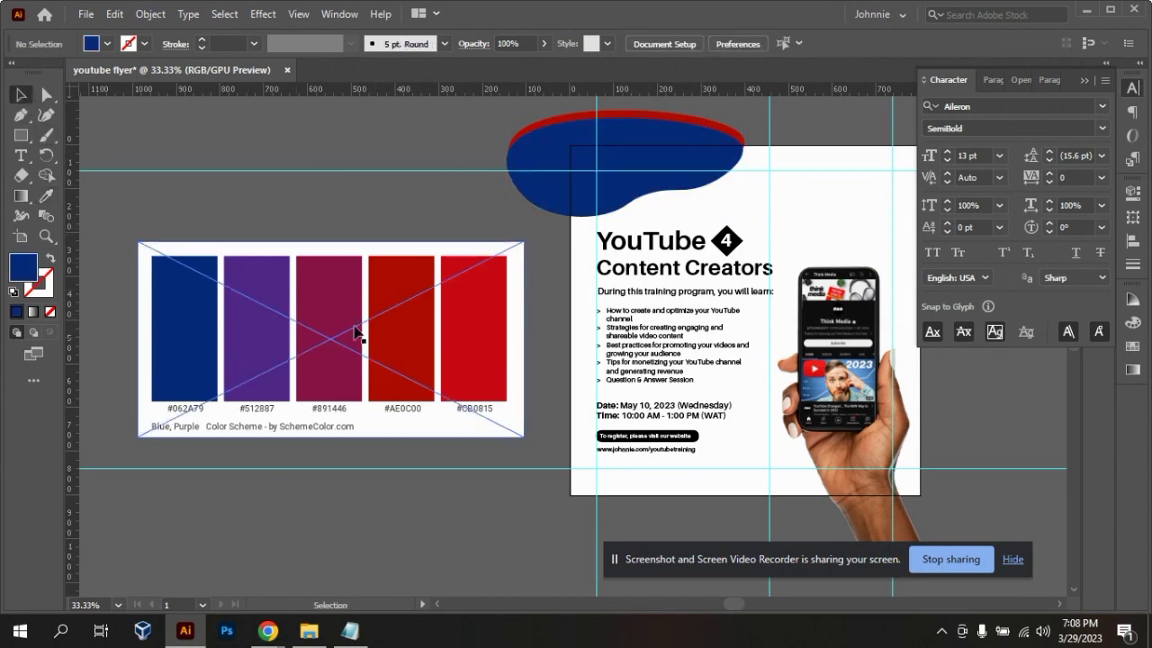
# - Send the blue curved shape behind the red one so it forms a border along the lower edge
pyautogui.click(564, 173)
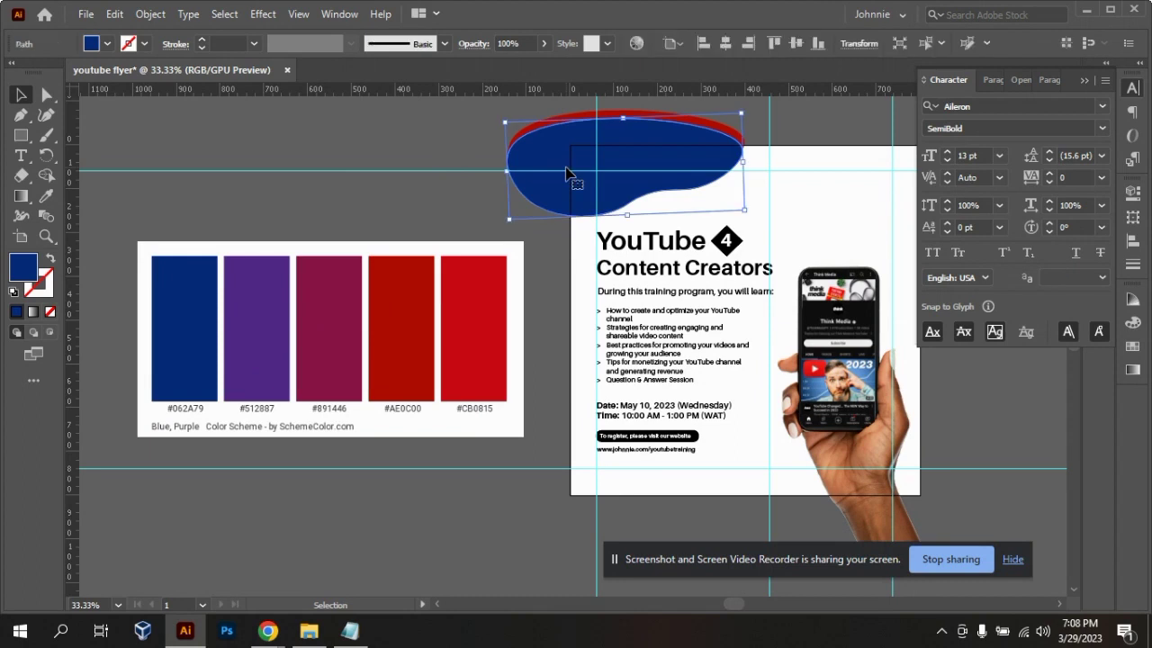
pyautogui.press('a')
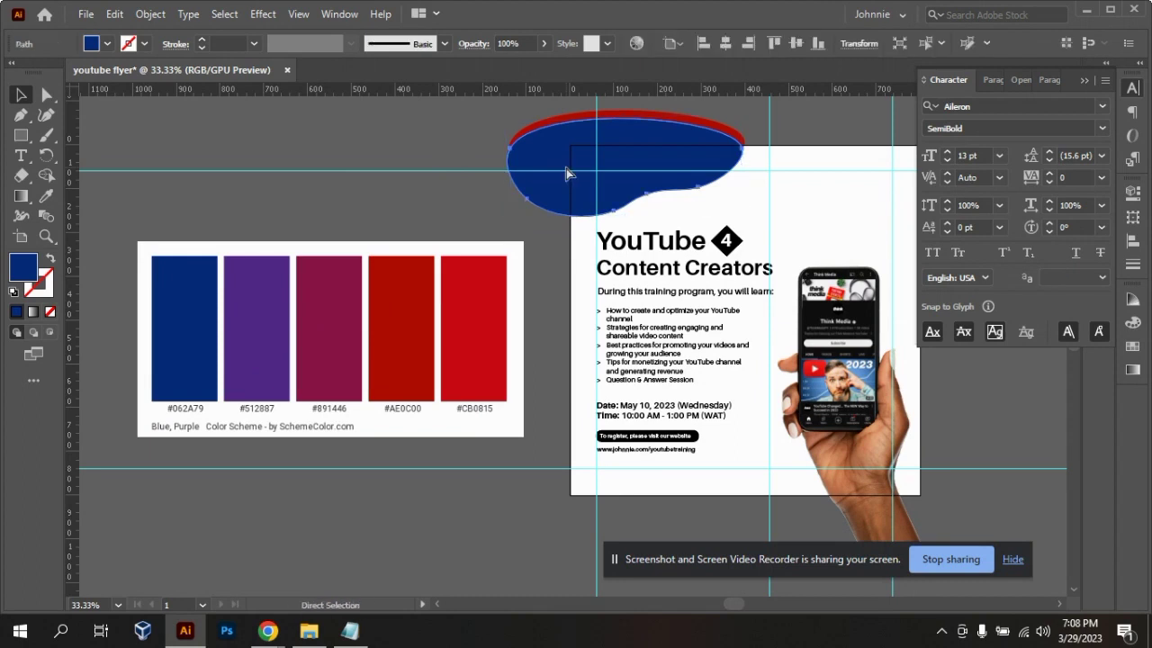
pyautogui.hotkey('ctrl', 'shift', '[')
pyautogui.press('v')
pyautogui.click(426, 185)
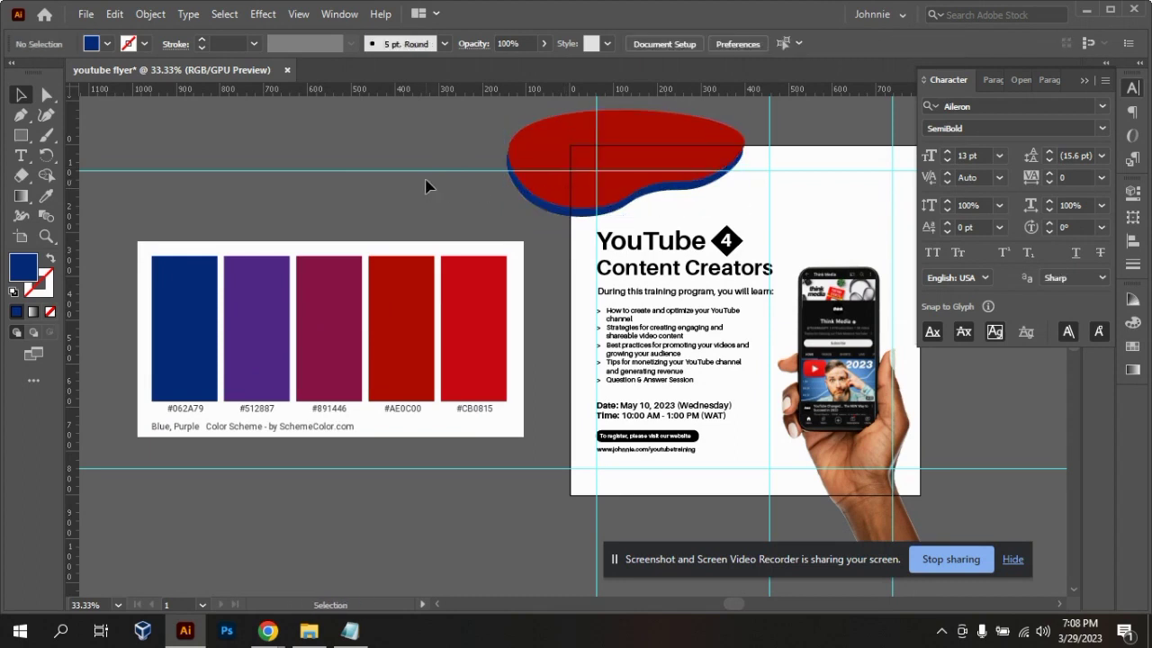
pyautogui.click(667, 177)
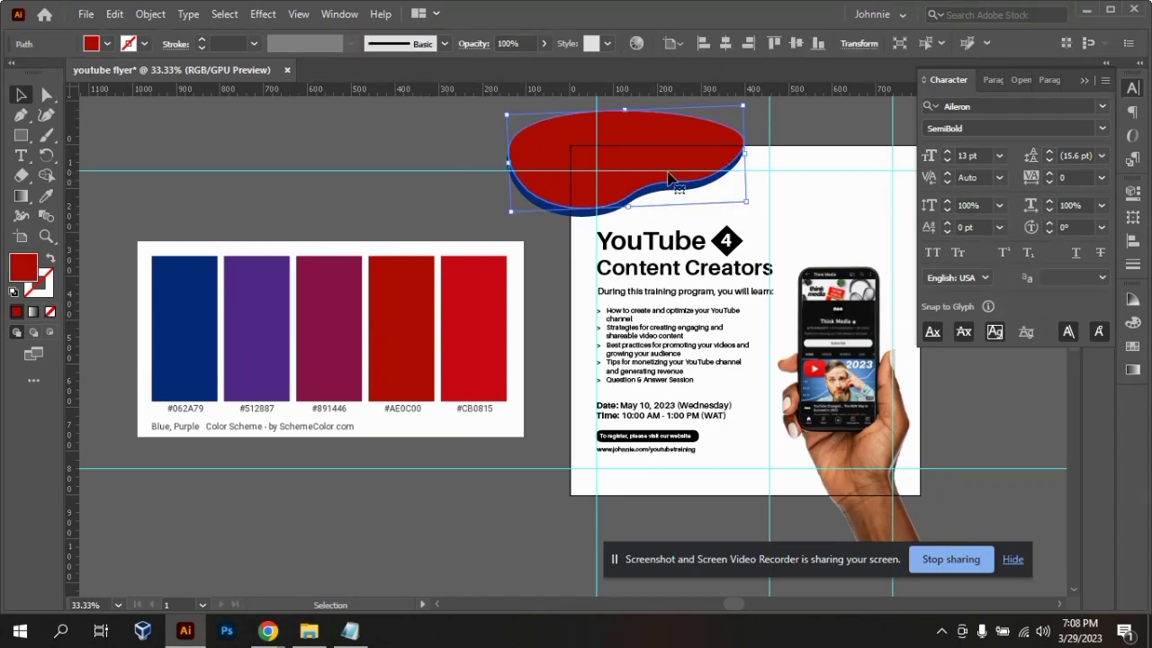
# - Resample the dark red #AE0C00 from the palette onto the upper curved shape
pyautogui.press('i')
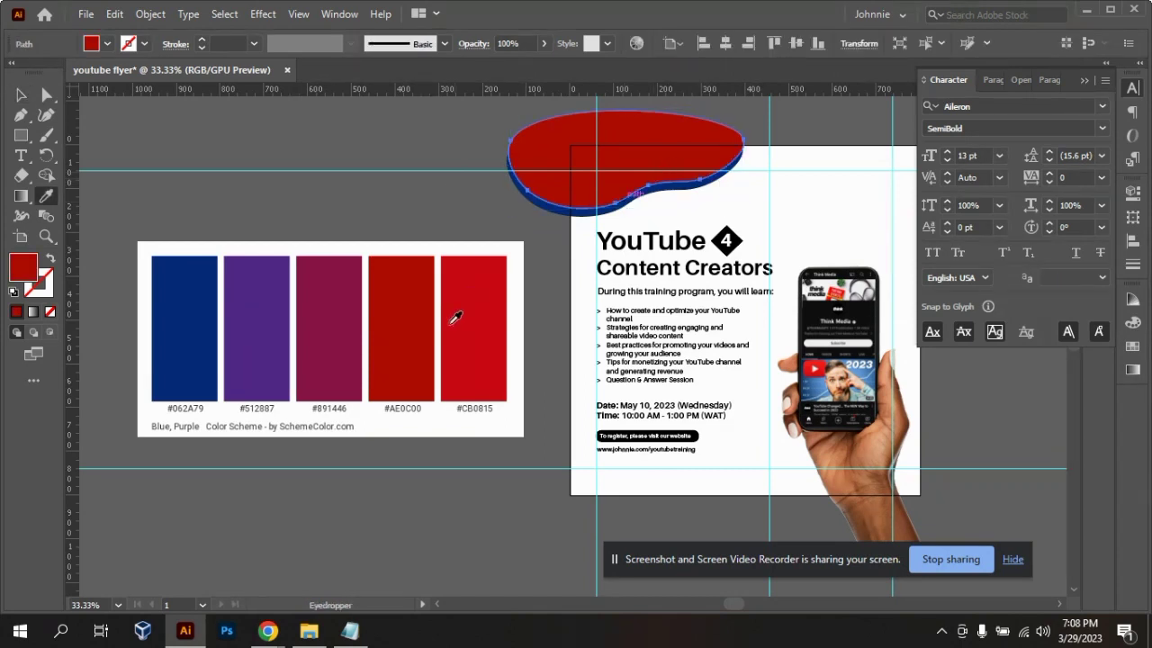
pyautogui.click(412, 312)
pyautogui.click(21, 97)
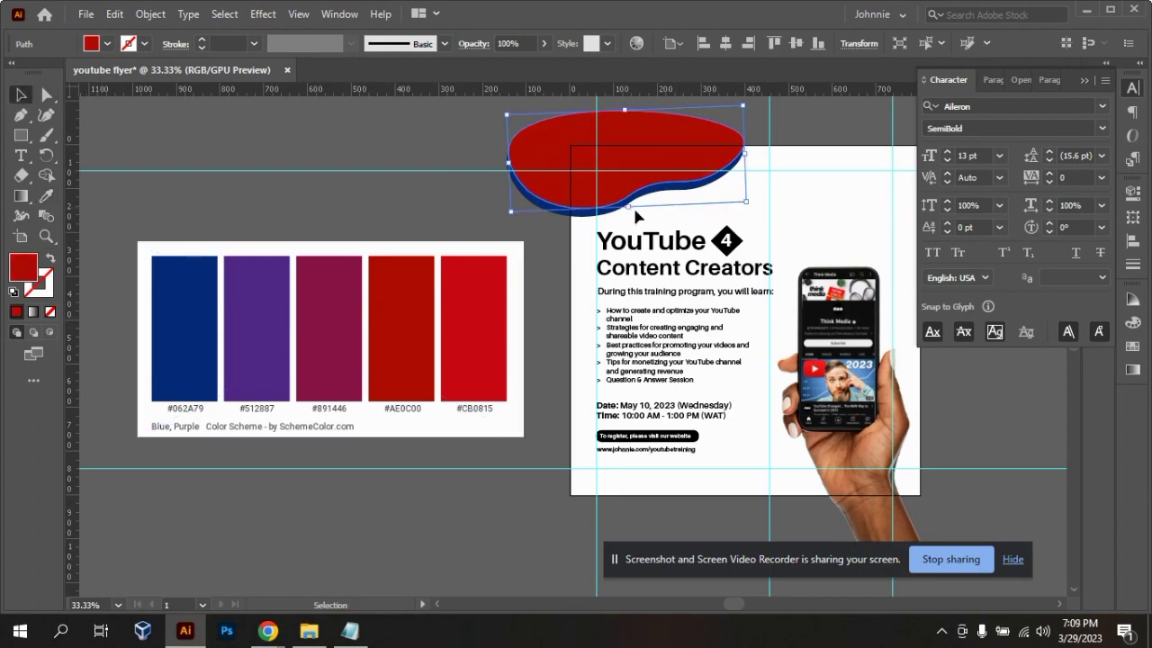
# - Try the purple #512887 on the lower curved shape and restore the dark blue #062A79 from the palette
pyautogui.click(608, 211)
pyautogui.press('i')
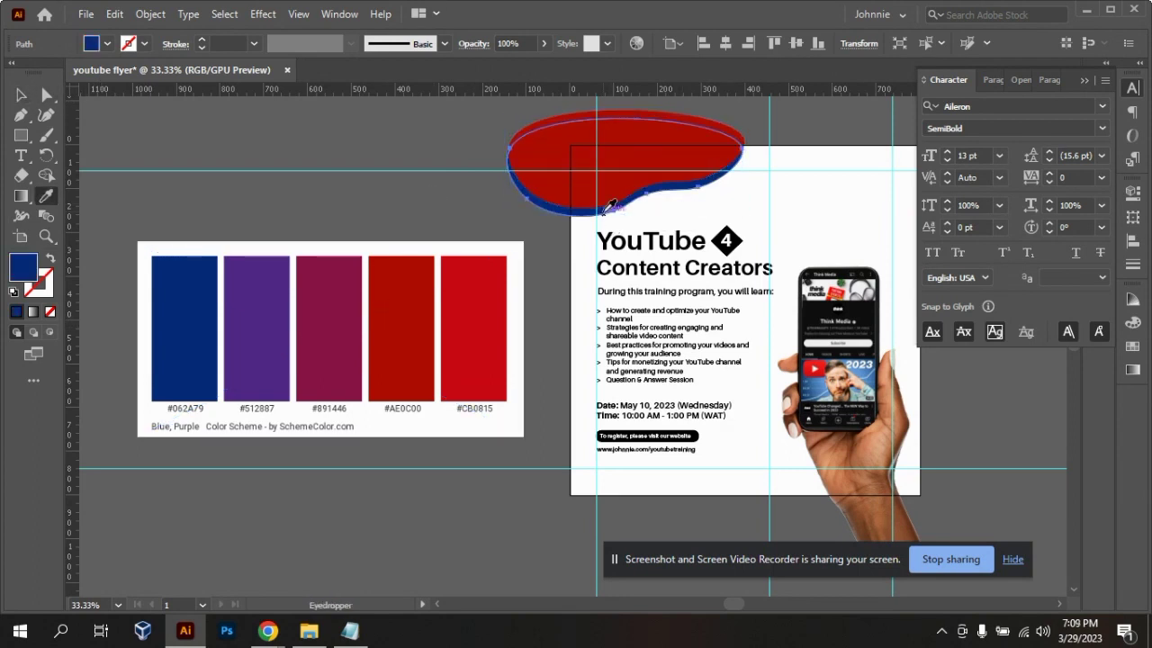
pyautogui.click(276, 324)
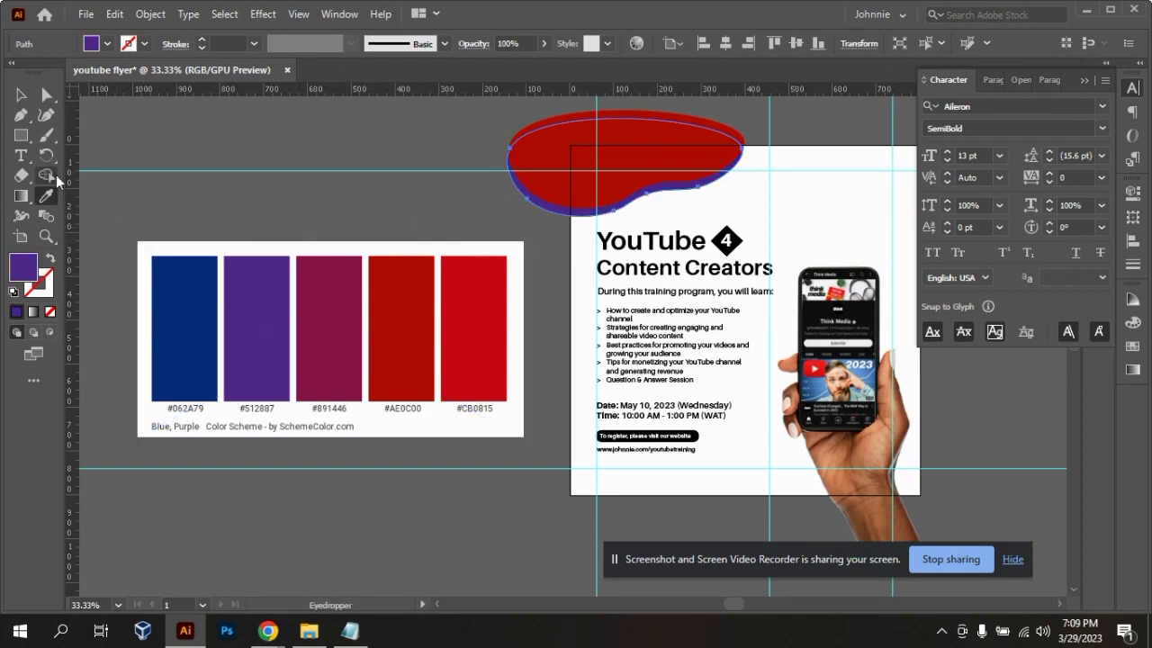
pyautogui.click(191, 311)
pyautogui.click(21, 95)
pyautogui.click(698, 153)
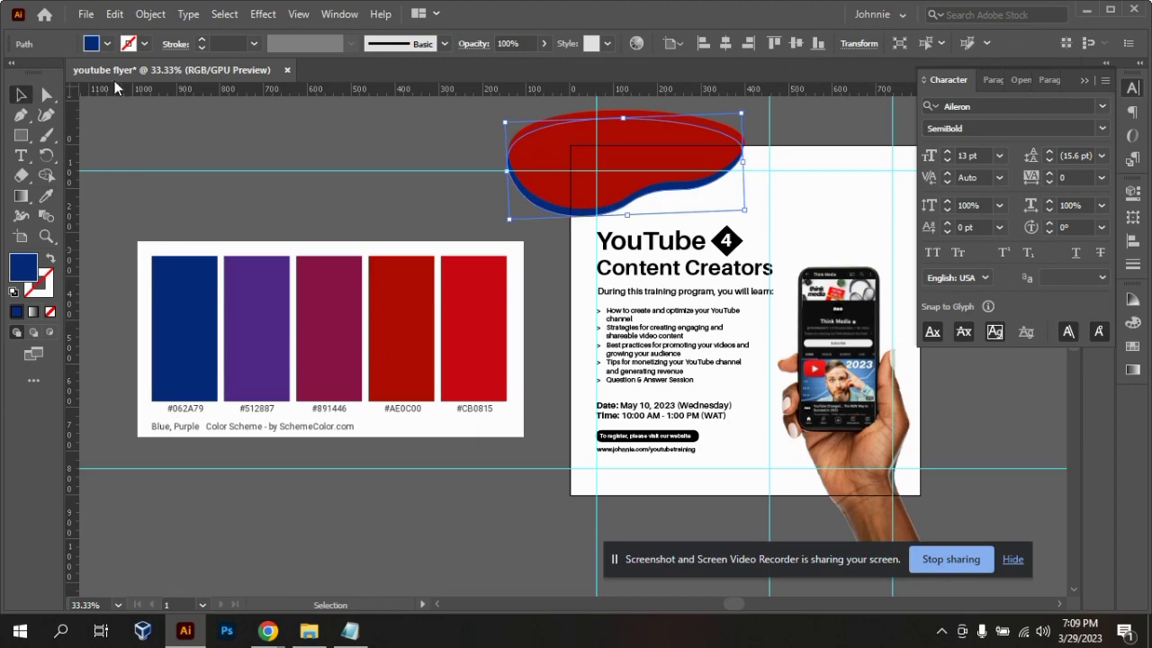
pyautogui.click(426, 175)
# - Examine the Color Guide harmony suggestions for the red curved shape
pyautogui.click(695, 162)
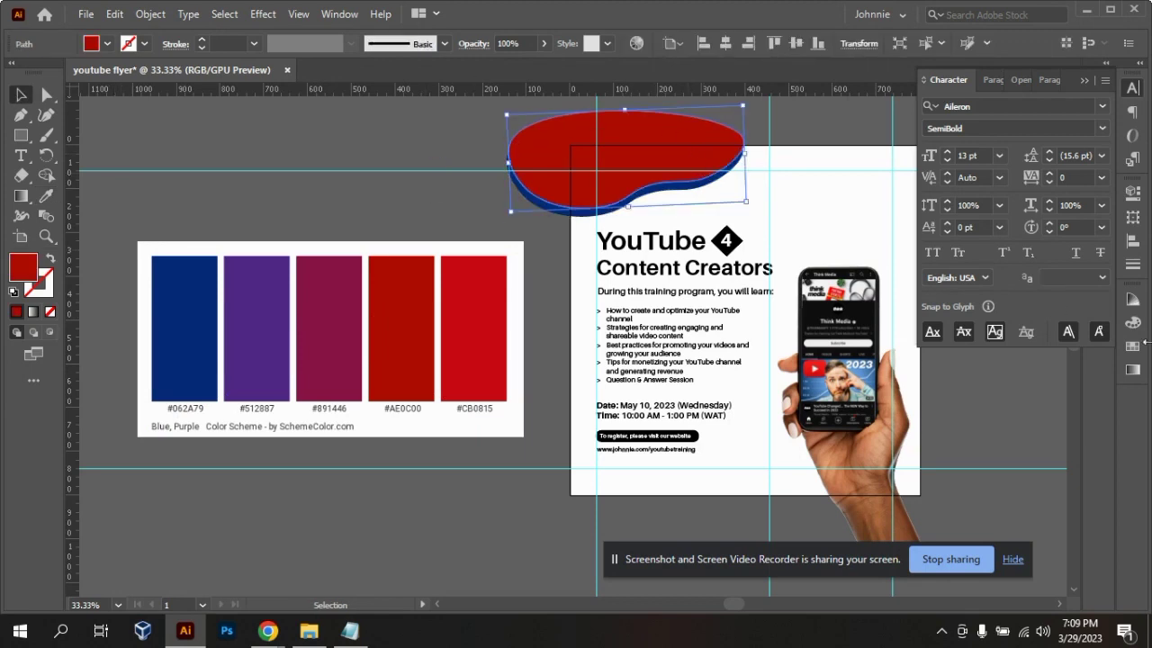
pyautogui.click(1133, 322)
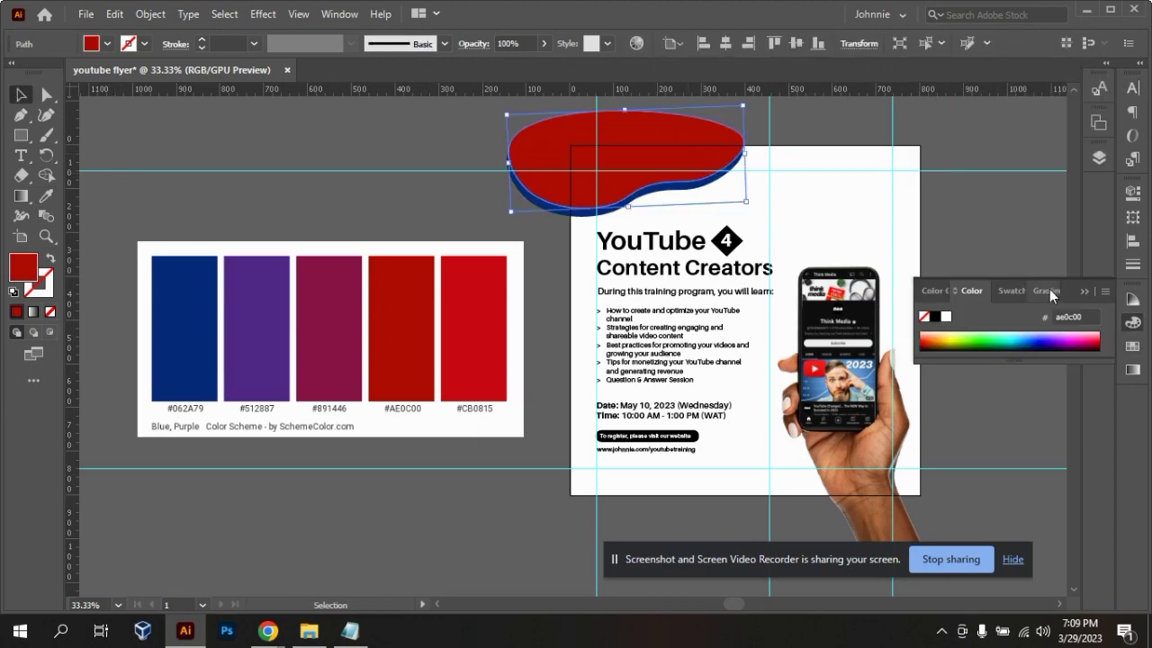
pyautogui.click(1135, 328)
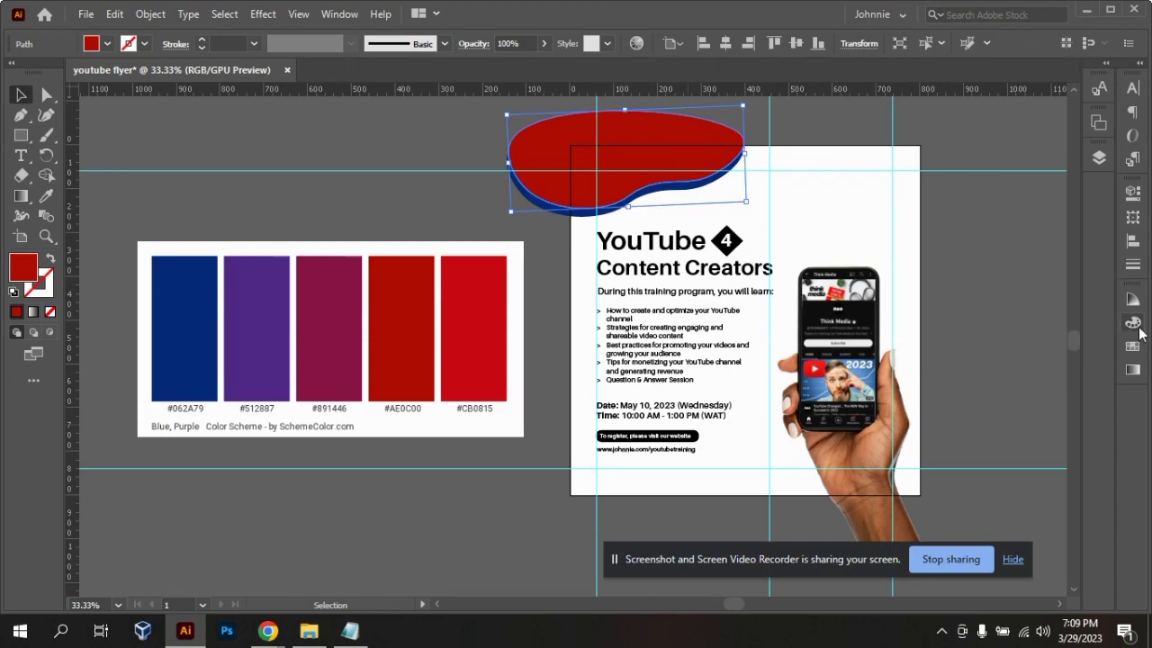
pyautogui.click(1137, 329)
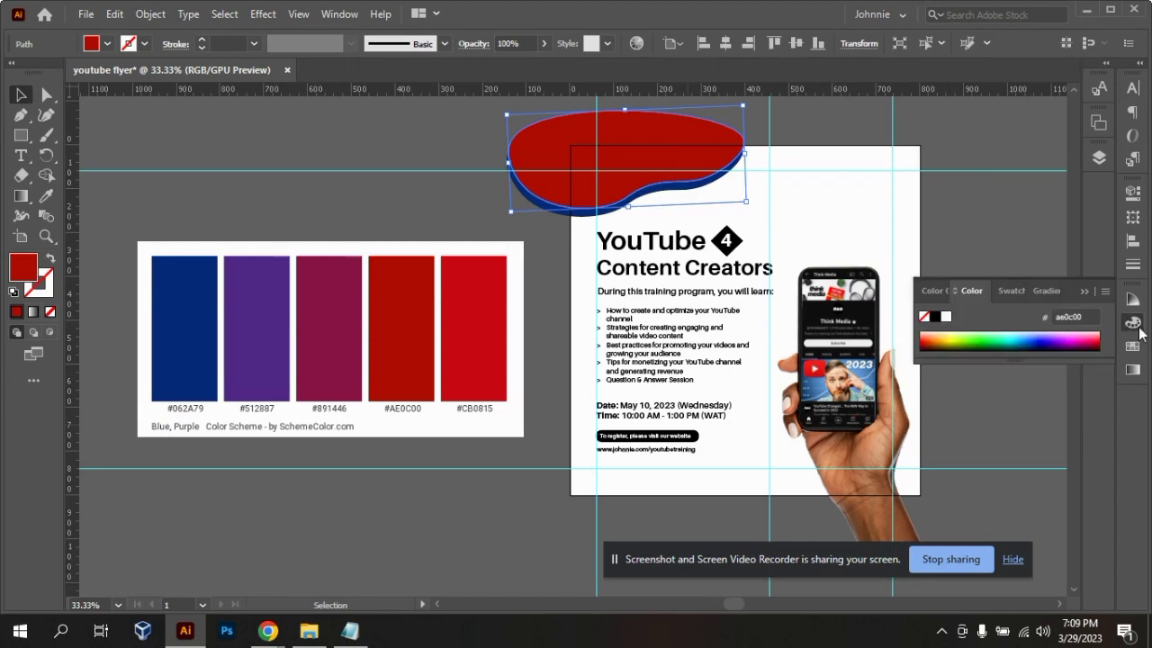
pyautogui.click(929, 292)
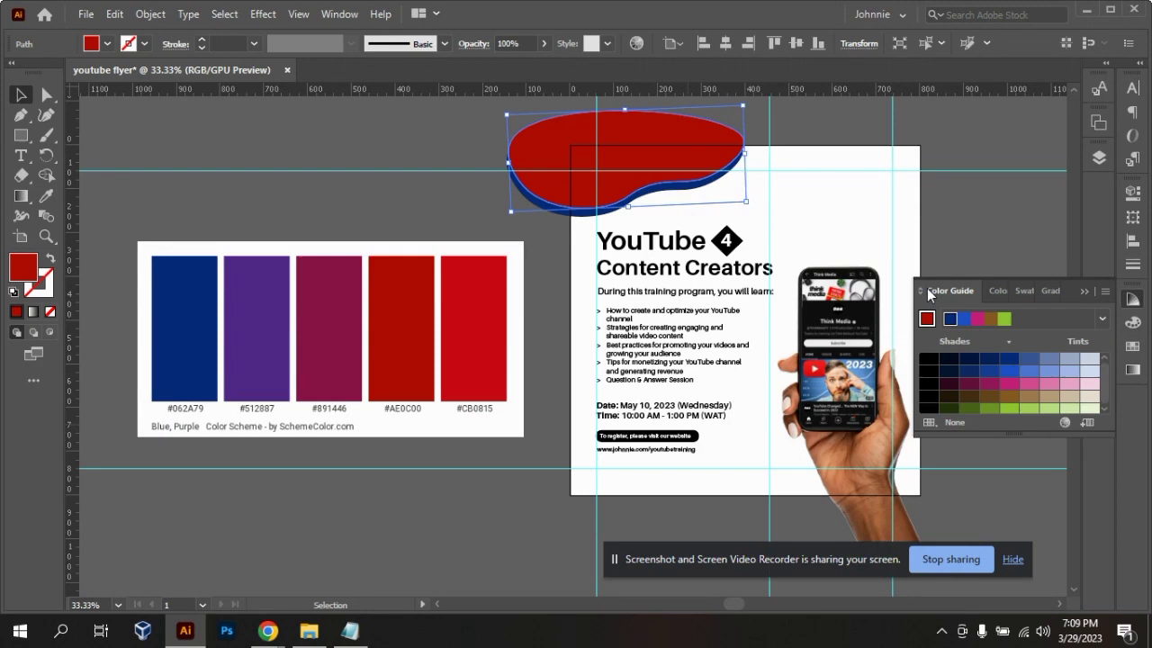
pyautogui.click(426, 198)
pyautogui.click(663, 147)
pyautogui.click(848, 147)
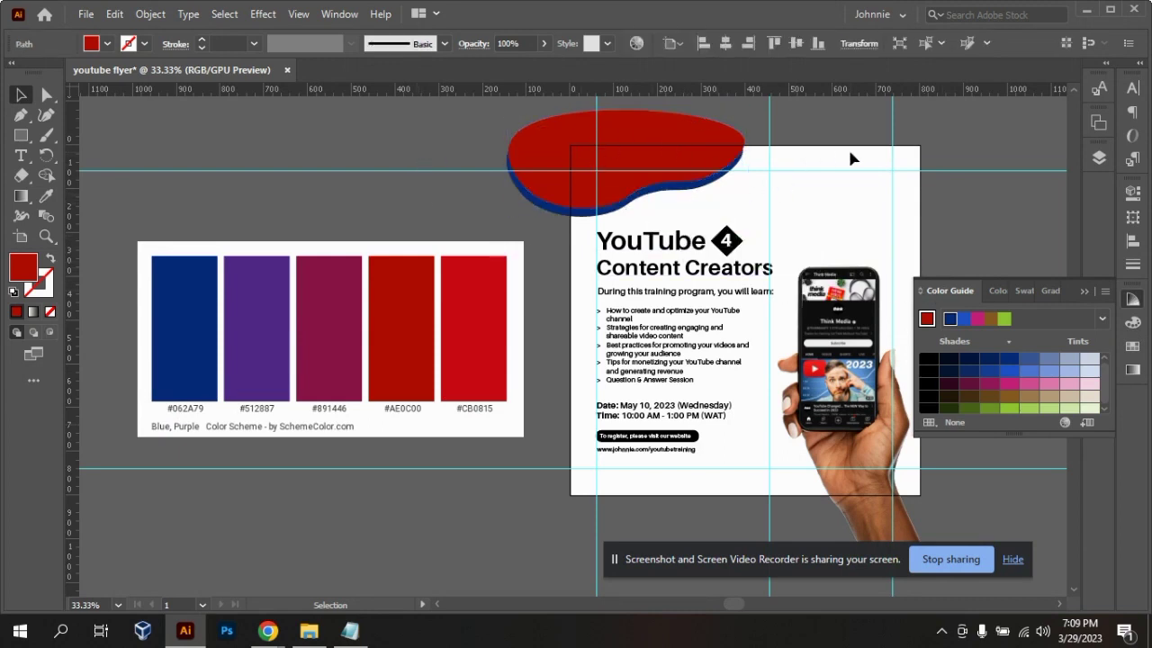
# - Try the dark blue and magenta Color Guide harmony colours on the red curved shape, undoing each fill
pyautogui.click(681, 167)
pyautogui.click(950, 319)
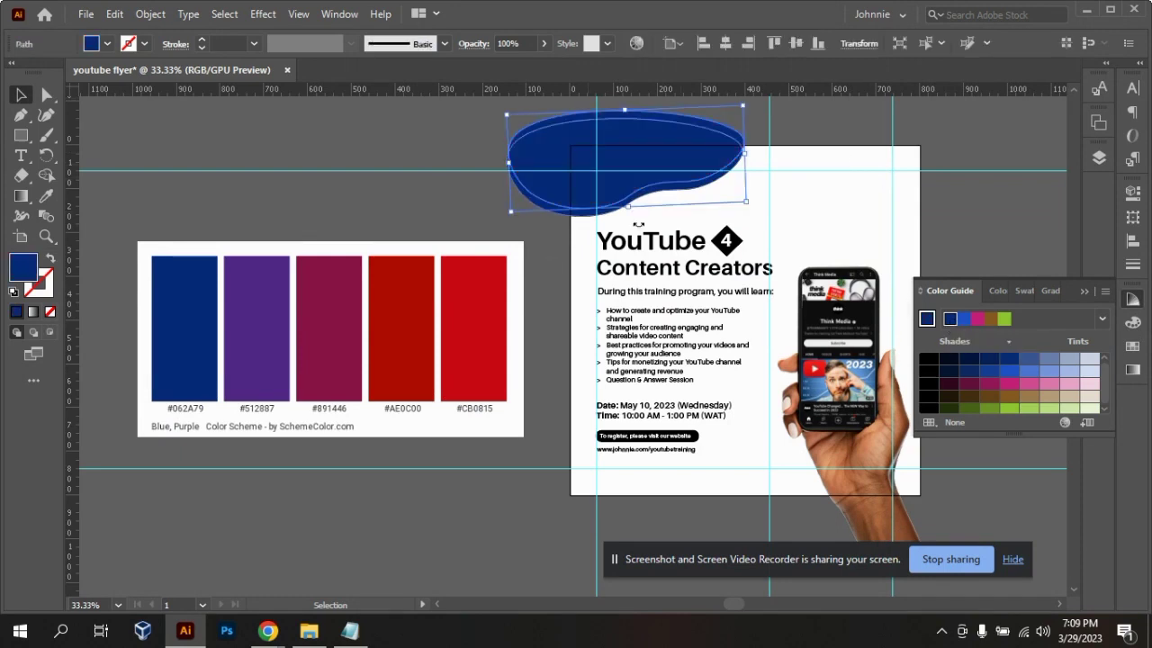
pyautogui.click(438, 193)
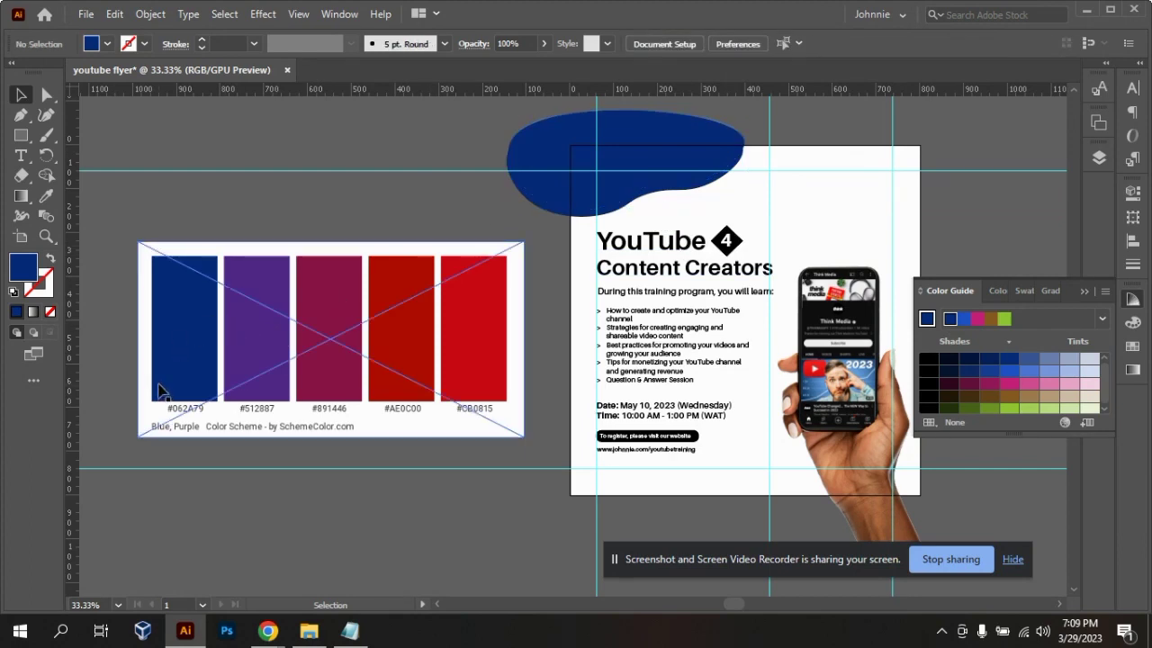
pyautogui.click(539, 180)
pyautogui.hotkey('ctrl', 'z')
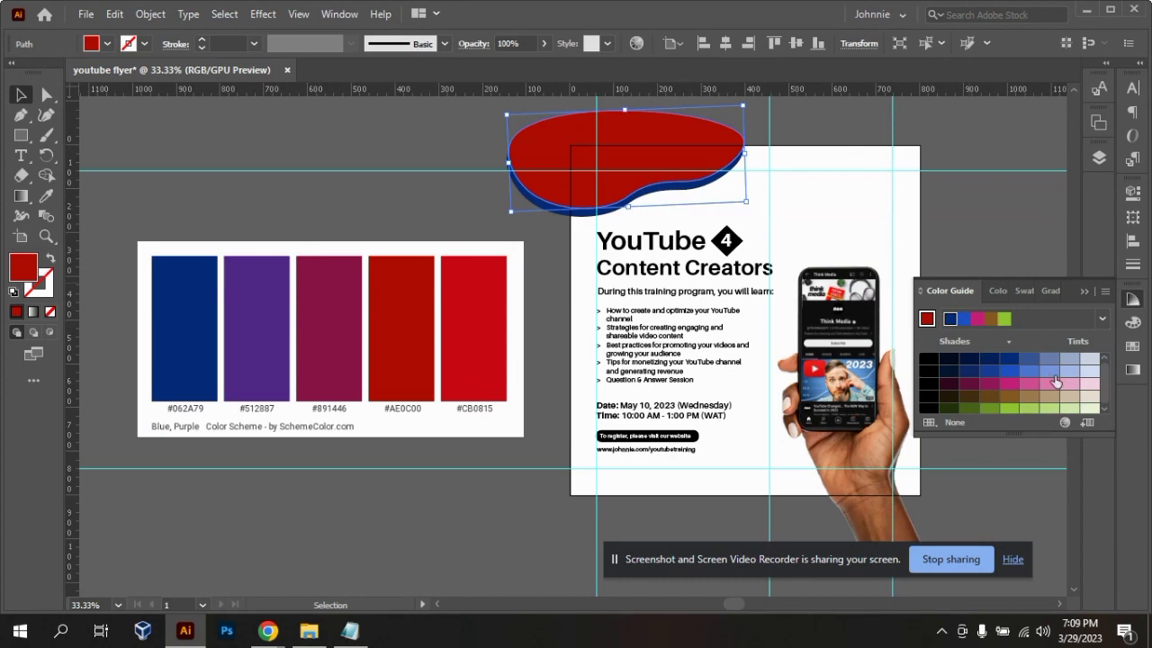
pyautogui.click(978, 319)
pyautogui.press('z')
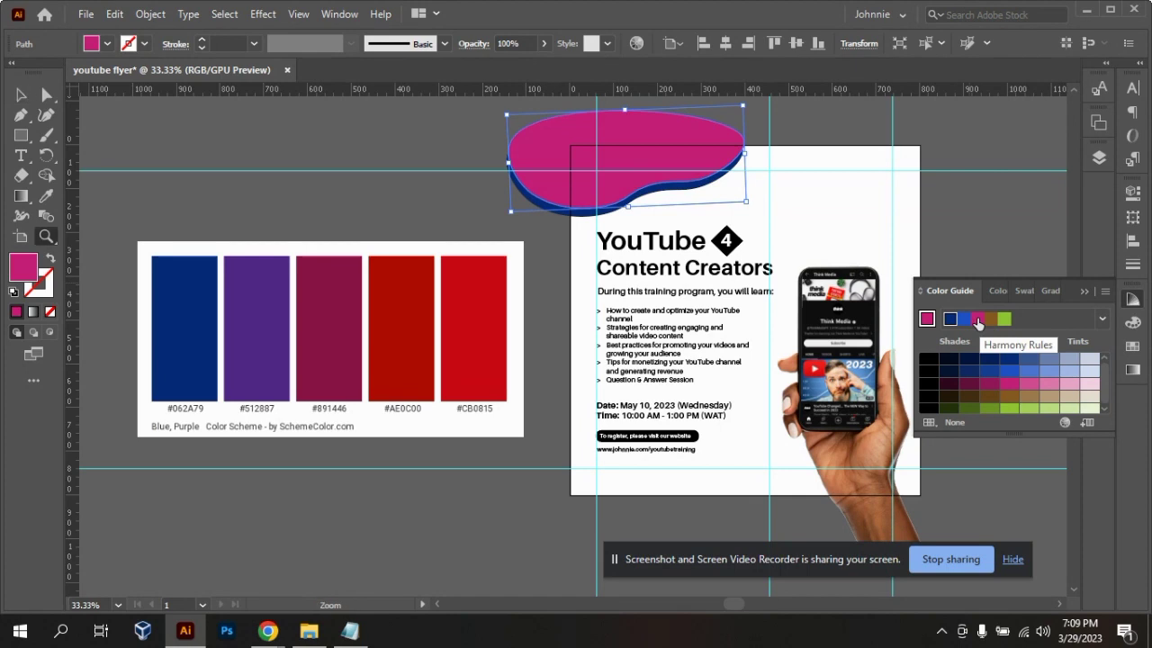
pyautogui.hotkey('ctrl', 'z')
pyautogui.click(813, 189)
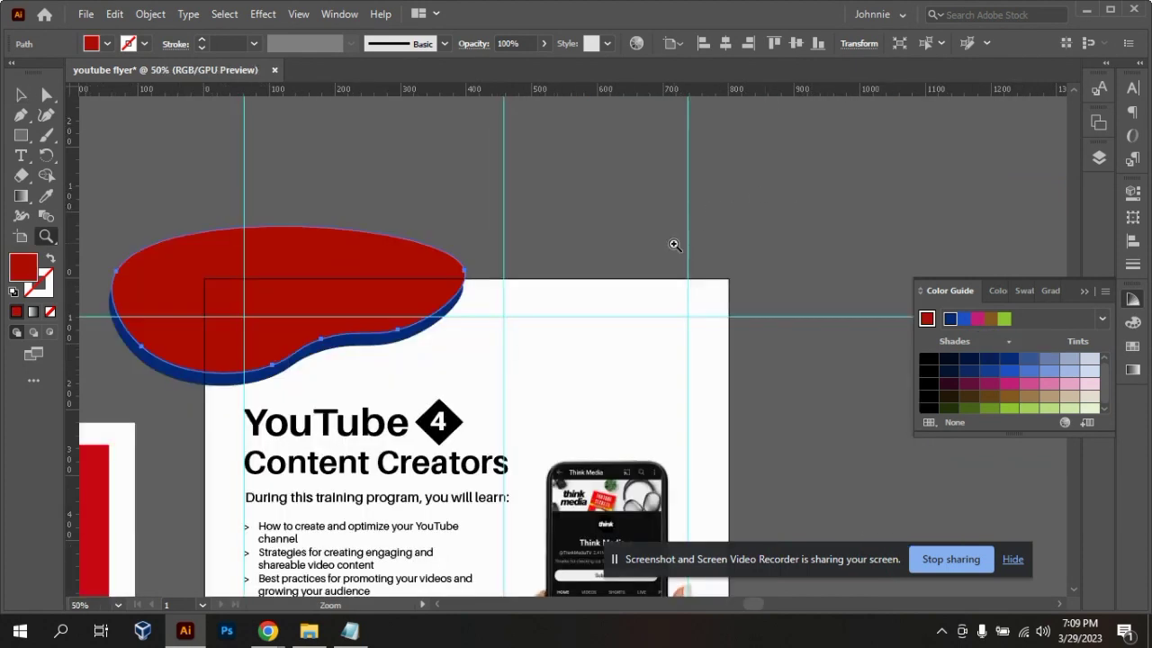
pyautogui.hotkey('ctrl', '-')
pyautogui.hotkey('ctrl', '-')
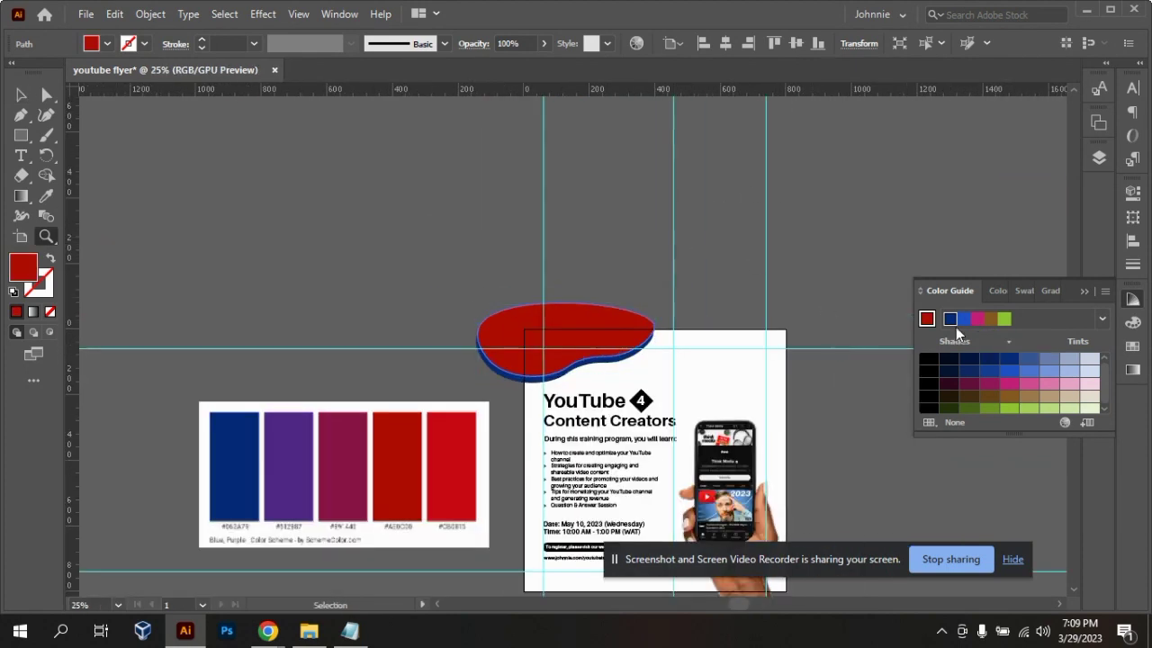
pyautogui.click(1085, 291)
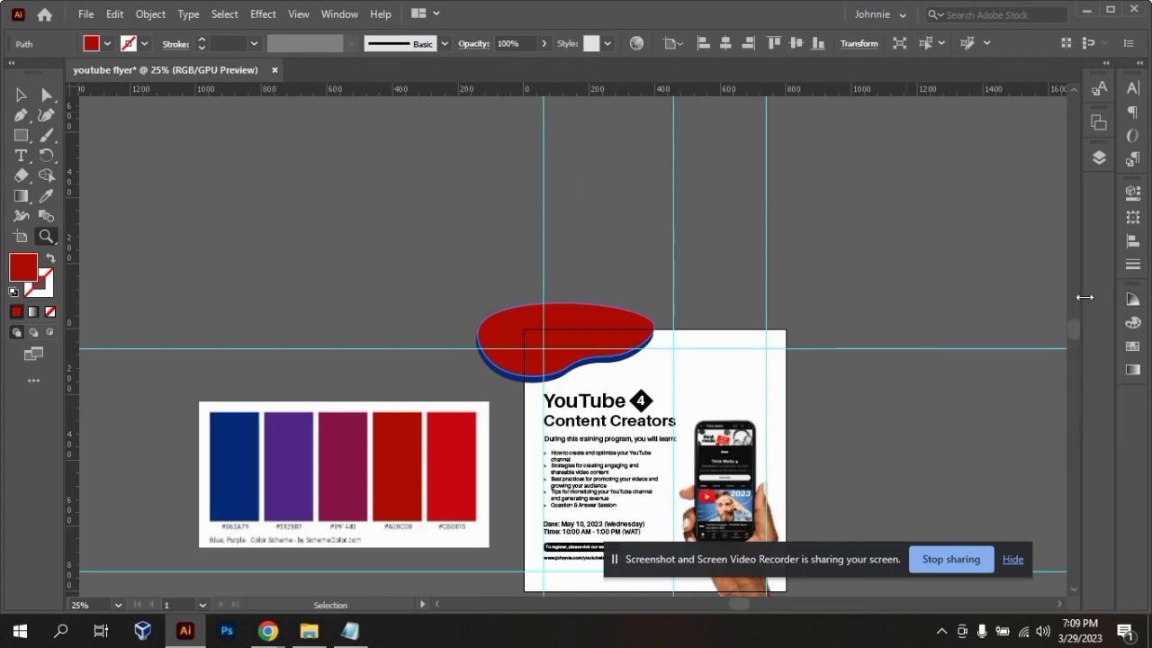
pyautogui.moveTo(1075, 343); pyautogui.dragTo(1073, 343)
pyautogui.hotkey('ctrl', '=')
pyautogui.hotkey('ctrl', '=')
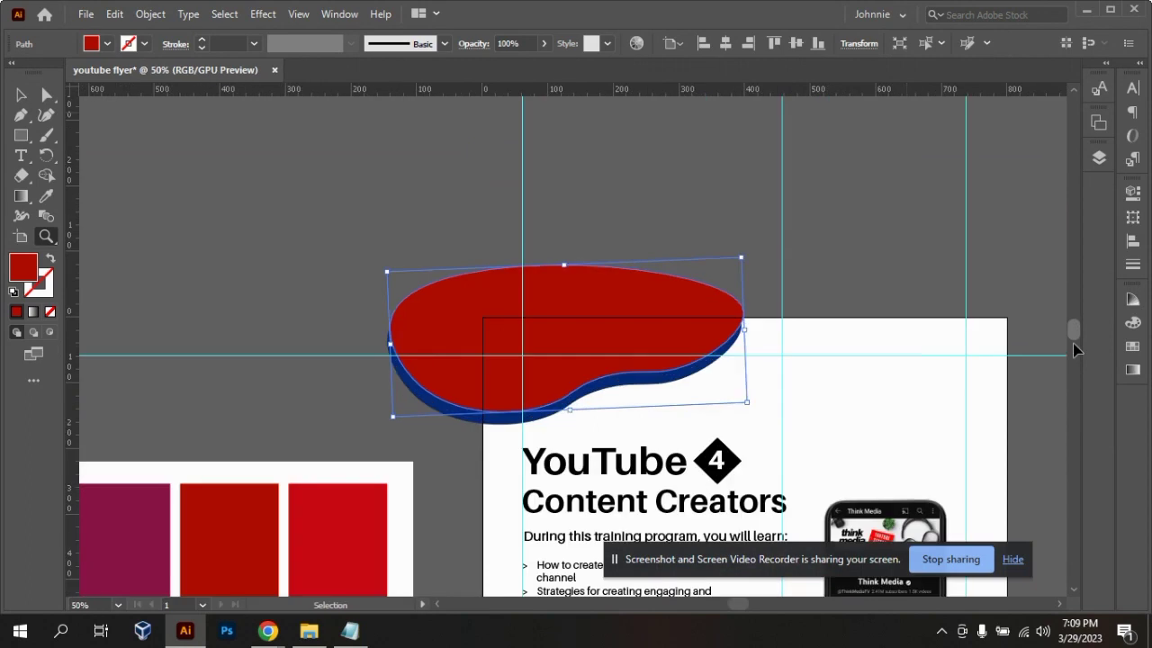
pyautogui.moveTo(1079, 340); pyautogui.dragTo(1078, 344)
pyautogui.click(1132, 322)
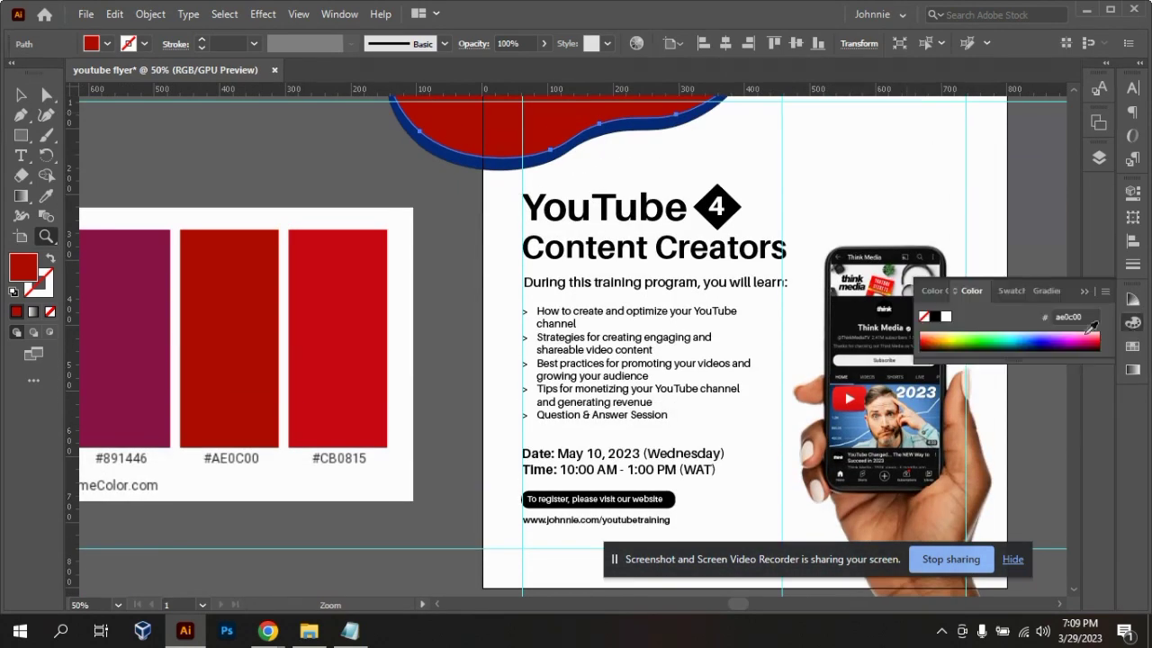
pyautogui.click(935, 293)
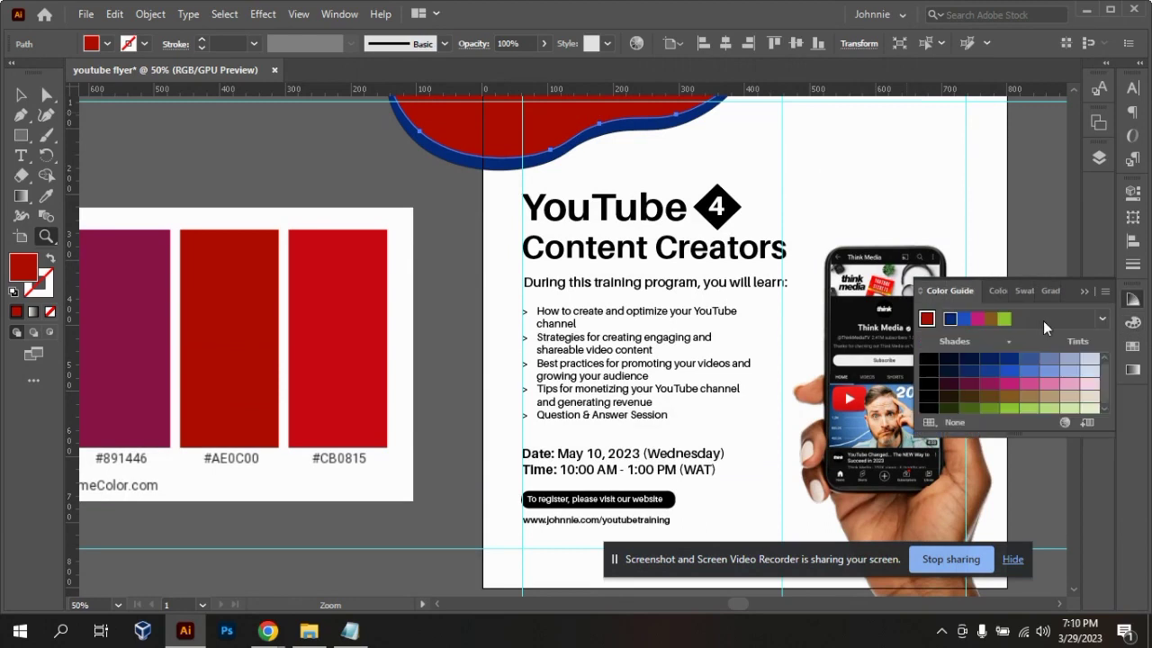
pyautogui.click(1084, 293)
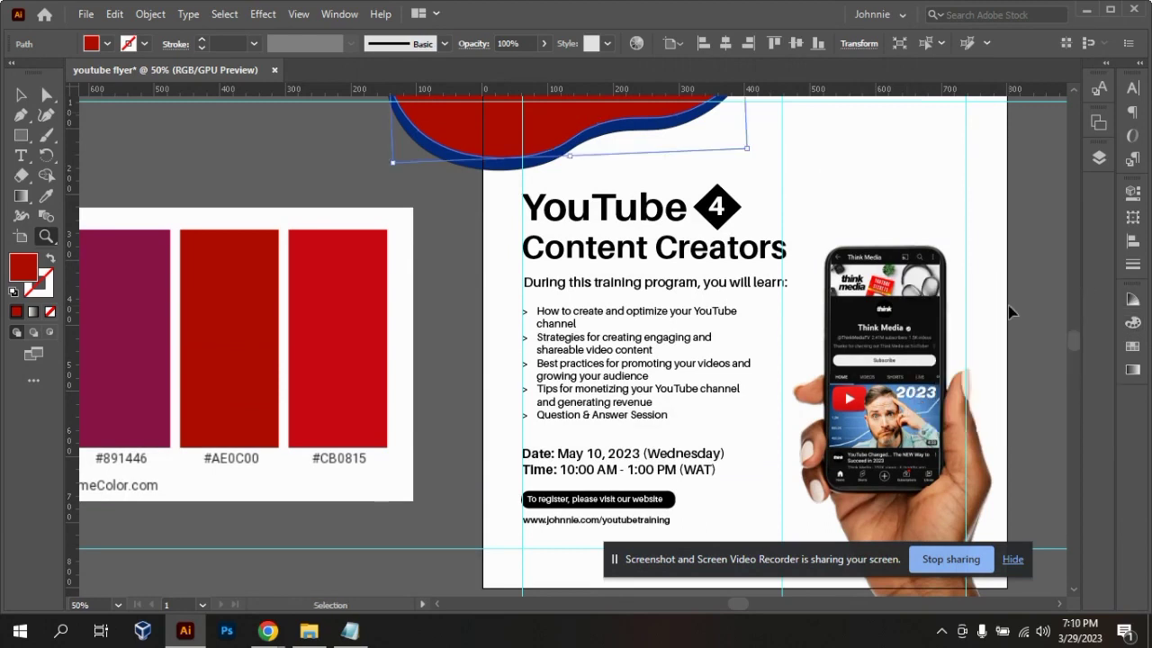
# - Shift the blue curved shape about 27 px left so it extends past the red shape's left edge
pyautogui.hotkey('ctrl', '-')
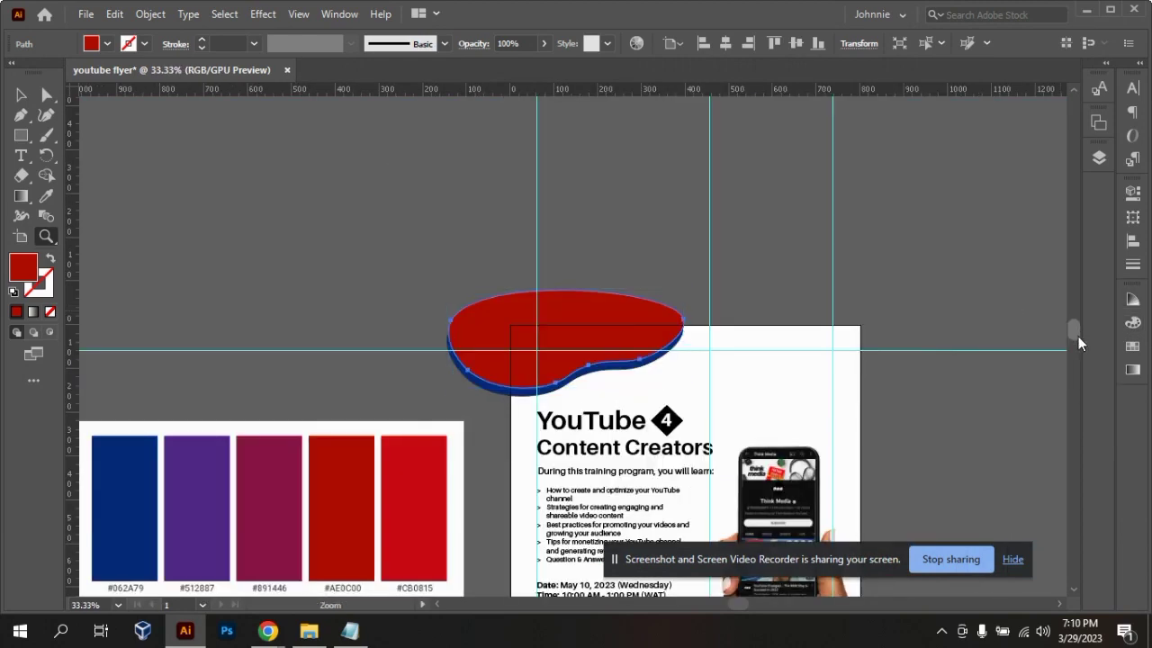
pyautogui.scroll(-3, 1078, 336)
pyautogui.click(950, 342)
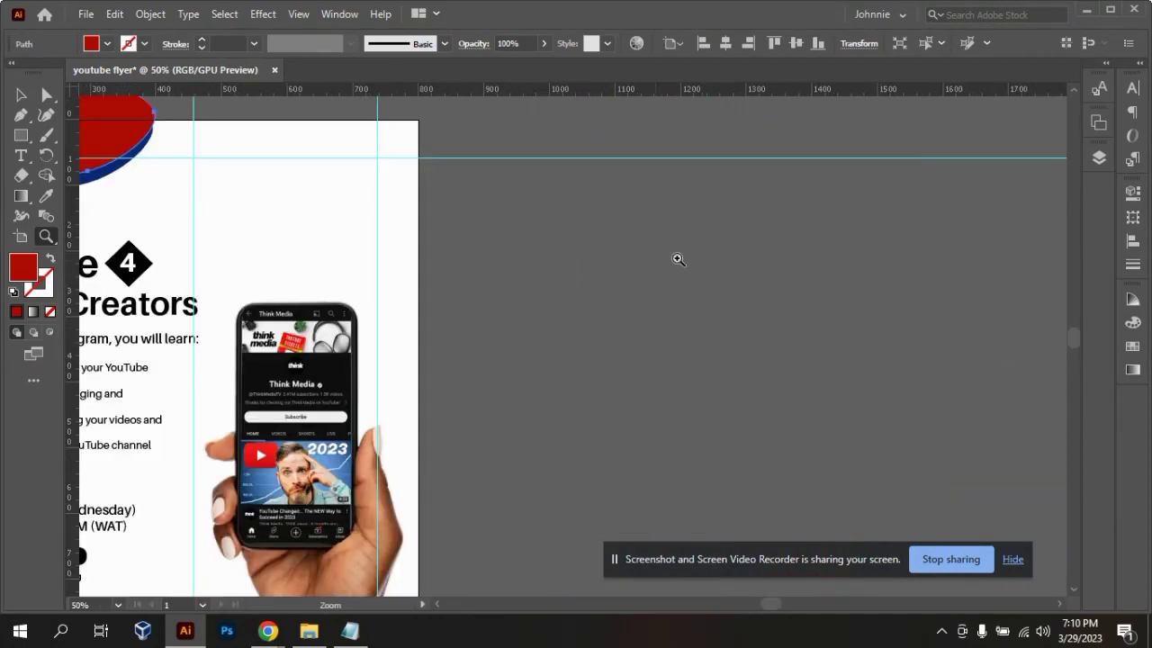
pyautogui.moveTo(769, 605); pyautogui.dragTo(737, 603)
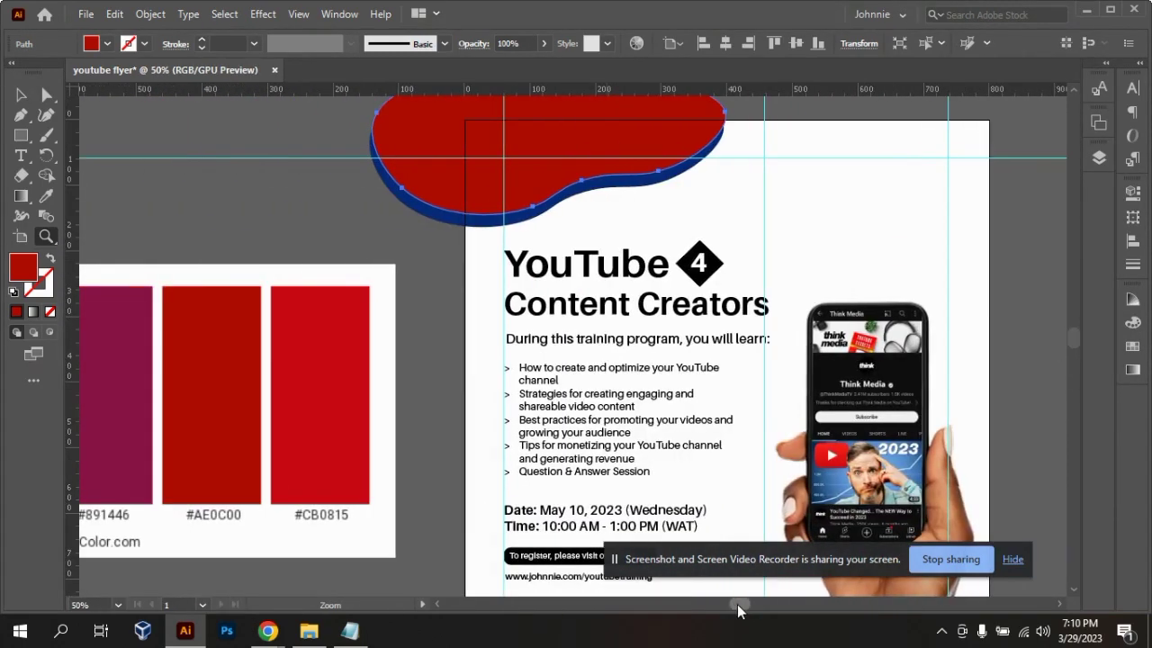
pyautogui.click(21, 94)
pyautogui.click(382, 200)
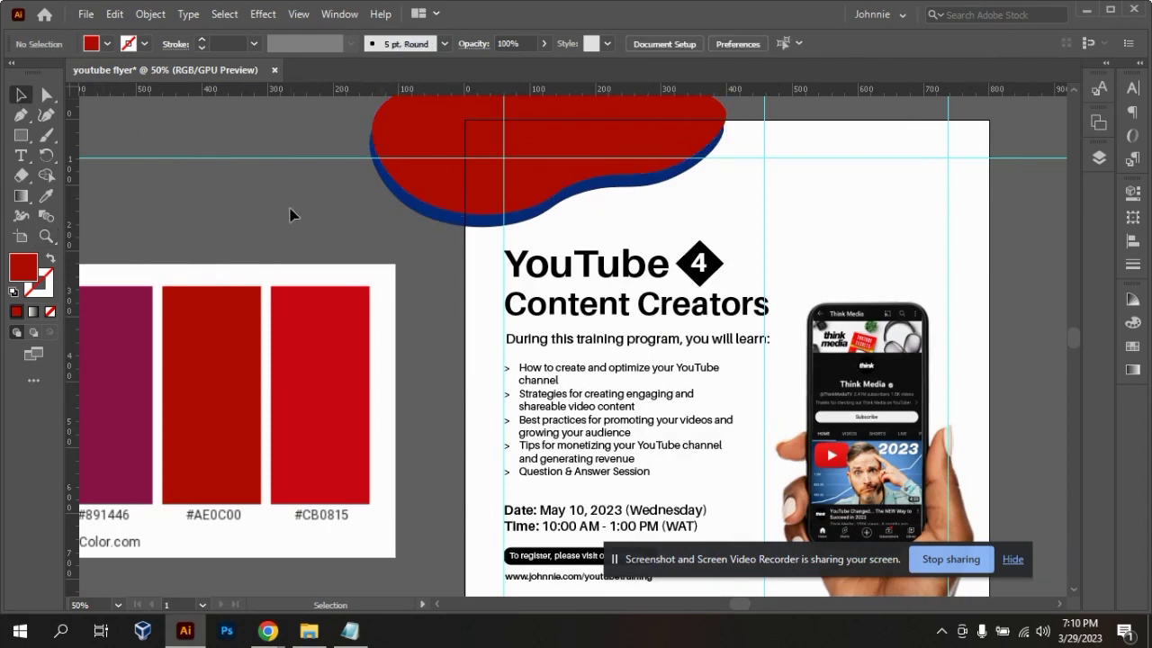
pyautogui.moveTo(433, 222); pyautogui.dragTo(436, 227)
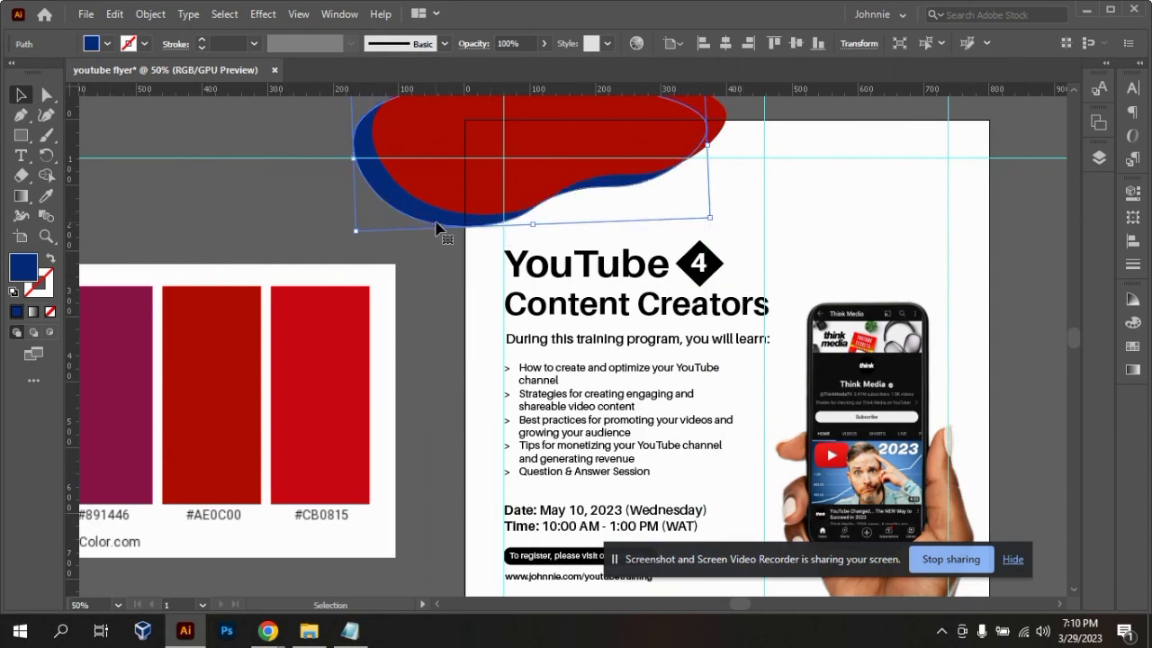
# - Nudge the blue curved shape down about 13 px to widen the blue band below the red shape
pyautogui.press('Down')
pyautogui.press('Down')
pyautogui.press('Down')
pyautogui.press('Down')
pyautogui.press('Down')
pyautogui.press('Down')
pyautogui.press('Down')
pyautogui.press('Down')
pyautogui.press('Down')
pyautogui.press('Down')
pyautogui.press('Down')
pyautogui.press('Down')
pyautogui.press('Down')
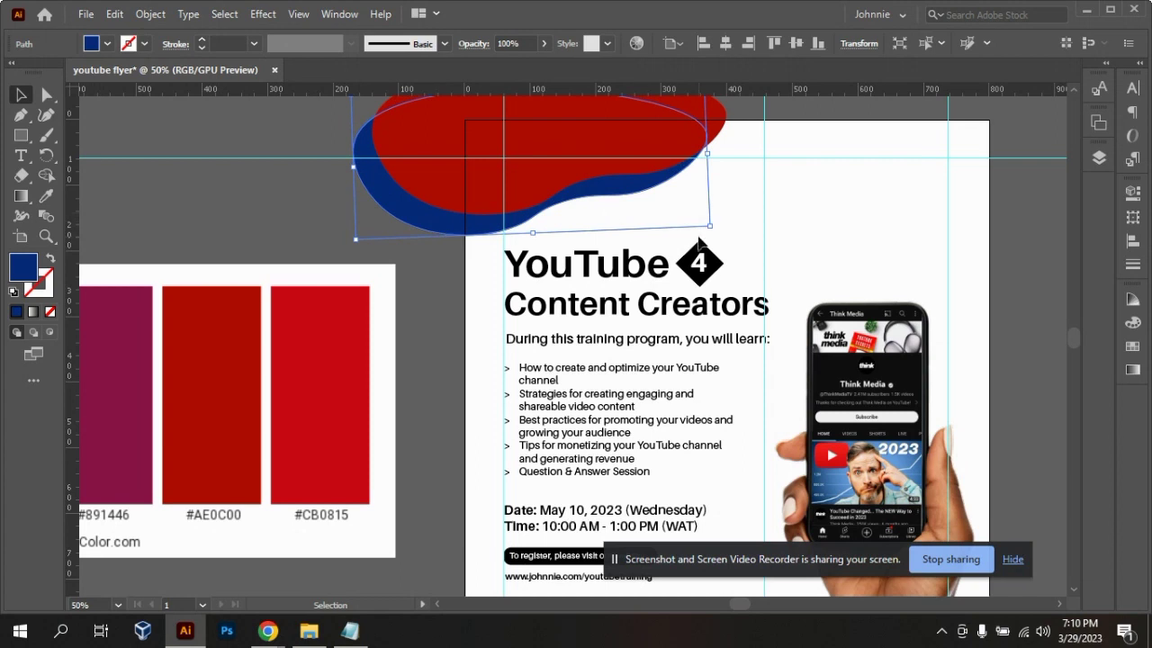
# - Rotate the blue curved shape about 5° counterclockwise and move it right to meet the red shape's right end
pyautogui.moveTo(724, 226); pyautogui.dragTo(720, 204)
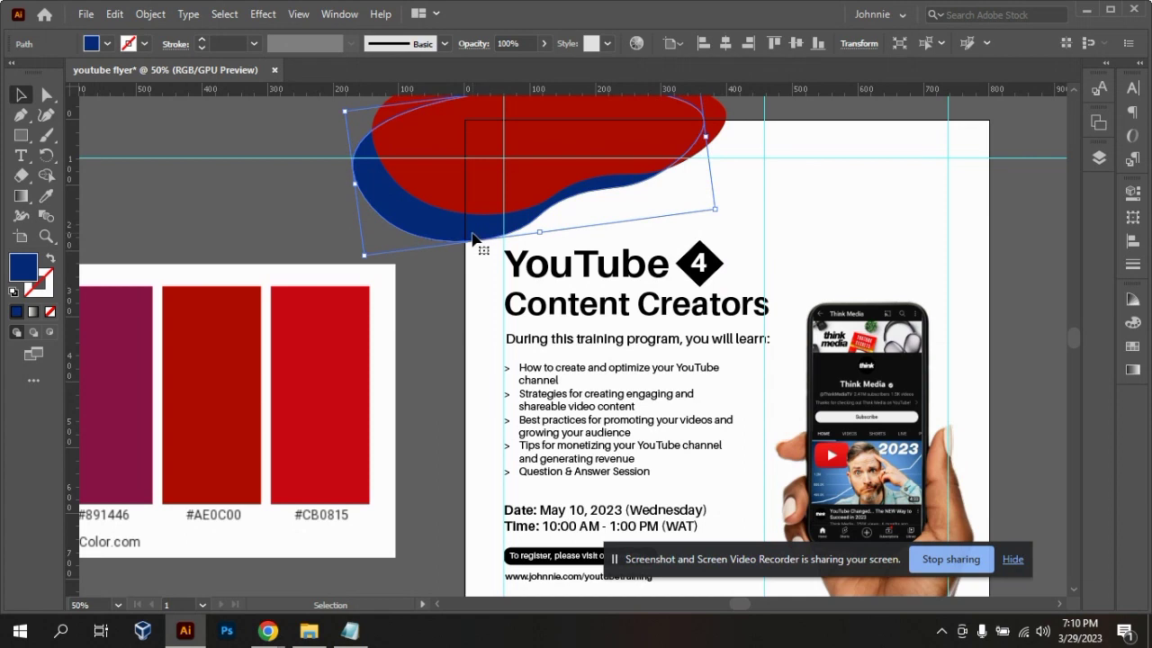
pyautogui.moveTo(472, 239)
pyautogui.mouseDown()
pyautogui.moveTo(423, 225)
pyautogui.moveTo(488, 231)
pyautogui.mouseUp()
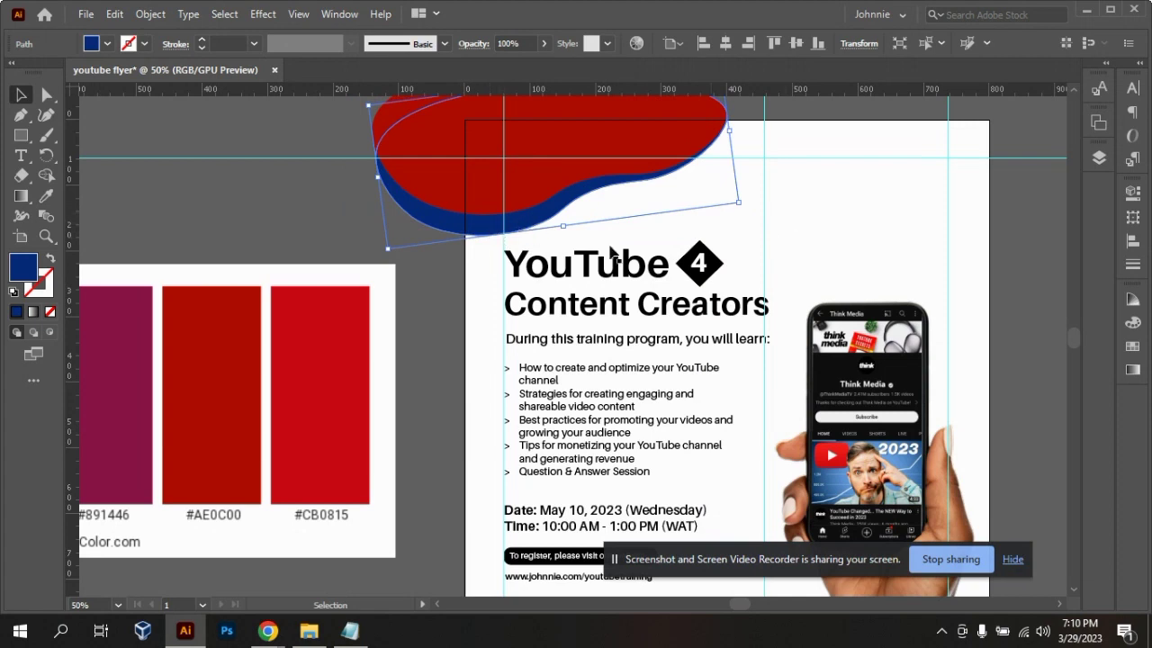
pyautogui.click(745, 212)
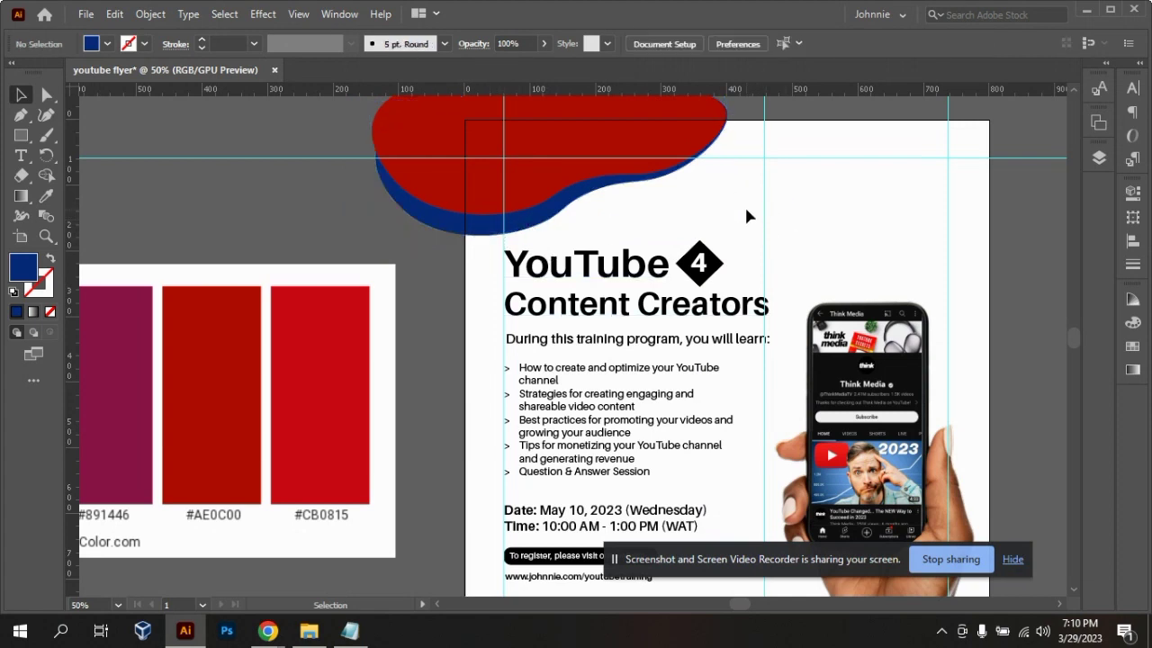
# - Rotate the blue curved shape about 2° clockwise and nudge it up to thin the blue band below the red shape
pyautogui.click(664, 182)
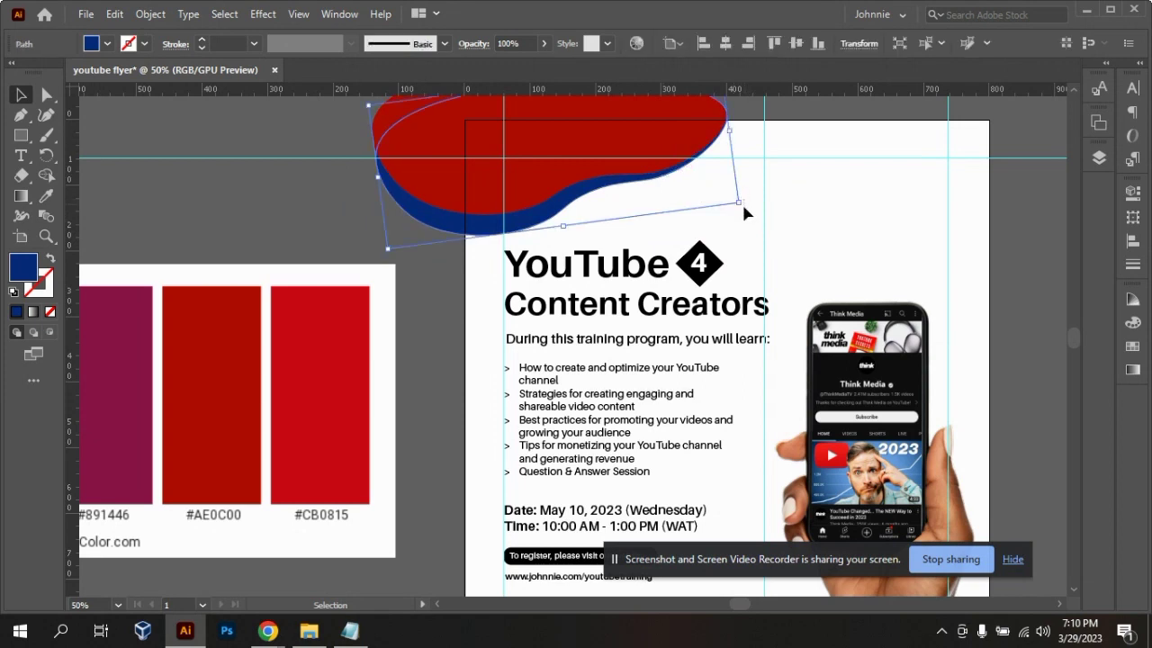
pyautogui.click(740, 200)
pyautogui.click(630, 186)
pyautogui.moveTo(747, 203); pyautogui.dragTo(743, 214)
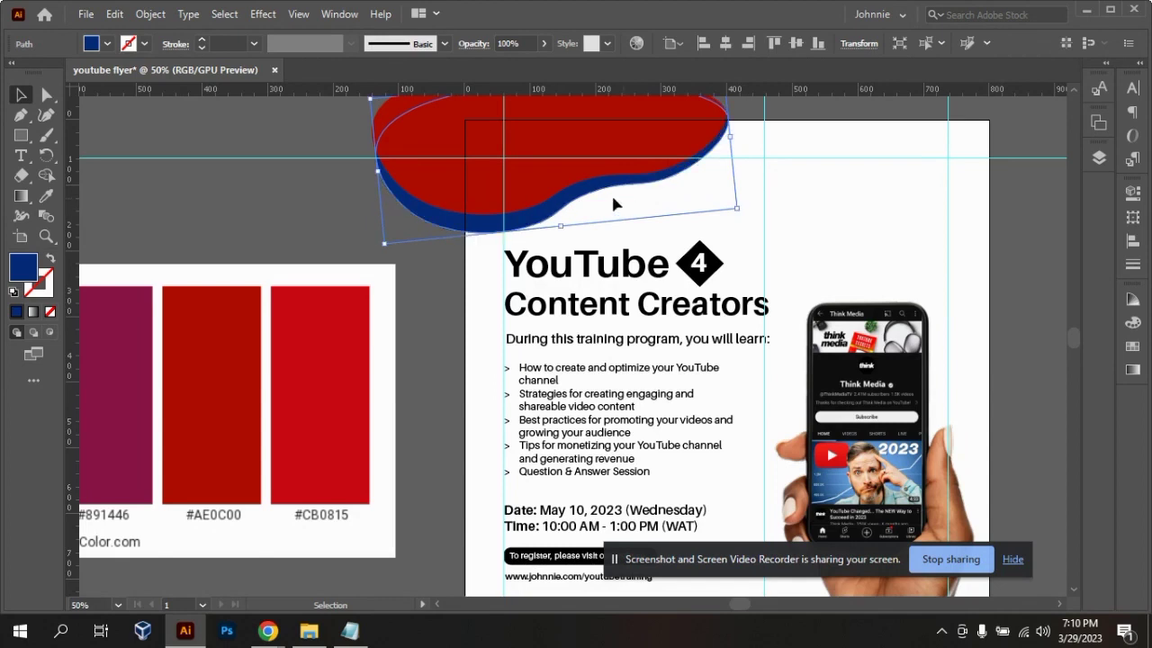
pyautogui.press('Up')
pyautogui.press('Up')
pyautogui.press('Up')
pyautogui.press('Up')
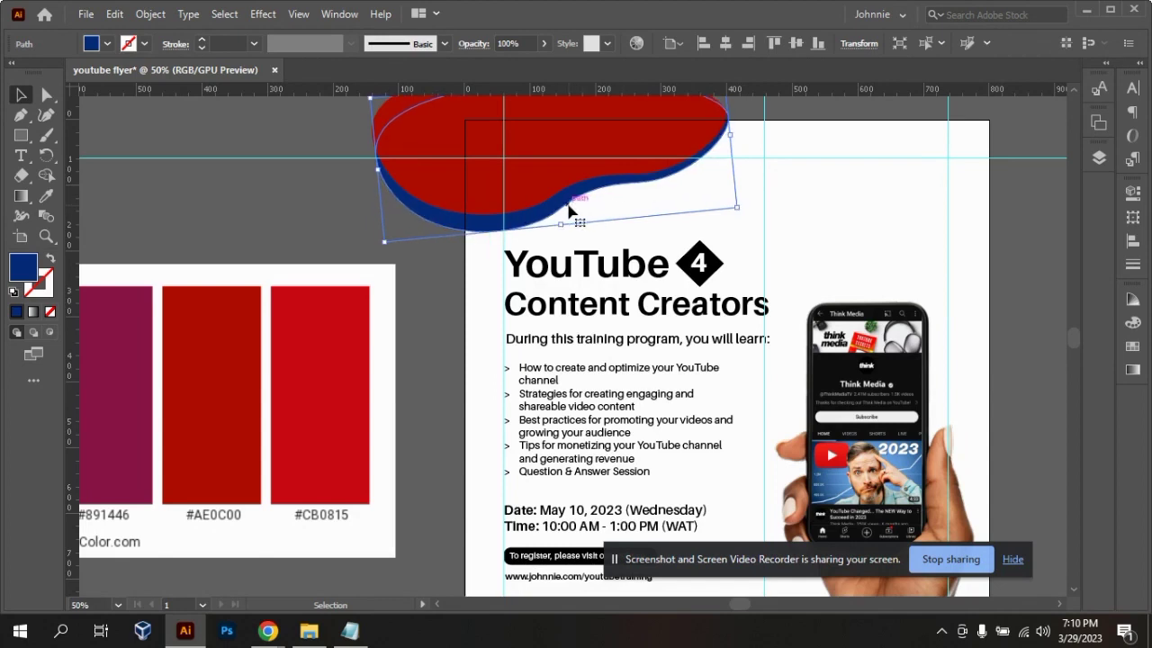
pyautogui.press('Up')
pyautogui.press('Up')
pyautogui.press('Up')
pyautogui.press('Up')
pyautogui.press('Up')
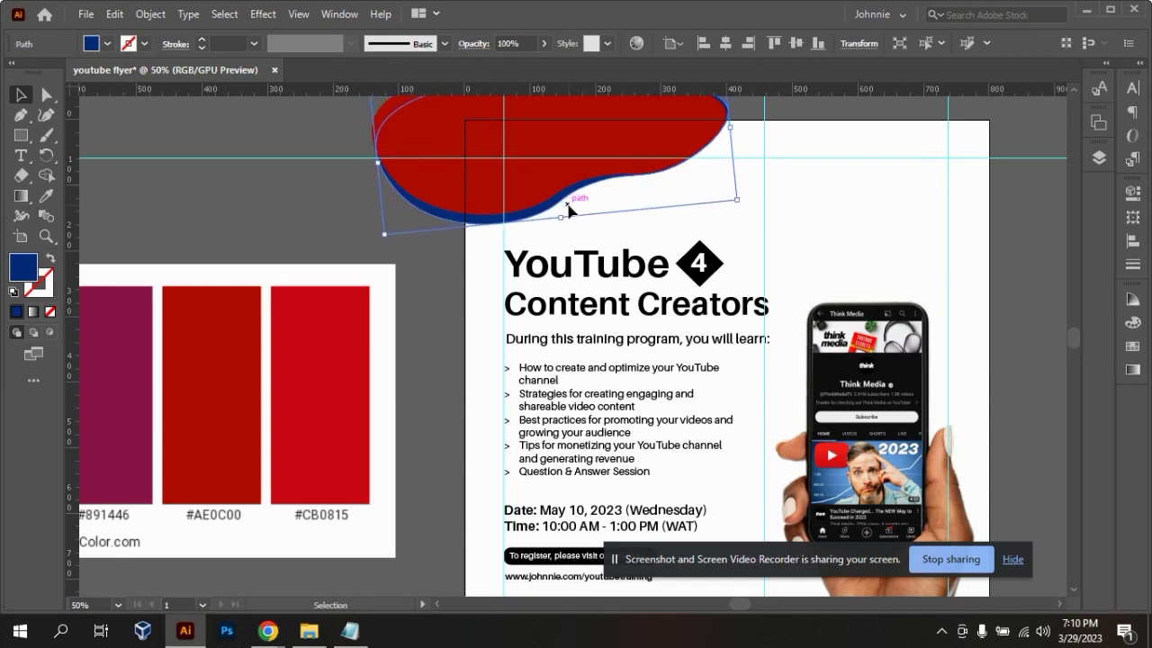
# - Select the red and blue curved shapes together and scale them down proportionally by about 8%
pyautogui.click(869, 218)
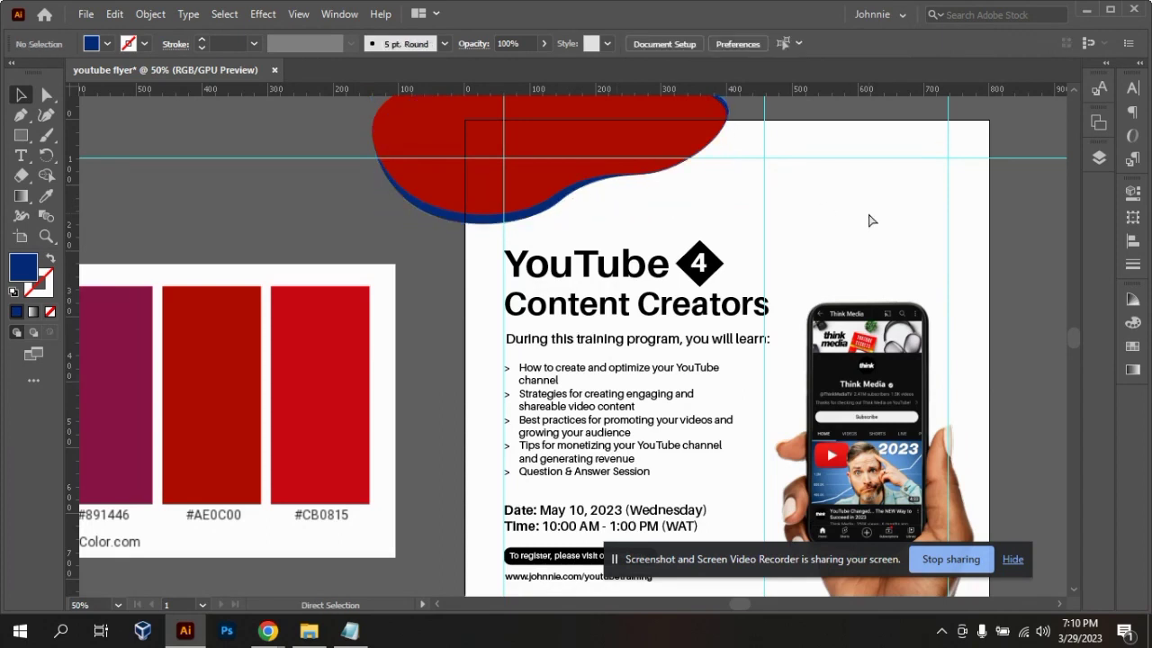
pyautogui.hotkey('ctrl', '-')
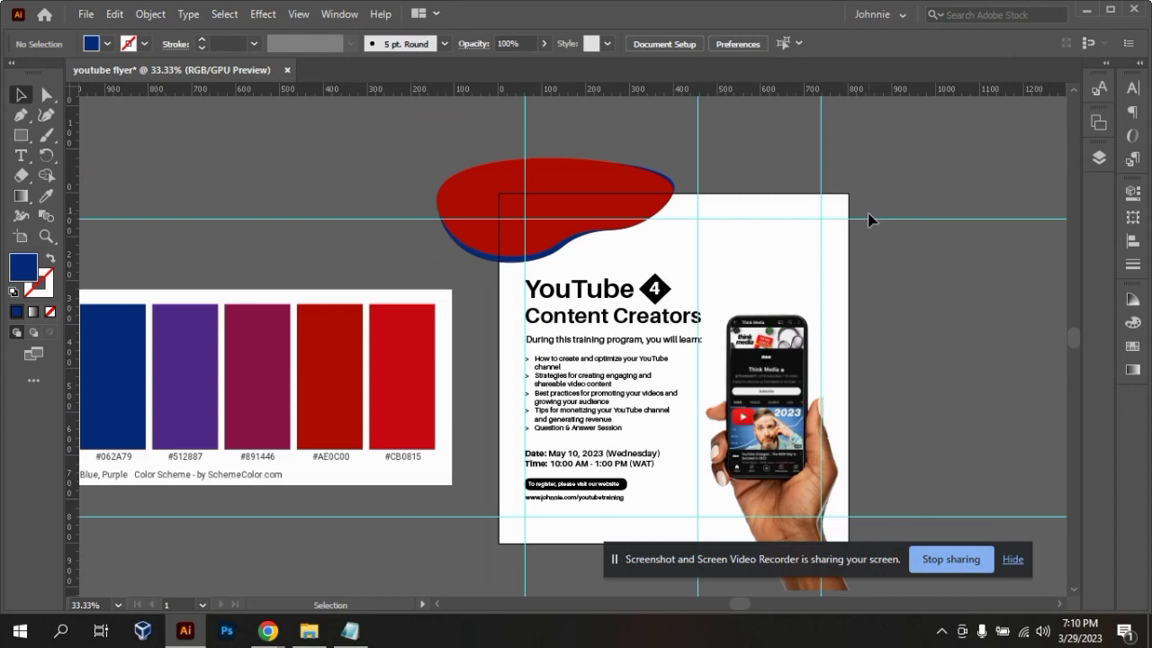
pyautogui.click(552, 232)
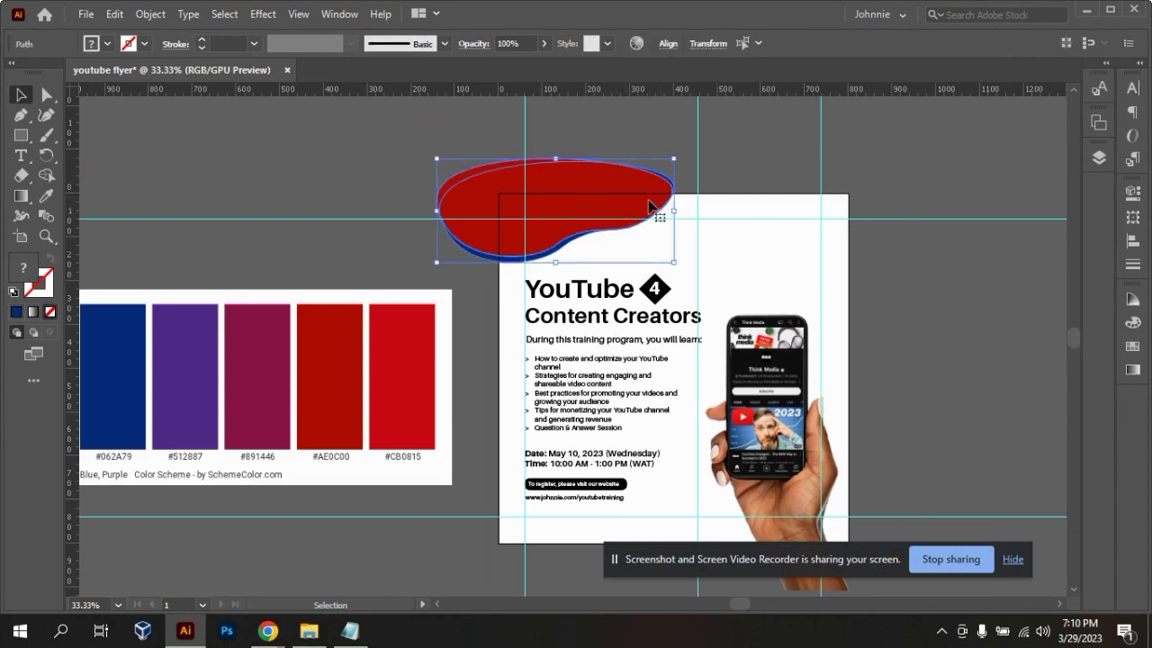
pyautogui.moveTo(678, 211); pyautogui.dragTo(596, 210)
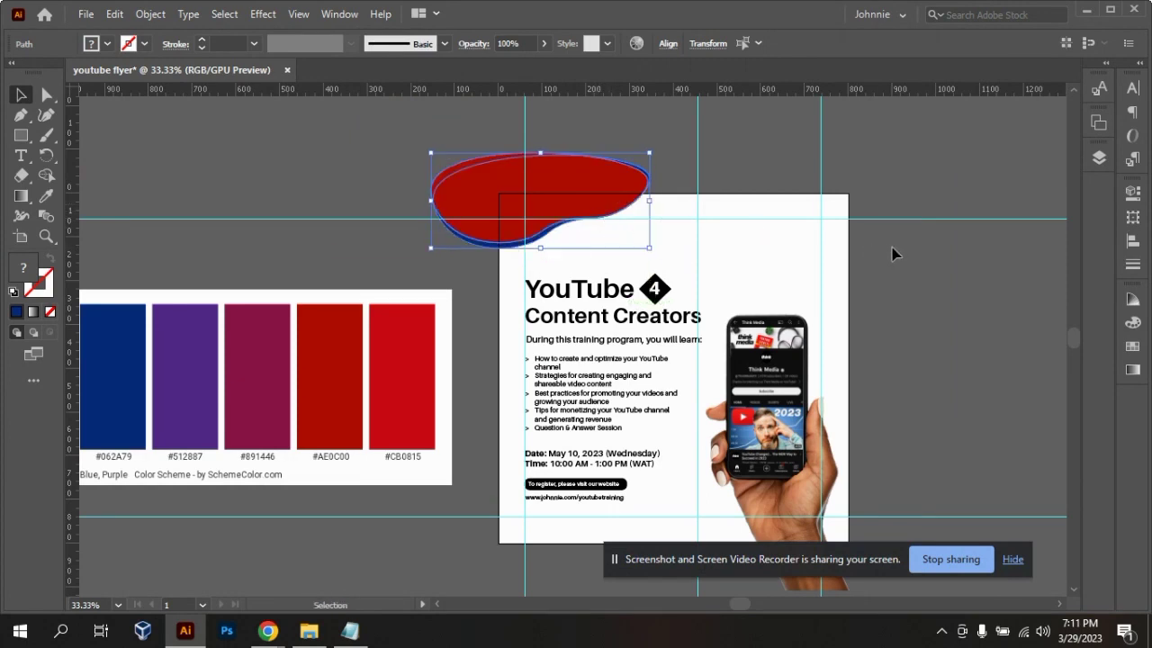
# - Nudge the scaled red and blue curved shapes about 25 px right and 10 px down over the artboard's upper-left corner
pyautogui.press('Right')
pyautogui.press('Right')
pyautogui.press('Right')
pyautogui.press('Right')
pyautogui.press('Right')
pyautogui.press('Right')
pyautogui.press('Right')
pyautogui.press('Right')
pyautogui.press('Right')
pyautogui.press('Down')
pyautogui.press('Down')
pyautogui.press('Down')
pyautogui.press('Down')
pyautogui.press('Down')
pyautogui.press('Down')
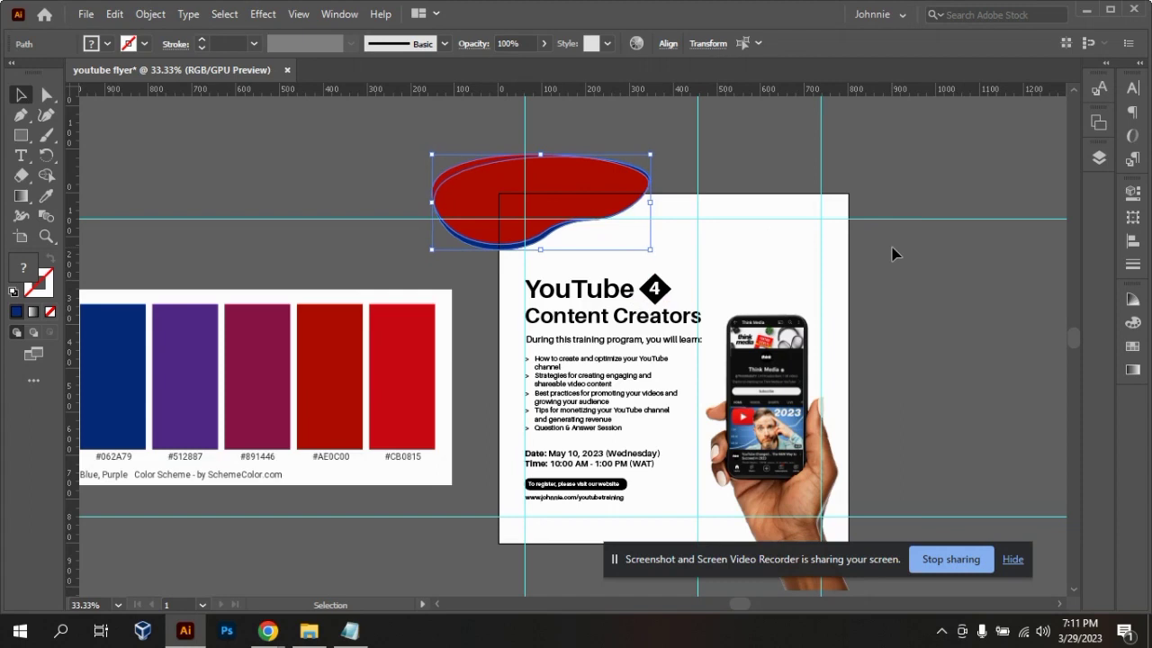
pyautogui.press('Right')
pyautogui.press('Right')
pyautogui.press('Right')
pyautogui.press('Right')
pyautogui.press('Right')
pyautogui.press('Right')
pyautogui.press('Right')
pyautogui.press('Right')
pyautogui.press('Right')
pyautogui.press('Right')
pyautogui.press('Right')
pyautogui.press('Right')
pyautogui.press('Right')
pyautogui.press('Right')
pyautogui.press('Right')
pyautogui.press('Right')
pyautogui.press('Right')
pyautogui.press('Right')
pyautogui.press('Right')
pyautogui.press('Right')
pyautogui.press('Down')
pyautogui.press('Down')
pyautogui.press('Down')
pyautogui.press('Down')
pyautogui.press('Down')
pyautogui.press('Down')
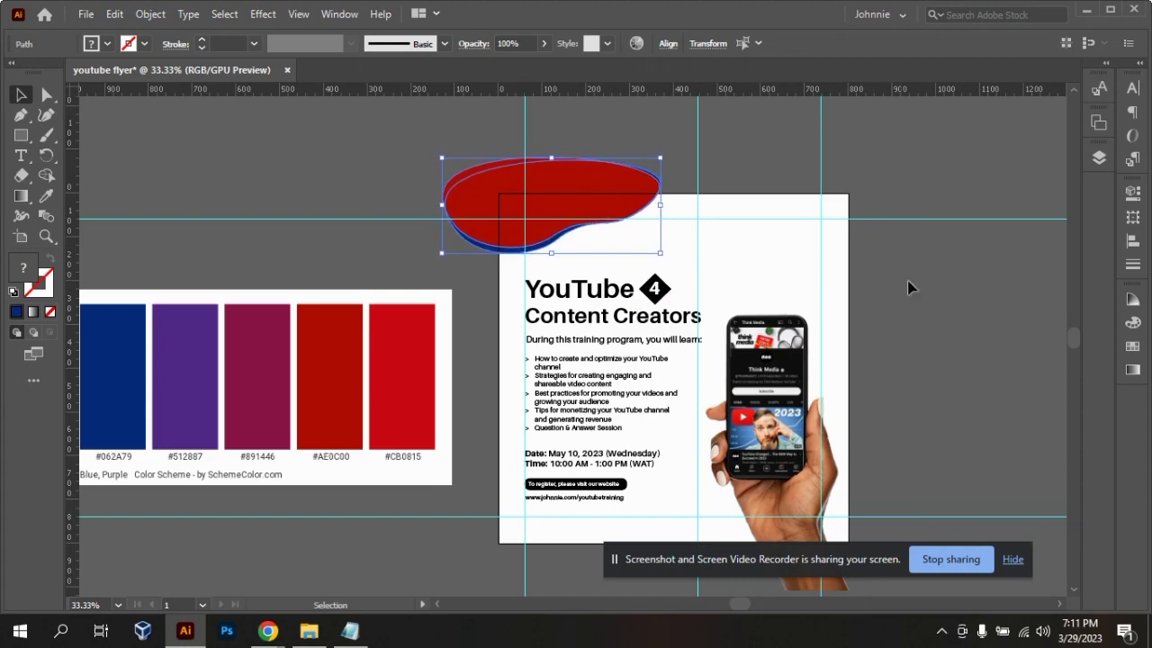
pyautogui.click(919, 298)
# - Recolour the "YouTube Content Creators" heading with the #AE0C00 red sampled from the palette image
pyautogui.moveTo(1071, 335); pyautogui.dragTo(1072, 342)
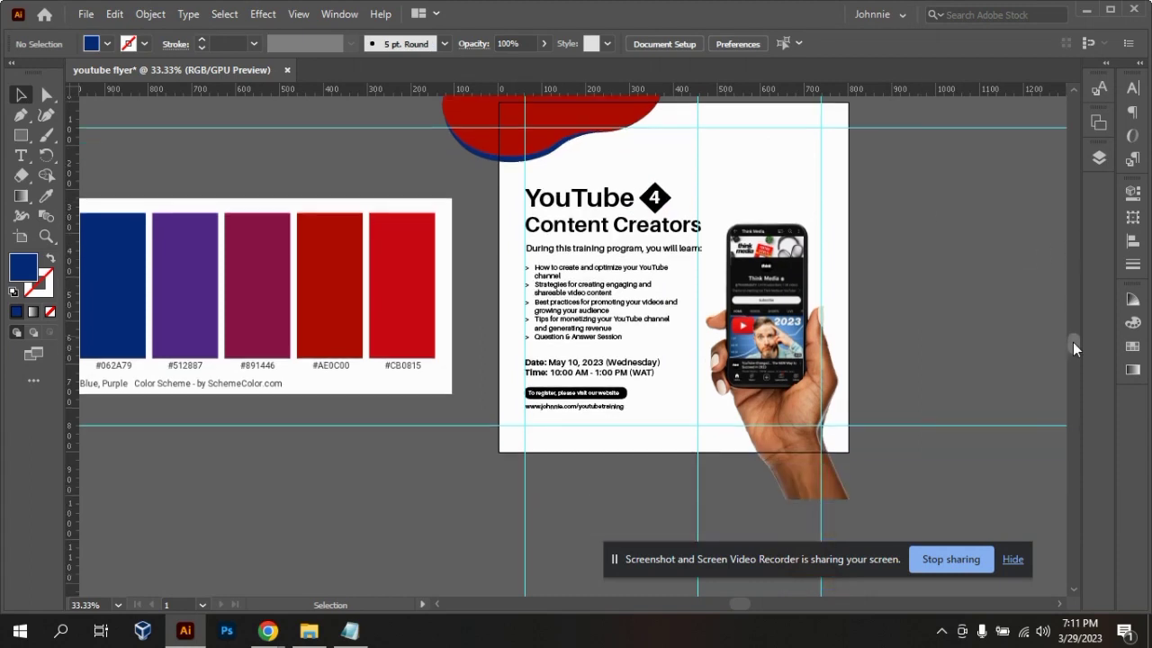
pyautogui.click(553, 202)
pyautogui.press('i')
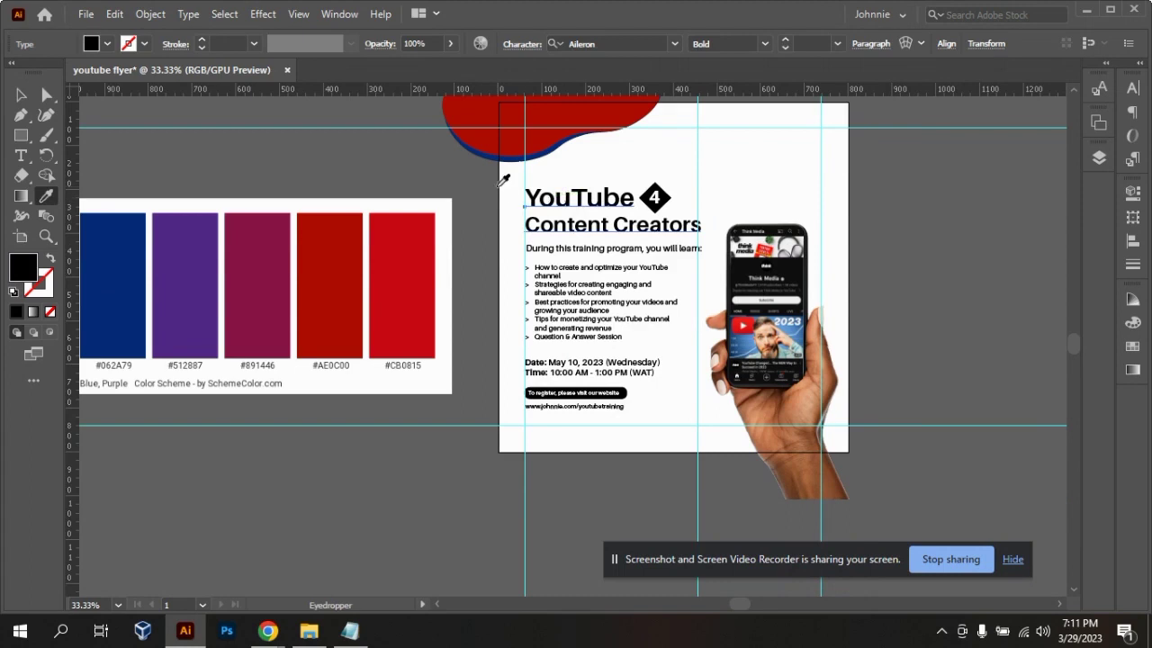
pyautogui.click(344, 237)
pyautogui.click(21, 94)
pyautogui.click(738, 171)
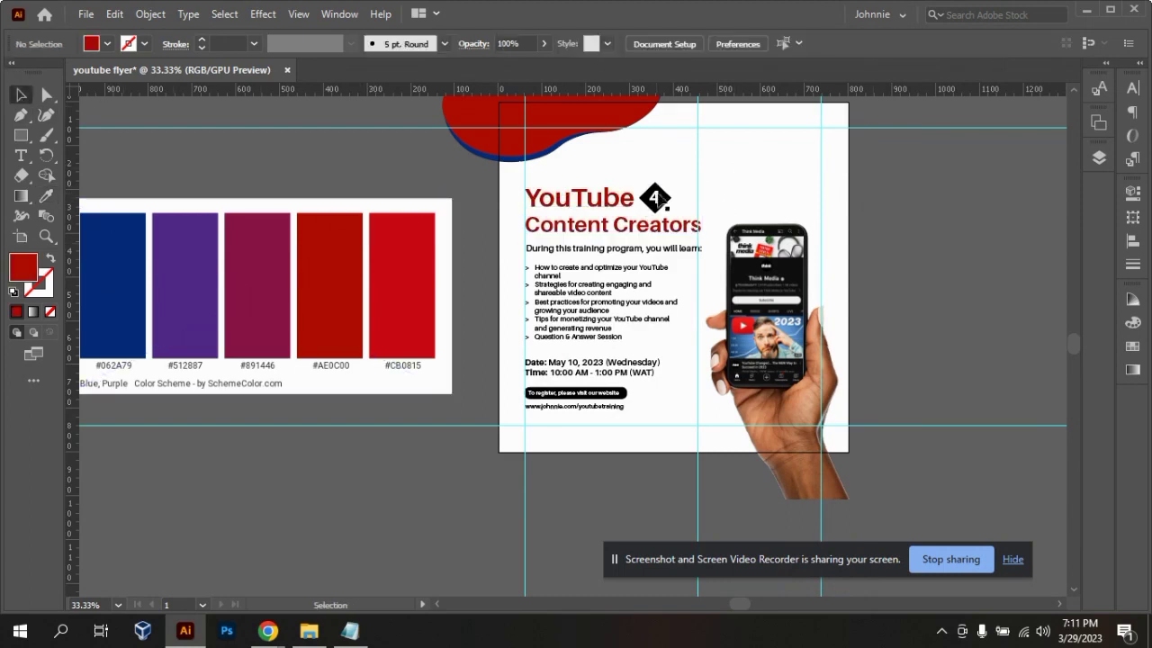
# - Recolour the diamond behind the 4 with the #062A79 dark blue sampled from the palette image
pyautogui.click(665, 198)
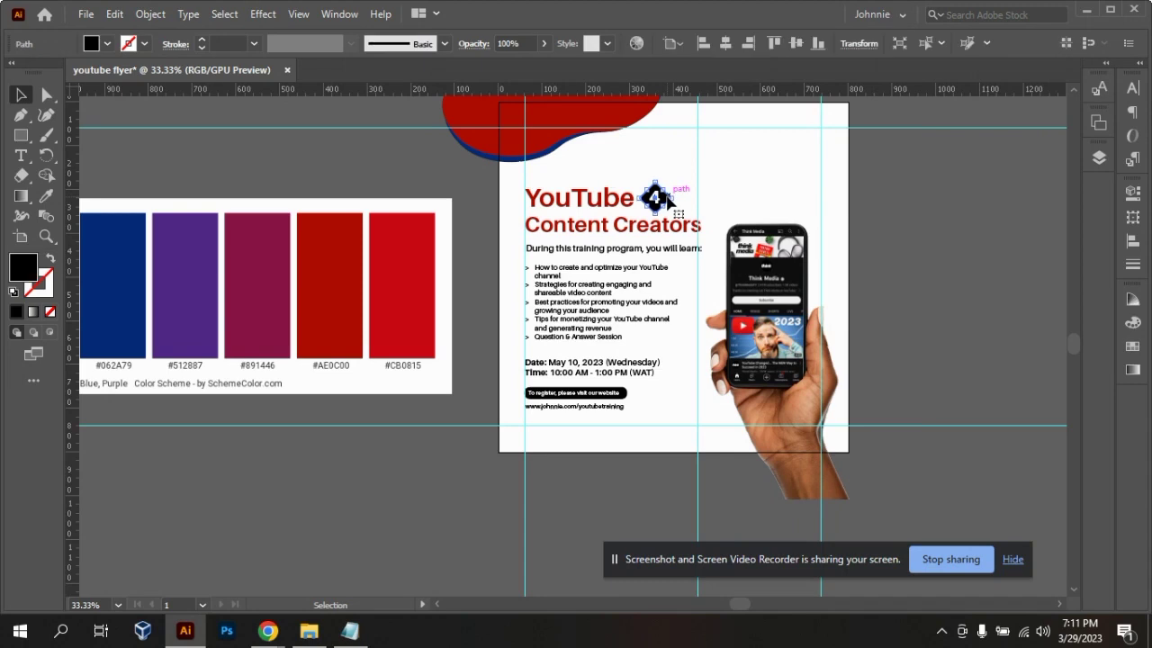
pyautogui.press('i')
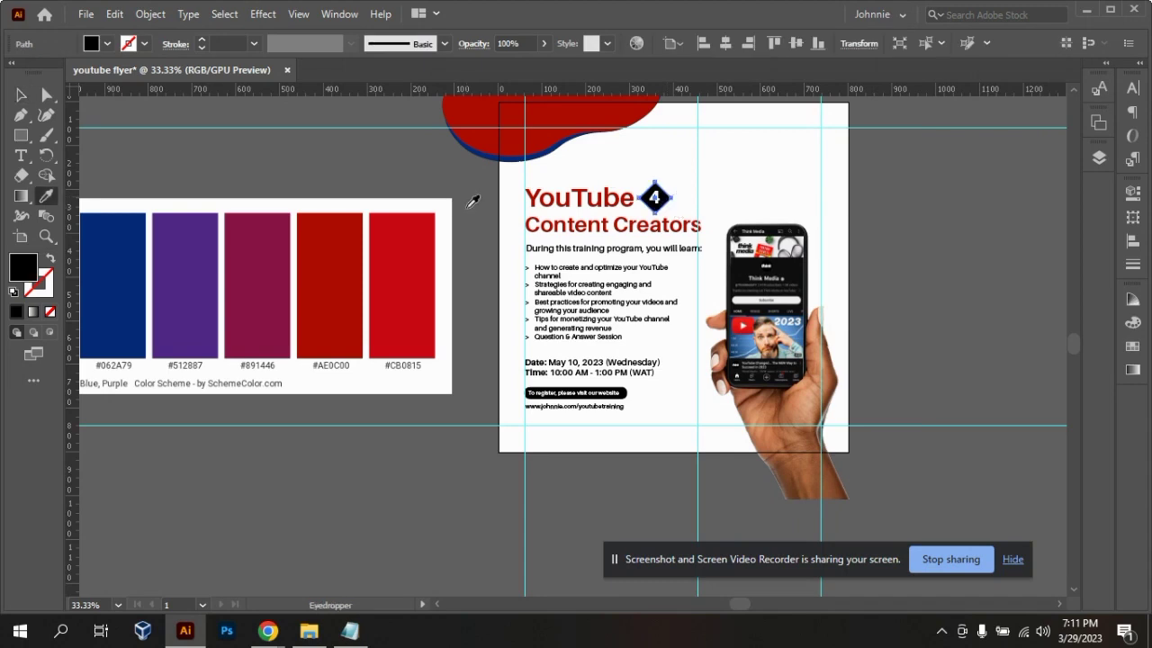
pyautogui.click(121, 261)
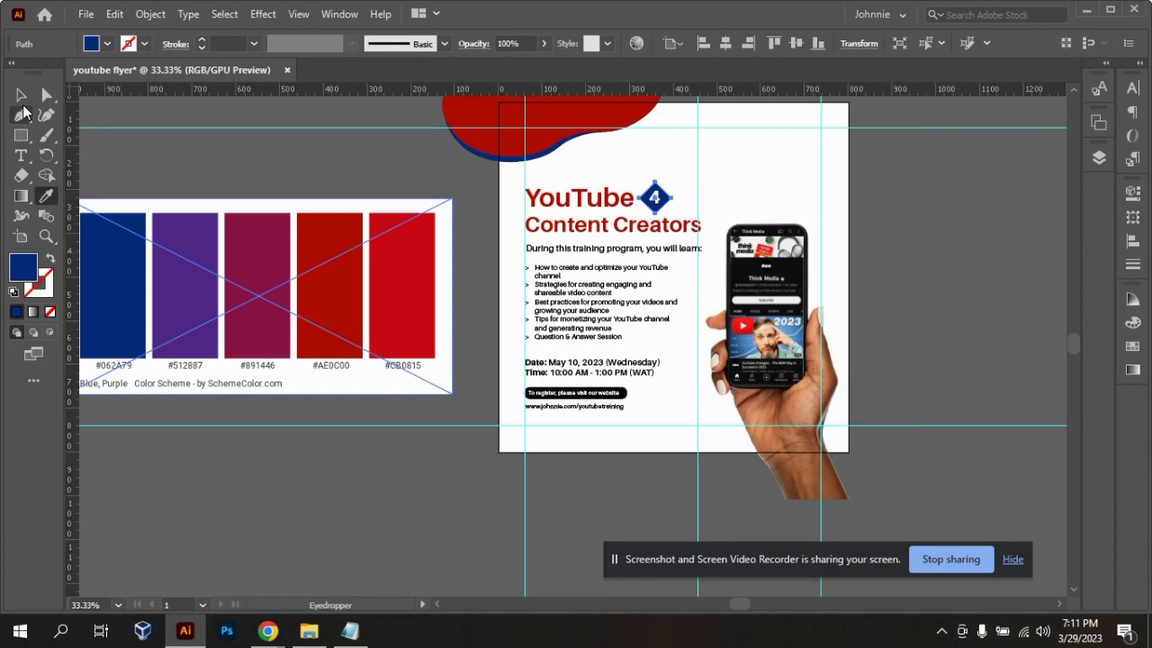
pyautogui.click(21, 99)
pyautogui.click(855, 216)
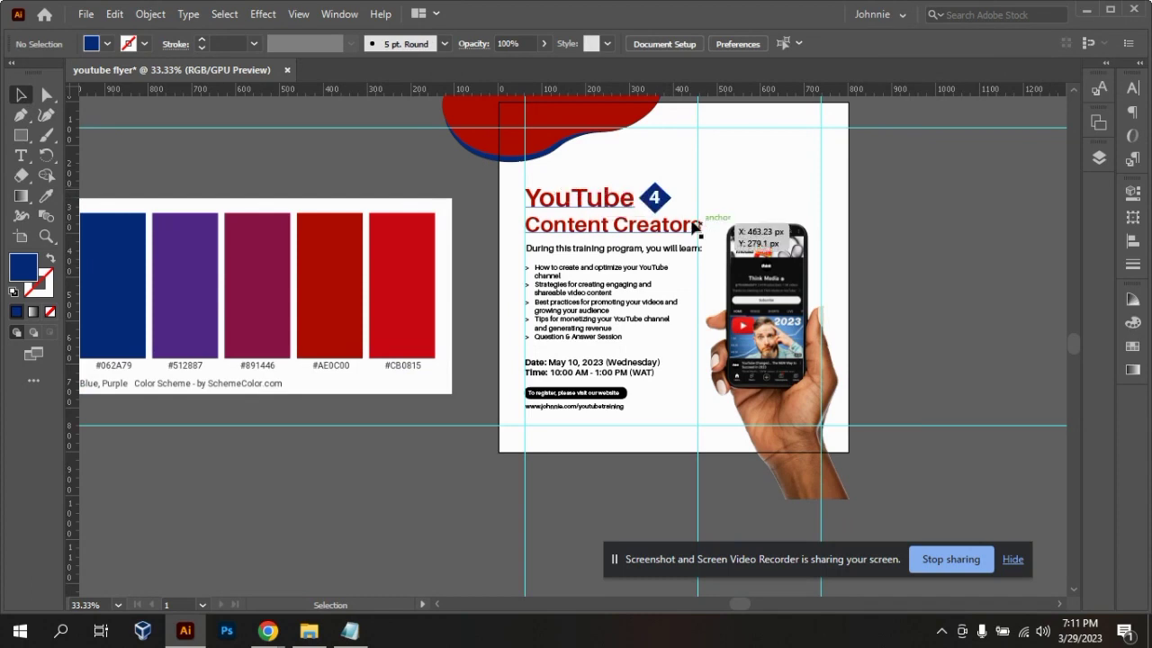
# - Recolour the "During this training program, you will learn:" line with the dark blue sampled from the diamond
pyautogui.hotkey('ctrl', '+')
pyautogui.hotkey('ctrl', '-')
pyautogui.hotkey('ctrl', '+')
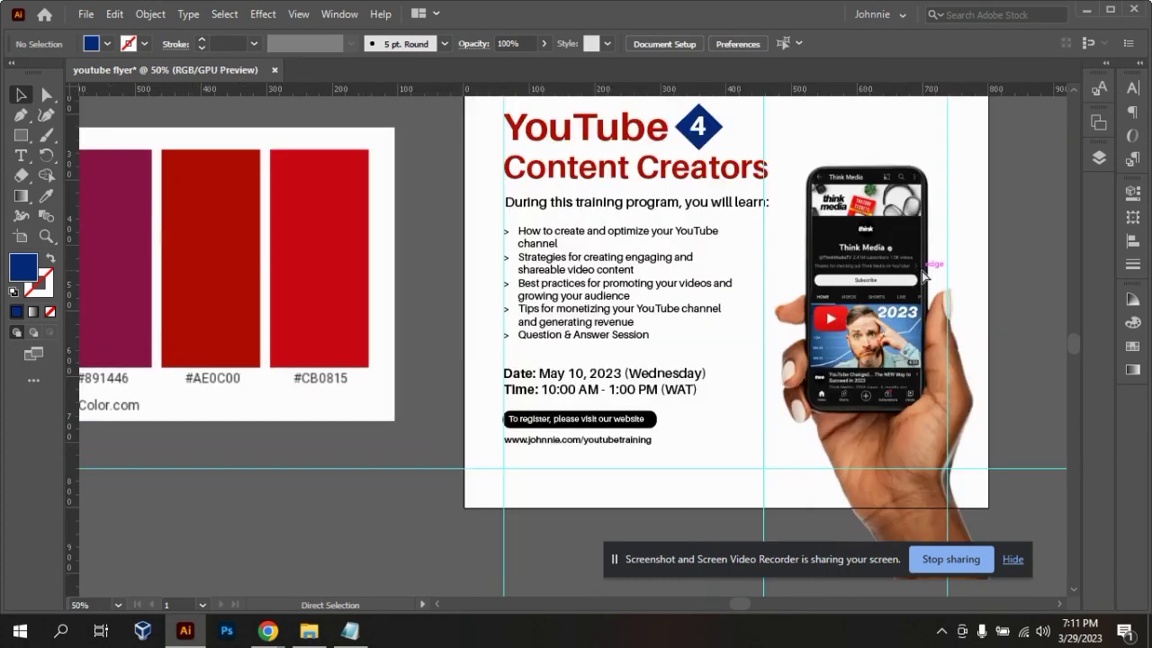
pyautogui.hotkey('ctrl', '-')
pyautogui.click(662, 250)
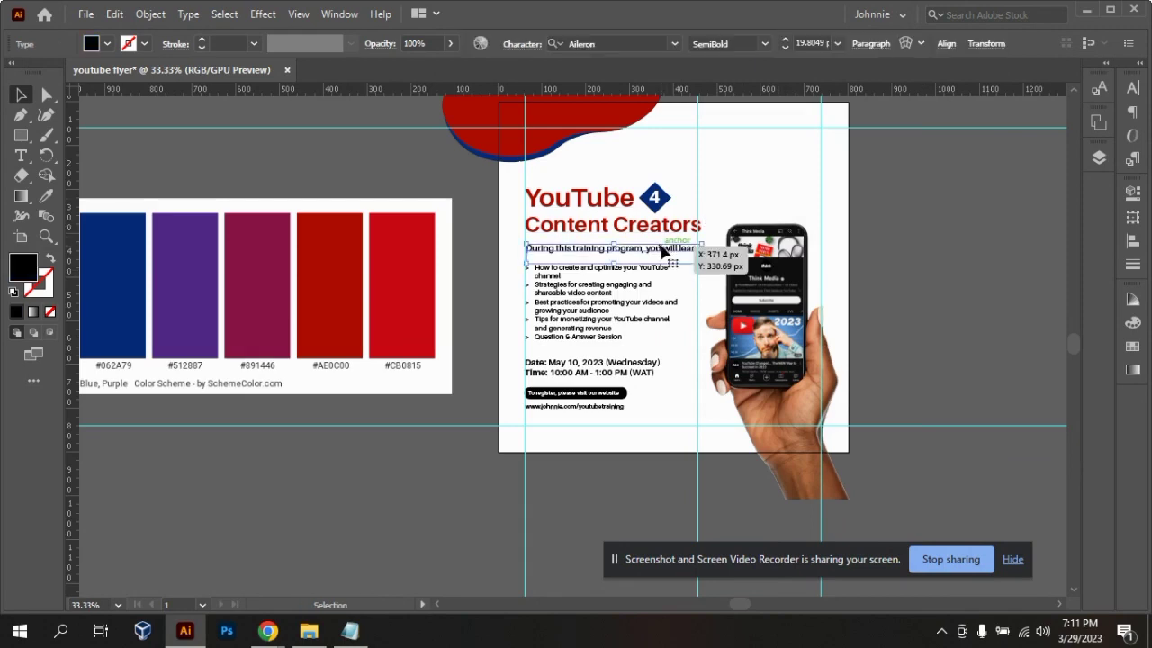
pyautogui.press('i')
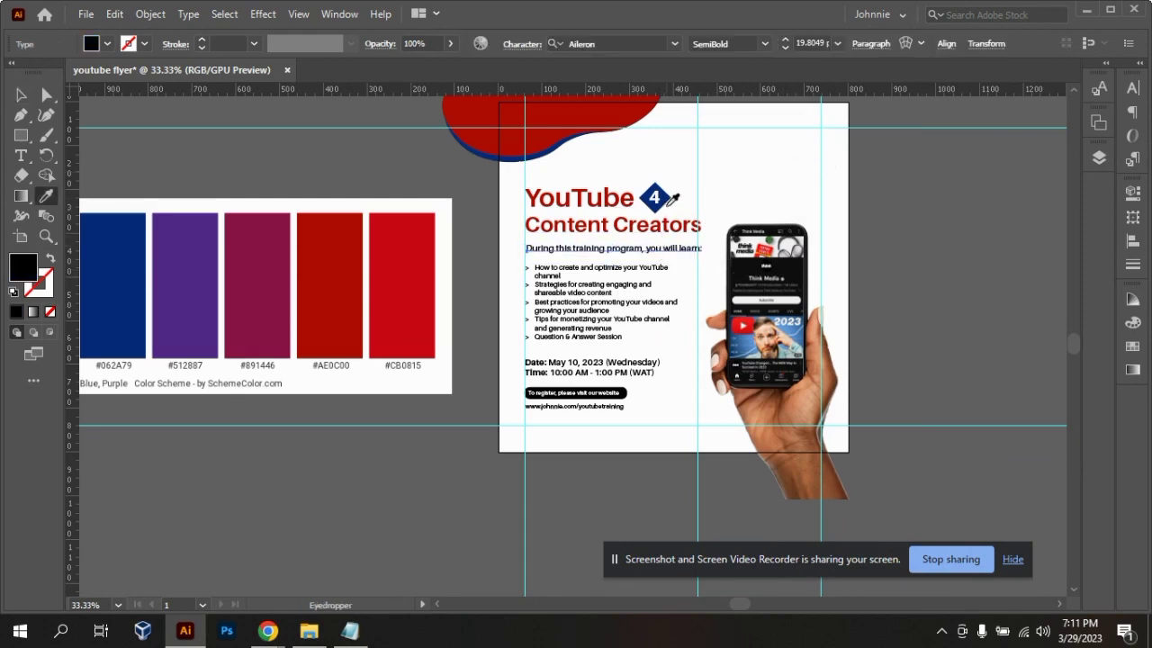
pyautogui.click(665, 197)
pyautogui.click(23, 97)
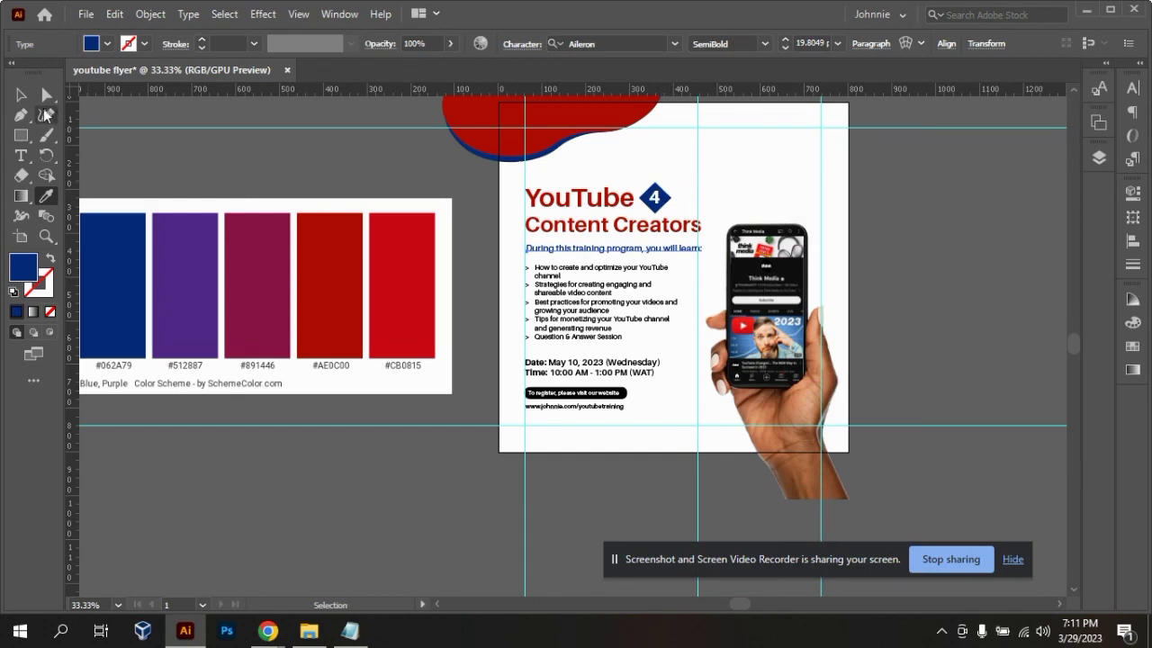
# - Replace "training program" with "webinar" in the subheading so it reads "During this webinar, you will learn:"
pyautogui.doubleClick(639, 250)
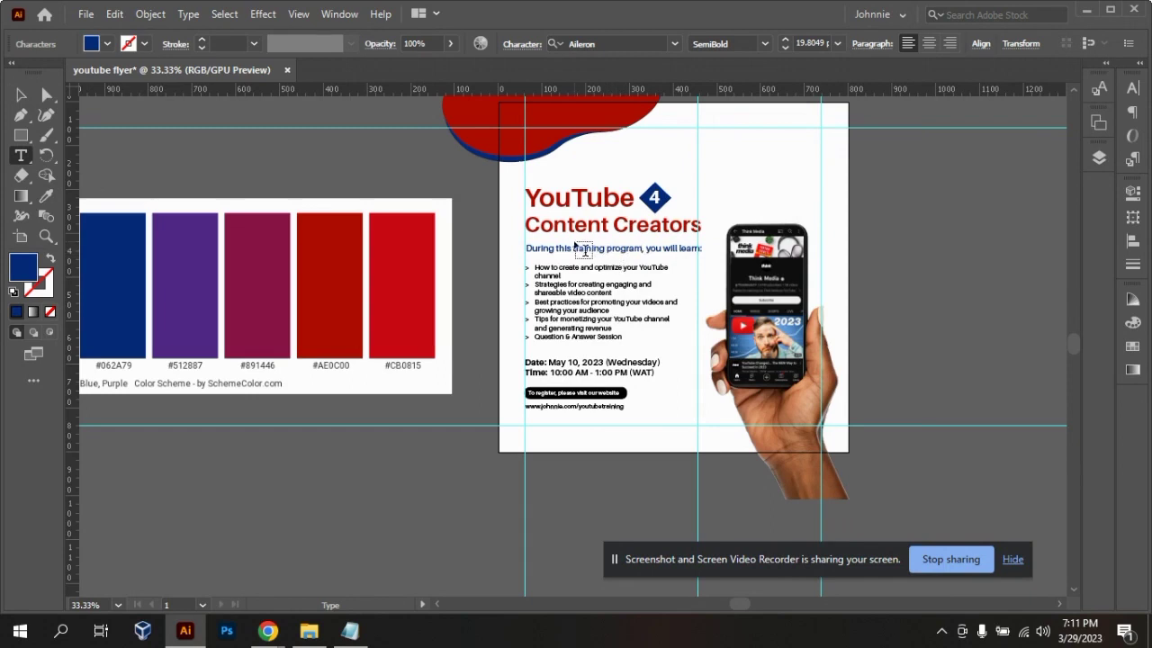
pyautogui.moveTo(576, 249); pyautogui.dragTo(636, 253)
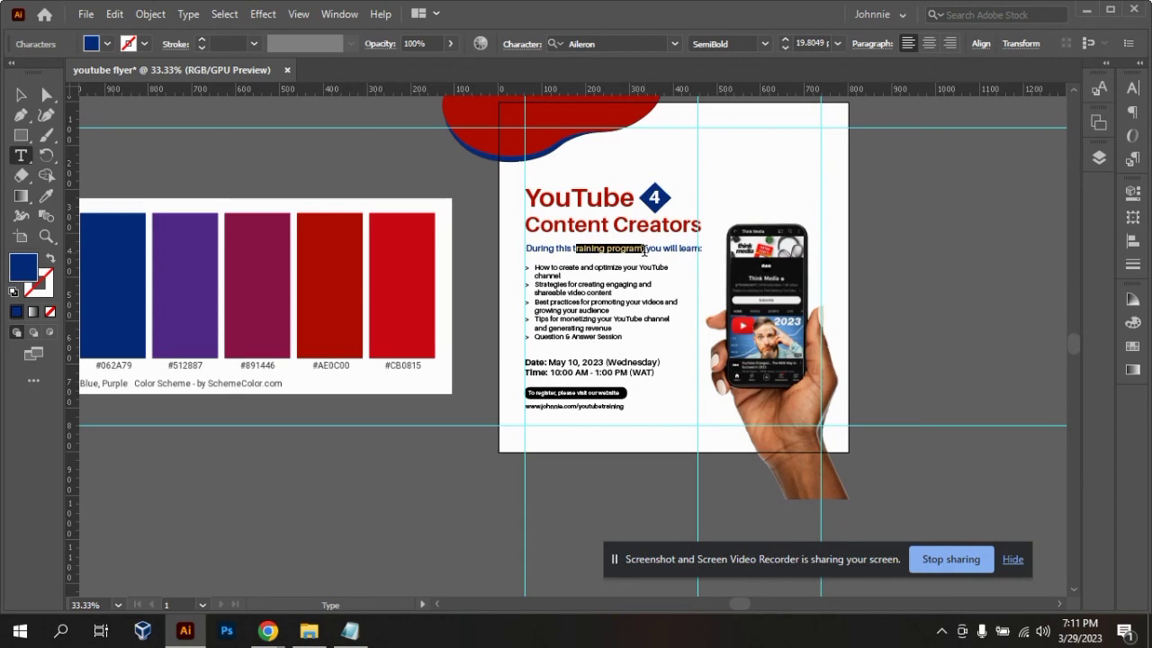
pyautogui.press('BackSpace')
pyautogui.press('BackSpace')
pyautogui.write('webo')
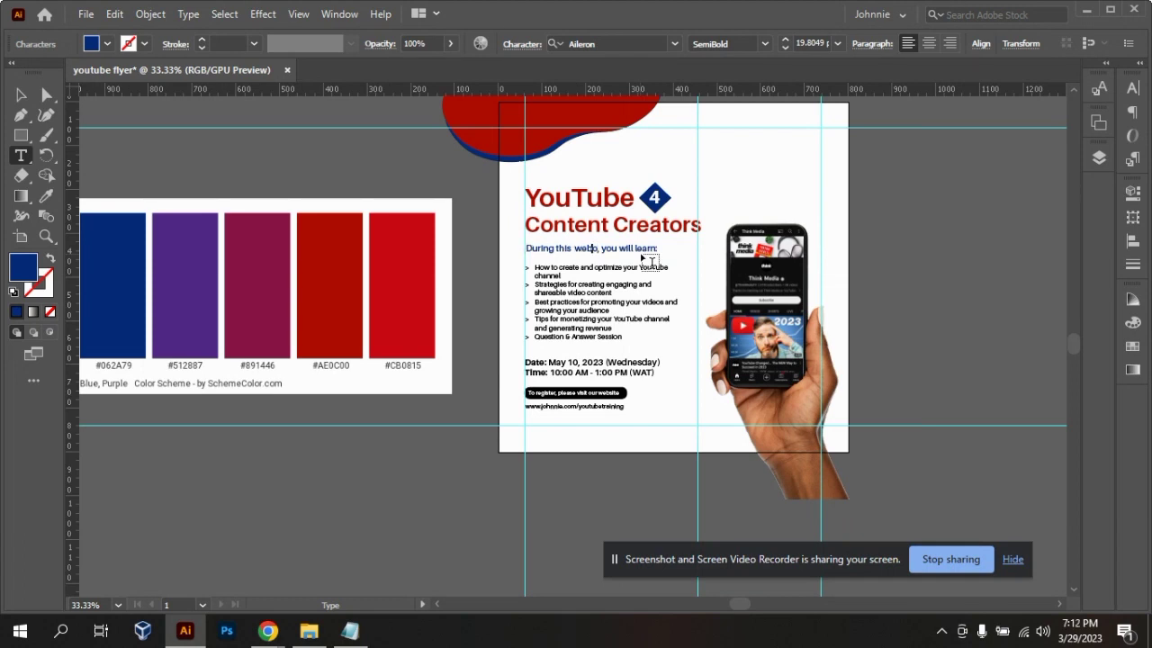
pyautogui.press('BackSpace')
pyautogui.write('inar')
pyautogui.press('BackSpace')
pyautogui.write('r,')
# - Set the whole "During this webinar, you will learn:" line to 22 pt Aileron Bold
pyautogui.hotkey('ctrl', 'a')
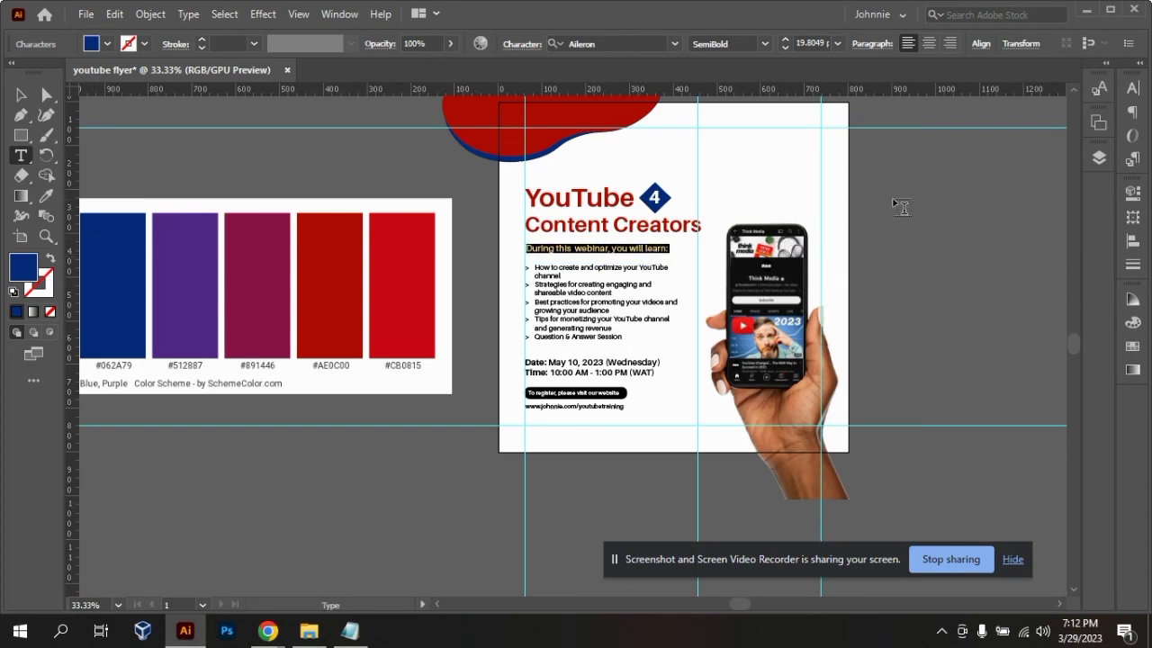
pyautogui.click(1132, 87)
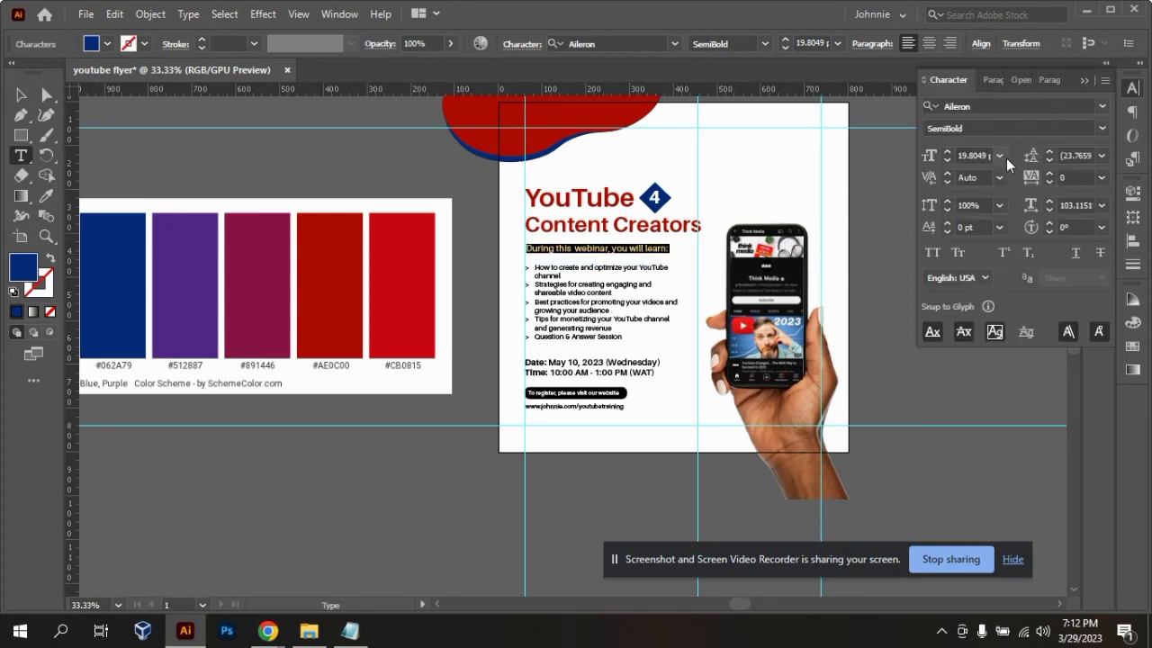
pyautogui.click(979, 156)
pyautogui.hotkey('ctrl', 'a')
pyautogui.write('2')
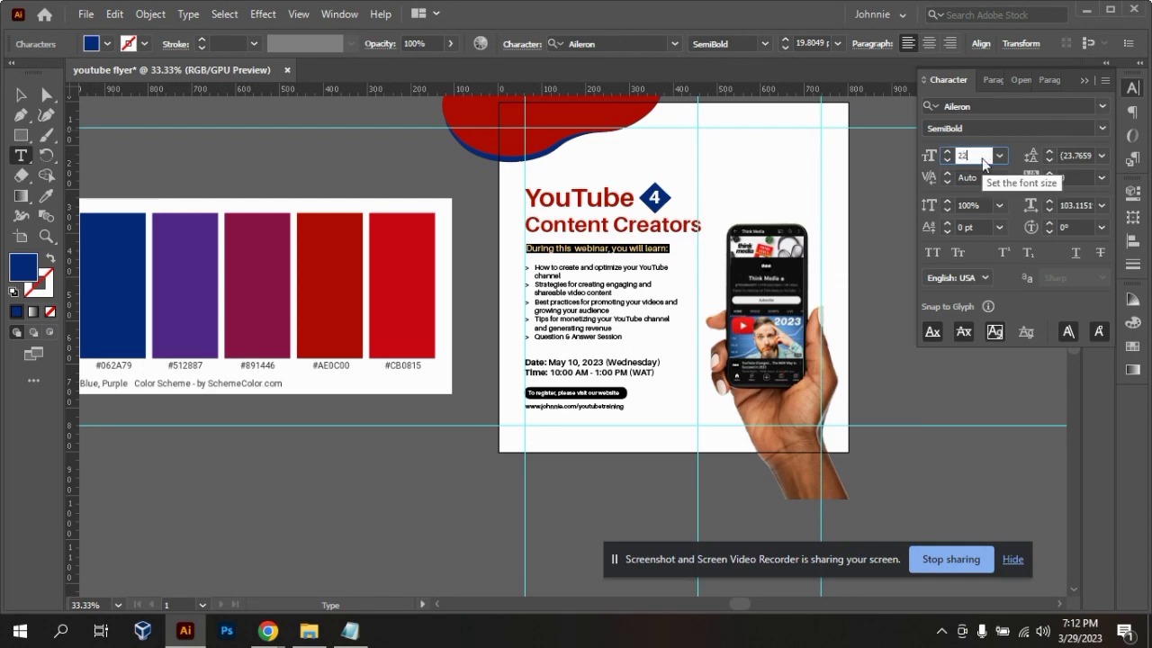
pyautogui.write('2')
pyautogui.press('Return')
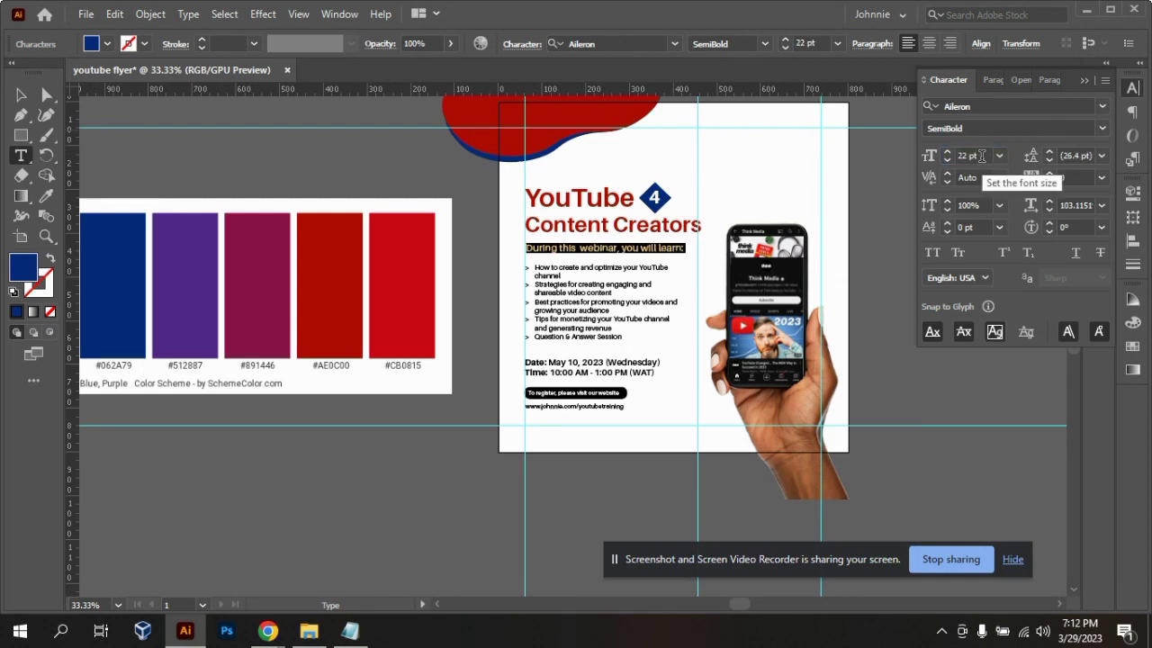
pyautogui.click(1101, 127)
pyautogui.click(967, 333)
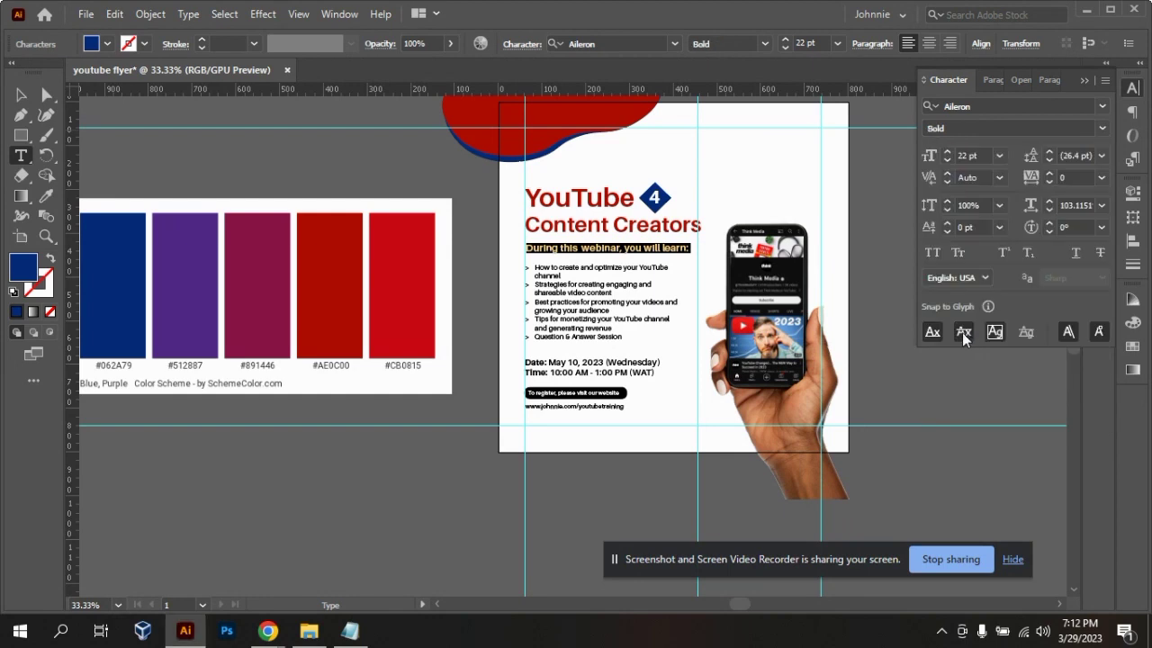
pyautogui.click(23, 95)
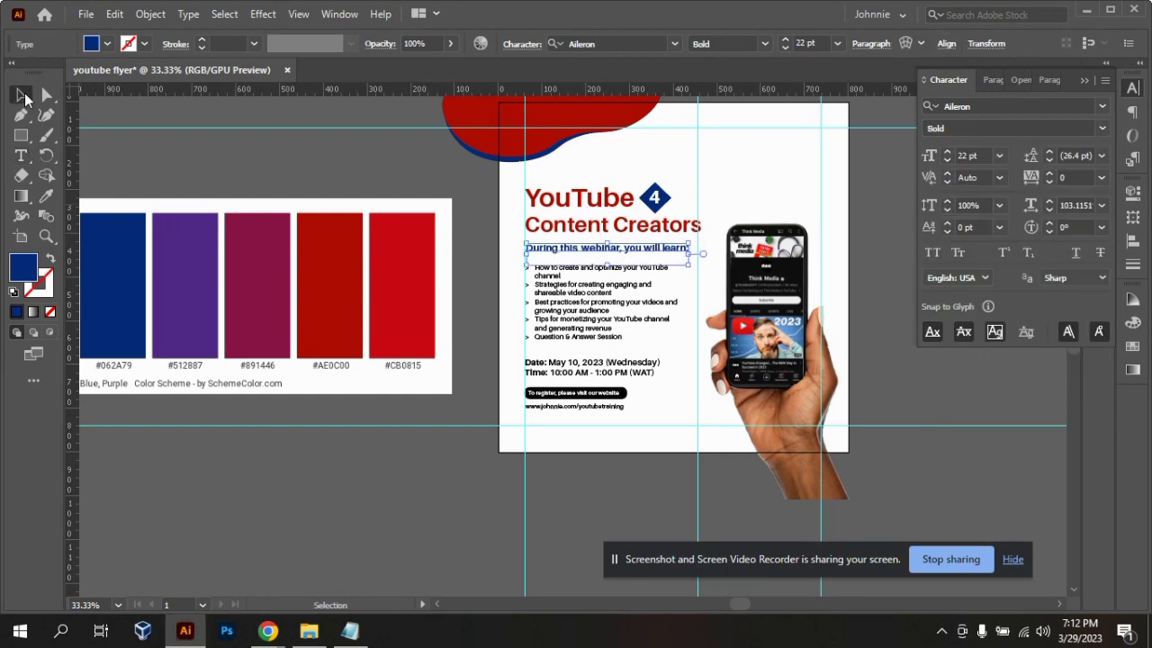
pyautogui.click(946, 386)
# - Nudge the "YouTube 4 Content Creators" heading, including its diamond, down about 5 px
pyautogui.hotkey('ctrl', '=')
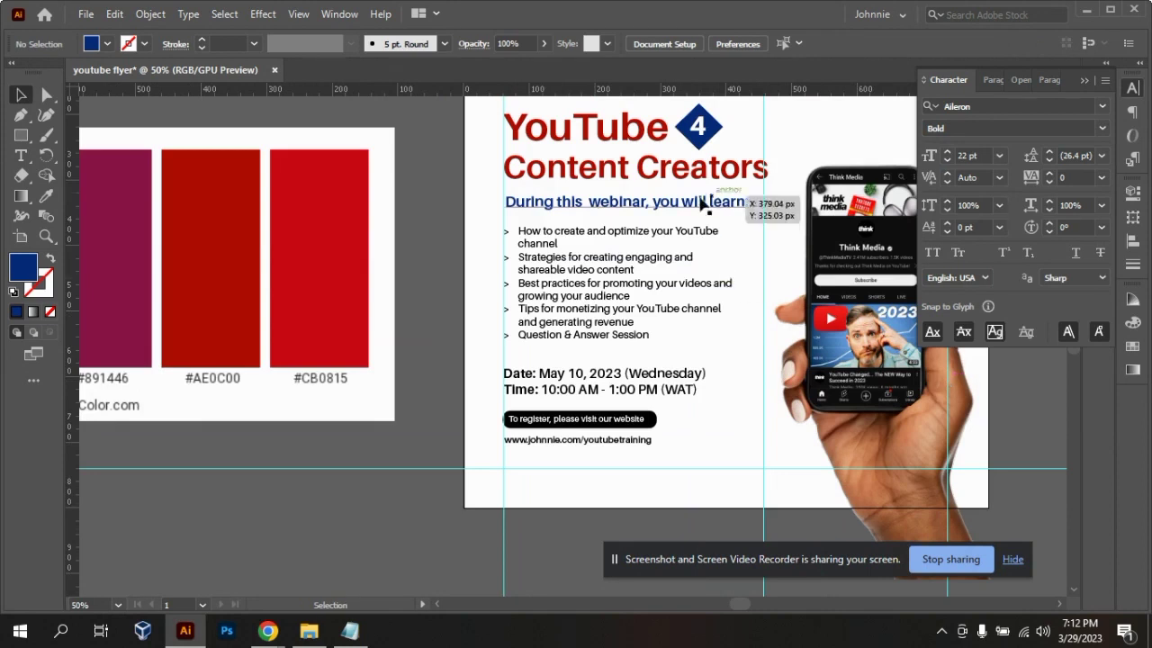
pyautogui.moveTo(522, 108); pyautogui.dragTo(754, 195)
pyautogui.press('Down')
pyautogui.press('Down')
pyautogui.press('Down')
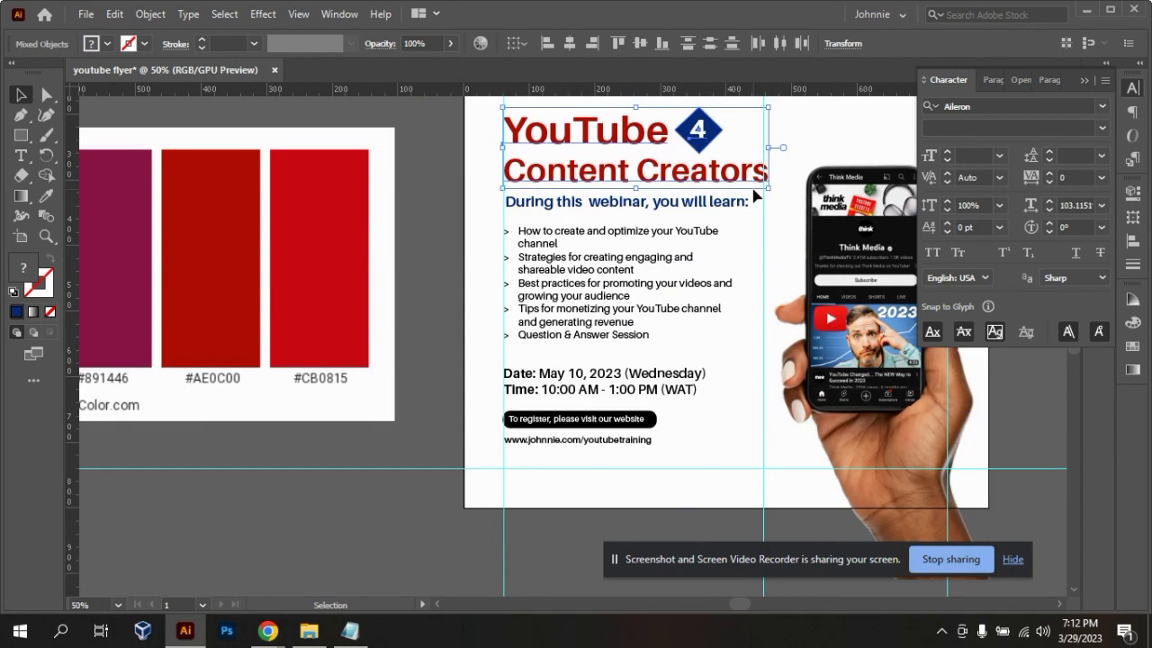
pyautogui.click(437, 237)
# - Nudge the "During this webinar, you will learn:" line down about 11 px to widen the gap below the heading
pyautogui.click(663, 206)
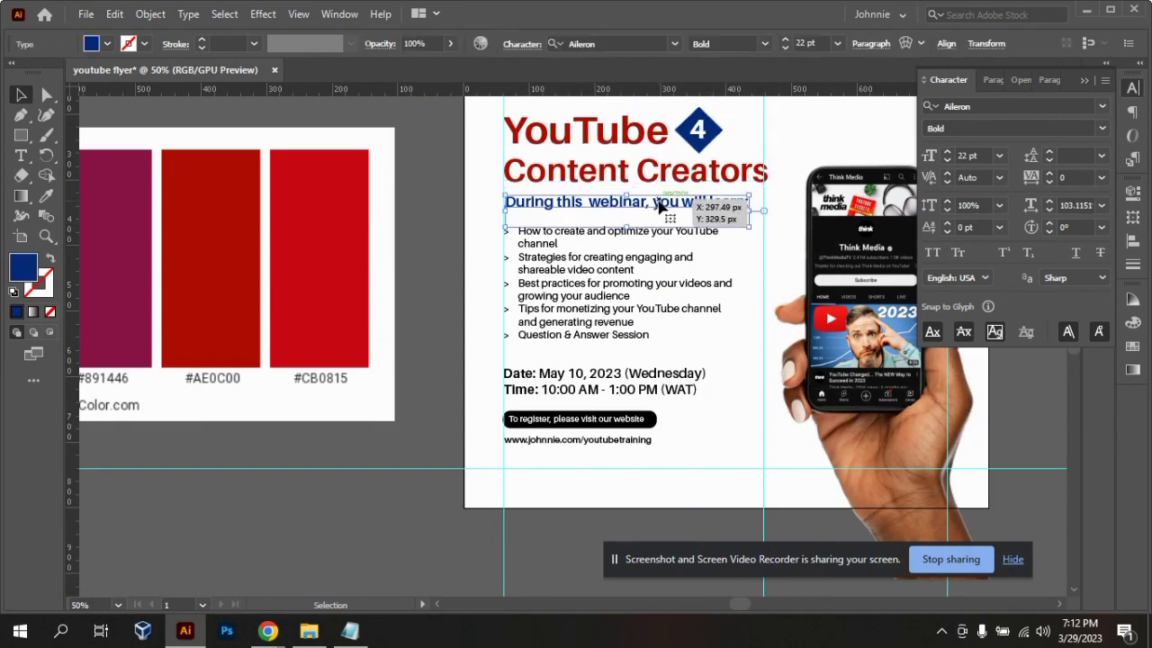
pyautogui.press('Down')
pyautogui.press('Down')
pyautogui.press('Down')
pyautogui.press('Down')
pyautogui.press('Down')
pyautogui.press('Down')
pyautogui.press('Down')
pyautogui.press('Down')
pyautogui.press('Down')
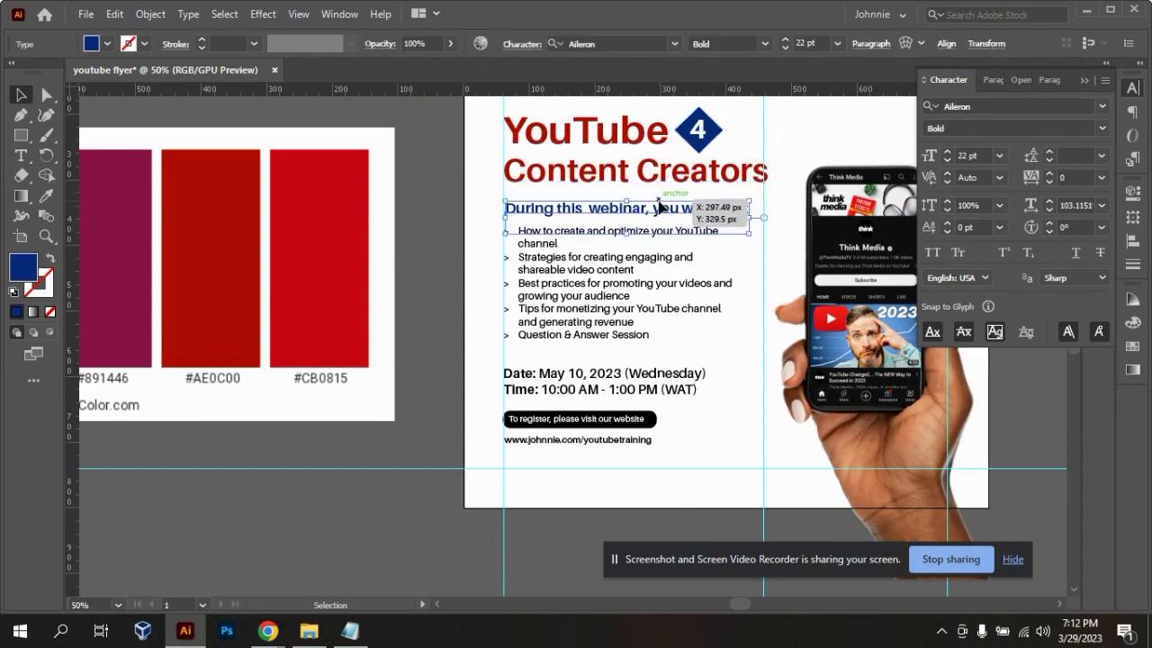
pyautogui.press('Up')
pyautogui.press('Up')
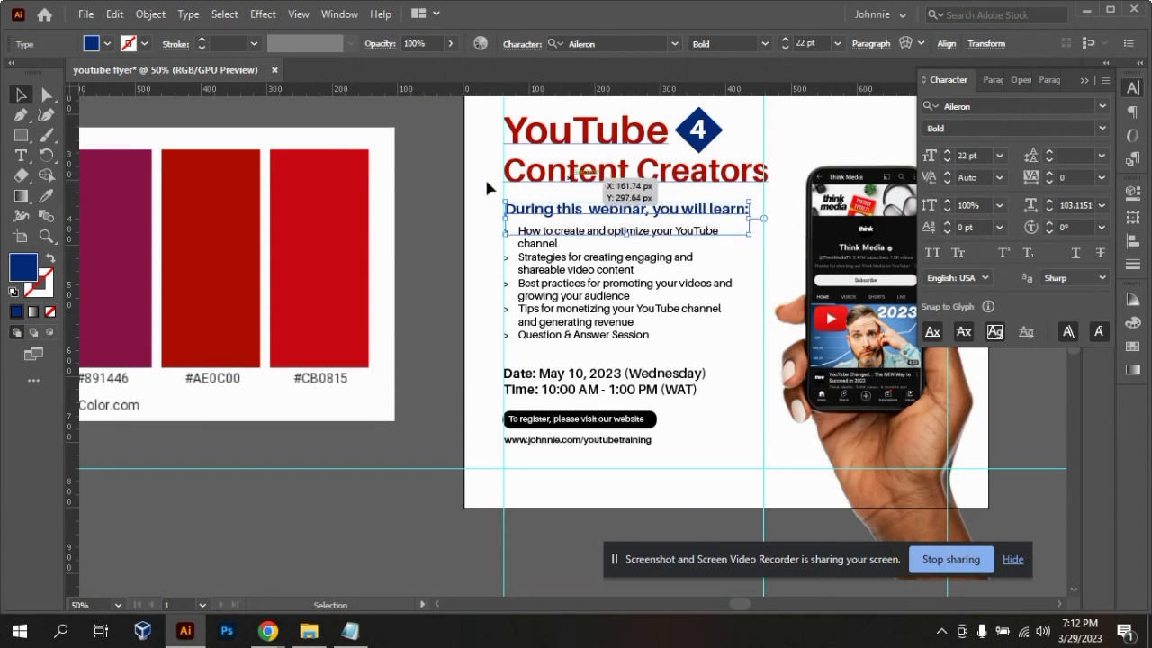
pyautogui.click(441, 185)
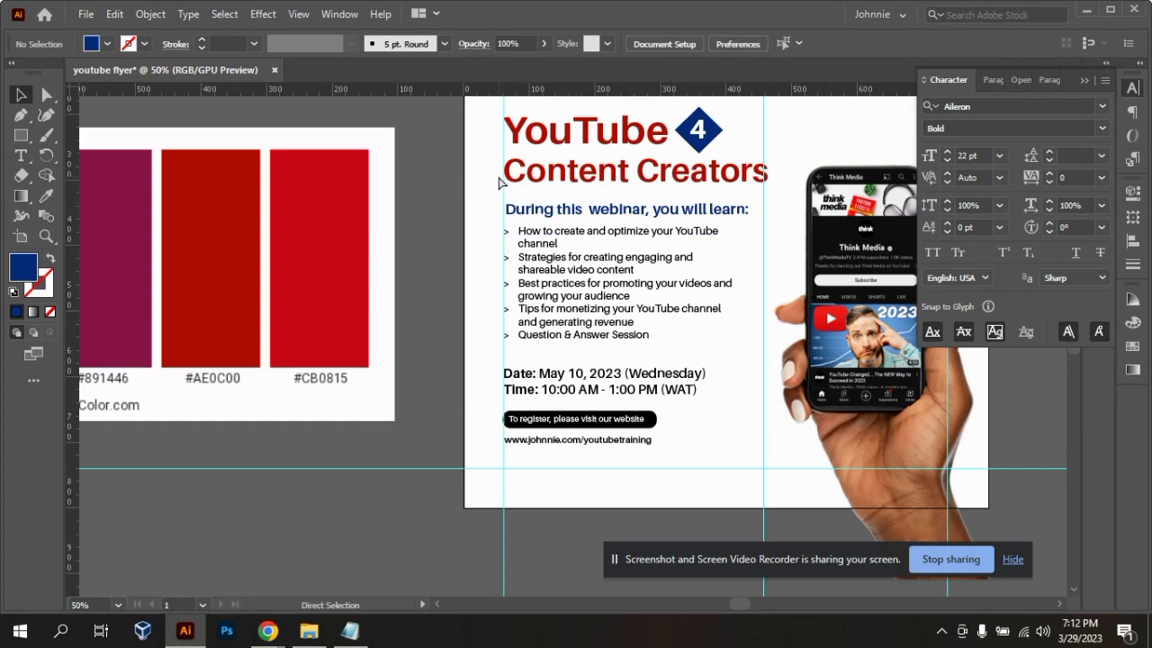
# - Nudge the bulleted list of training topics up slightly towards the subheading
pyautogui.hotkey('ctrl', '-')
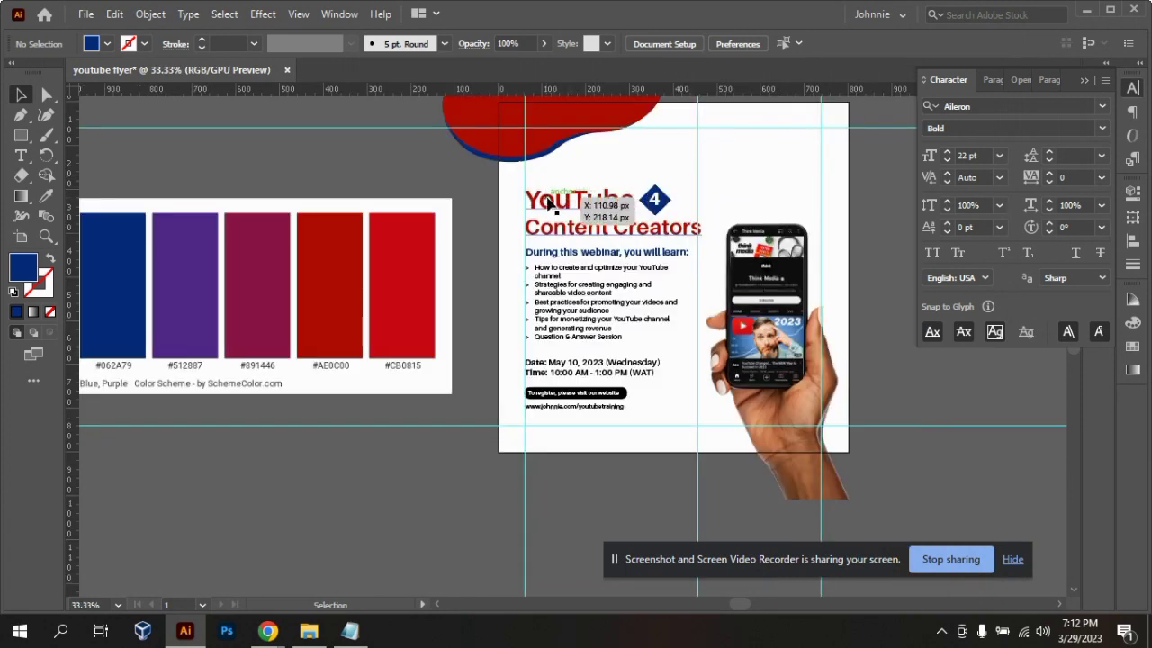
pyautogui.click(591, 306)
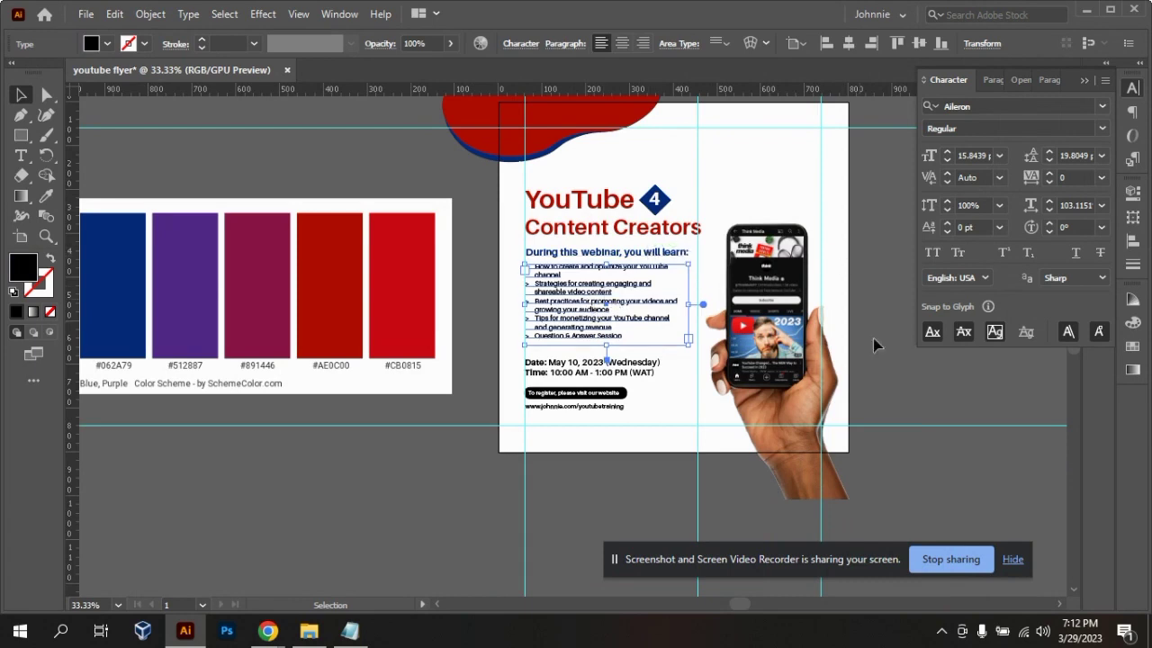
pyautogui.click(941, 386)
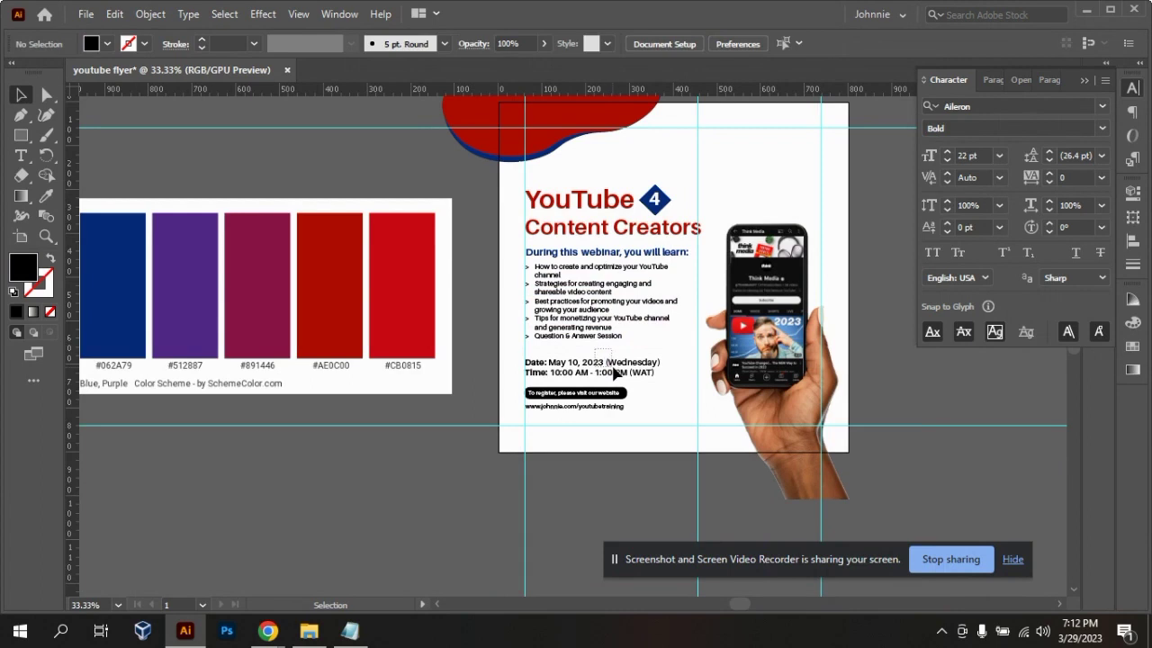
# - Nudge the date and time text block up slightly towards the bulleted list of training topics
pyautogui.click(610, 369)
pyautogui.moveTo(613, 369); pyautogui.dragTo(614, 371)
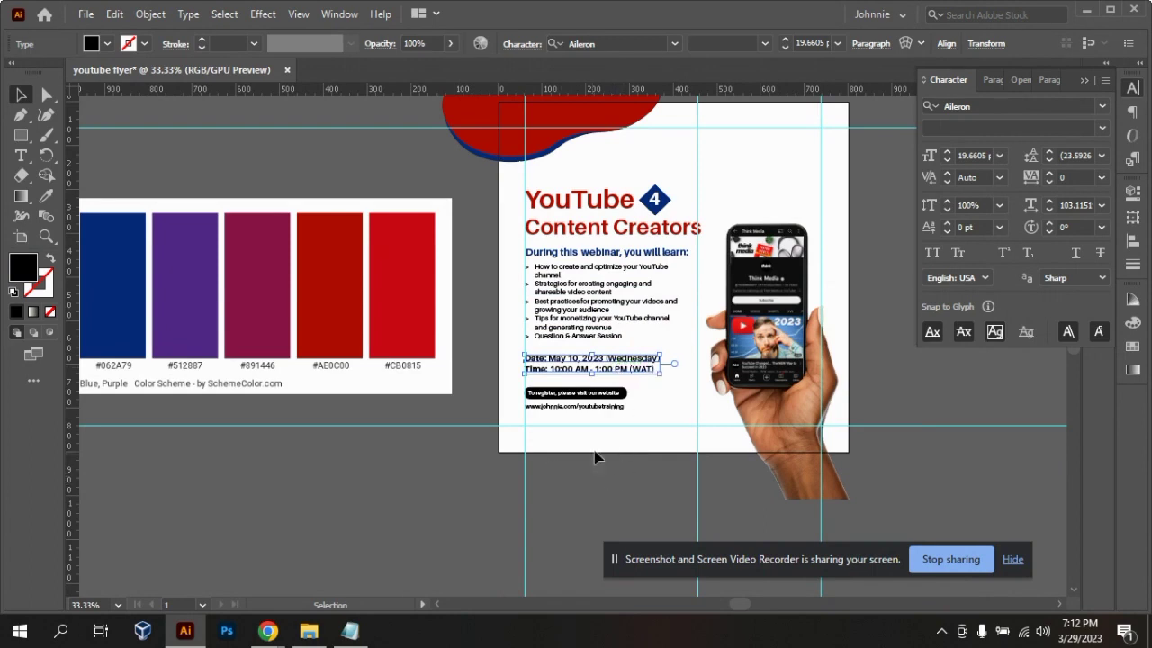
pyautogui.click(643, 409)
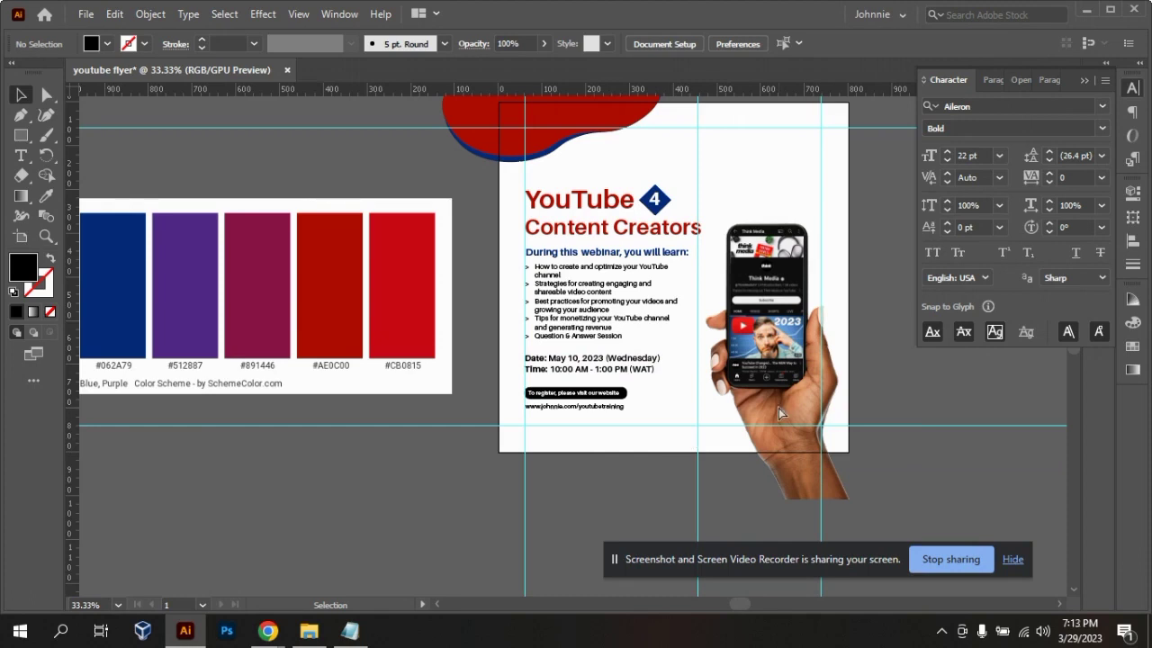
# - Set the whole bulleted list of training topics to a font size of 16 pt
pyautogui.hotkey('ctrl', '=')
pyautogui.hotkey('ctrl', '=')
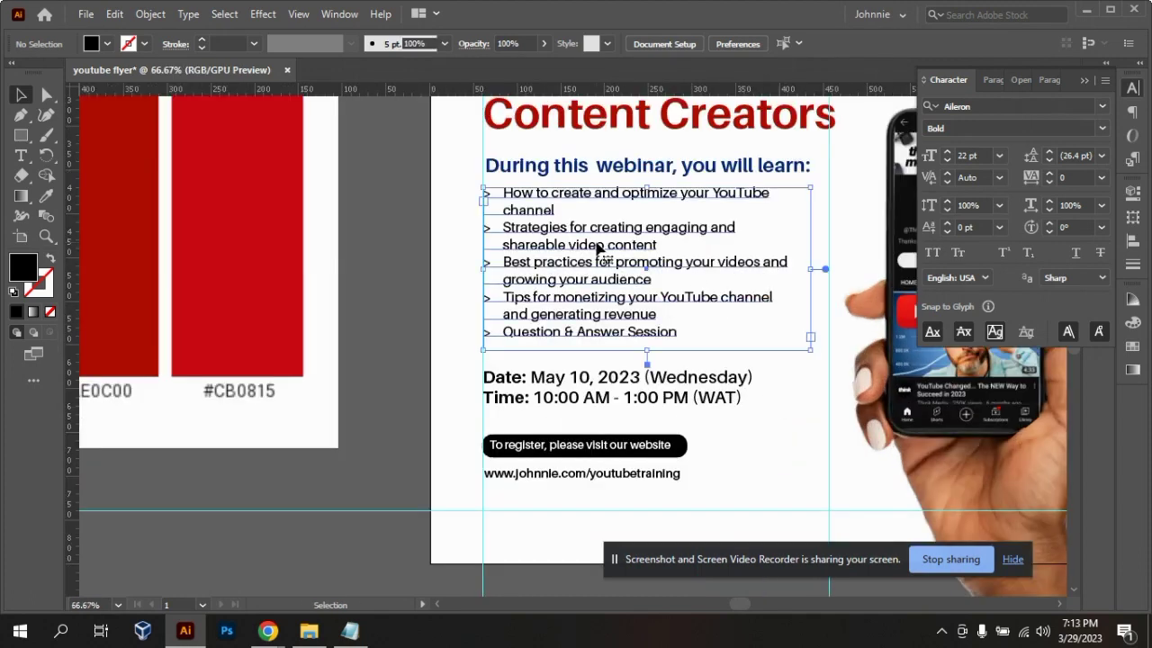
pyautogui.click(599, 249)
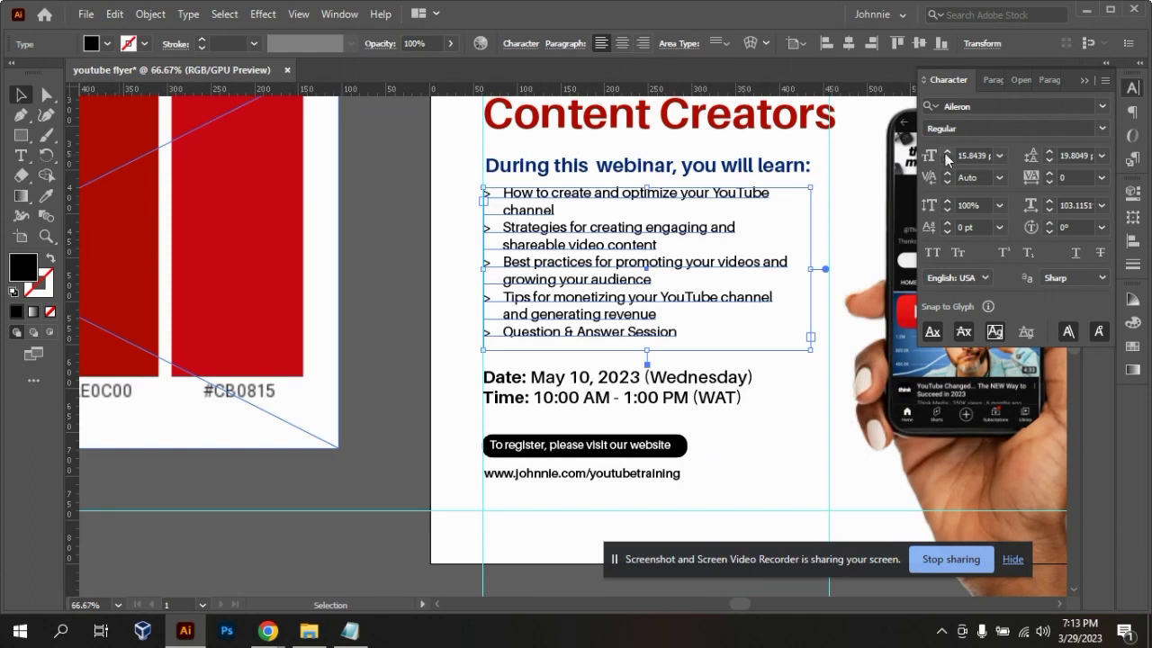
pyautogui.hotkey('ctrl', 'shift', 'a')
pyautogui.press('t')
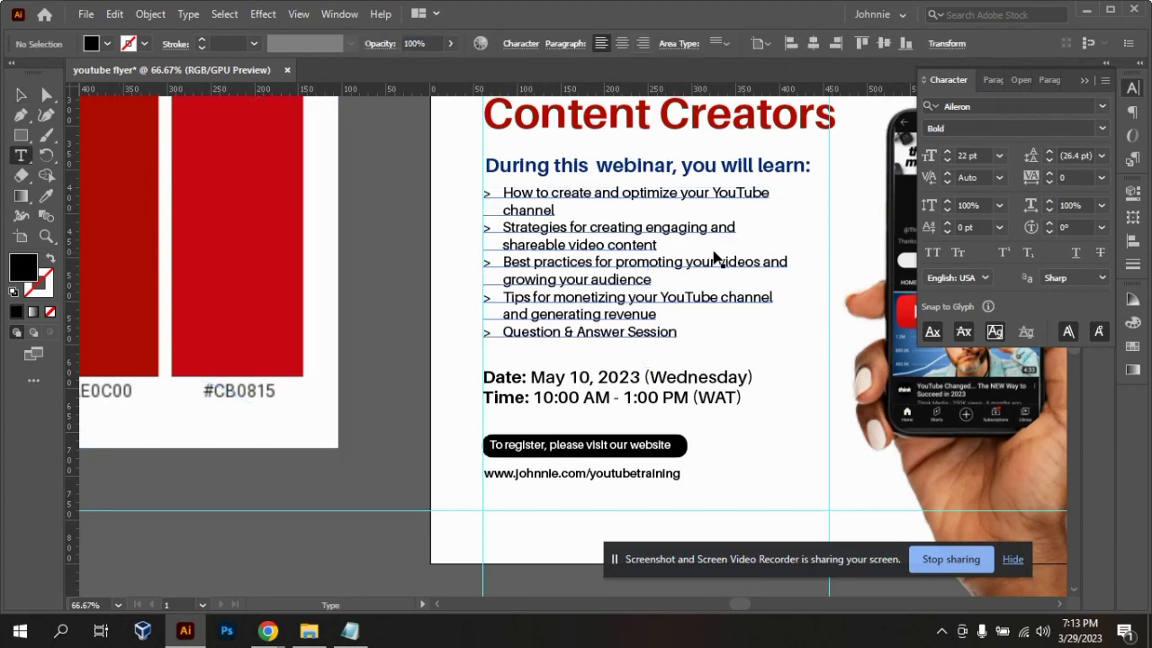
pyautogui.click(713, 248)
pyautogui.hotkey('ctrl', 'a')
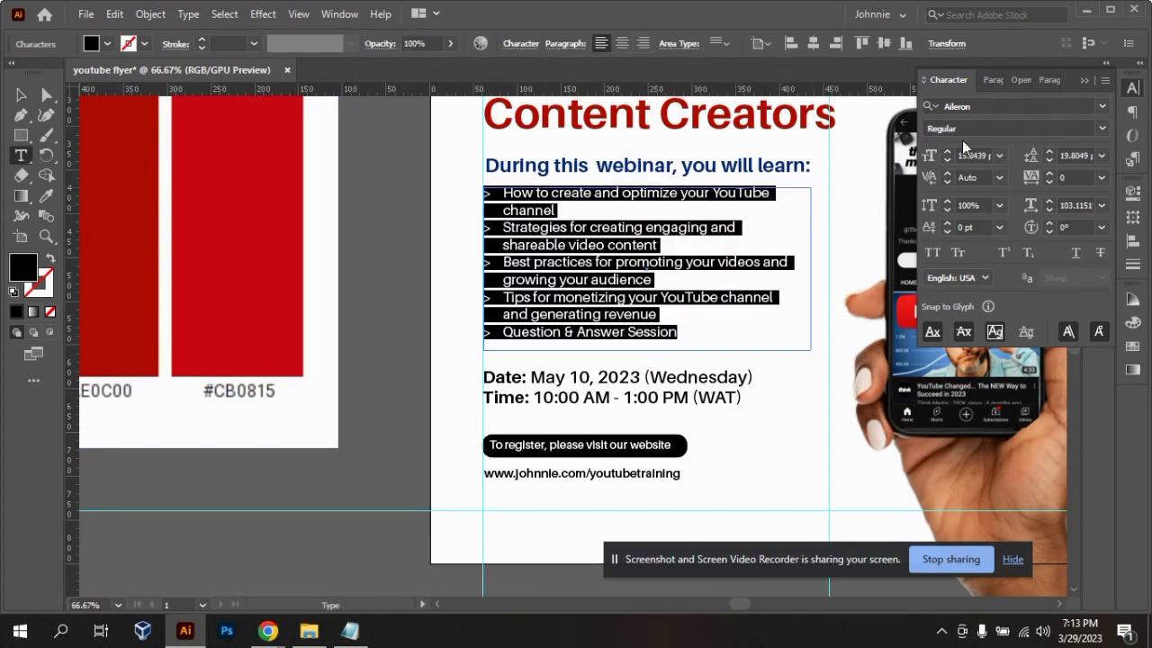
pyautogui.click(988, 155)
pyautogui.write('1')
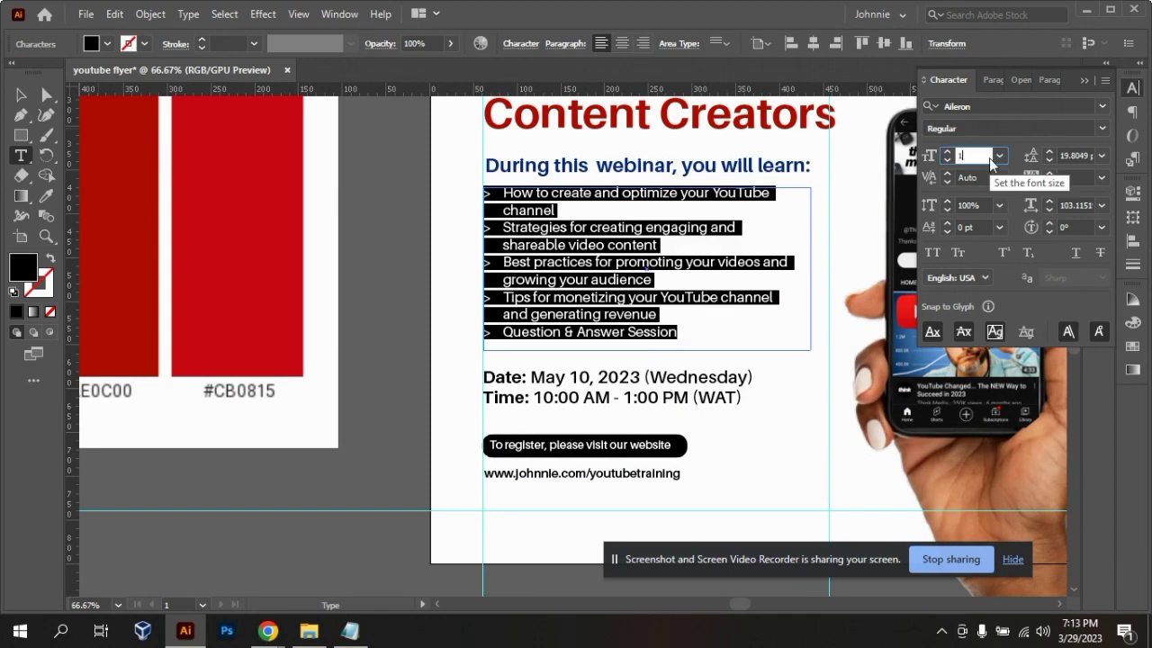
pyautogui.write('6')
pyautogui.press('Return')
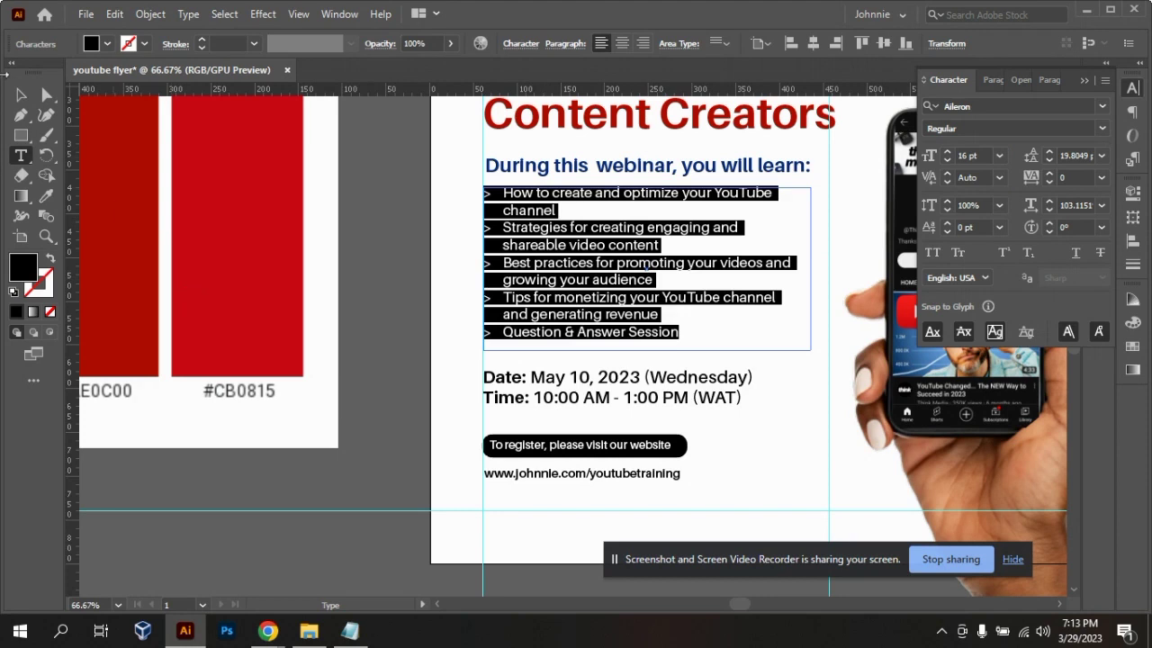
pyautogui.click(21, 99)
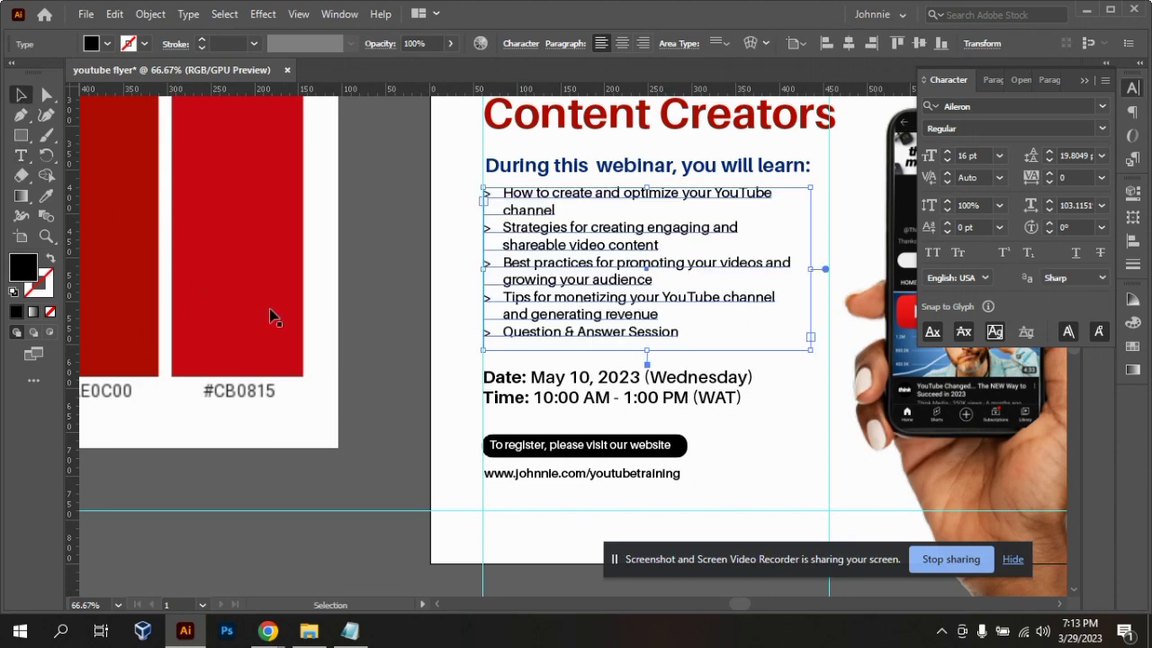
pyautogui.click(444, 429)
# - Examine the flyer's overall balance and text spacing at close and distant magnifications
pyautogui.hotkey('ctrl', '-')
pyautogui.hotkey('ctrl', '-')
pyautogui.hotkey('ctrl', '-')
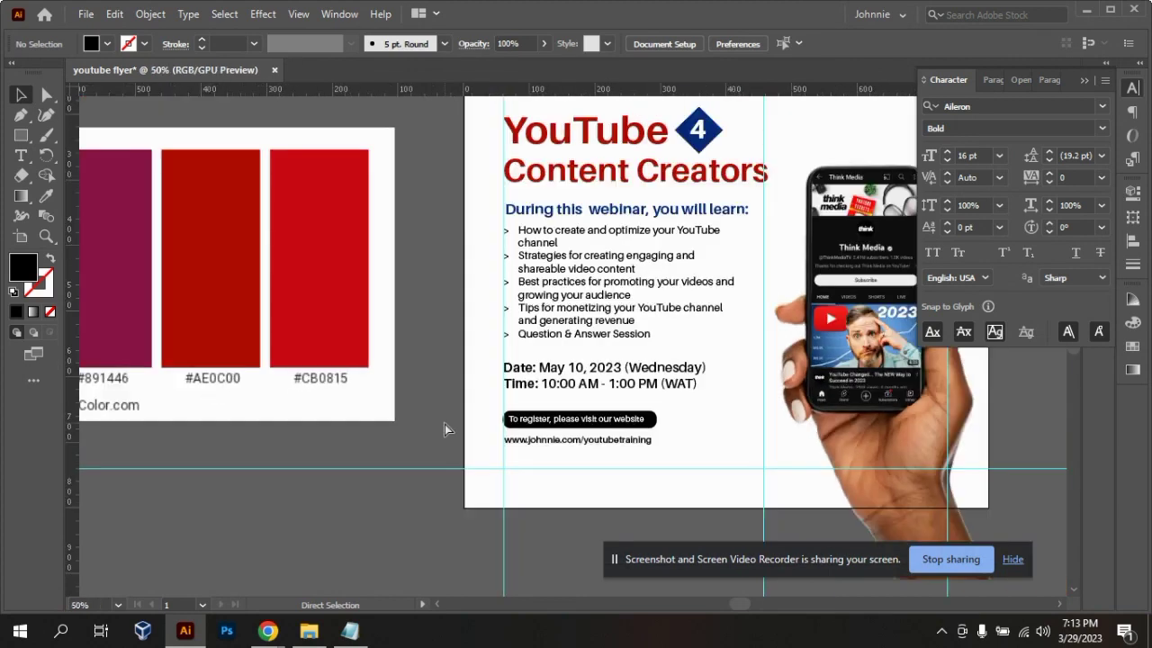
pyautogui.hotkey('ctrl', '+')
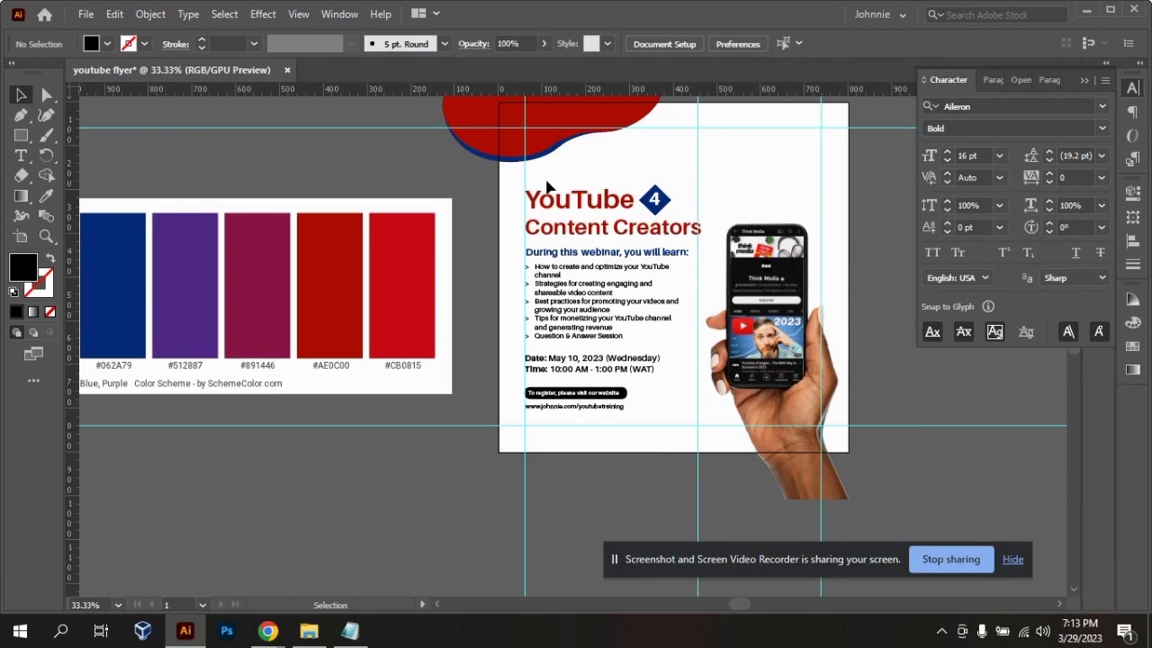
pyautogui.hotkey('ctrl', '+')
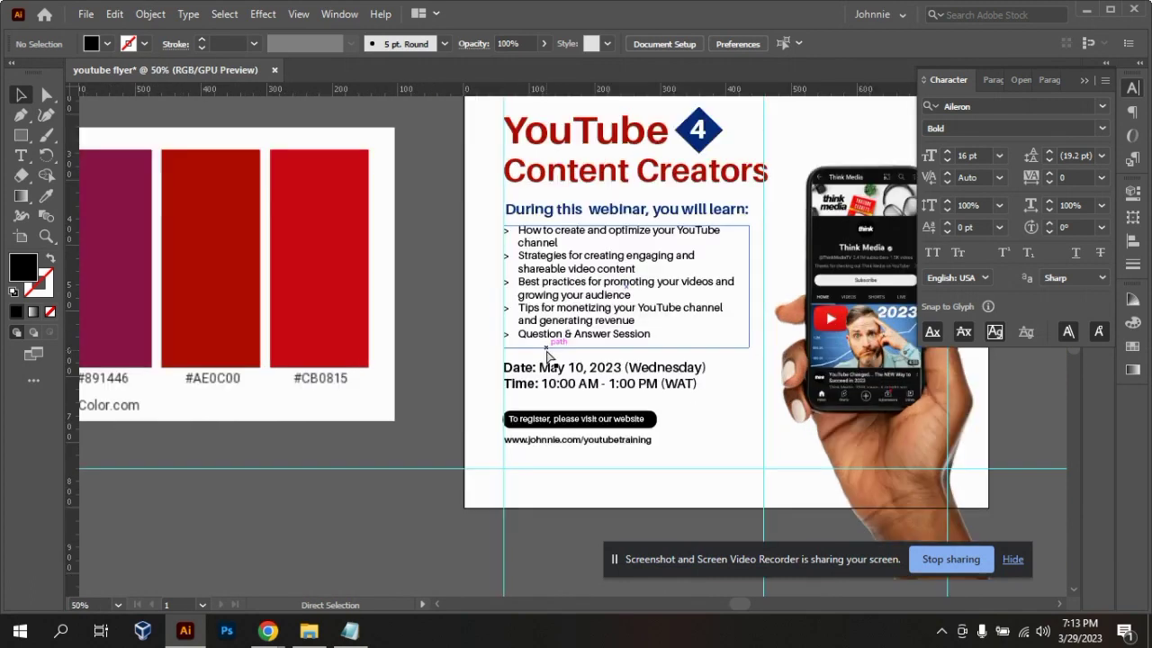
pyautogui.scroll(-2, 546, 357)
pyautogui.scroll(1, 546, 357)
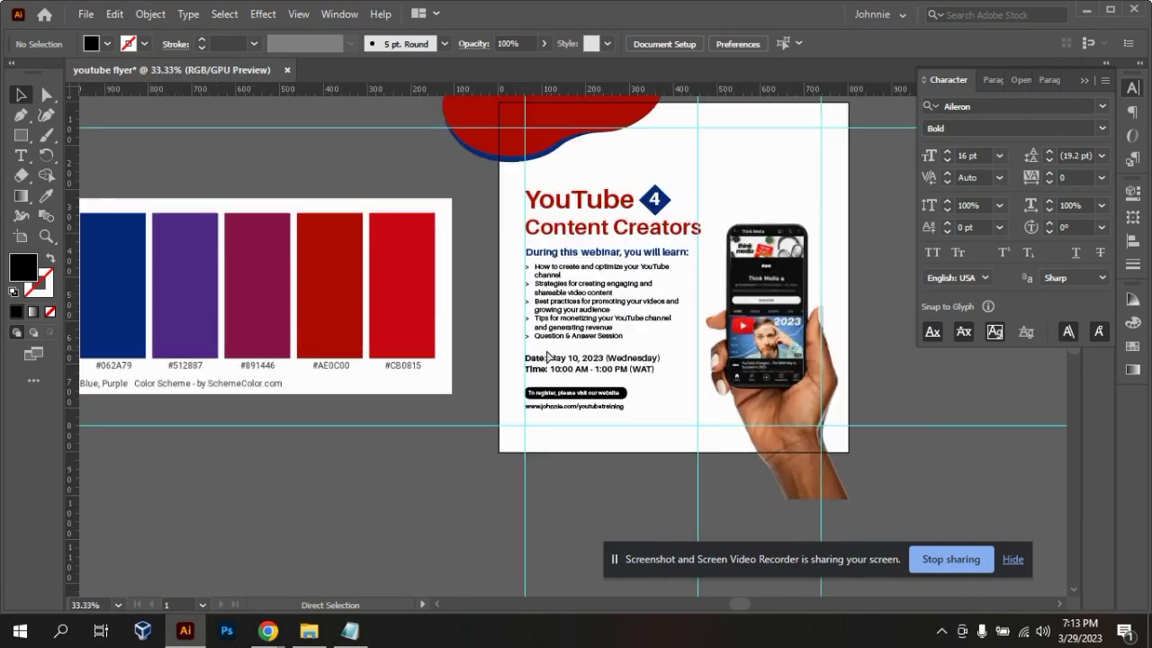
pyautogui.scroll(-1, 546, 357)
pyautogui.scroll(1, 546, 356)
pyautogui.scroll(-1, 546, 356)
pyautogui.scroll(1, 547, 357)
pyautogui.scroll(-1, 547, 358)
pyautogui.scroll(1, 547, 357)
pyautogui.scroll(-1, 547, 357)
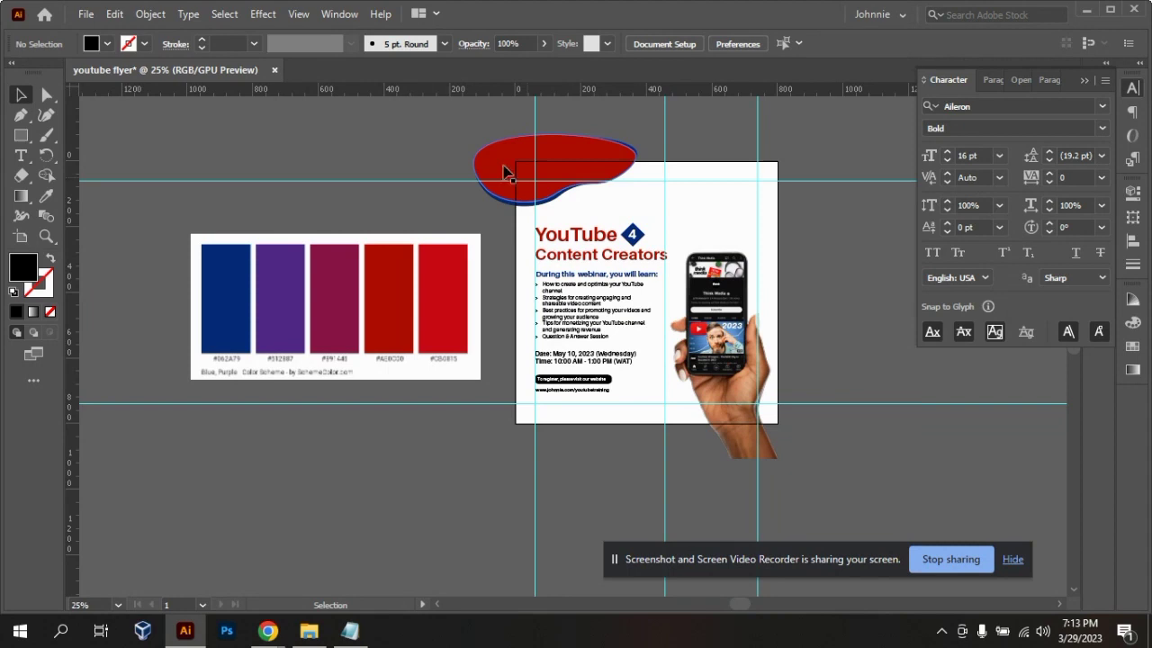
# - Enlarge the red blob and its blue backing together by about a quarter, keeping them over the flyer's upper corner
pyautogui.click(641, 184)
pyautogui.moveTo(638, 174); pyautogui.dragTo(792, 173)
pyautogui.press('a')
pyautogui.hotkey('ctrl', 'z')
pyautogui.press('v')
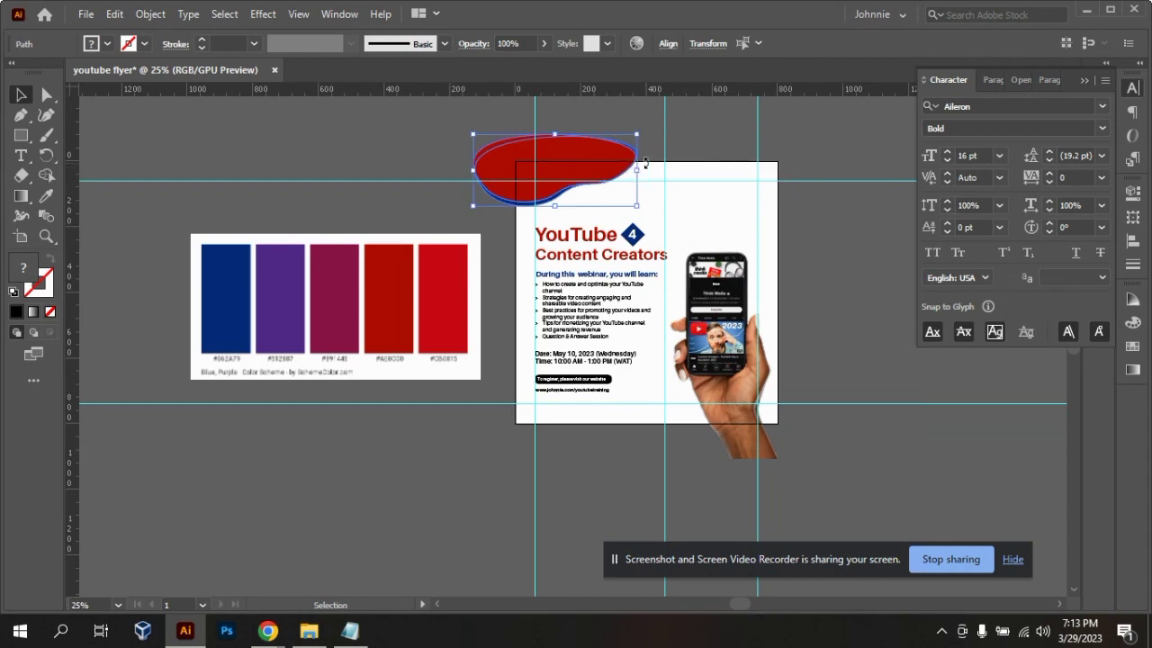
pyautogui.moveTo(638, 171); pyautogui.dragTo(681, 169)
pyautogui.moveTo(585, 202); pyautogui.dragTo(581, 194)
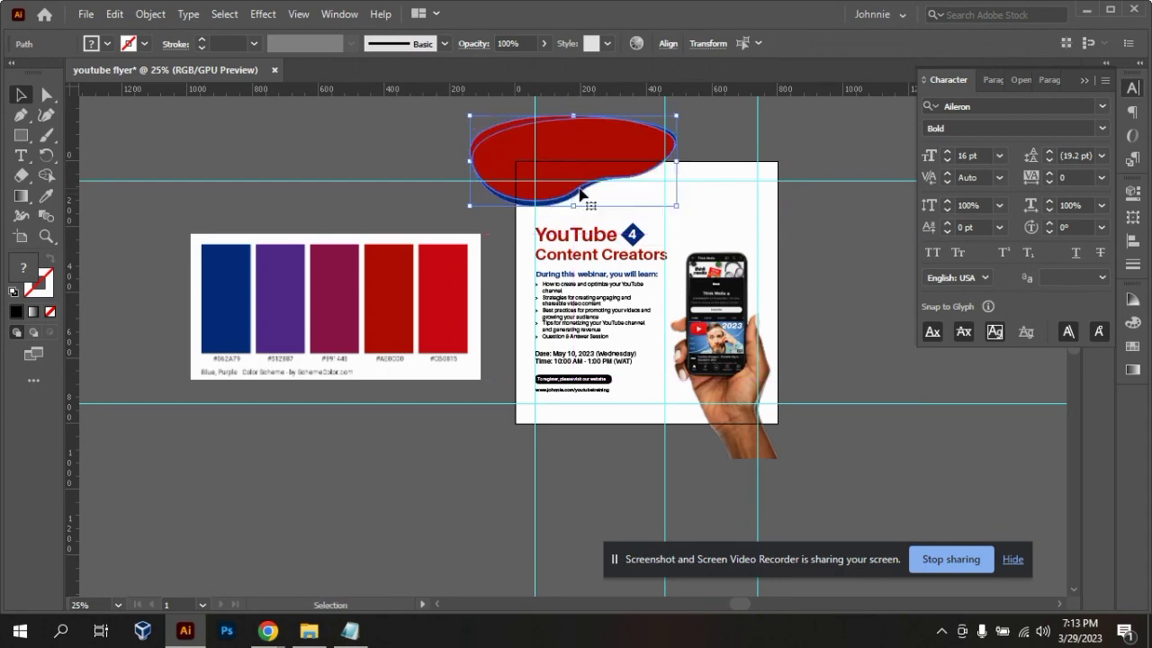
pyautogui.click(865, 217)
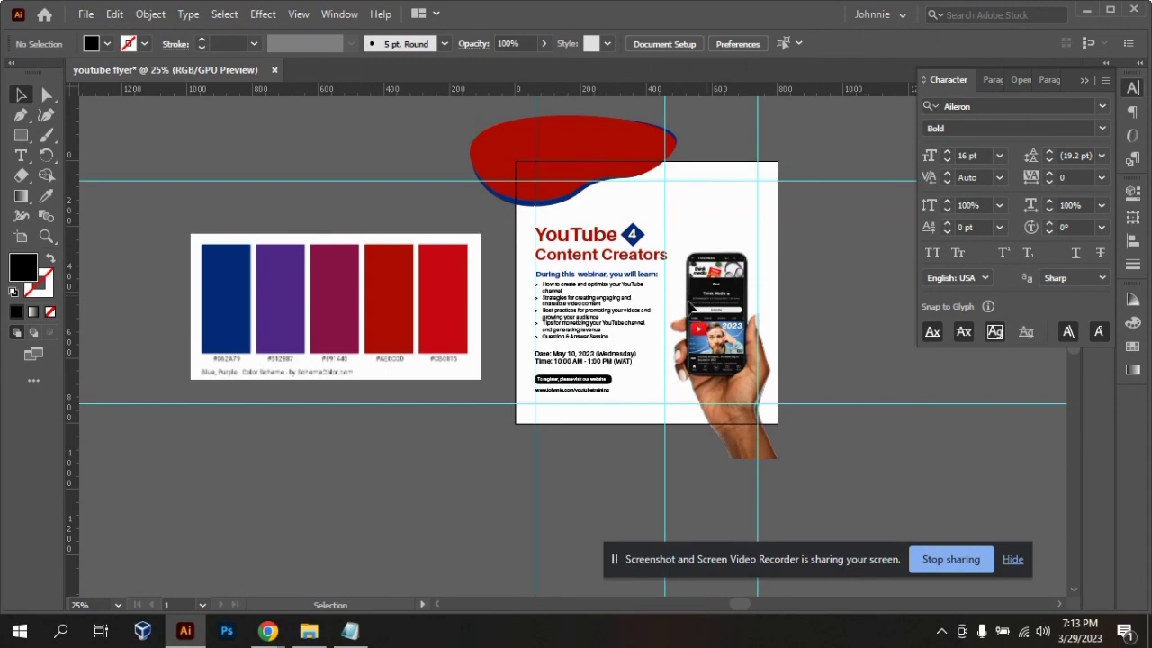
# - Recolour the date and time text block with the palette's dark red, #AE0C00
pyautogui.hotkey('ctrl', '=')
pyautogui.hotkey('ctrl', '=')
pyautogui.hotkey('ctrl', '-')
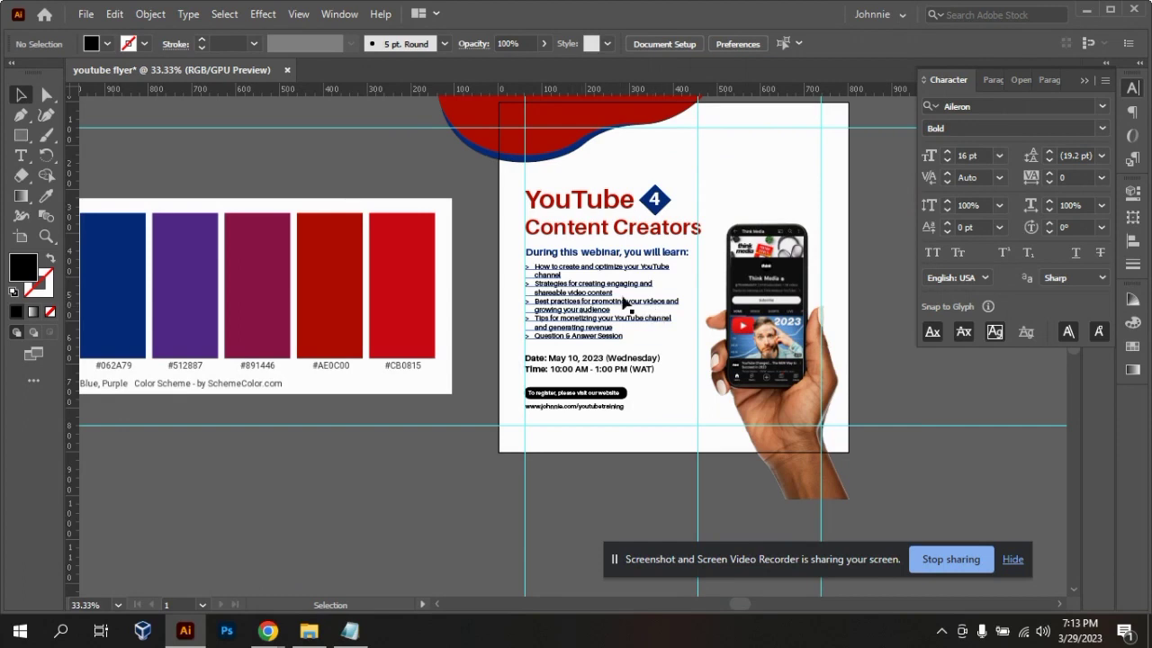
pyautogui.hotkey('ctrl', '=')
pyautogui.hotkey('ctrl', '=')
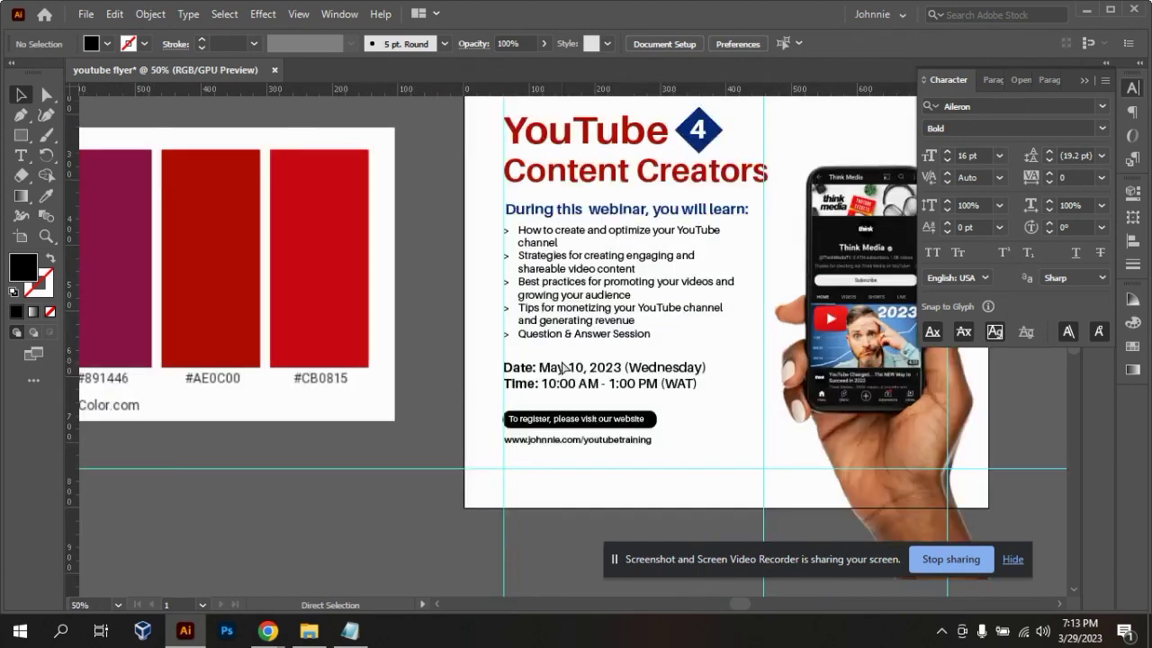
pyautogui.doubleClick(535, 379)
pyautogui.moveTo(529, 378); pyautogui.dragTo(437, 378)
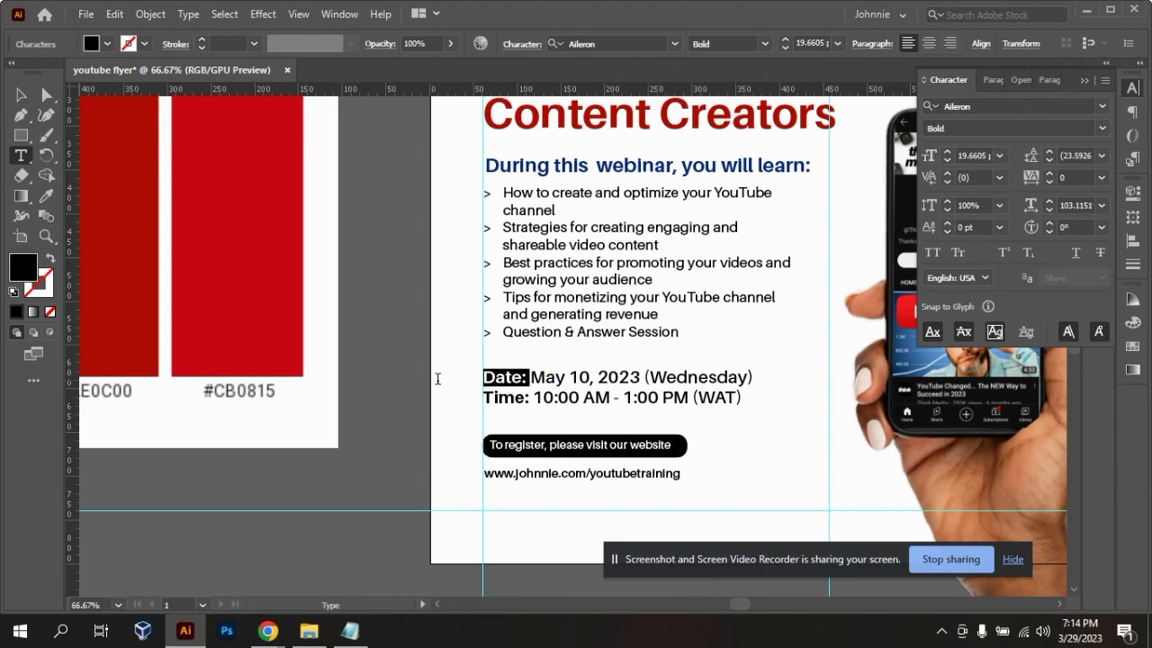
pyautogui.click(1137, 324)
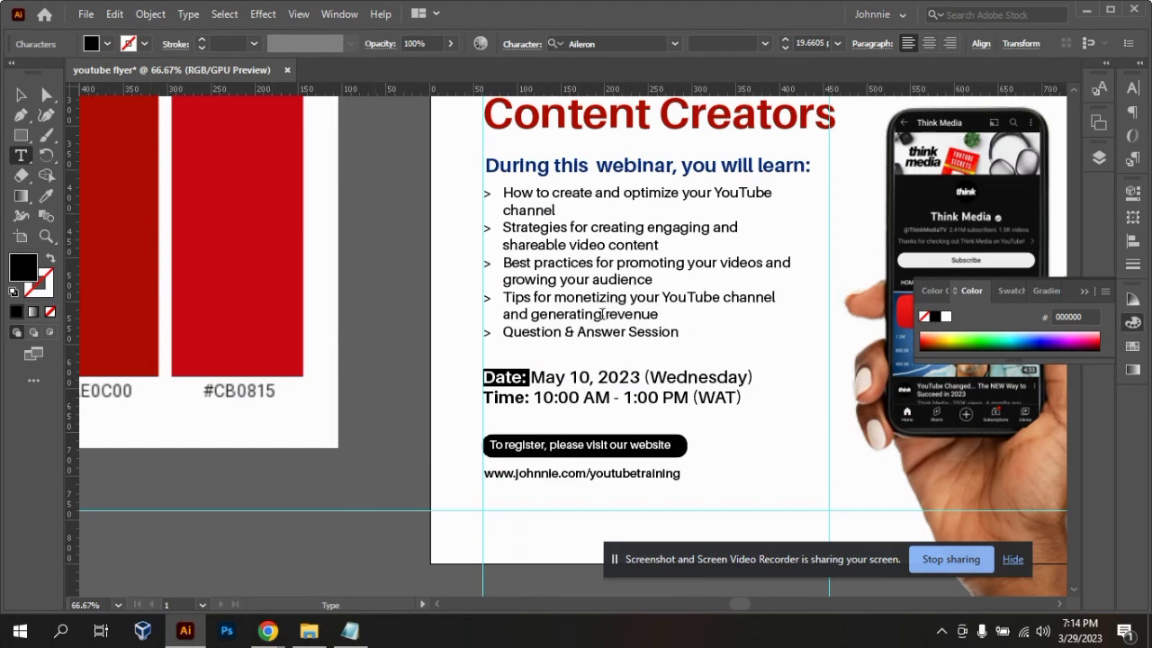
pyautogui.click(11, 95)
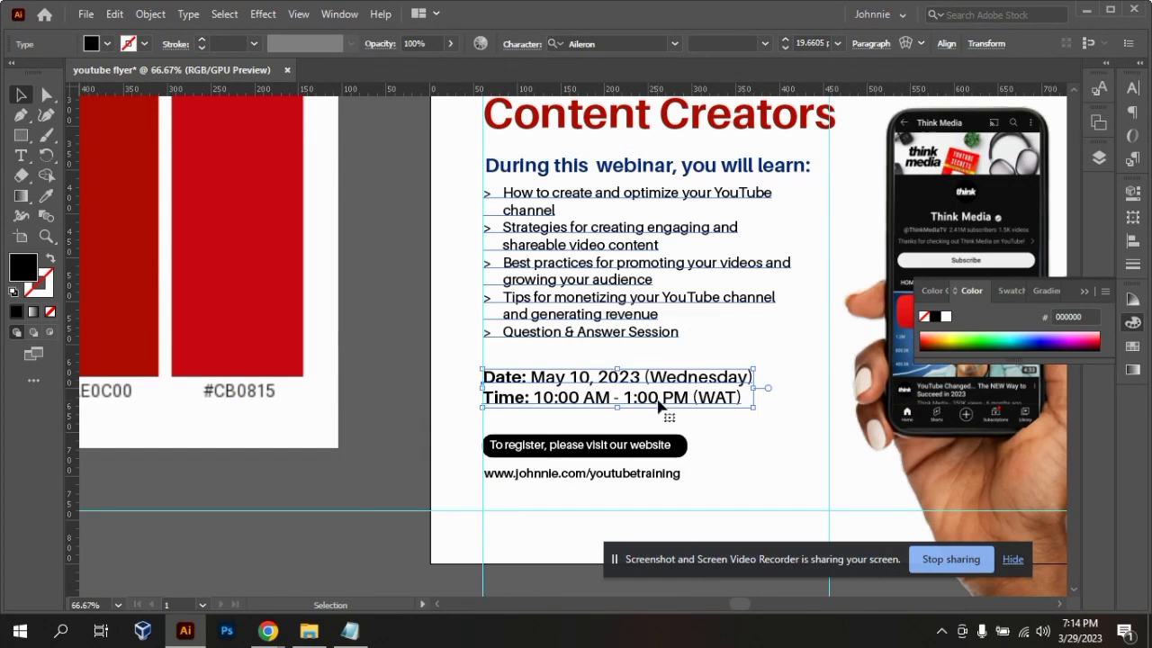
pyautogui.press('i')
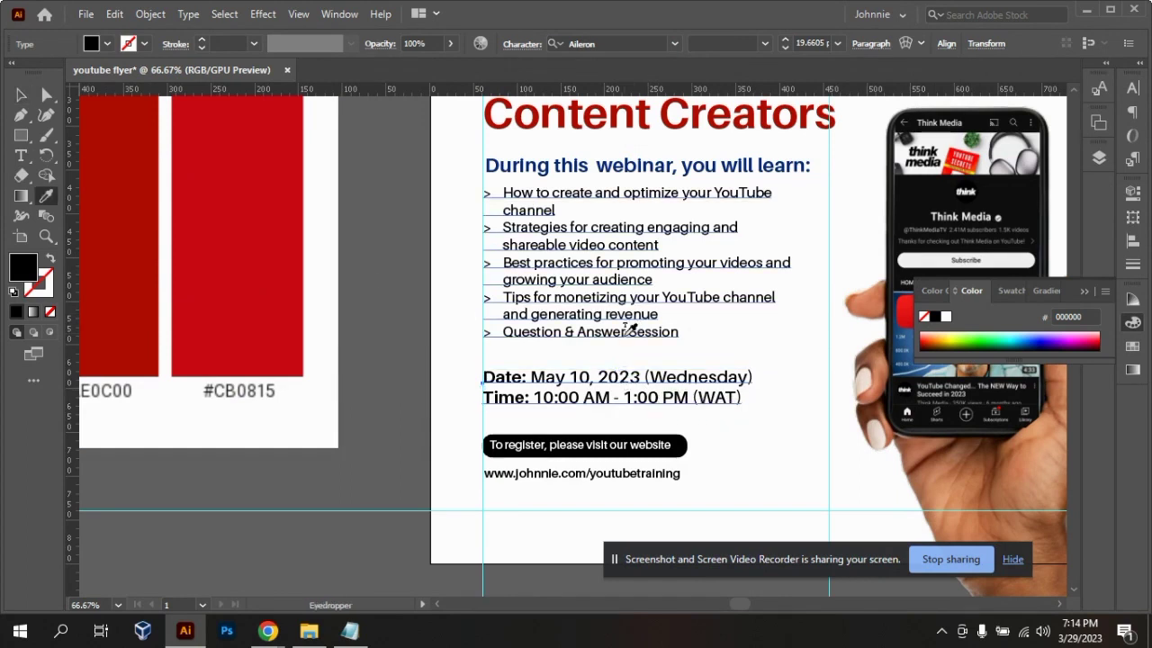
pyautogui.click(131, 264)
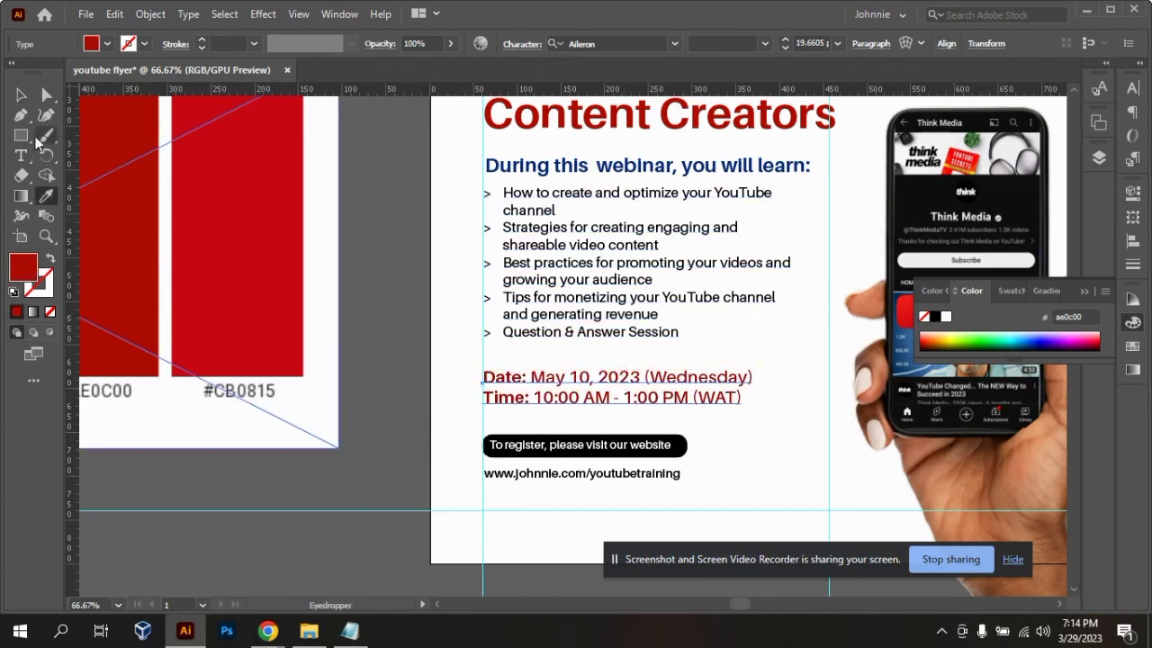
pyautogui.click(21, 94)
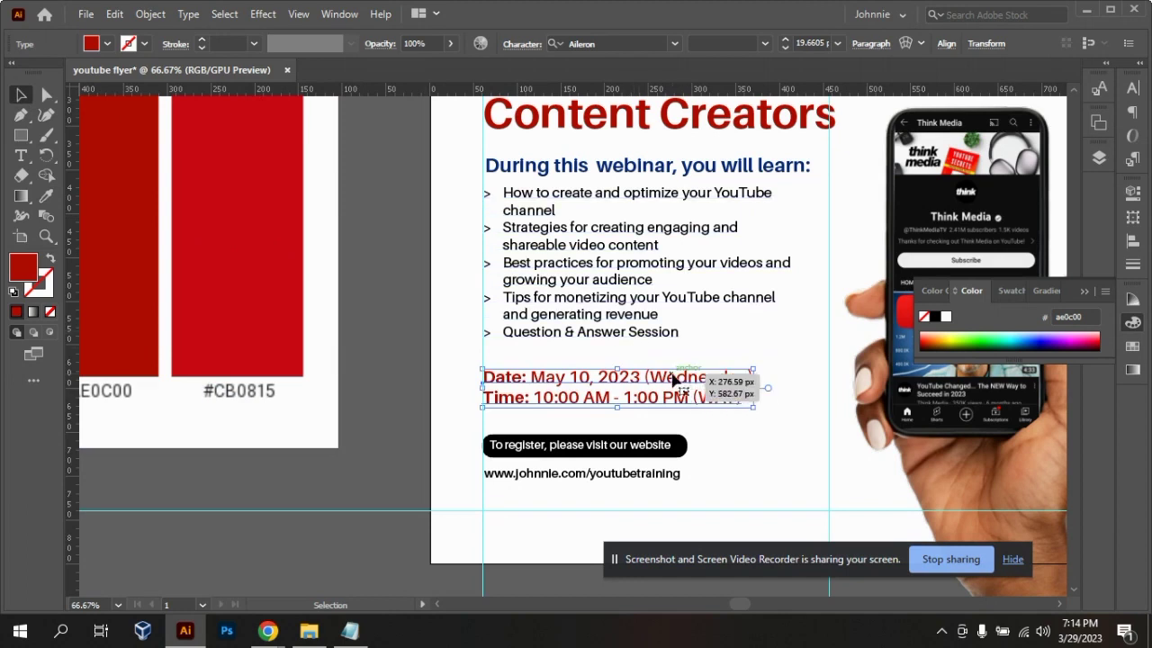
# - Recolour "May 10, 2023 (Wednesday)" and "10:00 AM - 1:00 PM (WAT)" black, excluding the "Date:" and "Time:" labels
pyautogui.doubleClick(549, 383)
pyautogui.moveTo(530, 378); pyautogui.dragTo(754, 378)
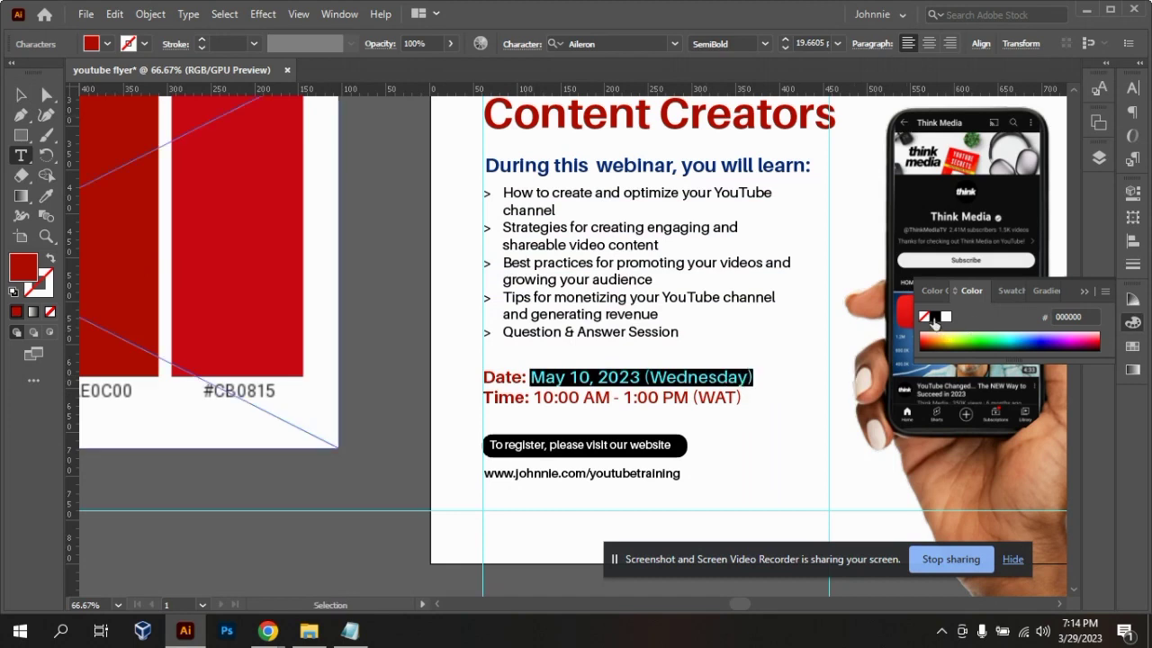
pyautogui.click(934, 318)
pyautogui.click(533, 397)
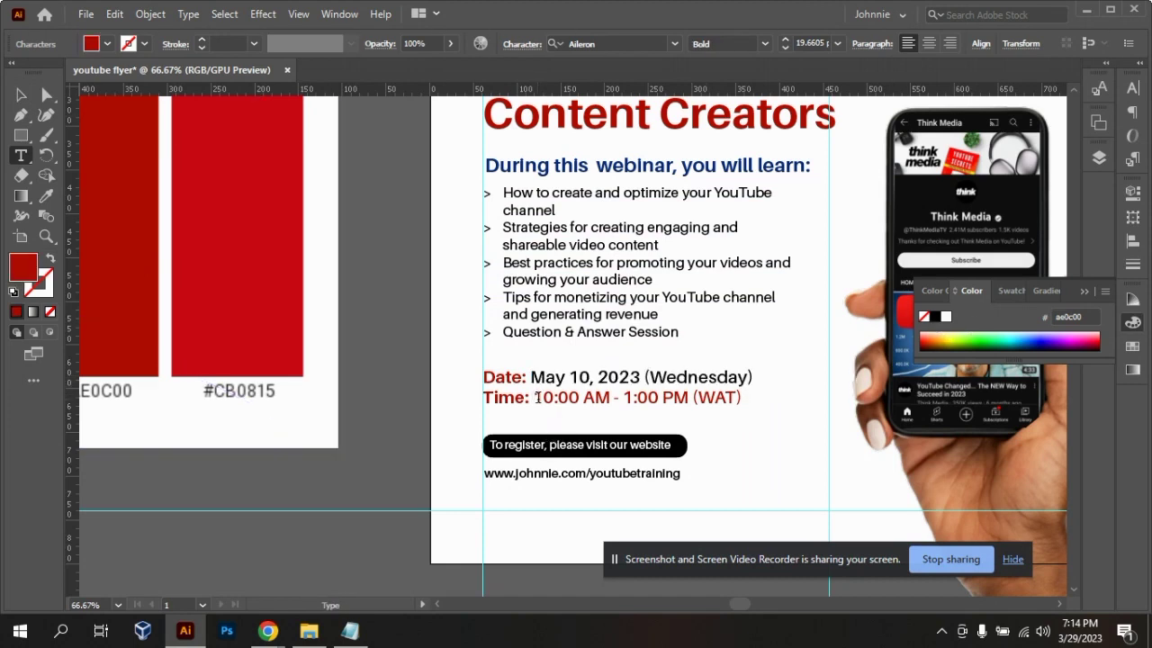
pyautogui.moveTo(539, 398); pyautogui.dragTo(736, 398)
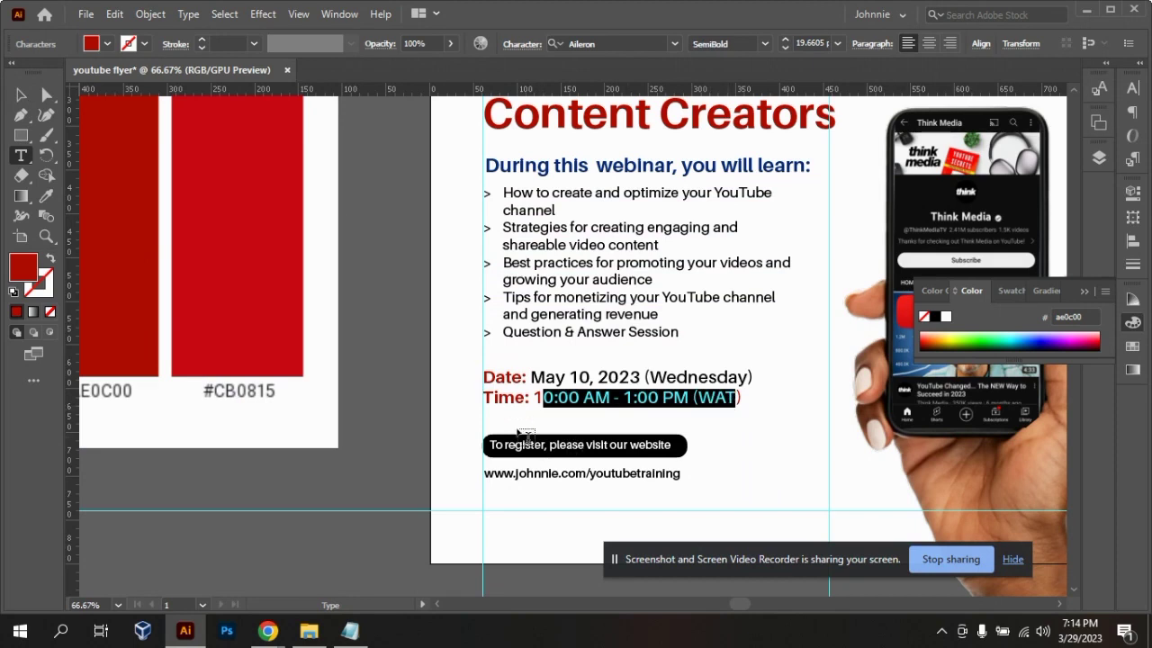
pyautogui.click(535, 398)
pyautogui.moveTo(536, 398); pyautogui.dragTo(748, 398)
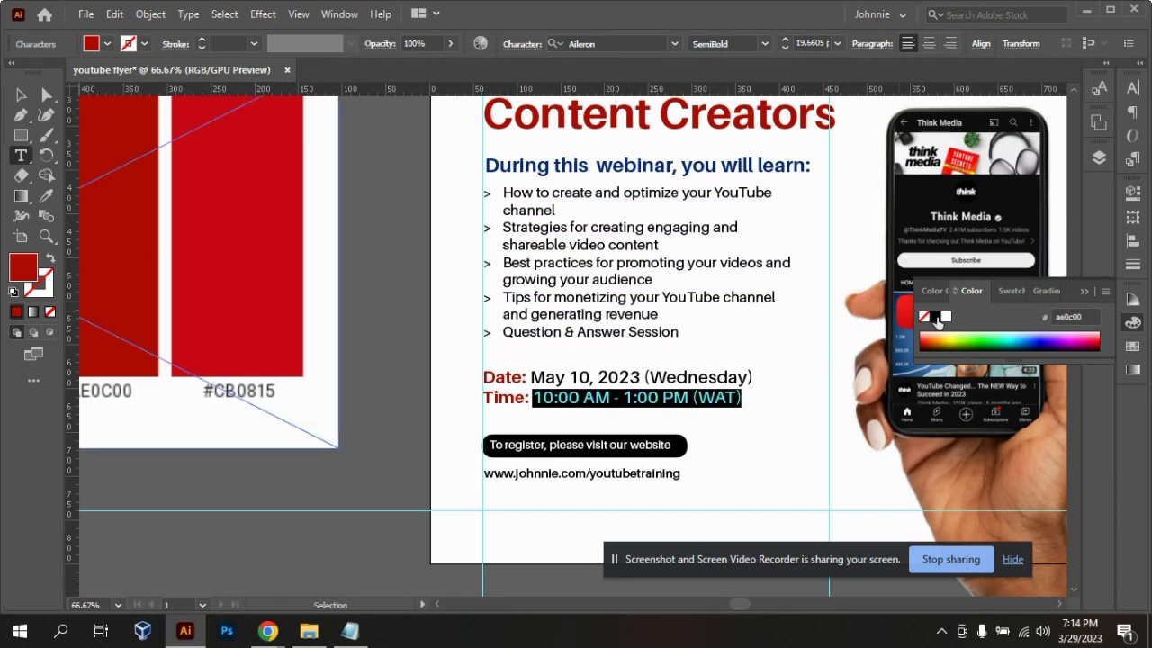
pyautogui.click(935, 316)
pyautogui.click(22, 95)
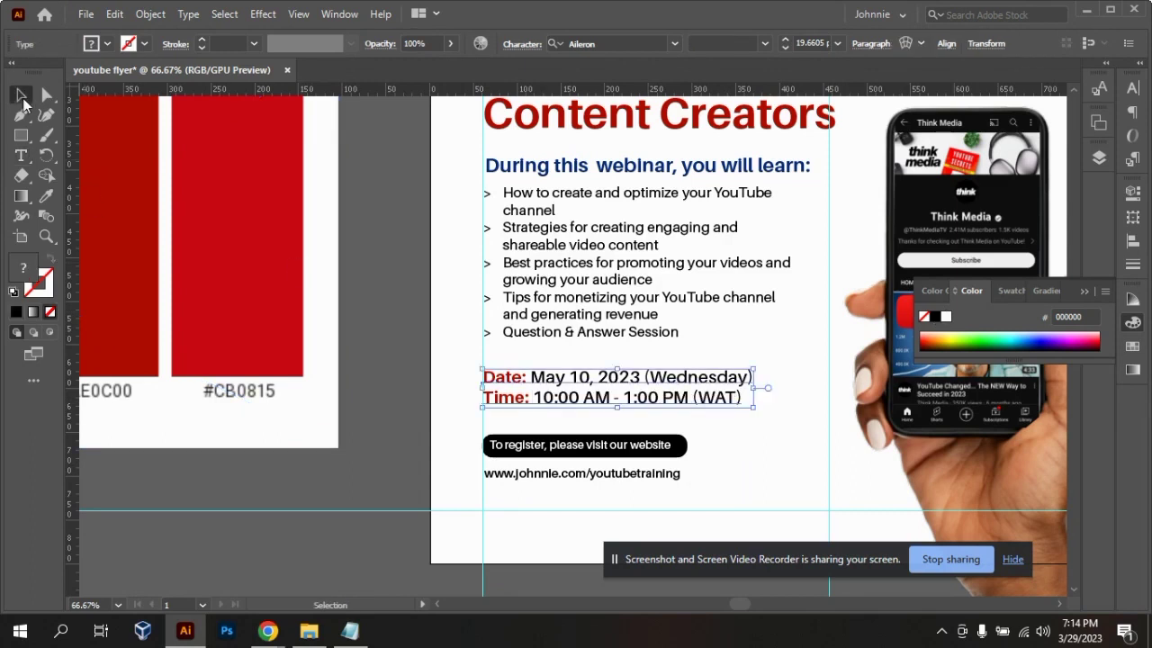
pyautogui.click(400, 300)
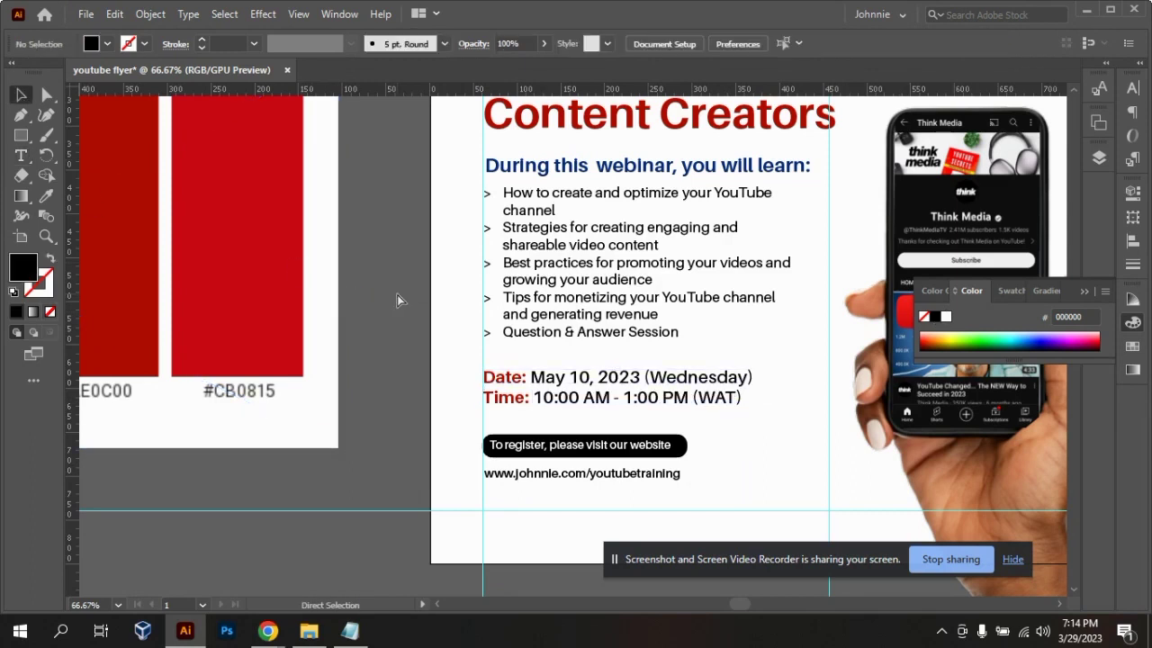
# - Fill the rounded bar behind "To register, please visit our website" with the heading diamond's blue, #062A79
pyautogui.hotkey('ctrl', '-')
pyautogui.hotkey('ctrl', '-')
pyautogui.hotkey('ctrl', '=')
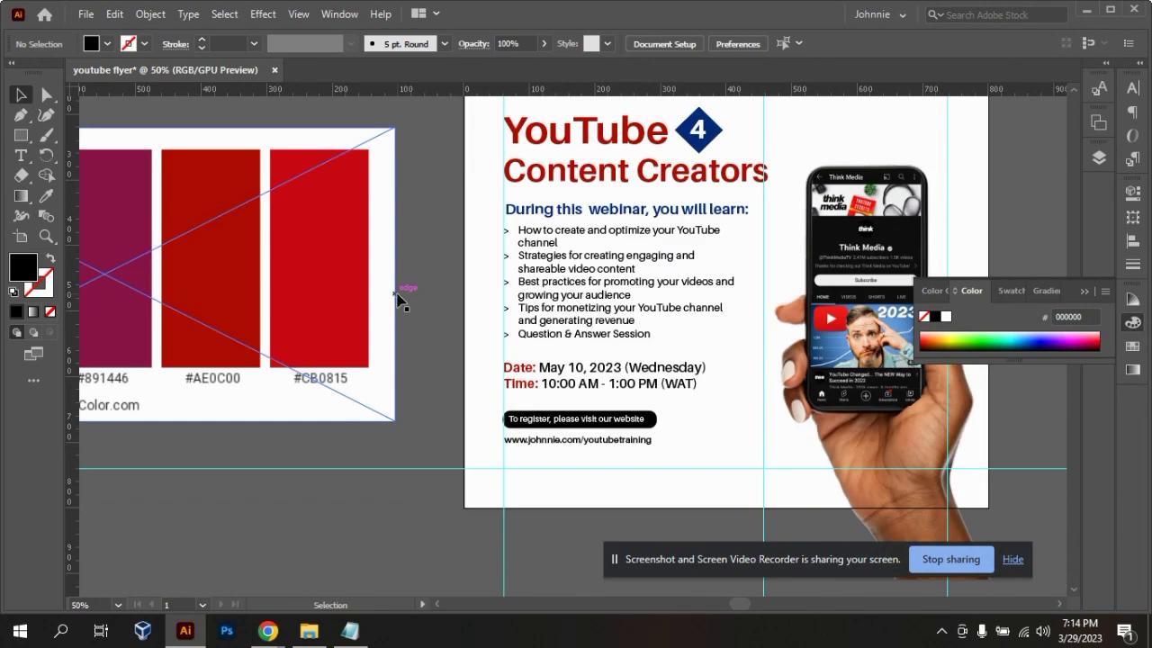
pyautogui.click(653, 422)
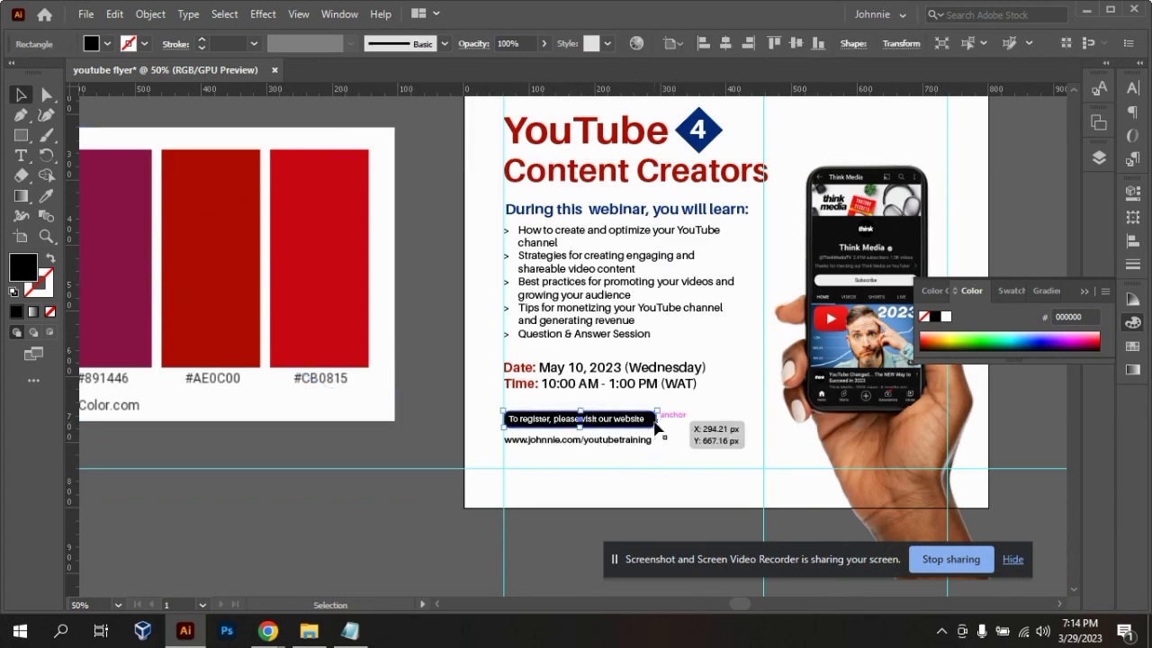
pyautogui.press('i')
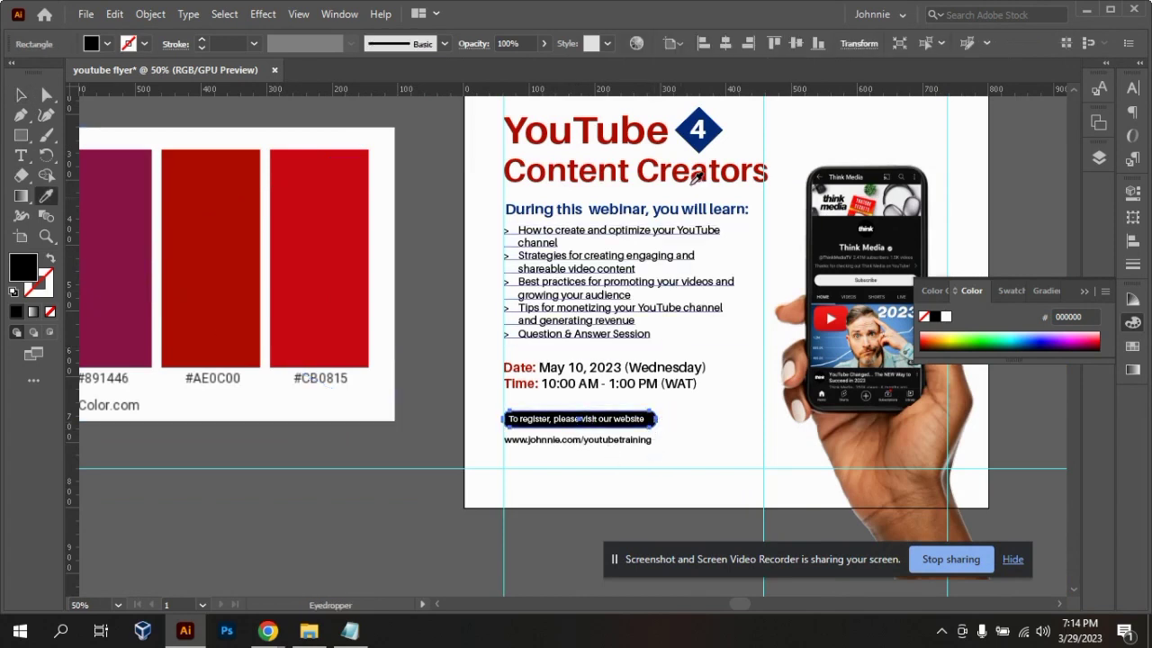
pyautogui.click(715, 133)
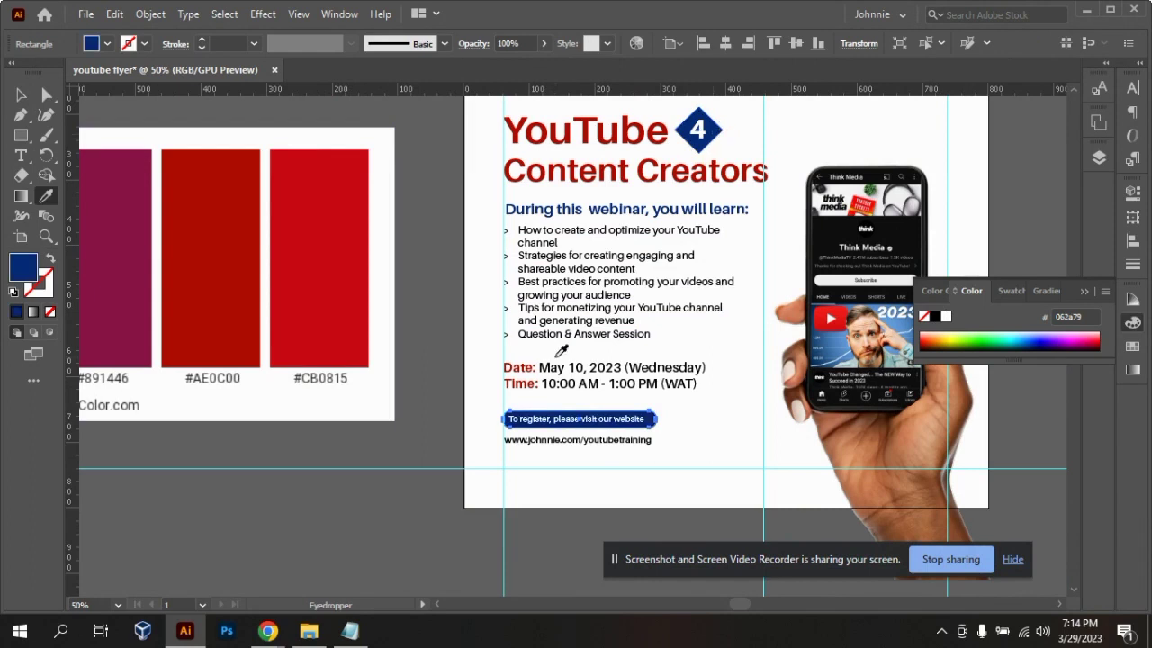
# - Fill the rounded bar behind "To register, please visit our website" with the palette's dark red, #AE0C00
pyautogui.click(205, 288)
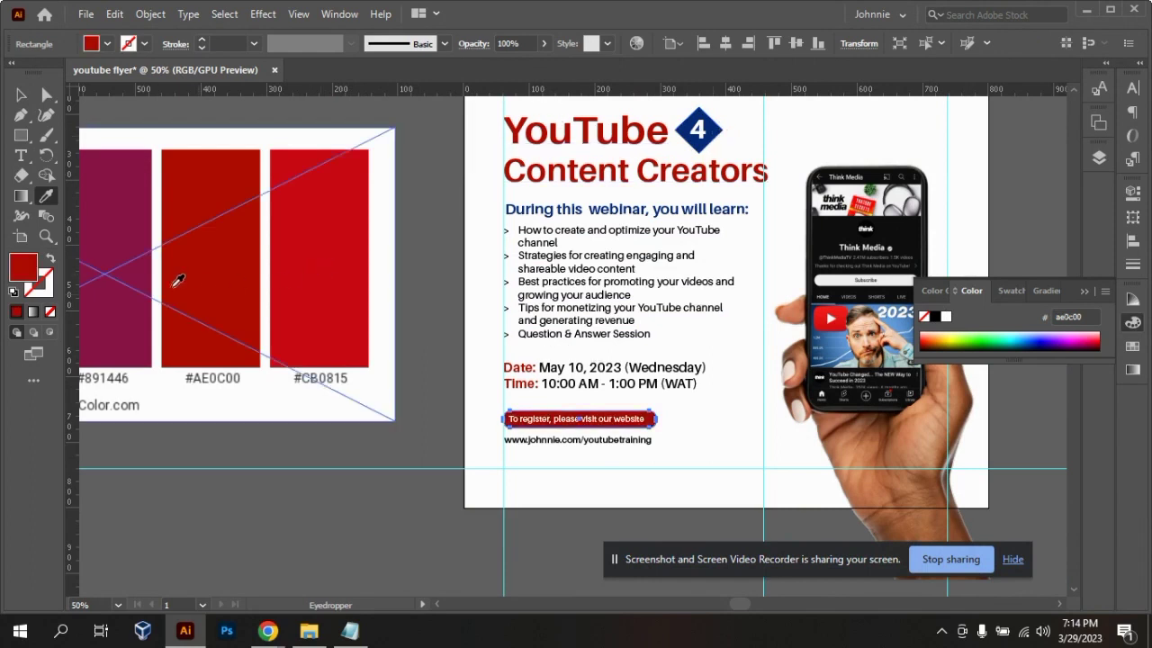
pyautogui.click(20, 95)
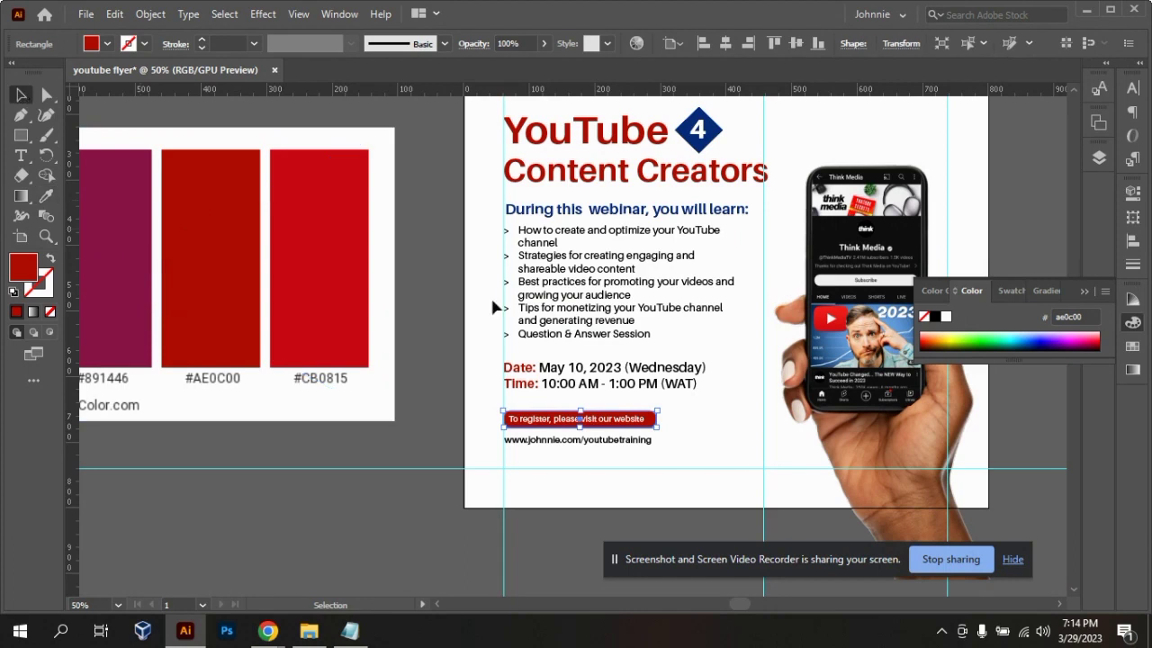
# - Nudge the website address up slightly so it sits closer beneath the registration bar
pyautogui.moveTo(681, 423); pyautogui.dragTo(641, 447)
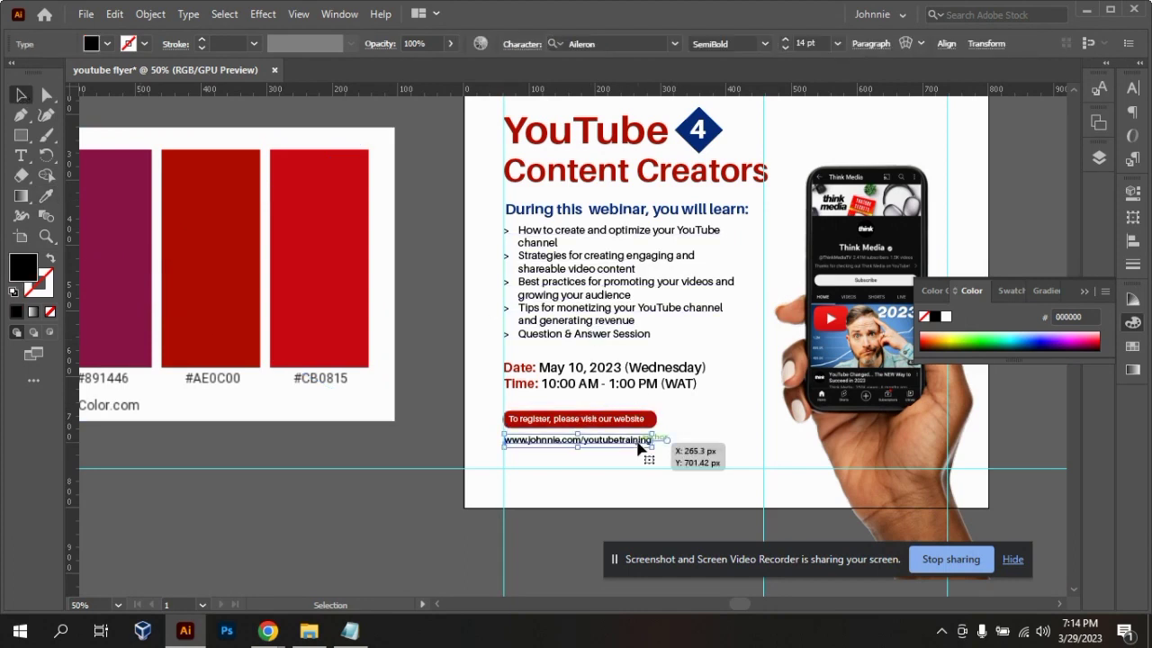
pyautogui.press('Up')
pyautogui.press('Up')
pyautogui.press('Up')
pyautogui.press('Up')
pyautogui.press('Up')
pyautogui.press('Up')
pyautogui.press('Up')
pyautogui.press('Up')
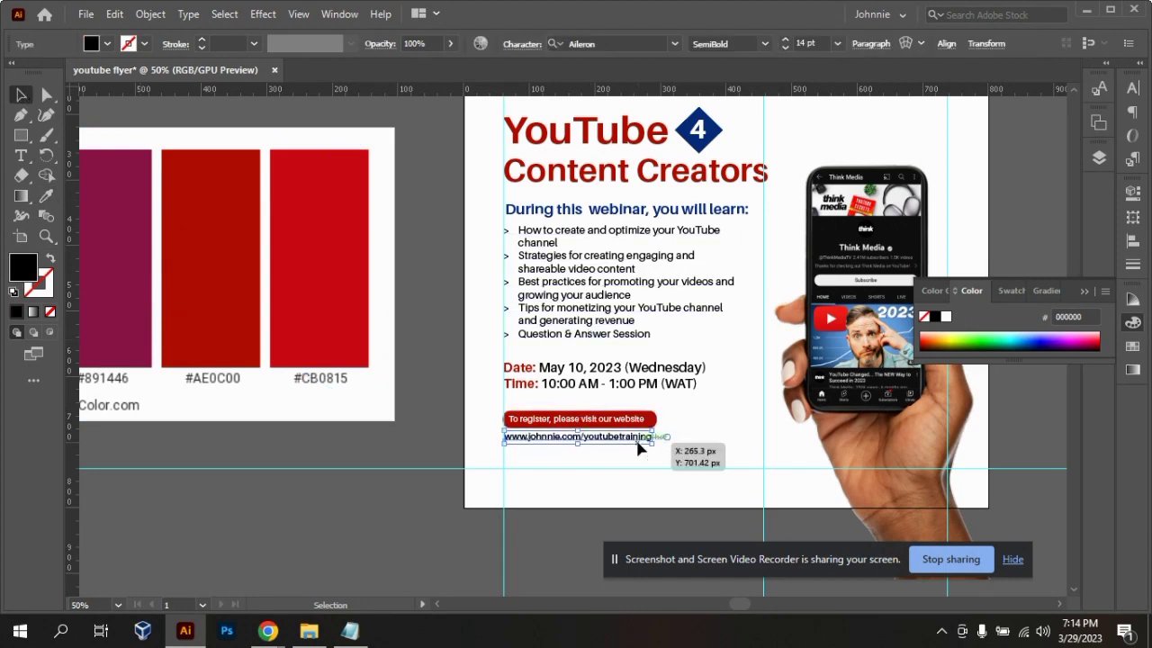
# - Recolour the website address with the heading diamond's blue, #062A79, and deselect it
pyautogui.press('i')
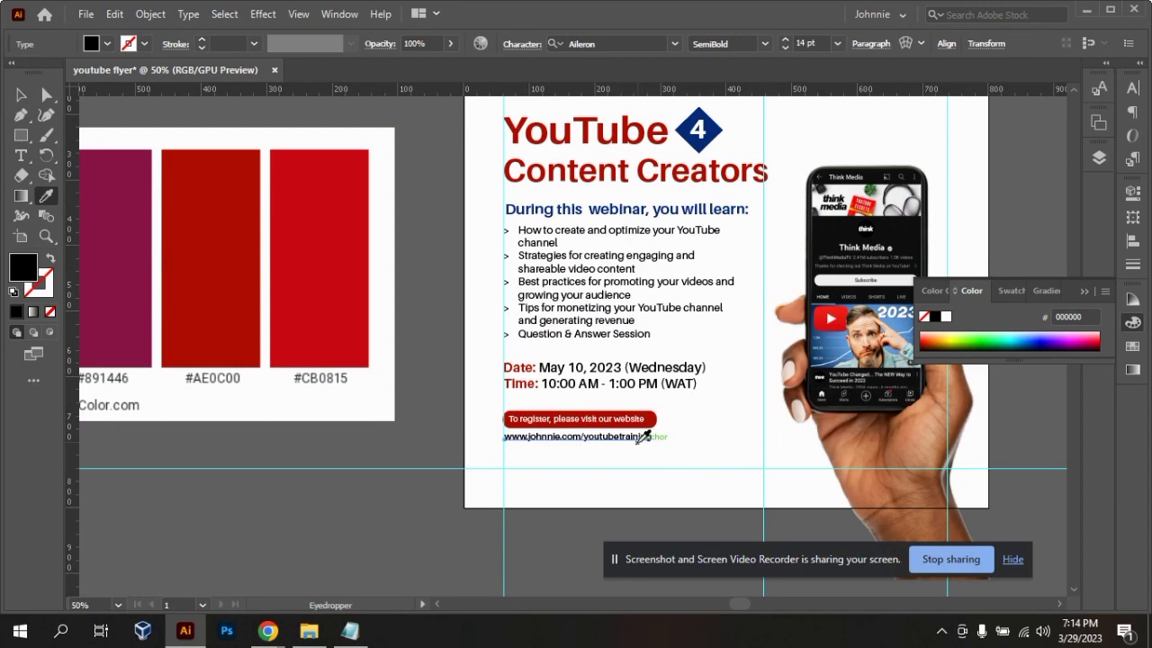
pyautogui.click(711, 131)
pyautogui.keyDown('ctrl'); pyautogui.click(120, 179); pyautogui.keyUp('ctrl')
pyautogui.press('v')
pyautogui.click(584, 437)
pyautogui.click(693, 431)
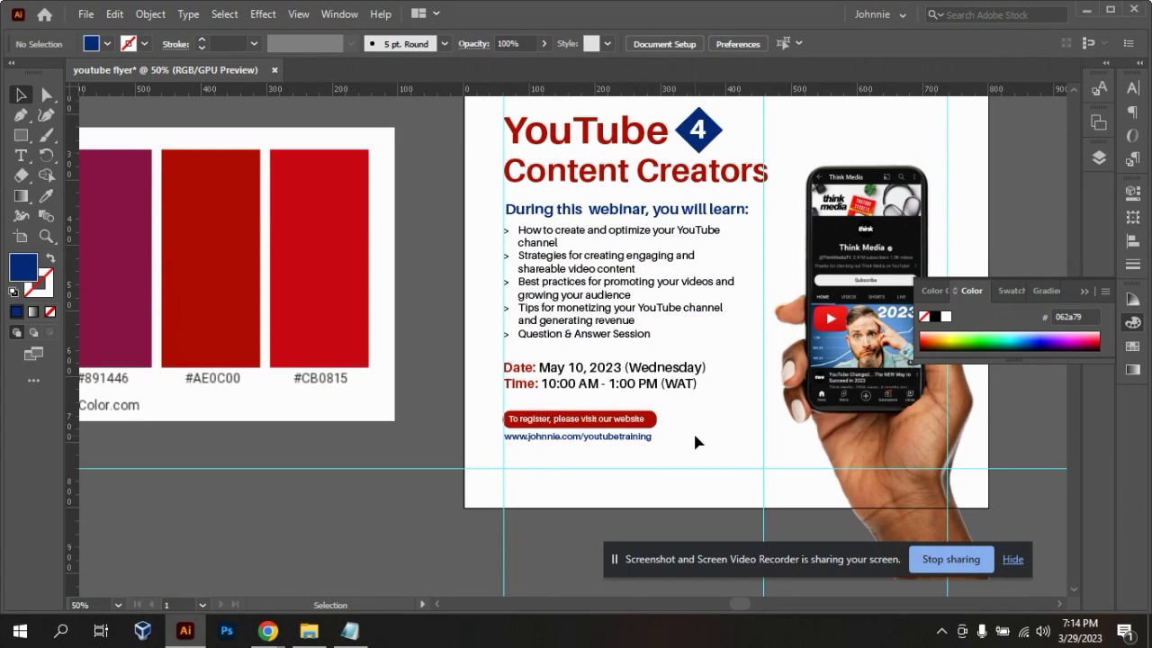
# - Examine the flyer's overall layout and colour balance, comparing the whole page with a closer view
pyautogui.hotkey('ctrl', '-')
pyautogui.hotkey('ctrl', '-')
pyautogui.hotkey('ctrl', '-')
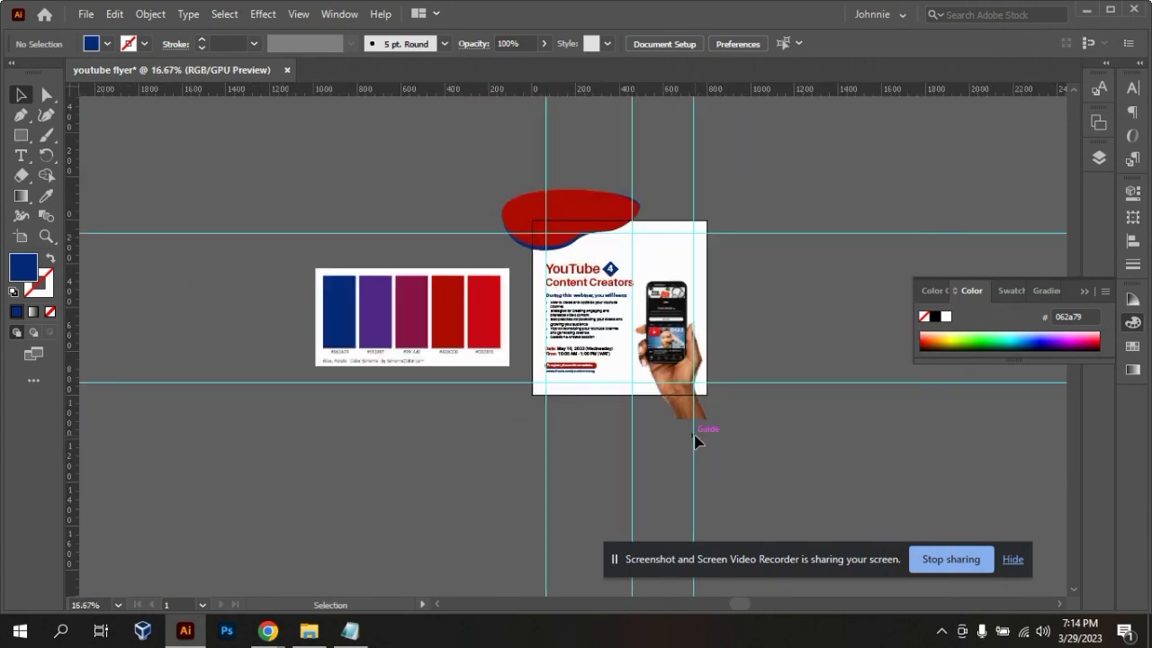
pyautogui.press('ctrl')
pyautogui.hotkey('ctrl', '+')
pyautogui.hotkey('ctrl', '+')
pyautogui.hotkey('ctrl', '+')
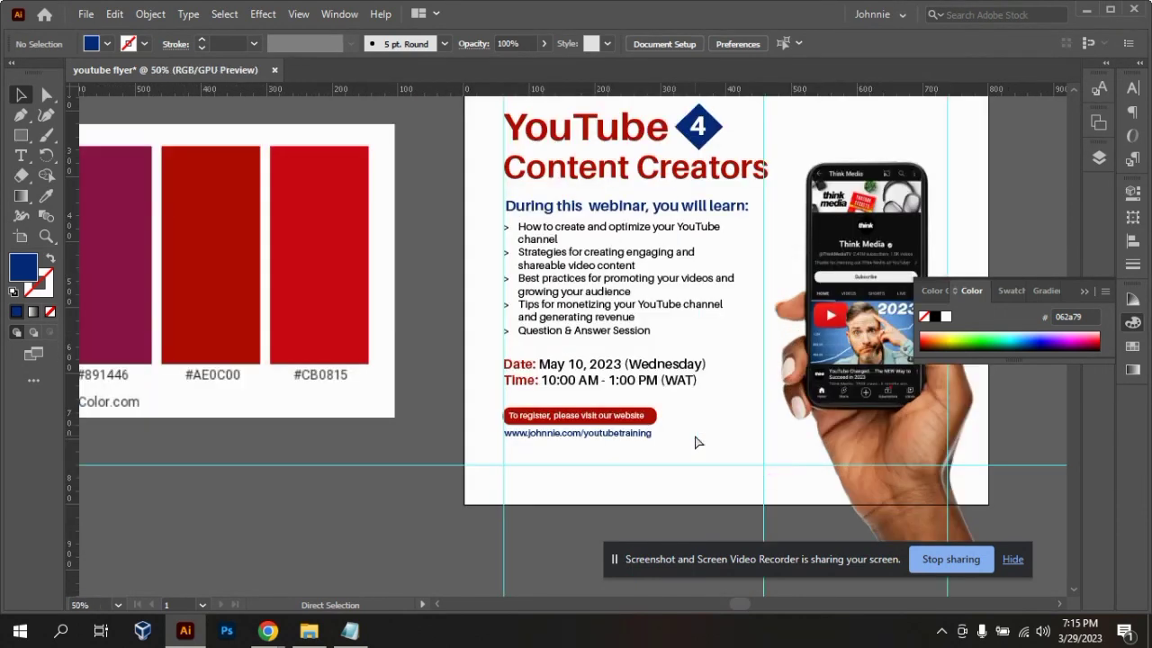
pyautogui.hotkey('ctrl', '-')
pyautogui.hotkey('ctrl', '-')
pyautogui.hotkey('ctrl', '+')
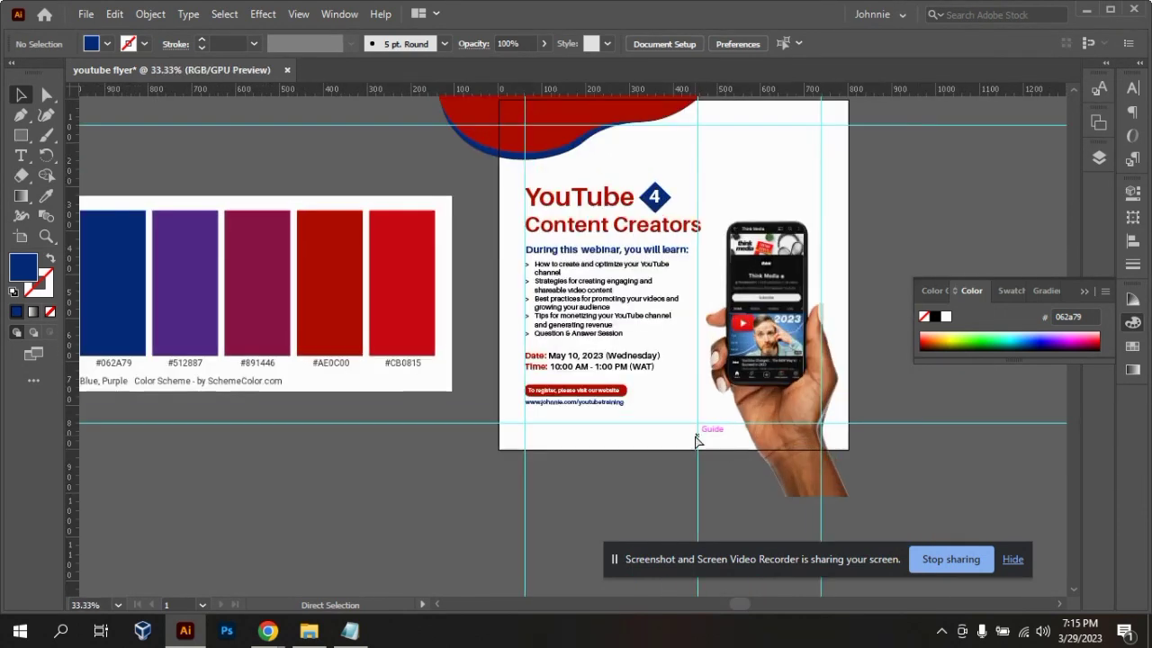
pyautogui.hotkey('ctrl', '+')
pyautogui.hotkey('ctrl', '-')
pyautogui.hotkey('ctrl', '-')
pyautogui.hotkey('ctrl', '+')
pyautogui.hotkey('ctrl', '+')
pyautogui.hotkey('ctrl', '-')
pyautogui.hotkey('ctrl', '-')
pyautogui.hotkey('ctrl', '+')
pyautogui.hotkey('ctrl', '+')
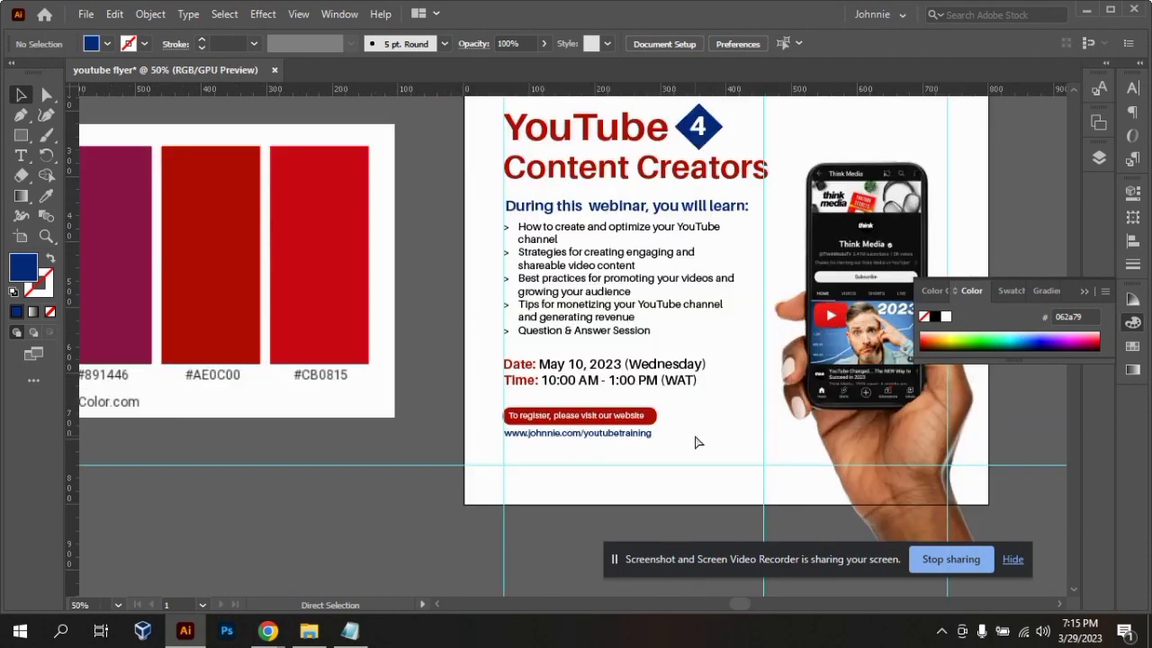
pyautogui.hotkey('ctrl', '-')
pyautogui.hotkey('ctrl', '-')
pyautogui.hotkey('ctrl', '+')
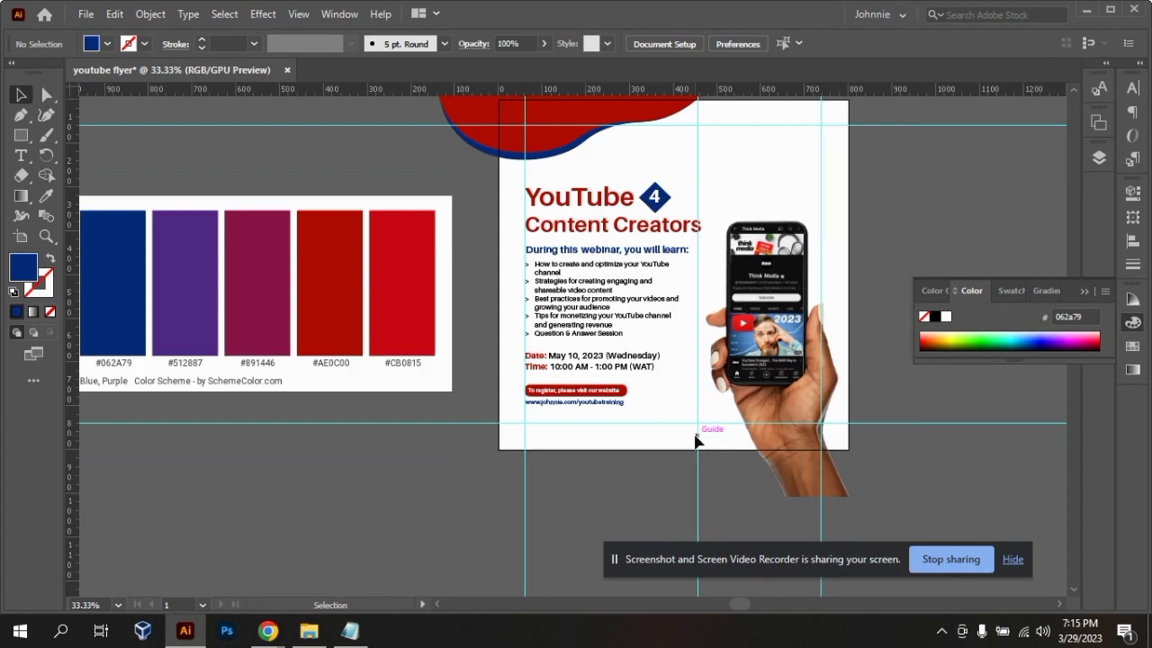
# - Draw a shallow rectangle across the flyer's lower edge, starting at the page's left side and extending past its right side
pyautogui.click(20, 134)
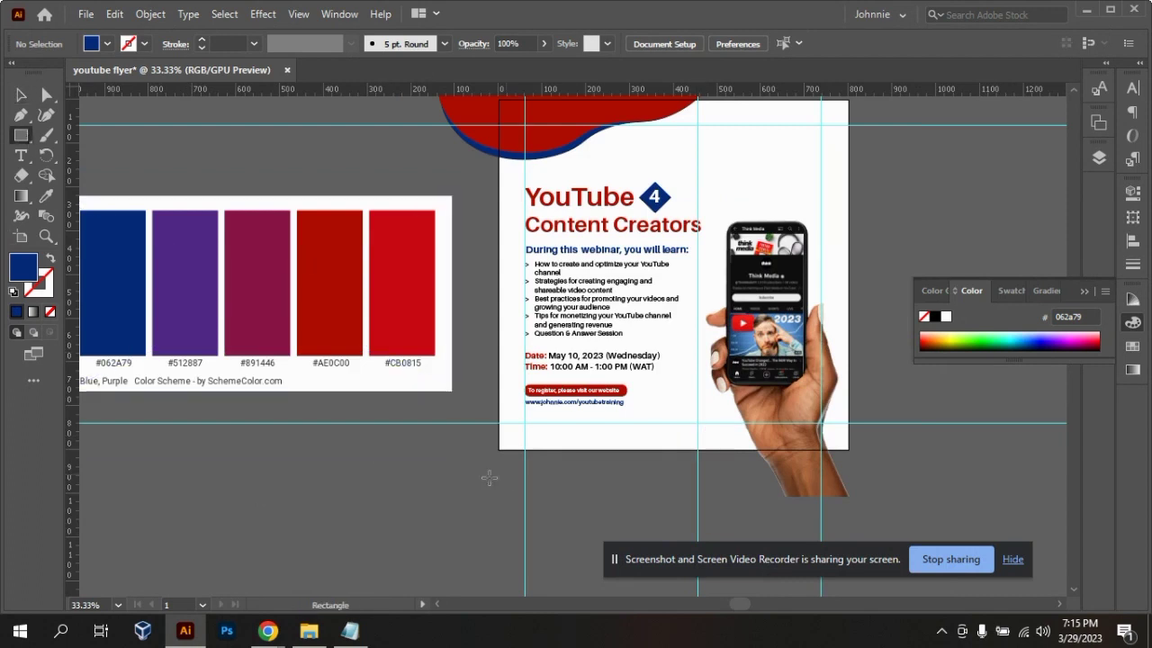
pyautogui.moveTo(500, 432)
pyautogui.mouseDown()
pyautogui.moveTo(891, 461)
pyautogui.moveTo(867, 460)
pyautogui.mouseUp()
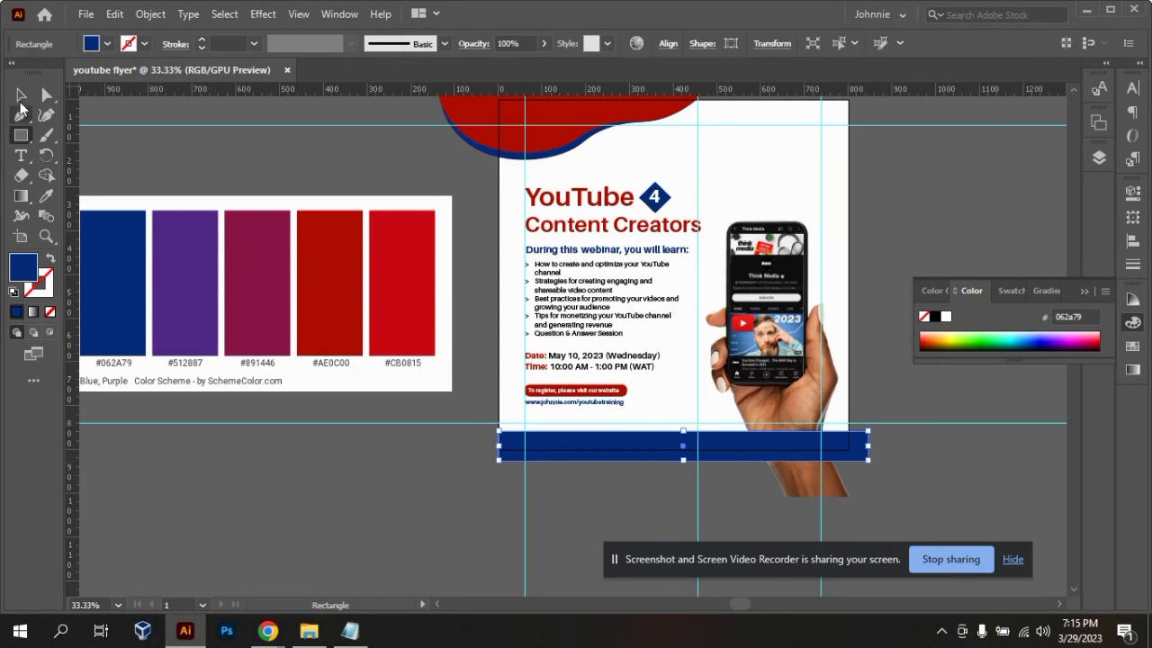
pyautogui.press('v')
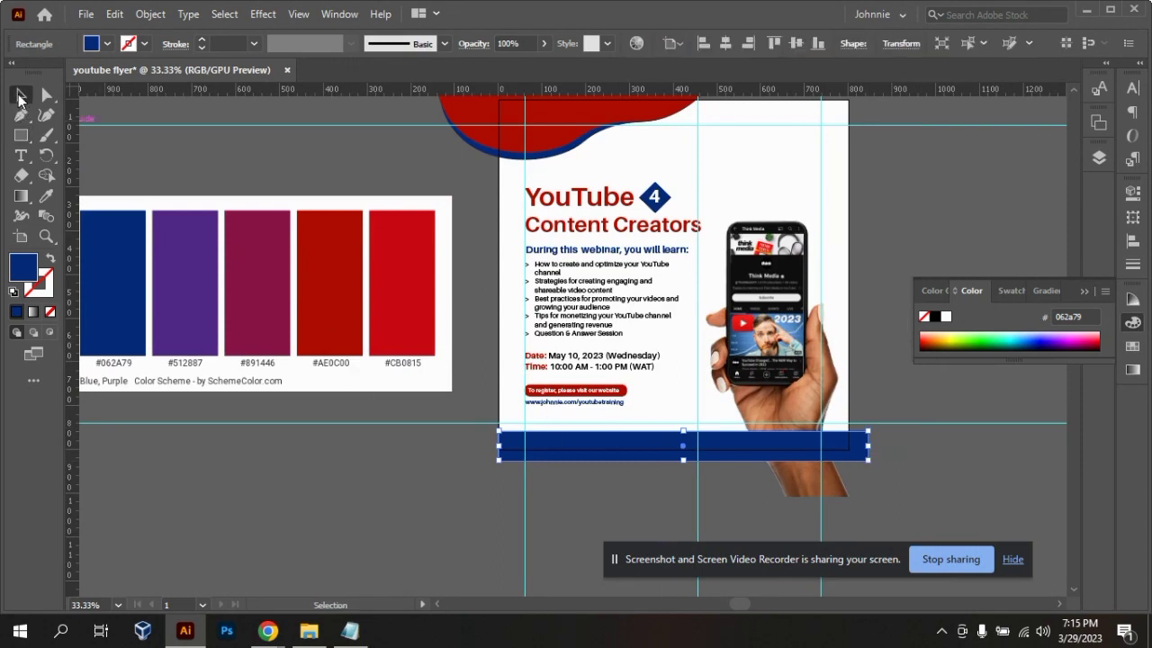
# - Fill the lower-edge rectangle with the palette's dark red, #AE0C00, and place it behind the hand image
pyautogui.press('i')
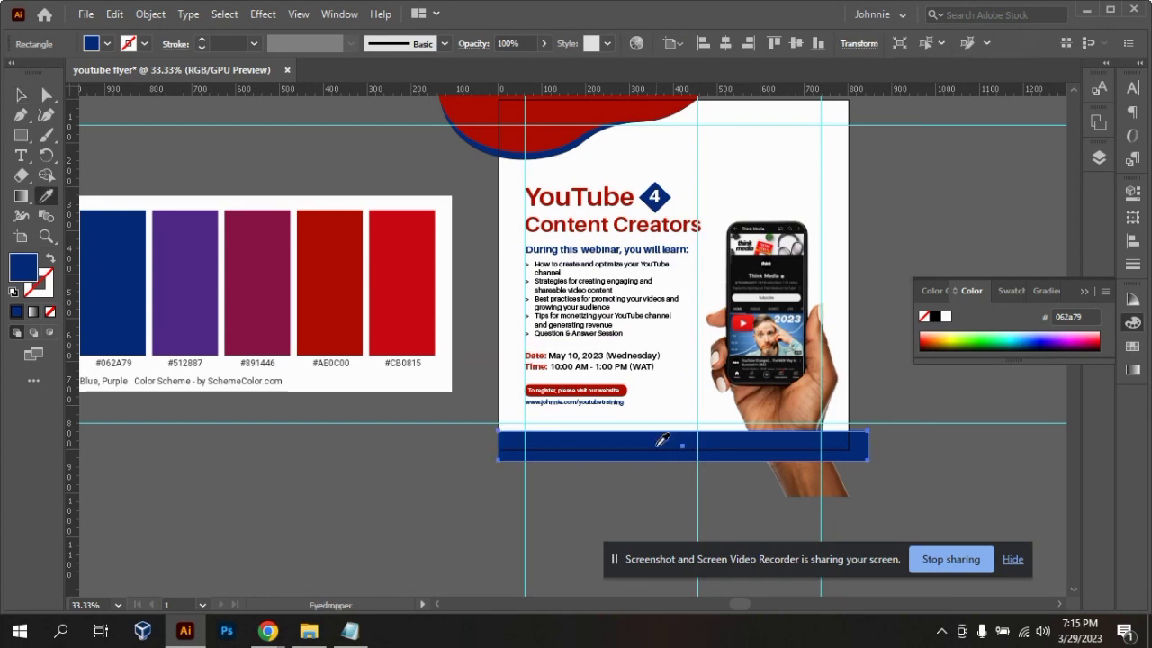
pyautogui.click(355, 281)
pyautogui.press('v')
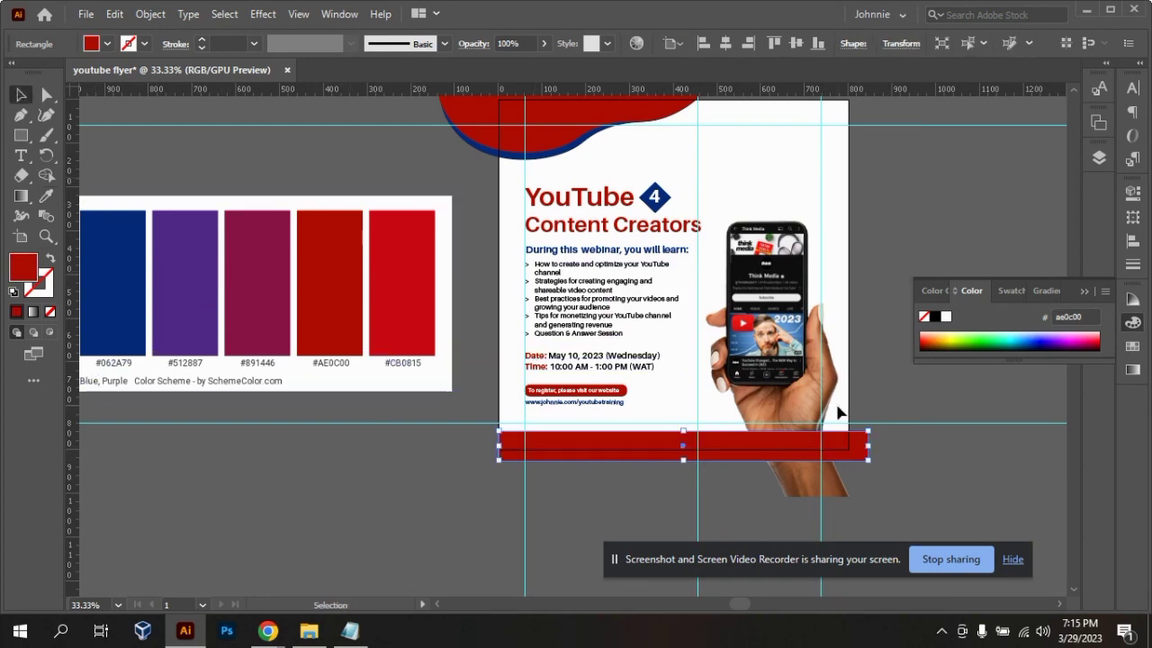
pyautogui.click(997, 470)
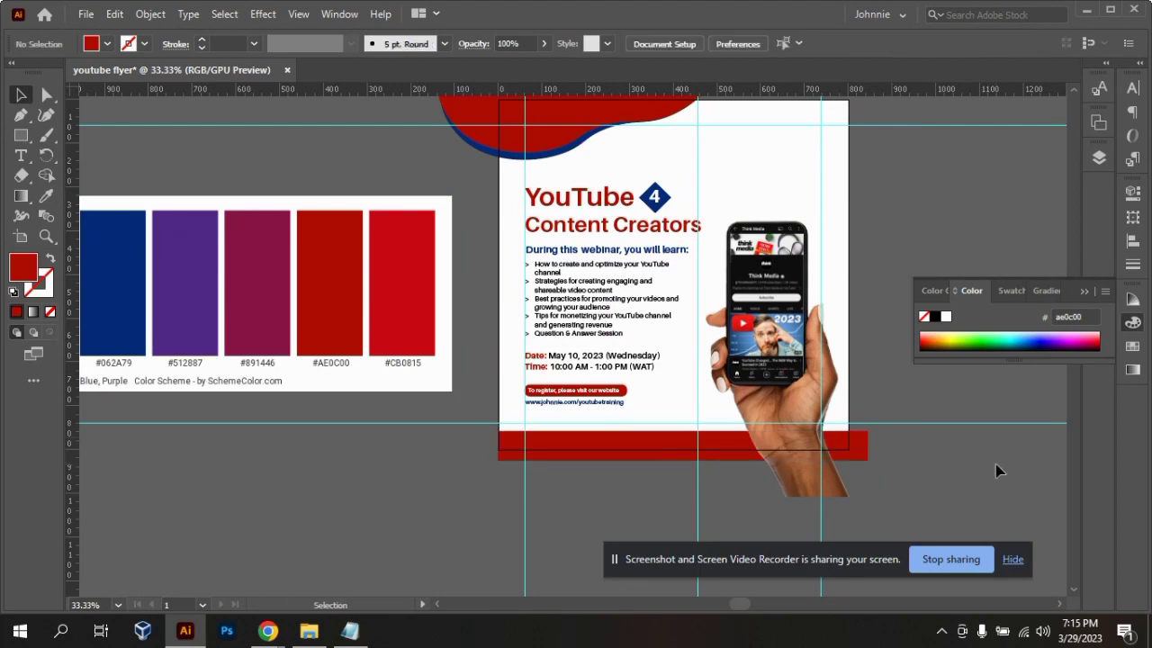
# - Move the red footer bar up slightly to just below the lower guide and collapse the colour settings
pyautogui.moveTo(671, 447); pyautogui.dragTo(664, 441)
pyautogui.click(957, 442)
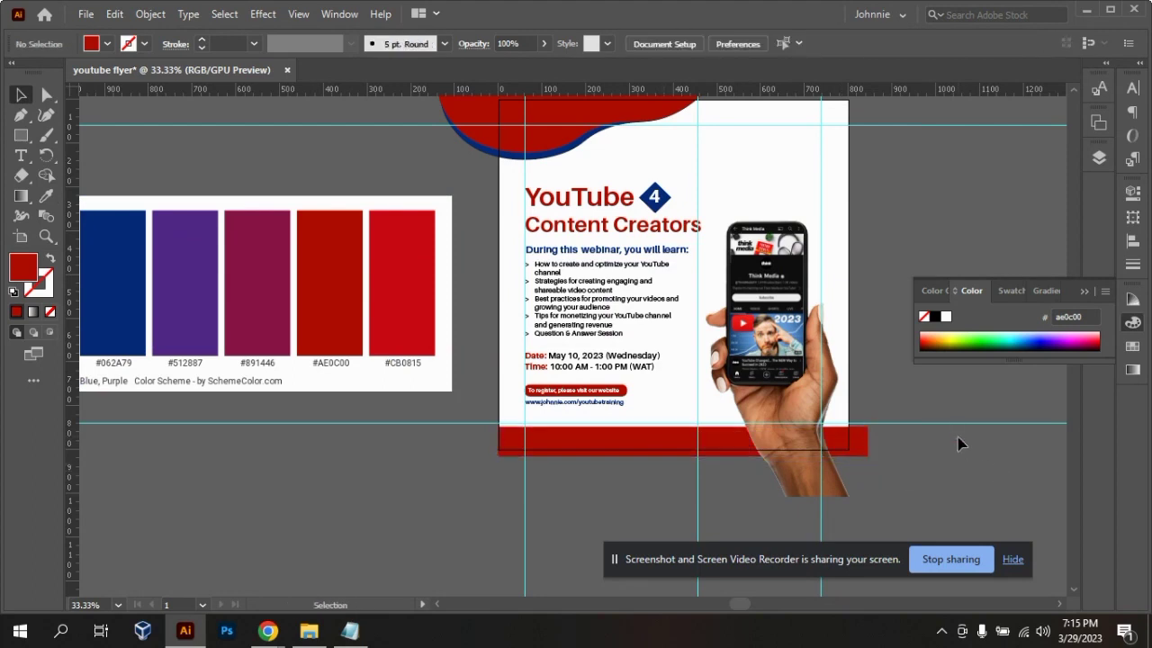
pyautogui.click(1086, 290)
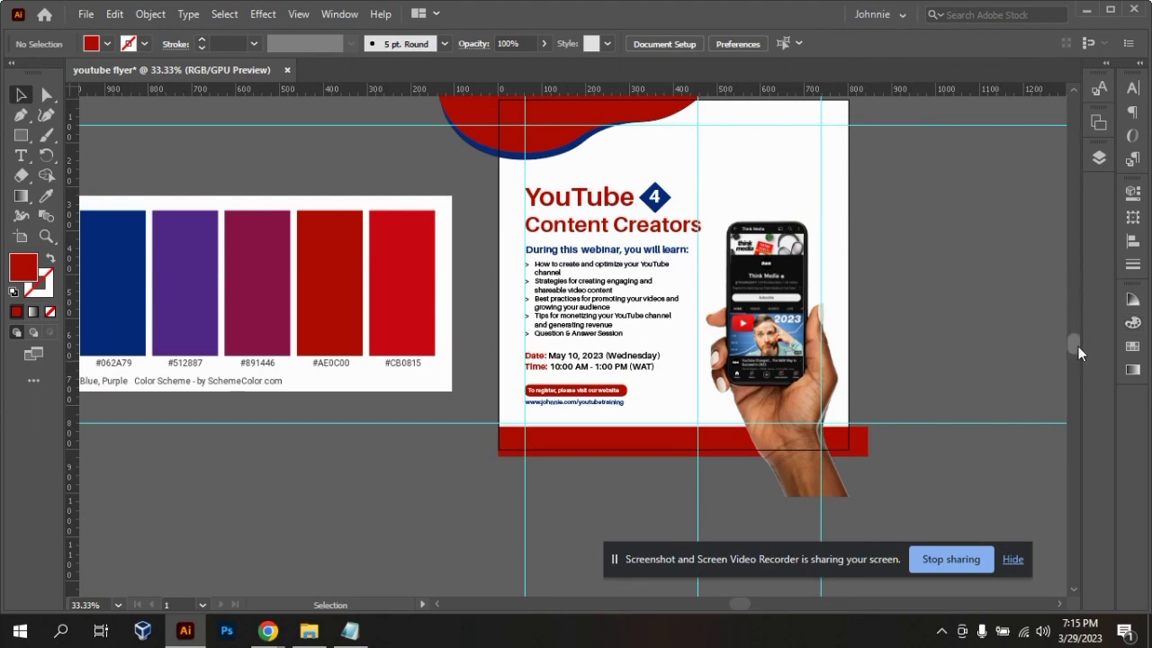
# - Unlock the image of the hand holding the phone and clear the selection
pyautogui.moveTo(1078, 346); pyautogui.dragTo(1077, 341)
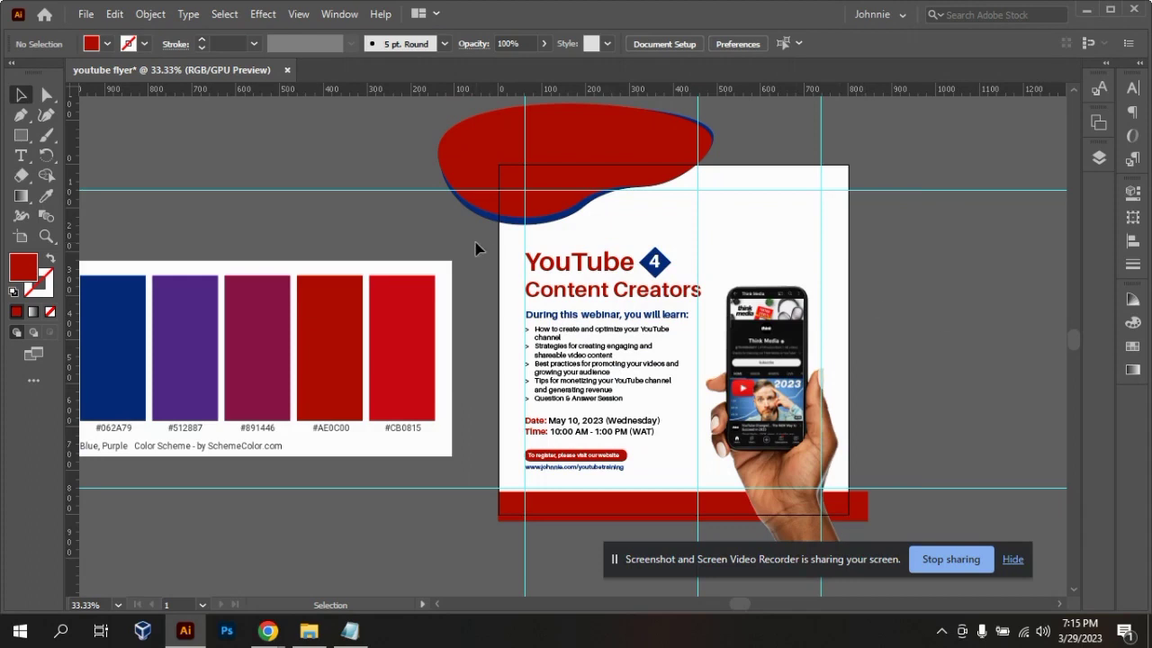
pyautogui.rightClick(777, 432)
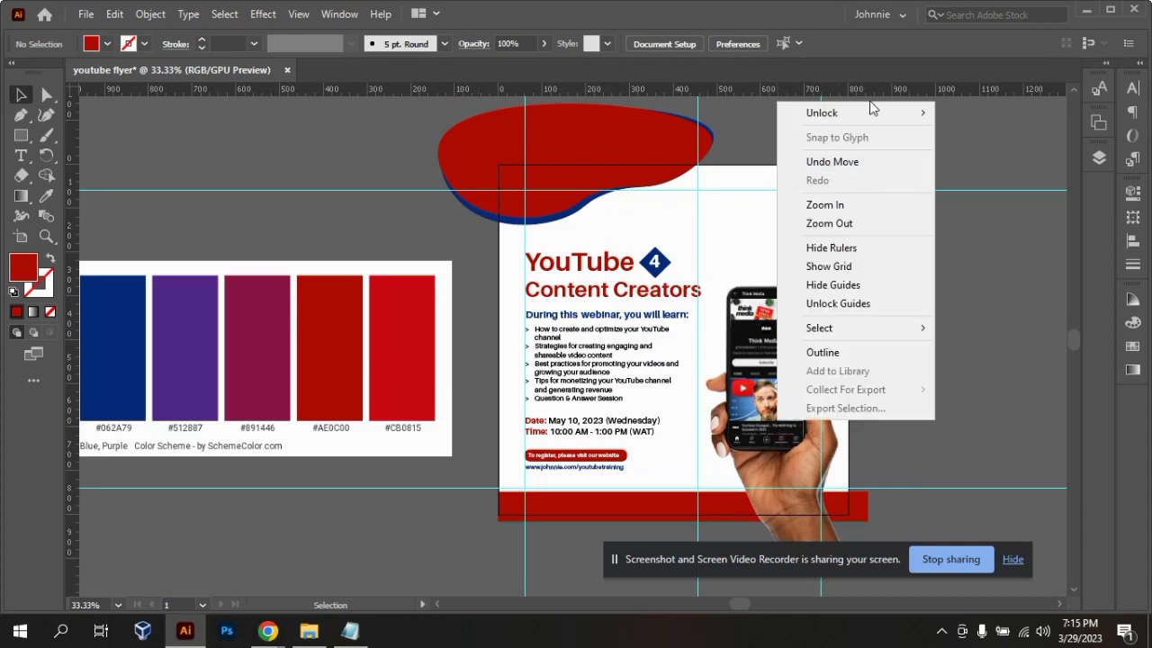
pyautogui.moveTo(909, 113)
pyautogui.click(954, 113)
pyautogui.click(1017, 302)
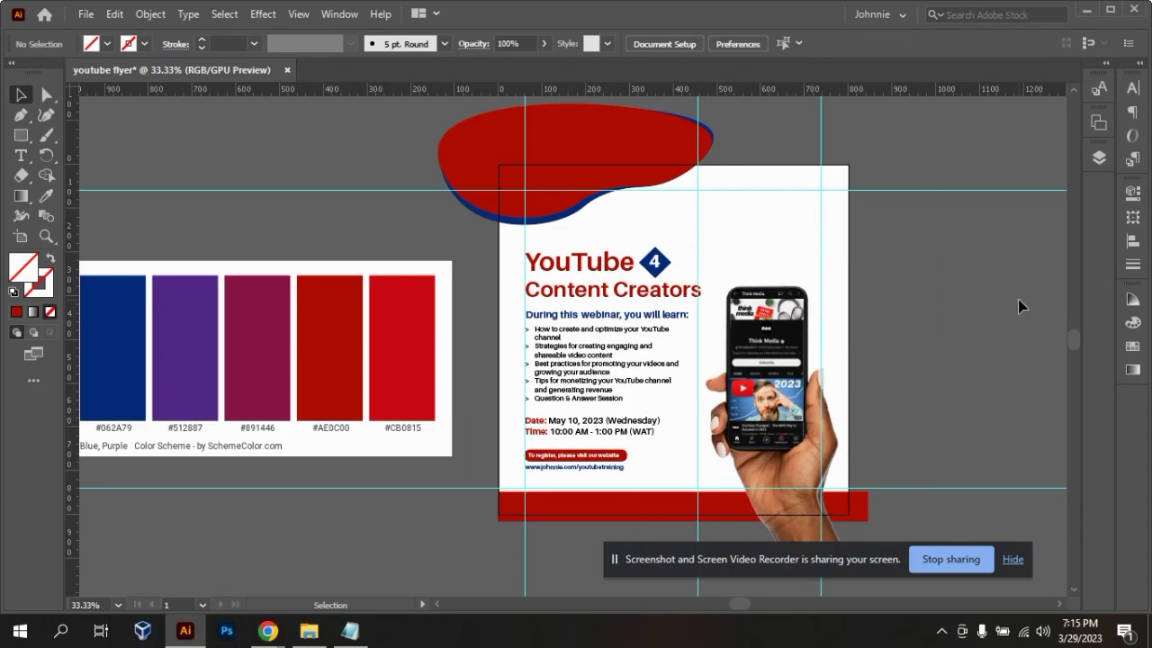
# - Move the hand and phone image down by about 20 px
pyautogui.moveTo(1074, 331)
pyautogui.mouseDown()
pyautogui.moveTo(1079, 352)
pyautogui.moveTo(1077, 342)
pyautogui.mouseUp()
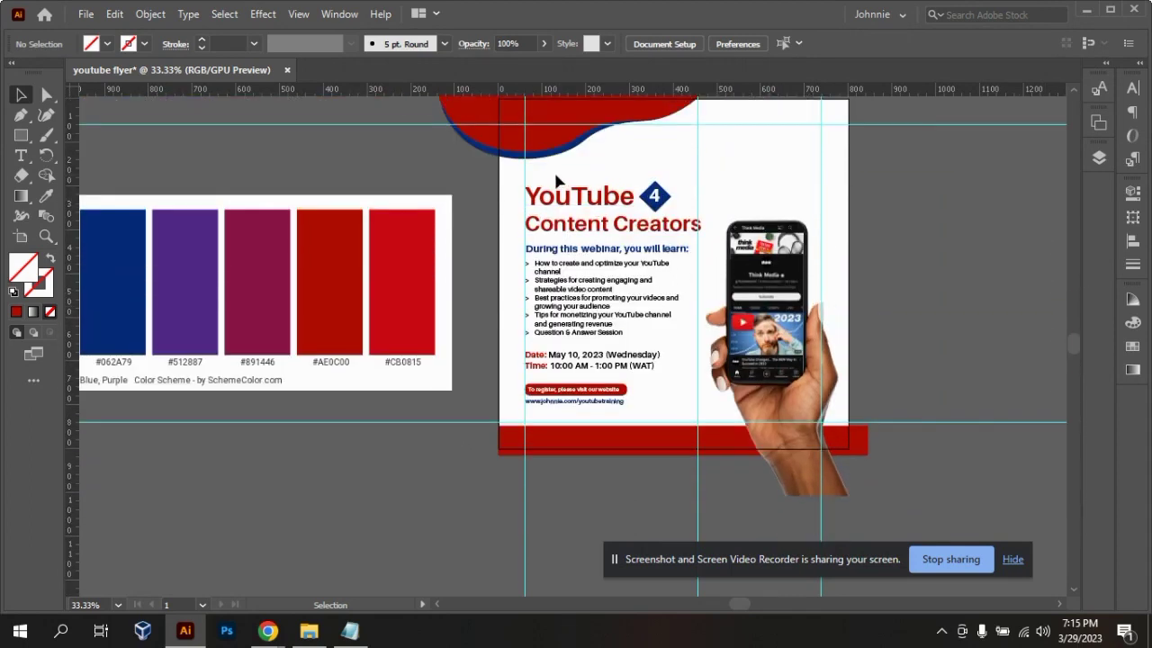
pyautogui.hotkey('ctrl', 'a')
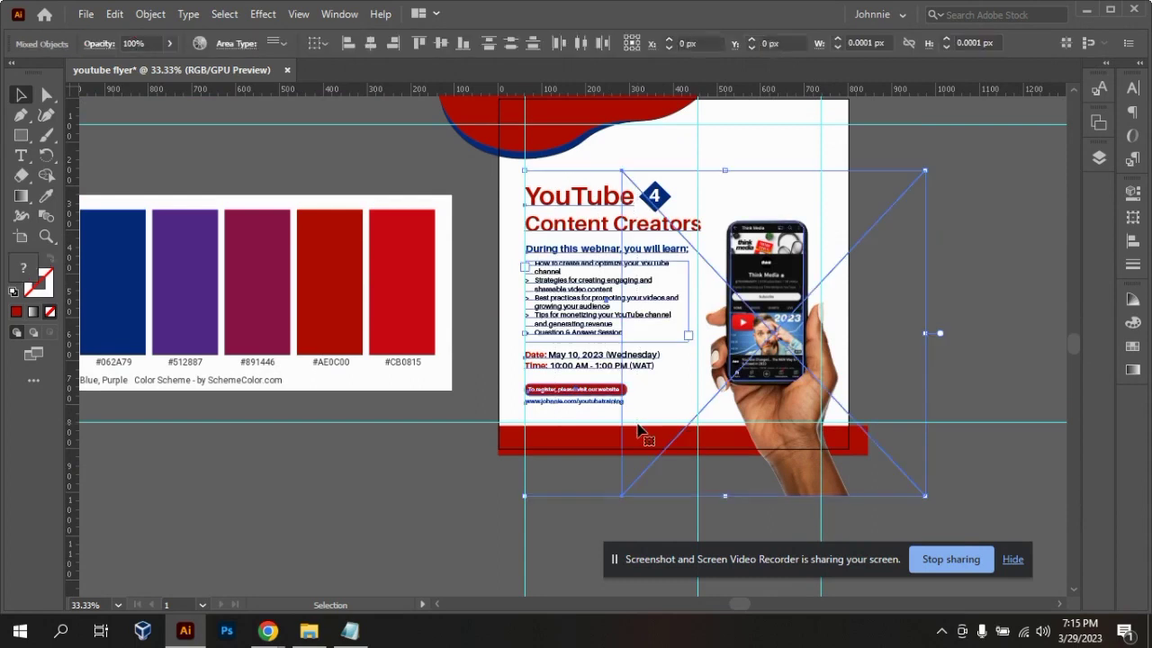
pyautogui.click(1030, 317)
pyautogui.moveTo(788, 371); pyautogui.dragTo(788, 380)
pyautogui.click(1028, 327)
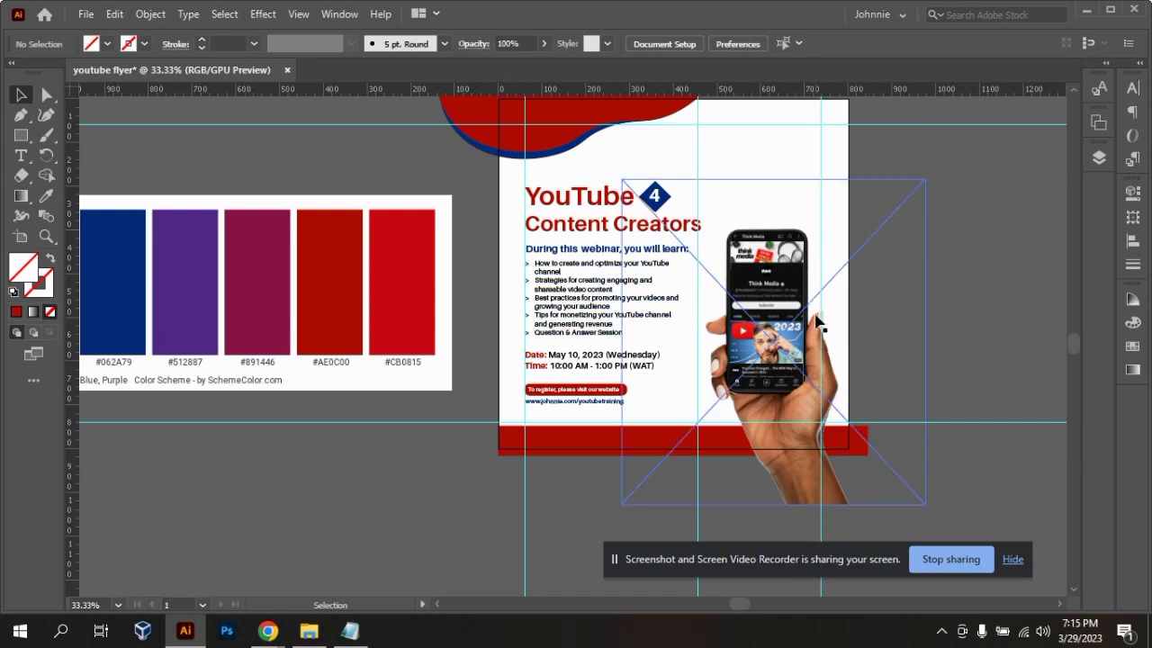
# - Nudge the hand and phone image slightly to the left, towards the webinar text
pyautogui.click(798, 419)
pyautogui.press('Left')
pyautogui.press('Left')
pyautogui.press('Left')
pyautogui.press('Left')
pyautogui.press('Left')
pyautogui.press('Left')
pyautogui.press('Left')
pyautogui.press('Left')
pyautogui.press('Left')
pyautogui.press('Left')
pyautogui.press('Left')
pyautogui.press('Left')
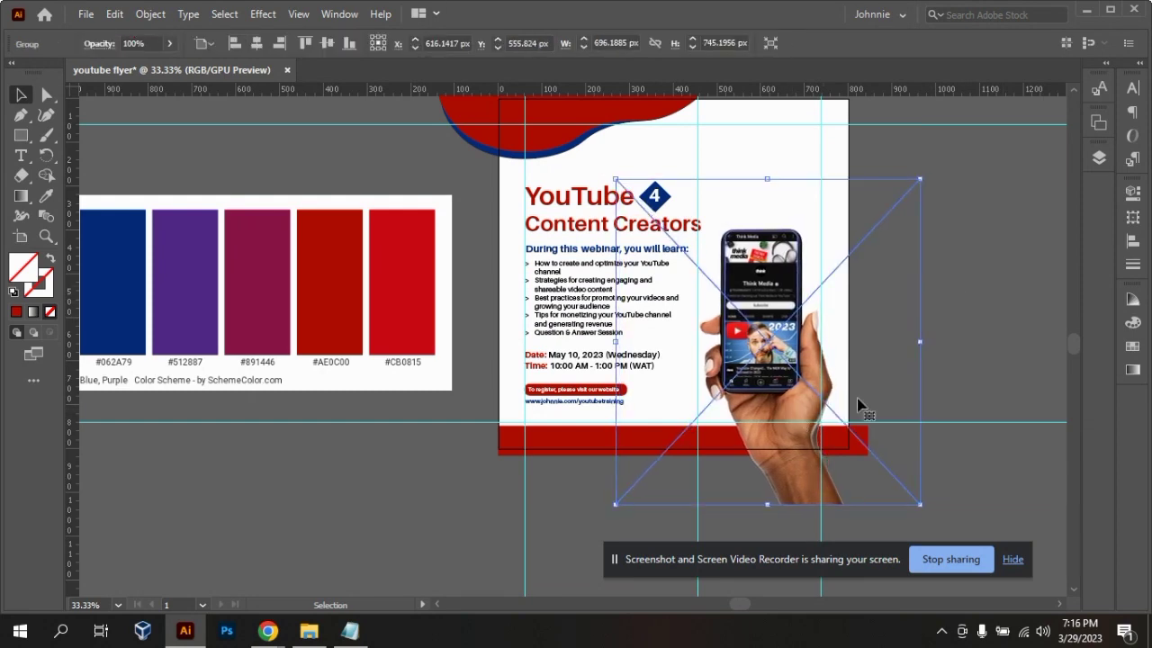
pyautogui.click(980, 310)
# - Try the footer bar's dark red on the bulleted list of webinar topics and undo the recolouring
pyautogui.click(584, 320)
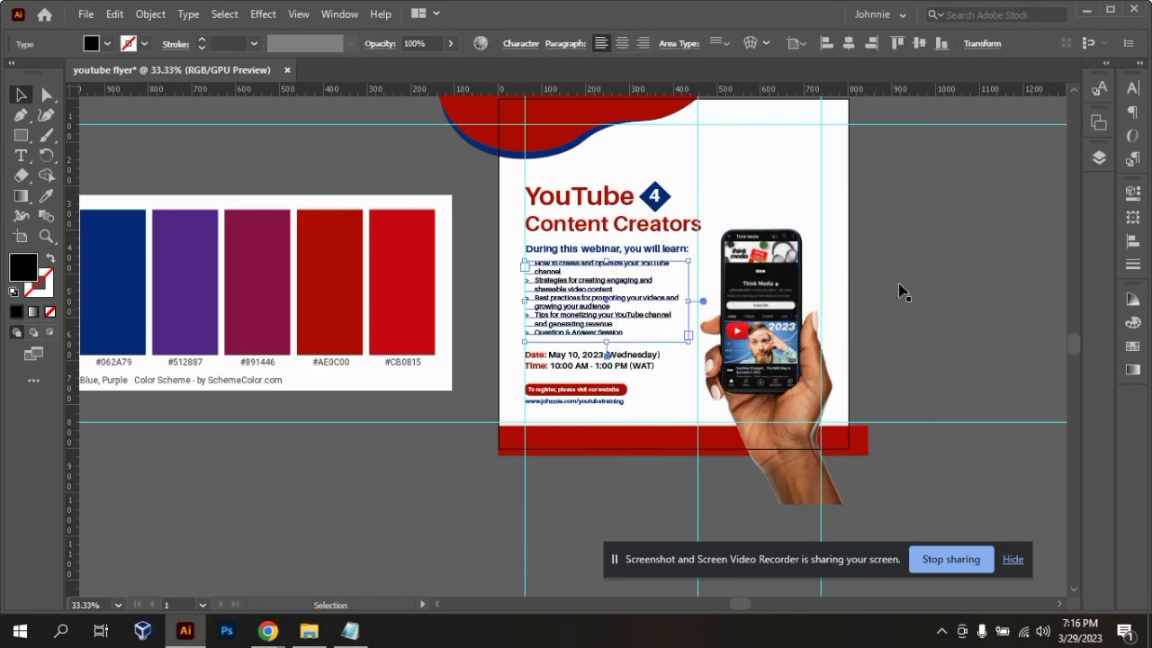
pyautogui.press('i')
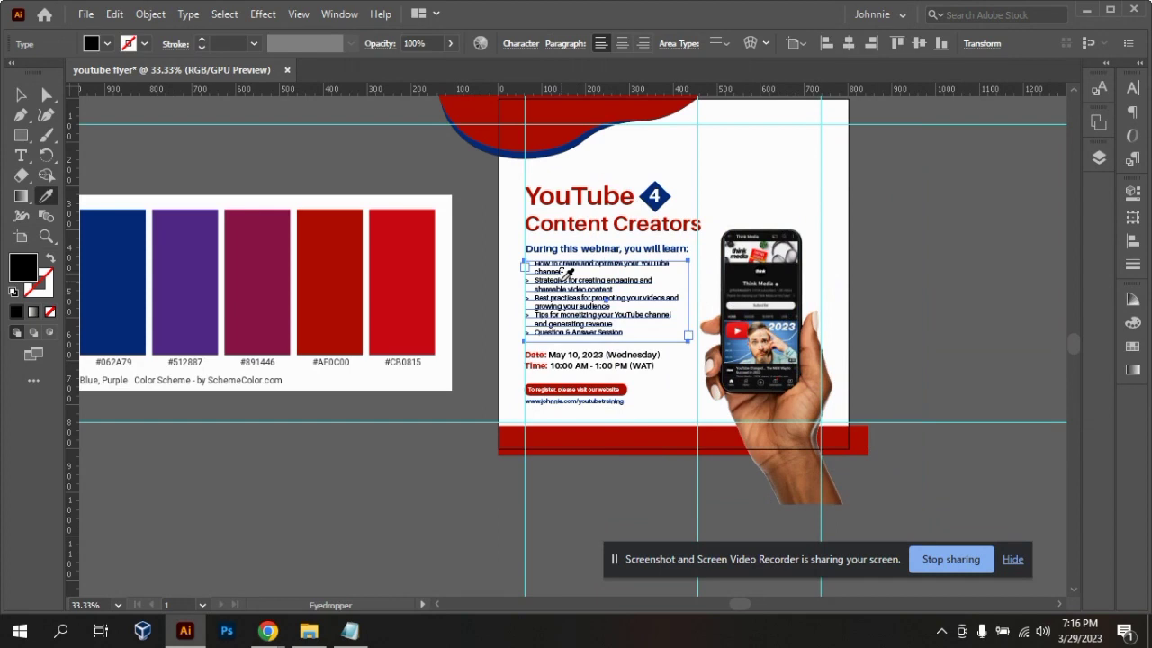
pyautogui.click(552, 430)
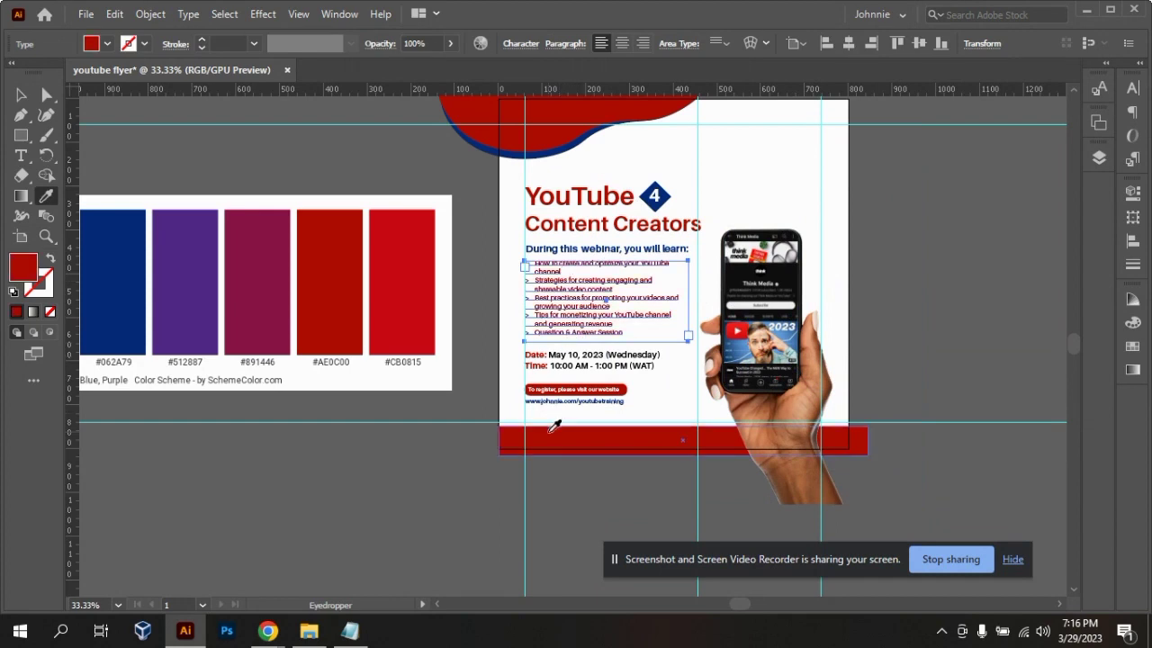
pyautogui.hotkey('ctrl', 'z')
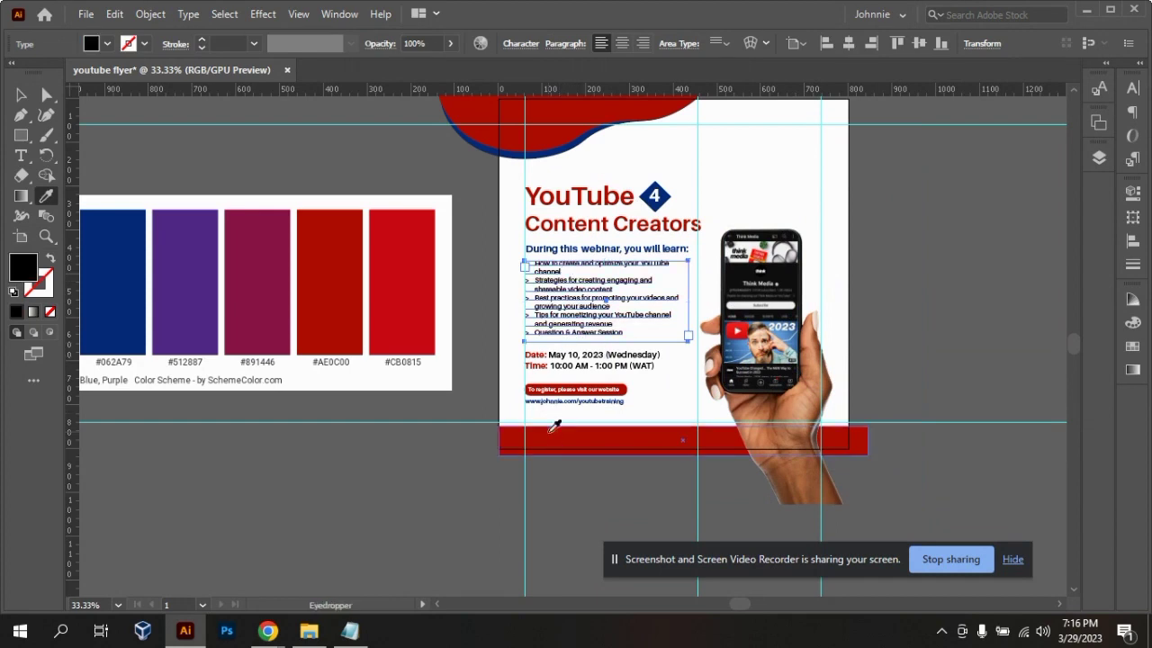
pyautogui.click(21, 94)
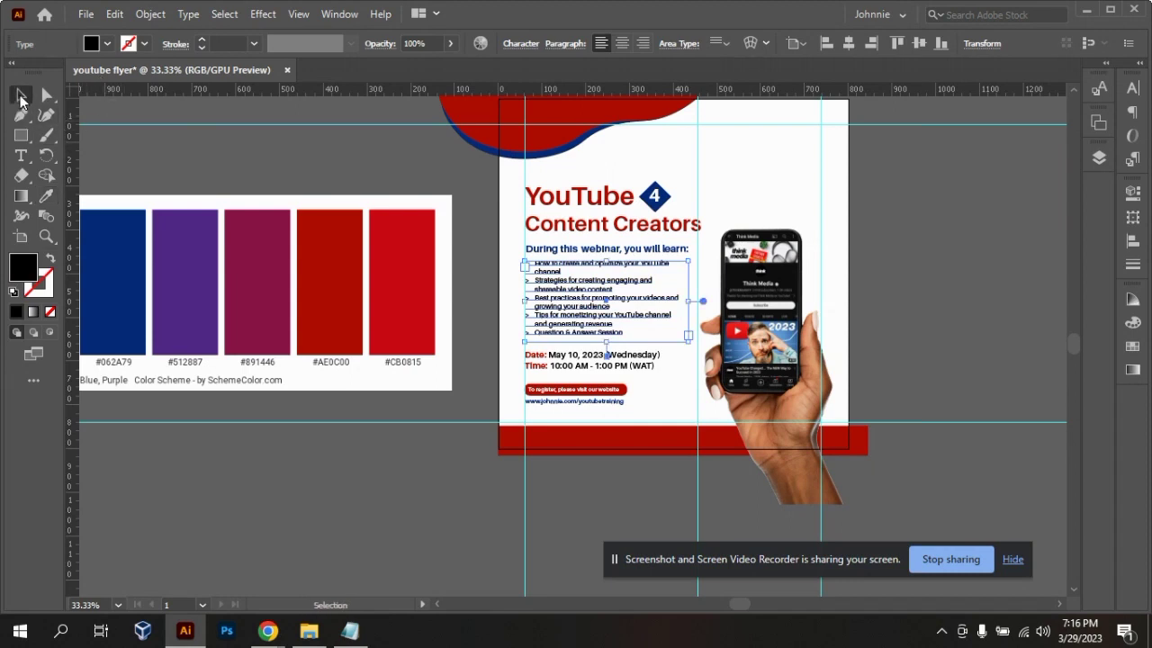
pyautogui.click(994, 240)
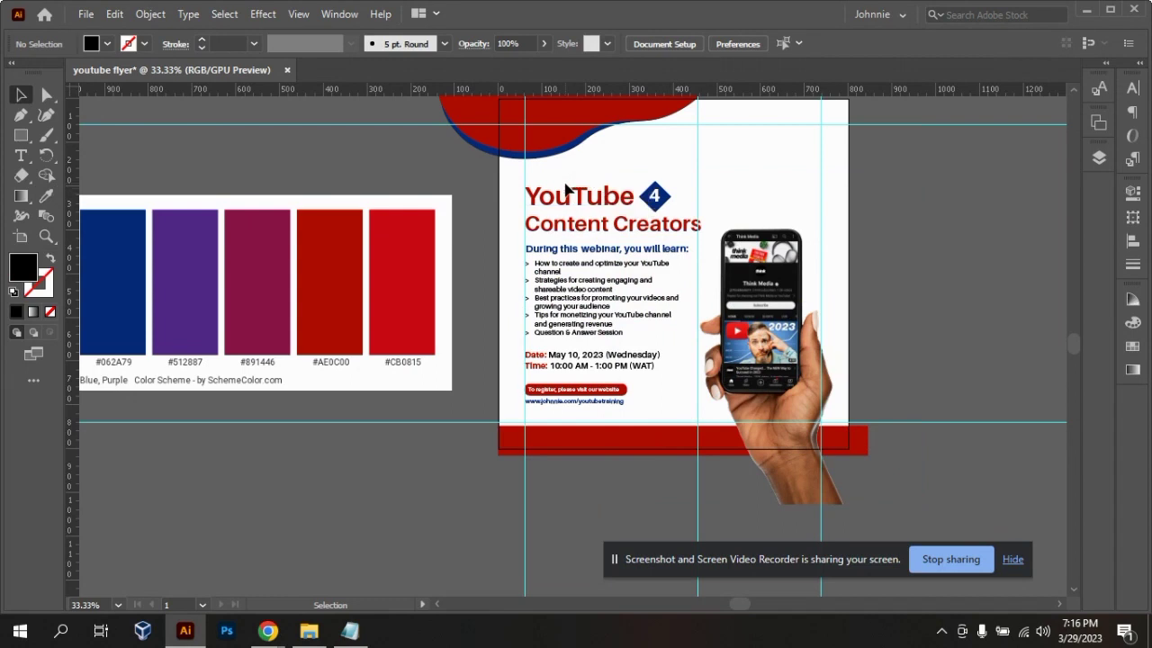
pyautogui.click(694, 245)
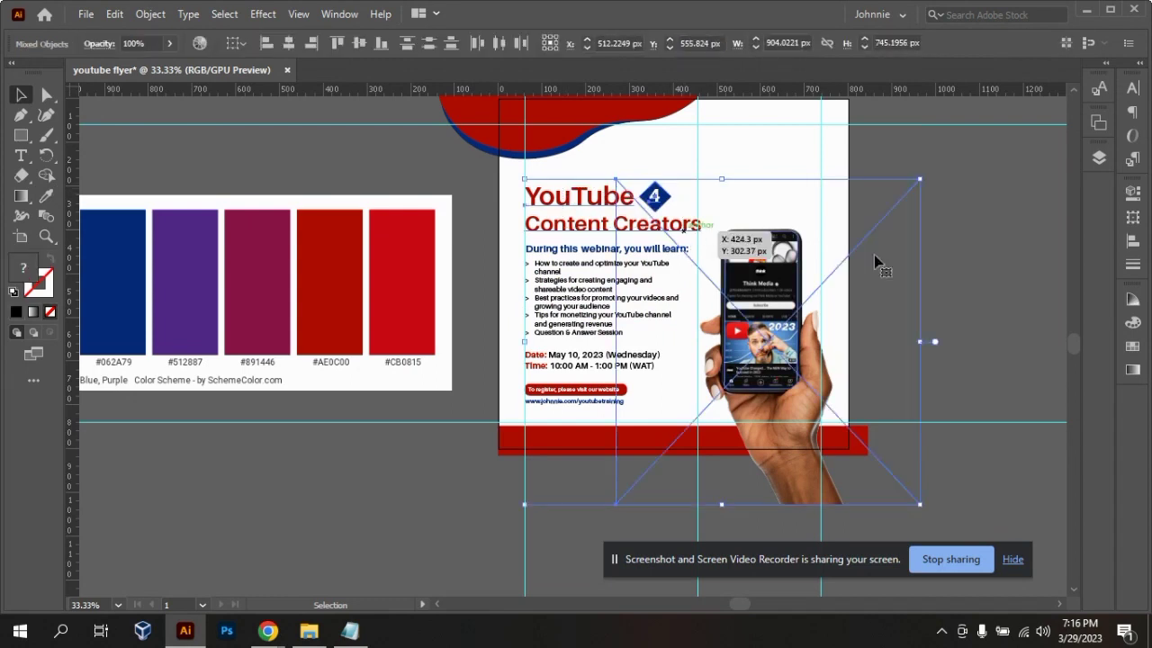
pyautogui.click(962, 266)
pyautogui.hotkey('ctrl', '=')
pyautogui.hotkey('ctrl', '-')
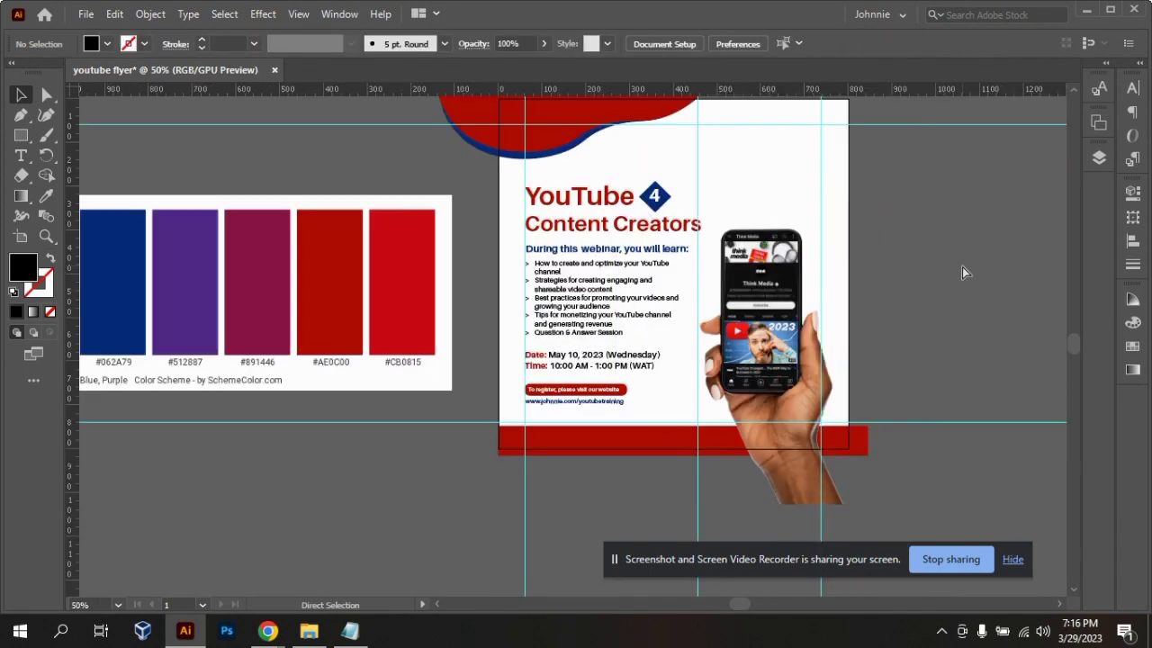
# - Apply the Film Grain effect with grain 4, highlight area 0 and intensity 10 to the YouTube Content Creators title
pyautogui.click(580, 200)
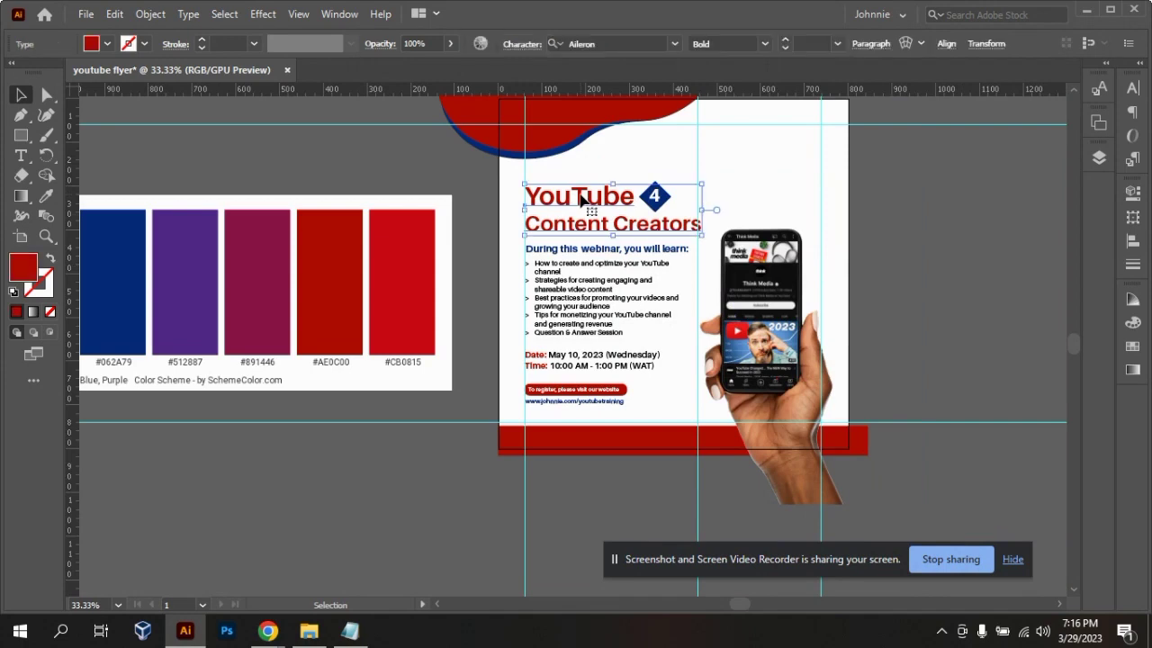
pyautogui.click(267, 20)
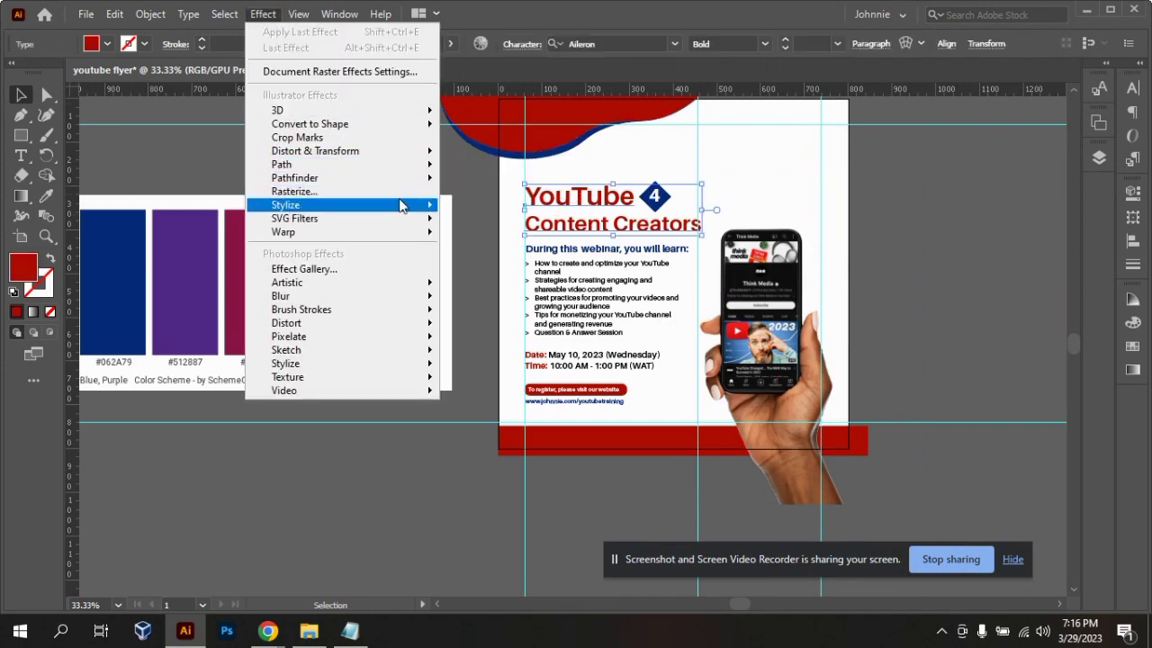
pyautogui.moveTo(402, 206)
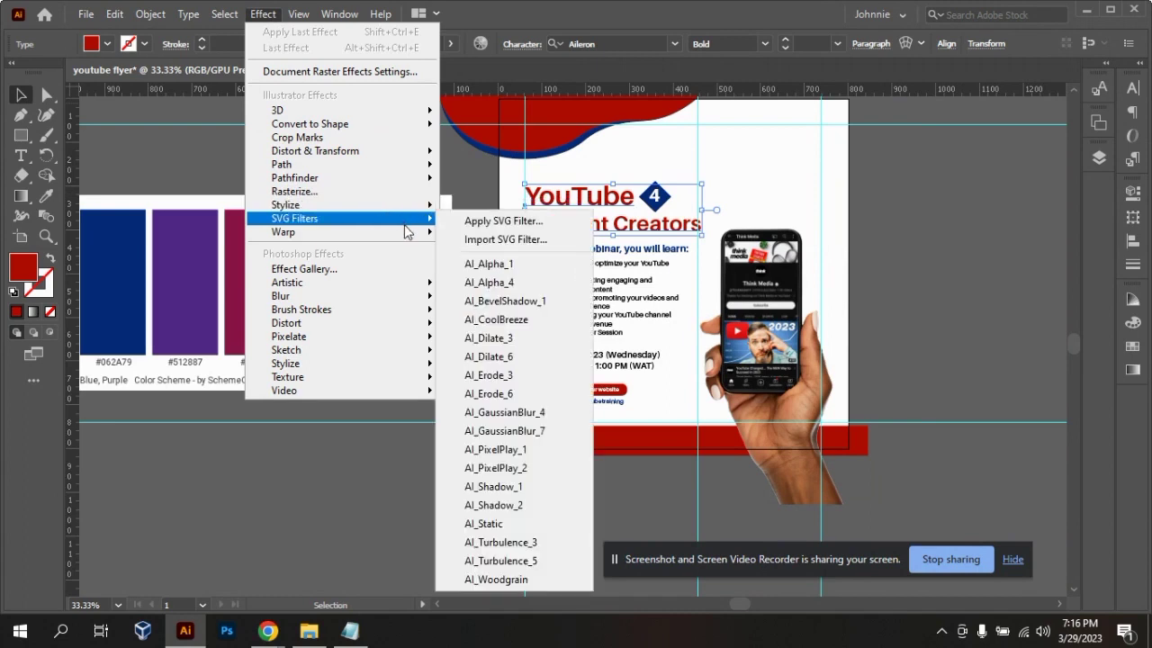
pyautogui.moveTo(409, 289)
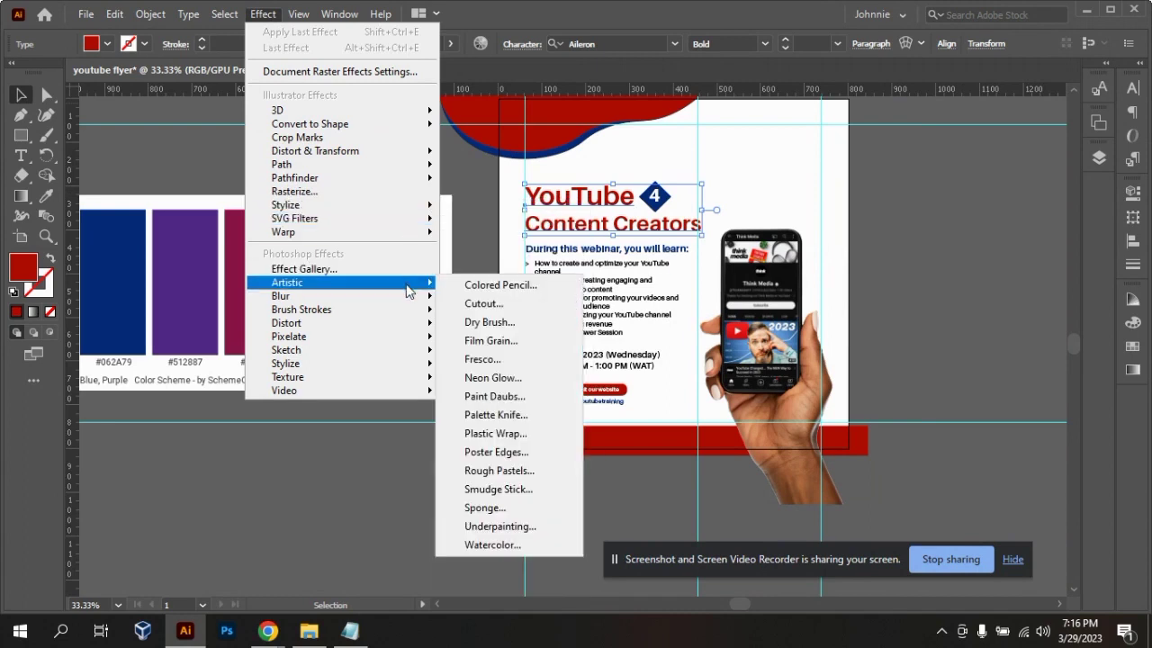
pyautogui.moveTo(417, 367)
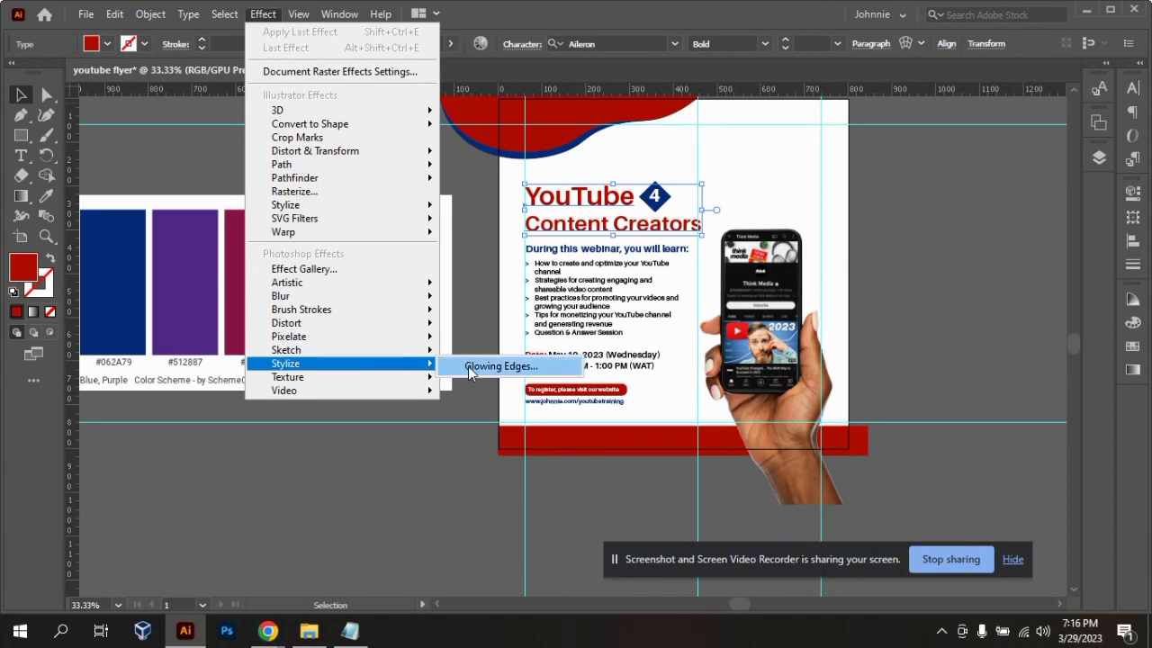
pyautogui.click(468, 366)
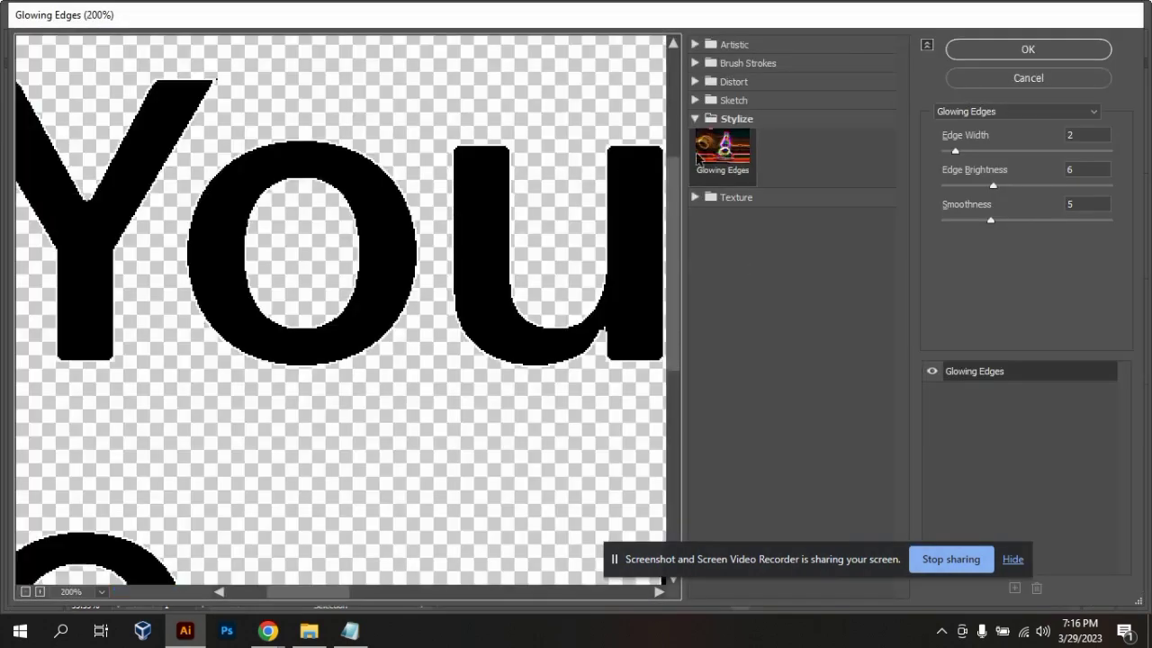
pyautogui.click(739, 46)
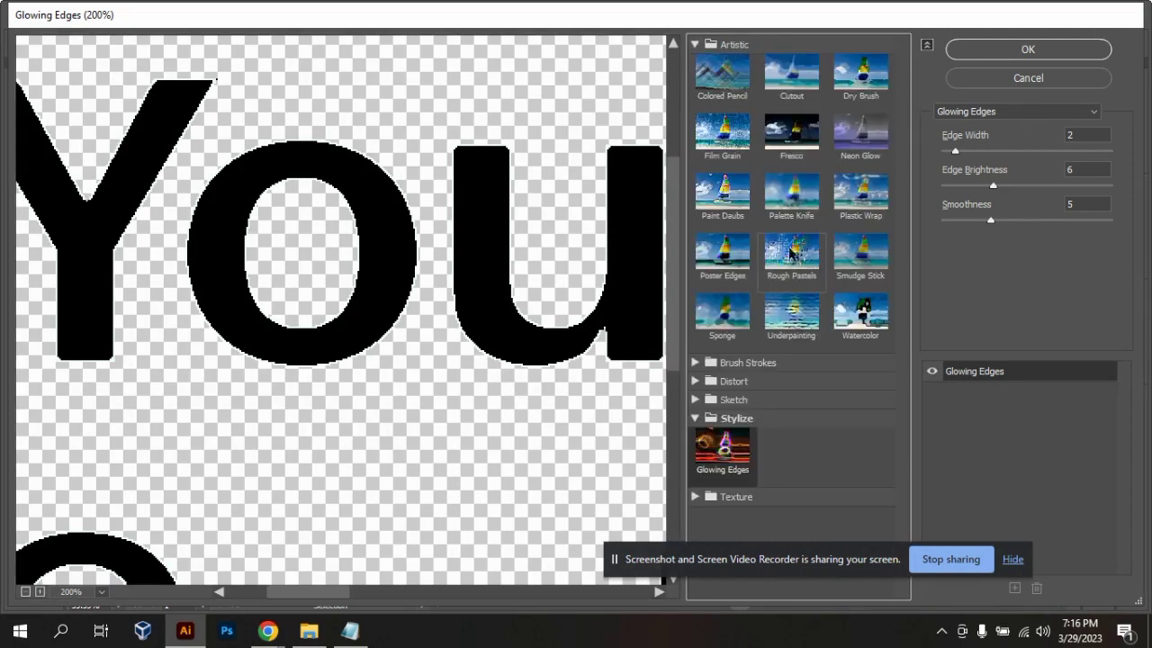
pyautogui.click(720, 136)
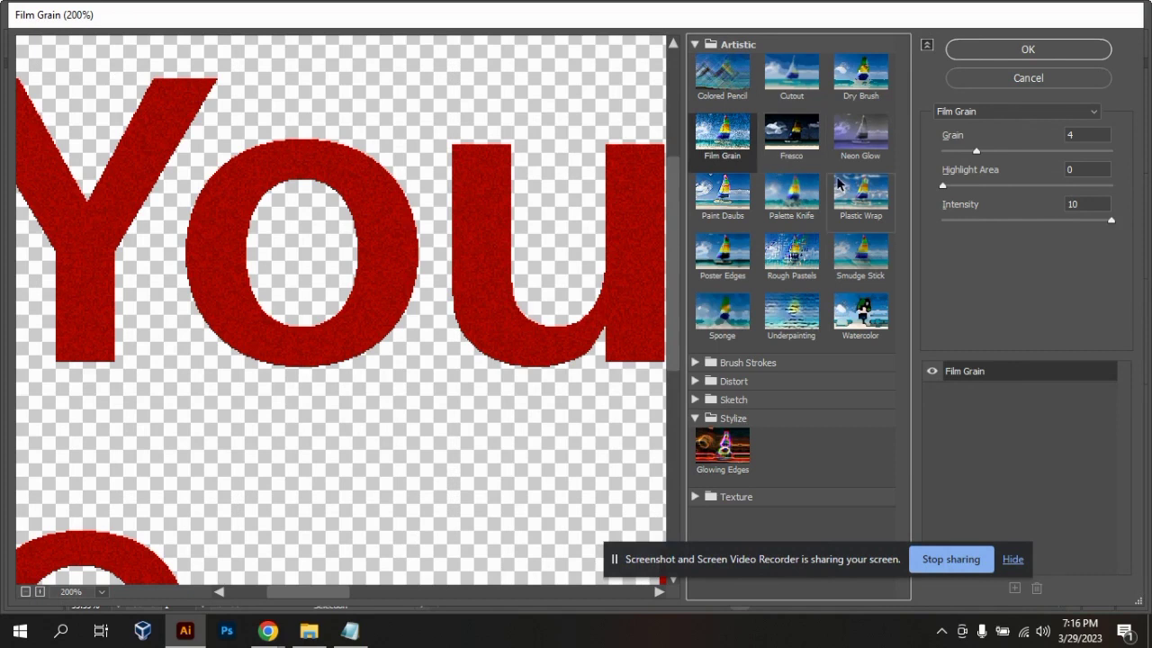
pyautogui.click(870, 150)
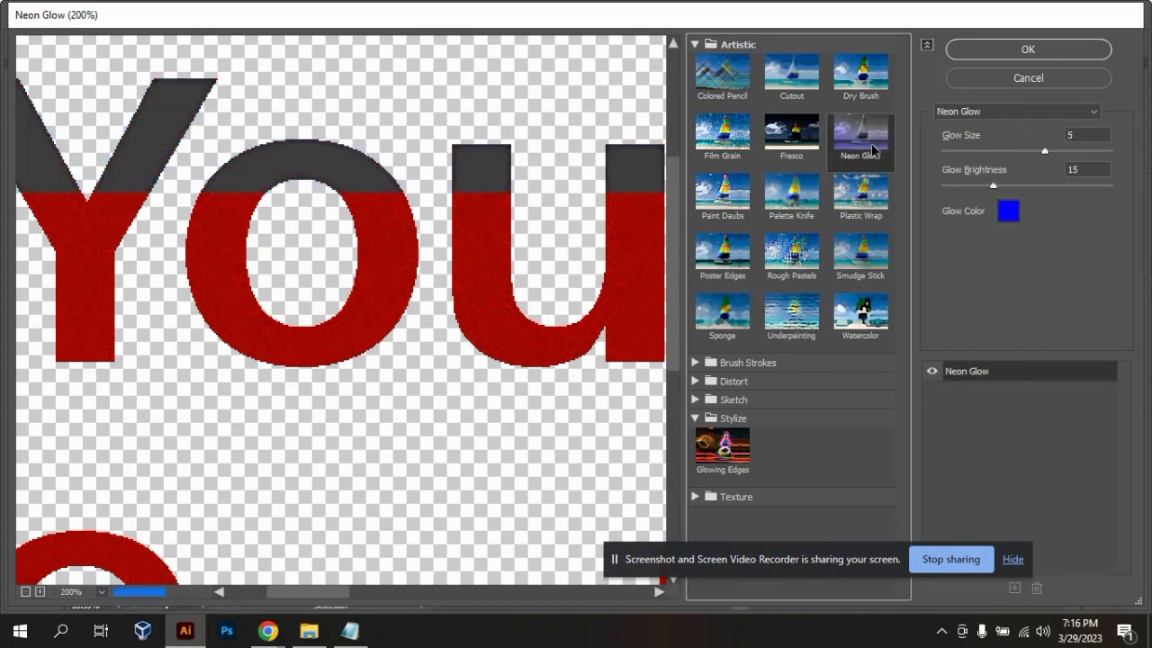
pyautogui.click(721, 146)
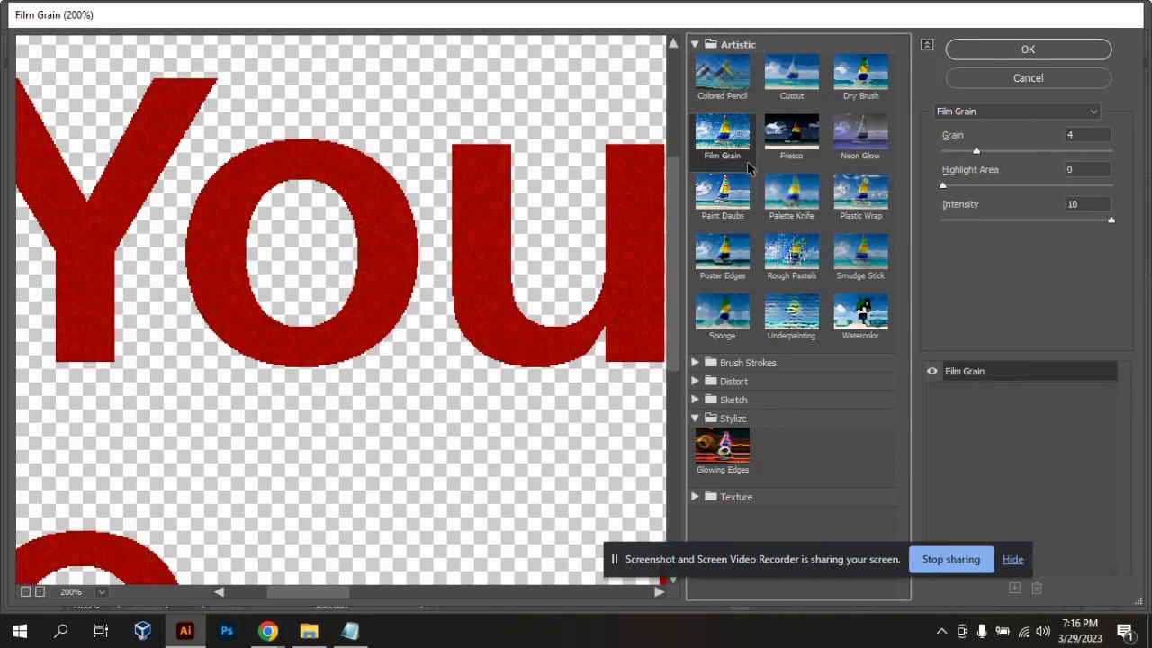
pyautogui.click(1017, 55)
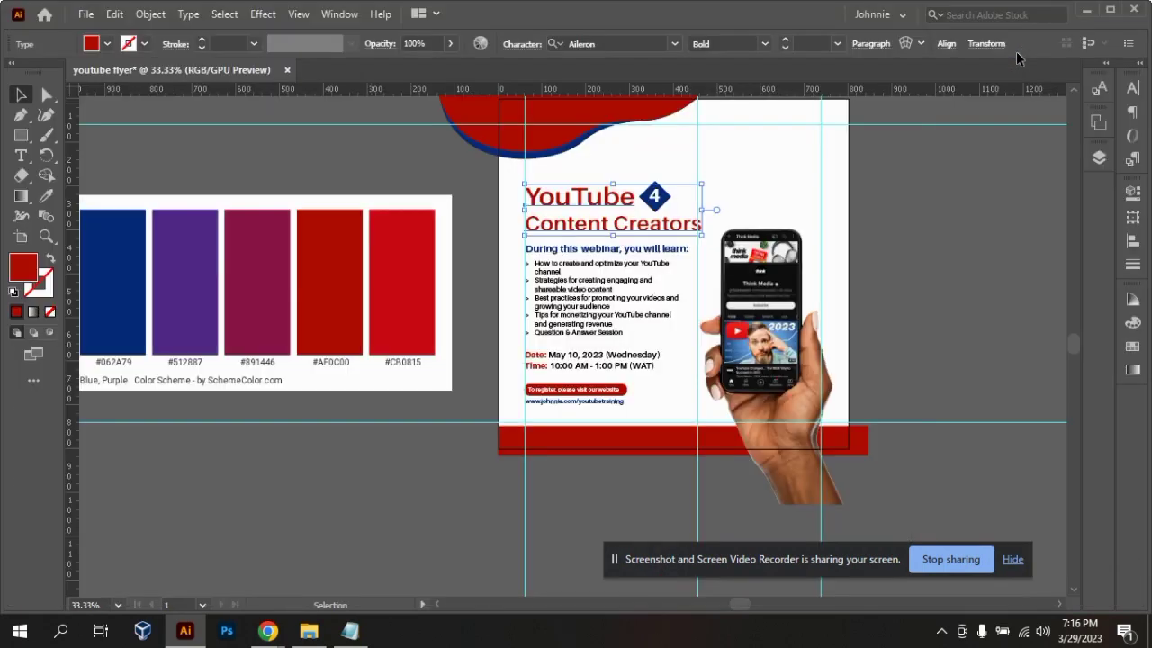
pyautogui.click(971, 236)
# - Examine the film grain texture on the YouTube Content Creators title up close and within the whole flyer
pyautogui.hotkey('ctrl', '=')
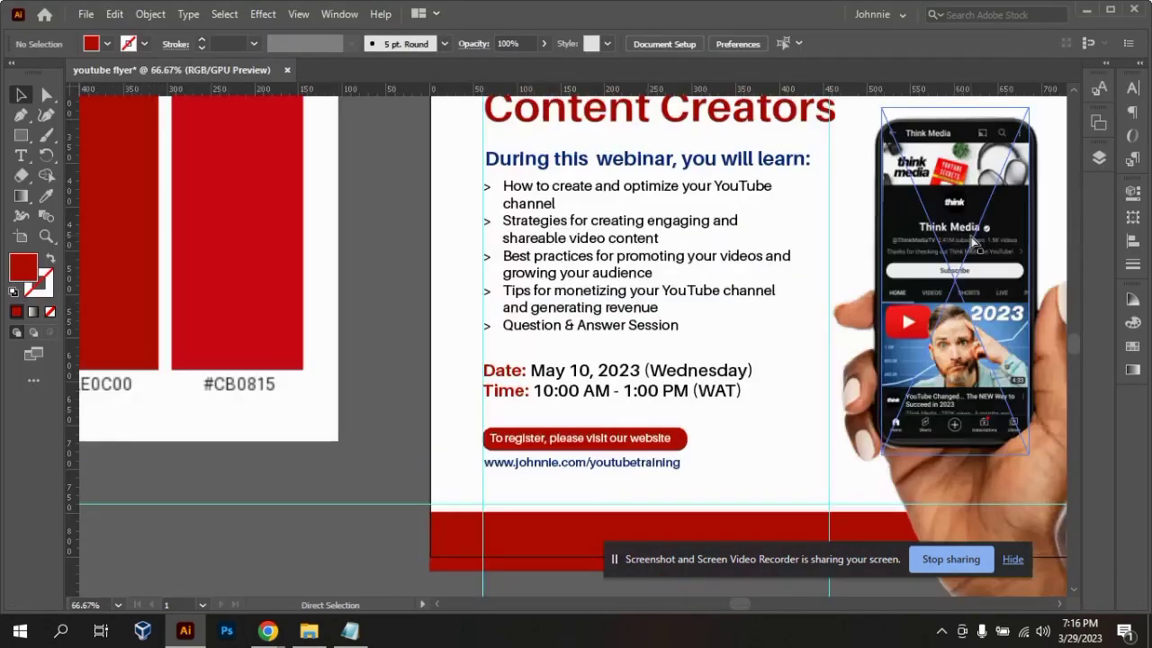
pyautogui.scroll(3, 1072, 356)
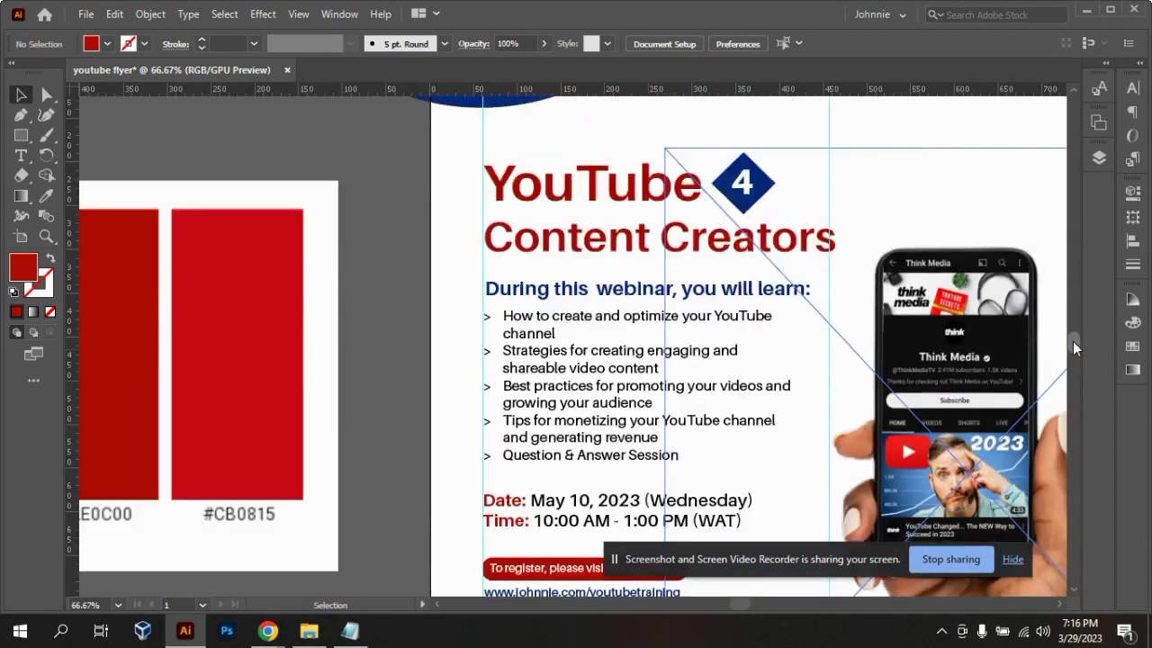
pyautogui.hotkey('ctrl', '=')
pyautogui.hotkey('ctrl', '=')
pyautogui.hotkey('ctrl', '=')
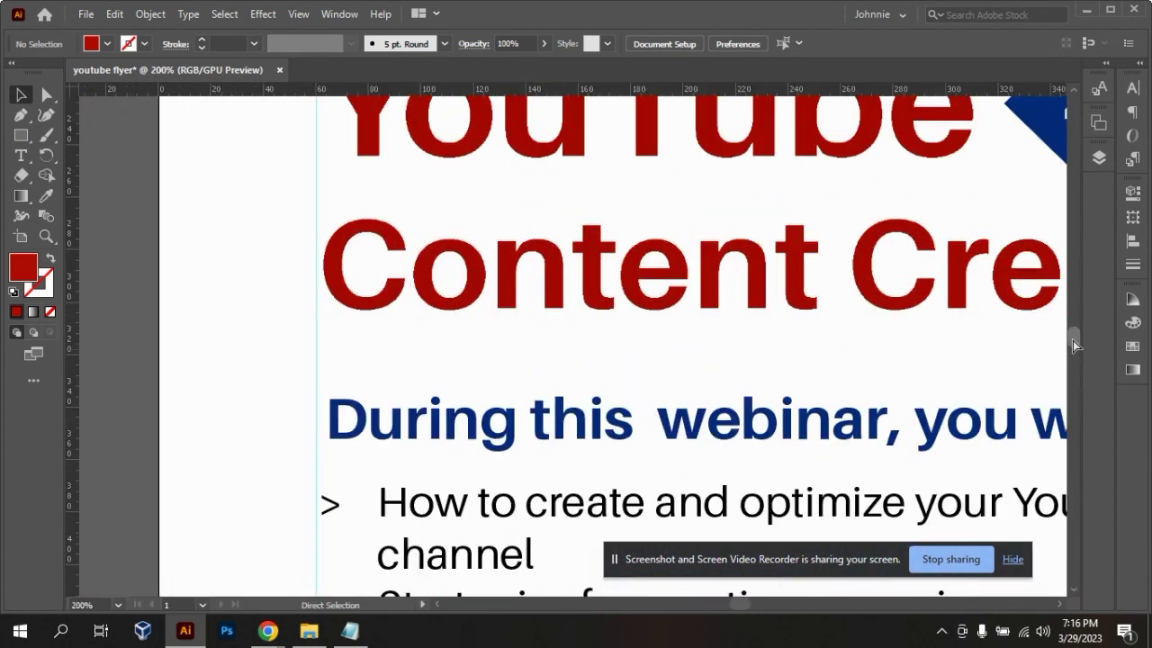
pyautogui.hotkey('ctrl', '-')
pyautogui.hotkey('ctrl', '-')
pyautogui.hotkey('ctrl', '-')
pyautogui.hotkey('ctrl', '-')
pyautogui.hotkey('ctrl', '-')
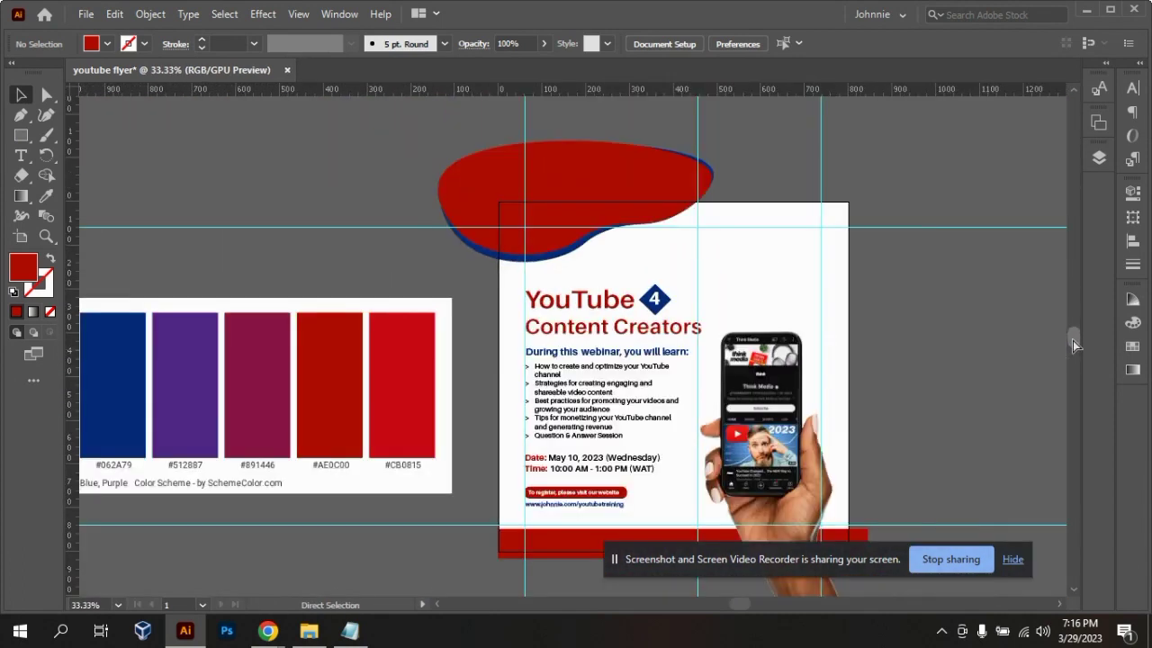
pyautogui.hotkey('ctrl', '=')
pyautogui.hotkey('ctrl', '=')
pyautogui.hotkey('ctrl', '-')
pyautogui.hotkey('ctrl', '-')
pyautogui.hotkey('ctrl', '-')
pyautogui.hotkey('ctrl', '=')
pyautogui.hotkey('ctrl', '=')
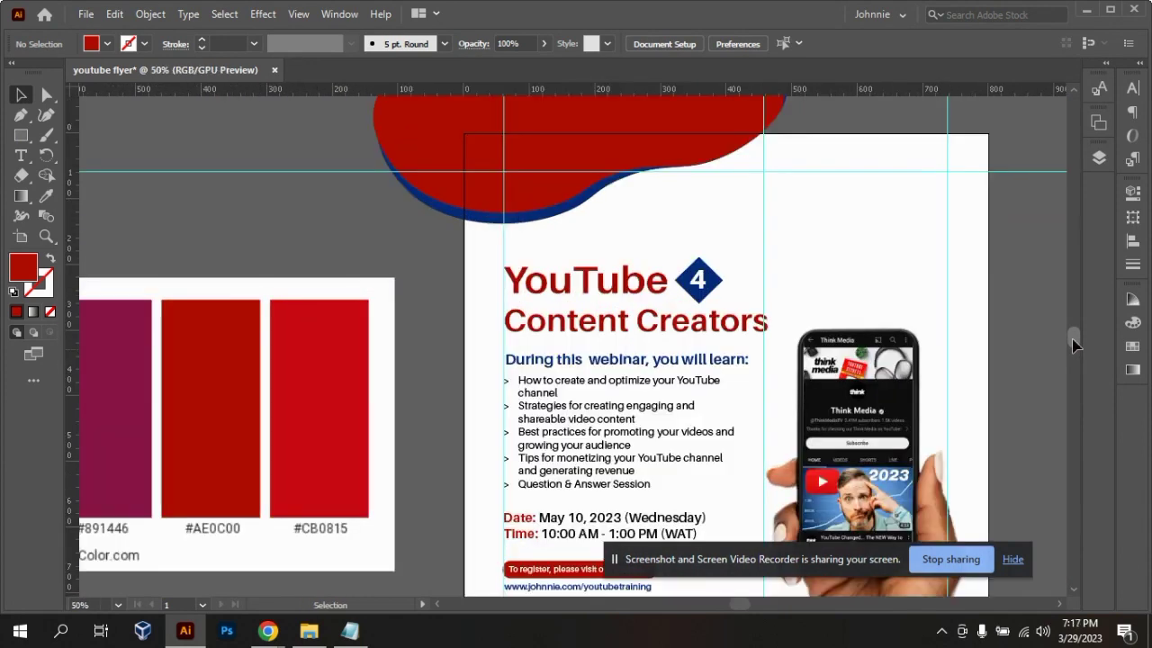
pyautogui.moveTo(1073, 345); pyautogui.dragTo(1076, 351)
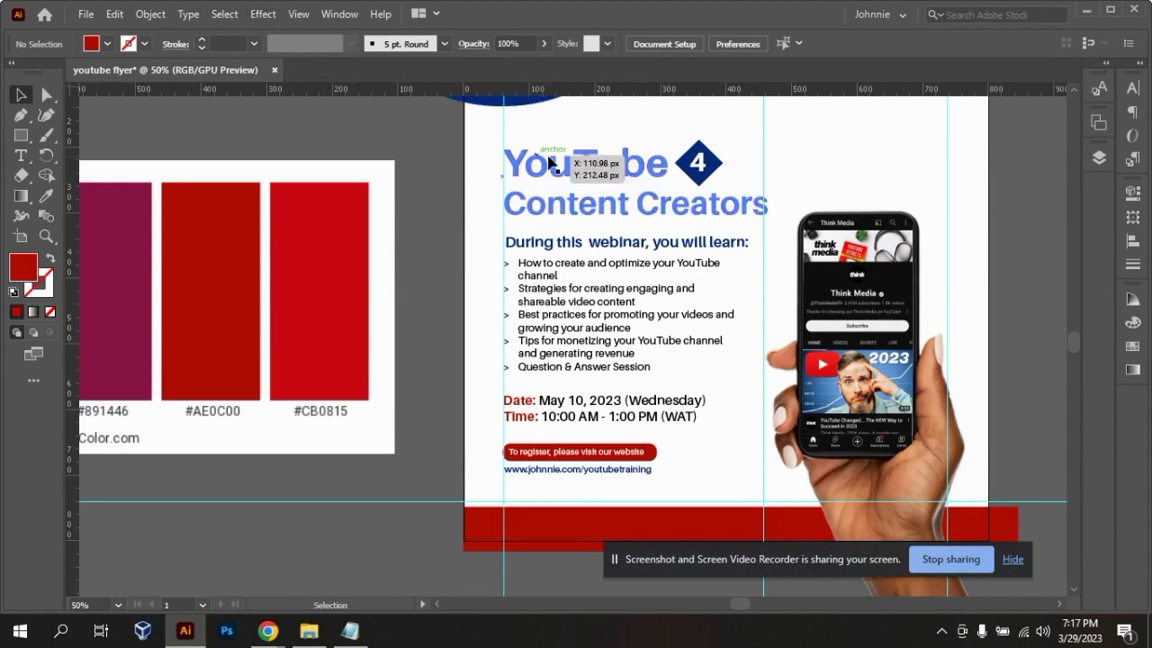
pyautogui.click(554, 173)
pyautogui.click(275, 14)
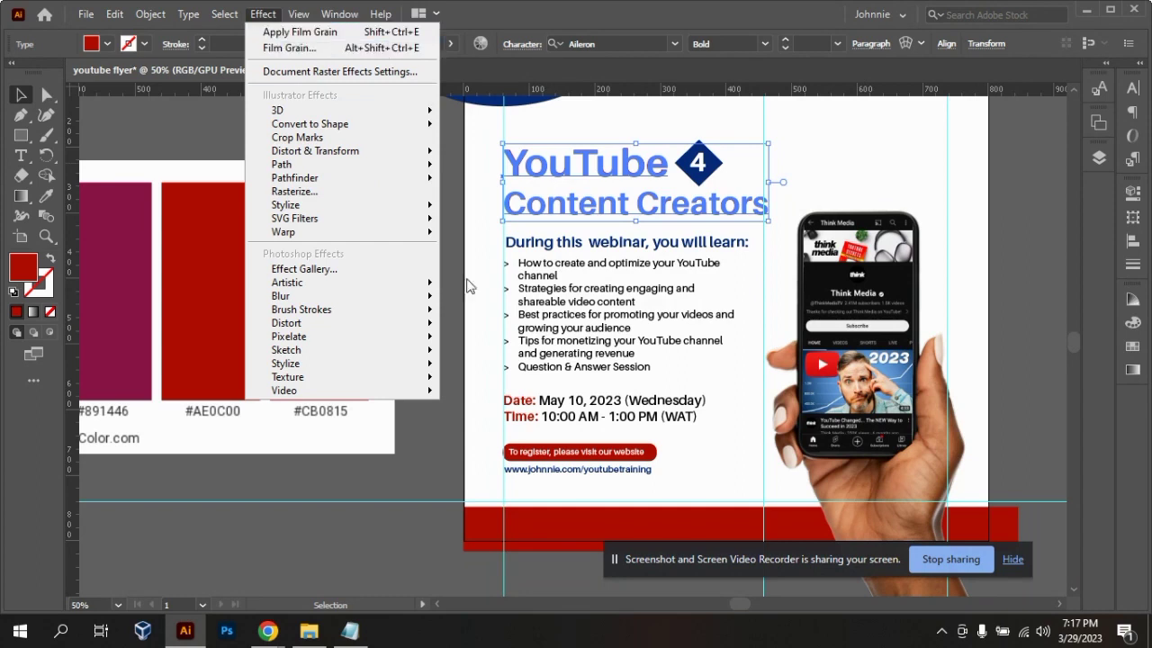
pyautogui.moveTo(385, 372)
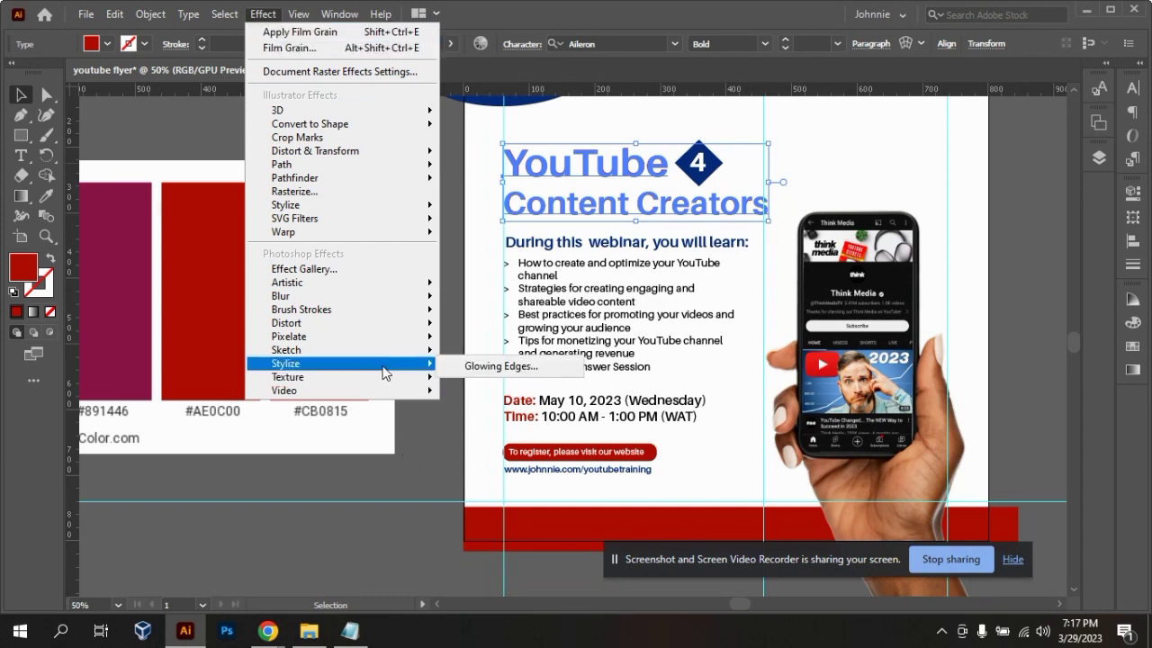
pyautogui.click(497, 371)
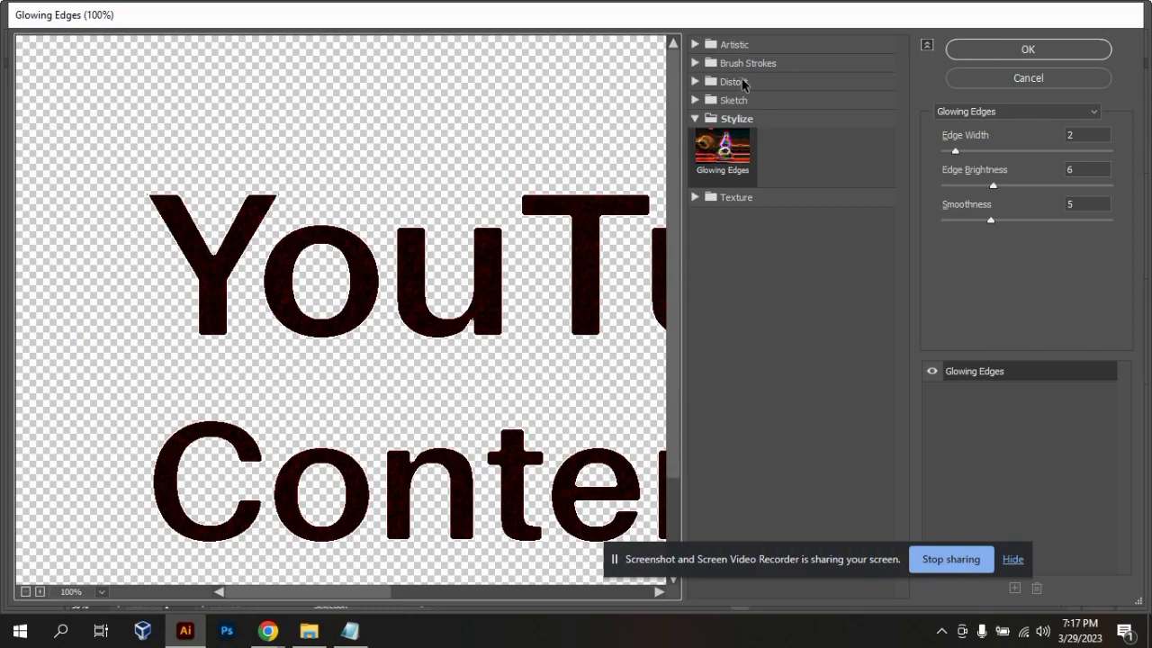
pyautogui.click(746, 48)
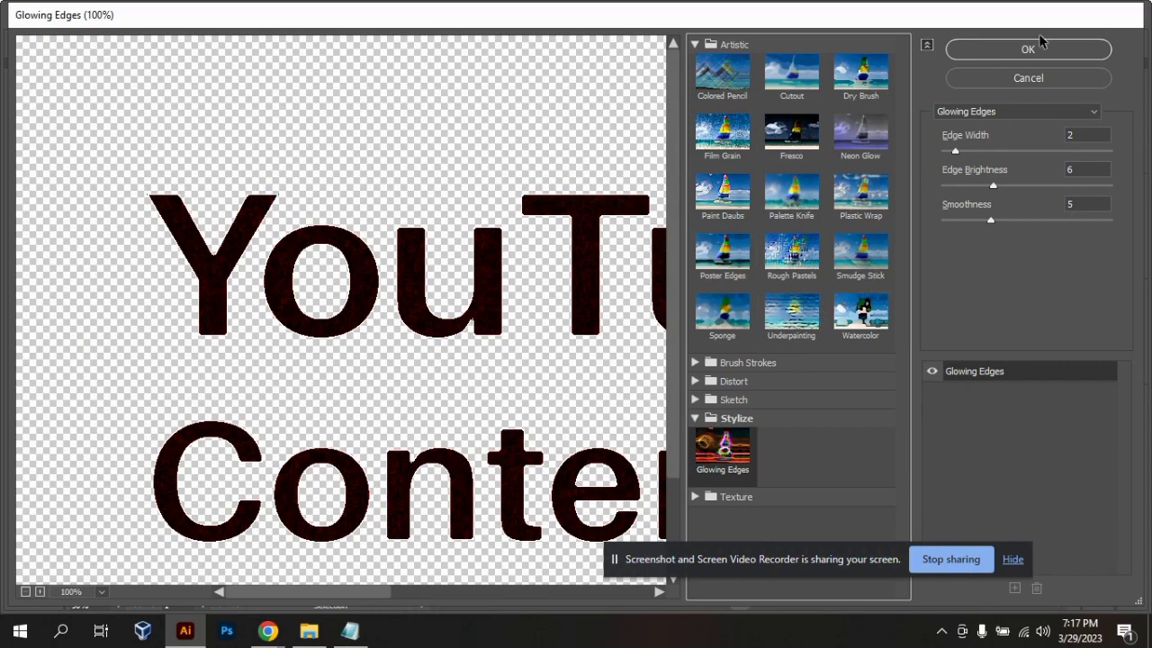
pyautogui.click(1027, 81)
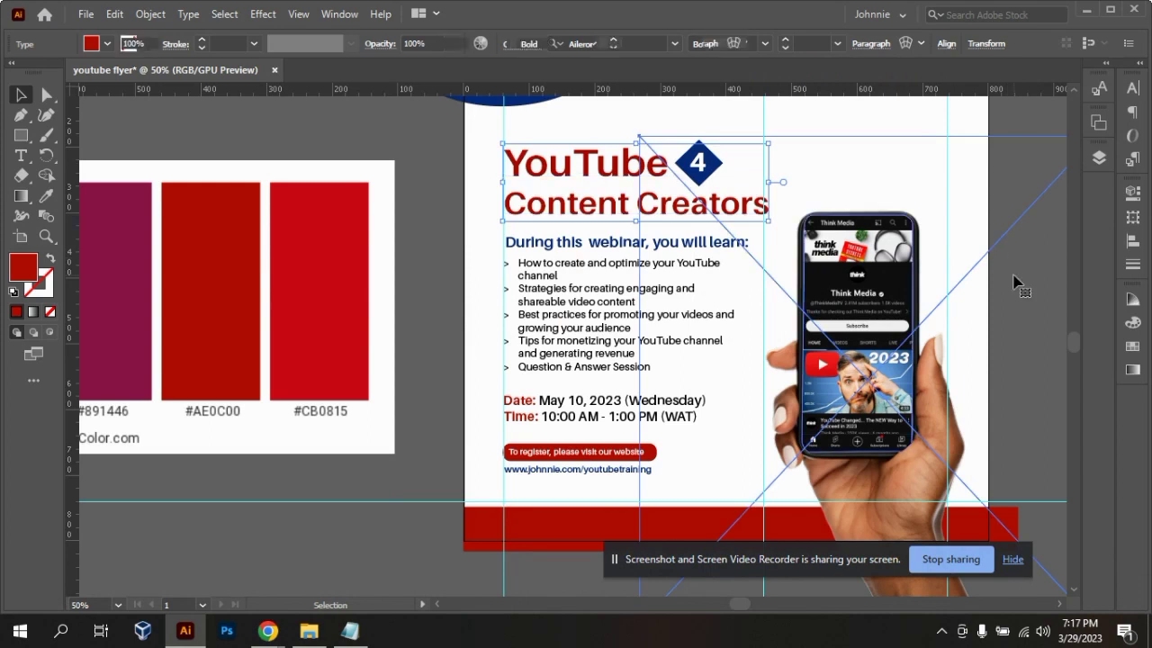
pyautogui.click(402, 486)
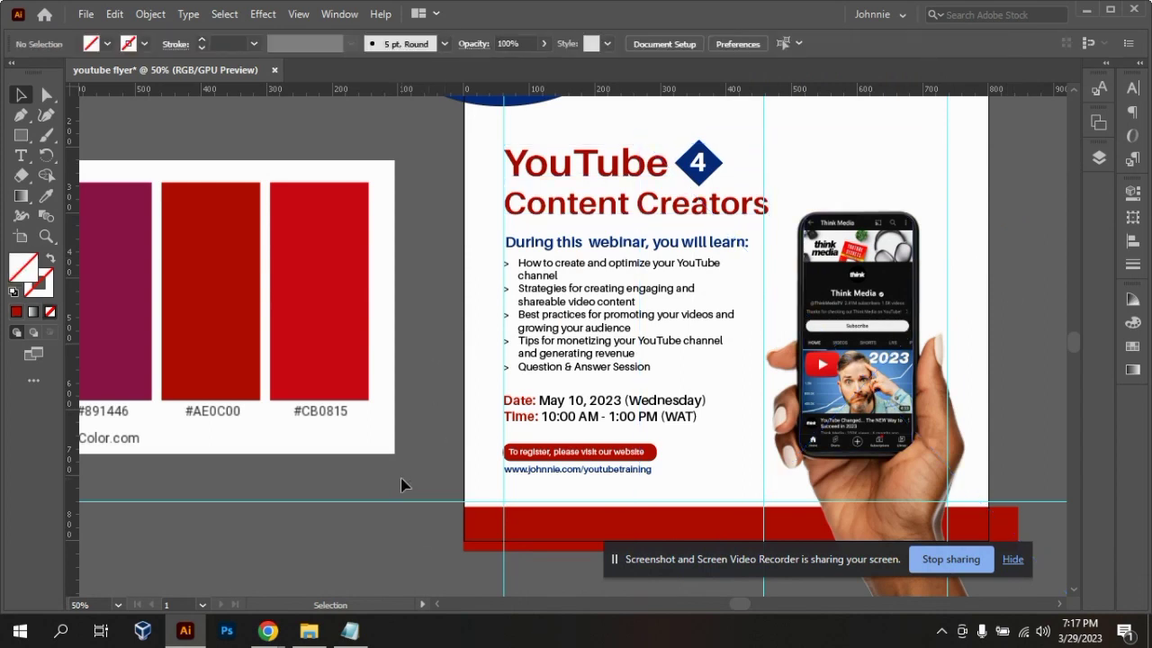
# - Review the flyer's overall layout, from the title and webinar details to the hand image and footer bar
pyautogui.hotkey('ctrl', '-')
pyautogui.keyDown('ctrl'); pyautogui.click(723, 308); pyautogui.keyUp('ctrl')
pyautogui.hotkey('ctrl', '+')
pyautogui.hotkey('ctrl', '-')
pyautogui.hotkey('ctrl', '+')
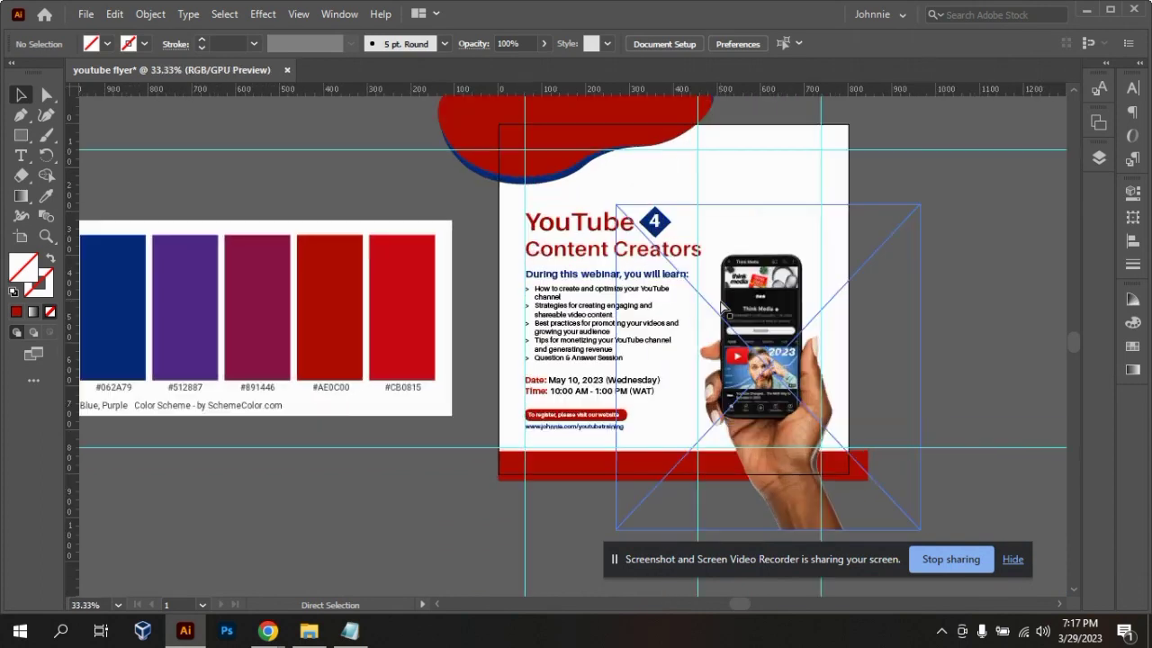
pyautogui.hotkey('ctrl', '-')
pyautogui.hotkey('ctrl', '+')
pyautogui.hotkey('ctrl', 'shift', 'a')
pyautogui.scroll(3, 1078, 350)
pyautogui.scroll(-4, 1078, 355)
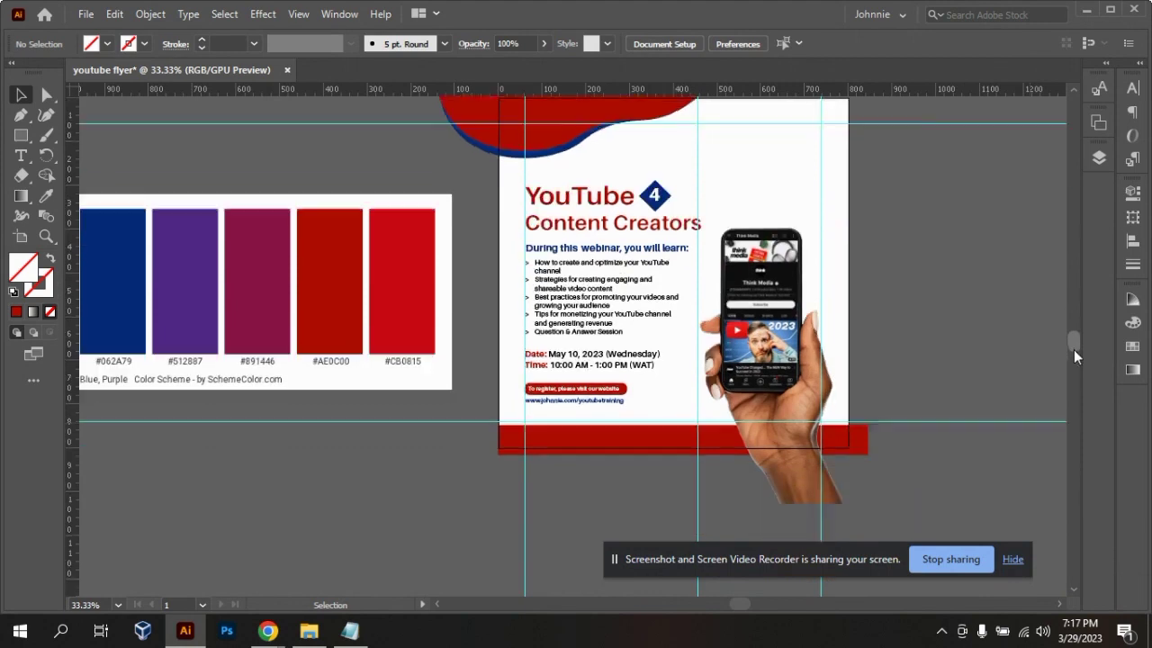
pyautogui.scroll(1, 1078, 357)
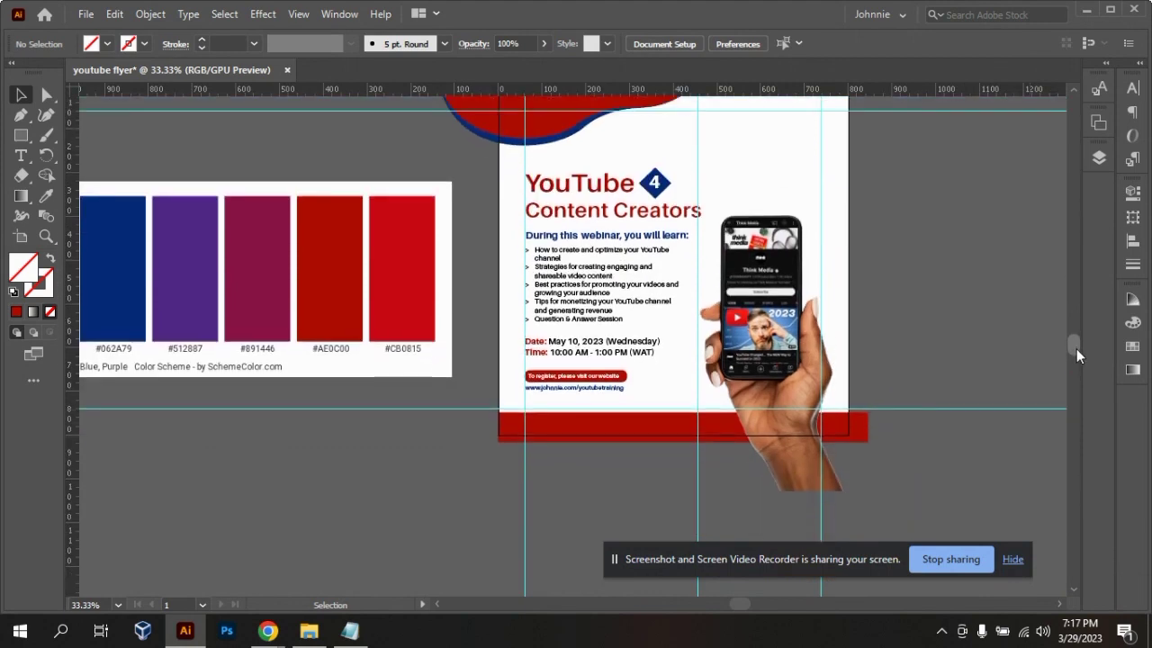
pyautogui.hotkey('ctrl', '+')
pyautogui.hotkey('ctrl', '-')
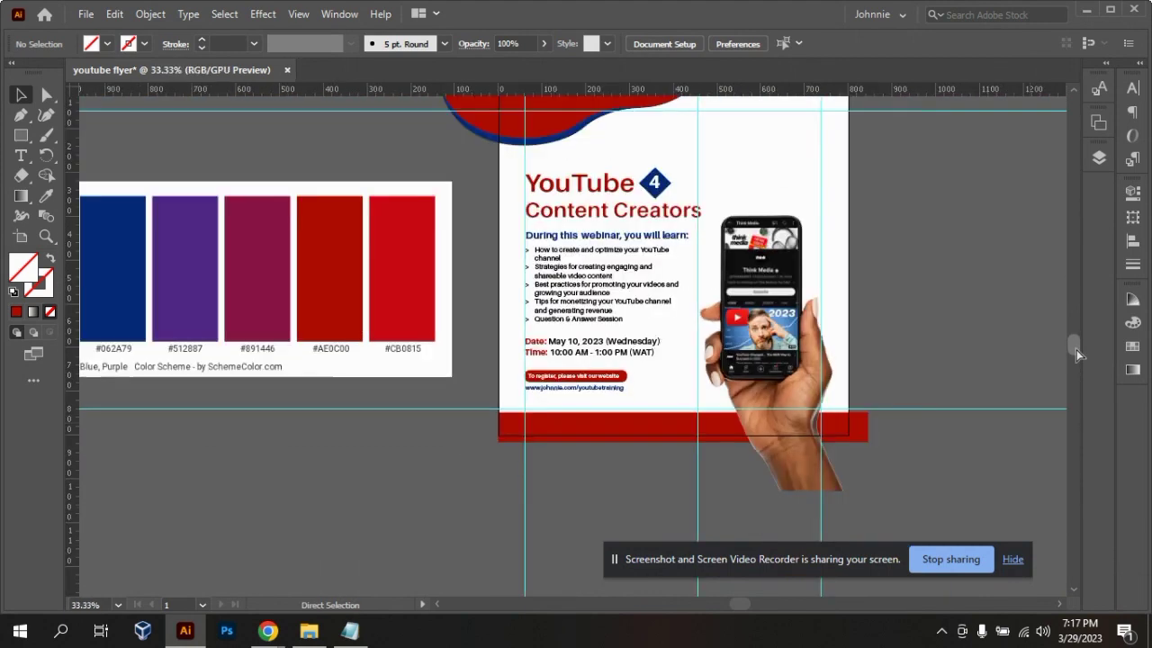
pyautogui.hotkey('ctrl', '-')
pyautogui.hotkey('ctrl', '+')
pyautogui.hotkey('ctrl', '+')
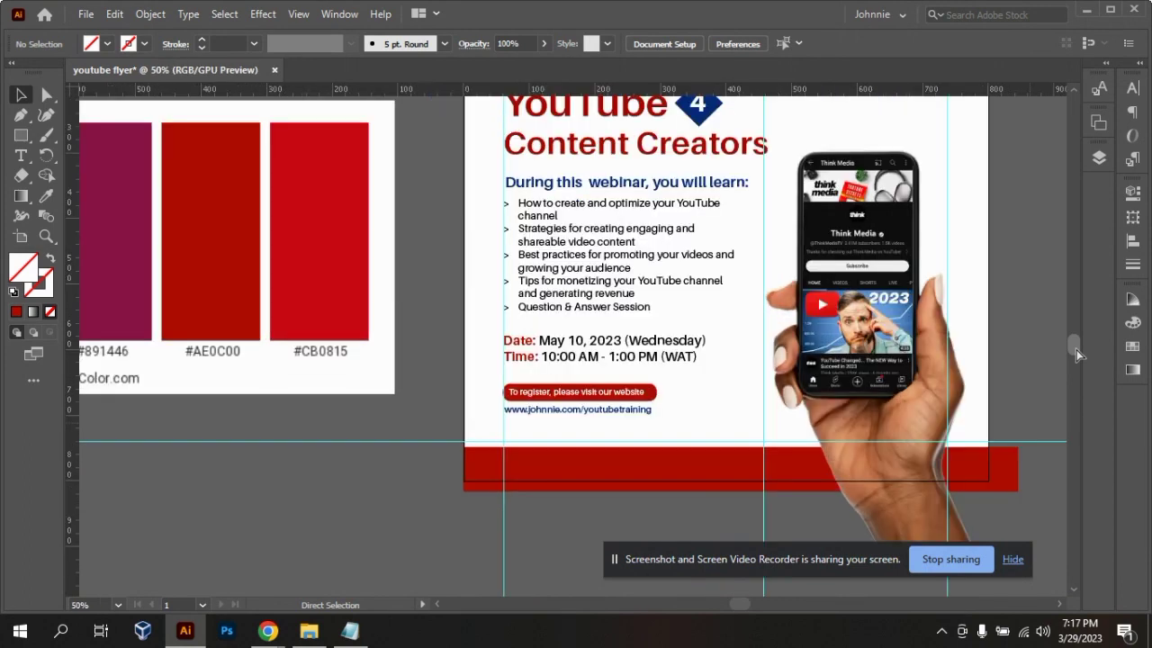